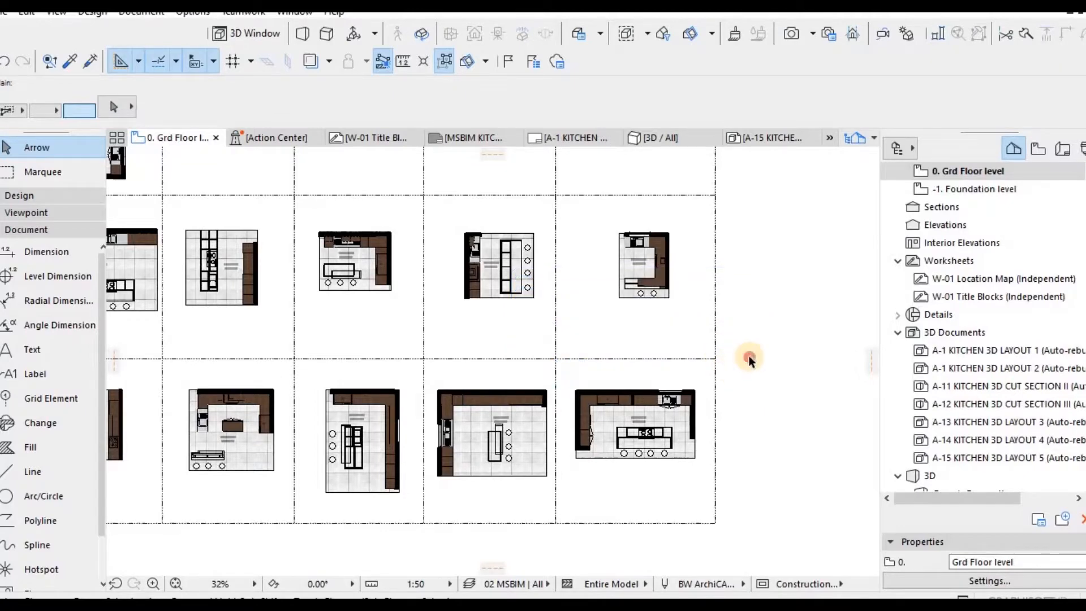
# Open the 3D axonometric view of all kitchen modules and examine the L-shaped wood-front kitchen with the black-topped island.
pyautogui.click(749, 357)
pyautogui.press('F3')
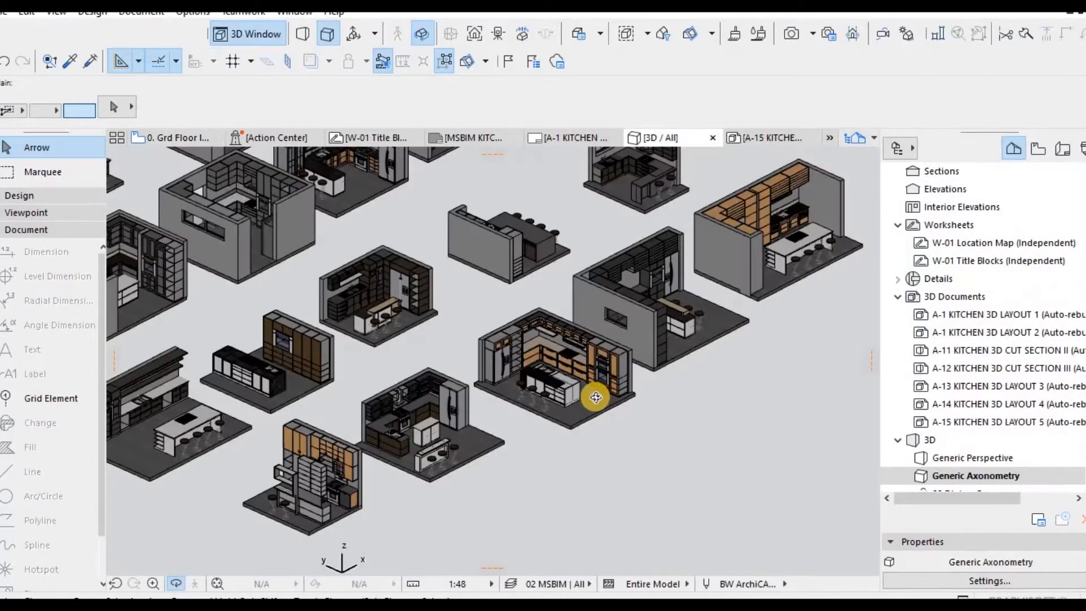
pyautogui.moveTo(420, 415); pyautogui.dragTo(620, 431)
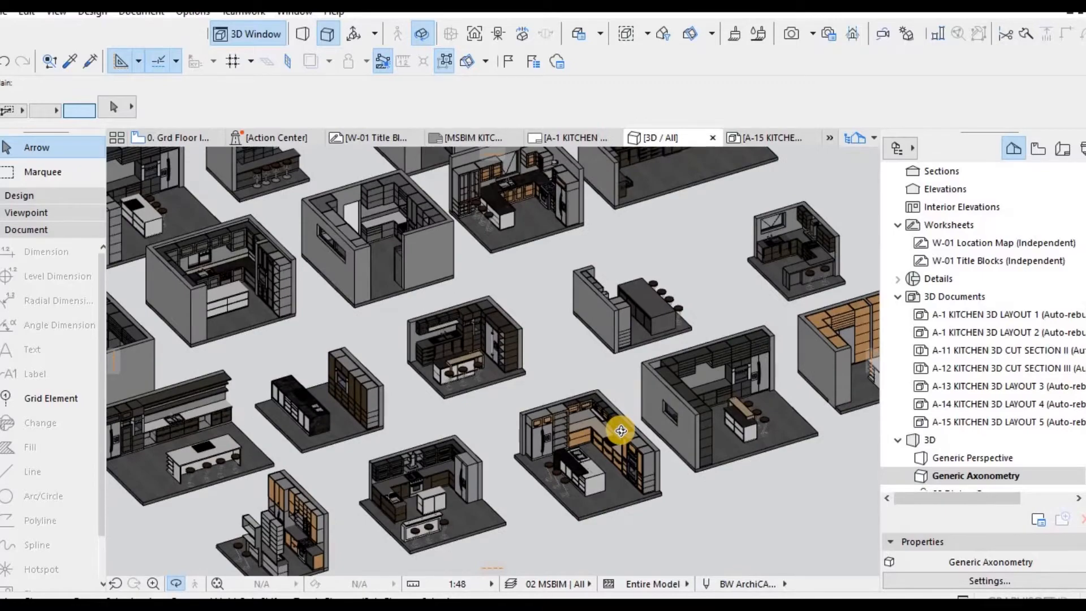
pyautogui.scroll(5, 621, 431)
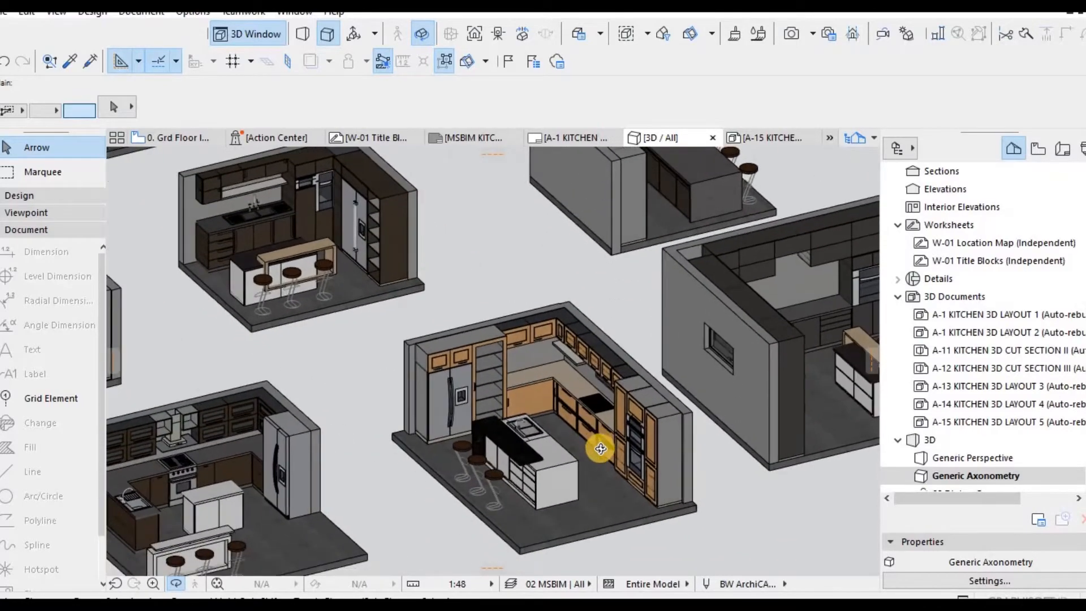
pyautogui.scroll(4, 601, 448)
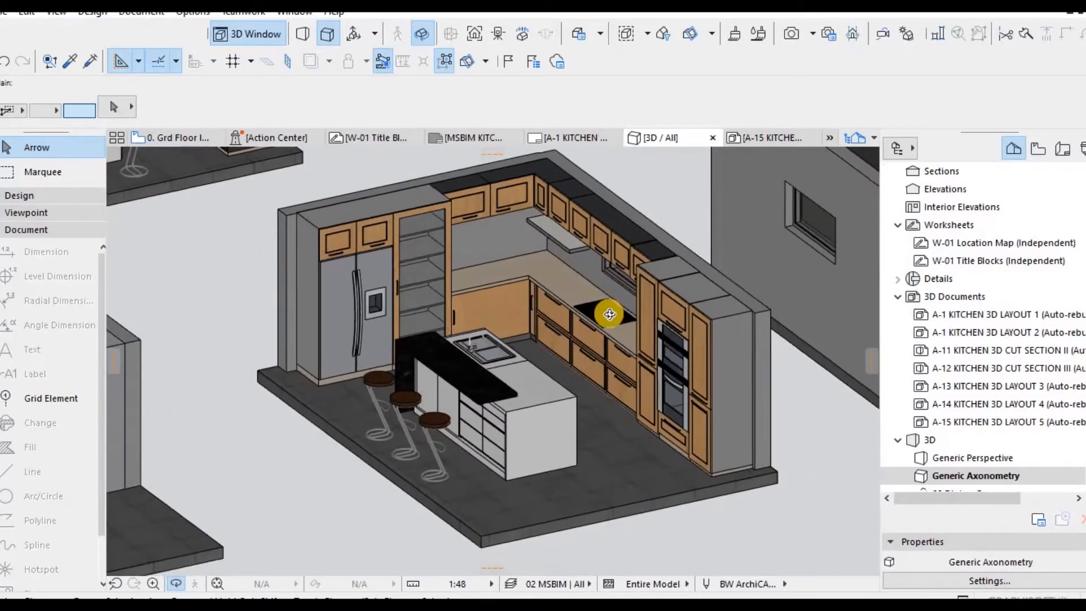
pyautogui.scroll(4, 609, 314)
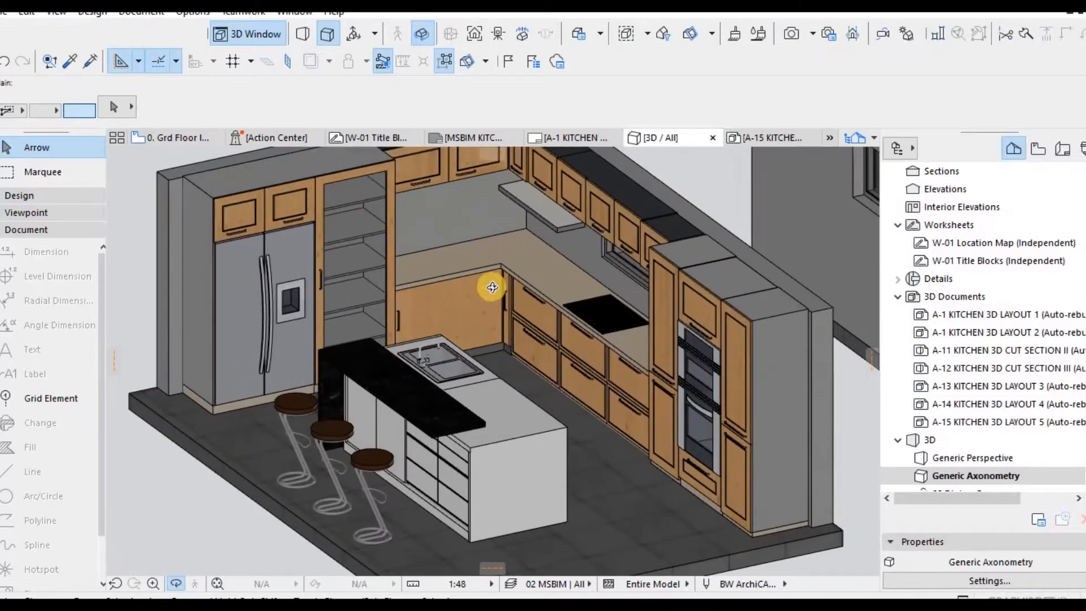
# Switch the 3D view to perspective and examine the wood-front kitchen with four stools and the neighbouring dark grey kitchen.
pyautogui.click(302, 34)
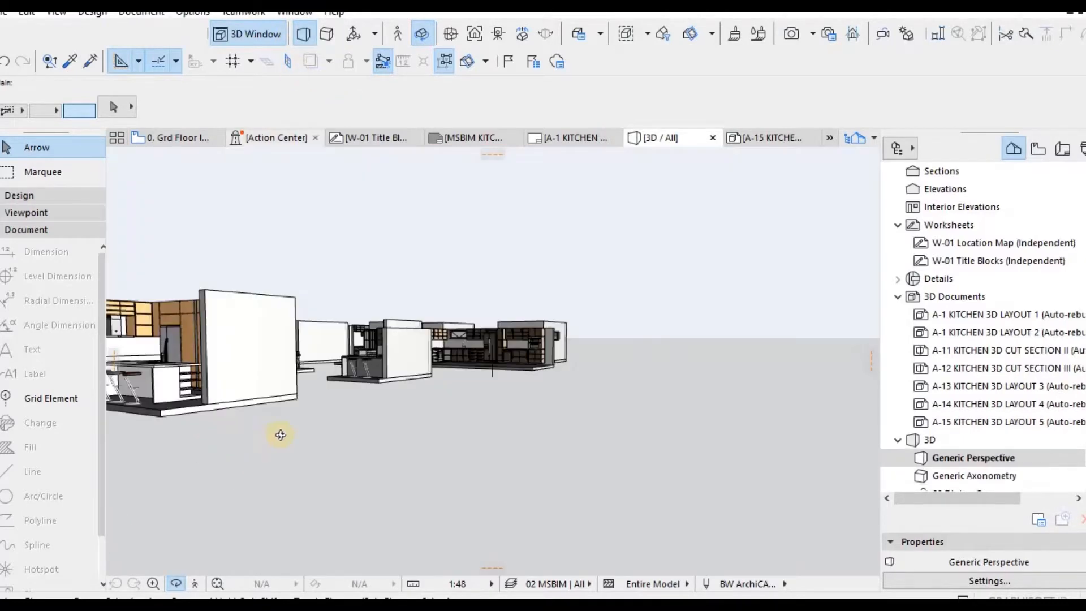
pyautogui.moveTo(388, 428); pyautogui.dragTo(357, 344)
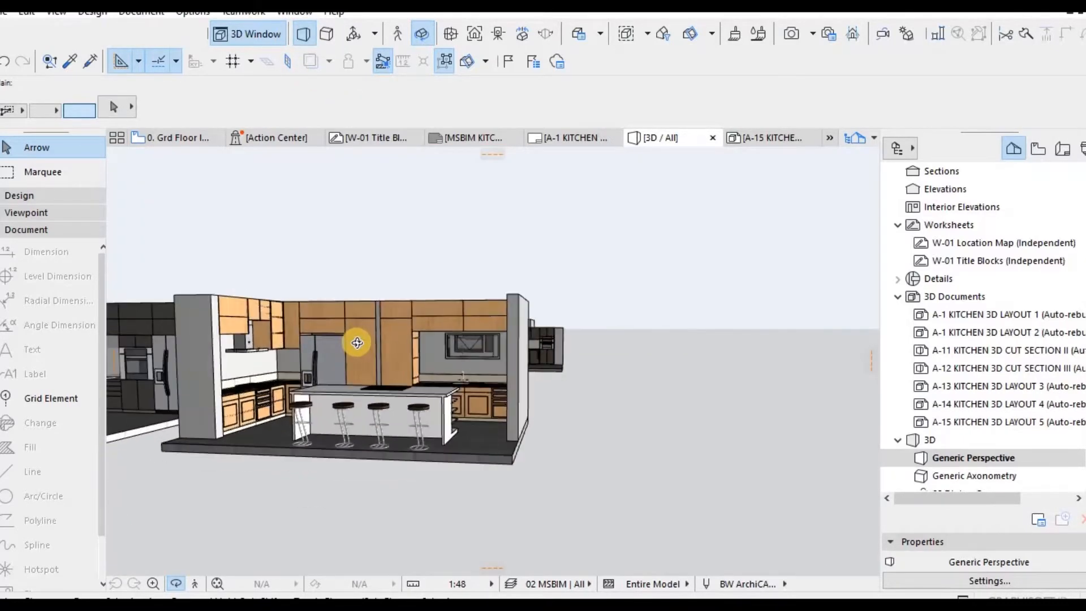
pyautogui.scroll(3, 338, 341)
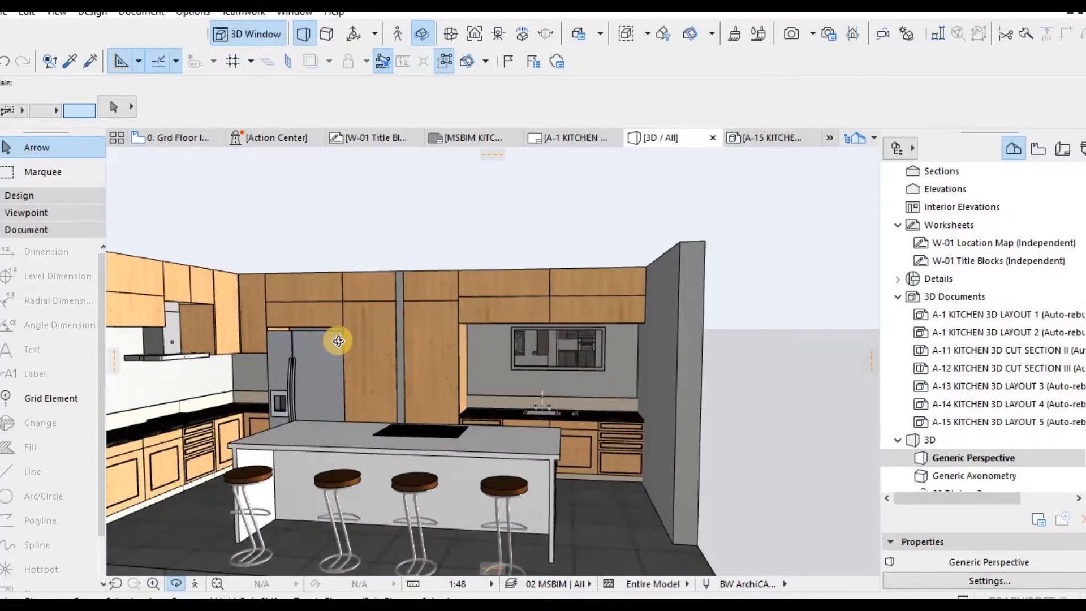
pyautogui.moveTo(346, 340); pyautogui.dragTo(545, 361)
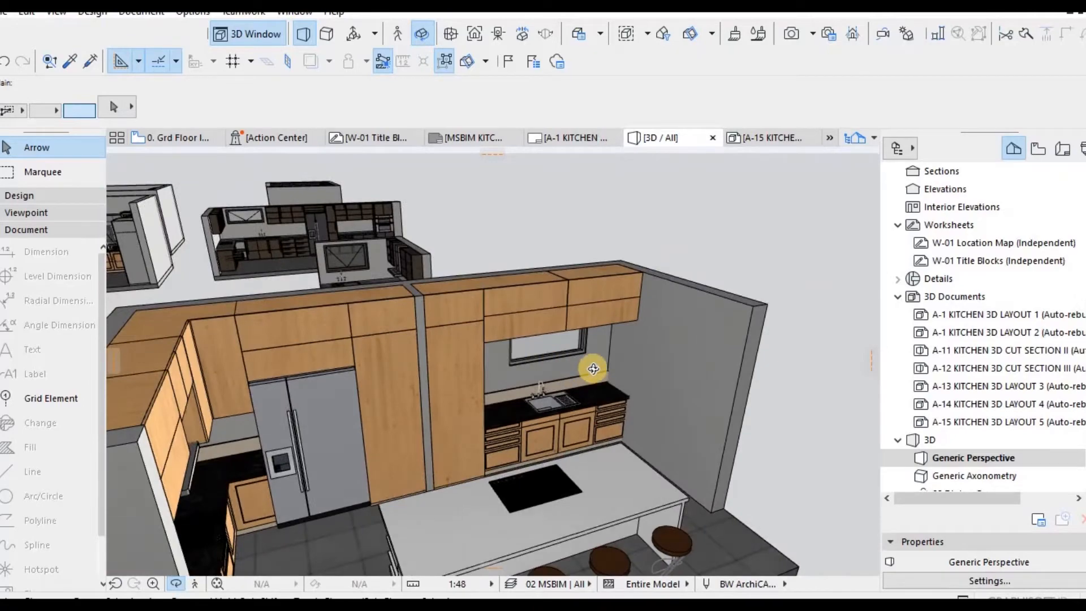
pyautogui.scroll(-6, 593, 369)
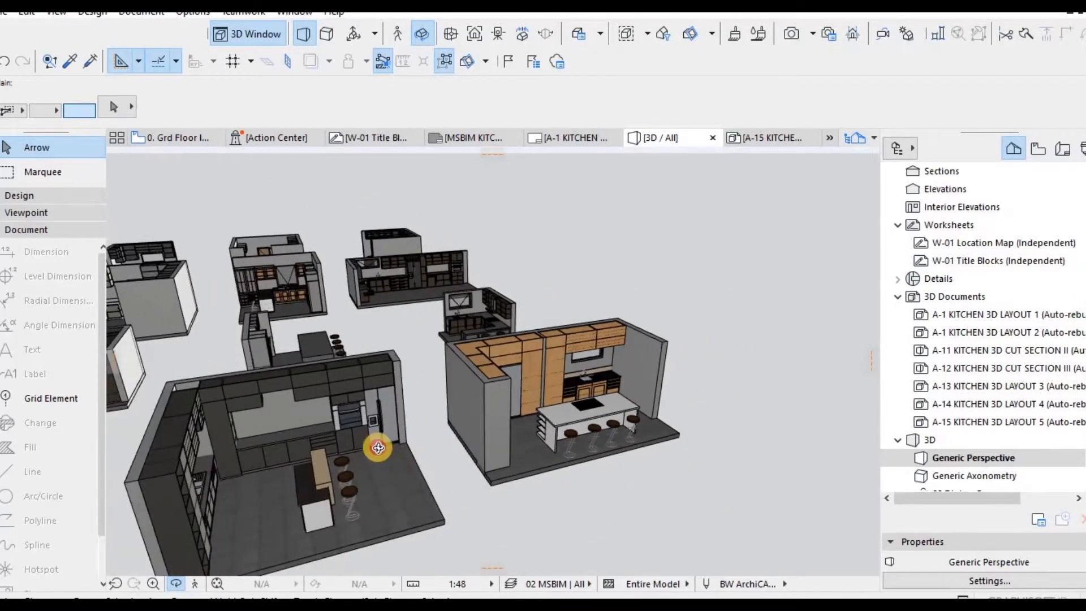
pyautogui.moveTo(378, 448); pyautogui.dragTo(210, 392)
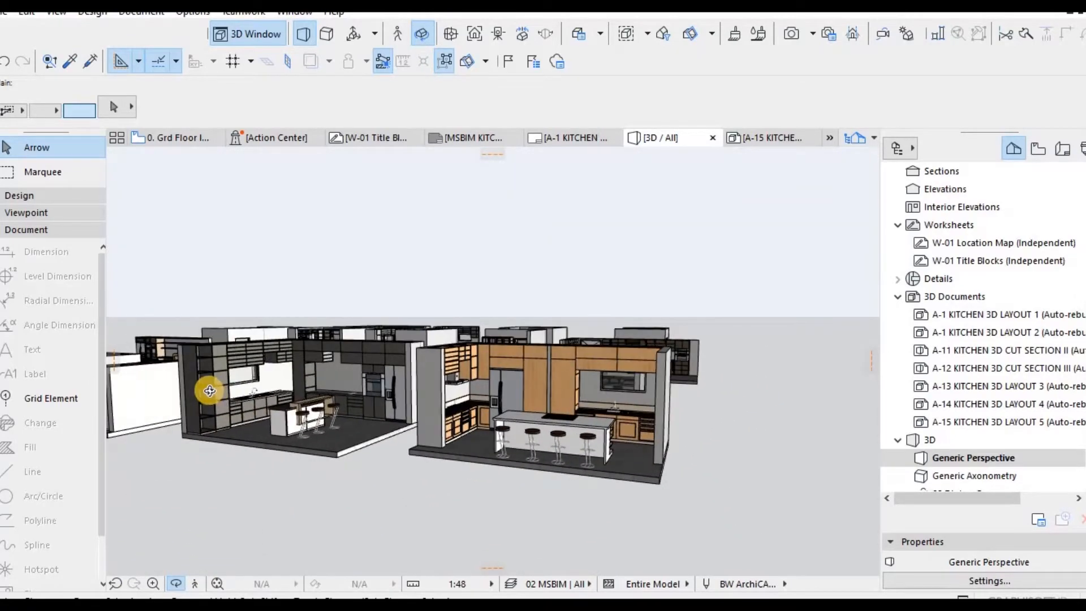
pyautogui.scroll(6, 210, 390)
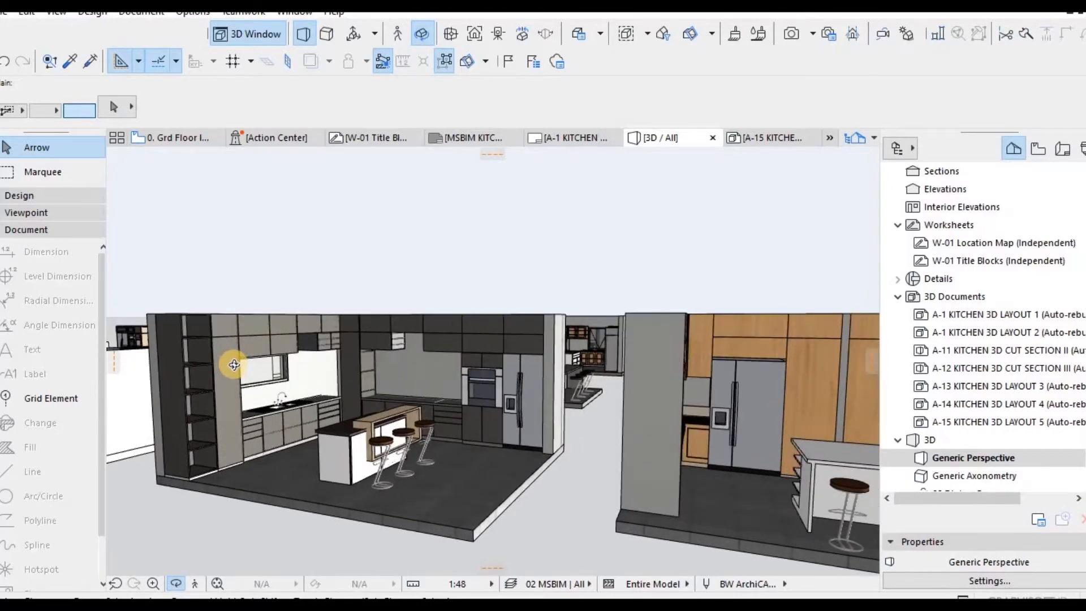
pyautogui.scroll(6, 234, 365)
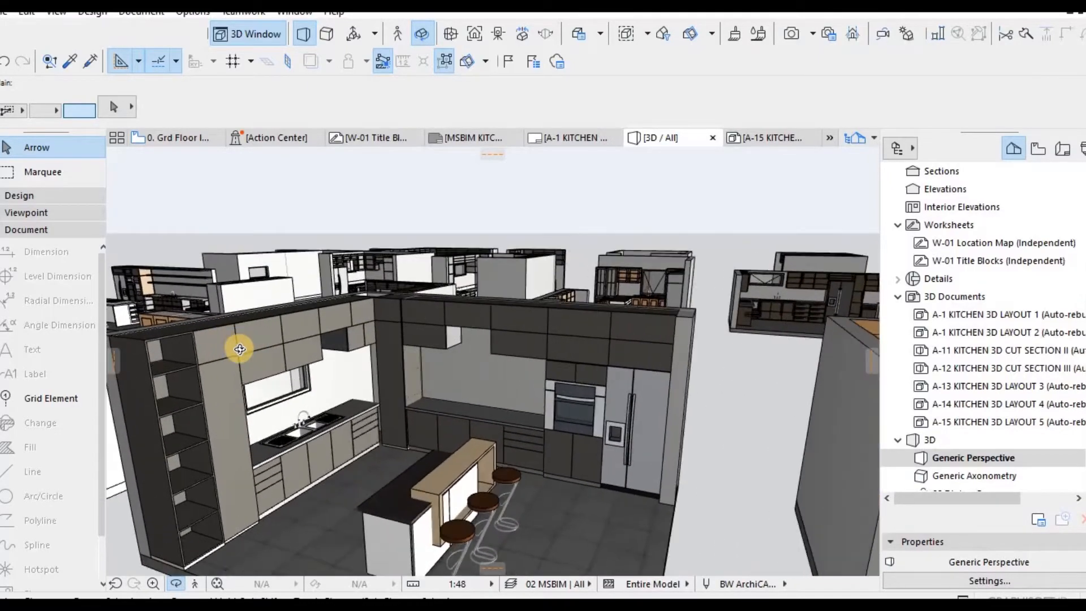
# Examine the L-shaped wood-front kitchen with the black-topped island in perspective, from the front and from above.
pyautogui.moveTo(239, 349); pyautogui.dragTo(546, 258)
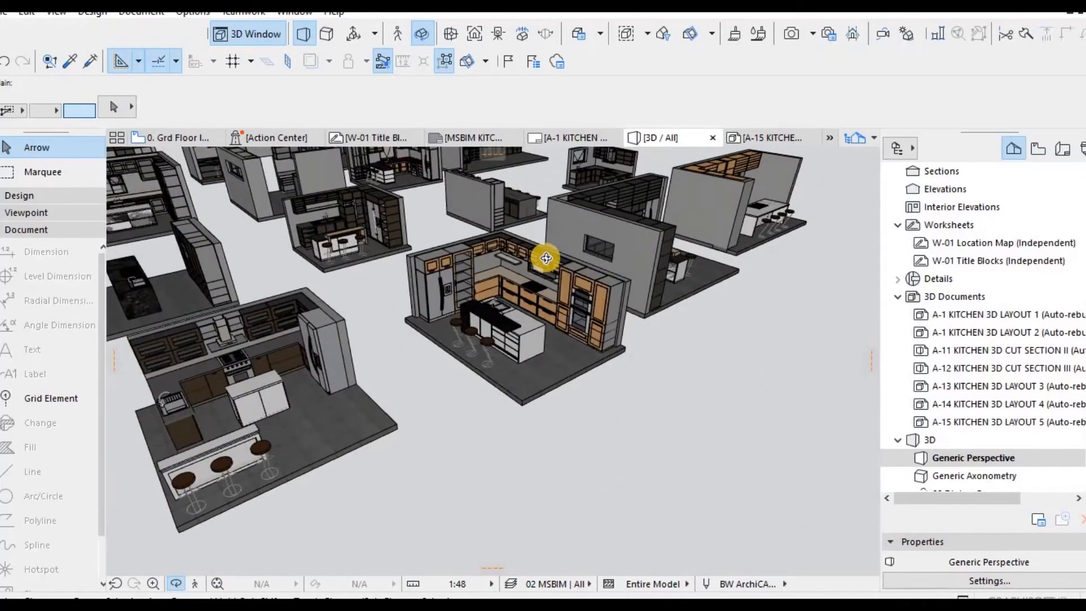
pyautogui.scroll(8, 546, 258)
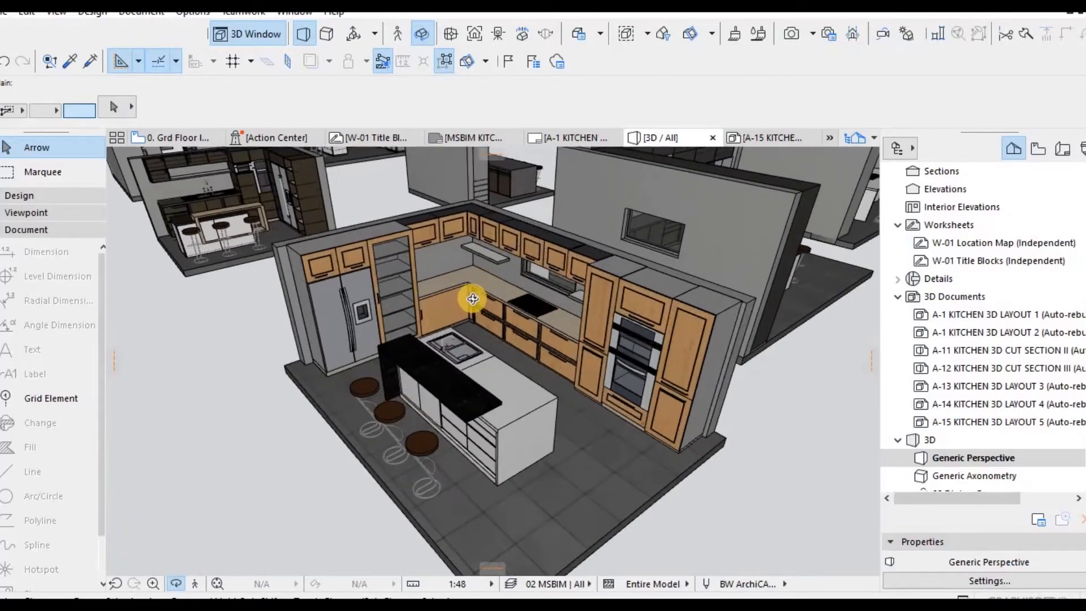
pyautogui.moveTo(499, 325); pyautogui.dragTo(628, 393)
pyautogui.scroll(-3, 622, 383)
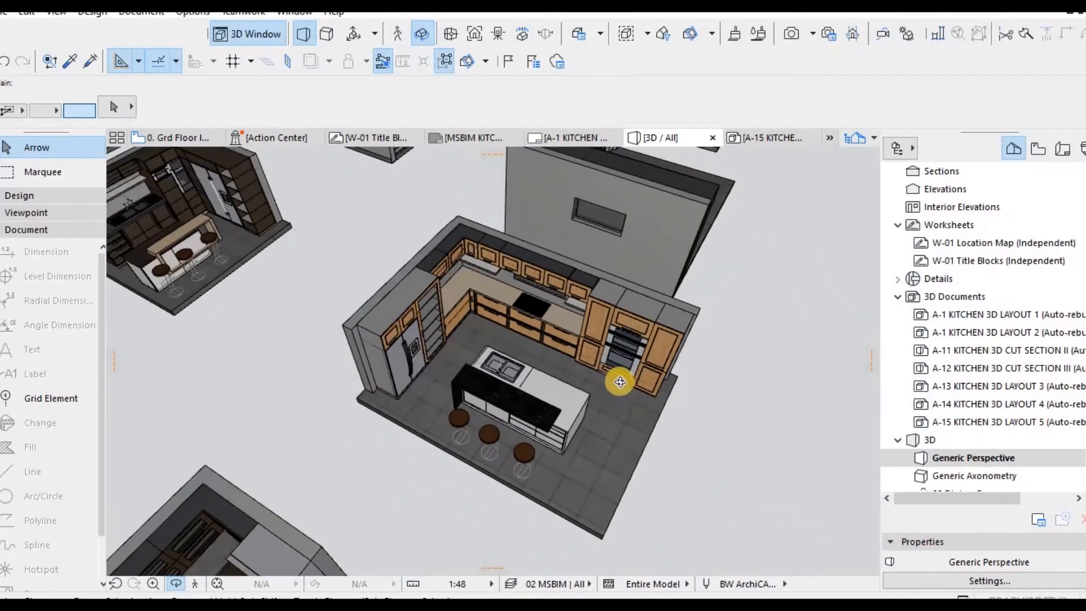
pyautogui.scroll(-5, 621, 382)
# Examine the dark brown kitchen with the raised wooden bar, its island, stools, fridge and open shelving in perspective.
pyautogui.scroll(5, 356, 261)
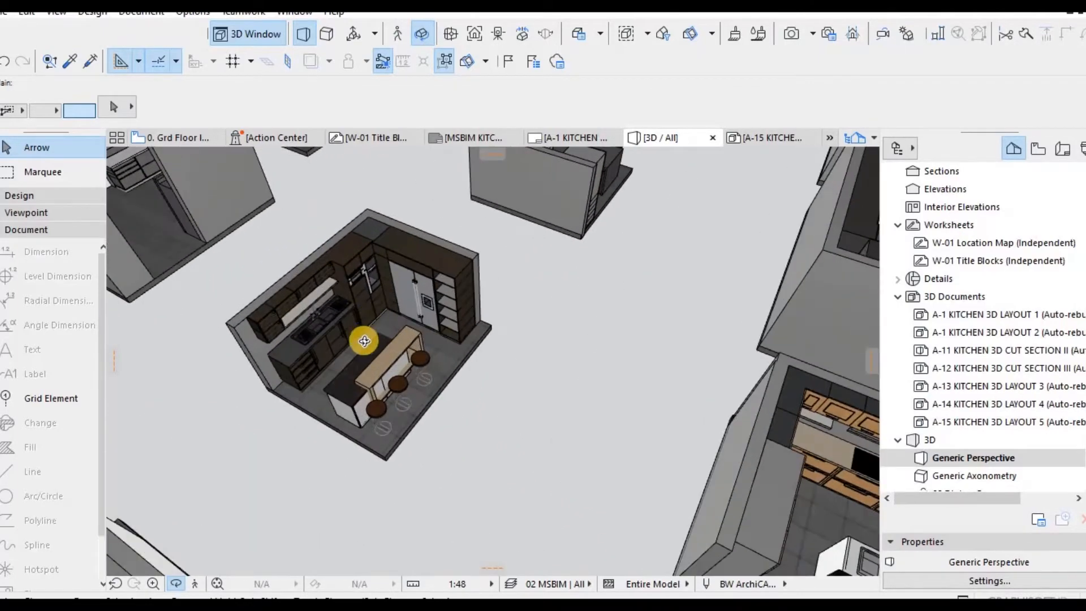
pyautogui.scroll(4, 364, 341)
pyautogui.moveTo(352, 328); pyautogui.dragTo(346, 311)
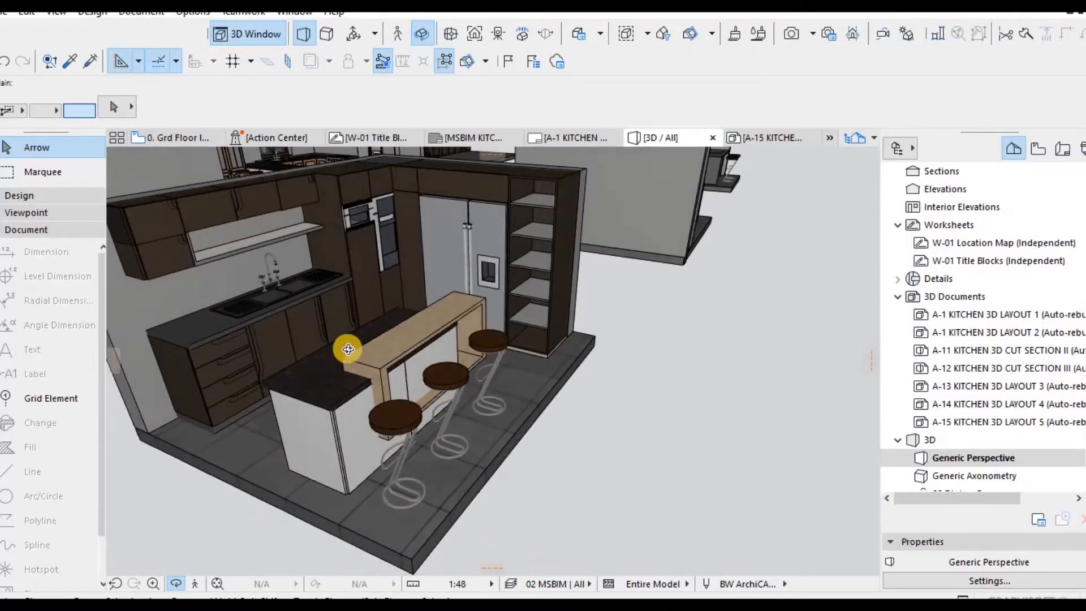
pyautogui.moveTo(348, 349); pyautogui.dragTo(321, 372)
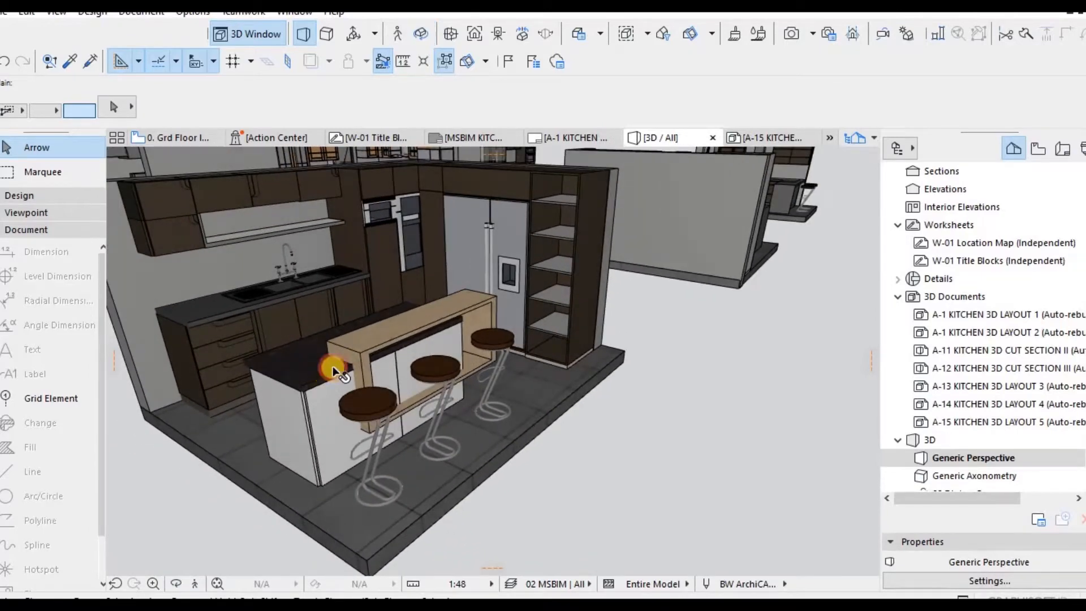
pyautogui.click(337, 371)
pyautogui.press('Escape')
pyautogui.moveTo(346, 430); pyautogui.dragTo(378, 331)
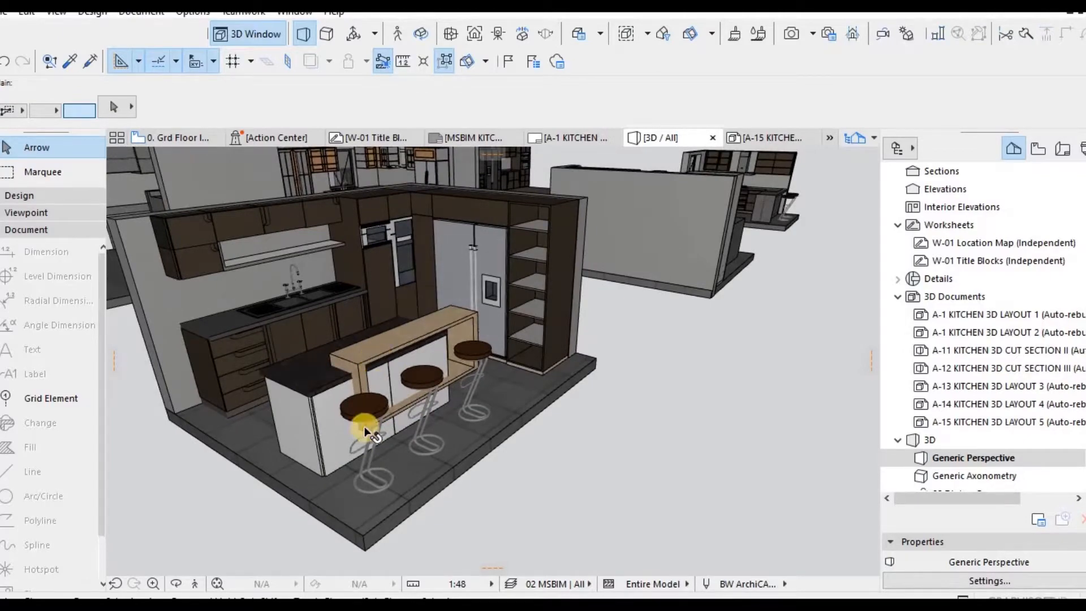
pyautogui.scroll(-3, 363, 405)
pyautogui.scroll(-8, 453, 335)
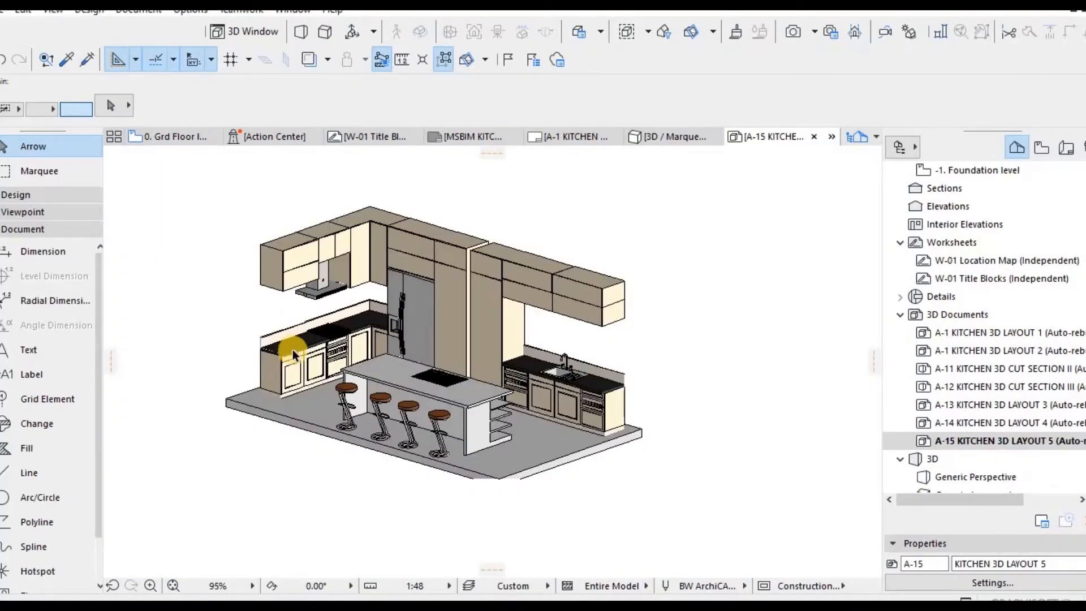
# Inspect the double-door base cabinet beside the cooktop in the A-15 KITCHEN 3D LAYOUT 5 document, leaving it deselected.
pyautogui.scroll(5, 334, 380)
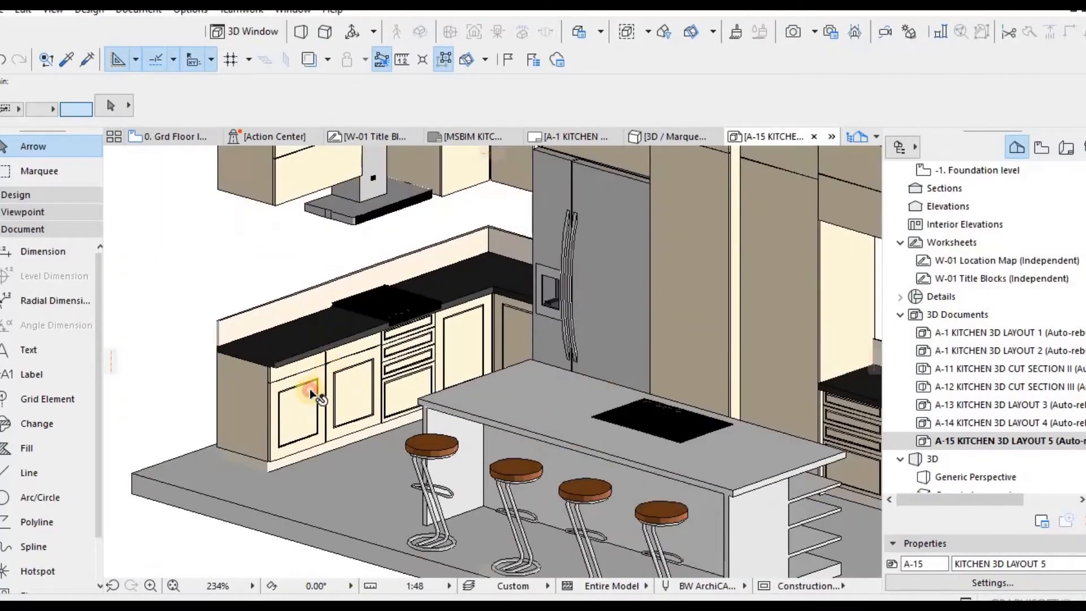
pyautogui.click(310, 389)
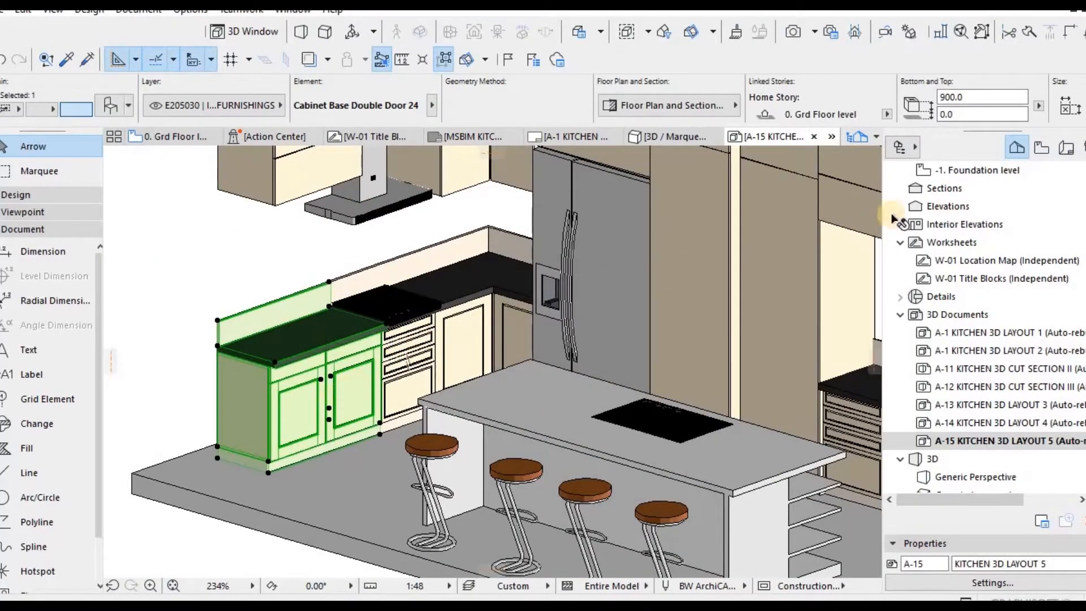
pyautogui.press('Escape')
# Open the A-1 KITCHEN PRESENTATION LAYOUT sheet from the layout book and deselect its floor plan drawing.
pyautogui.click(1067, 147)
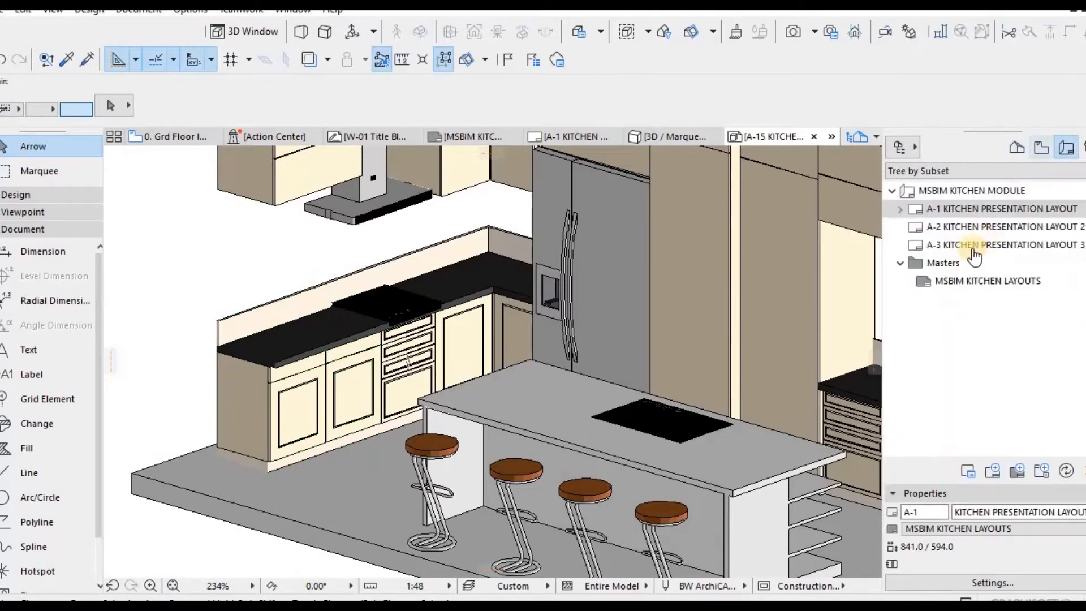
pyautogui.doubleClick(981, 208)
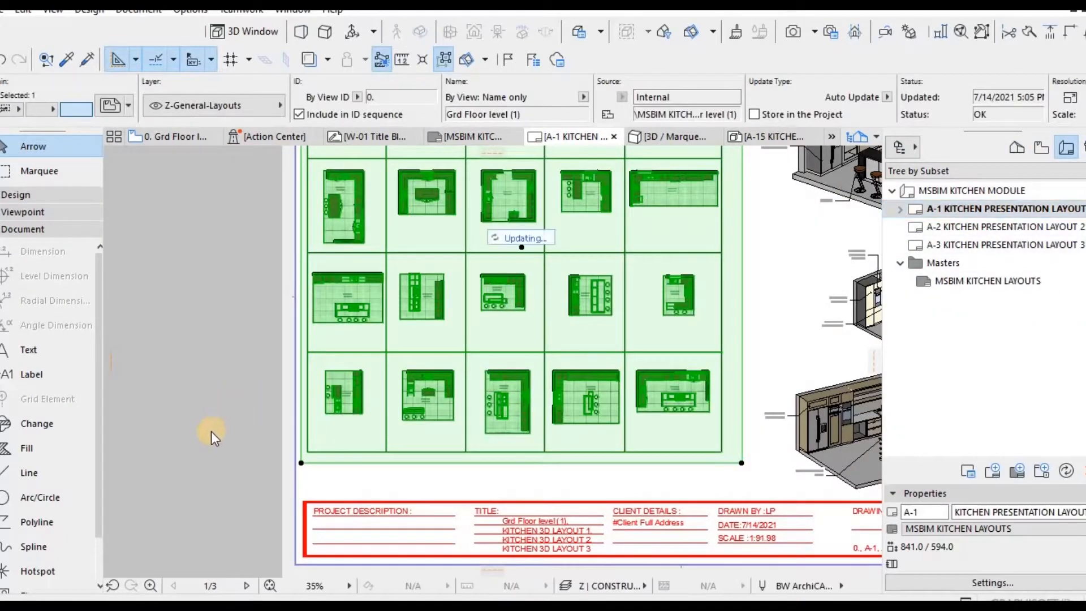
pyautogui.scroll(-3, 207, 413)
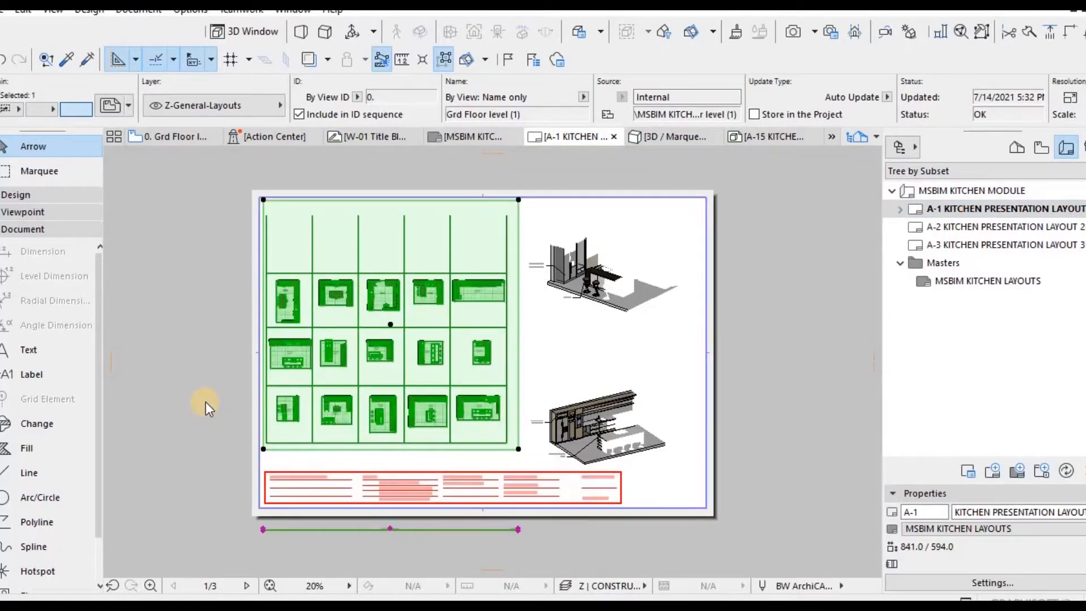
pyautogui.click(246, 365)
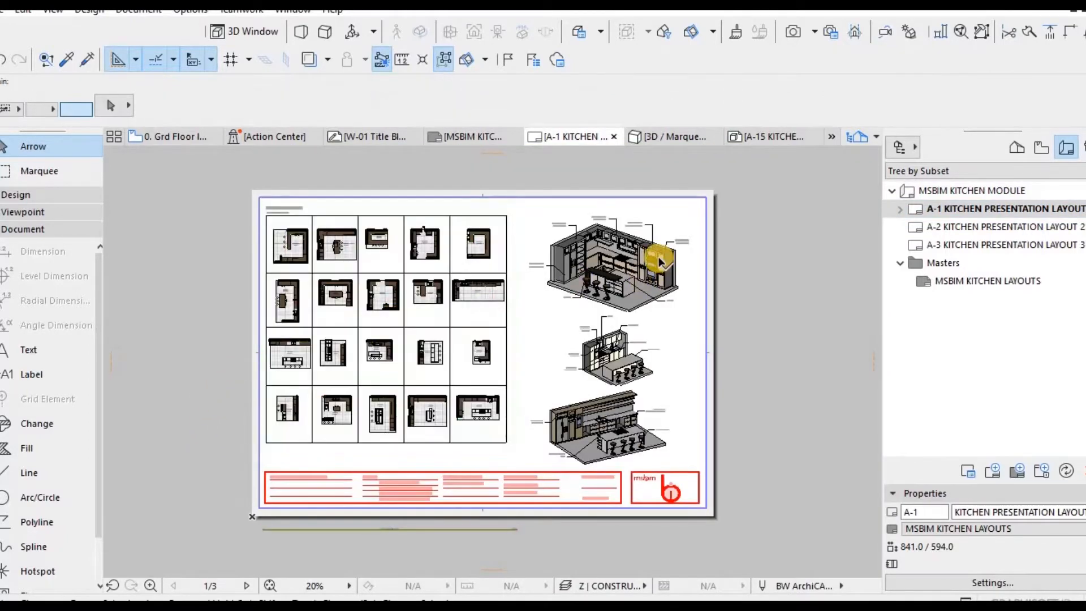
# Examine the labelled 3D drawings of the first and second kitchens on the presentation sheet, including their cabinet, sink and island callouts.
pyautogui.scroll(5, 631, 247)
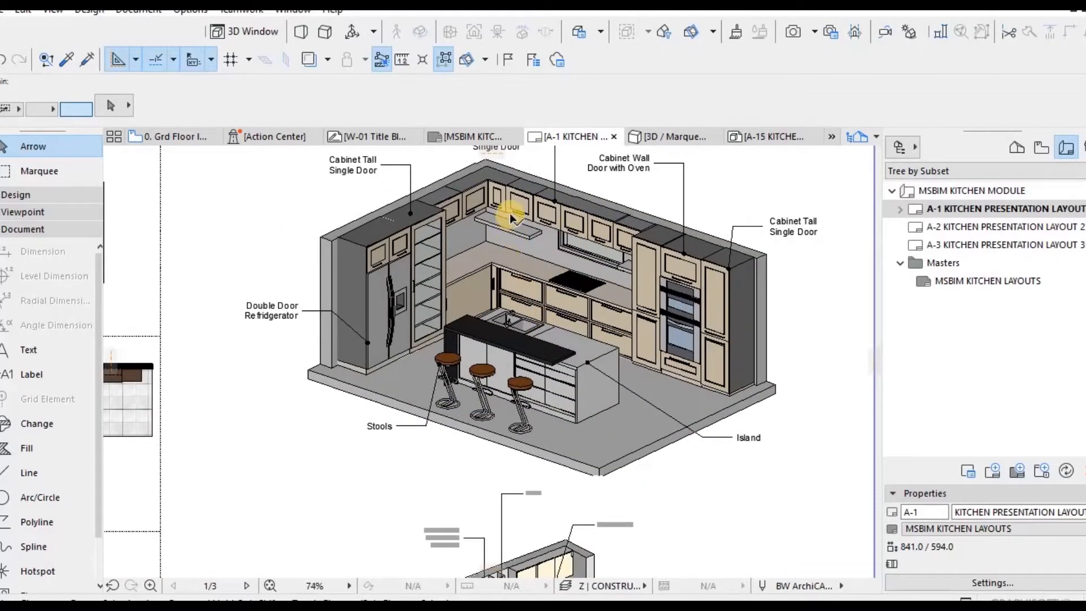
pyautogui.scroll(2, 511, 218)
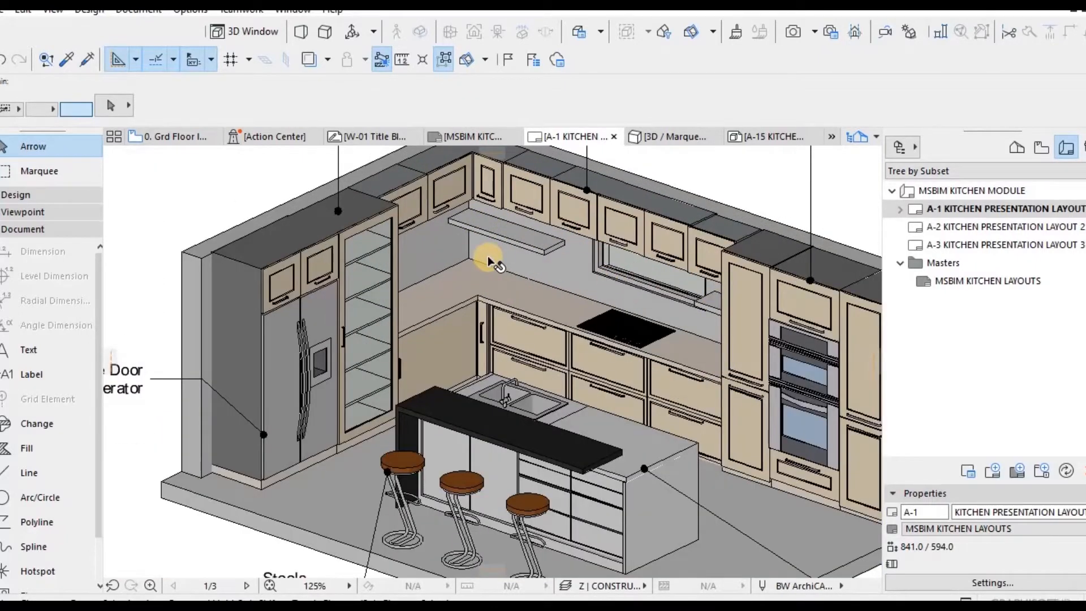
pyautogui.scroll(-3, 489, 254)
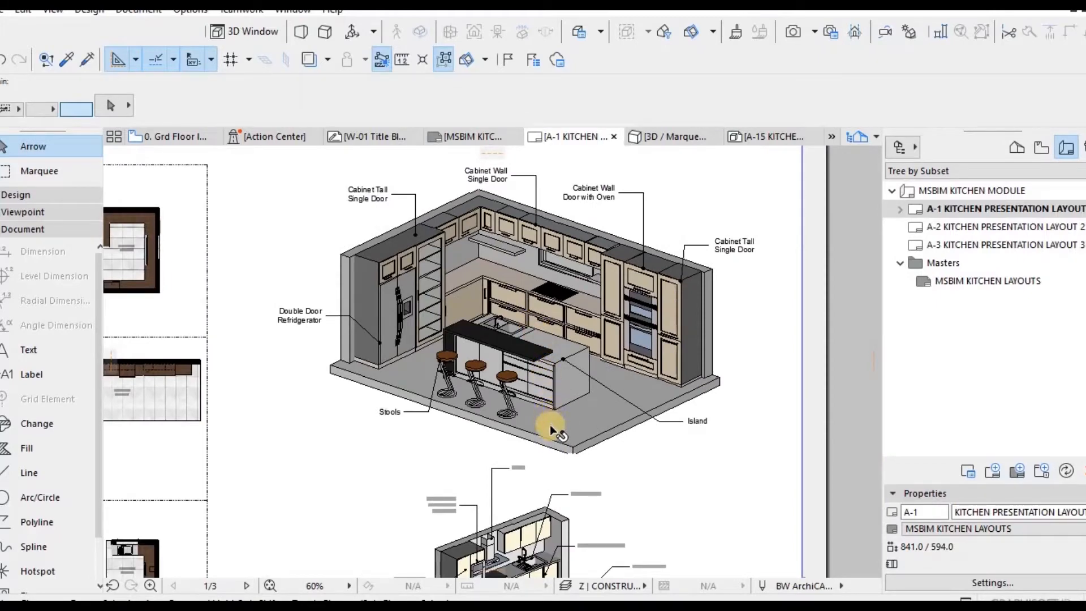
pyautogui.scroll(-3, 539, 491)
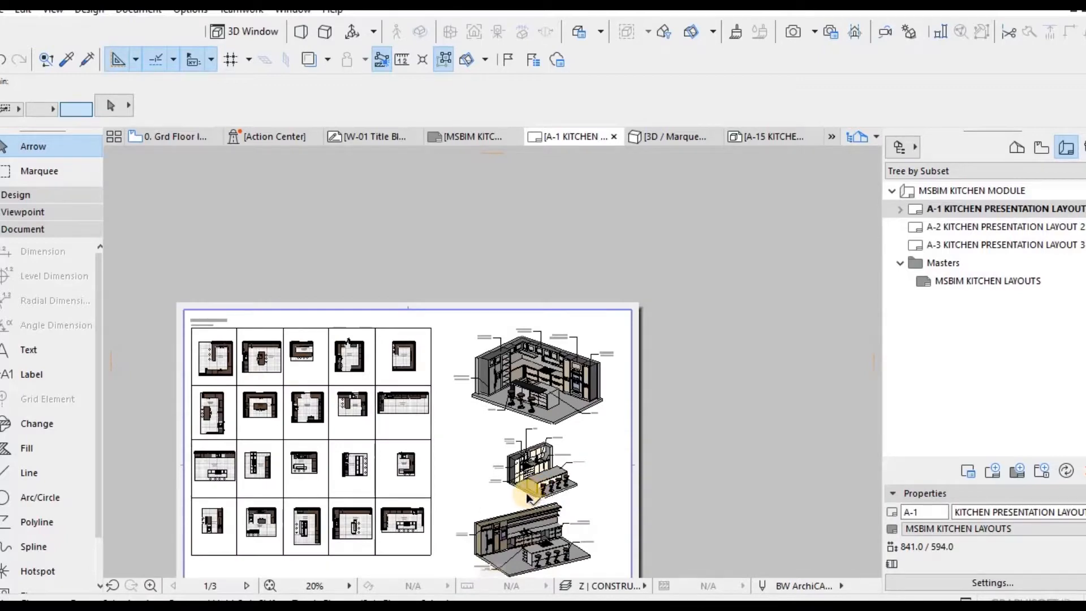
pyautogui.scroll(4, 526, 493)
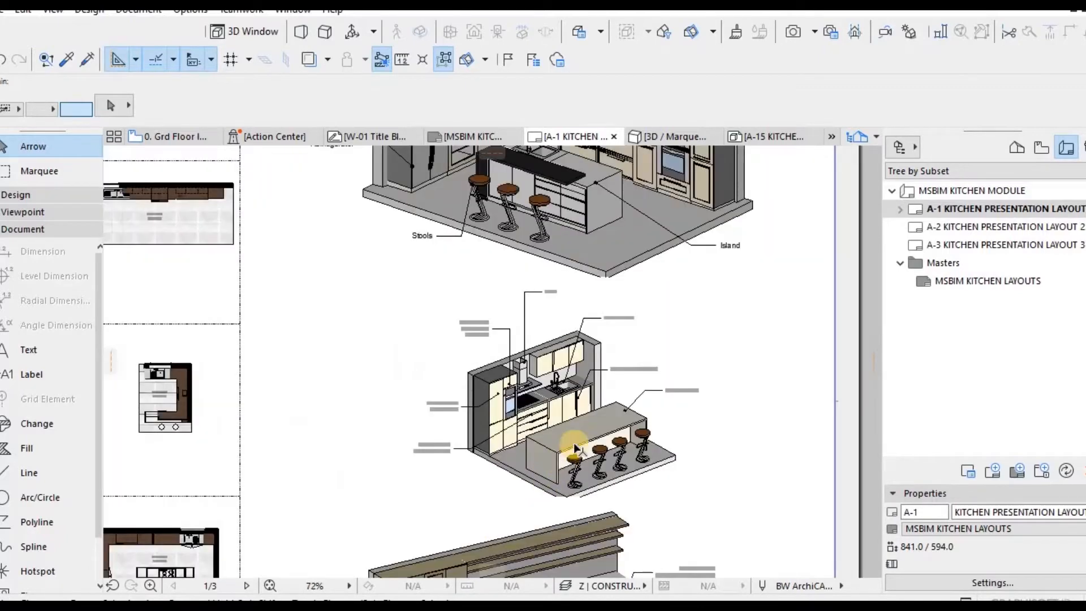
pyautogui.scroll(2, 573, 443)
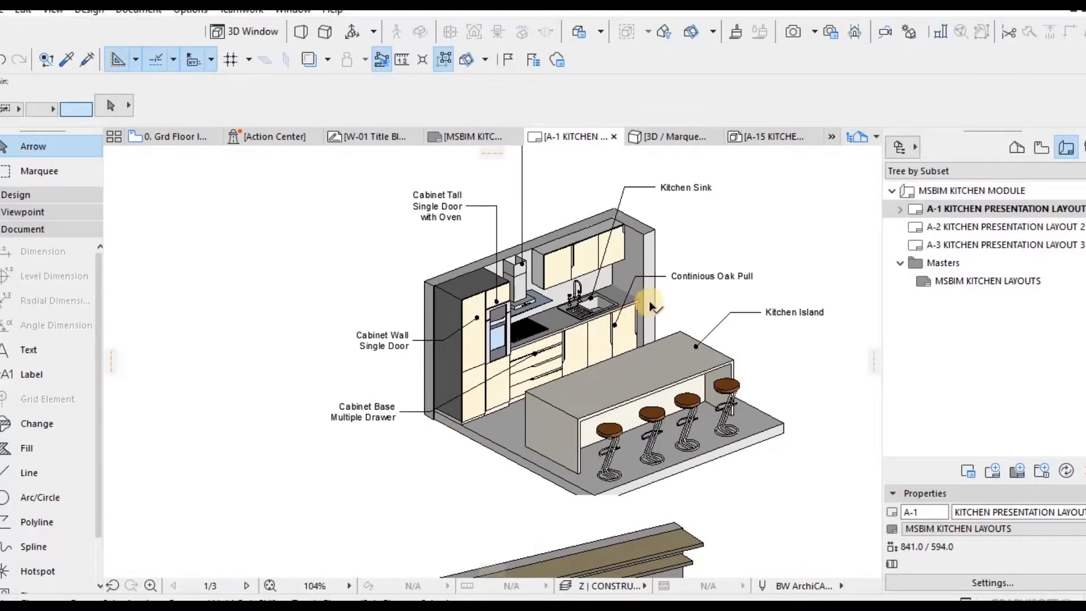
pyautogui.scroll(2, 614, 327)
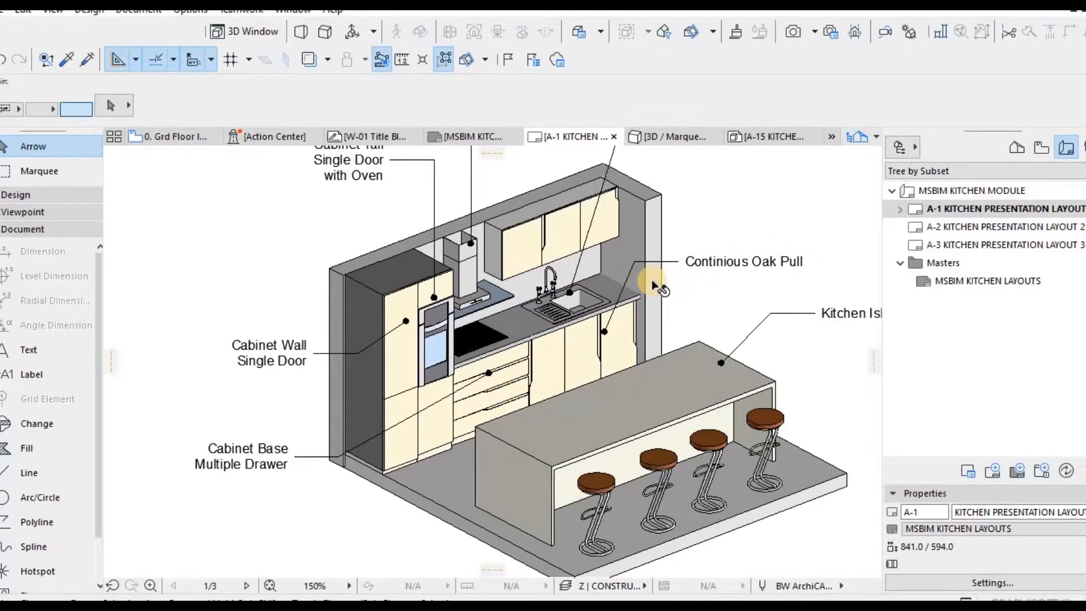
pyautogui.scroll(-4, 651, 279)
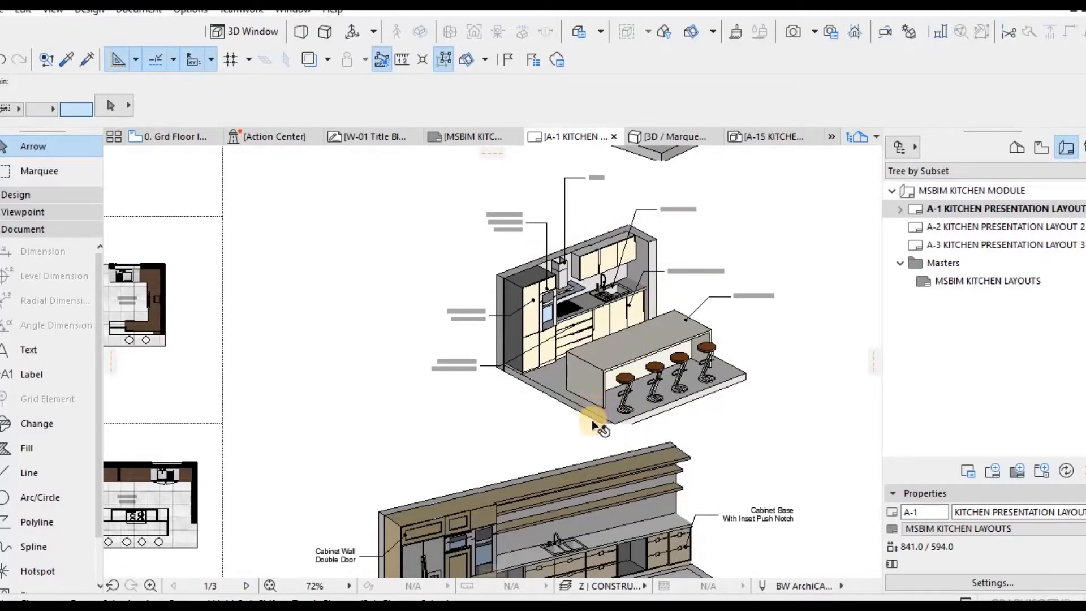
# Examine the third labelled kitchen on the presentation sheet, including its inset push notch base cabinets, open shelves, sink and stove island.
pyautogui.scroll(-4, 583, 447)
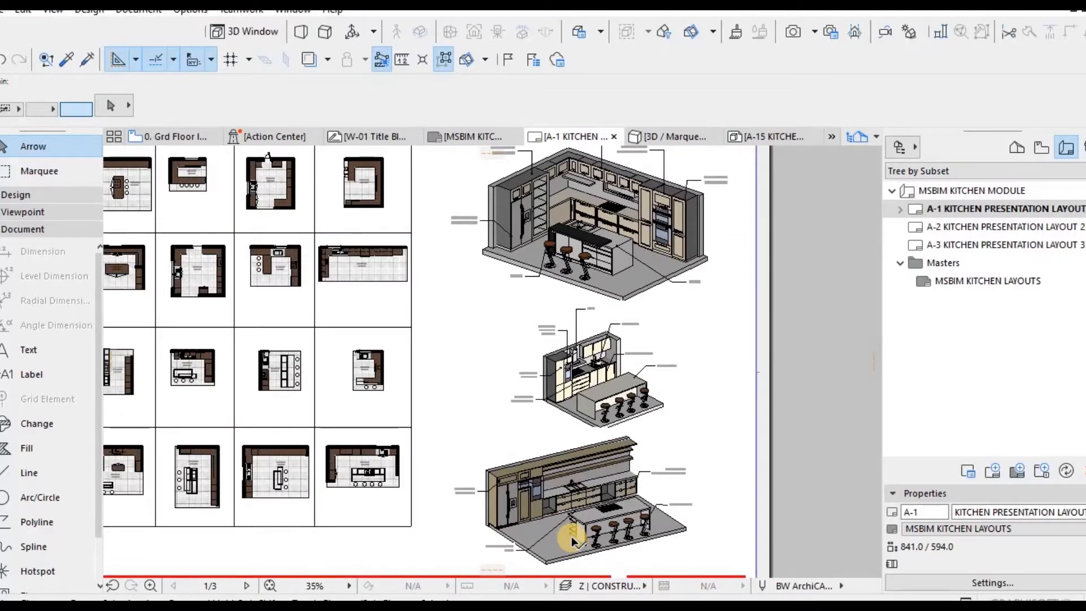
pyautogui.scroll(5, 572, 536)
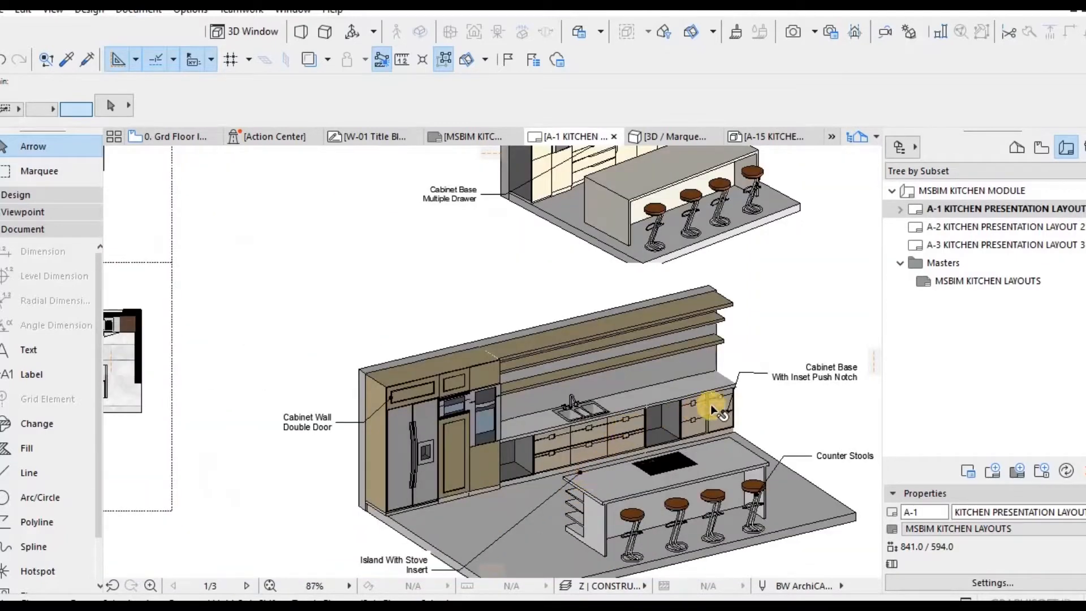
pyautogui.scroll(4, 720, 408)
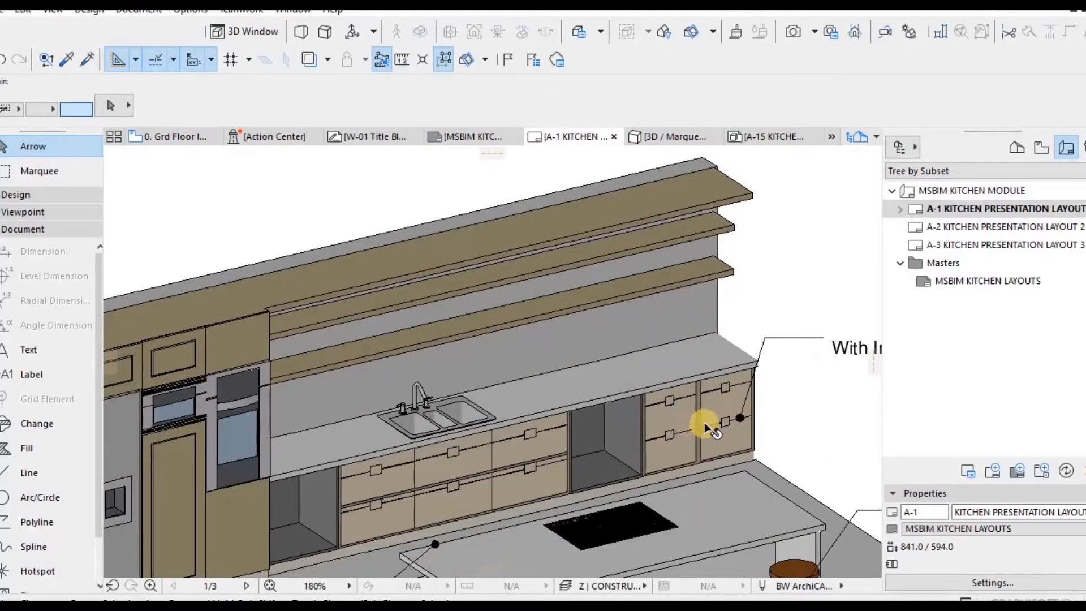
pyautogui.scroll(-4, 691, 419)
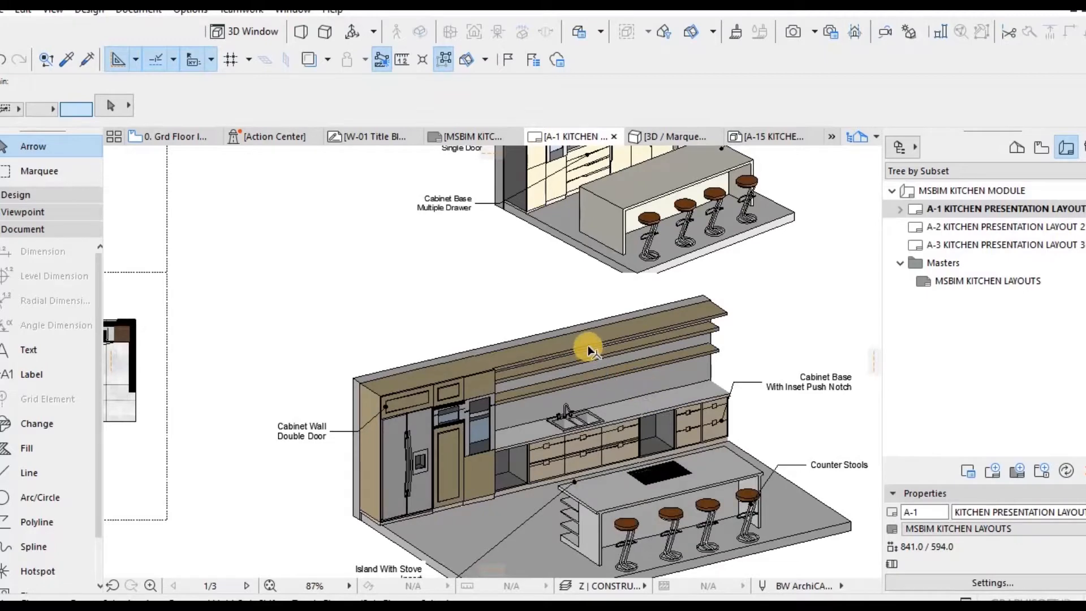
# In the 3D window, open the drawer settings of the multi-drawer base cabinet at the exposed end of the sink counter.
pyautogui.press('F3')
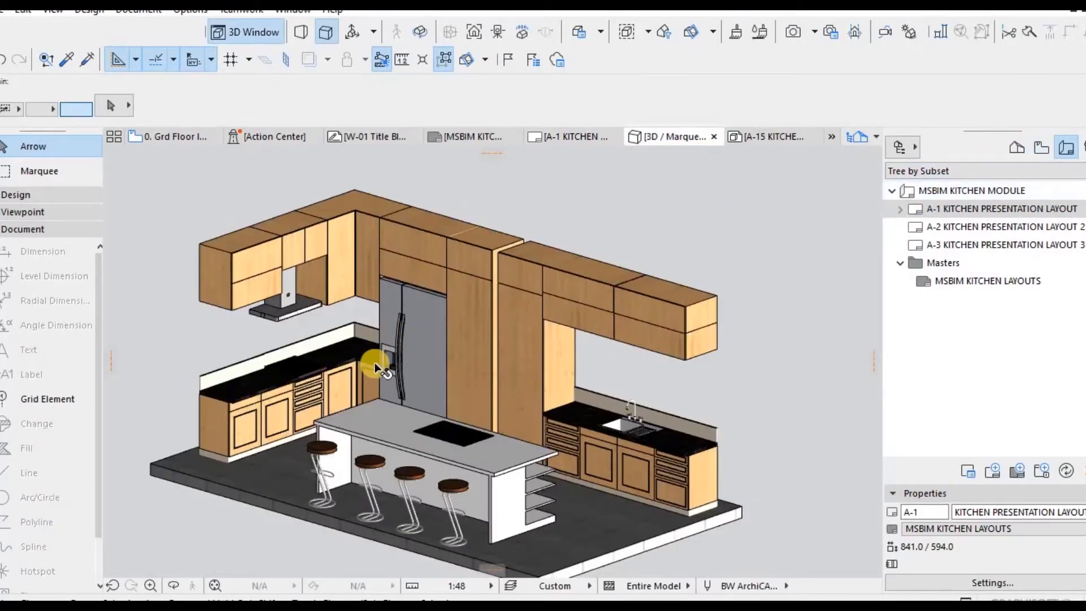
pyautogui.moveTo(650, 477)
pyautogui.keyDown('shift'); pyautogui.mouseDown(button='middle')
pyautogui.moveTo(656, 468)
pyautogui.moveTo(655, 481)
pyautogui.mouseUp(button='middle'); pyautogui.keyUp('shift')
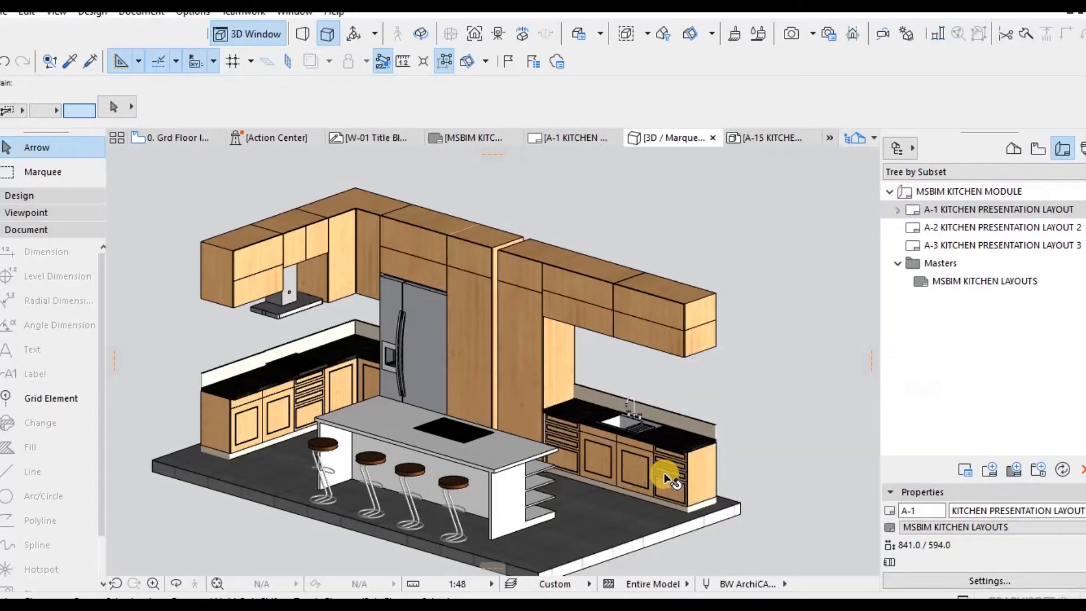
pyautogui.scroll(3, 669, 476)
pyautogui.scroll(3, 668, 470)
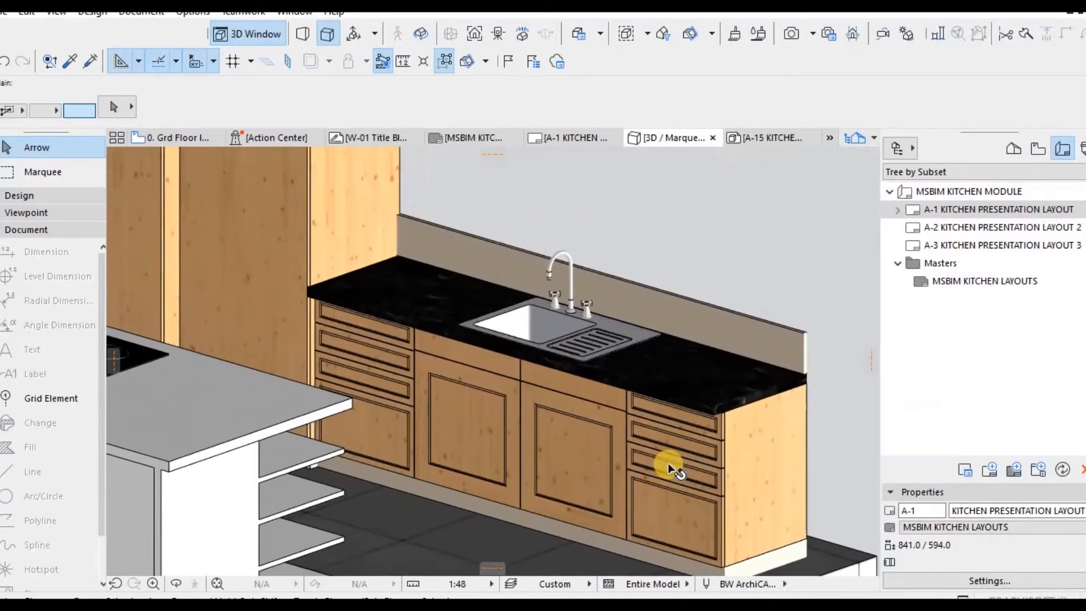
pyautogui.click(669, 464)
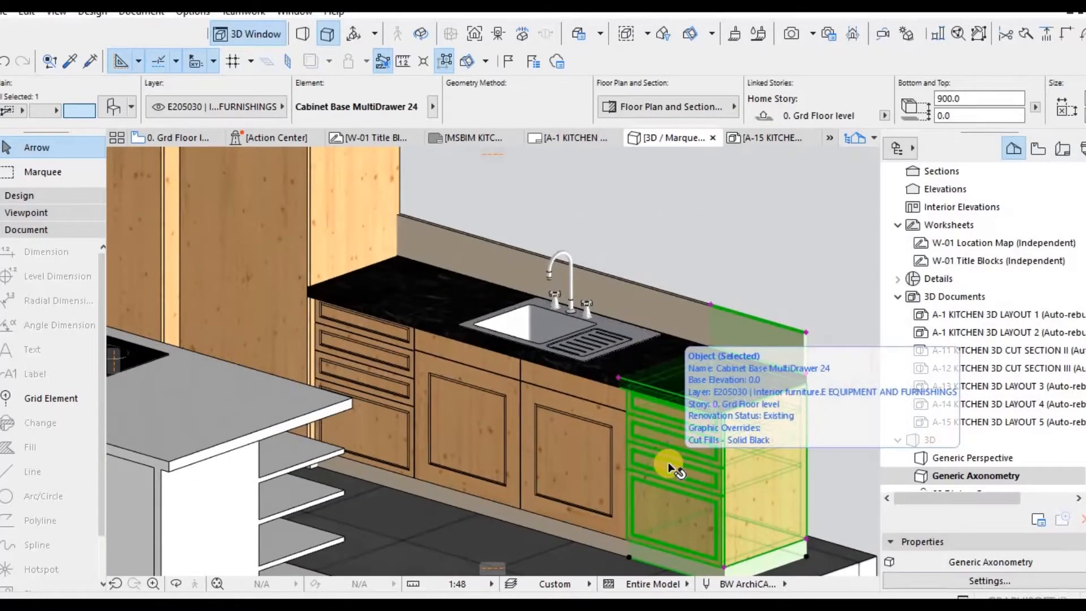
pyautogui.click(295, 73)
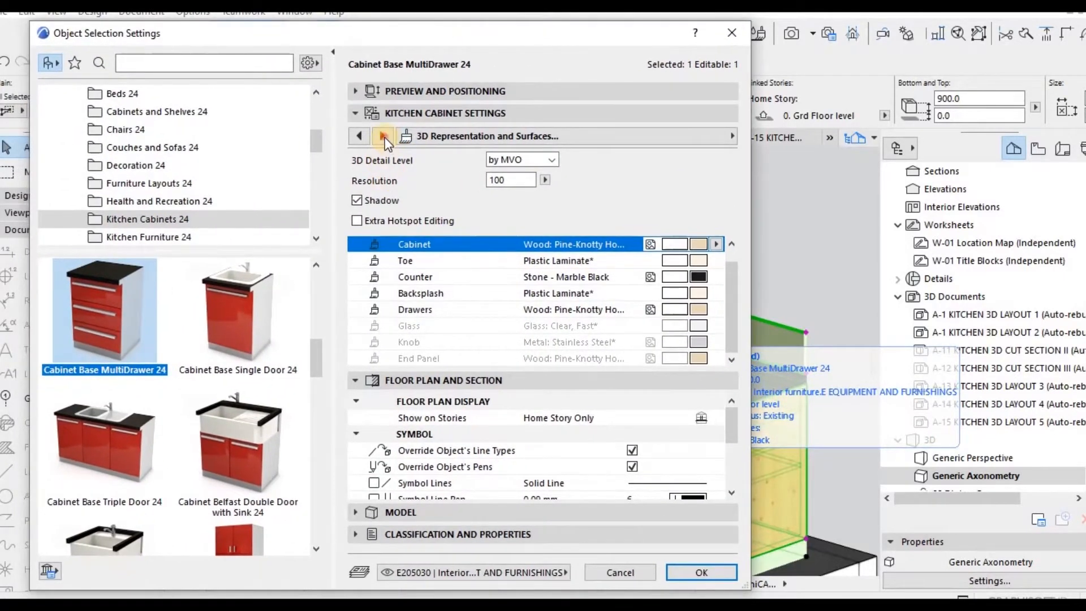
pyautogui.click(383, 137)
pyautogui.click(364, 141)
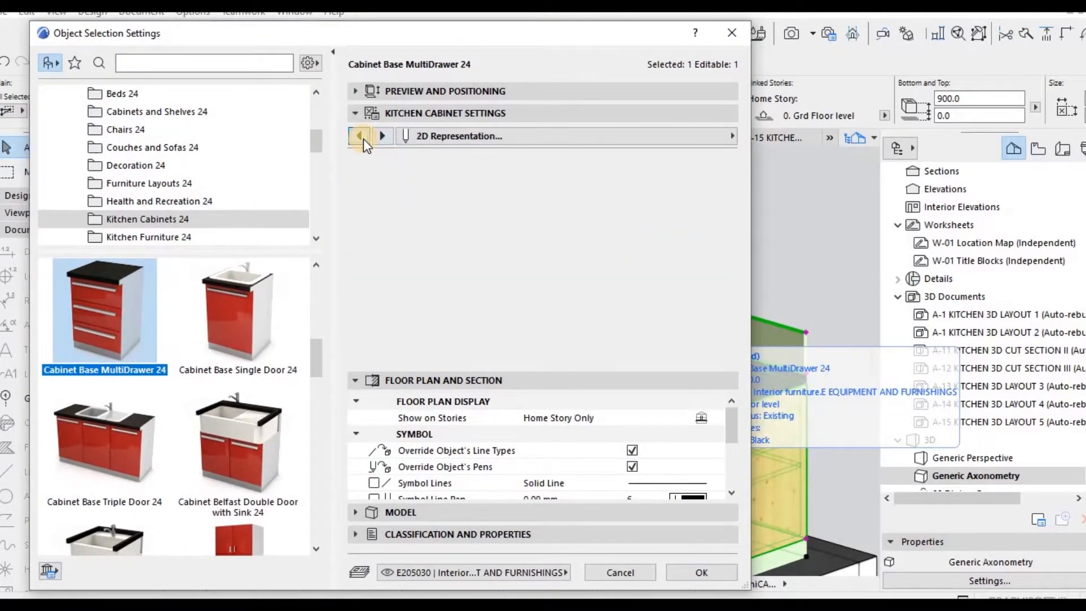
pyautogui.click(364, 142)
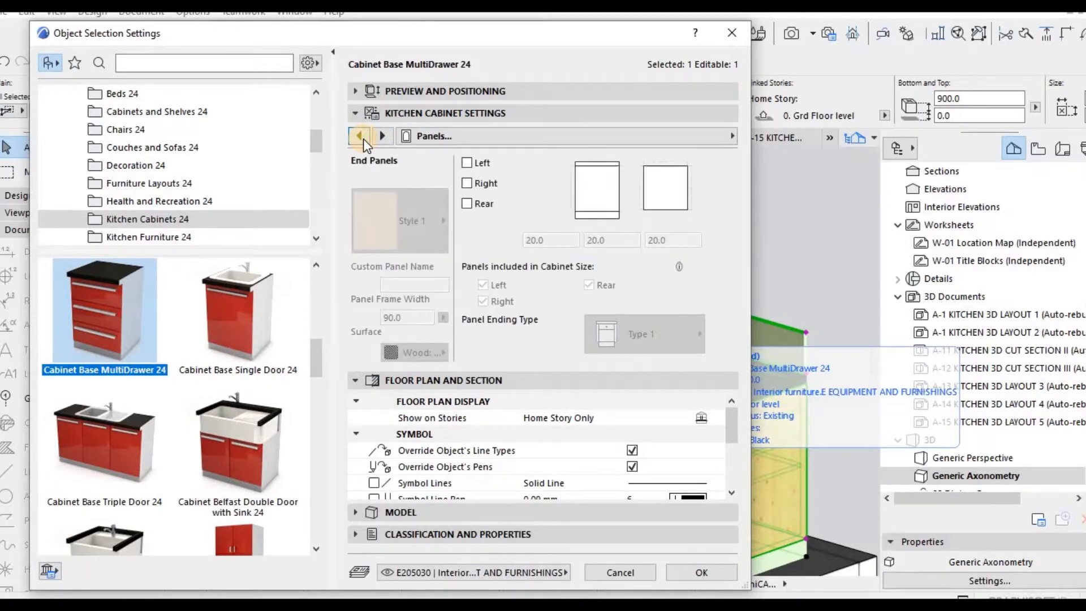
pyautogui.click(363, 141)
pyautogui.click(363, 141)
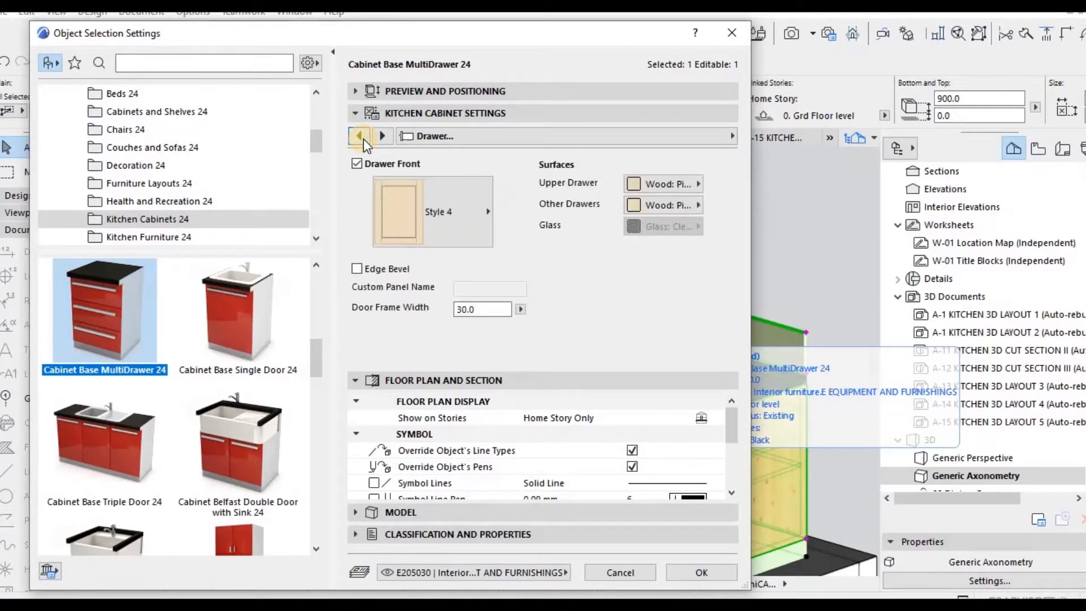
# Change the end cabinet's drawer front style to Custom Panel, using the custom panel named 01.
pyautogui.click(459, 227)
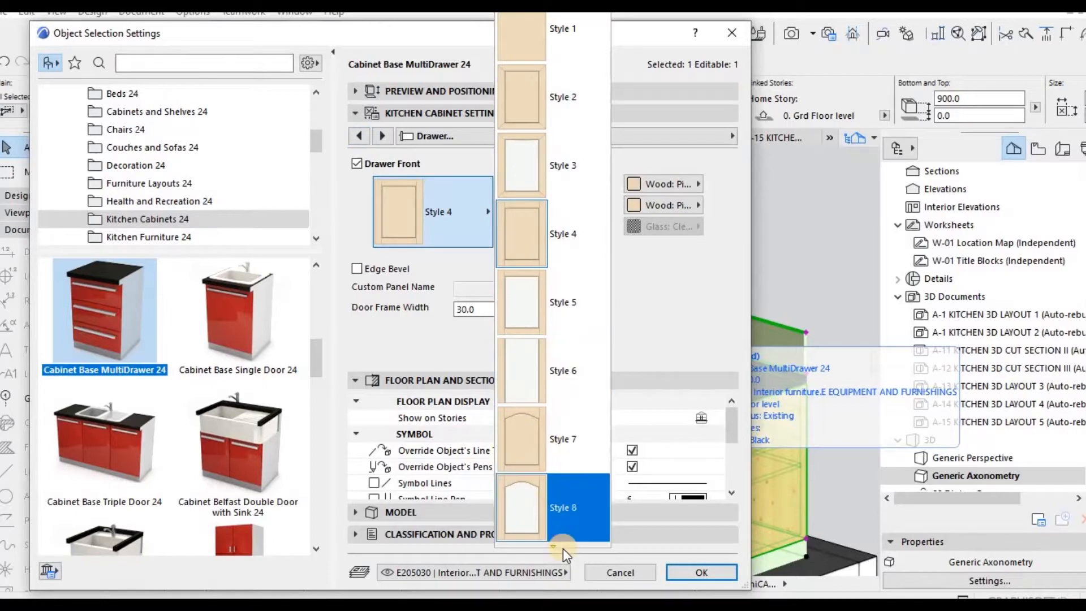
pyautogui.click(544, 521)
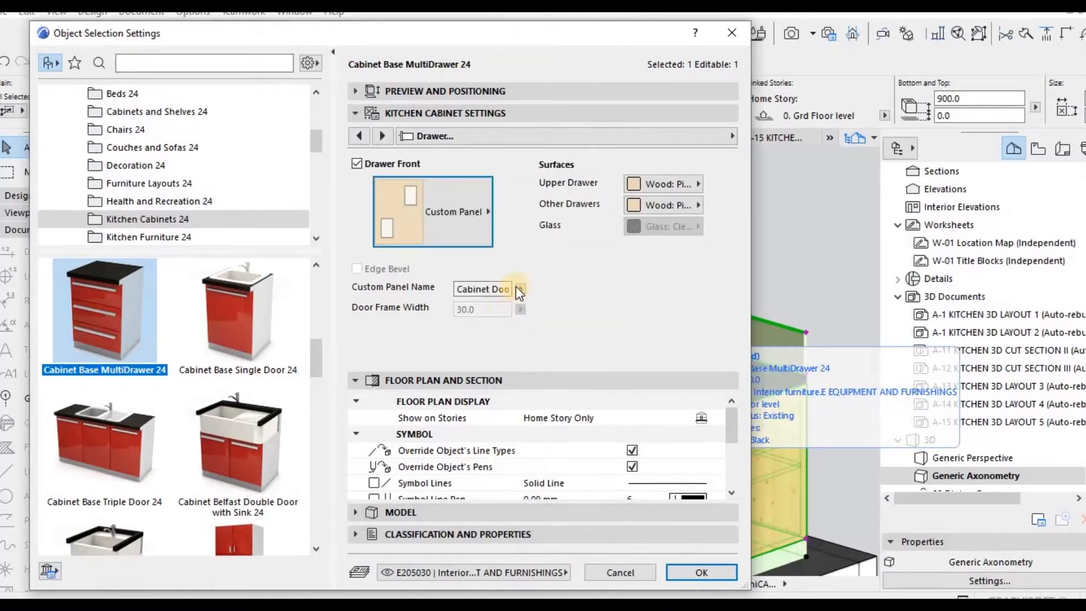
pyautogui.click(520, 290)
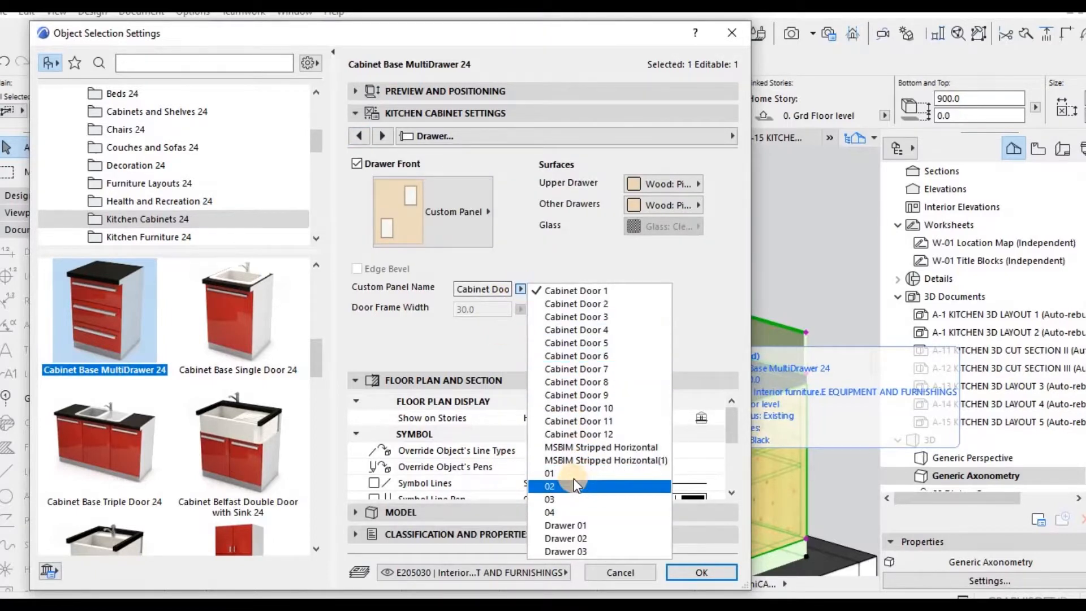
pyautogui.click(652, 526)
pyautogui.click(693, 573)
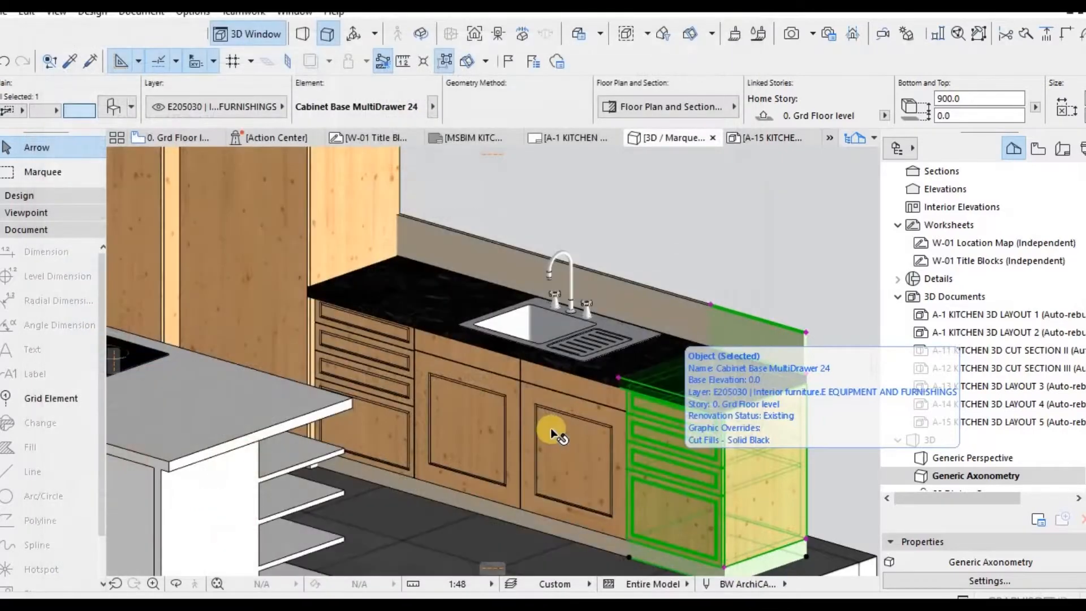
# Check the end cabinet's new drawer fronts, set its custom panel to 02 and deselect it.
pyautogui.scroll(3, 707, 446)
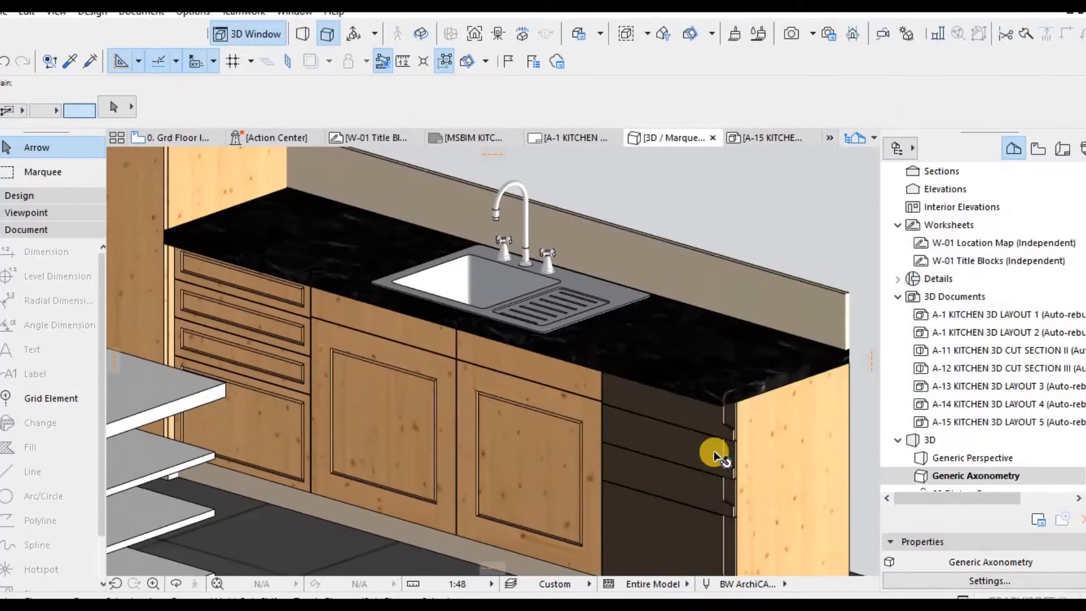
pyautogui.keyDown('shift'); pyautogui.moveTo(730, 442); pyautogui.dragTo(805, 385, button='middle'); pyautogui.keyUp('shift')
pyautogui.click(805, 384)
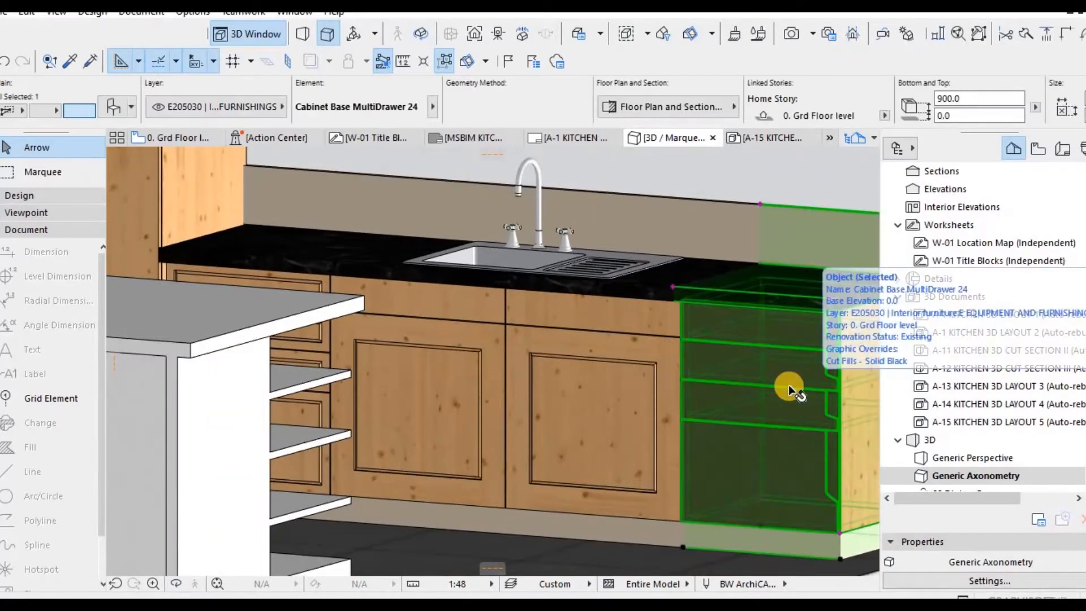
pyautogui.hotkey('ctrl', 't')
pyautogui.click(520, 289)
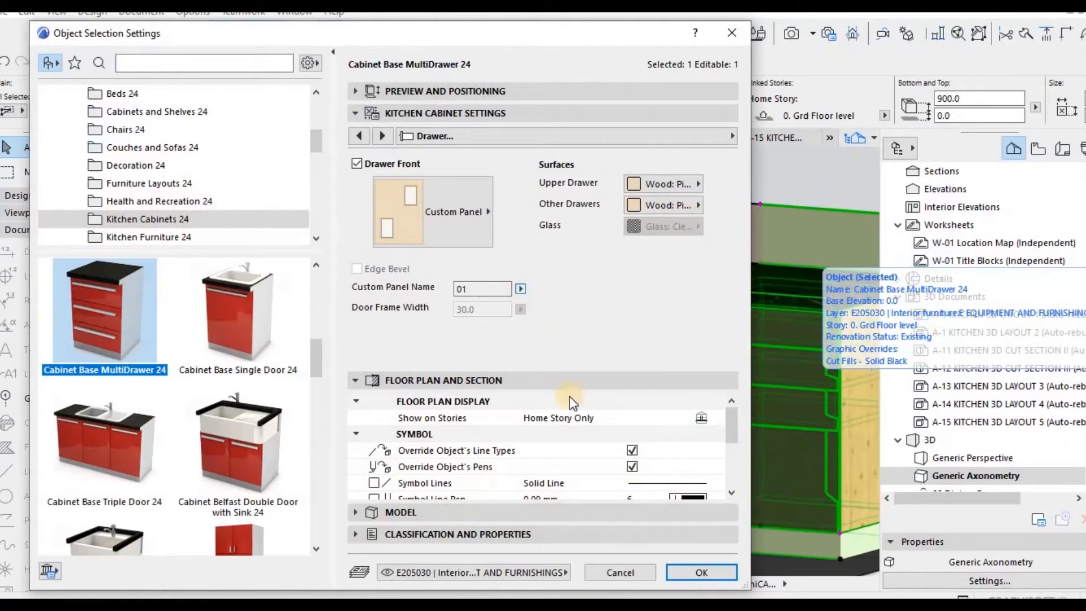
pyautogui.click(564, 489)
pyautogui.click(689, 568)
pyautogui.press('Escape')
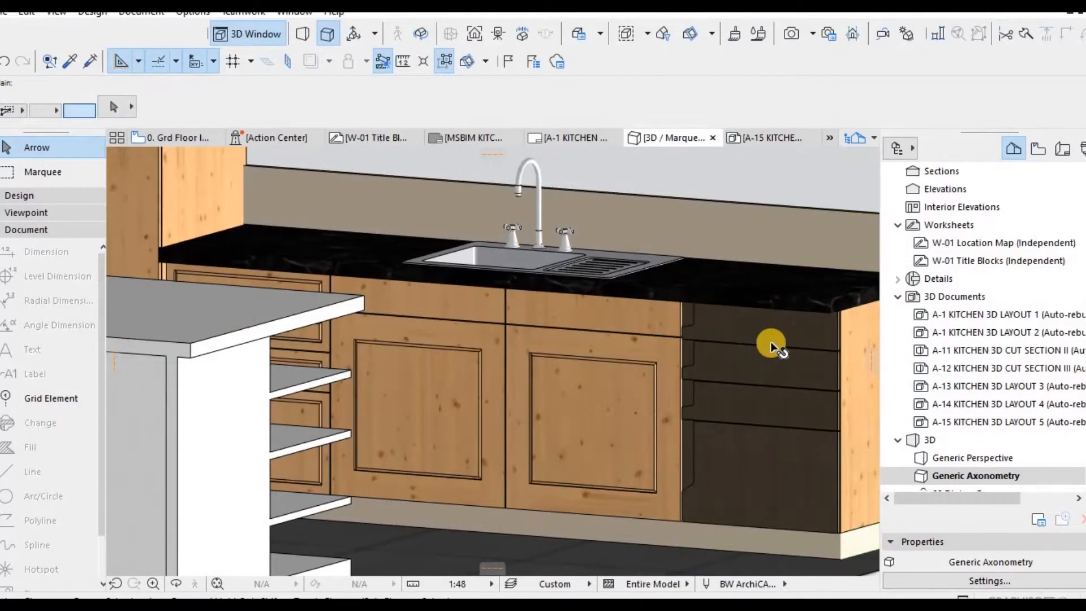
# Set the custom drawer panel of the end multi-drawer cabinet to 03.
pyautogui.scroll(3, 770, 342)
pyautogui.click(767, 347)
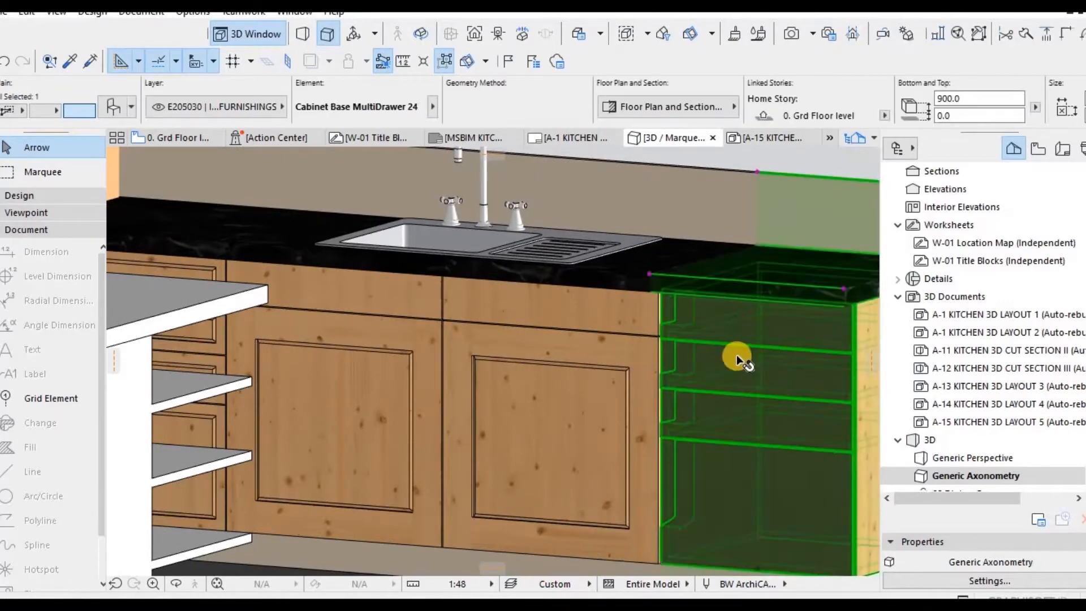
pyautogui.hotkey('ctrl', 't')
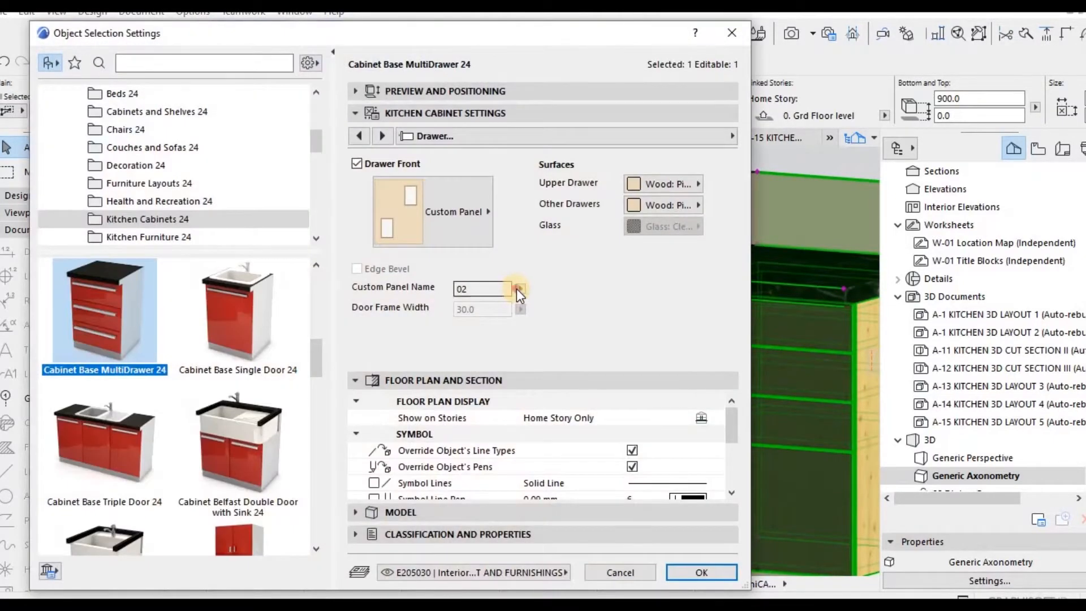
pyautogui.click(520, 289)
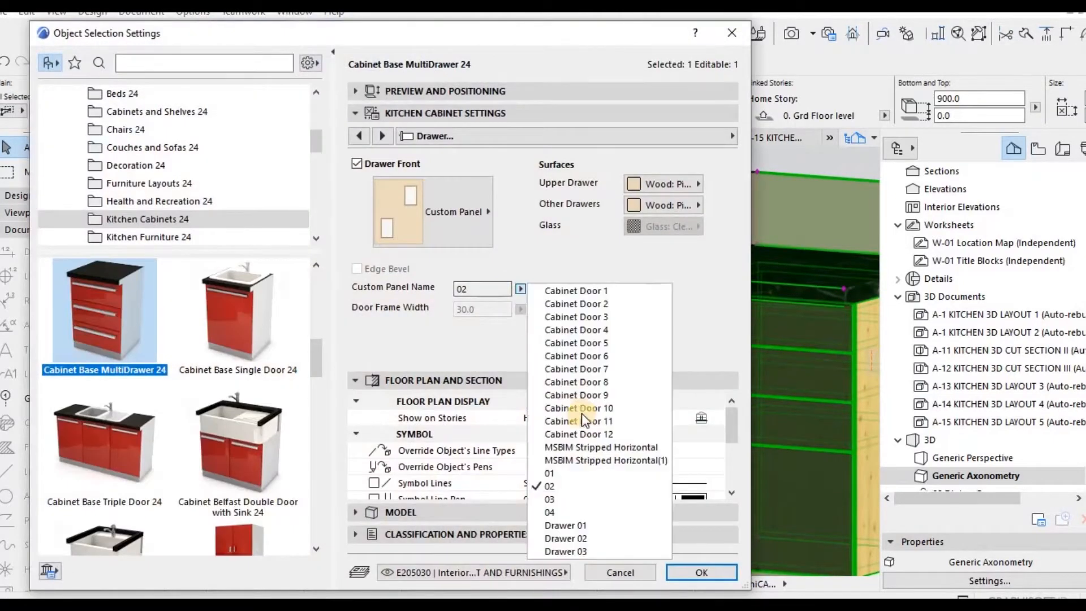
pyautogui.click(586, 500)
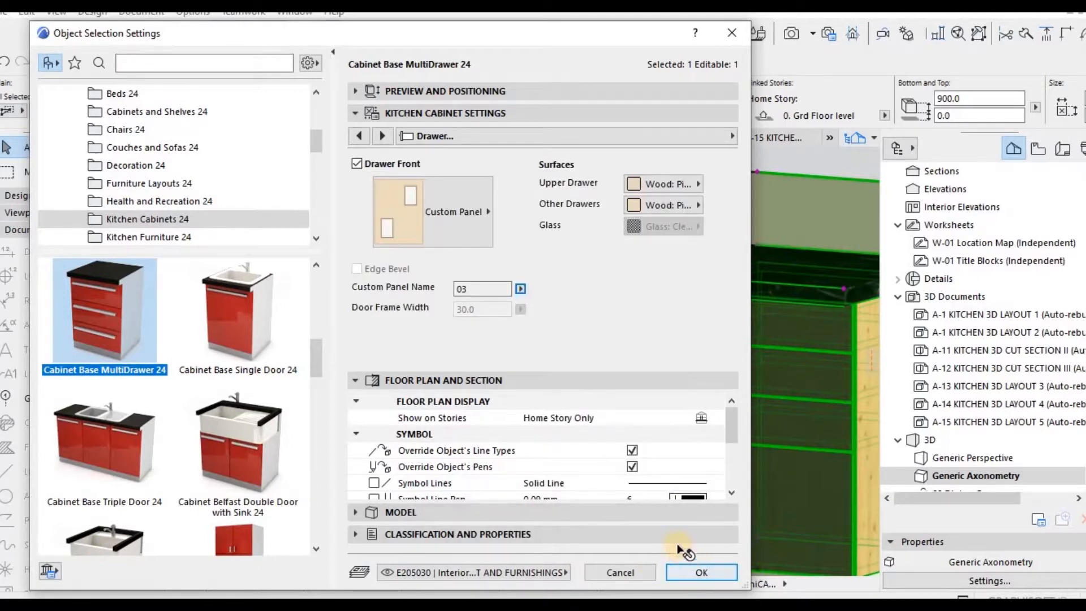
pyautogui.click(693, 571)
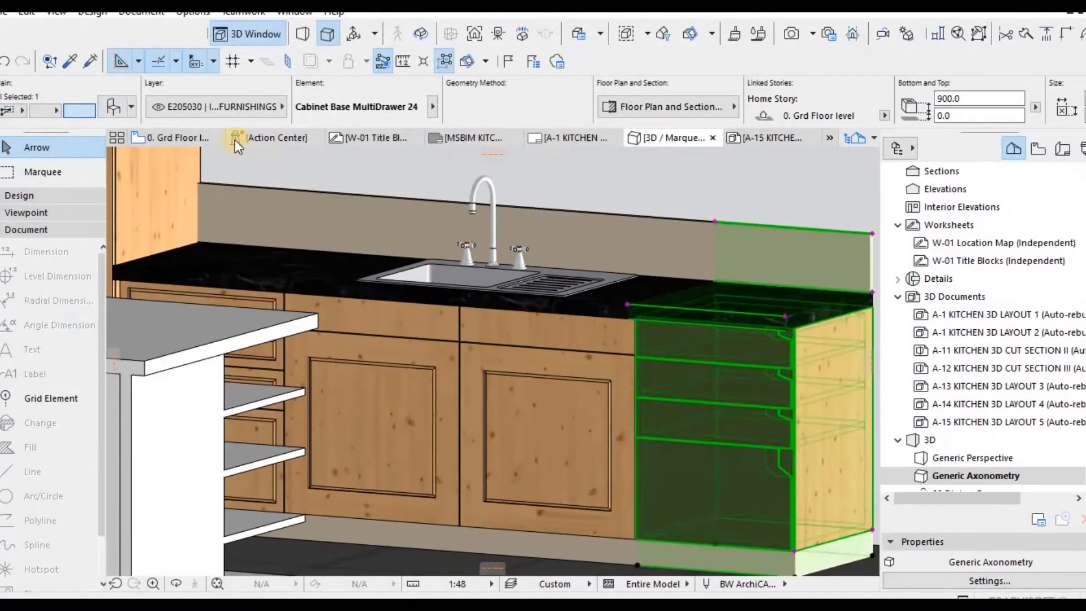
# Switch the end cabinet's custom drawer panel to 04.
pyautogui.click(121, 104)
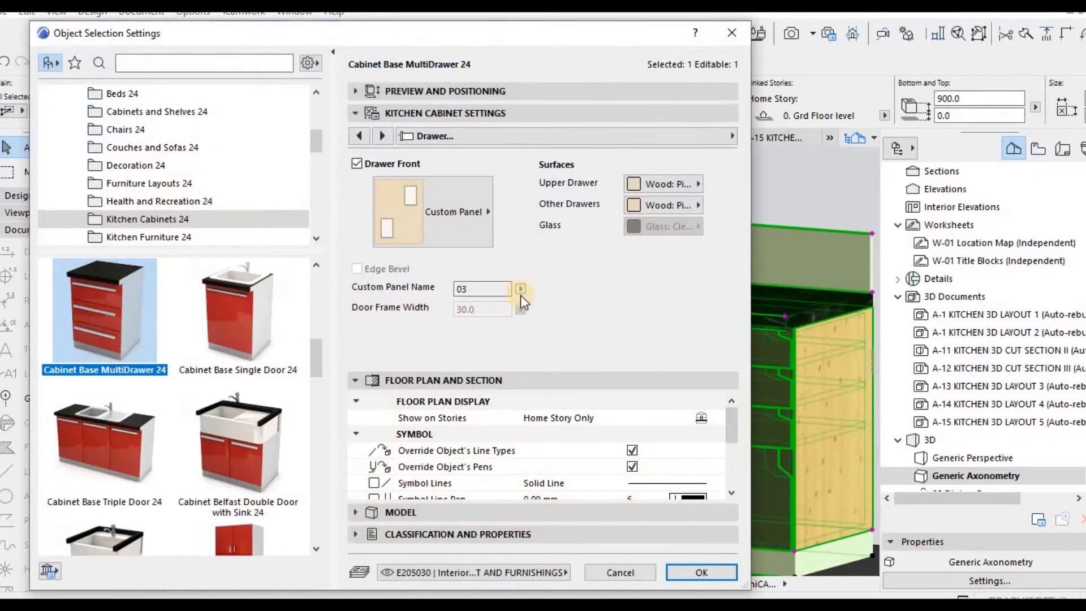
pyautogui.click(520, 291)
pyautogui.click(572, 512)
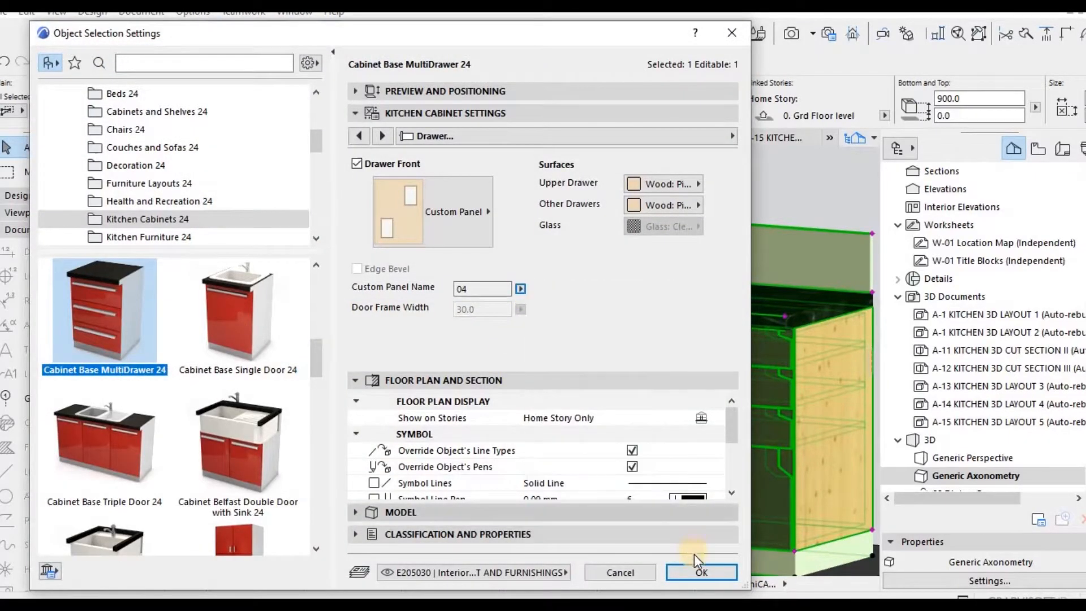
pyautogui.click(692, 568)
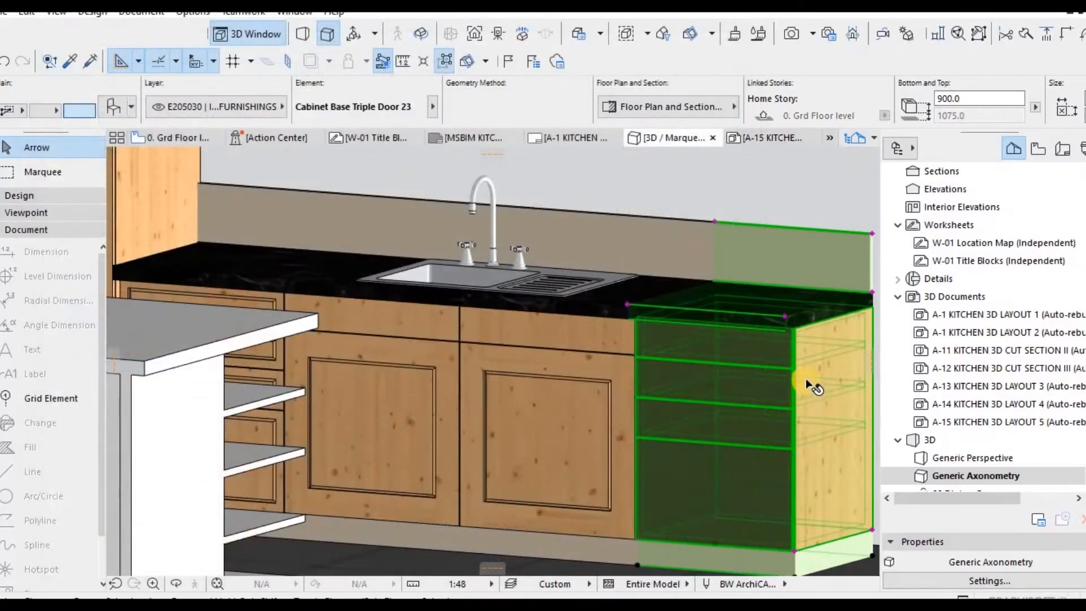
# Reselect the multi-drawer base cabinet and apply the Drawer 01 custom panel to its drawer fronts.
pyautogui.click(786, 387)
pyautogui.click(772, 386)
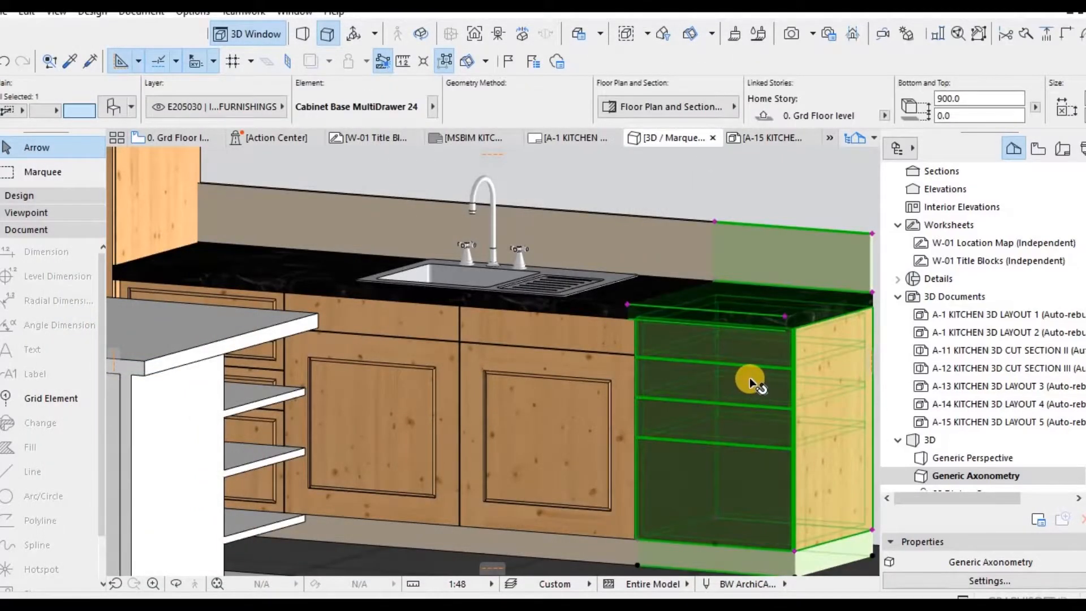
pyautogui.hotkey('ctrl', 't')
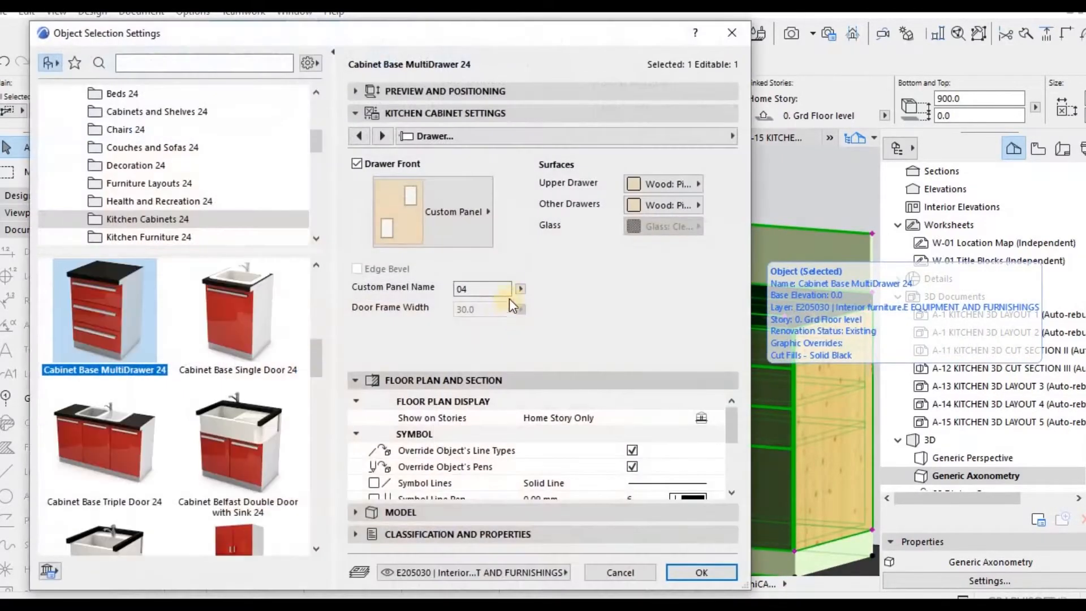
pyautogui.click(520, 289)
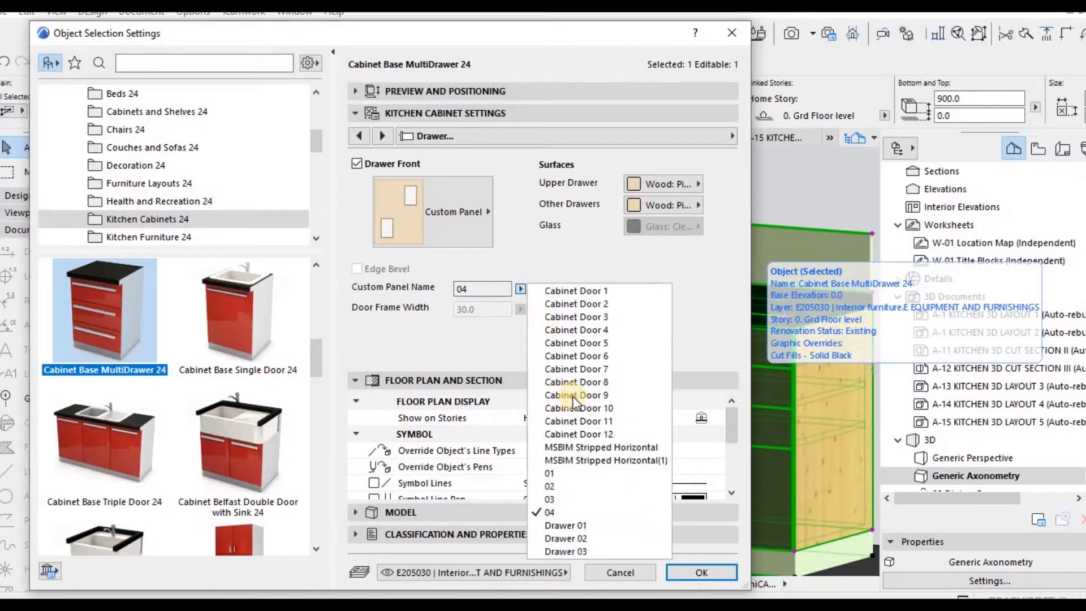
pyautogui.click(566, 525)
pyautogui.click(684, 572)
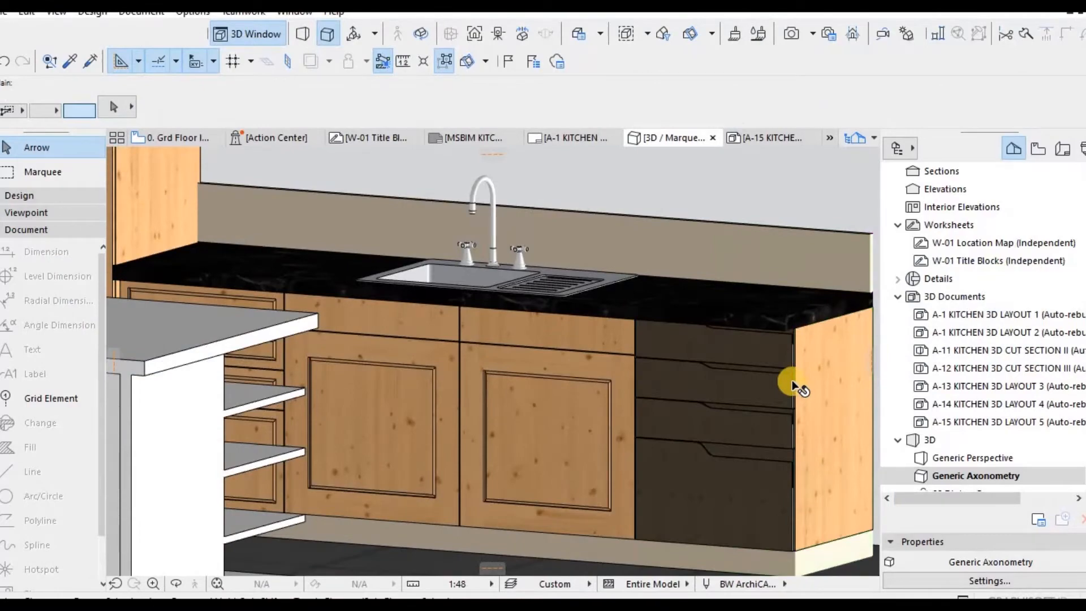
# Set the end multi-drawer cabinet's custom drawer panel to Drawer 02.
pyautogui.keyDown('shift'); pyautogui.moveTo(747, 378); pyautogui.dragTo(652, 420, button='middle'); pyautogui.keyUp('shift')
pyautogui.scroll(3, 736, 457)
pyautogui.scroll(10, 650, 420)
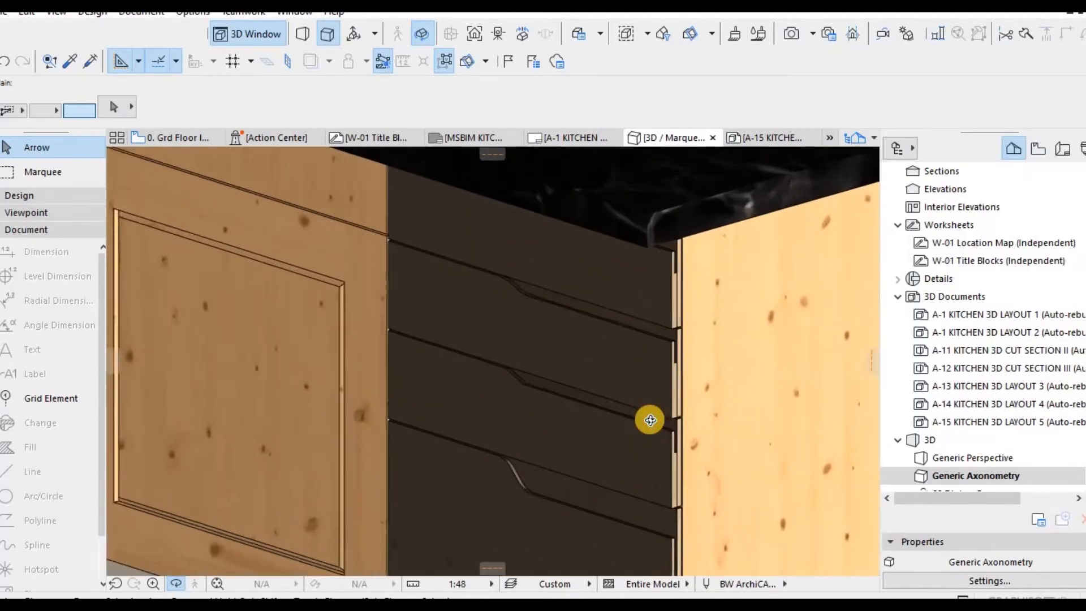
pyautogui.scroll(-10, 591, 422)
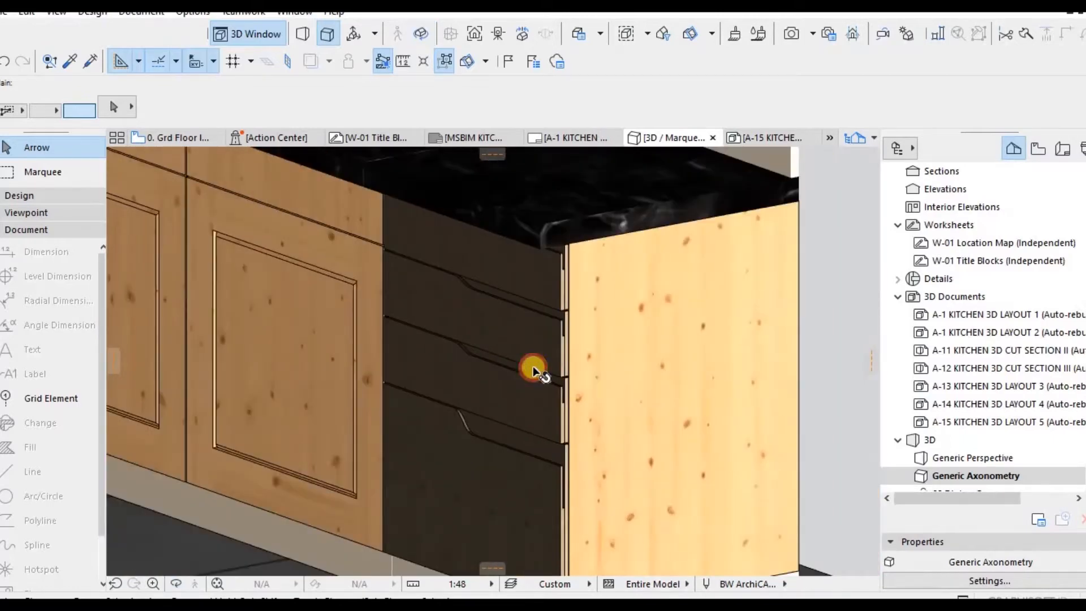
pyautogui.click(533, 366)
pyautogui.doubleClick(548, 368)
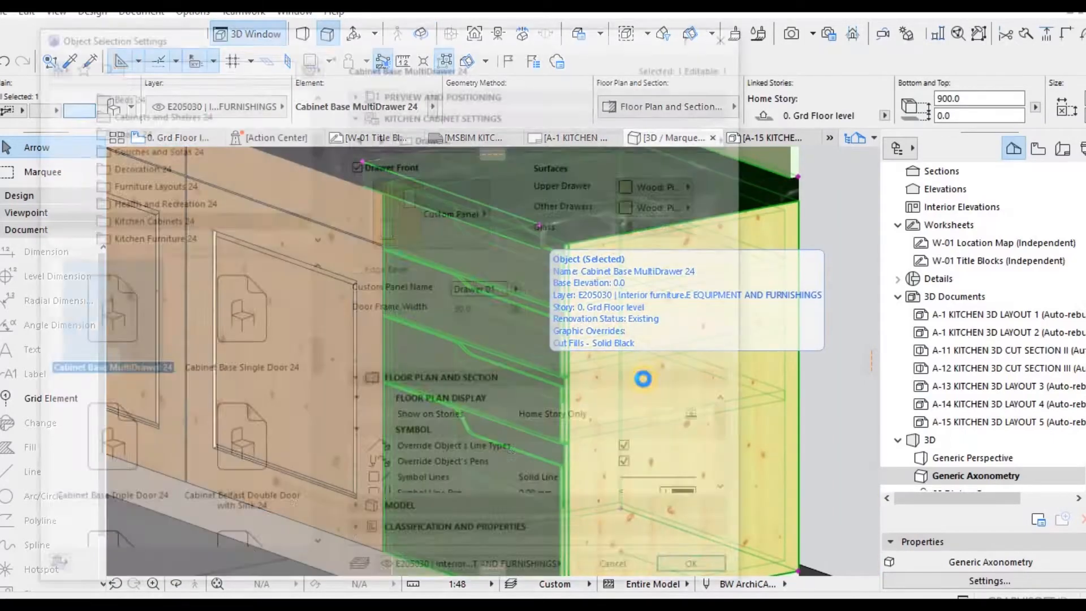
pyautogui.click(520, 289)
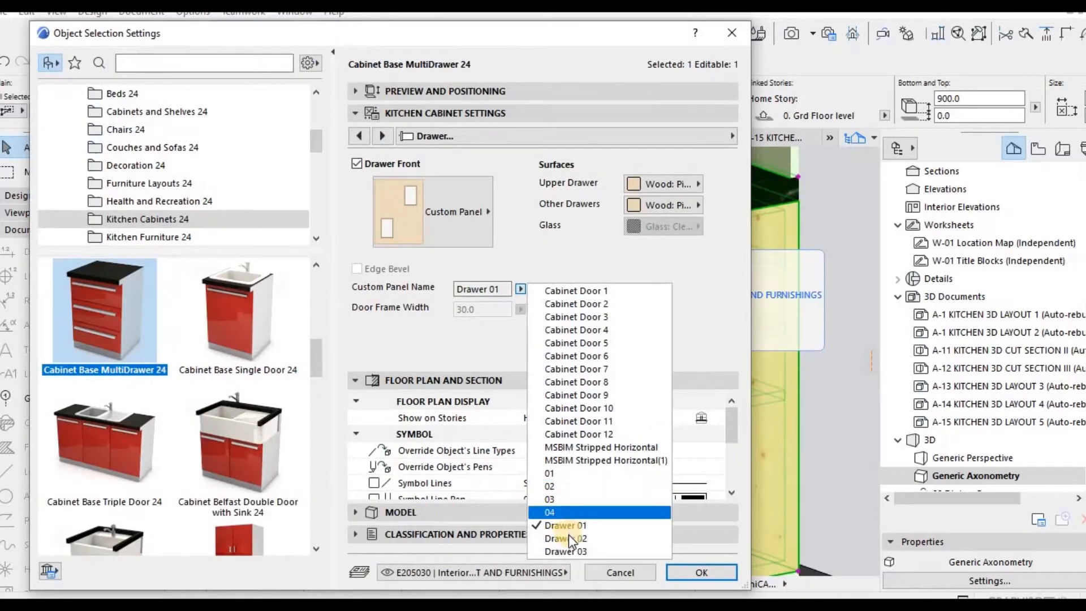
pyautogui.click(642, 539)
pyautogui.press('Return')
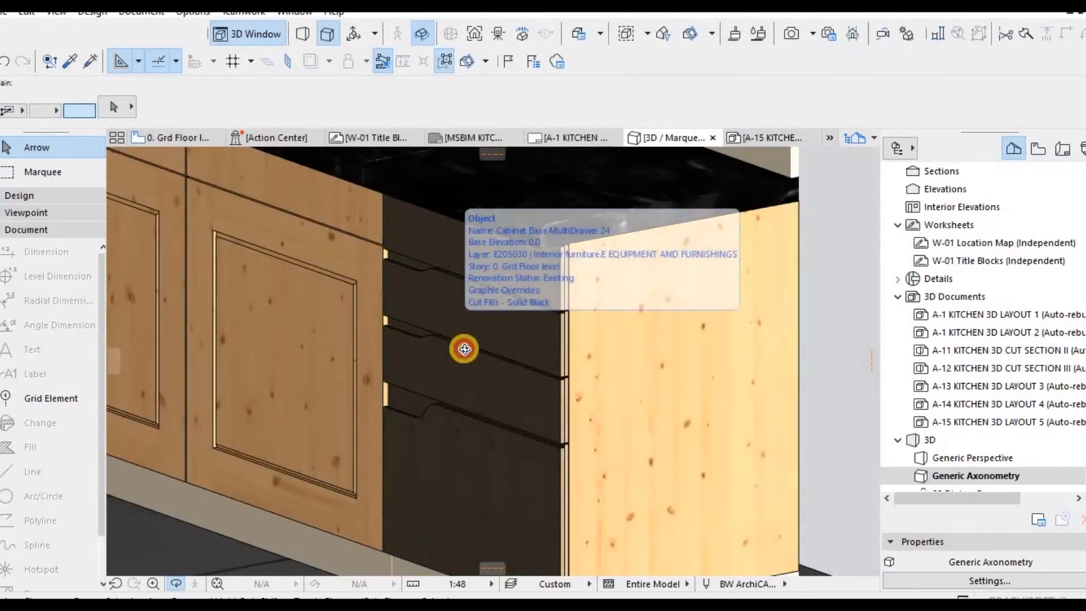
# Reselect the end multi-drawer cabinet and change its custom drawer panel to Drawer 03.
pyautogui.keyDown('shift'); pyautogui.moveTo(463, 347); pyautogui.dragTo(673, 403, button='middle'); pyautogui.keyUp('shift')
pyautogui.scroll(-1, 633, 456)
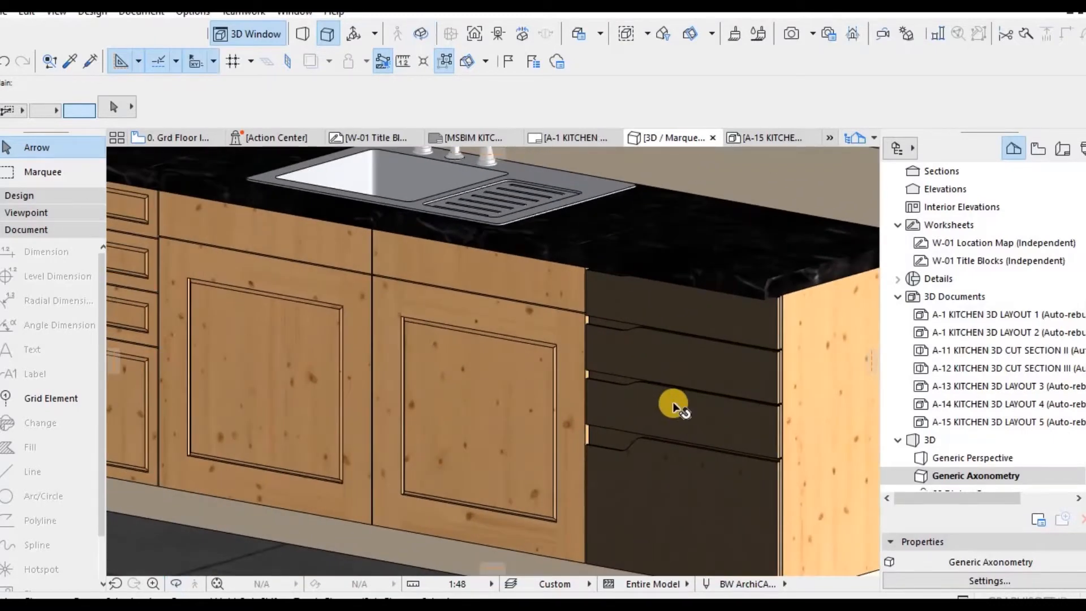
pyautogui.click(671, 403)
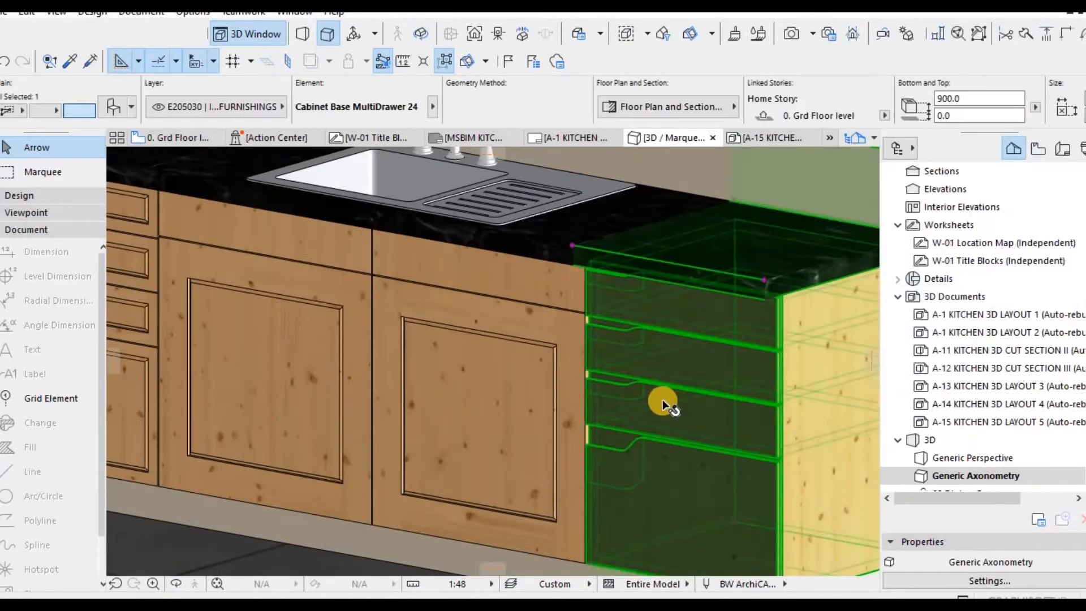
pyautogui.doubleClick(663, 402)
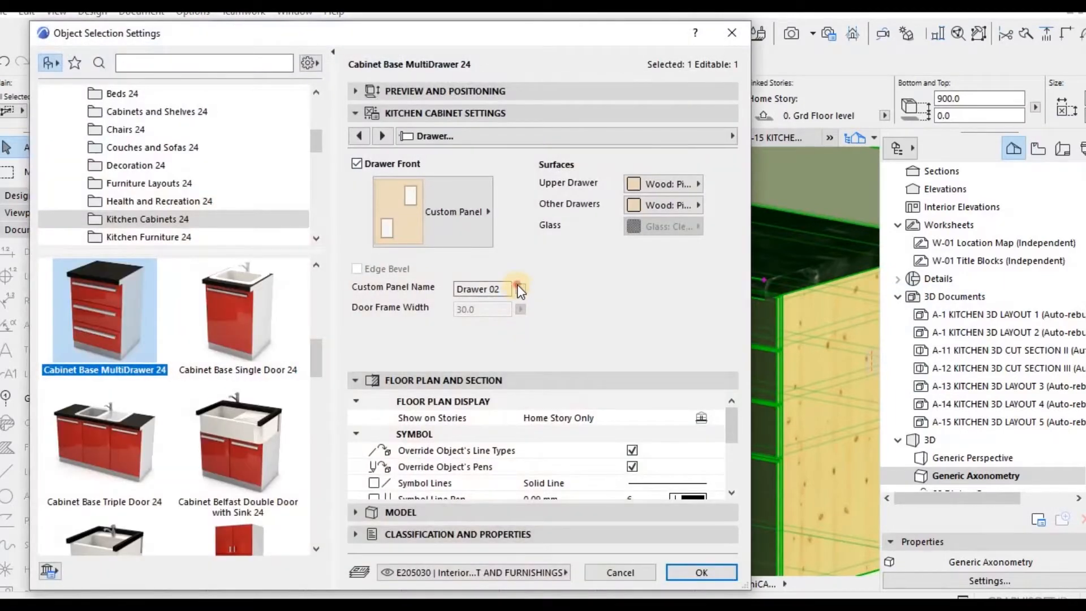
pyautogui.click(520, 290)
pyautogui.click(622, 548)
pyautogui.click(697, 573)
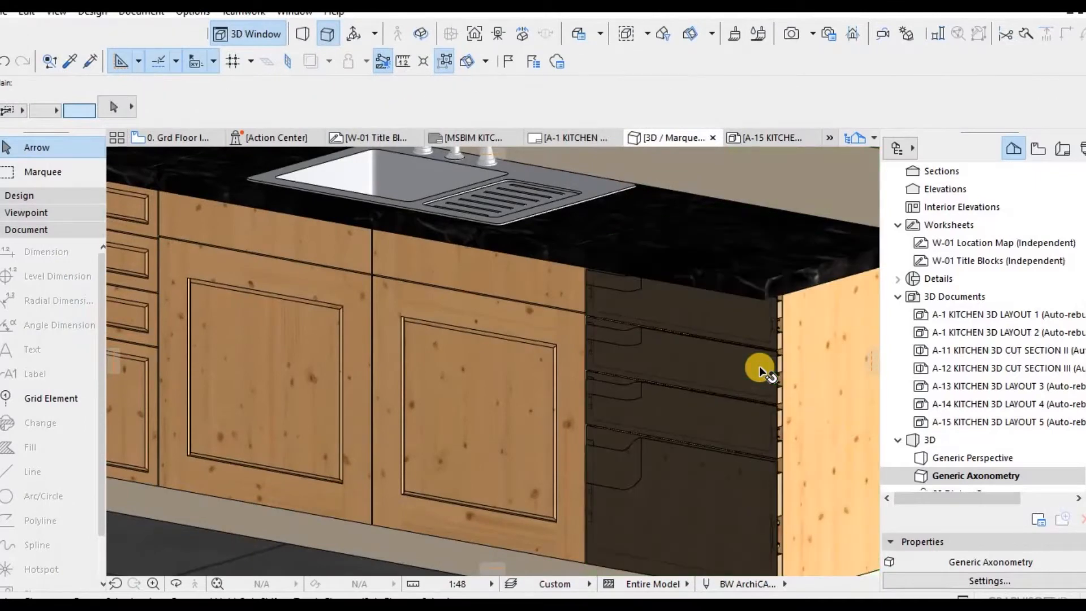
# Apply the Cabinet Door 1 custom panel to the end multi-drawer cabinet's drawer fronts.
pyautogui.scroll(2, 759, 367)
pyautogui.scroll(-2, 691, 365)
pyautogui.scroll(2, 663, 362)
pyautogui.click(663, 362)
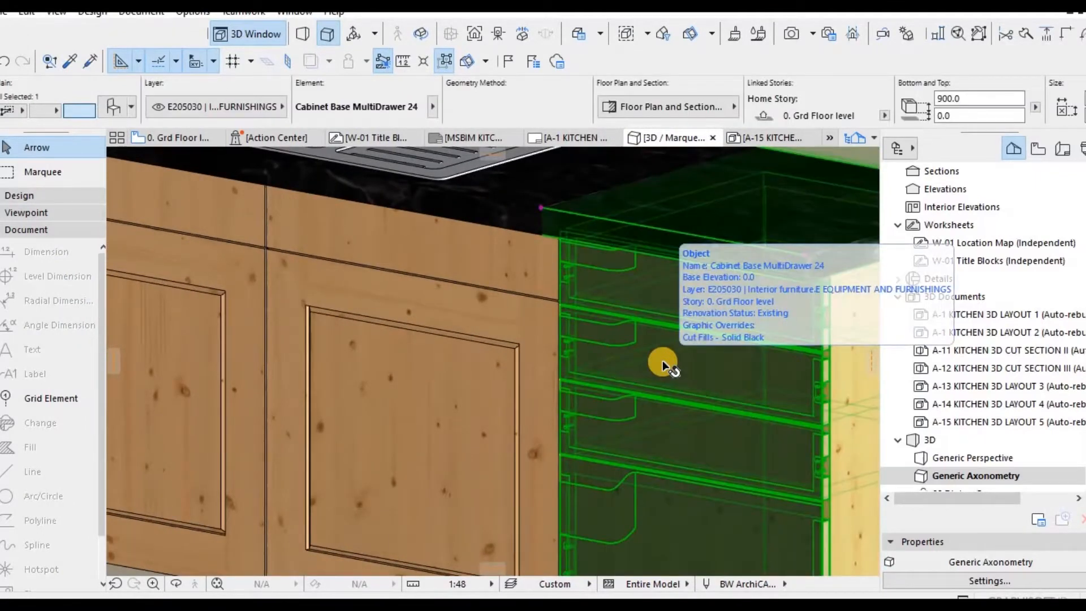
pyautogui.doubleClick(663, 363)
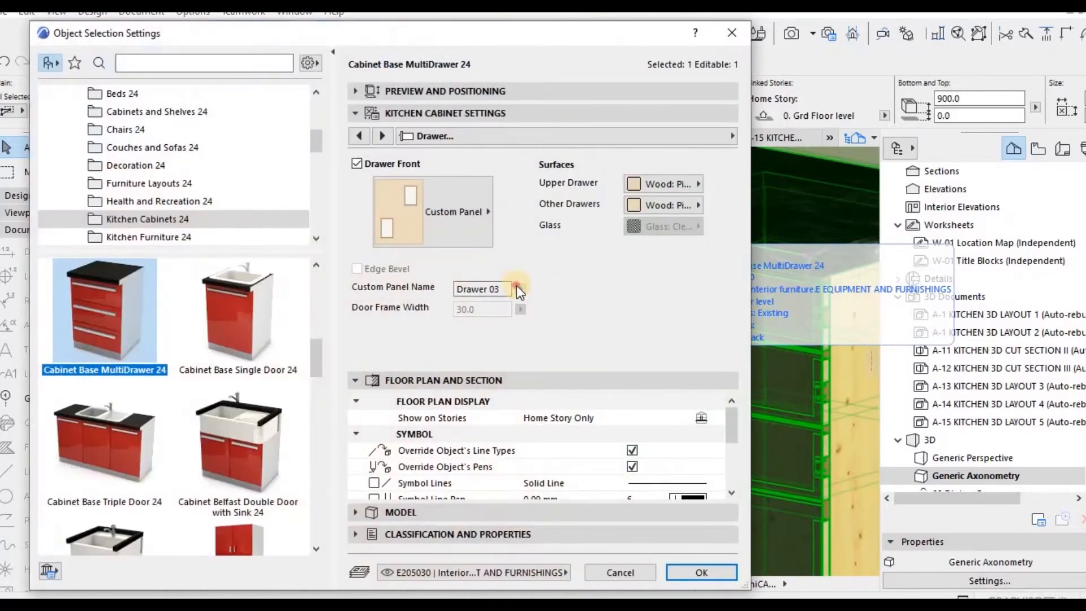
pyautogui.click(519, 290)
pyautogui.click(589, 291)
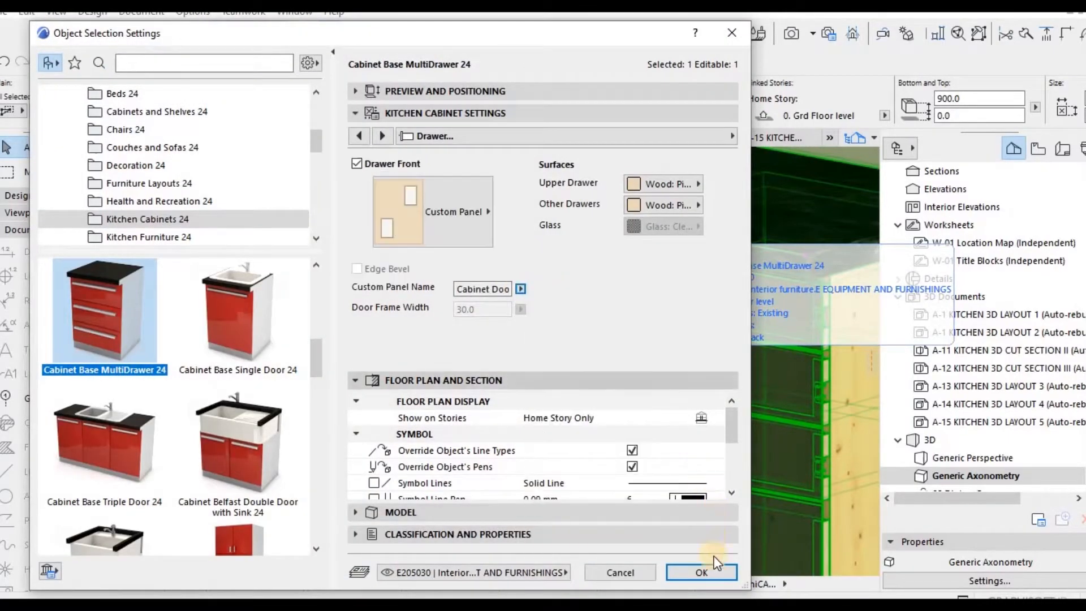
pyautogui.press('Return')
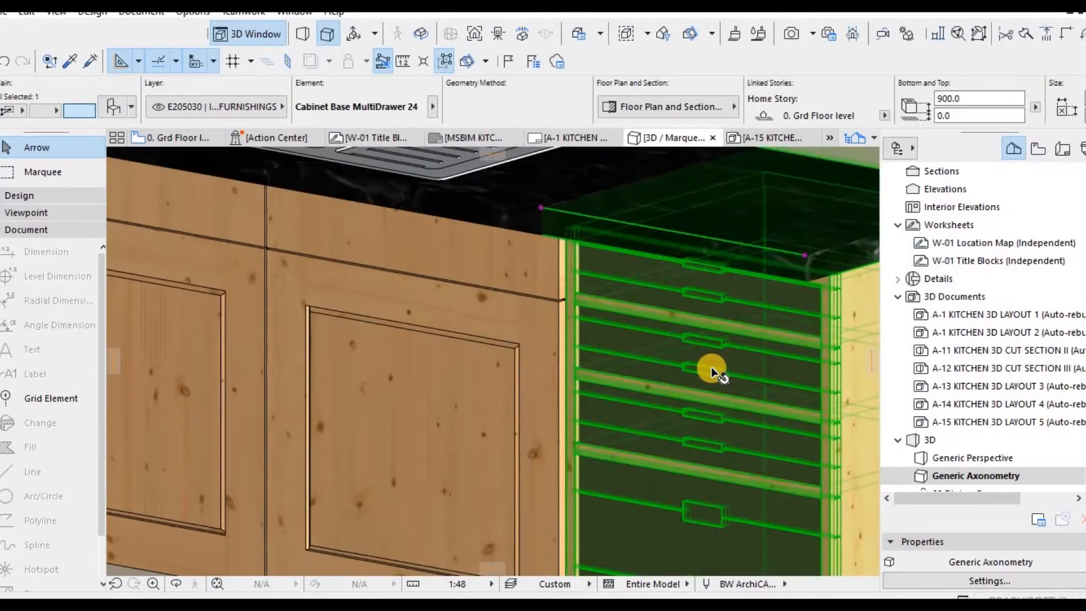
# Switch the end multi-drawer cabinet's custom panel to Cabinet Door 2.
pyautogui.hotkey('ctrl', 't')
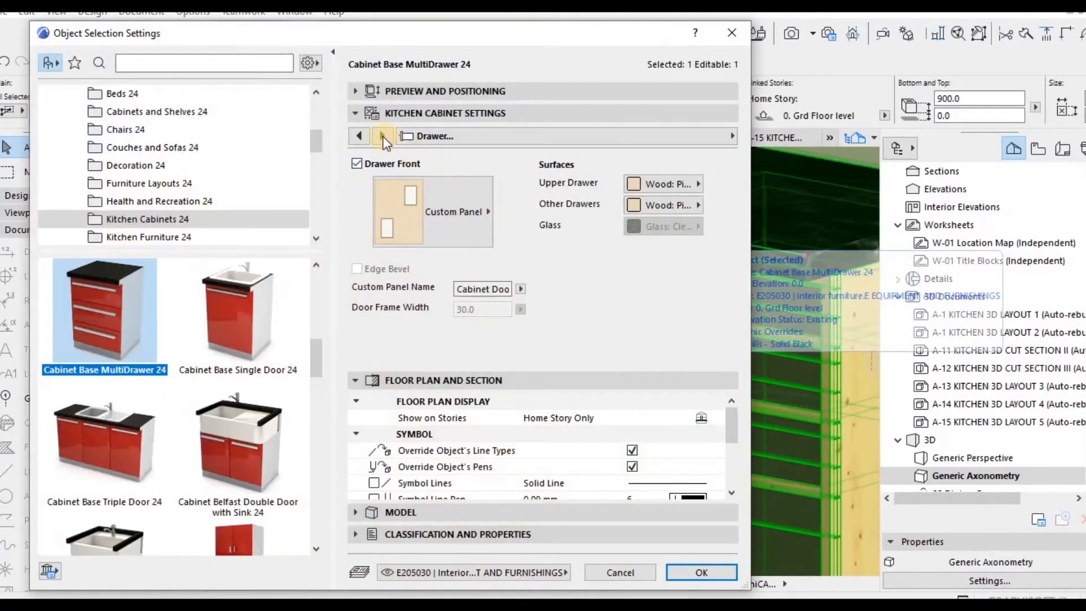
pyautogui.click(523, 289)
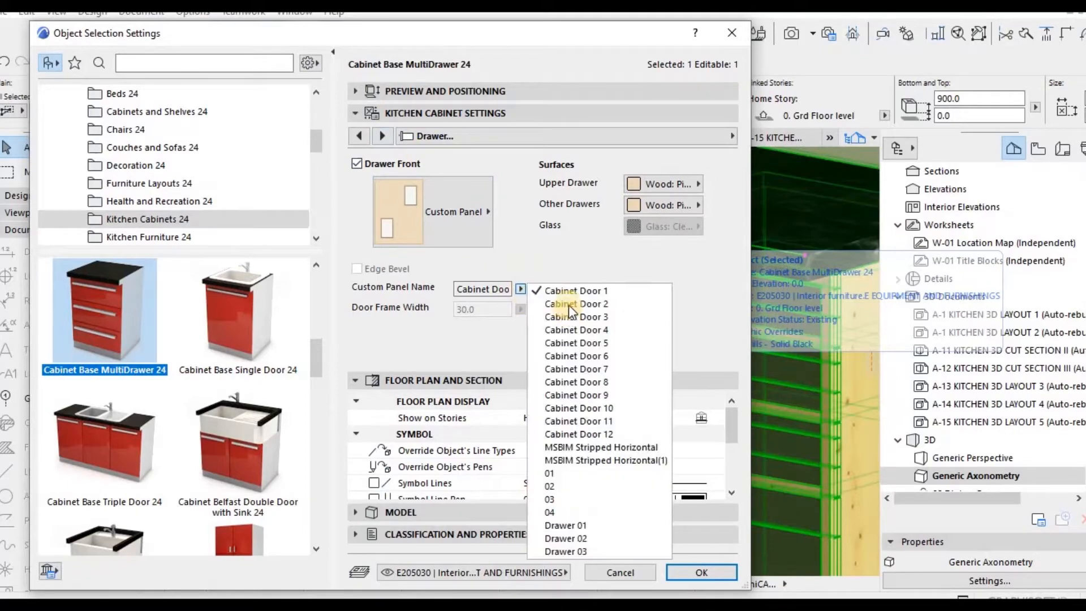
pyautogui.click(570, 305)
pyautogui.click(700, 573)
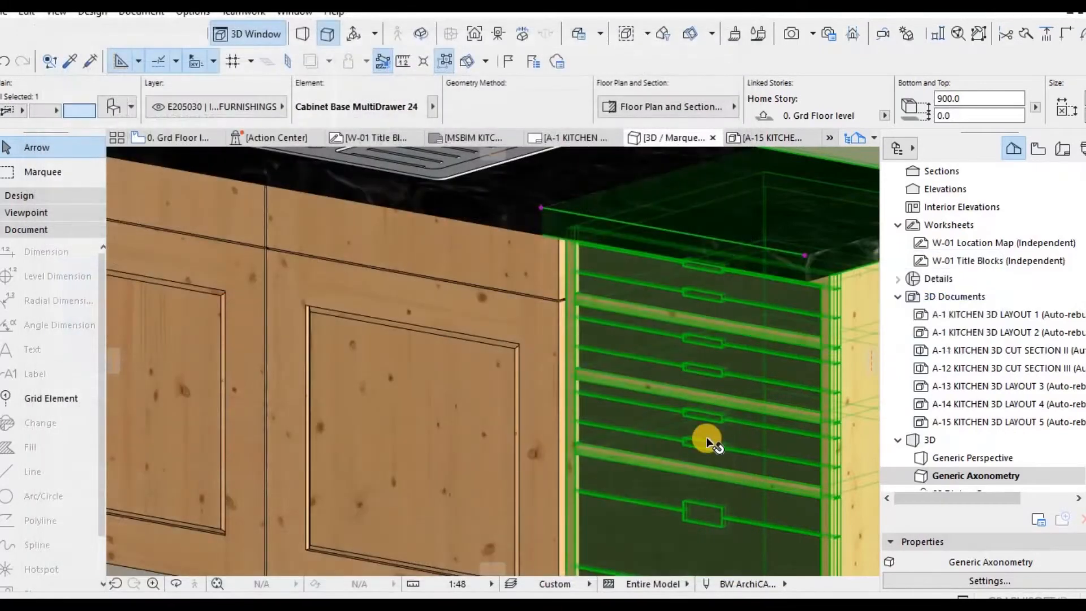
pyautogui.click(731, 386)
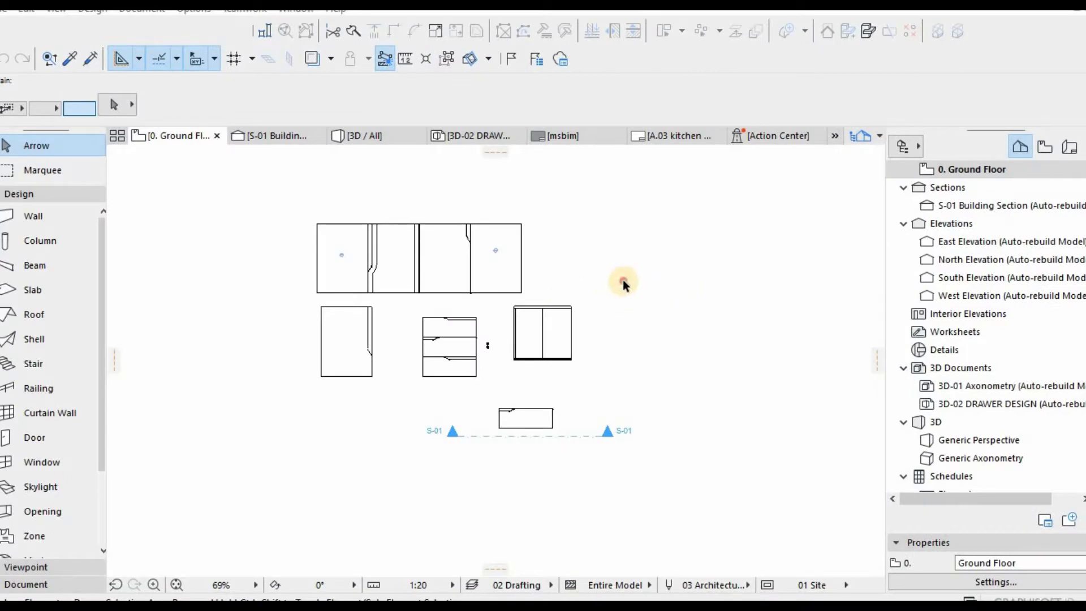
# Show the drawer design project's whole kitchen in 3D and examine its base drawer fronts and surrounding cabinets.
pyautogui.press('F3')
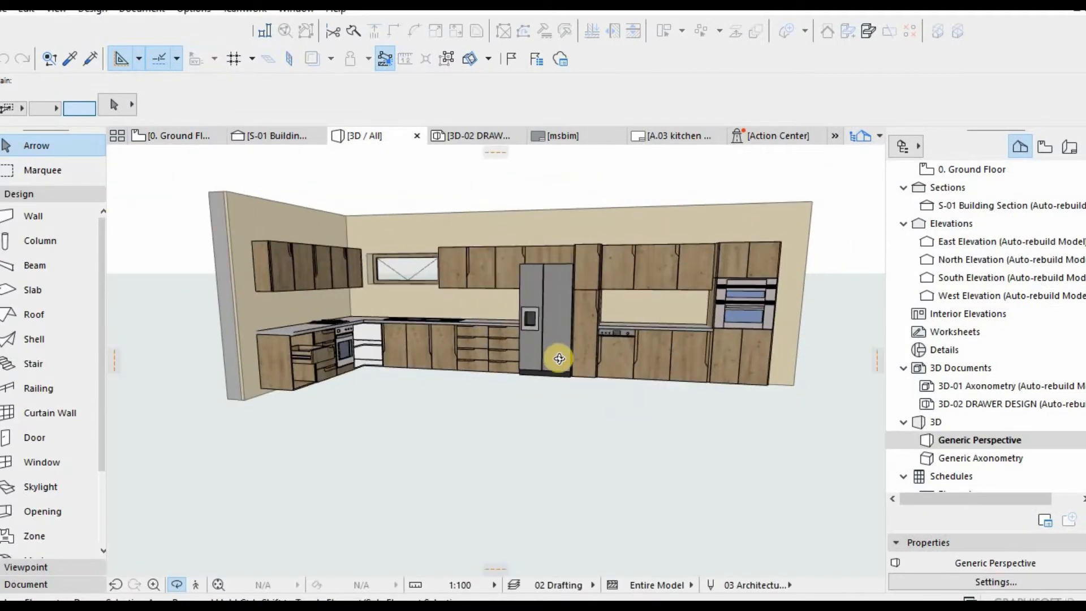
pyautogui.scroll(5, 453, 358)
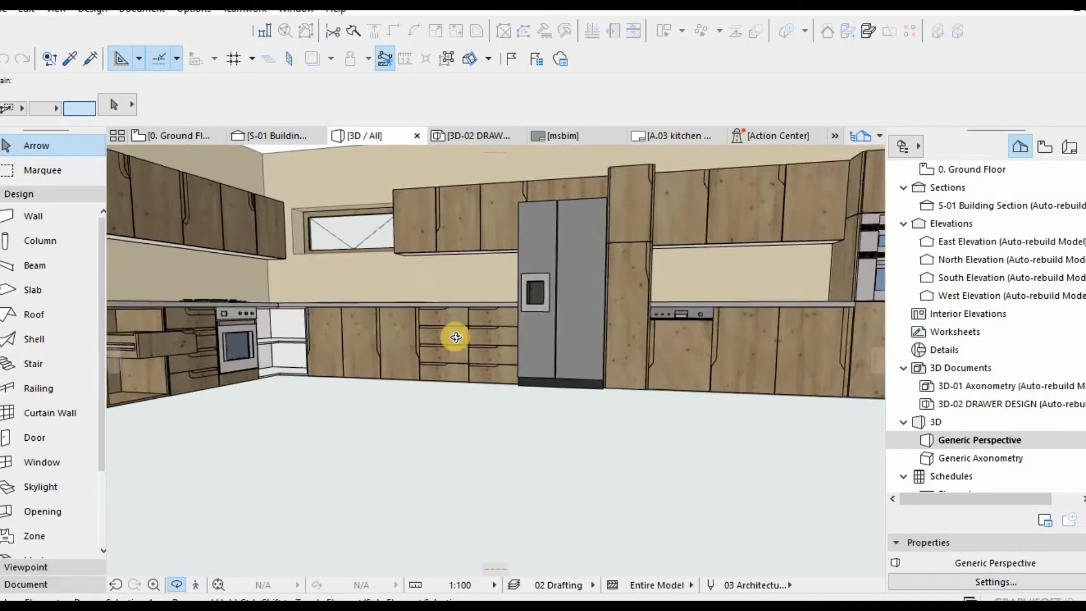
pyautogui.scroll(3, 427, 317)
pyautogui.moveTo(450, 335); pyautogui.dragTo(520, 317)
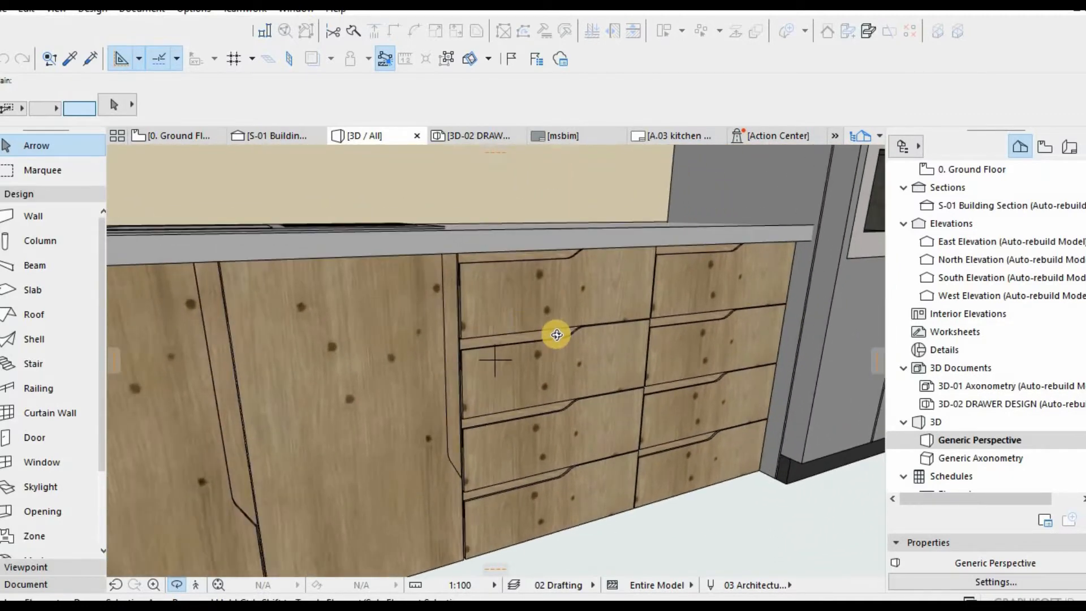
pyautogui.scroll(-8, 540, 361)
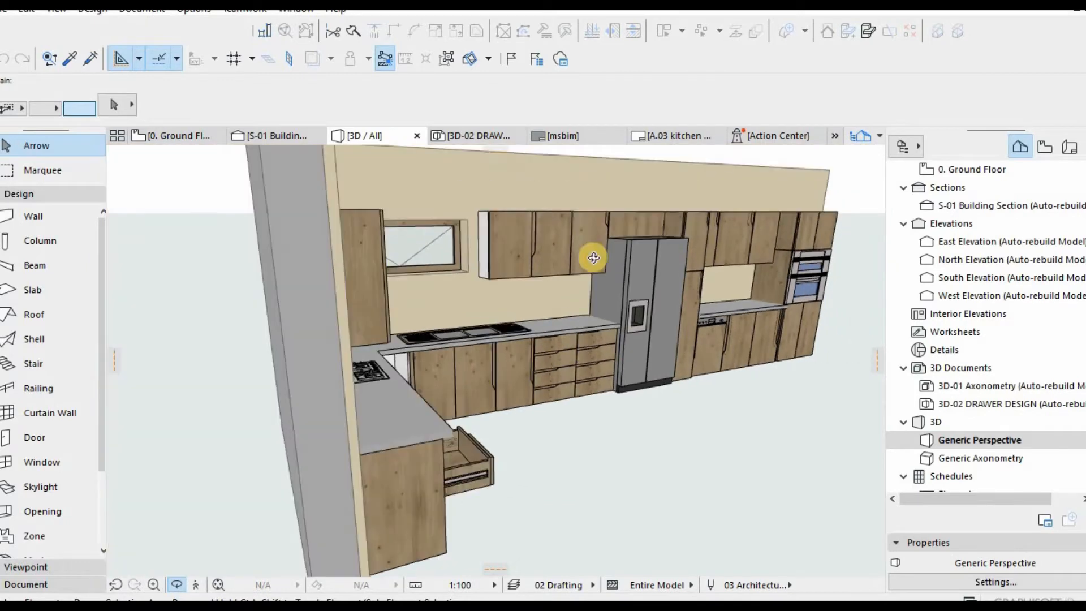
pyautogui.scroll(8, 534, 301)
pyautogui.moveTo(526, 316); pyautogui.dragTo(446, 258)
pyautogui.scroll(-6, 479, 238)
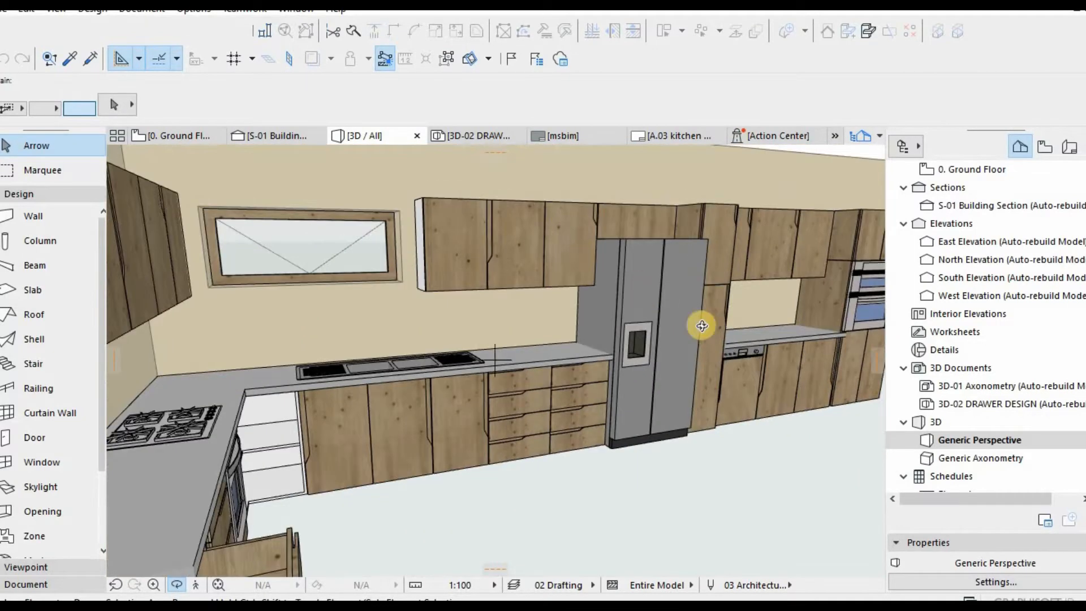
pyautogui.scroll(-2, 820, 339)
# Inspect the dishwasher's door panel and the adjoining base and tall cabinet fronts up close in 3D.
pyautogui.scroll(10, 779, 311)
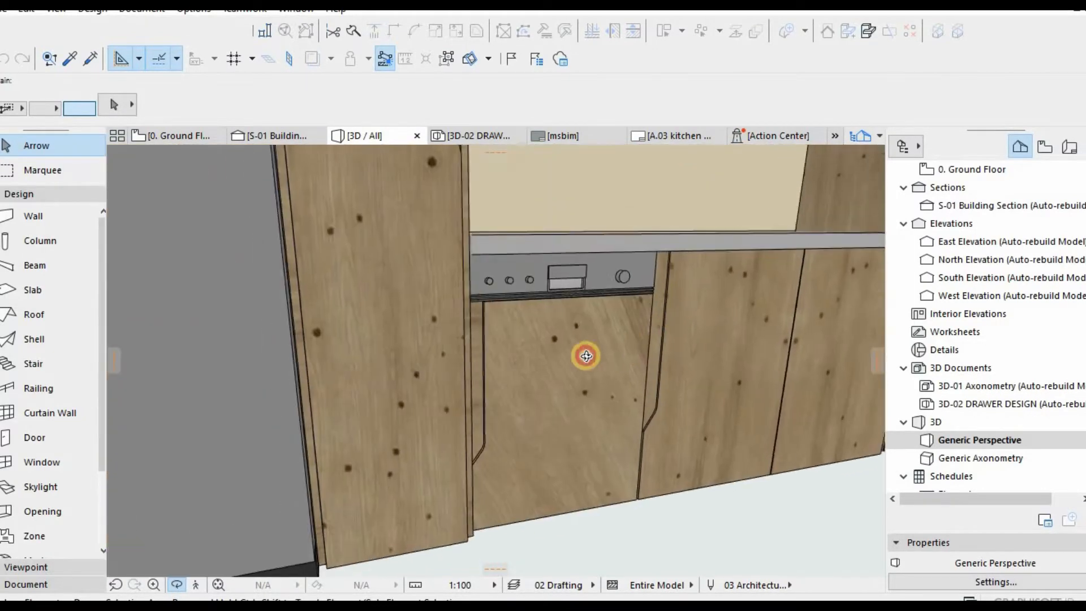
pyautogui.scroll(-5, 476, 363)
pyautogui.scroll(5, 686, 327)
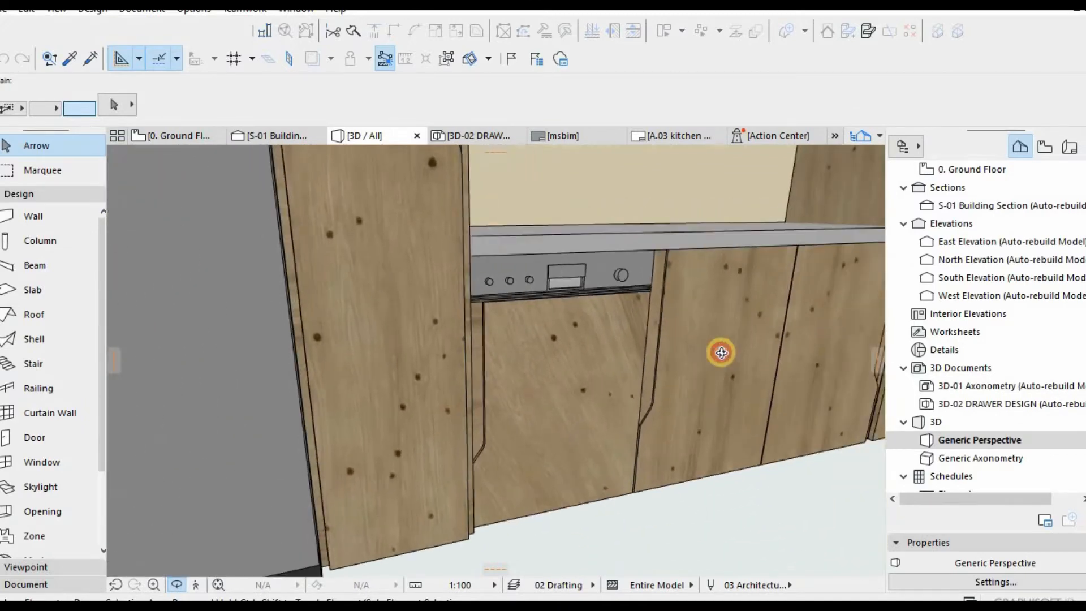
pyautogui.scroll(-3, 703, 352)
pyautogui.scroll(5, 475, 362)
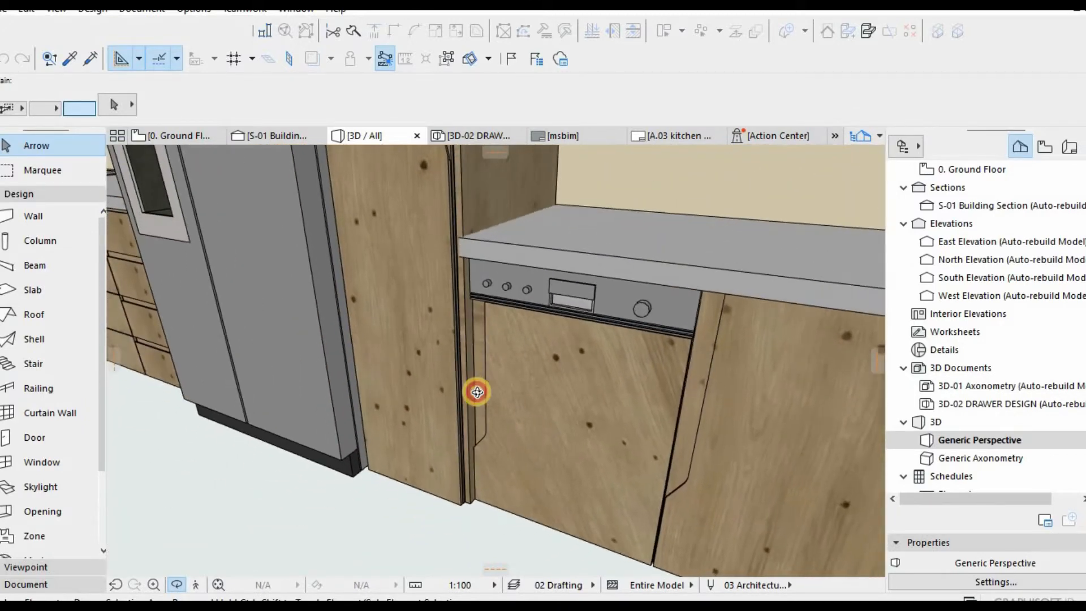
pyautogui.moveTo(477, 392)
pyautogui.mouseDown()
pyautogui.moveTo(468, 521)
pyautogui.moveTo(536, 502)
pyautogui.moveTo(526, 416)
pyautogui.mouseUp()
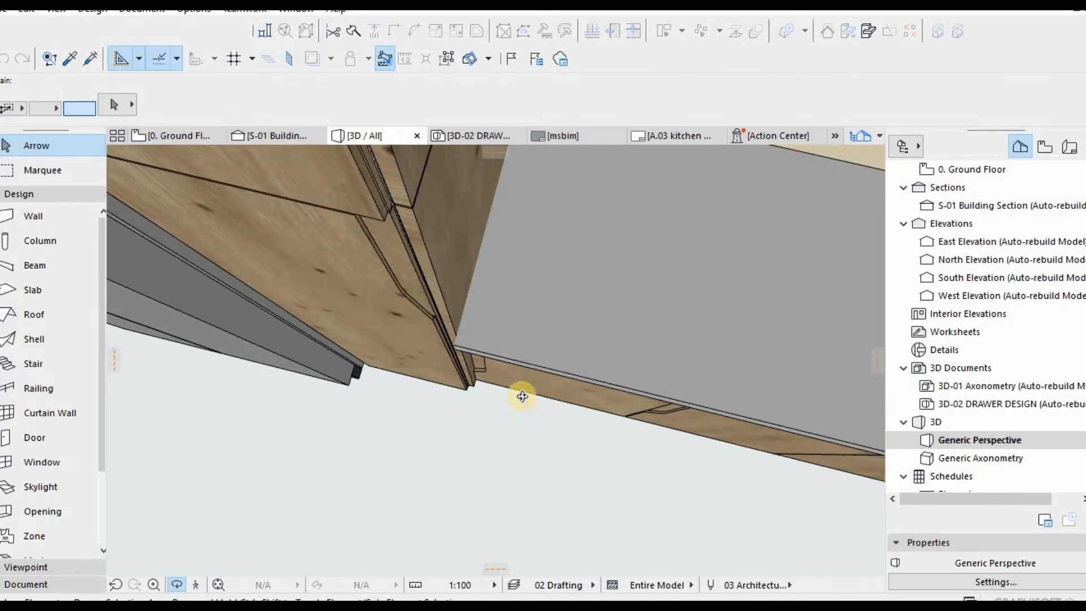
# Return to the ground floor plan and examine the door panel, drawer front and drawer box outlines.
pyautogui.press('F2')
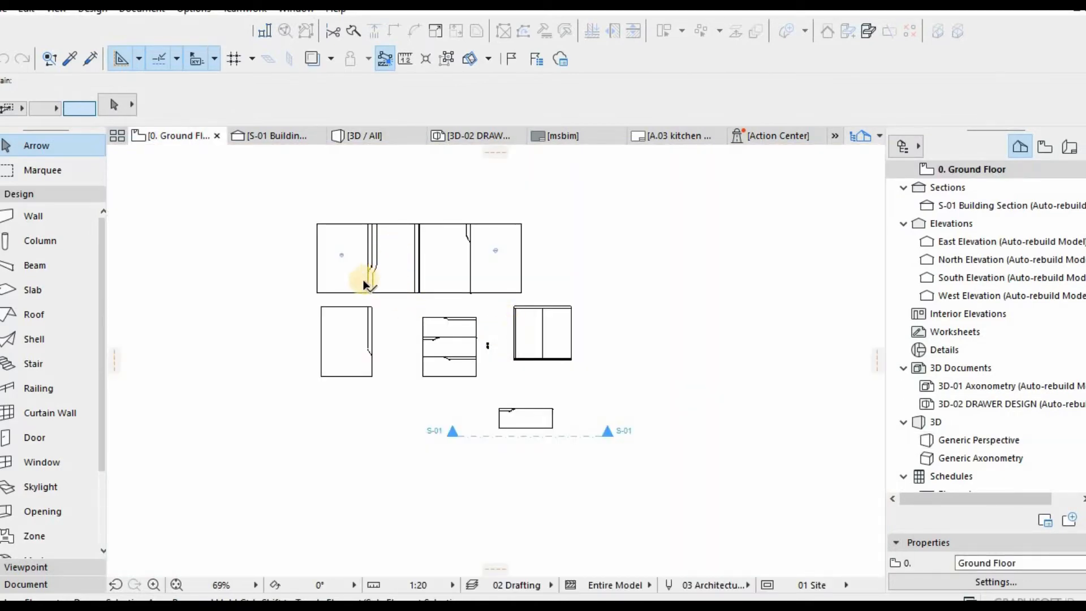
pyautogui.scroll(3, 368, 280)
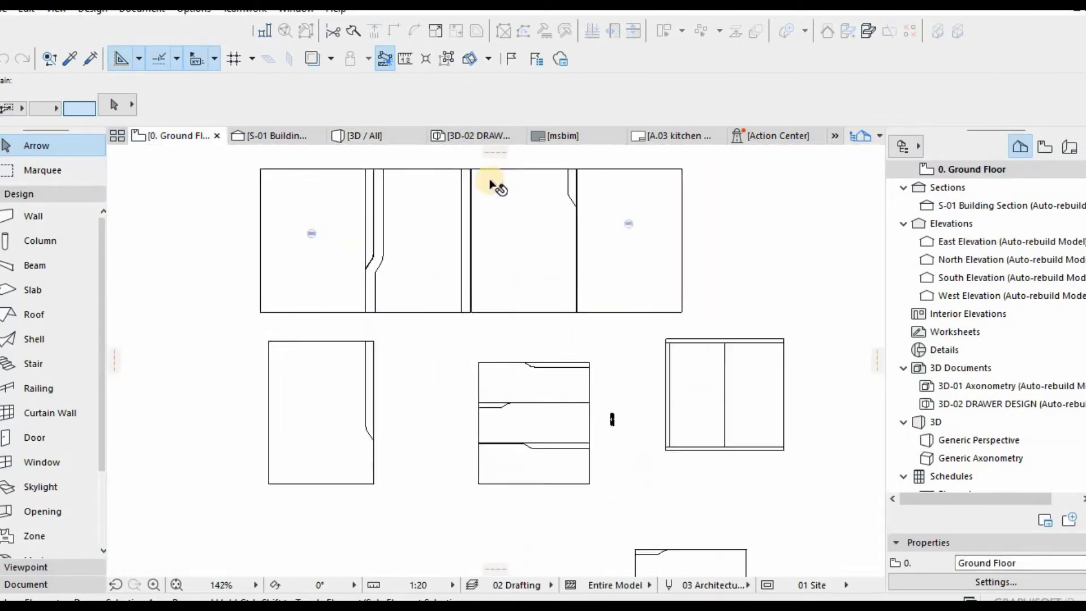
pyautogui.click(563, 187)
pyautogui.click(629, 195)
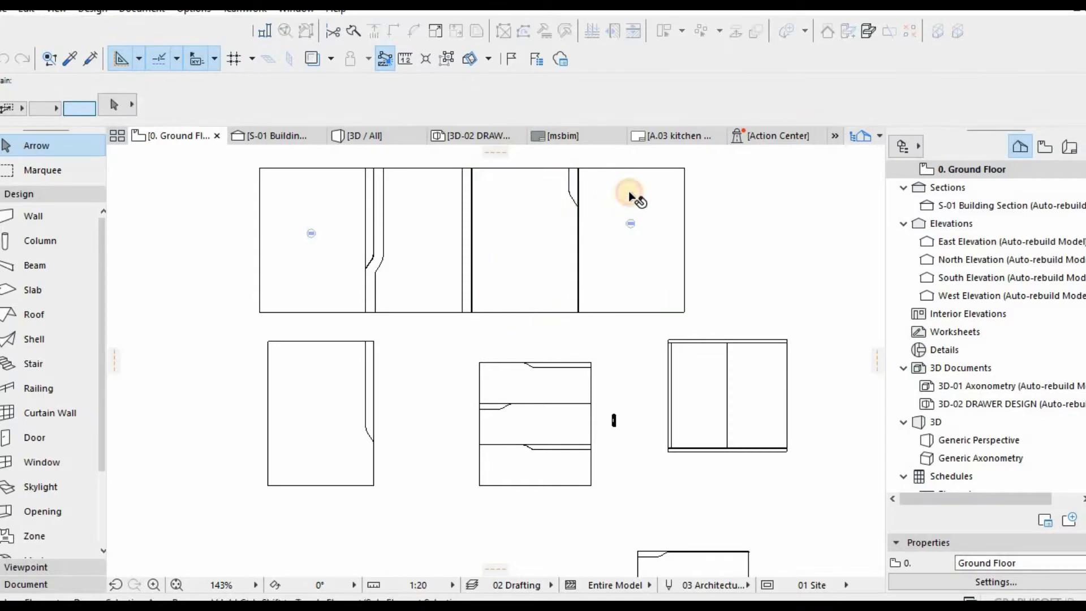
pyautogui.click(778, 341)
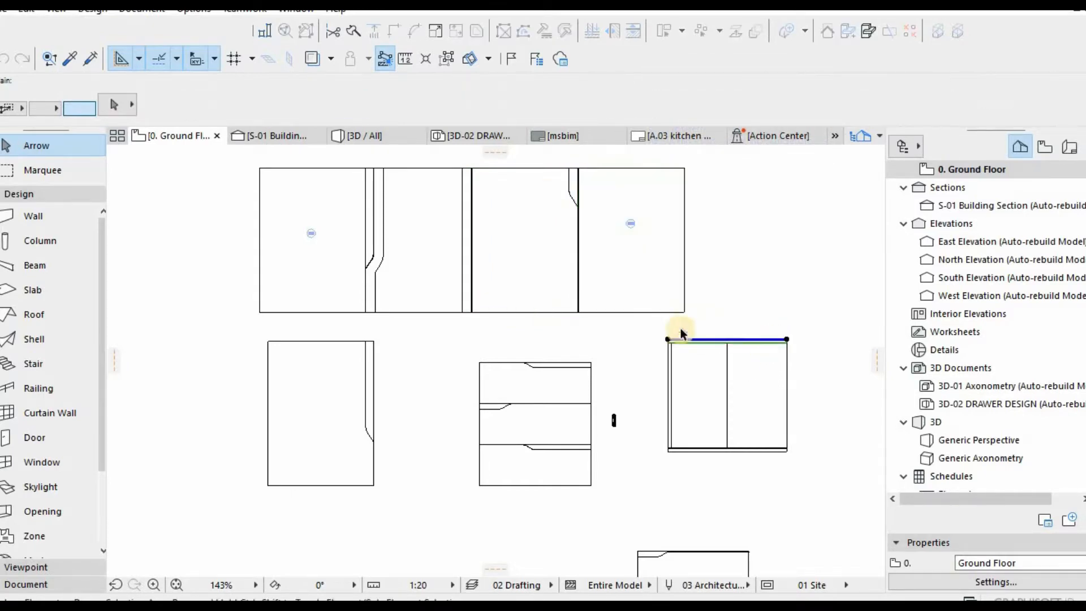
pyautogui.press('Escape')
pyautogui.scroll(-3, 577, 288)
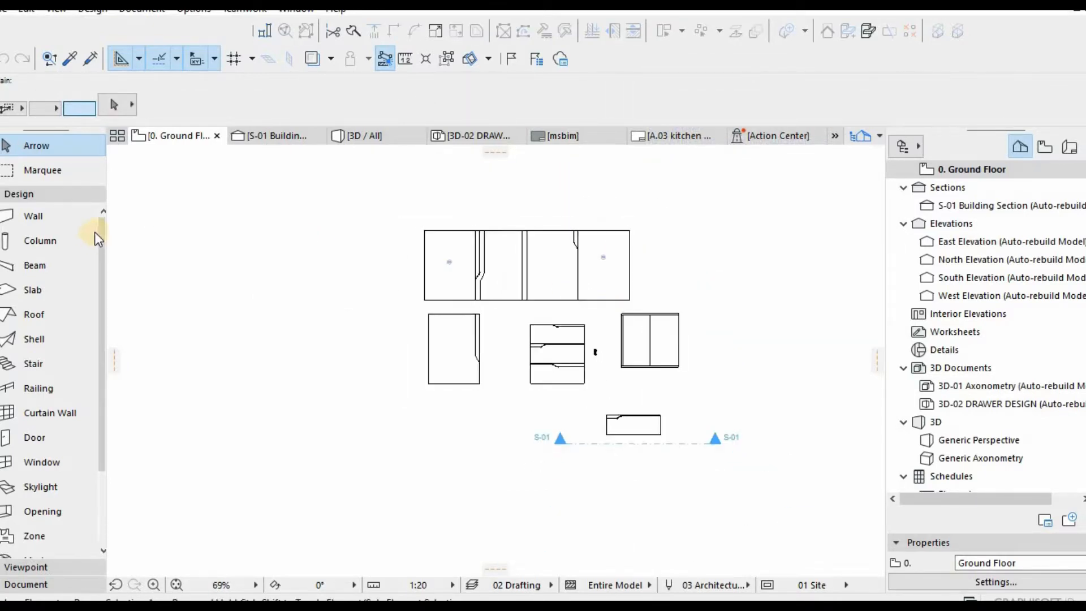
# Enclose all the panel and drawer pieces on the floor plan in a marquee and show only them in 3D.
pyautogui.click(43, 170)
pyautogui.click(693, 454)
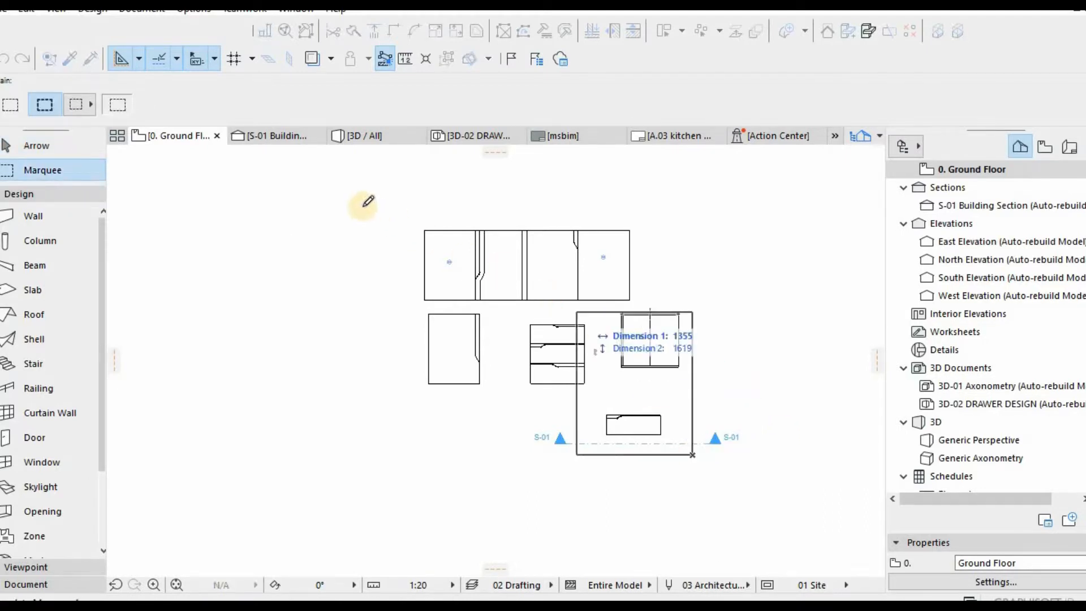
pyautogui.click(358, 205)
pyautogui.press('F5')
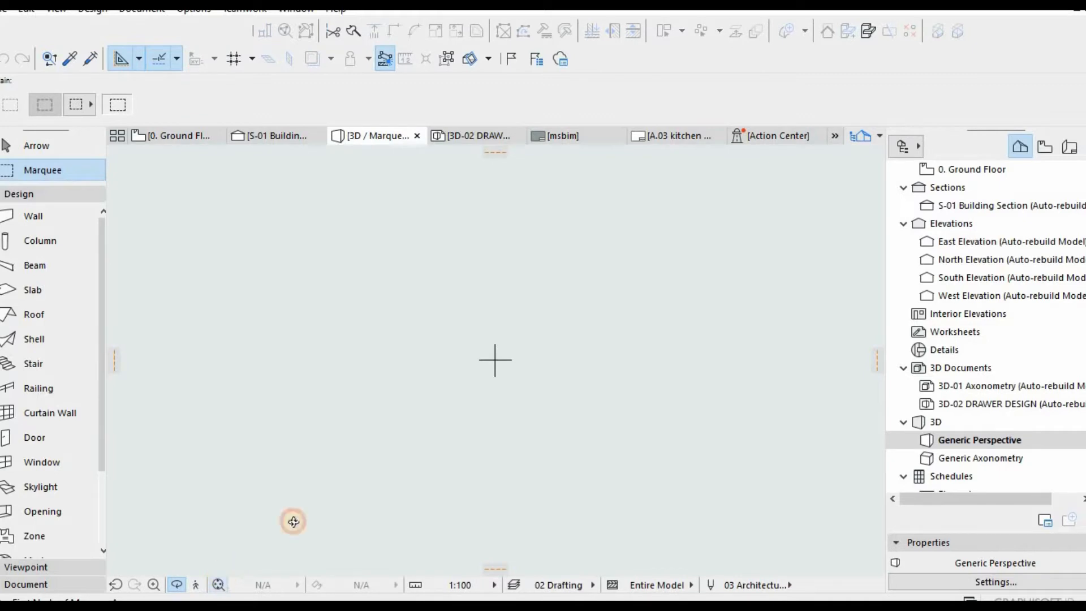
pyautogui.moveTo(454, 439); pyautogui.dragTo(474, 368)
pyautogui.scroll(3, 499, 335)
pyautogui.moveTo(518, 422); pyautogui.dragTo(569, 321)
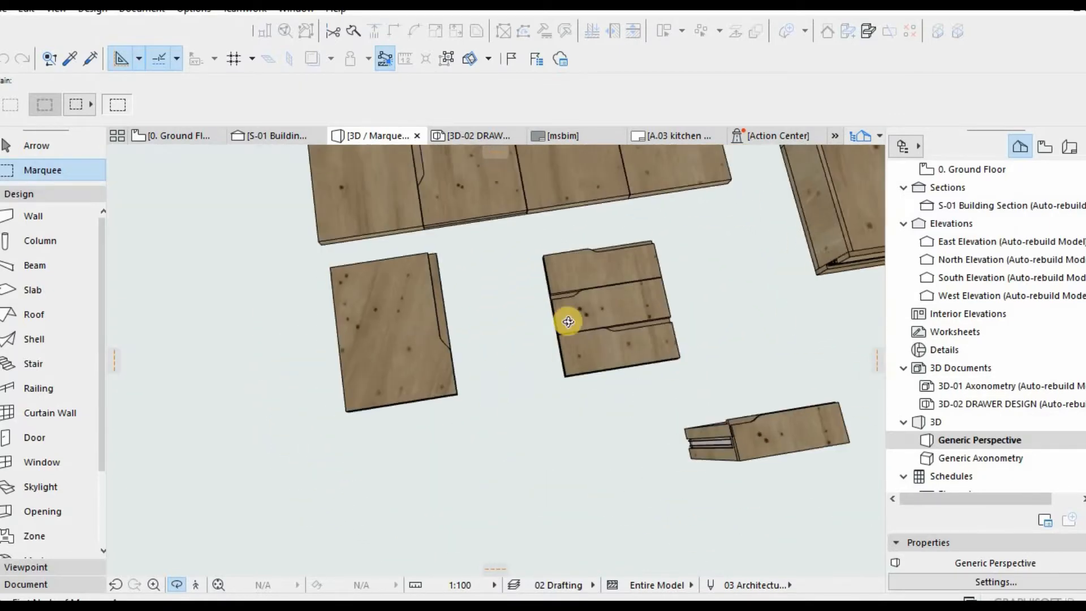
pyautogui.moveTo(532, 284)
pyautogui.mouseDown()
pyautogui.moveTo(485, 296)
pyautogui.moveTo(533, 291)
pyautogui.mouseUp()
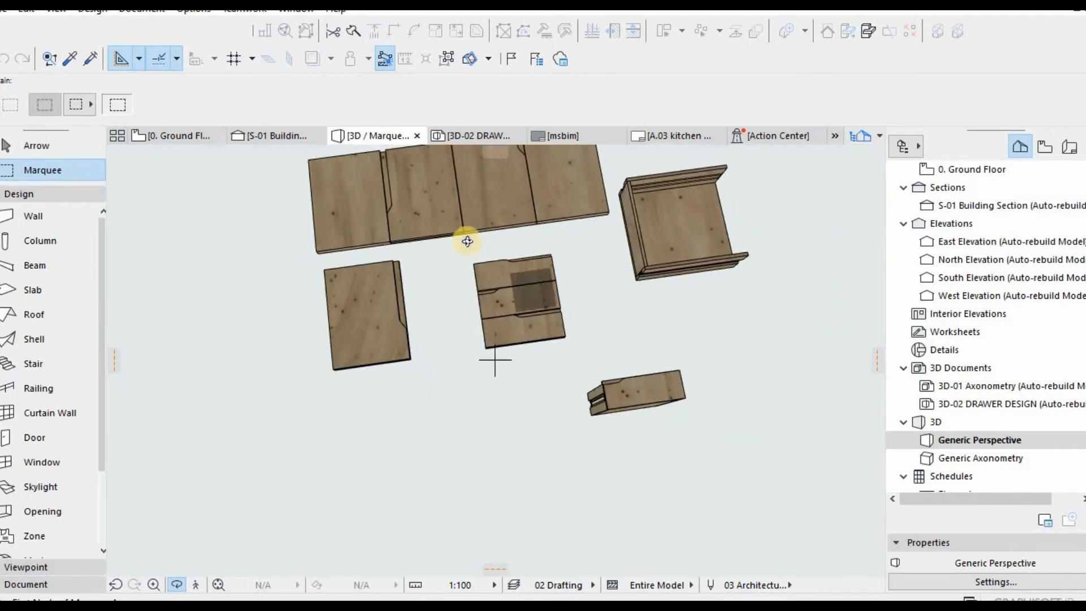
# Leave the marquee and return from the 3D view to the drawer front outlines on the ground floor plan.
pyautogui.press('Escape')
pyautogui.press('Escape')
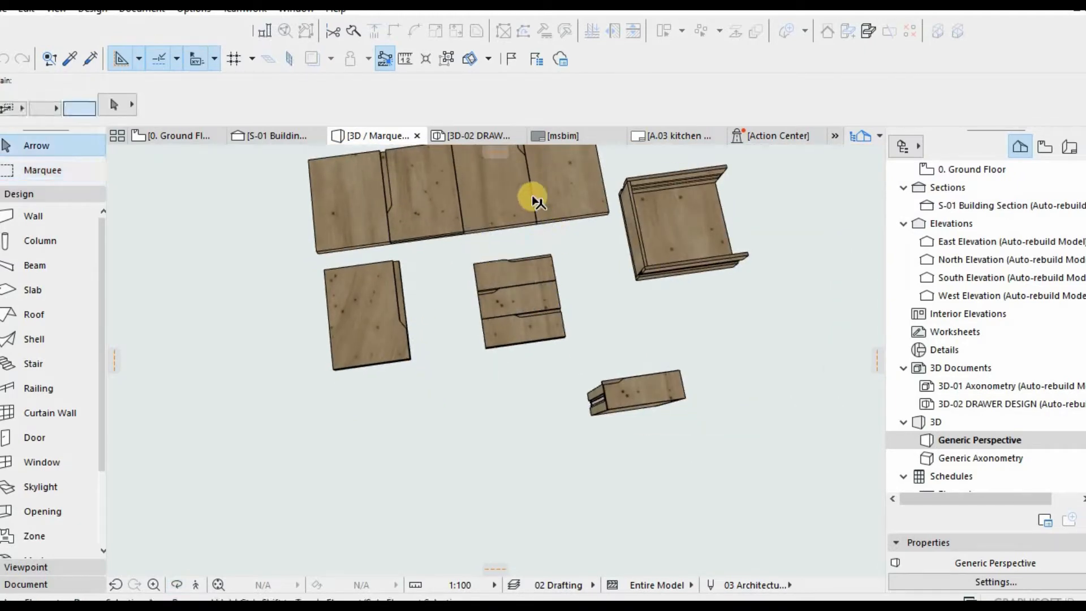
pyautogui.press('F2')
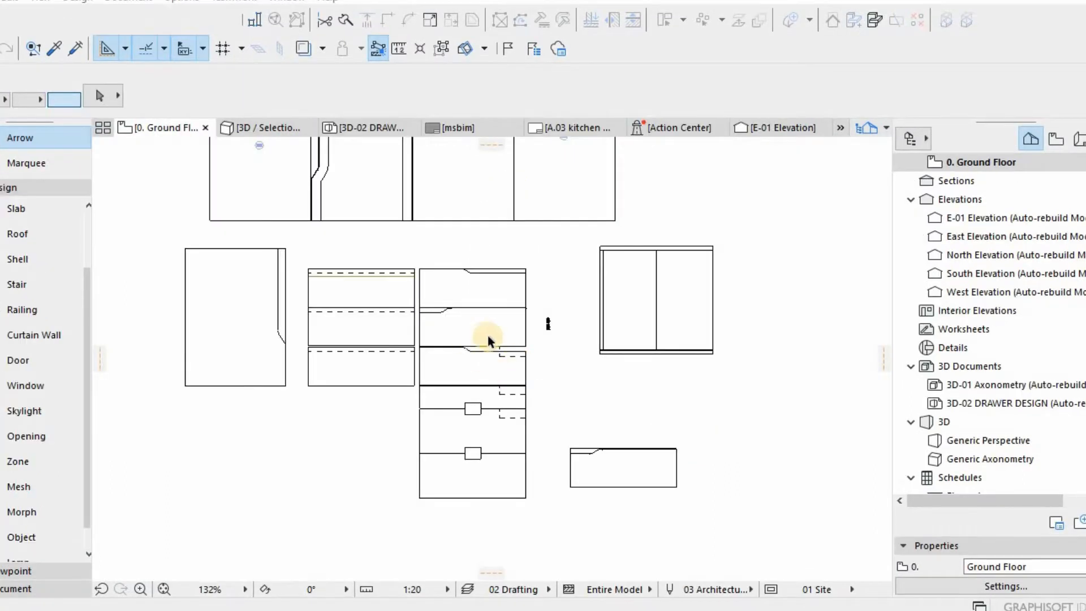
pyautogui.scroll(3, 528, 364)
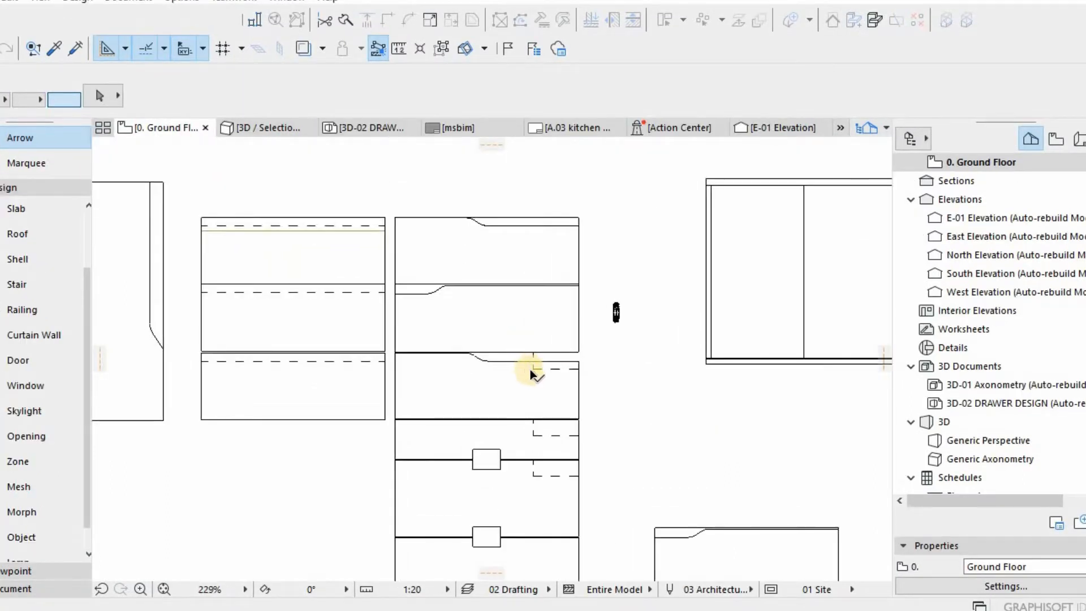
# Collapse the curved finger notch in the third drawer front's polyline into a square step aligned with the dashed guide.
pyautogui.click(496, 392)
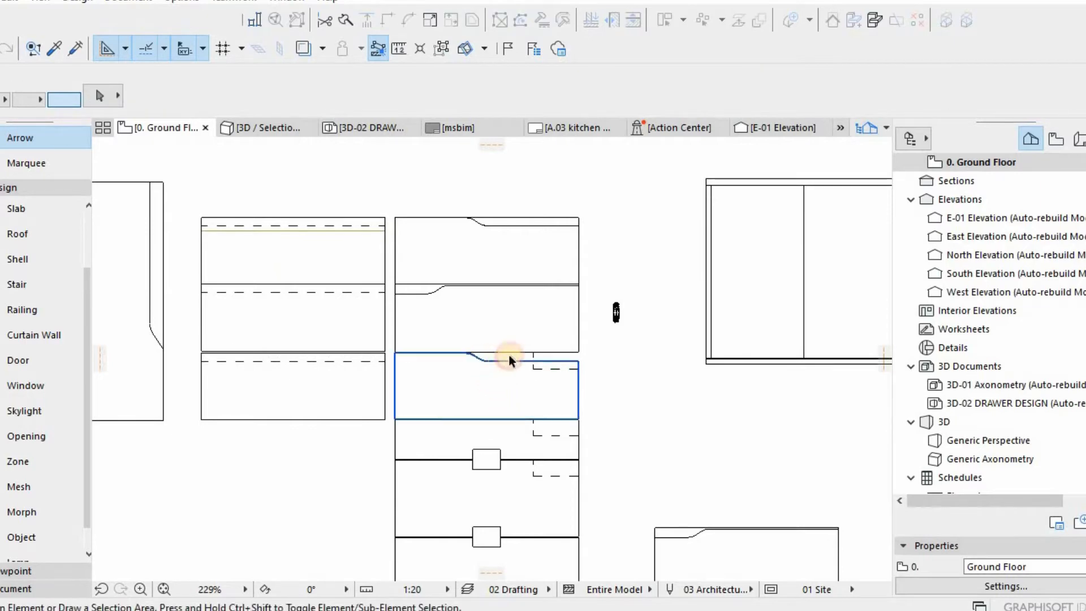
pyautogui.click(506, 358)
pyautogui.scroll(4, 508, 362)
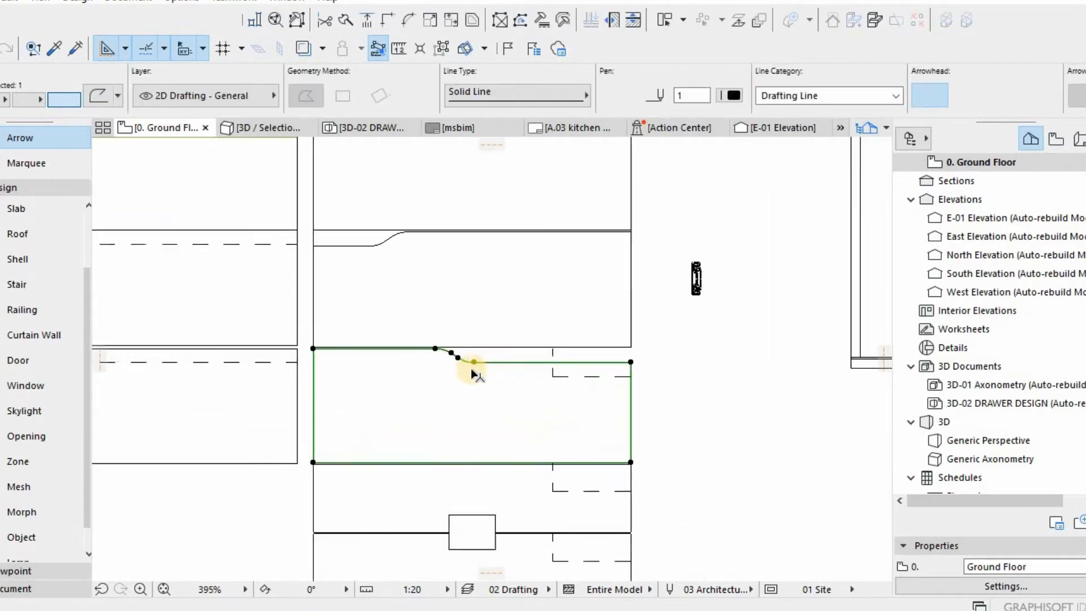
pyautogui.click(571, 354)
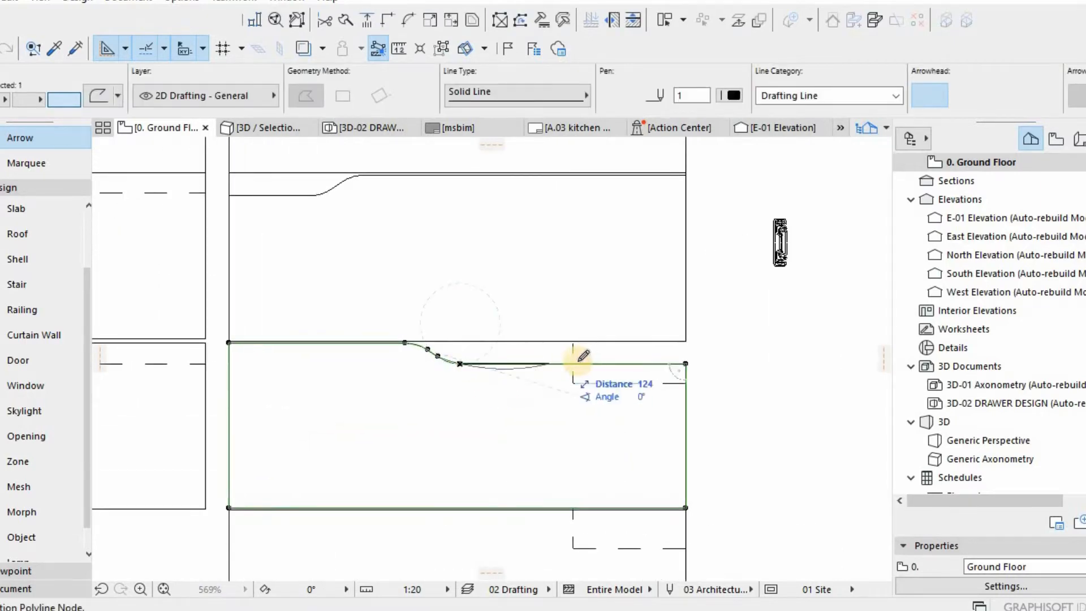
pyautogui.click(468, 372)
pyautogui.click(571, 357)
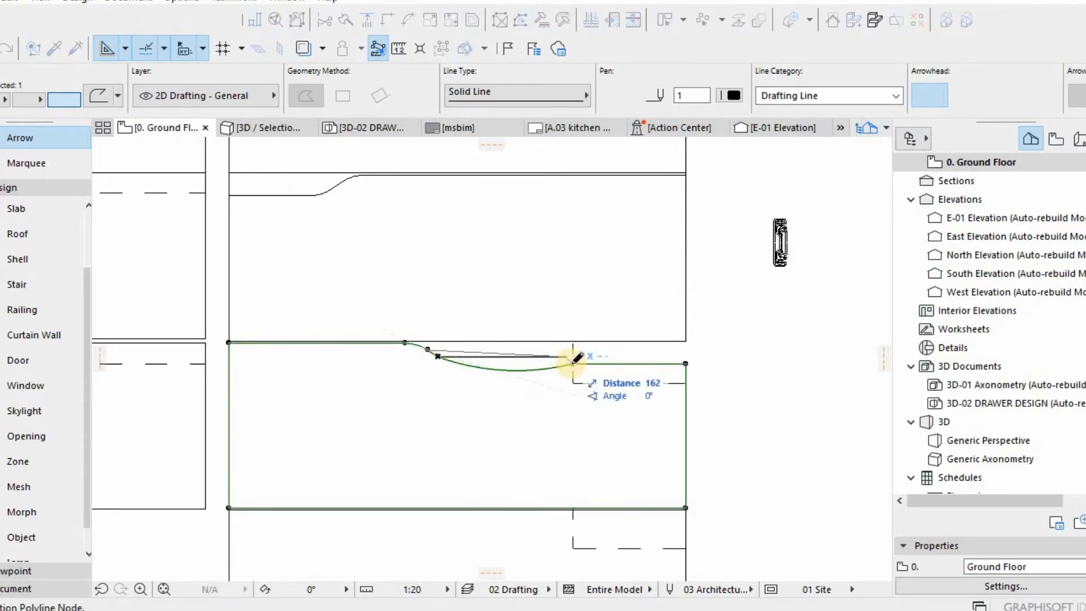
pyautogui.click(571, 365)
pyautogui.click(429, 352)
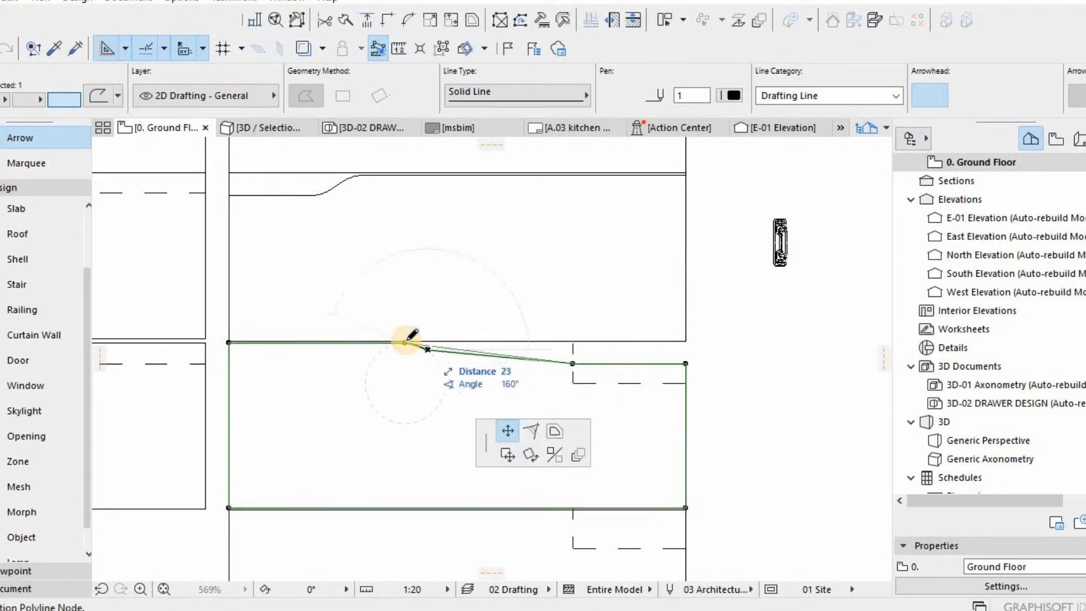
pyautogui.click(404, 343)
pyautogui.click(572, 363)
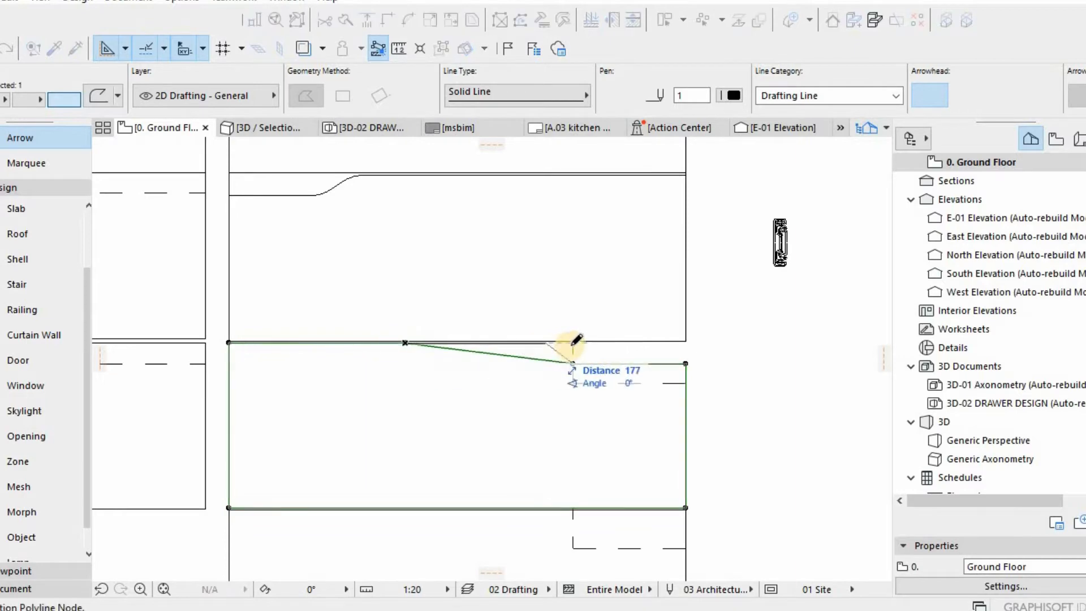
pyautogui.click(573, 364)
# Shift the square notch's vertical edge to the right, narrowing the notch, and delete the dashed L-shaped guide beside it.
pyautogui.scroll(2, 580, 367)
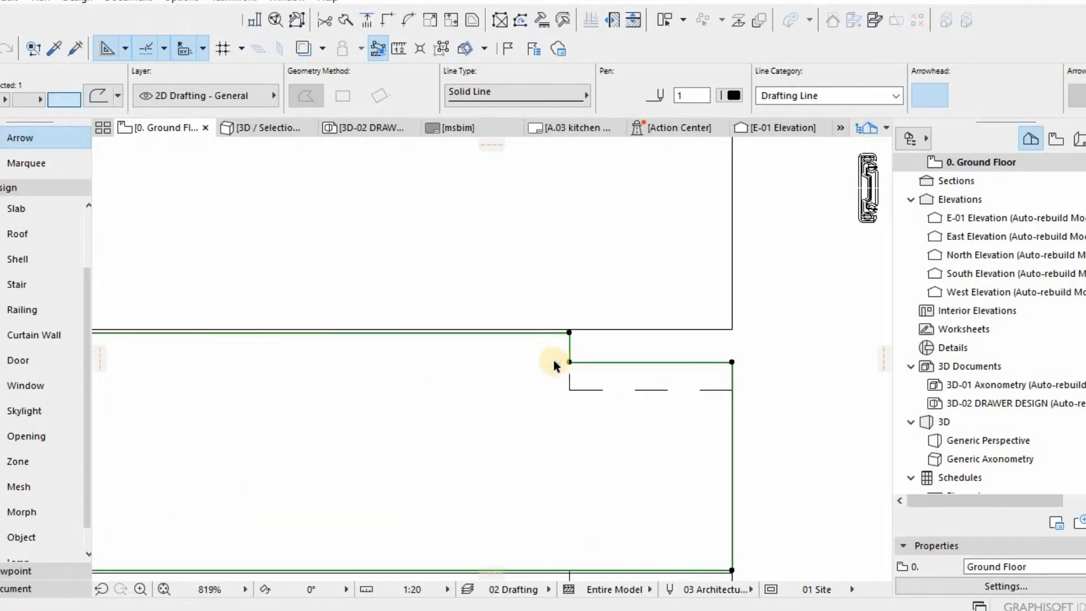
pyautogui.scroll(2, 542, 349)
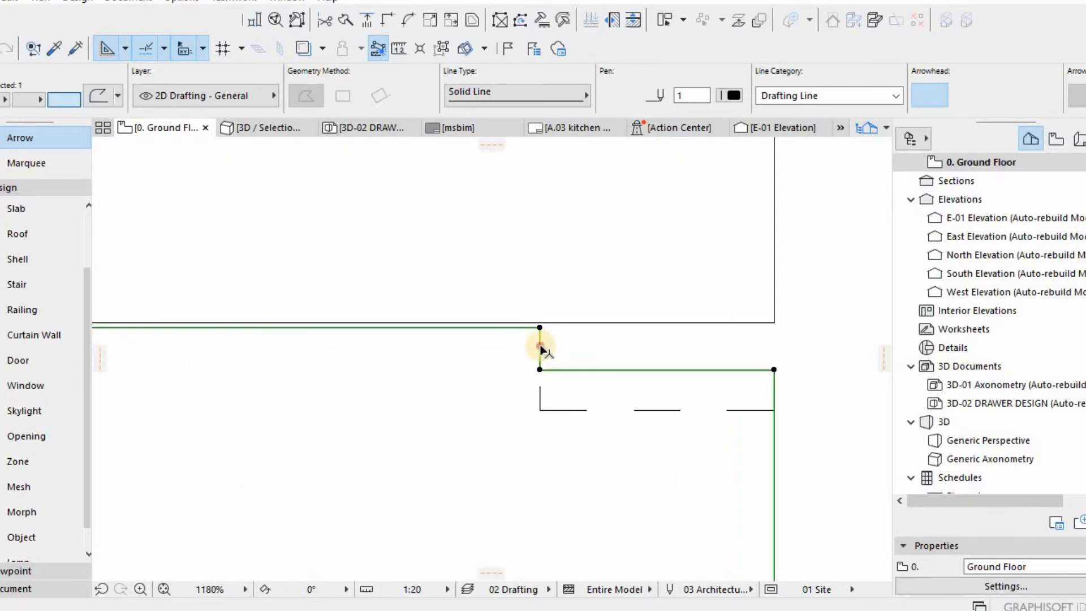
pyautogui.click(575, 345)
pyautogui.press('Escape')
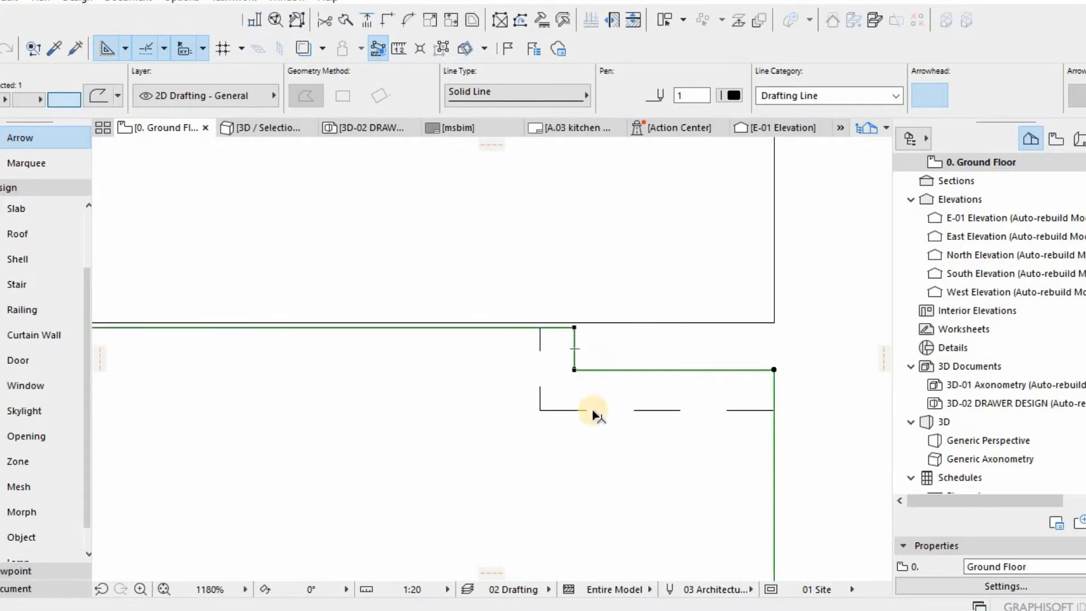
pyautogui.click(594, 409)
pyautogui.press('Delete')
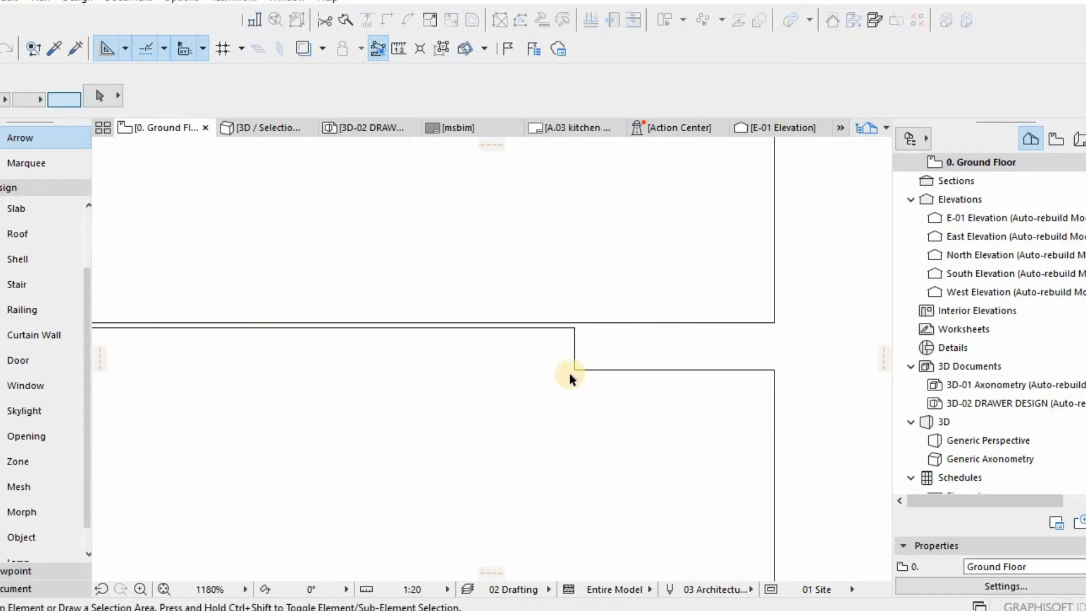
# Try to round the notch's inner lower corner with a large fillet spanning the full notch depth.
pyautogui.scroll(5, 569, 373)
pyautogui.click(586, 355)
pyautogui.click(586, 355)
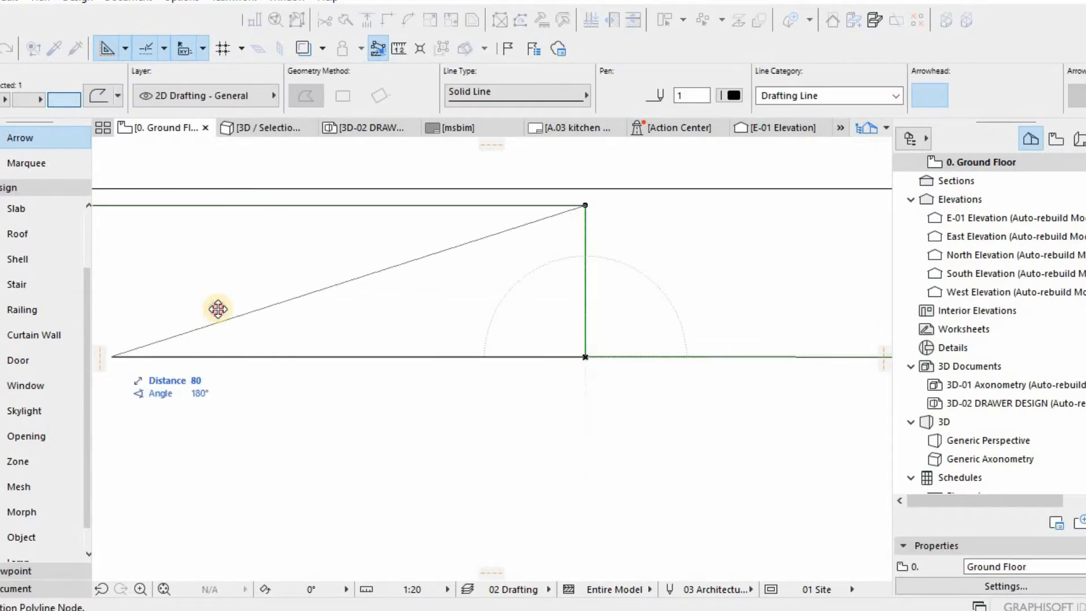
pyautogui.click(510, 268)
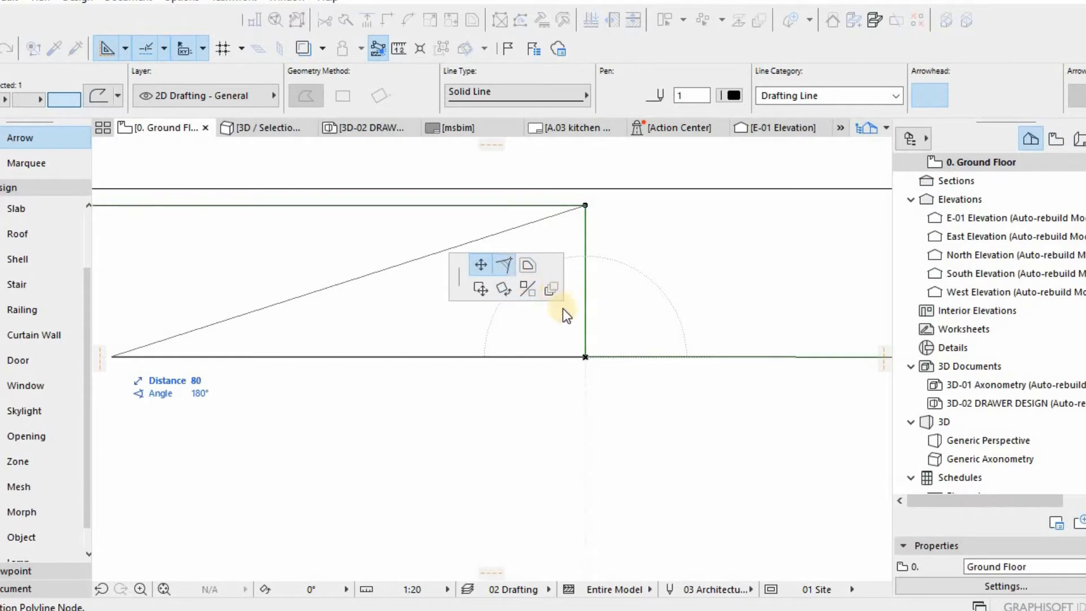
pyautogui.click(625, 436)
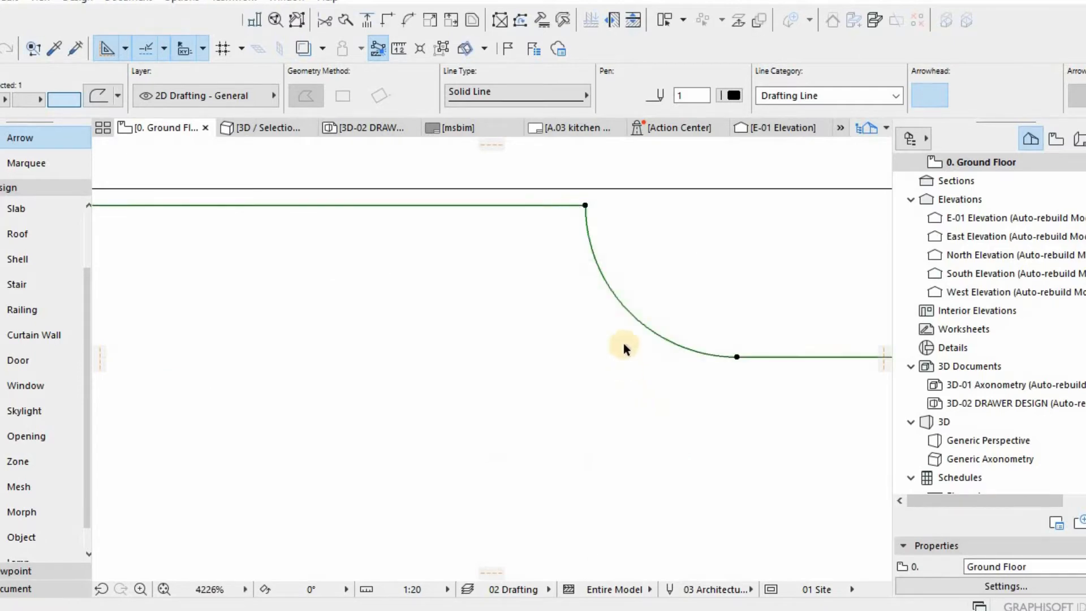
pyautogui.scroll(-10, 543, 348)
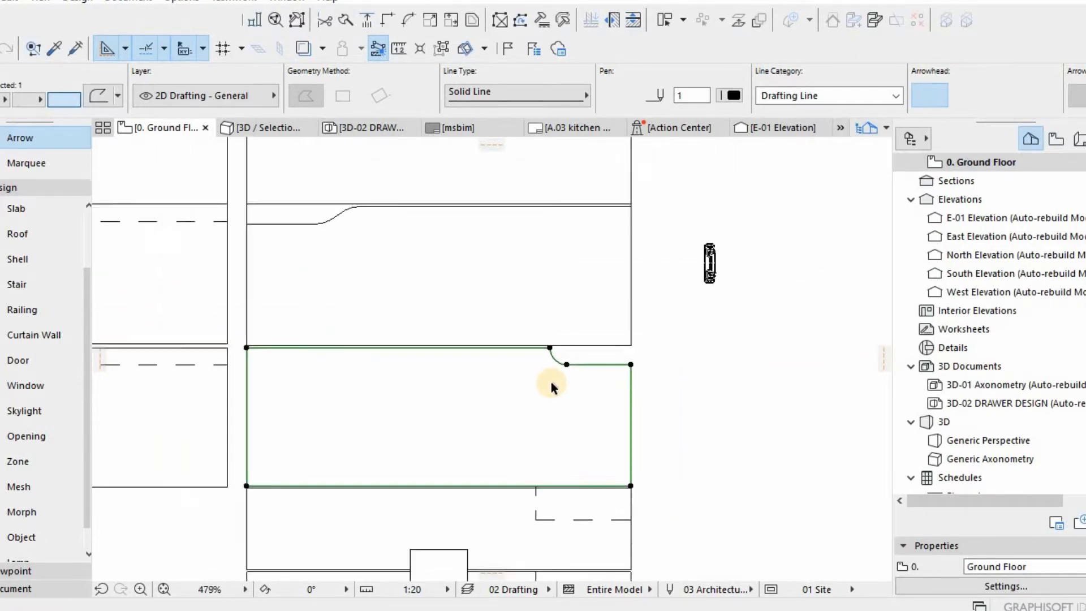
# Undo the large fillet, try a radius 10 fillet on the notch's inner lower corner, and undo that as well.
pyautogui.scroll(6, 552, 362)
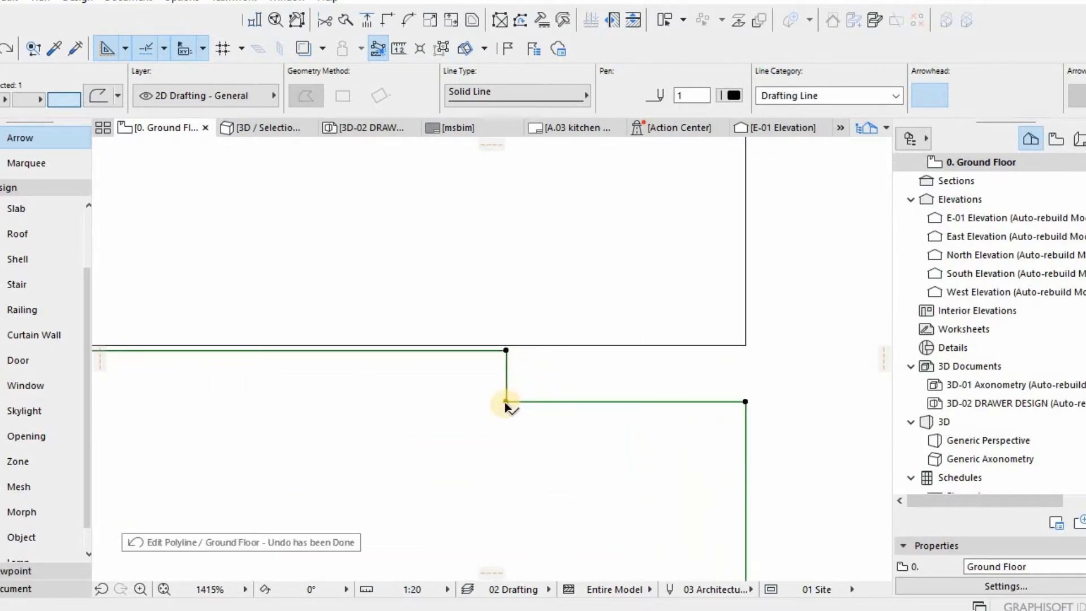
pyautogui.click(506, 402)
pyautogui.click(504, 265)
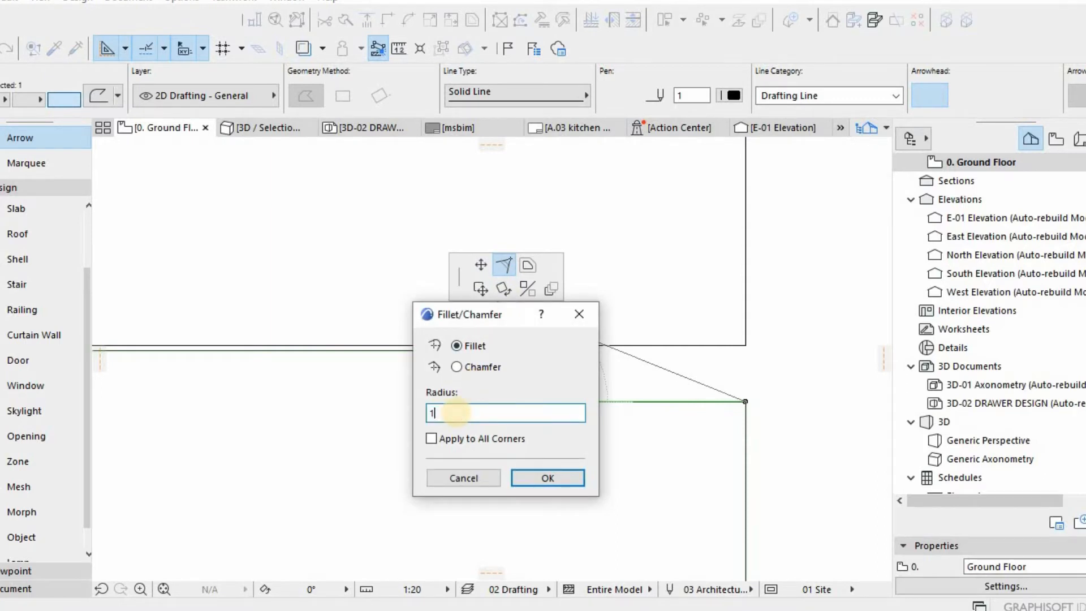
pyautogui.write('10')
pyautogui.press('Return')
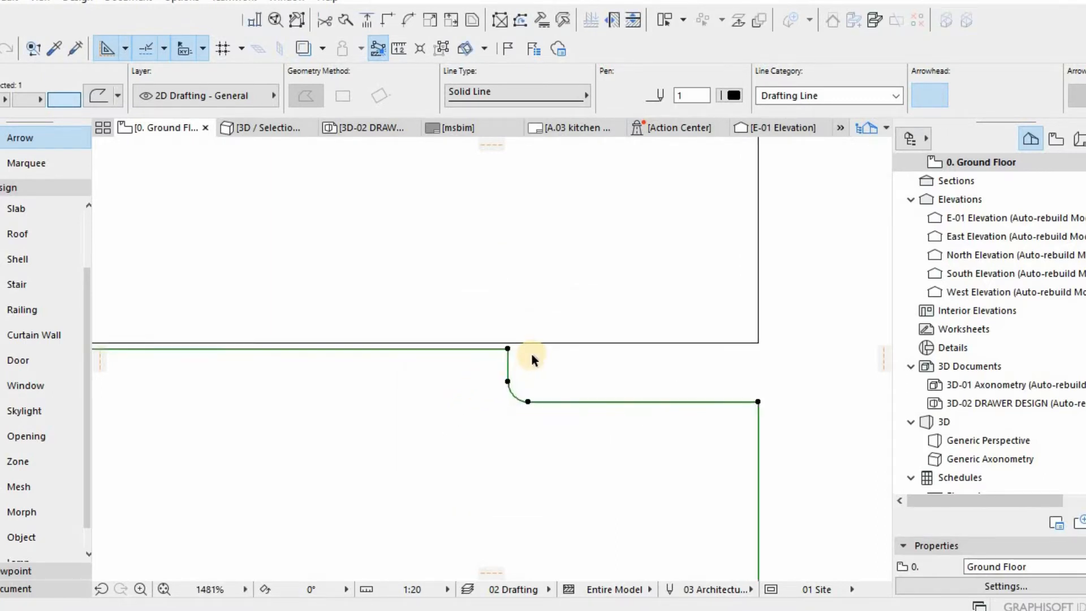
pyautogui.scroll(2, 526, 343)
pyautogui.scroll(1, 811, 412)
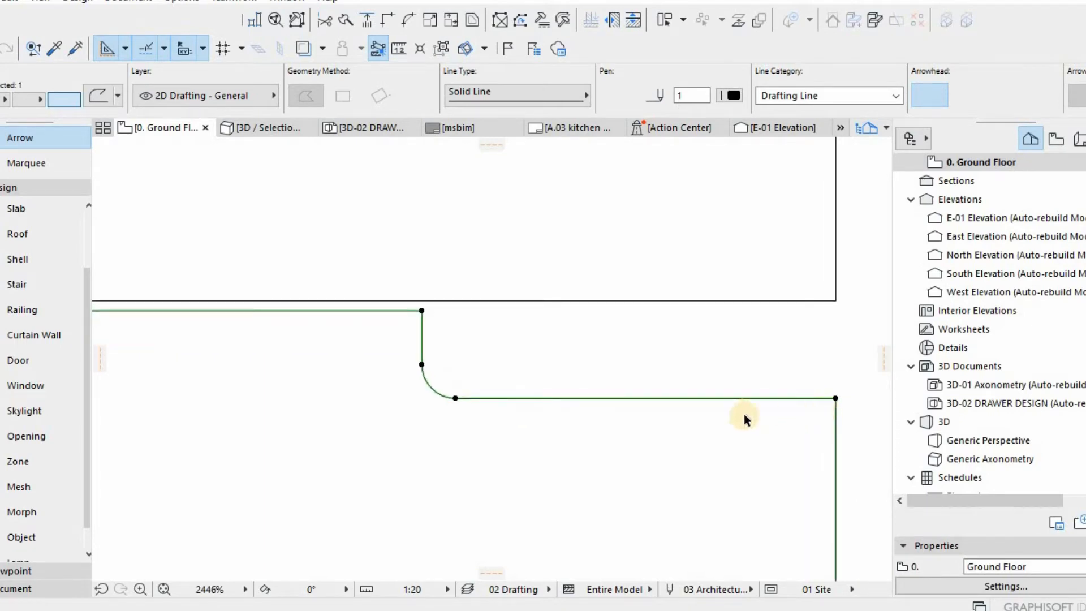
pyautogui.scroll(-2, 683, 433)
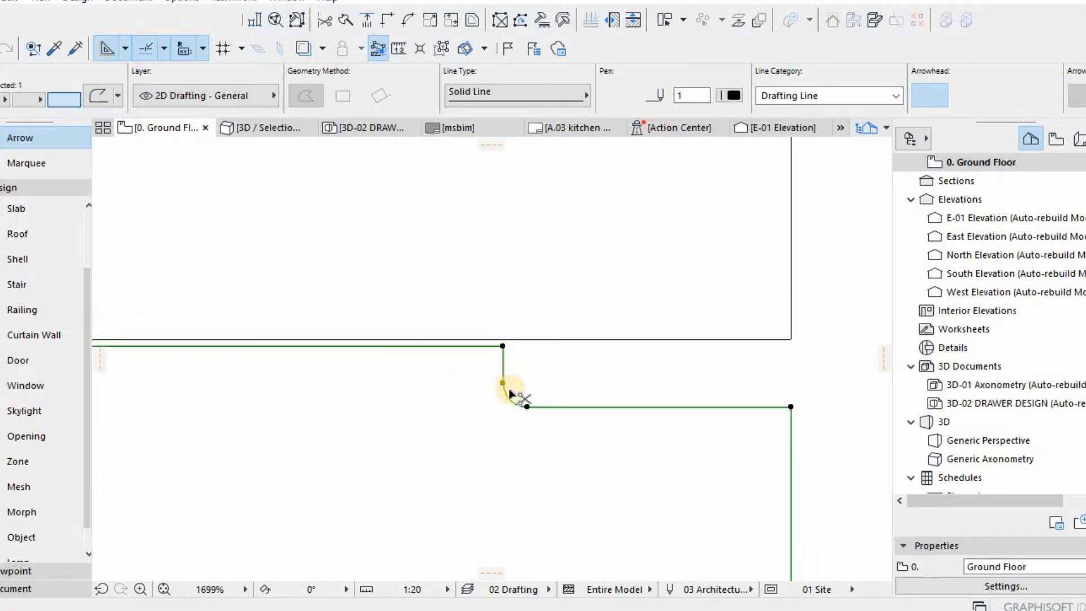
pyautogui.hotkey('ctrl', 'z')
# Fillet both the inner lower and outer upper corners of the drawer front's notch with radius 5.
pyautogui.click(503, 407)
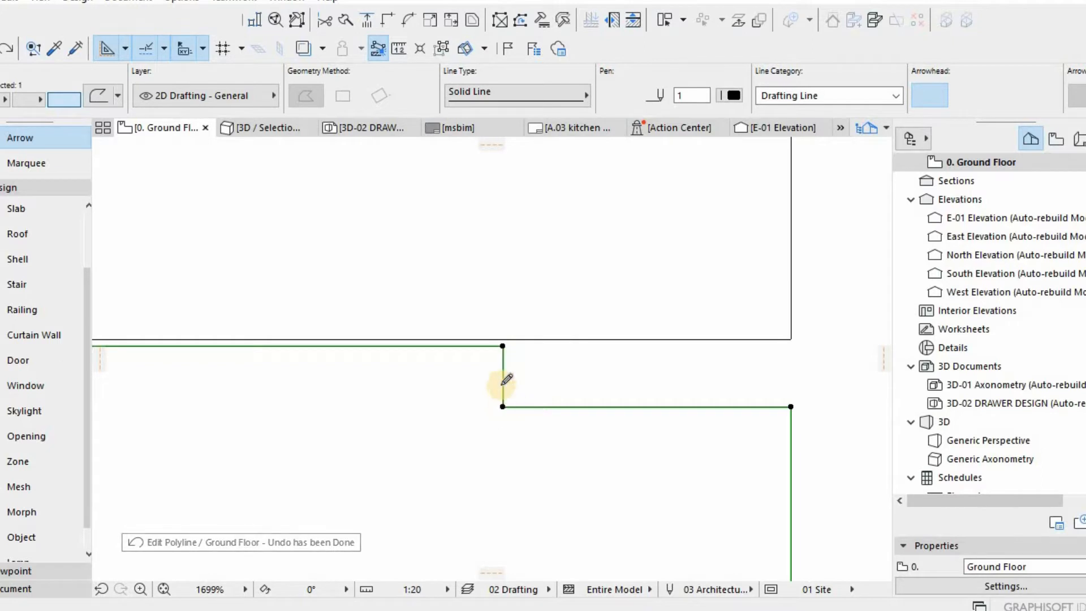
pyautogui.click(505, 266)
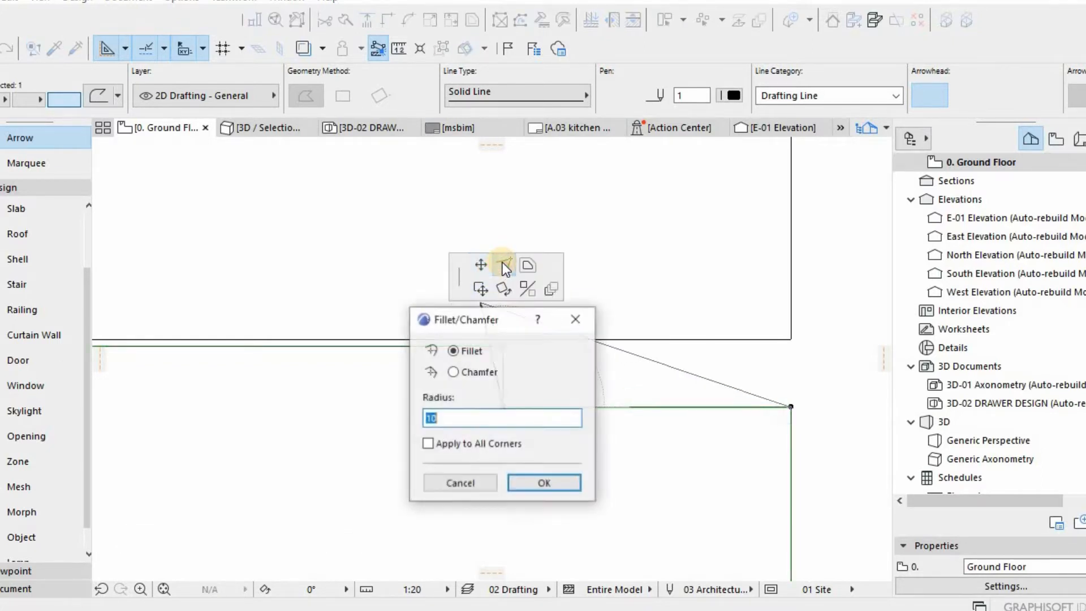
pyautogui.press('Return')
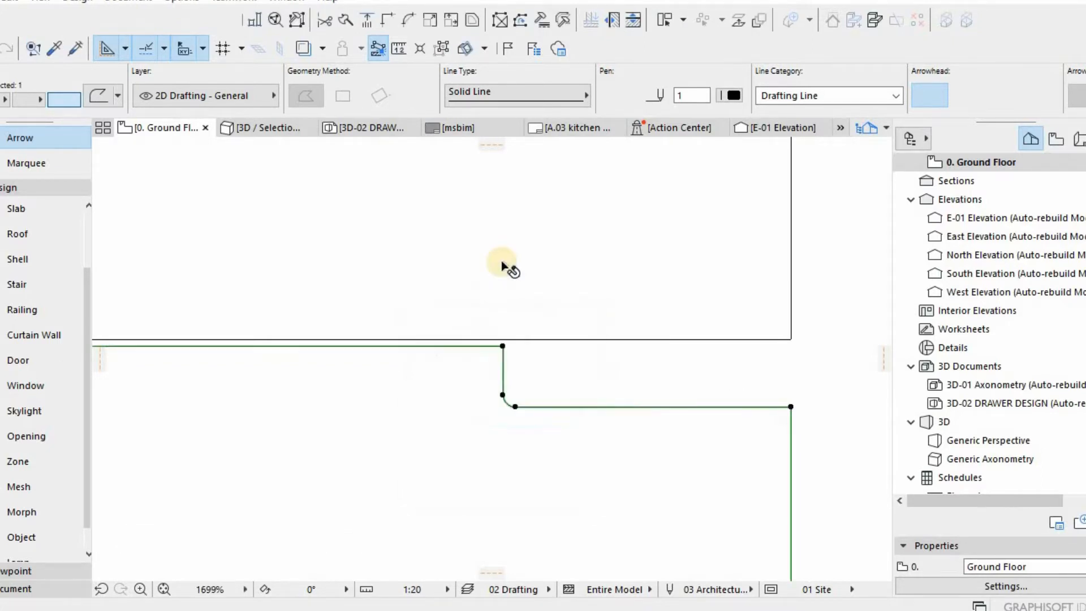
pyautogui.scroll(2, 537, 369)
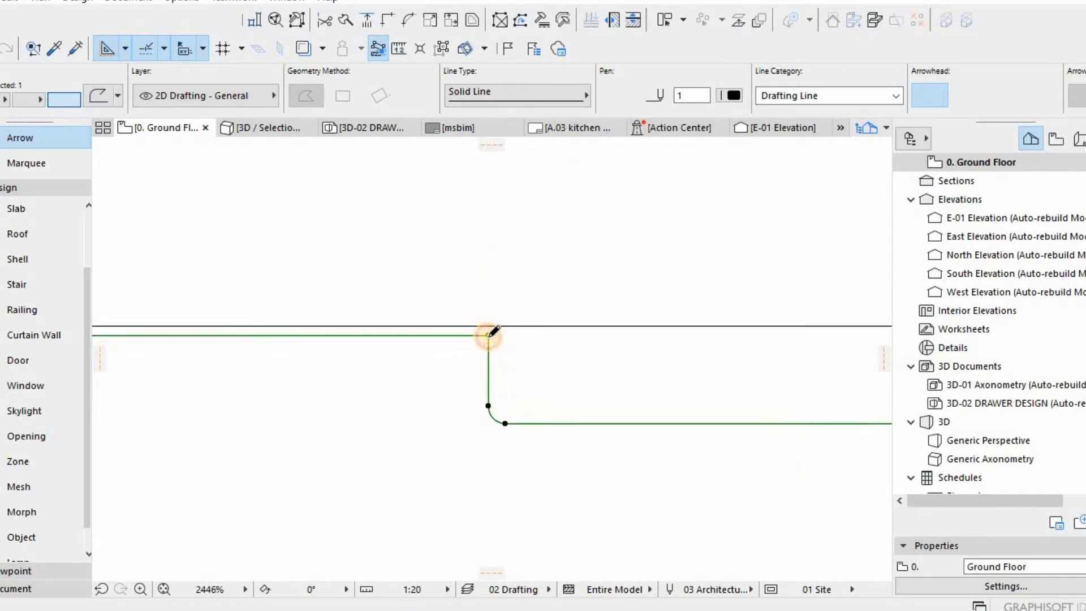
pyautogui.click(489, 335)
pyautogui.click(508, 266)
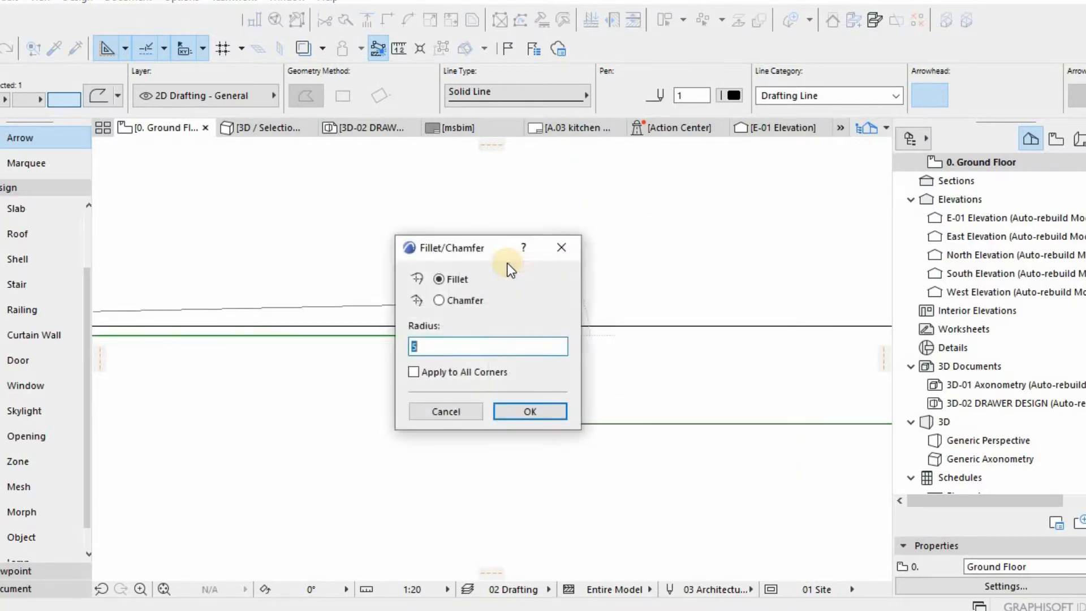
pyautogui.press('Return')
pyautogui.press('Escape')
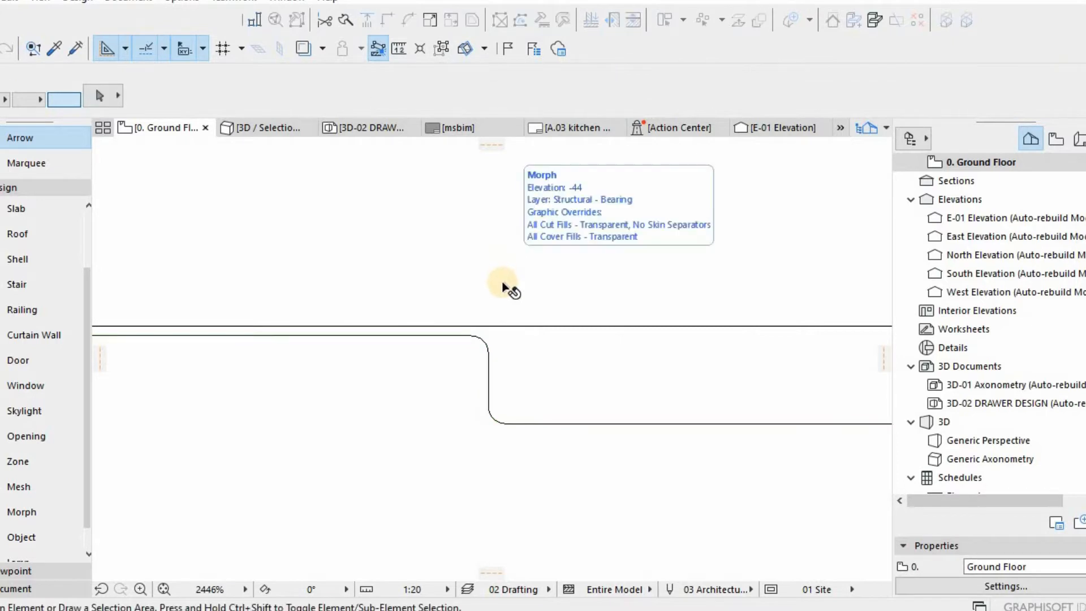
# Draw a vertical small dashed guide polyline from the notch's vertical edge straight down past the drawer panels below.
pyautogui.scroll(-6, 553, 356)
pyautogui.scroll(-1, 557, 351)
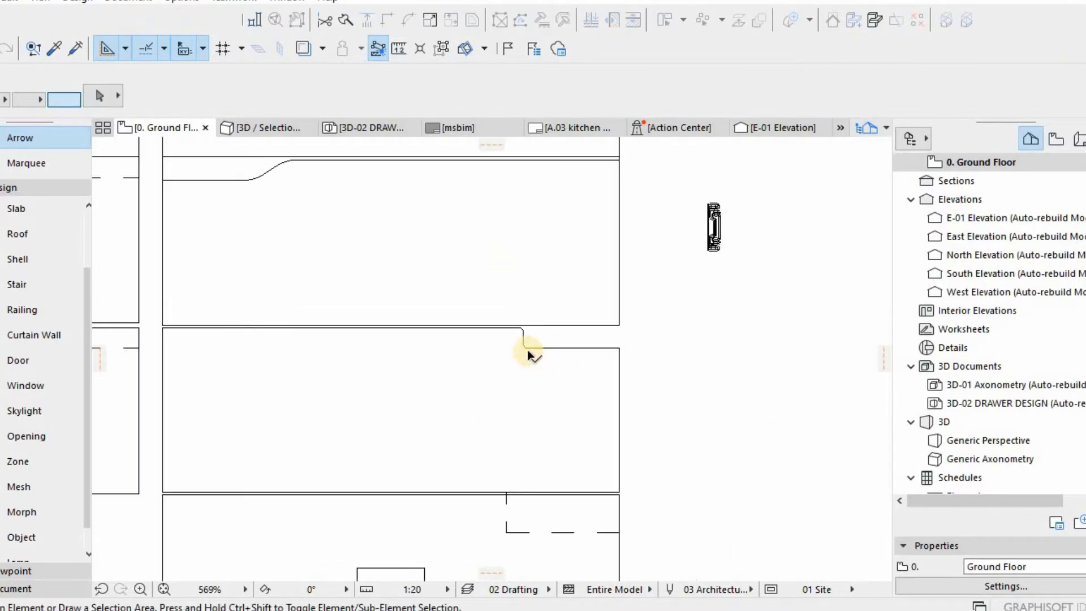
pyautogui.click(527, 350)
pyautogui.scroll(6, 527, 349)
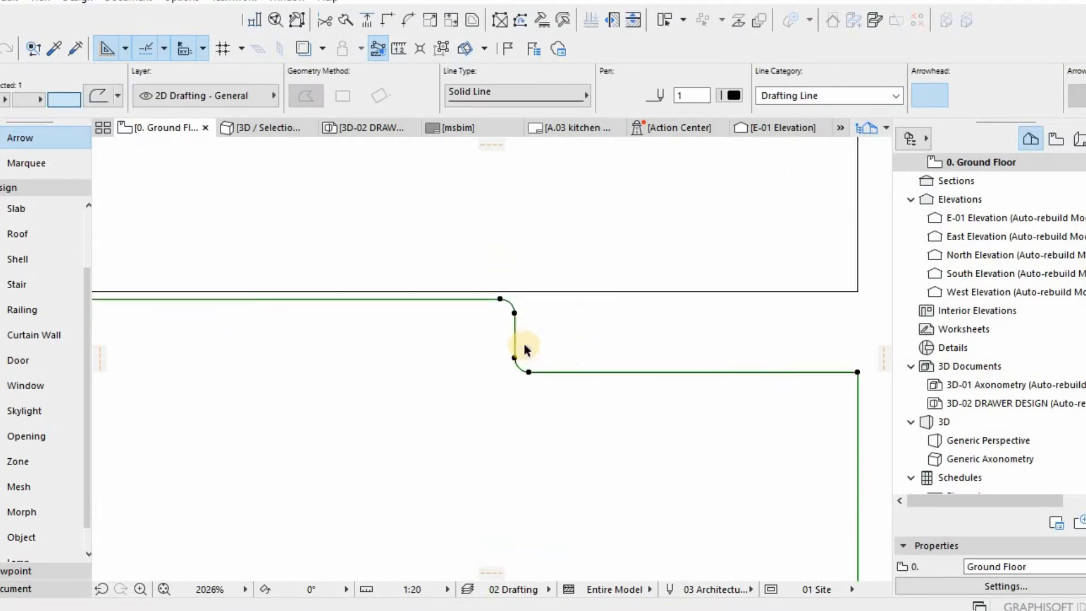
pyautogui.press('Escape')
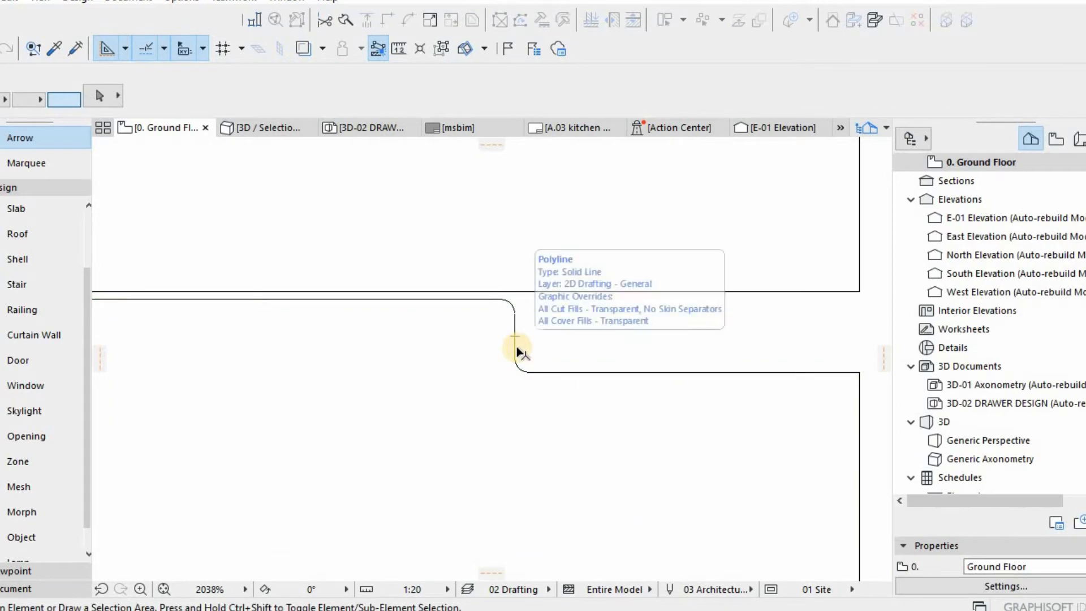
pyautogui.press('p')
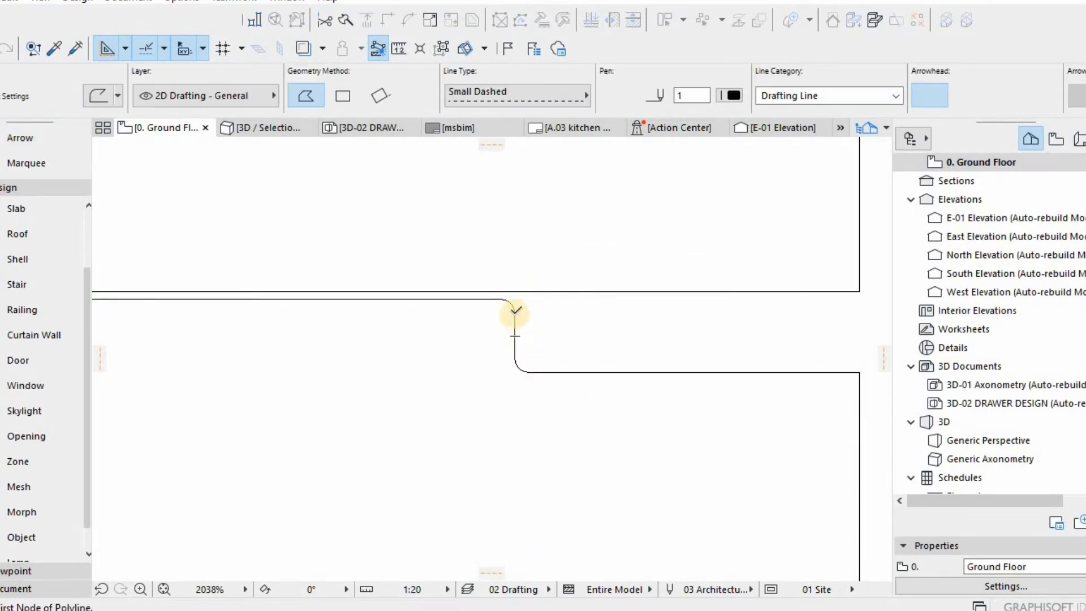
pyautogui.click(514, 328)
pyautogui.scroll(-5, 534, 402)
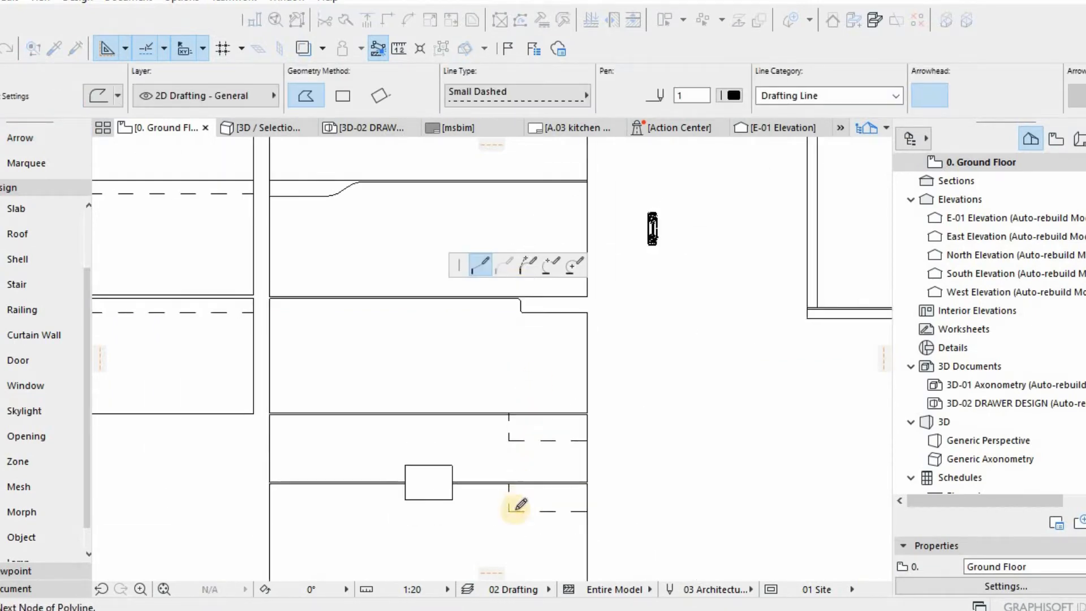
pyautogui.scroll(-2, 512, 515)
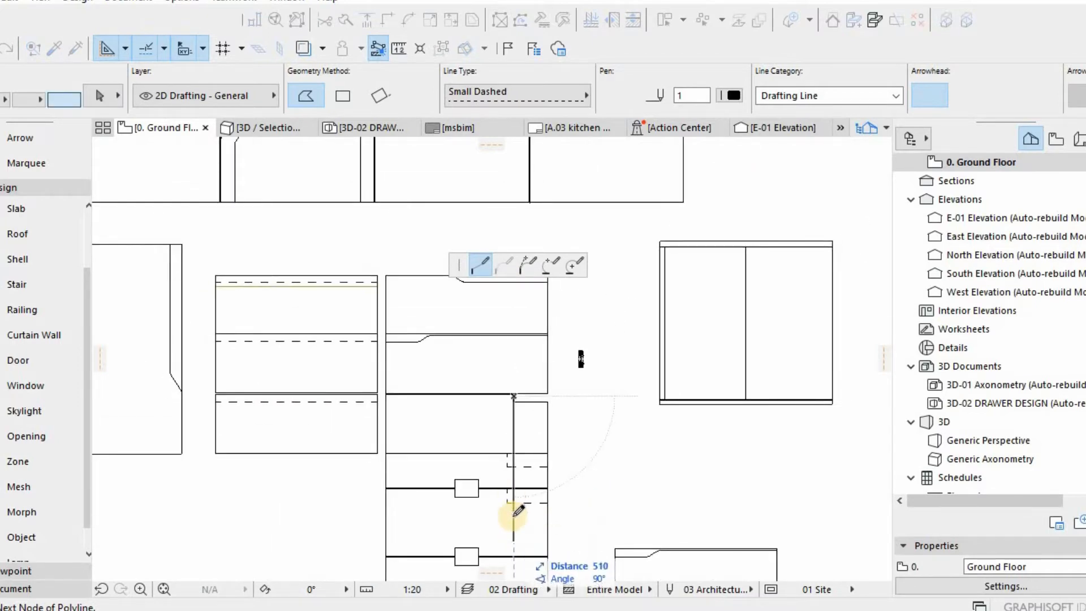
pyautogui.scroll(-2, 519, 511)
pyautogui.doubleClick(509, 537)
pyautogui.scroll(6, 519, 443)
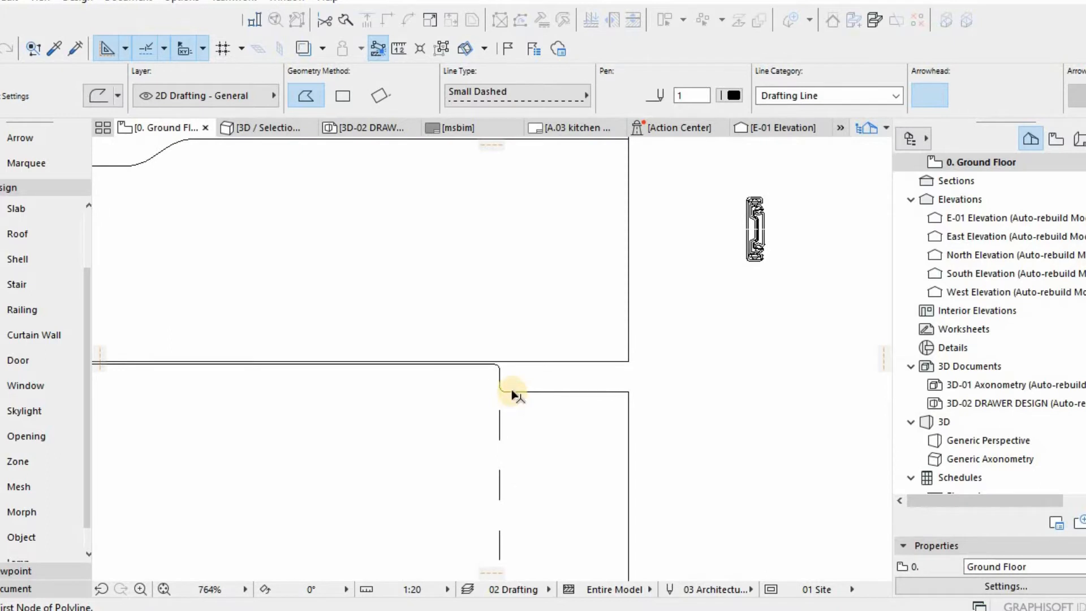
# Delete the vertical dashed guide line that runs down from the drawer front's notch.
pyautogui.press('Escape')
pyautogui.click(504, 391)
pyautogui.scroll(-4, 529, 361)
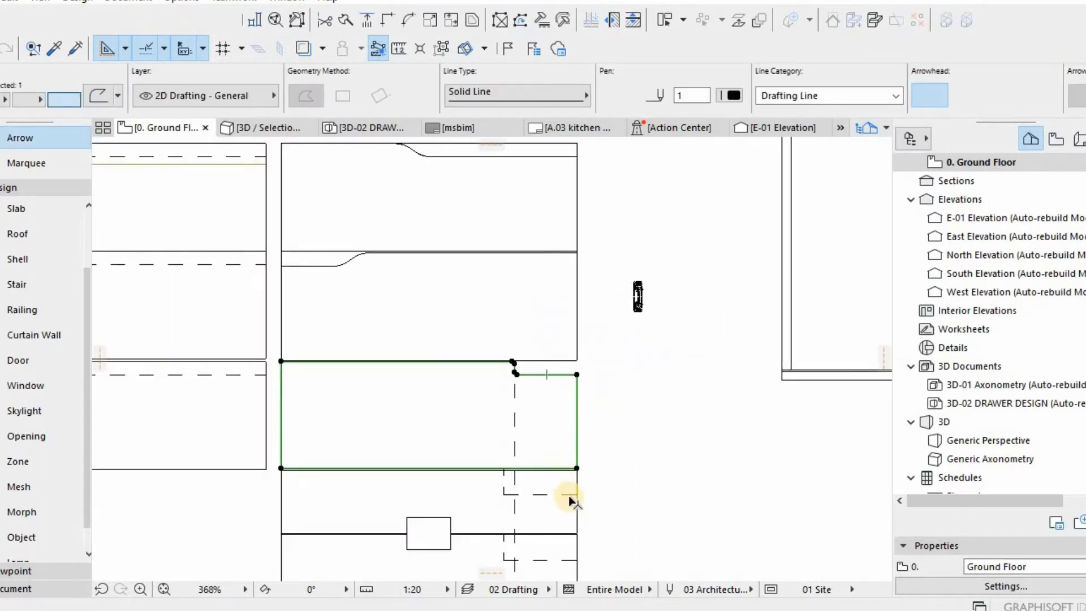
pyautogui.click(573, 504)
pyautogui.click(572, 512)
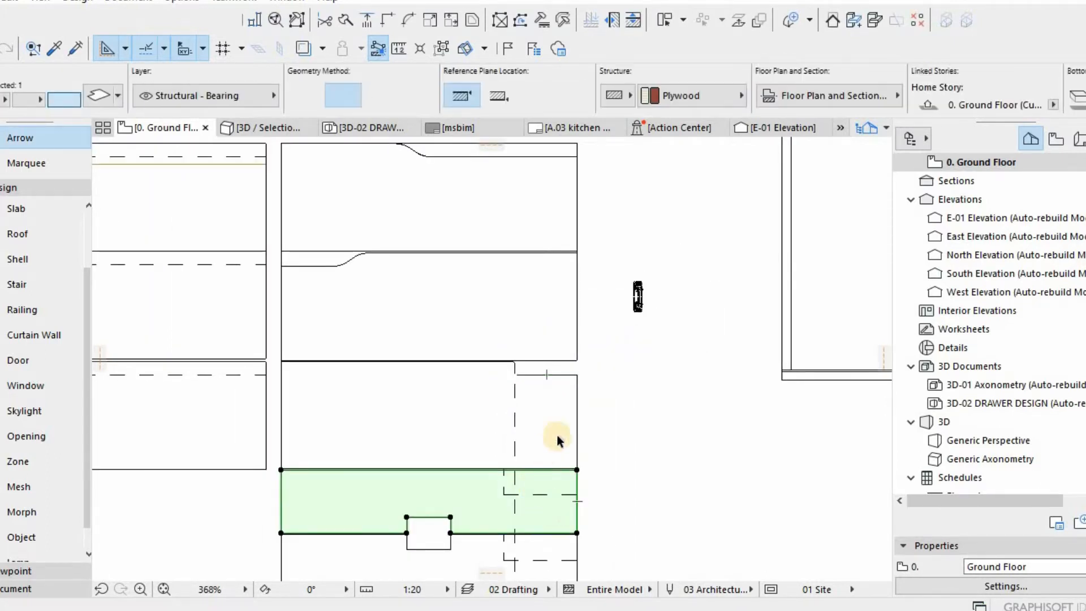
pyautogui.click(571, 405)
pyautogui.click(575, 405)
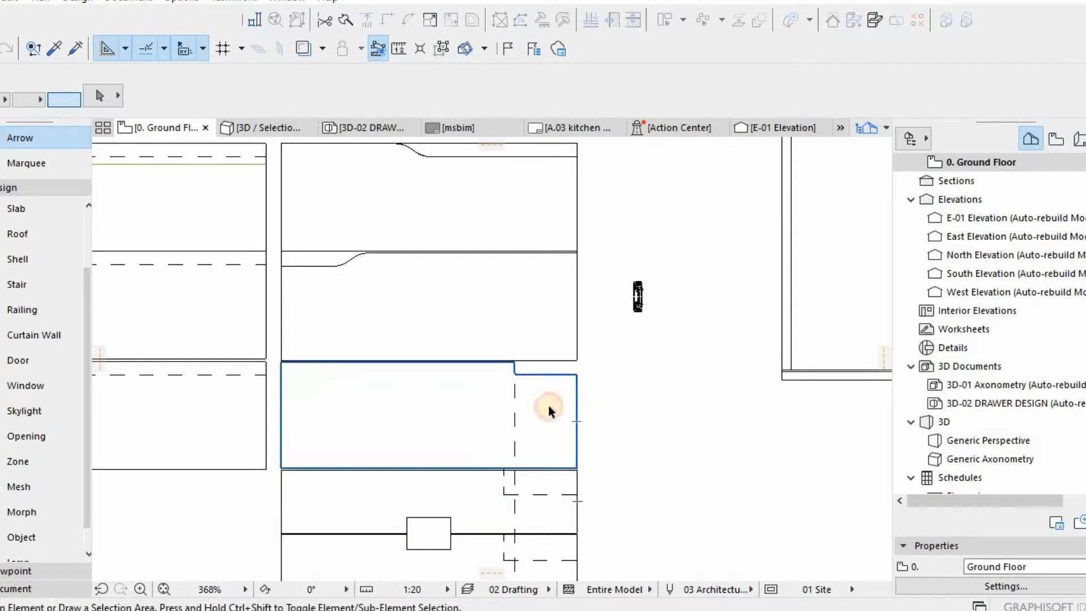
pyautogui.click(518, 402)
pyautogui.click(518, 401)
pyautogui.press('Delete')
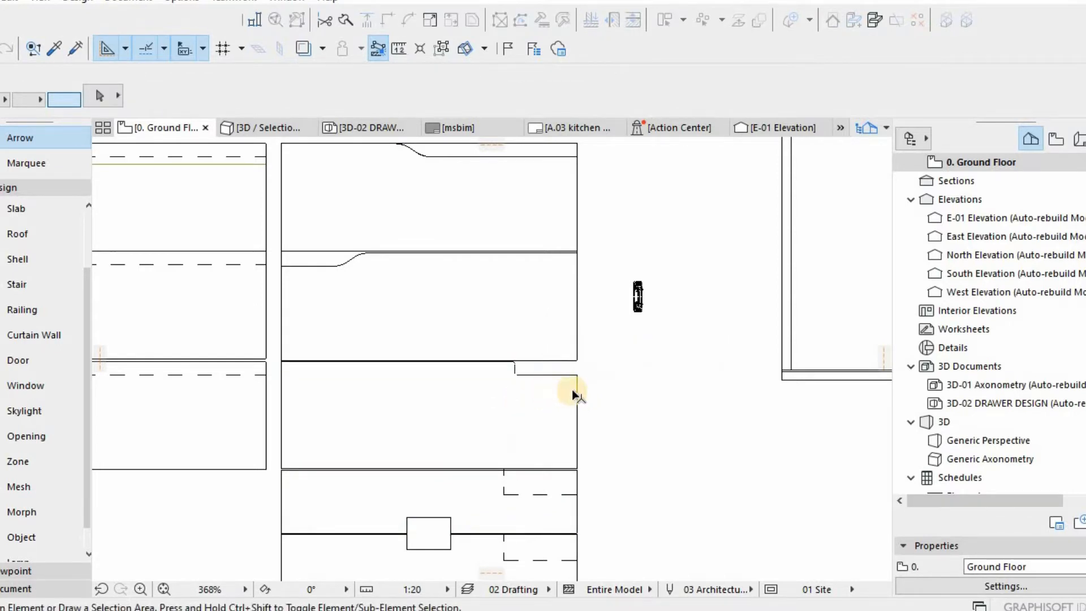
# Place a copy of the notched drawer front outline straight below the original, over the next panel.
pyautogui.click(575, 395)
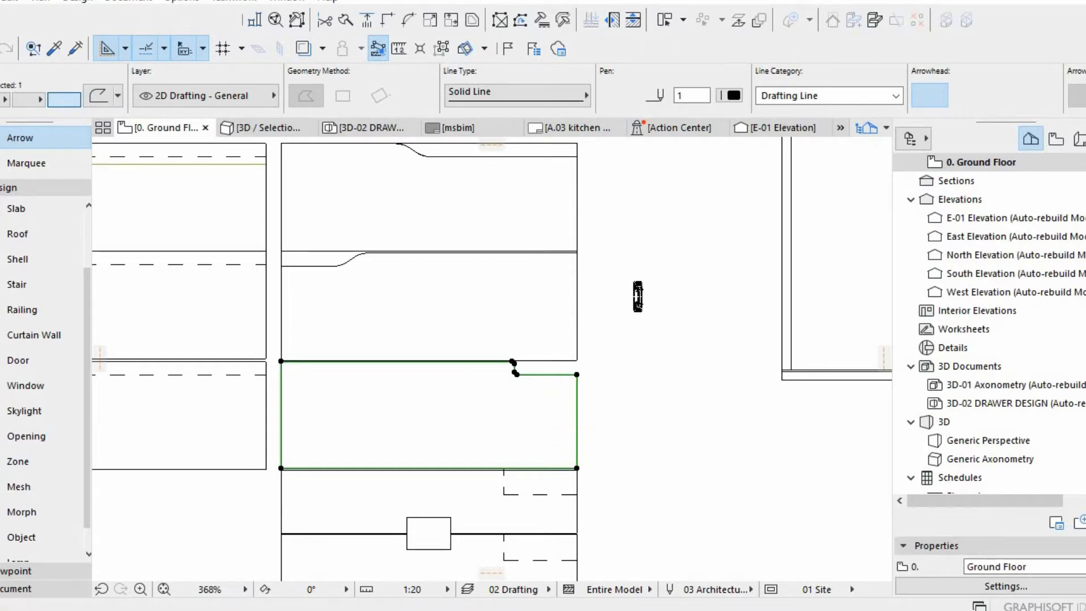
pyautogui.scroll(4, 558, 356)
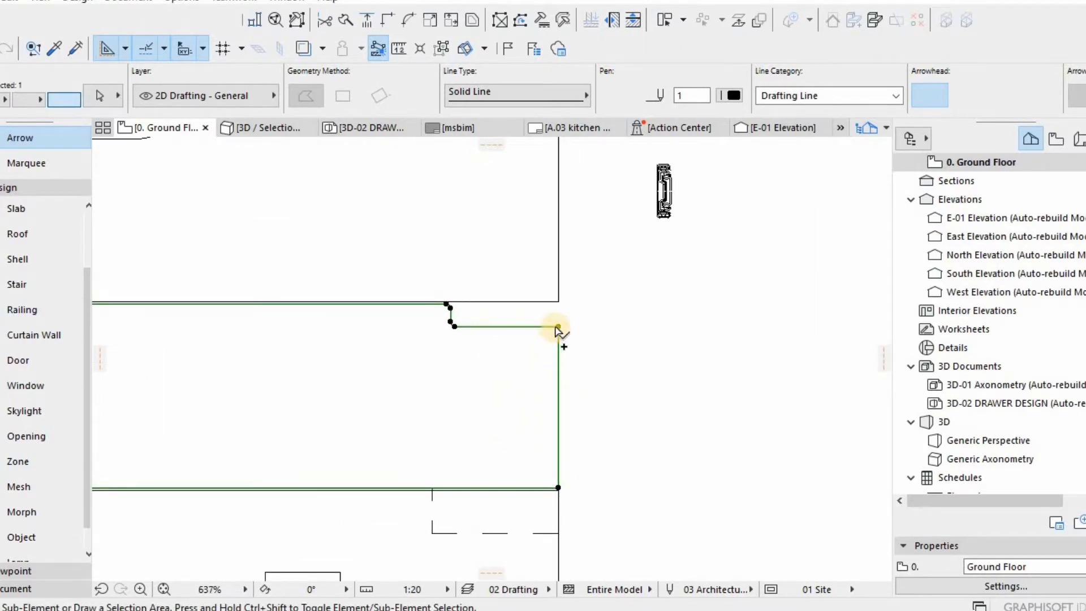
pyautogui.click(559, 488)
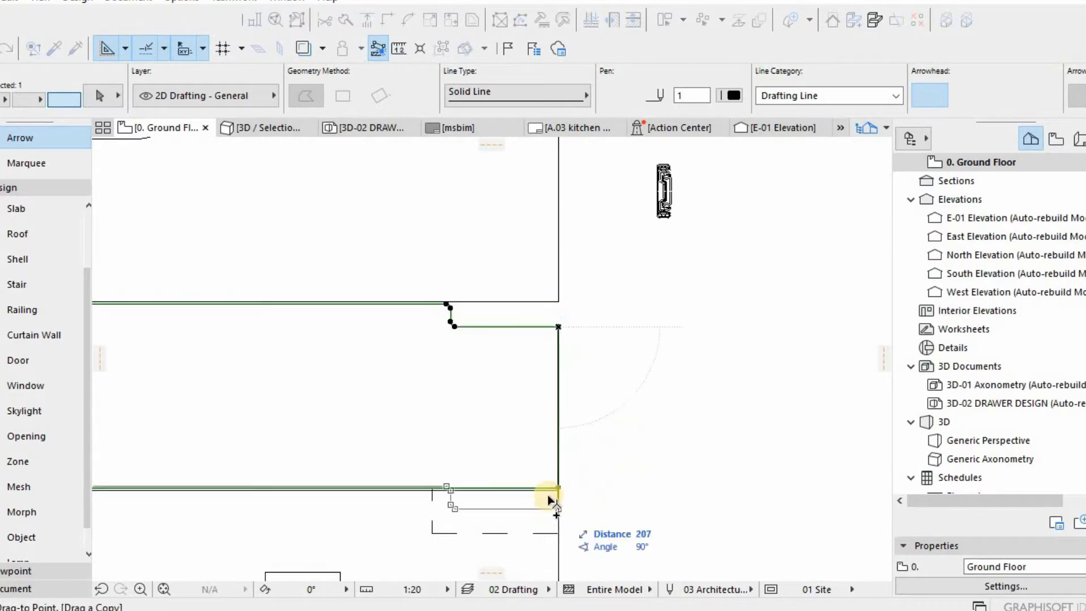
pyautogui.scroll(3, 567, 432)
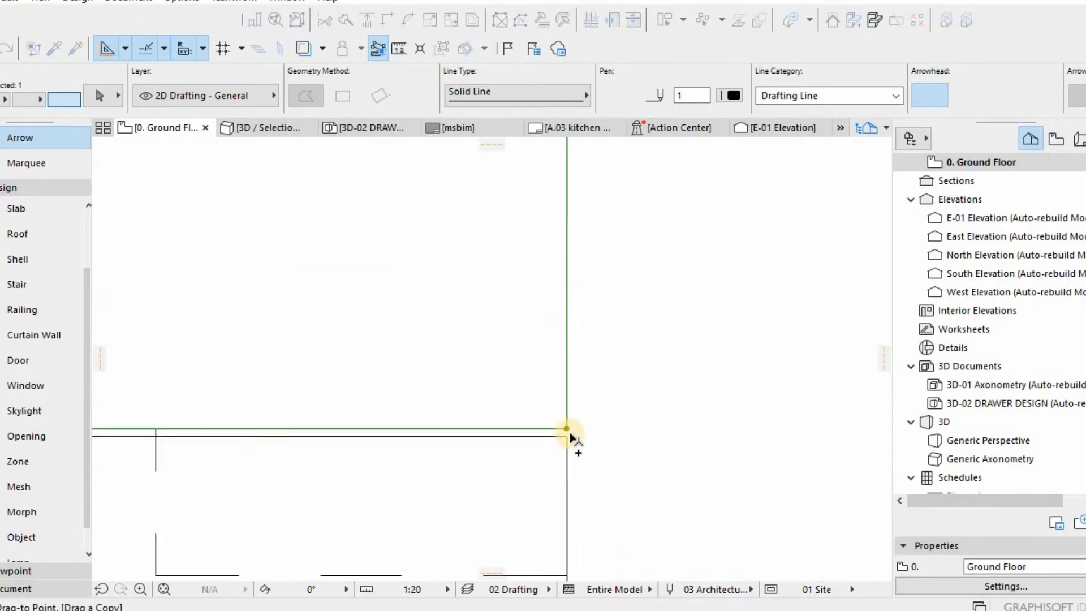
pyautogui.click(568, 511)
pyautogui.scroll(-6, 497, 492)
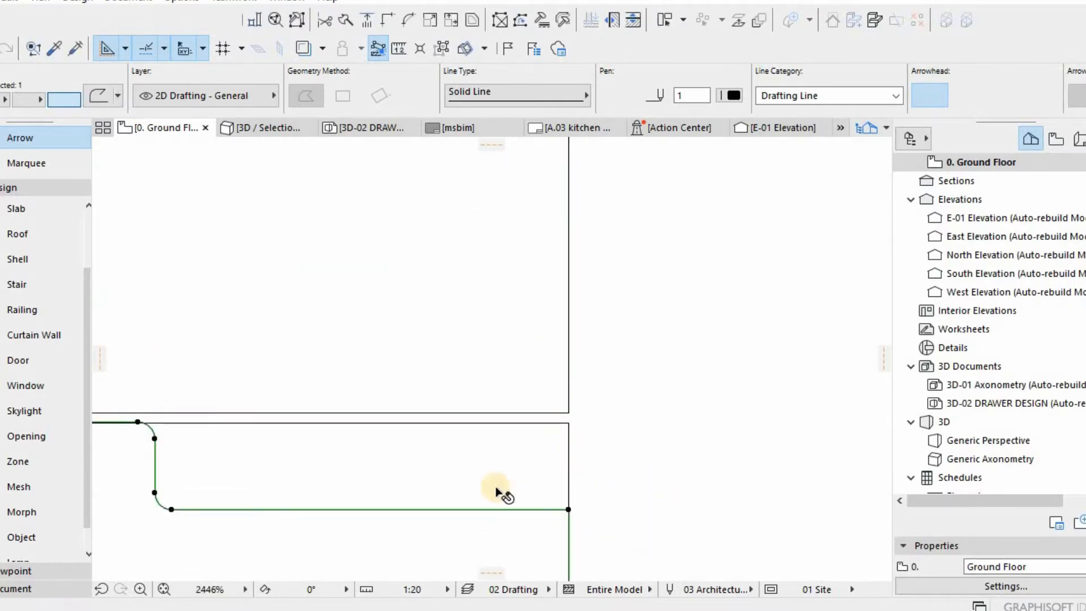
# Move the copied outline vertically so its upper edge lines up exactly with the panel's upper edge.
pyautogui.scroll(10, 424, 470)
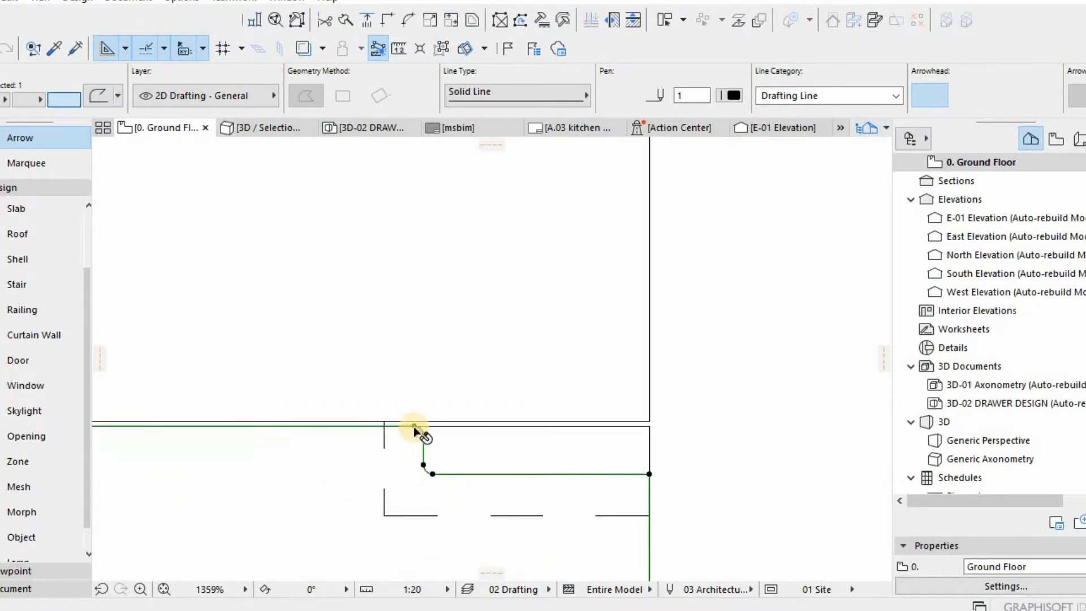
pyautogui.scroll(5, 418, 417)
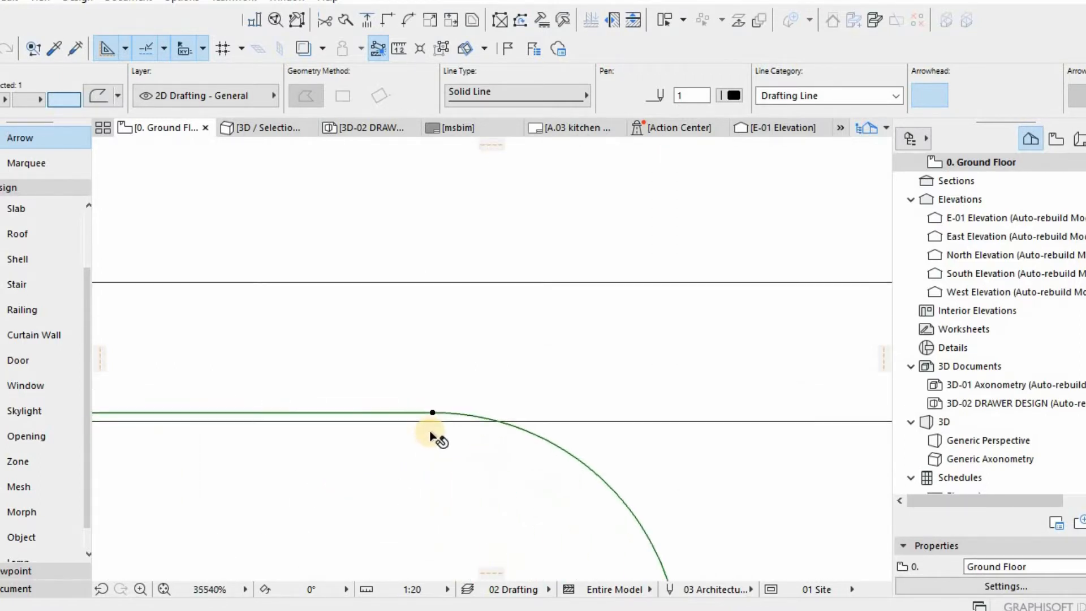
pyautogui.click(437, 411)
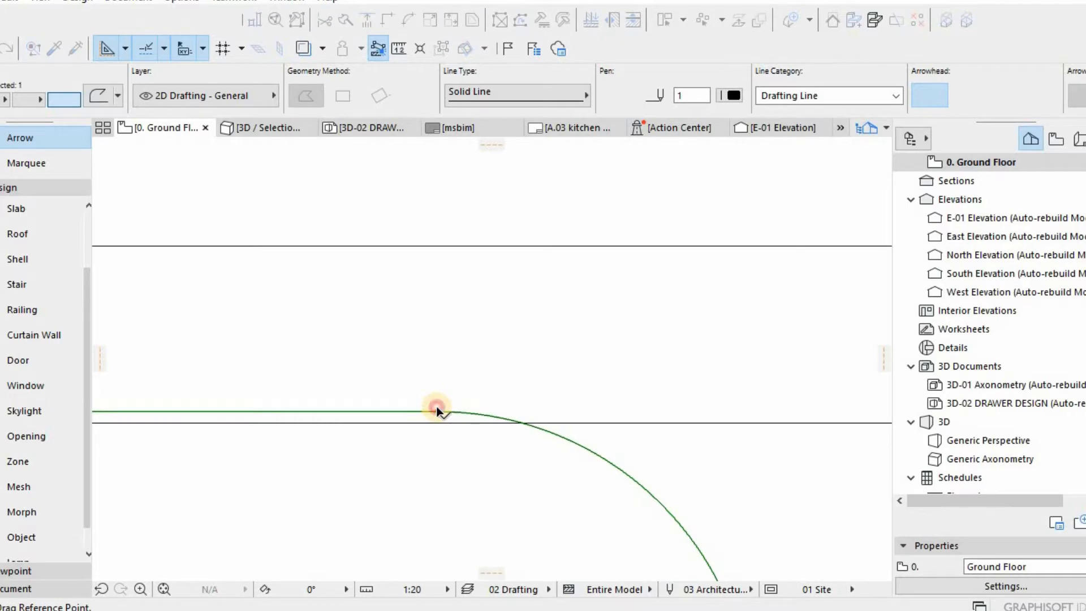
pyautogui.click(438, 422)
pyautogui.scroll(-15, 490, 339)
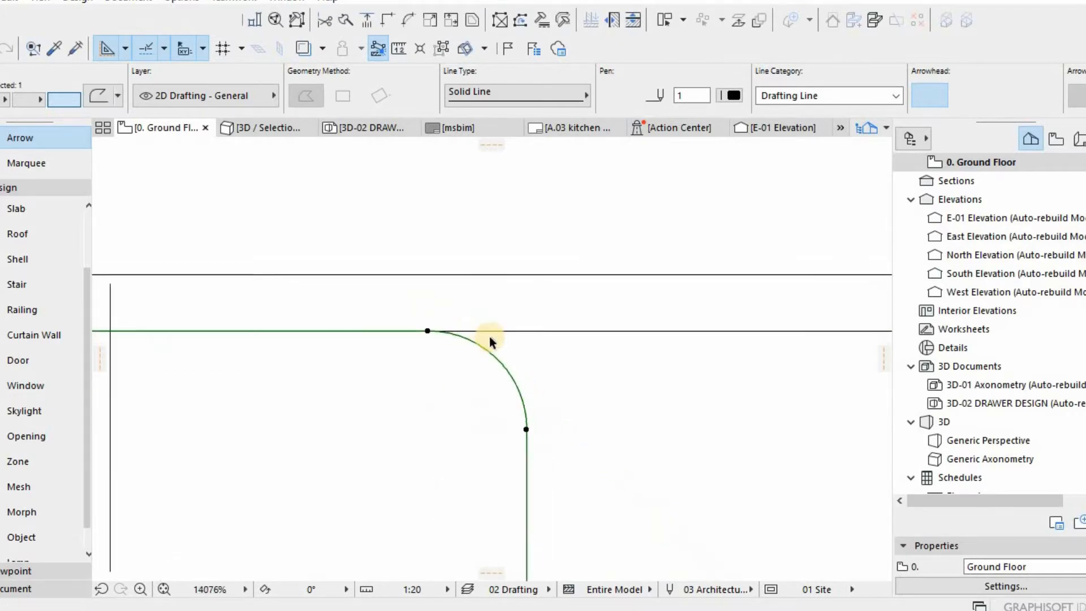
pyautogui.scroll(-5, 553, 379)
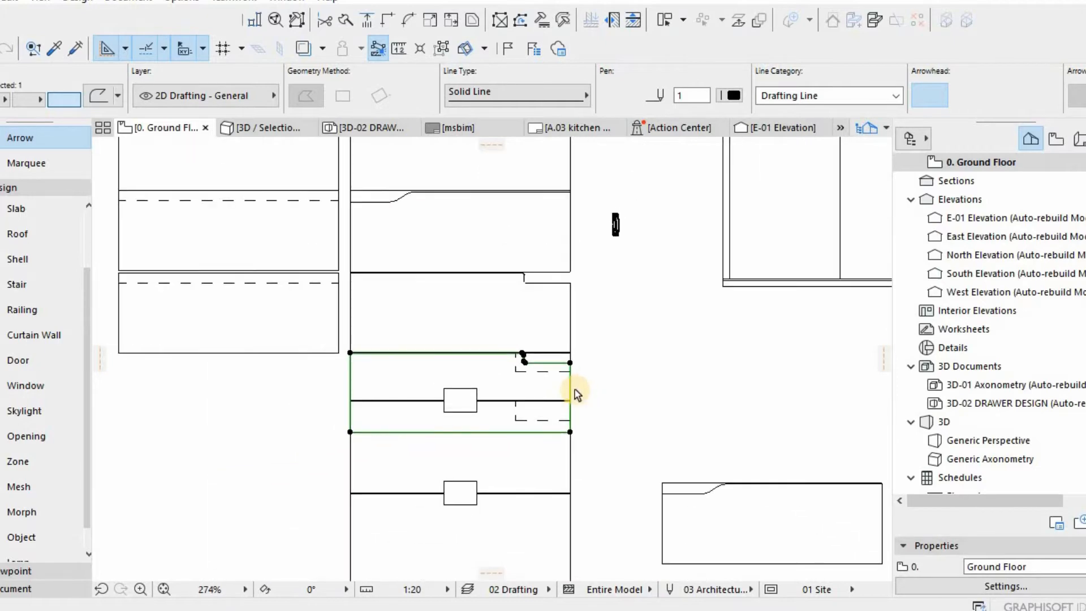
# Place another copy of the notched outline farther down the drawer stack.
pyautogui.hotkey('ctrl', 'shift', 'd')
pyautogui.scroll(5, 526, 357)
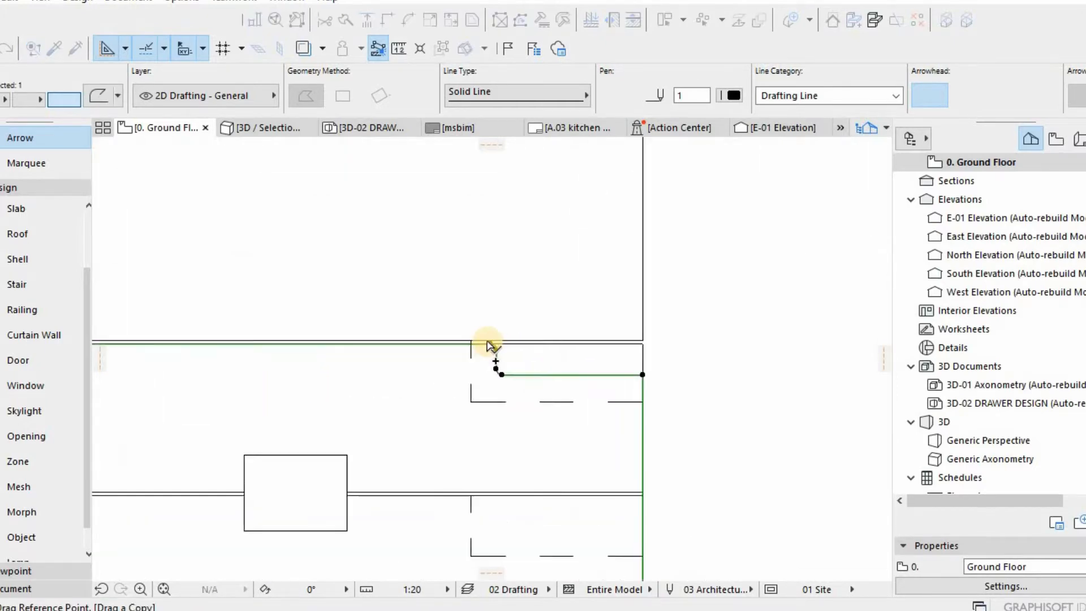
pyautogui.click(487, 343)
pyautogui.scroll(-5, 487, 344)
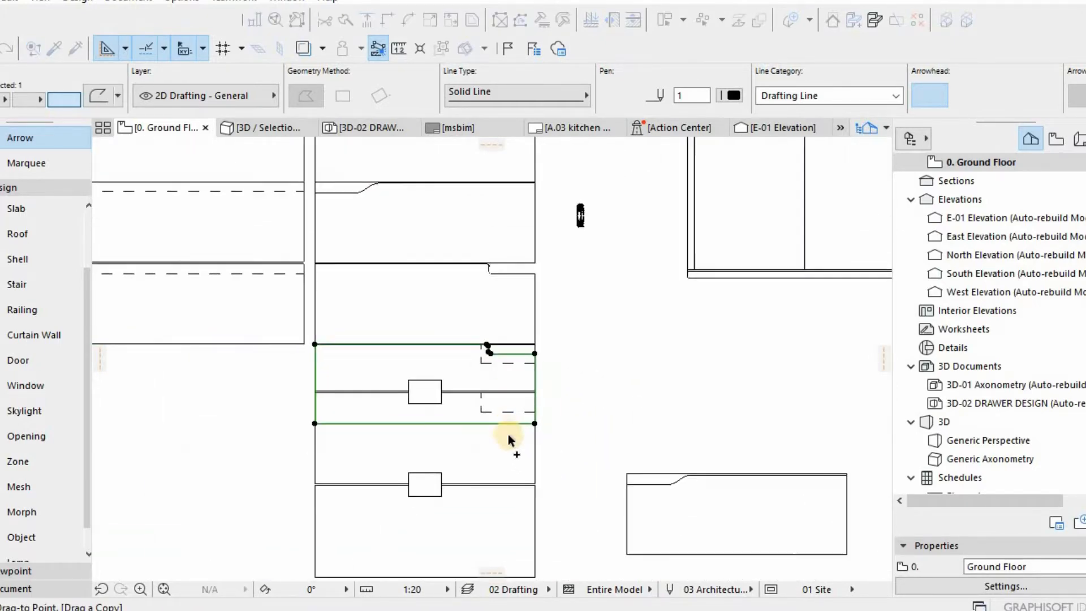
pyautogui.click(503, 441)
pyautogui.scroll(3, 506, 413)
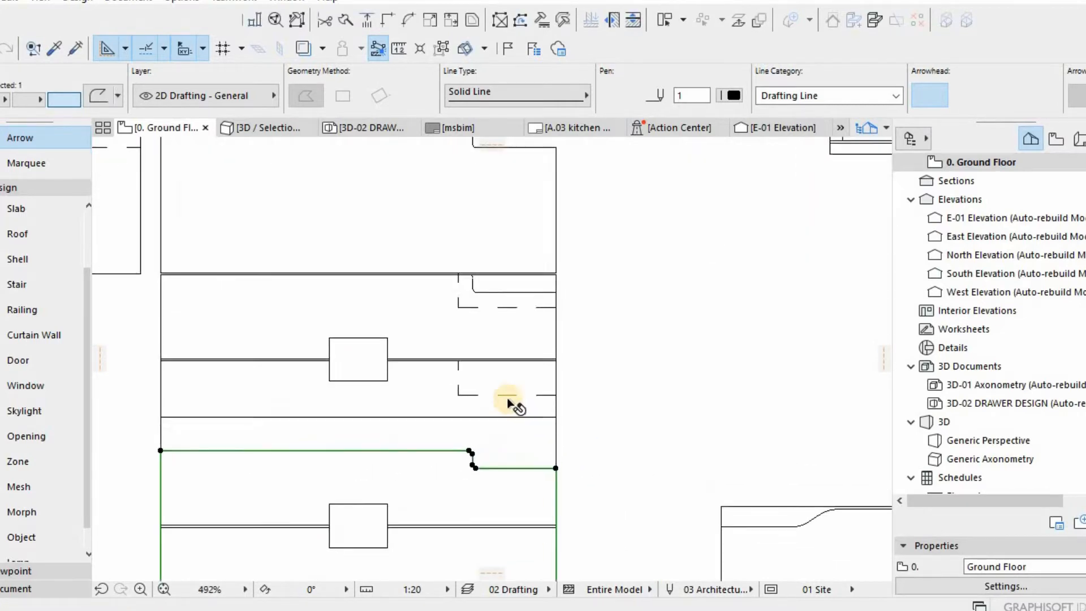
pyautogui.press('Escape')
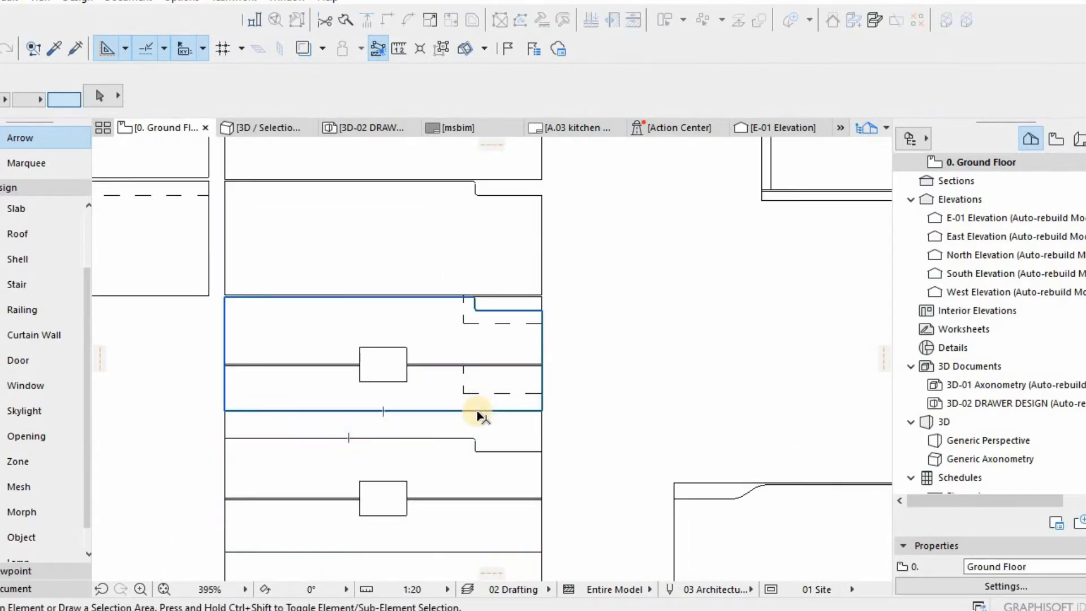
# Move the plywood panel with two handle cutouts out of the stack into the empty area beside it.
pyautogui.click(540, 433)
pyautogui.scroll(-4, 549, 432)
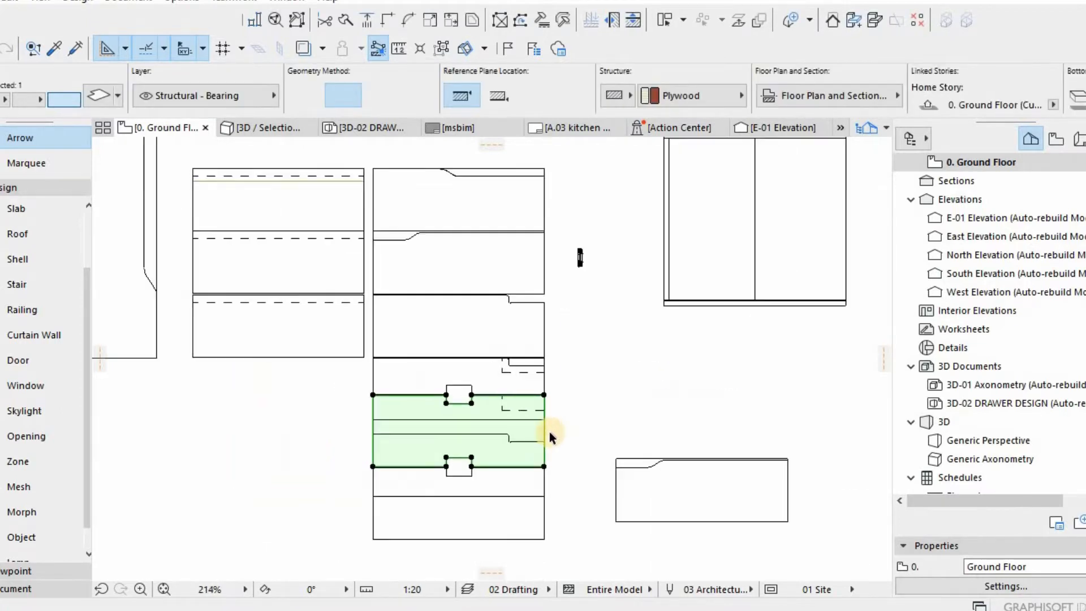
pyautogui.click(434, 439)
pyautogui.moveTo(434, 439); pyautogui.dragTo(259, 439)
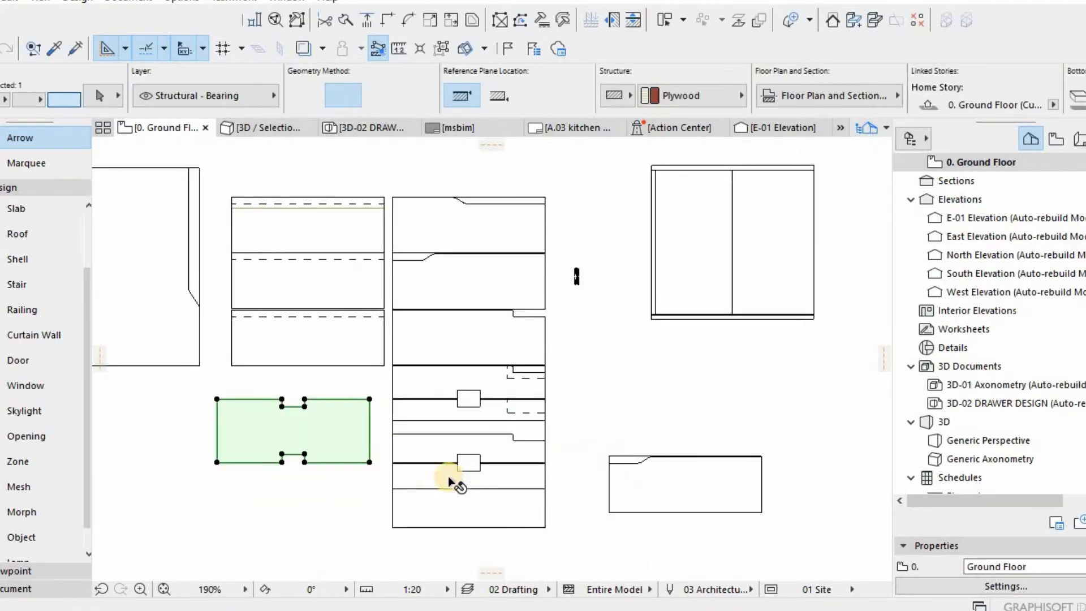
pyautogui.click(447, 486)
pyautogui.press('Escape')
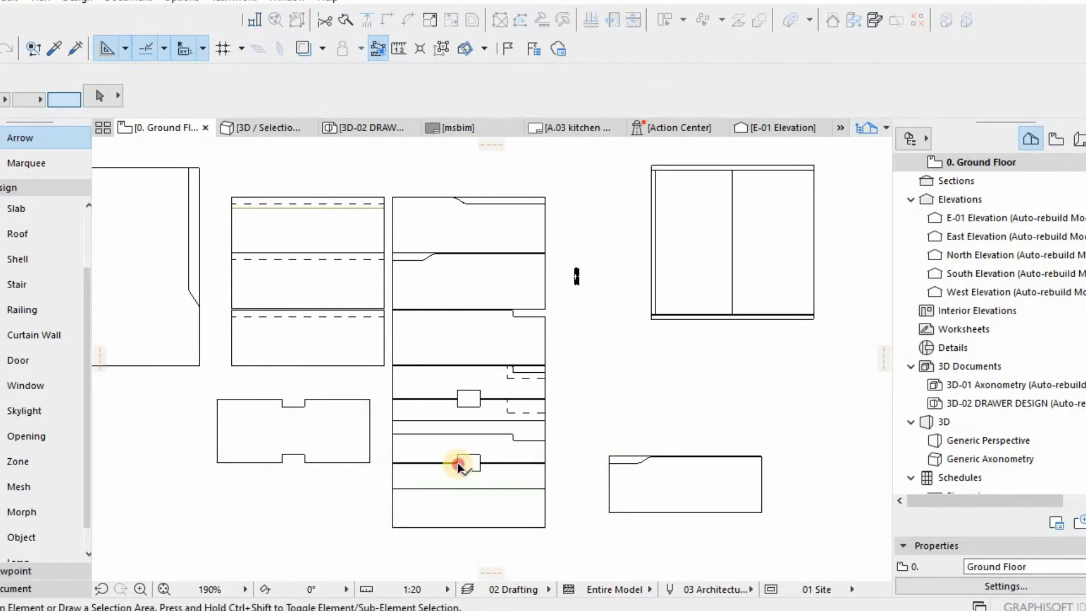
# Delete the lowest panel, its square handle piece and the lower notched outline copy.
pyautogui.click(458, 466)
pyautogui.press('Delete')
pyautogui.click(455, 465)
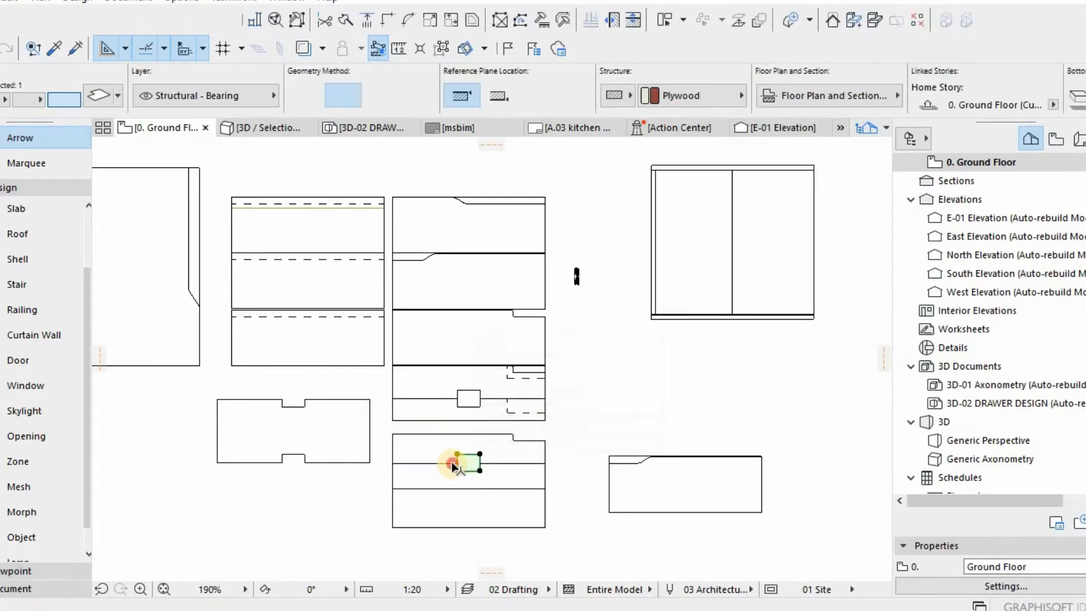
pyautogui.press('Delete')
pyautogui.click(449, 464)
pyautogui.press('Delete')
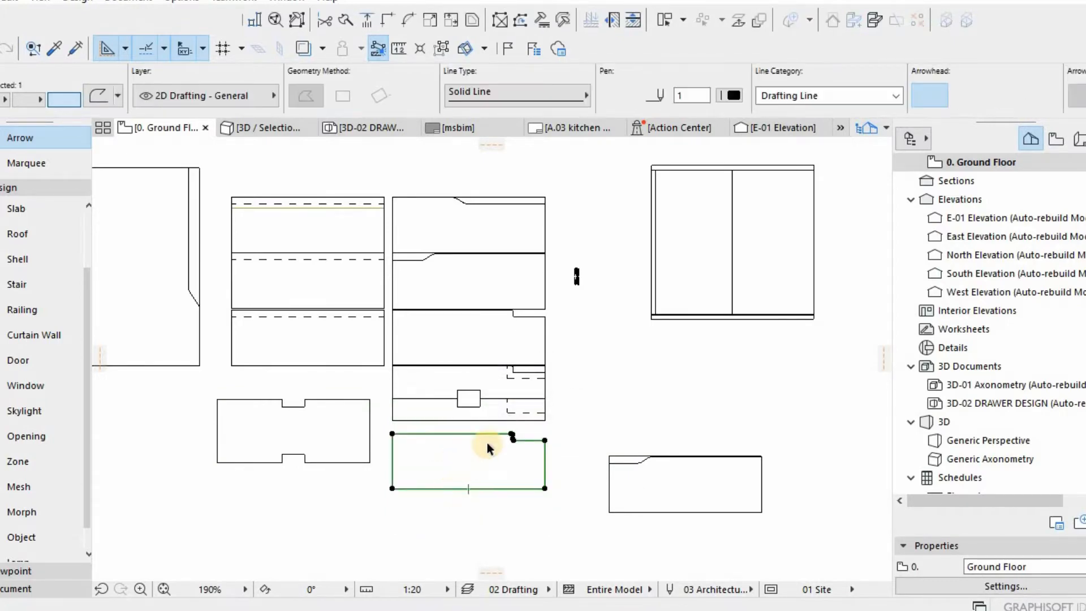
pyautogui.press('Delete')
# Delete the remaining notched outline copy and the lower dashed notch line.
pyautogui.click(486, 420)
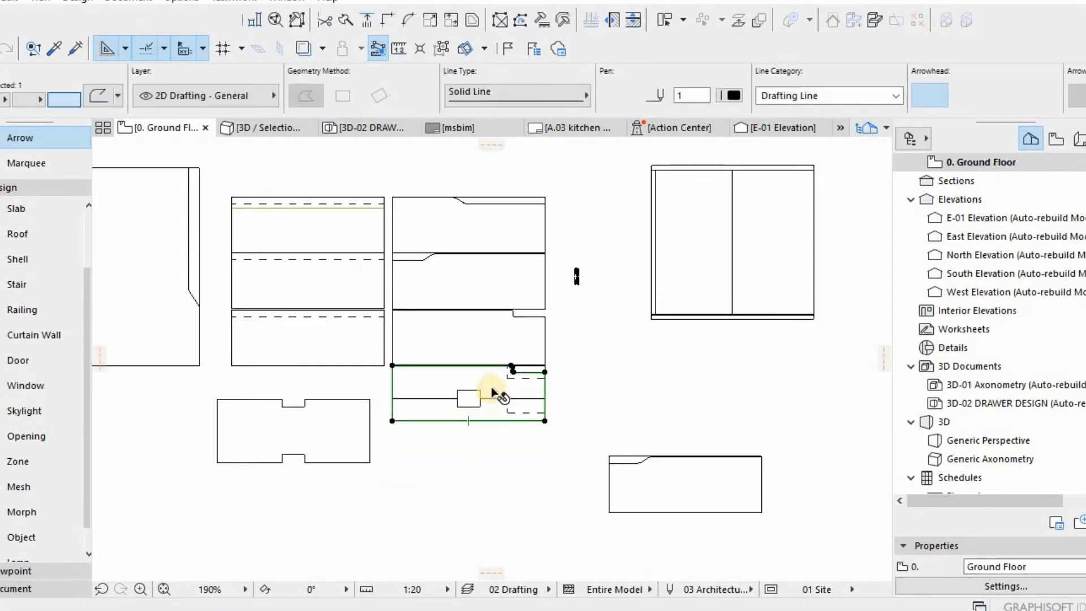
pyautogui.scroll(2, 518, 333)
pyautogui.press('Delete')
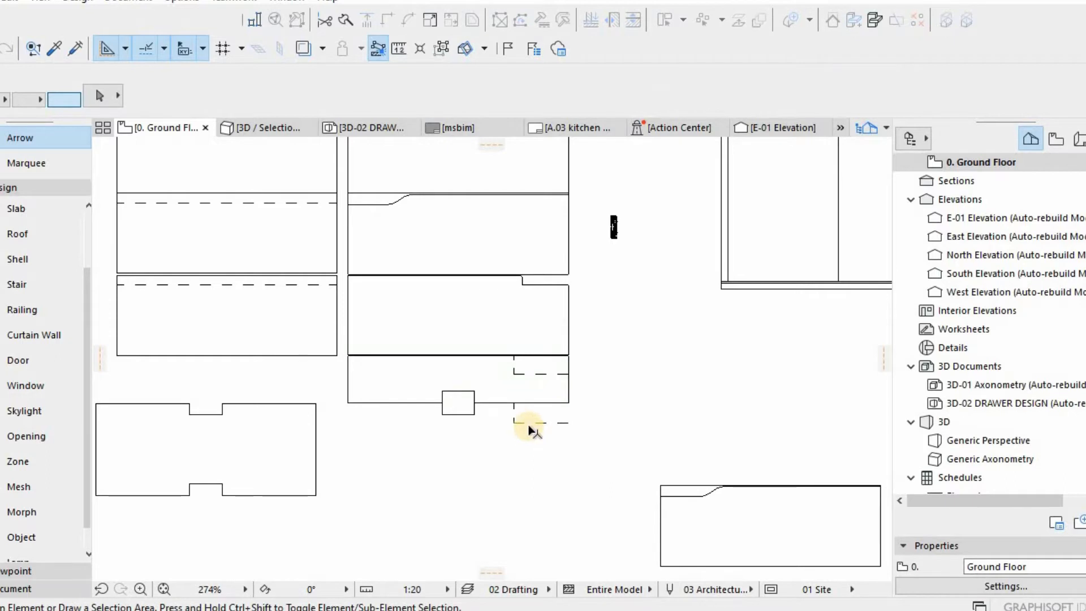
pyautogui.click(511, 422)
pyautogui.scroll(2, 416, 368)
pyautogui.press('Delete')
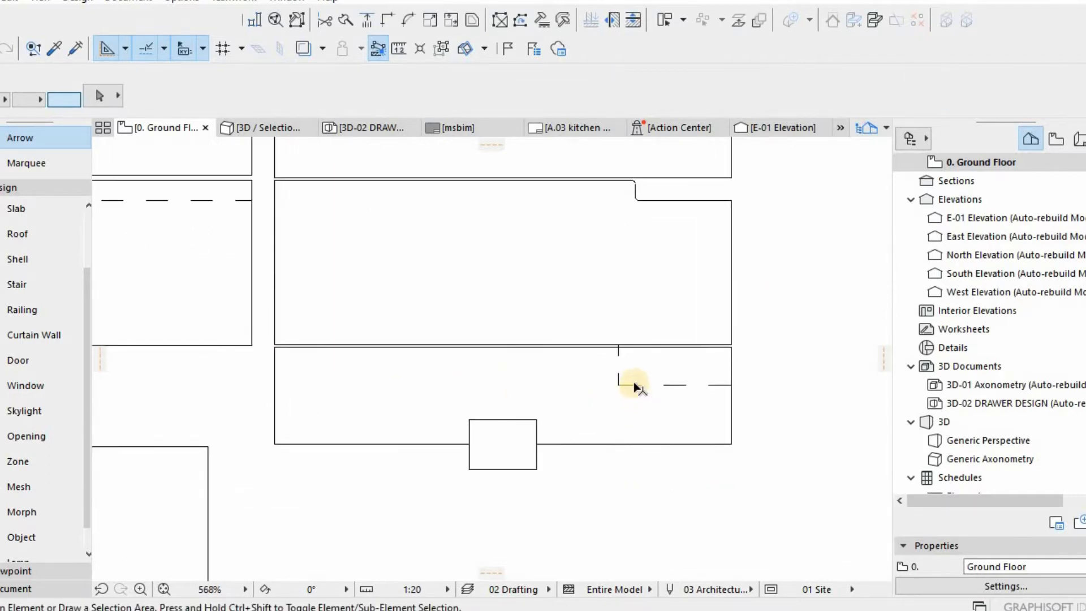
# Delete the remaining square handle piece and dashed notch line on the last panel of the stack.
pyautogui.click(533, 470)
pyautogui.click(533, 470)
pyautogui.press('Delete')
pyautogui.scroll(-2, 537, 449)
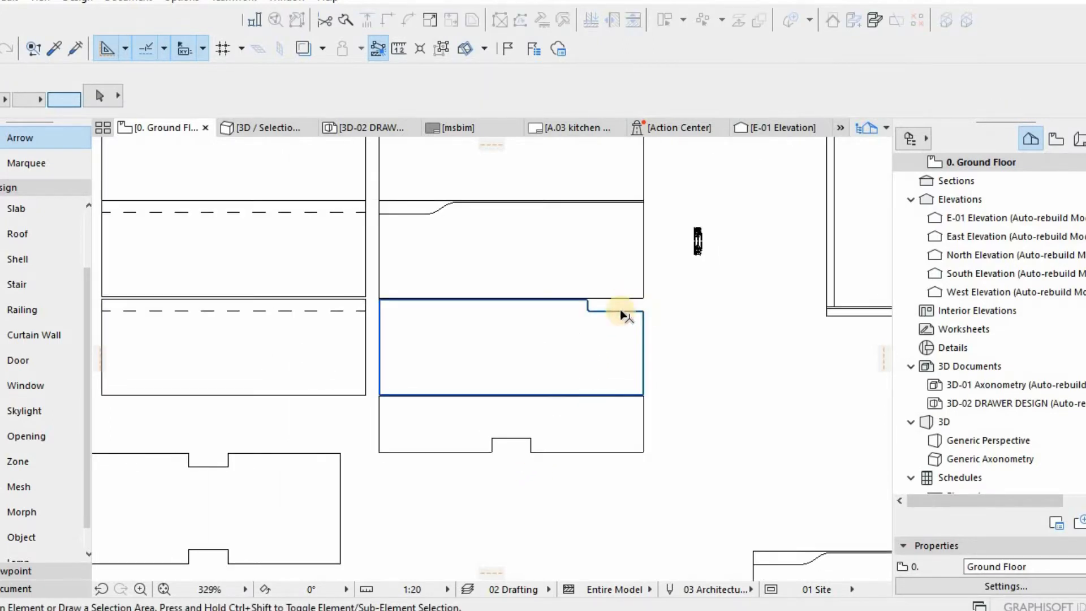
# Copy the notched drawer front outline straight down, aligning its upper edge with the upper edge of the panel below.
pyautogui.click(622, 312)
pyautogui.scroll(6, 611, 308)
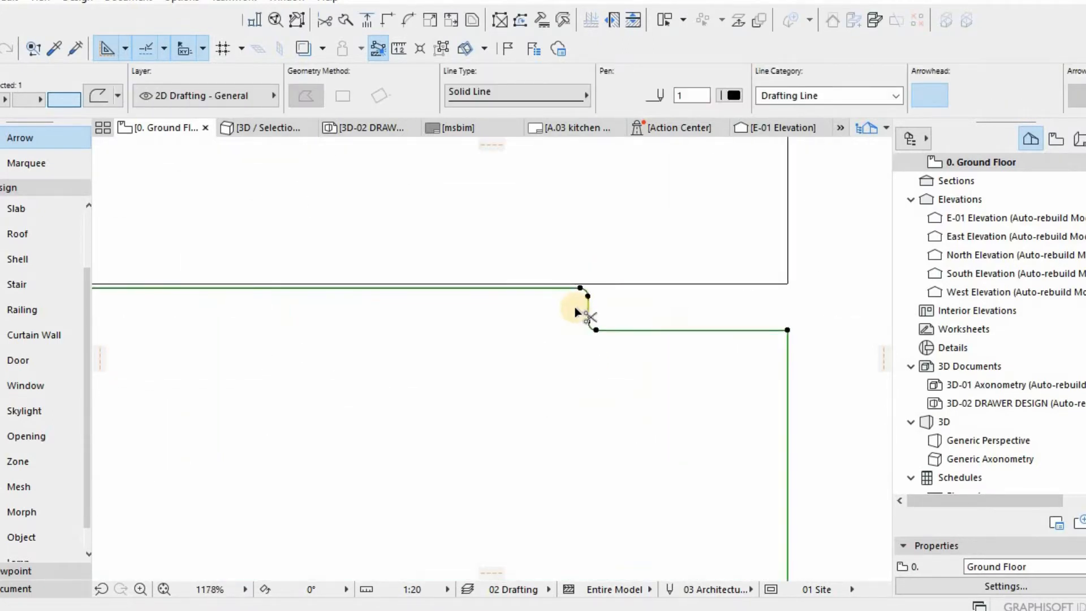
pyautogui.moveTo(578, 302); pyautogui.dragTo(580, 289)
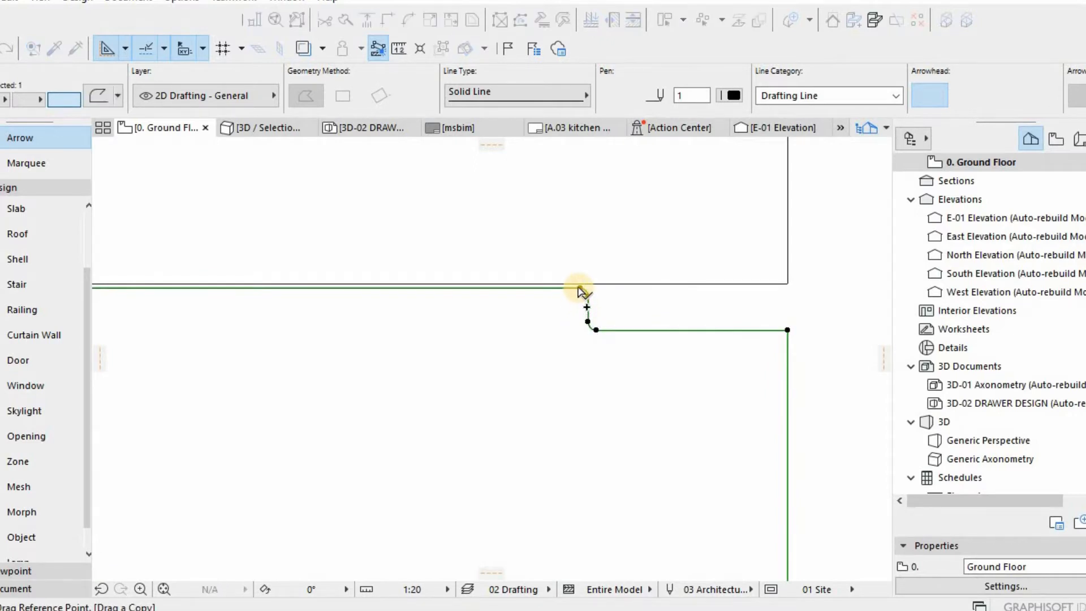
pyautogui.click(581, 291)
pyautogui.scroll(-3, 578, 340)
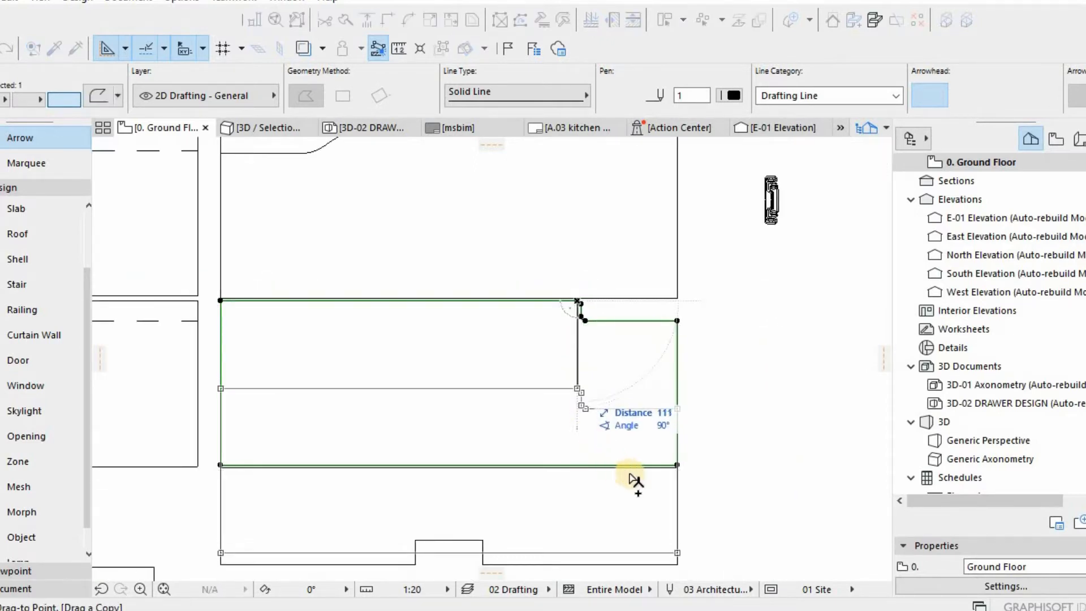
pyautogui.scroll(5, 545, 453)
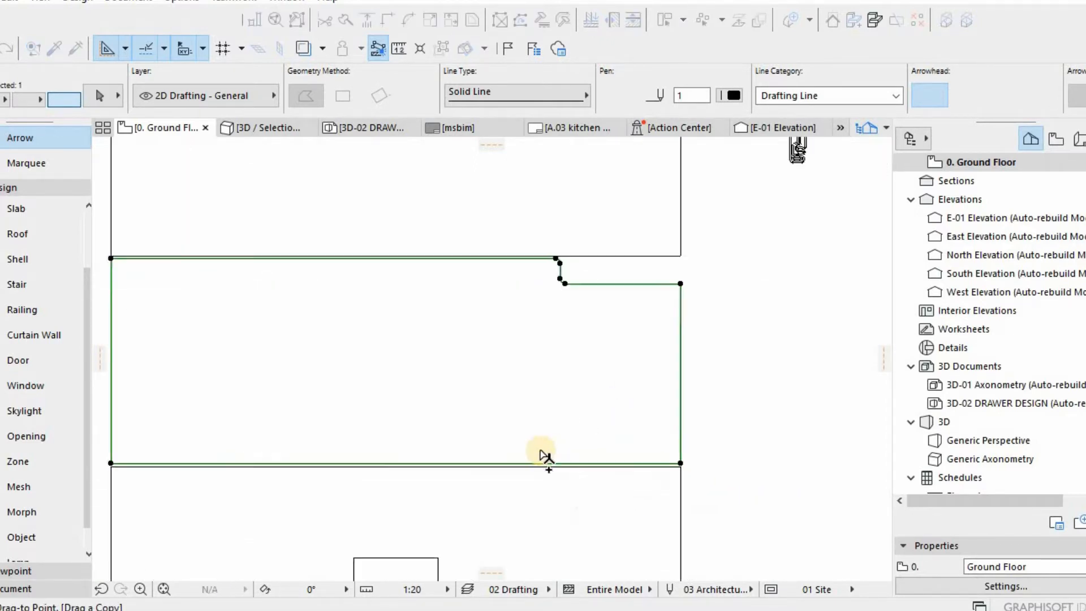
pyautogui.click(493, 465)
pyautogui.scroll(6, 493, 464)
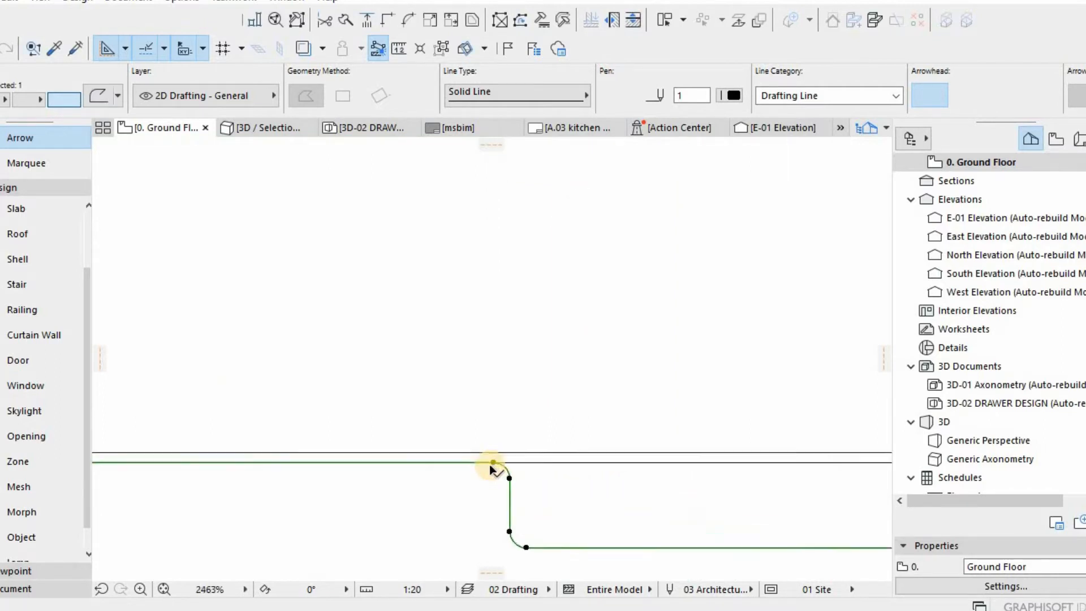
pyautogui.scroll(-6, 498, 413)
pyautogui.press('Escape')
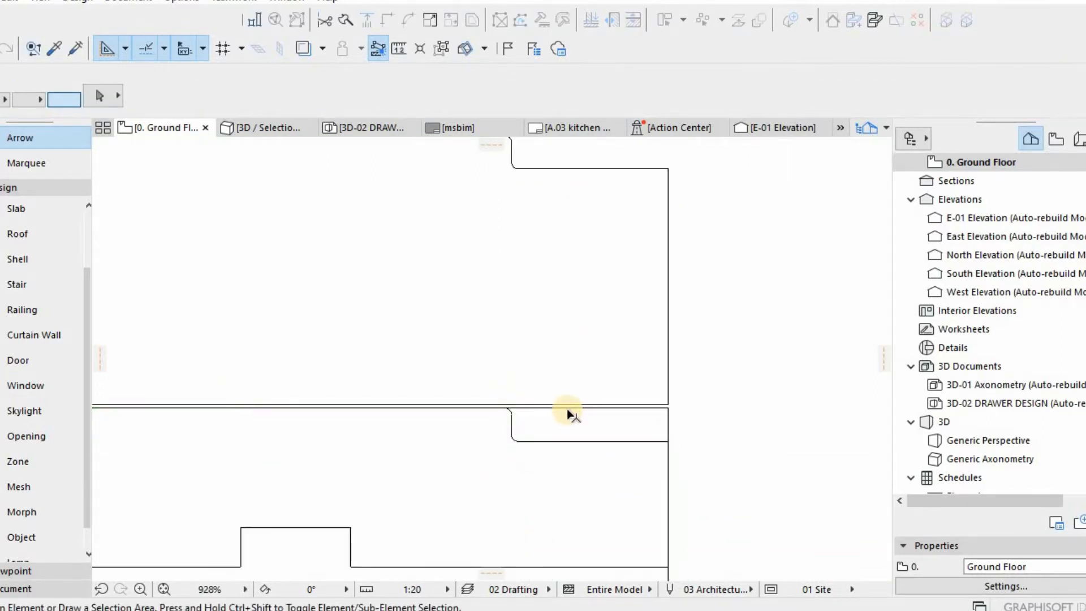
# Copy the two notched drawer front outlines together straight down, extending the stack to four outlines.
pyautogui.scroll(-3, 534, 356)
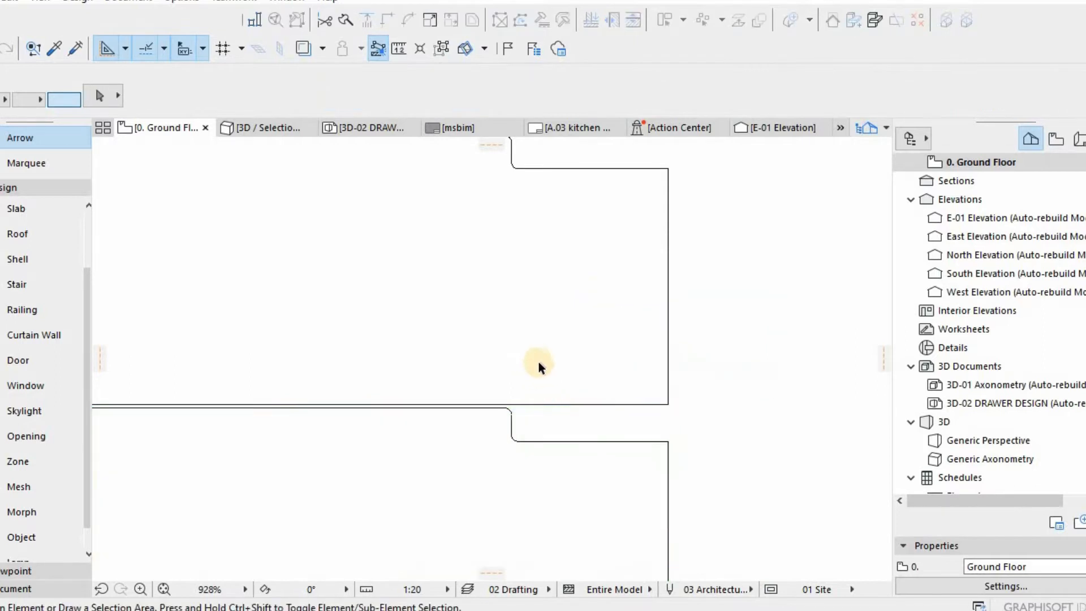
pyautogui.click(551, 394)
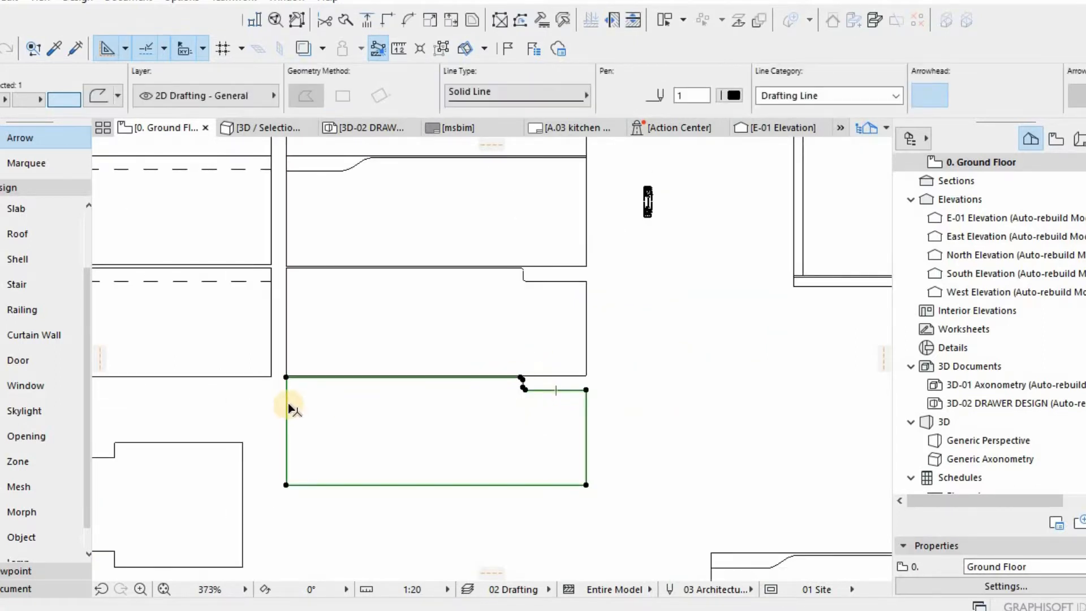
pyautogui.scroll(2, 289, 404)
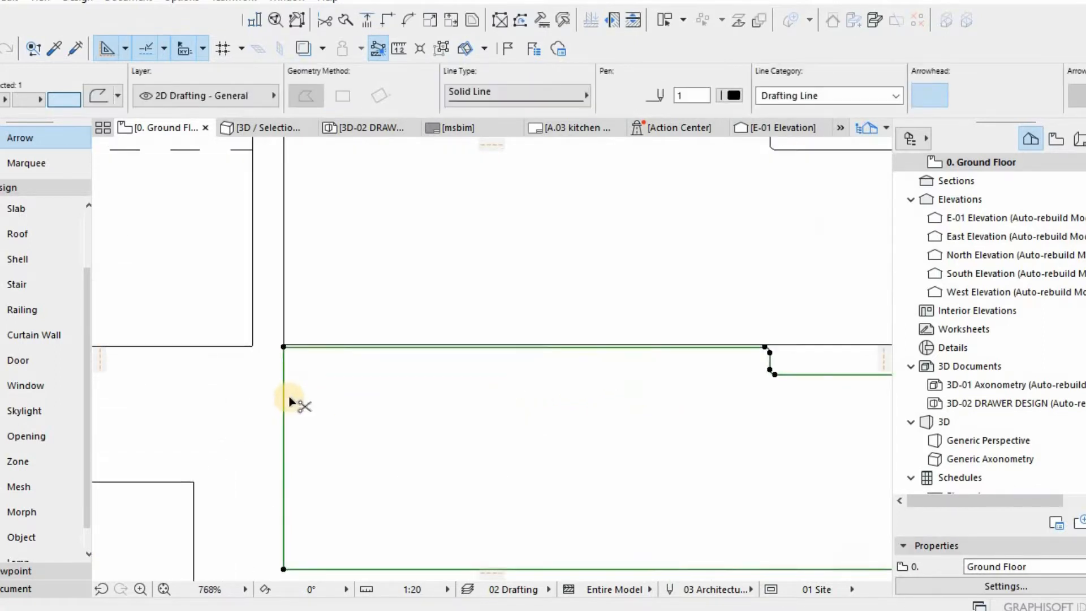
pyautogui.keyDown('shift'); pyautogui.click(325, 345); pyautogui.keyUp('shift')
pyautogui.scroll(-1, 331, 316)
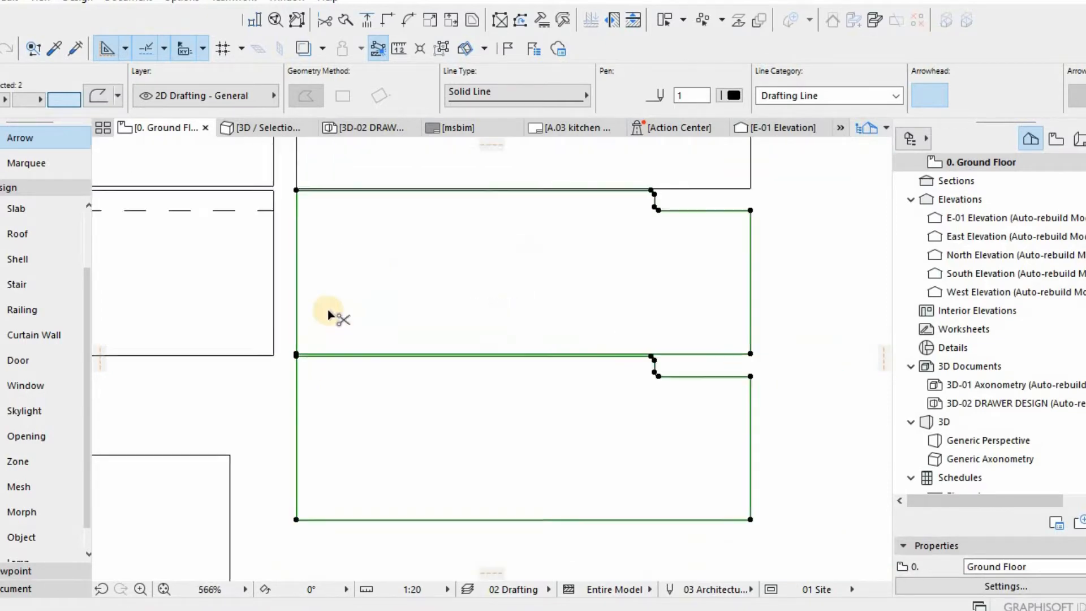
pyautogui.scroll(-1, 331, 315)
pyautogui.hotkey('ctrl', 'd')
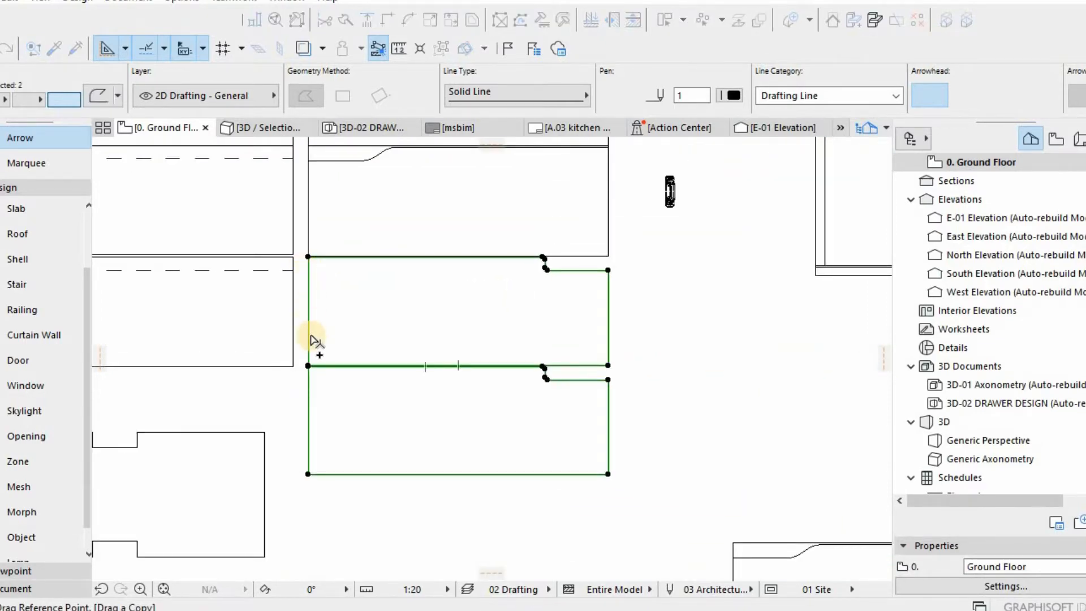
pyautogui.scroll(2, 308, 281)
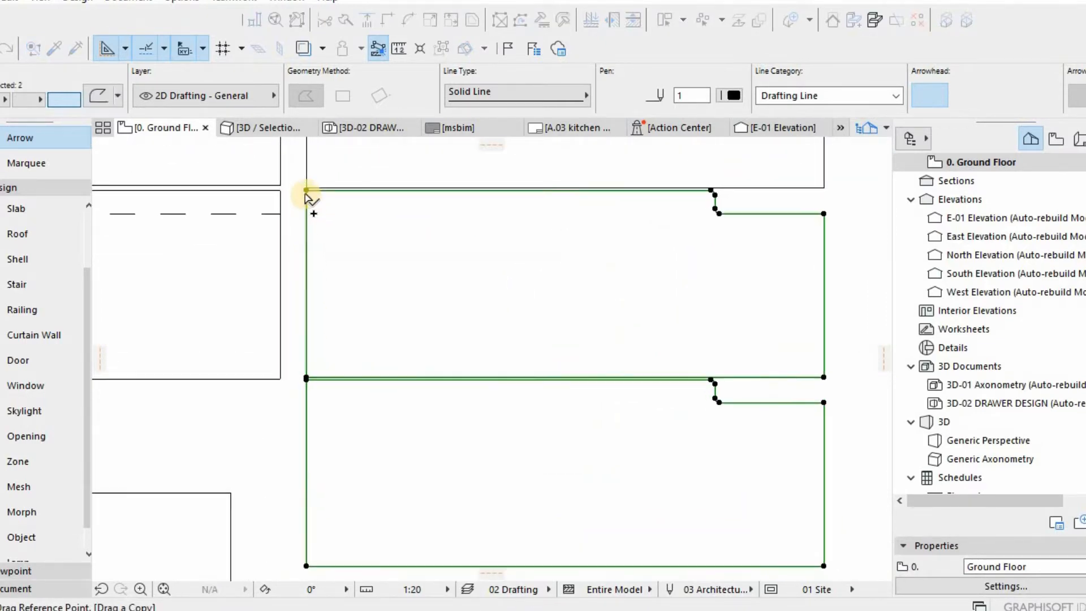
pyautogui.click(318, 263)
pyautogui.scroll(3, 311, 438)
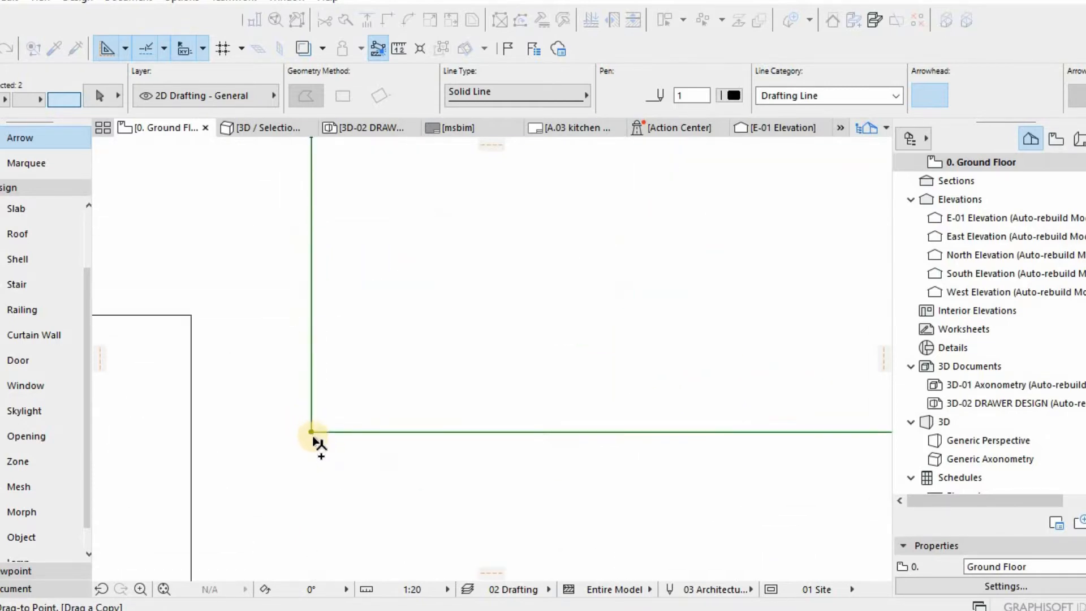
pyautogui.click(312, 435)
pyautogui.scroll(-3, 450, 388)
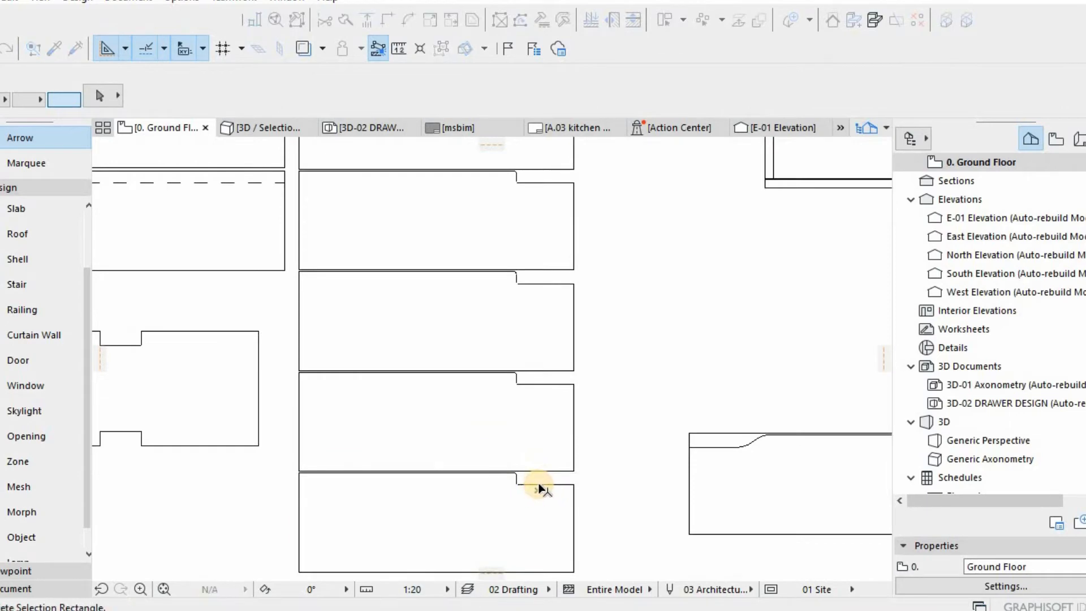
# Delete the two uppermost panels with the curved handle notches, together with their outline pieces.
pyautogui.click(478, 471)
pyautogui.scroll(-3, 516, 368)
pyautogui.press('Escape')
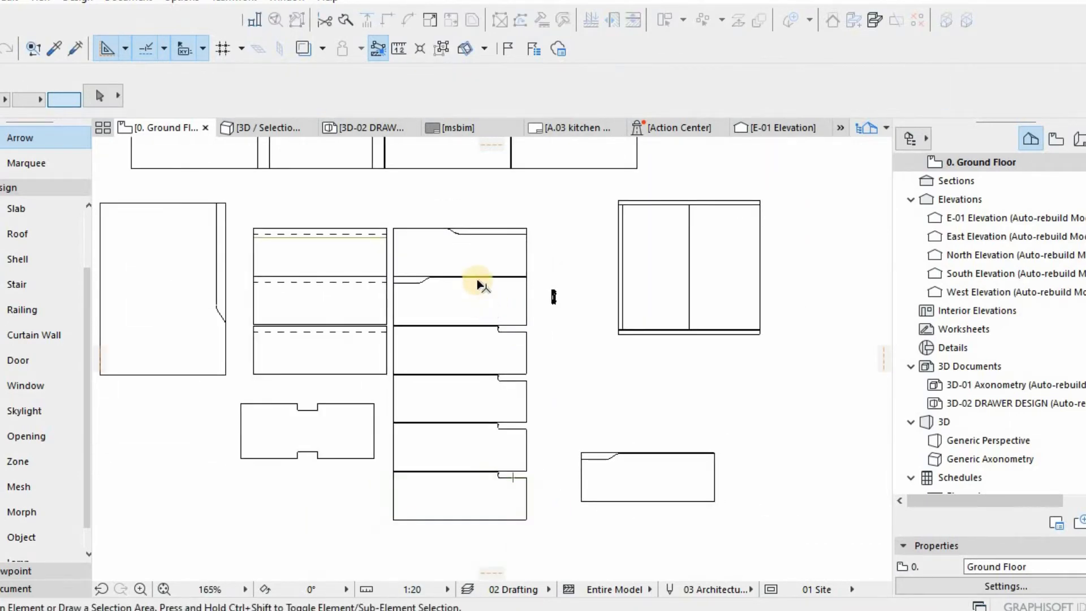
pyautogui.click(476, 278)
pyautogui.moveTo(546, 314); pyautogui.dragTo(440, 219)
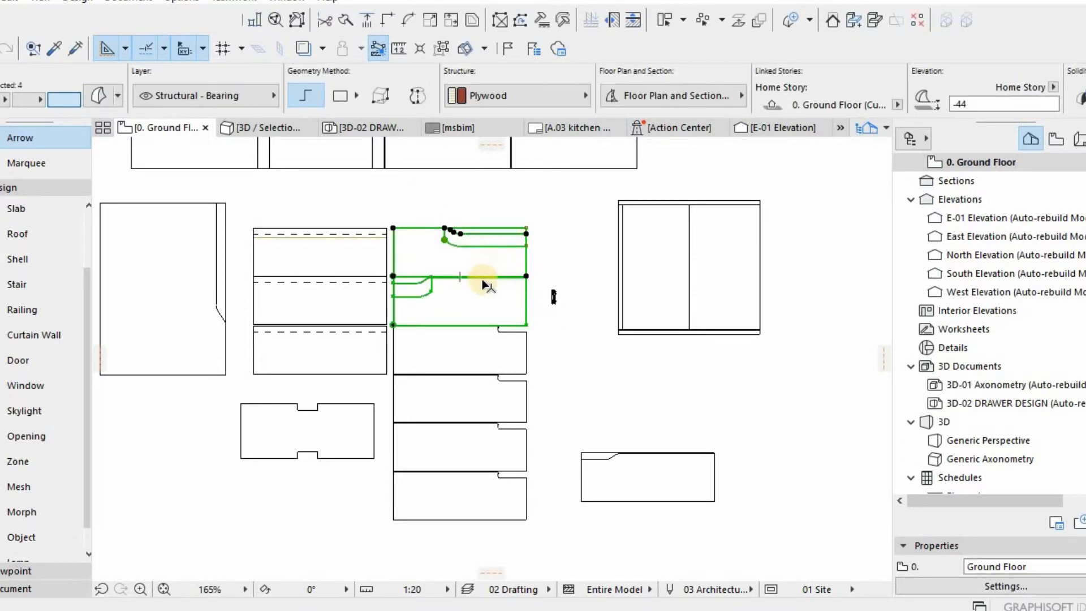
pyautogui.press('Delete')
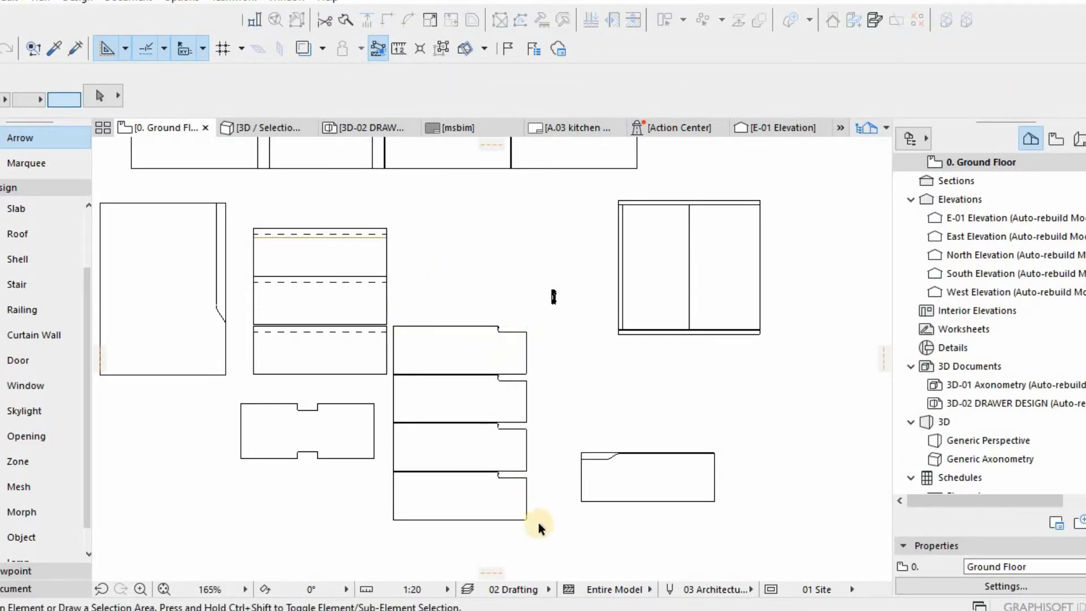
# Move the four notched outlines straight up by about 419, roughly level with the top of the neighbouring panel stack.
pyautogui.moveTo(450, 361); pyautogui.dragTo(458, 333)
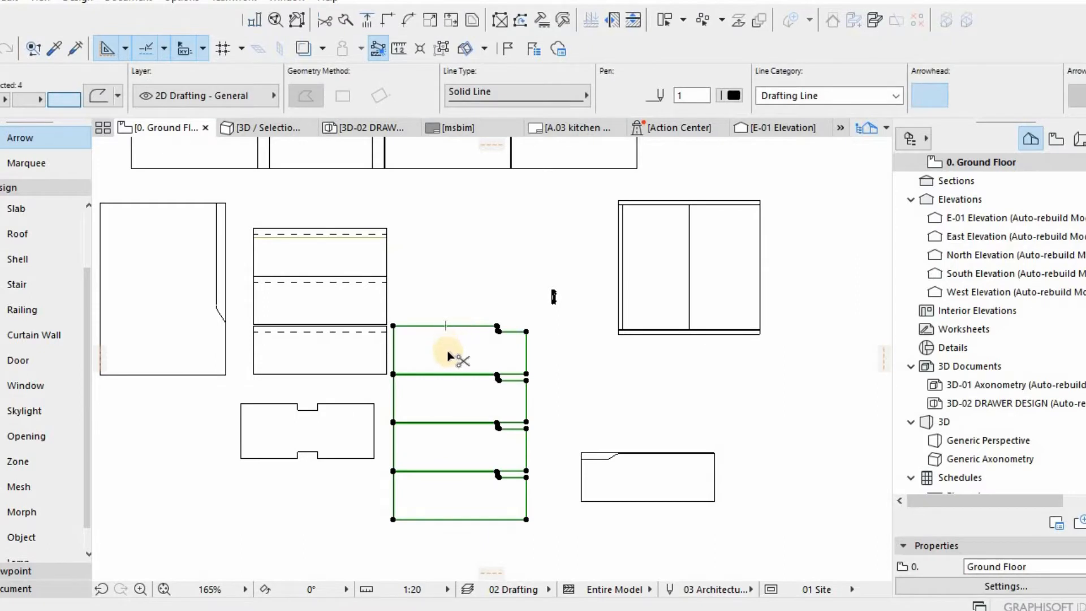
pyautogui.hotkey('ctrl', 'd')
pyautogui.click(448, 351)
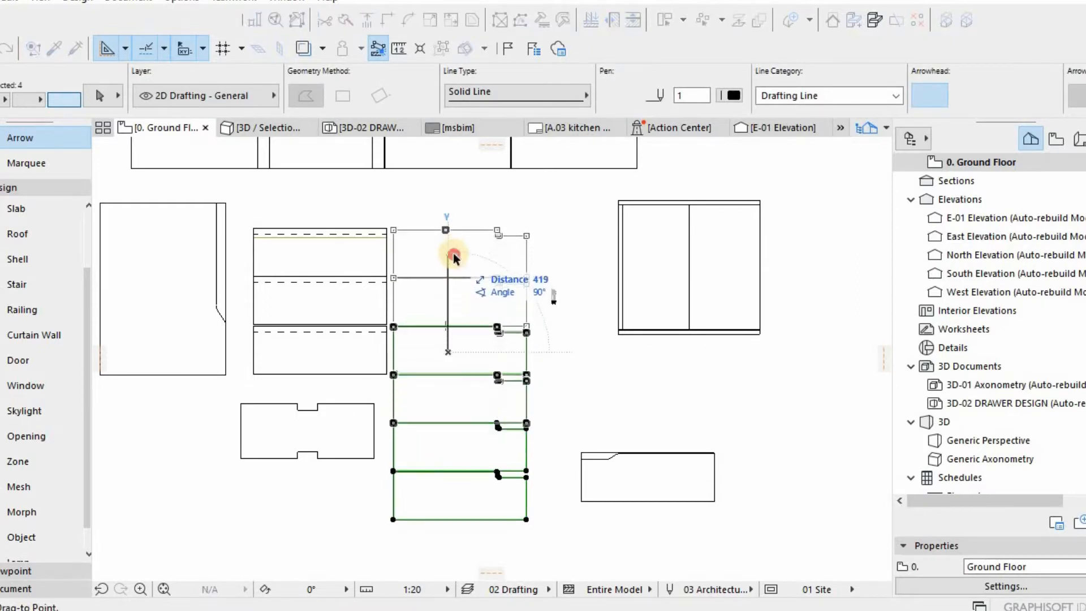
pyautogui.click(451, 255)
pyautogui.click(429, 257)
pyautogui.scroll(1, 477, 243)
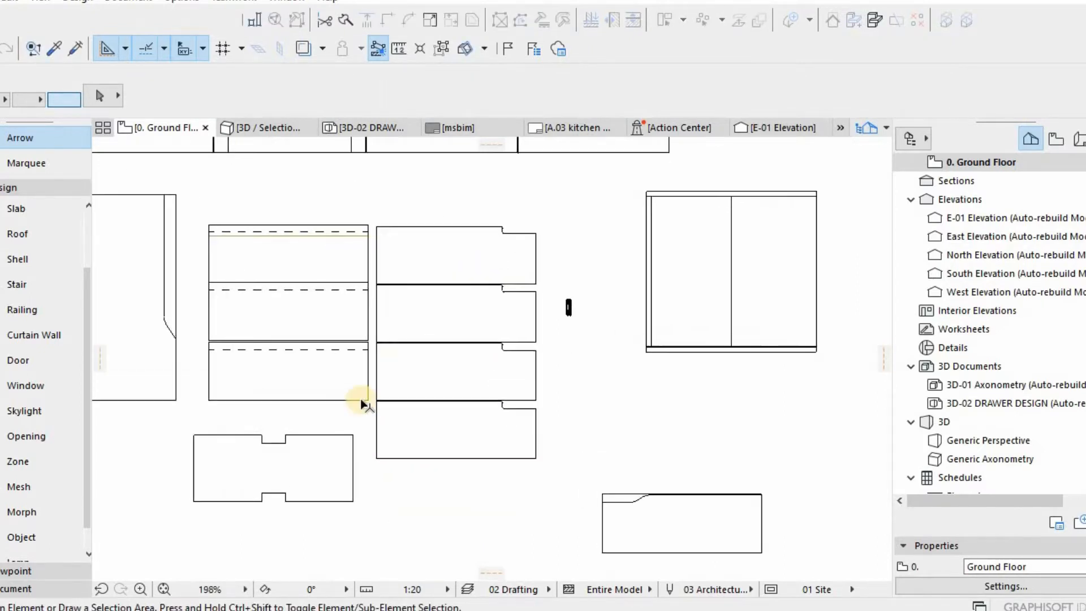
pyautogui.keyDown('alt'); pyautogui.click(344, 460); pyautogui.keyUp('alt')
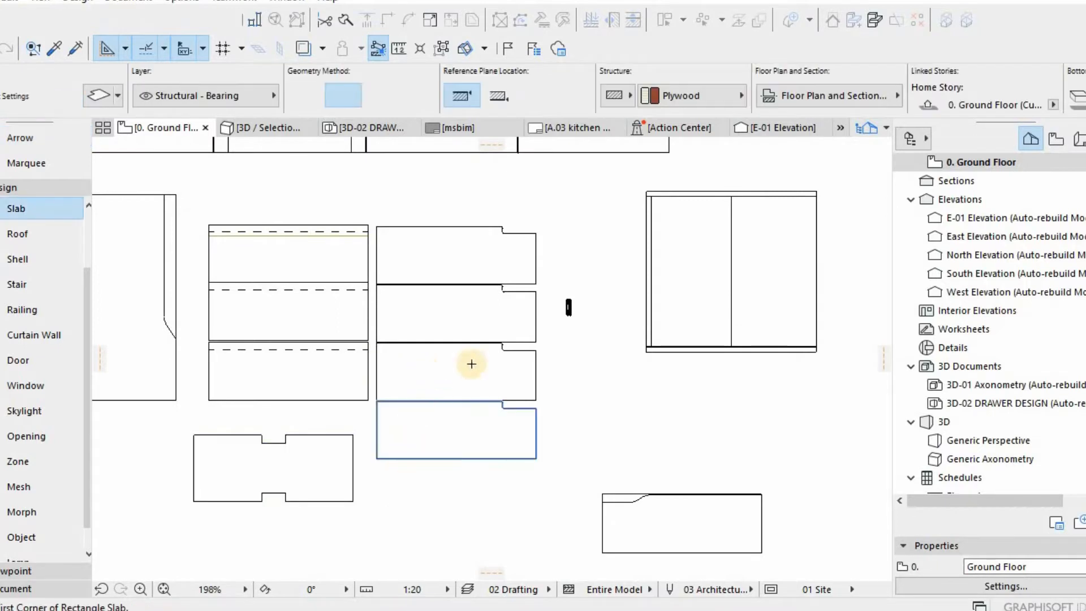
pyautogui.scroll(2, 539, 353)
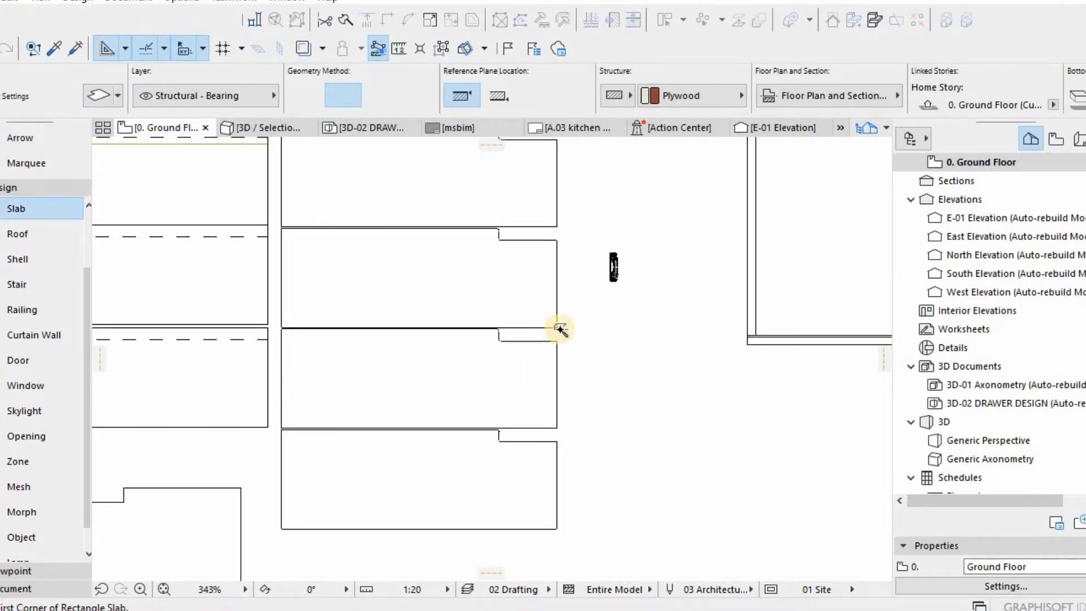
pyautogui.scroll(-1, 538, 223)
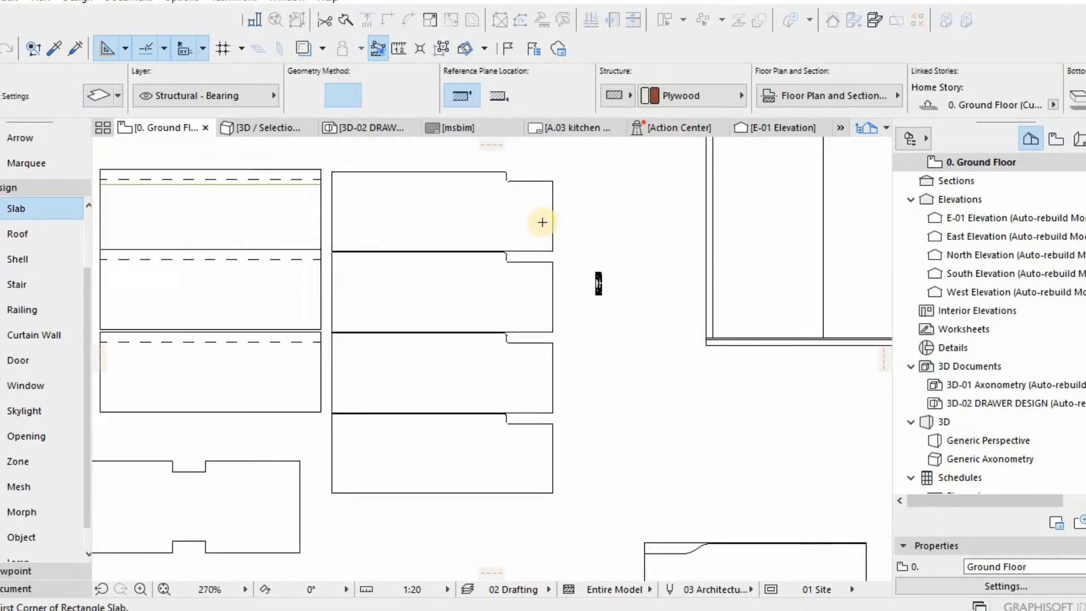
pyautogui.scroll(2, 543, 216)
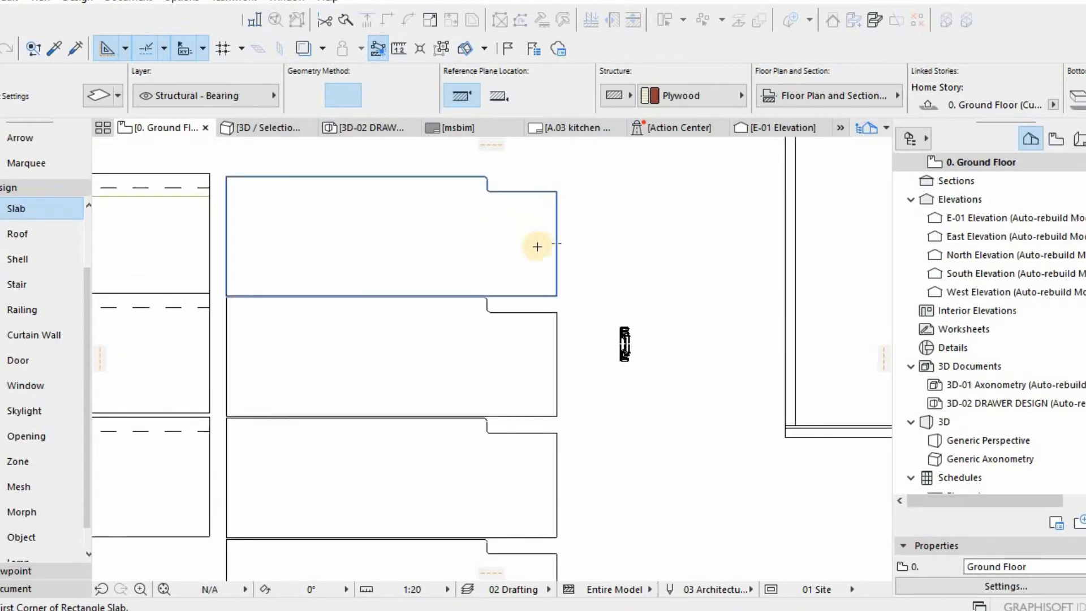
pyautogui.scroll(-3, 534, 287)
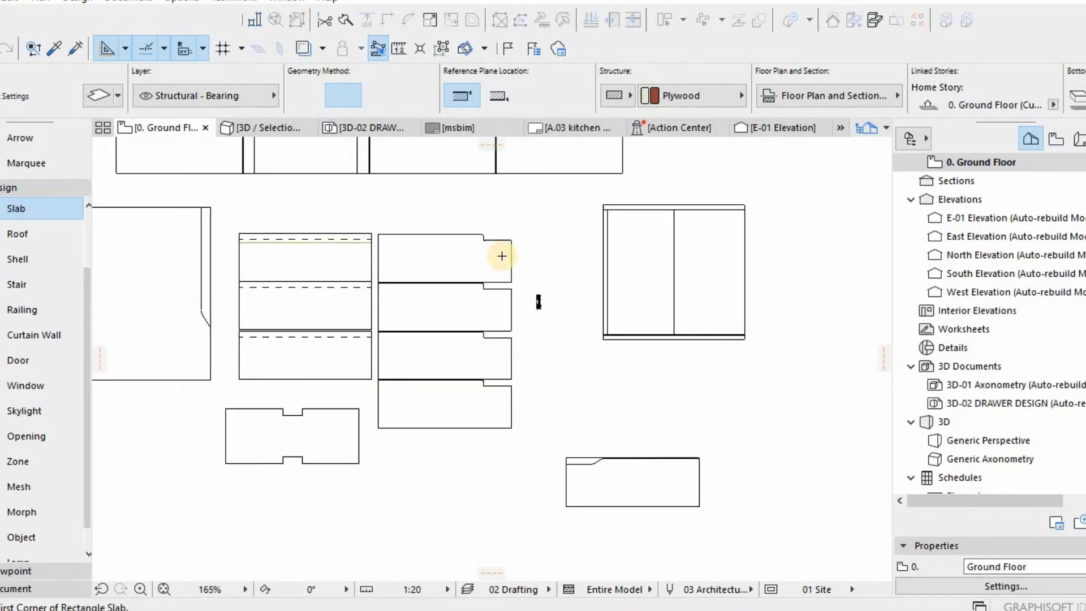
pyautogui.scroll(2, 480, 240)
pyautogui.press('Escape')
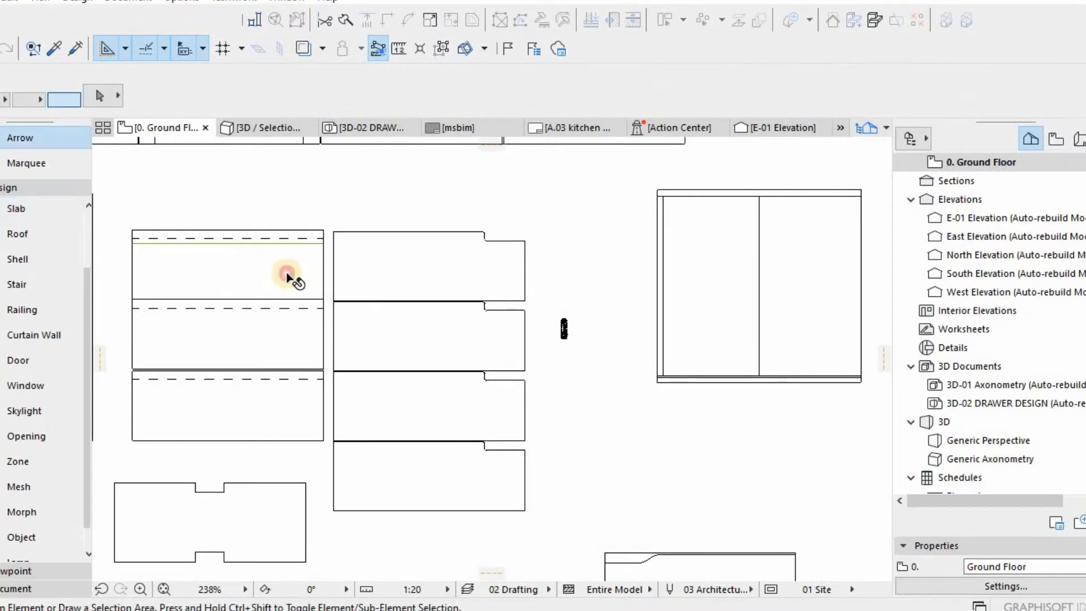
pyautogui.click(285, 274)
pyautogui.press('Escape')
# Draw a rectangular plywood slab over the uppermost notched outline, using the settings of the existing panel with two square notches.
pyautogui.keyDown('alt'); pyautogui.click(289, 497); pyautogui.keyUp('alt')
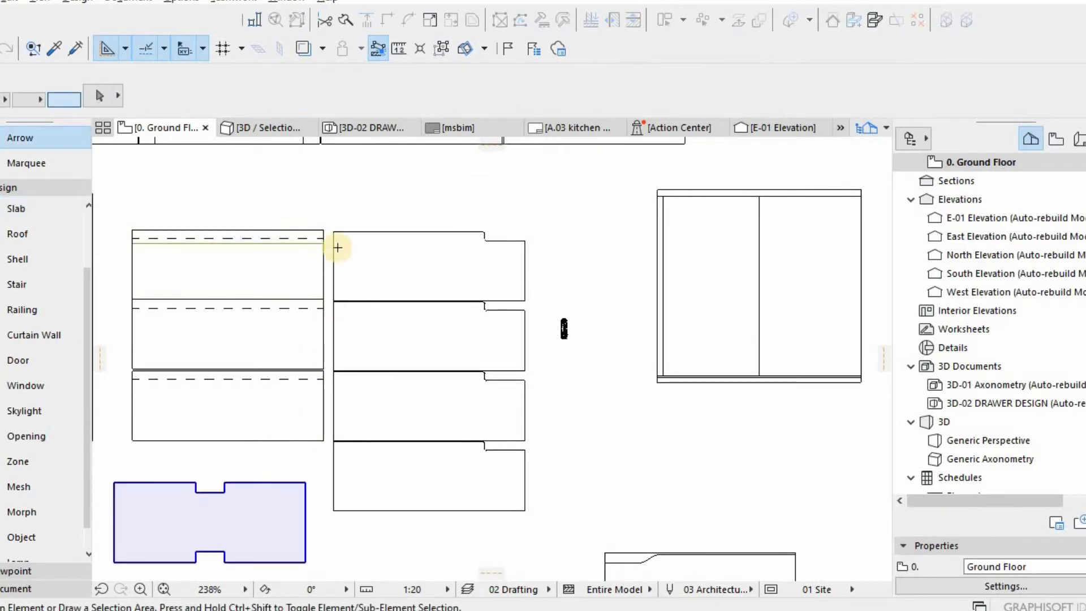
pyautogui.scroll(2, 337, 230)
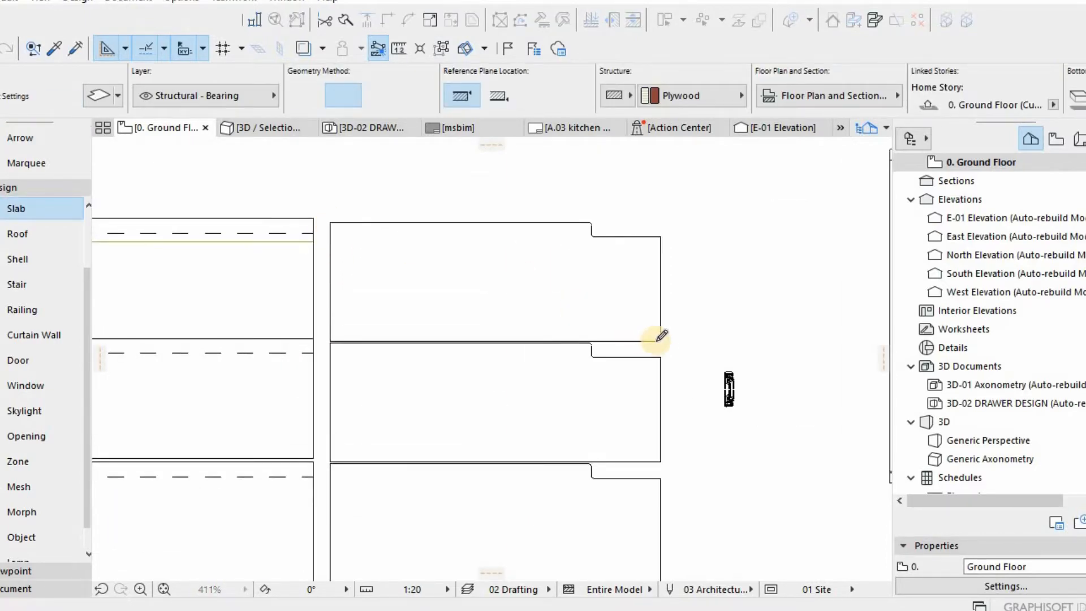
pyautogui.click(330, 222)
pyautogui.click(656, 338)
pyautogui.press('Escape')
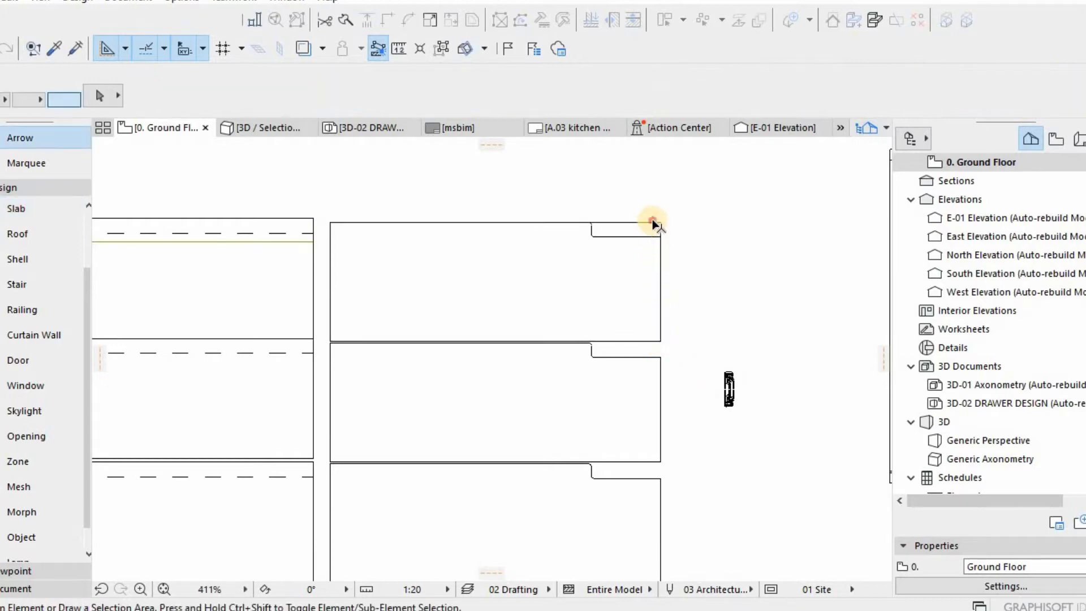
# Copy the rectangular plywood slab down onto the second notched outline.
pyautogui.click(653, 223)
pyautogui.hotkey('ctrl', 'd')
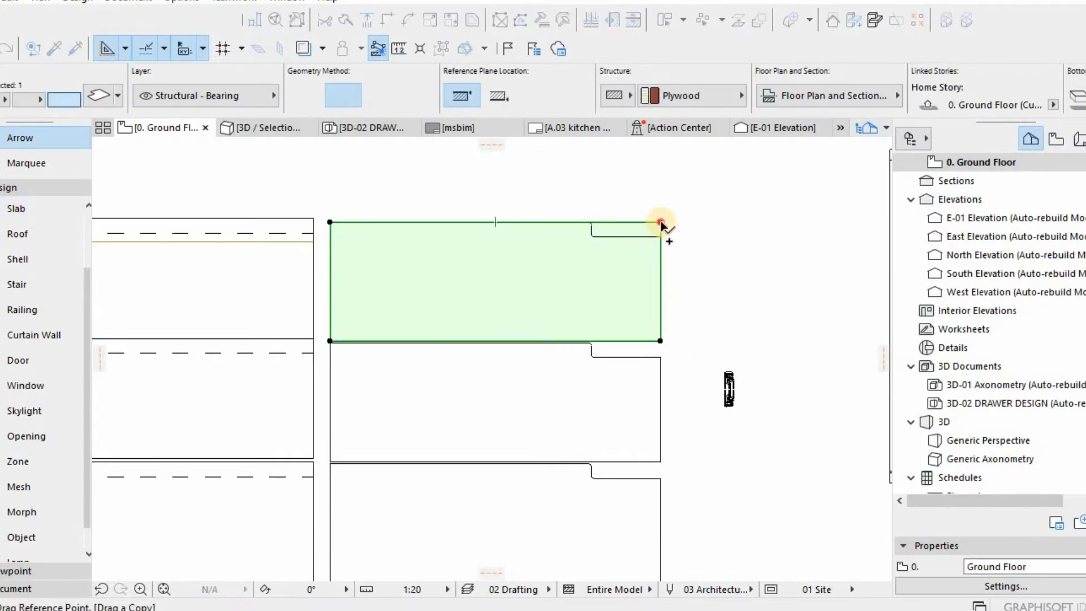
pyautogui.scroll(3, 655, 364)
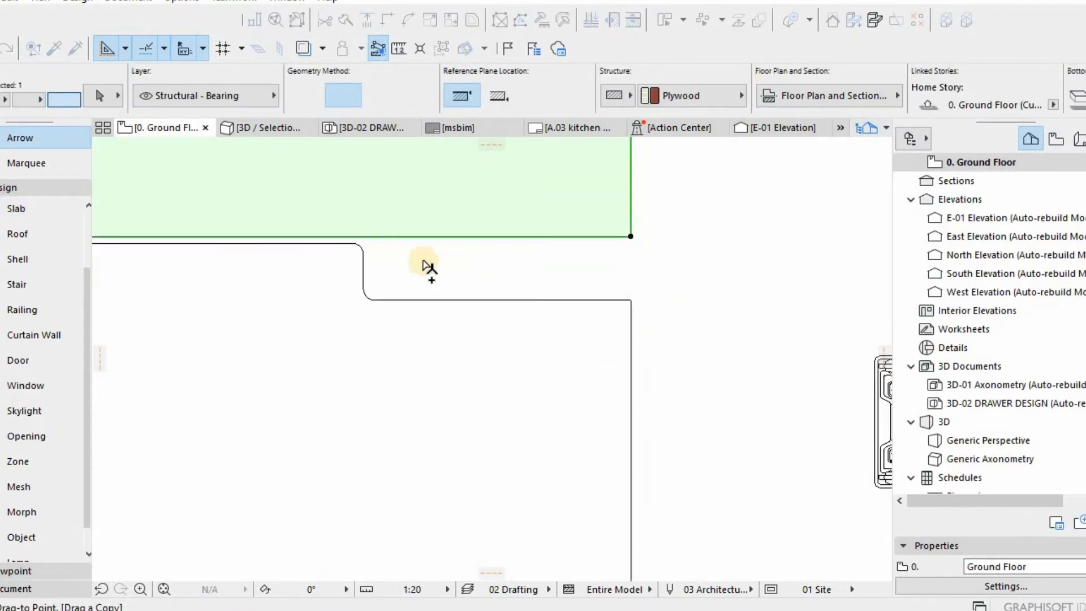
pyautogui.click(352, 244)
pyautogui.scroll(-6, 606, 265)
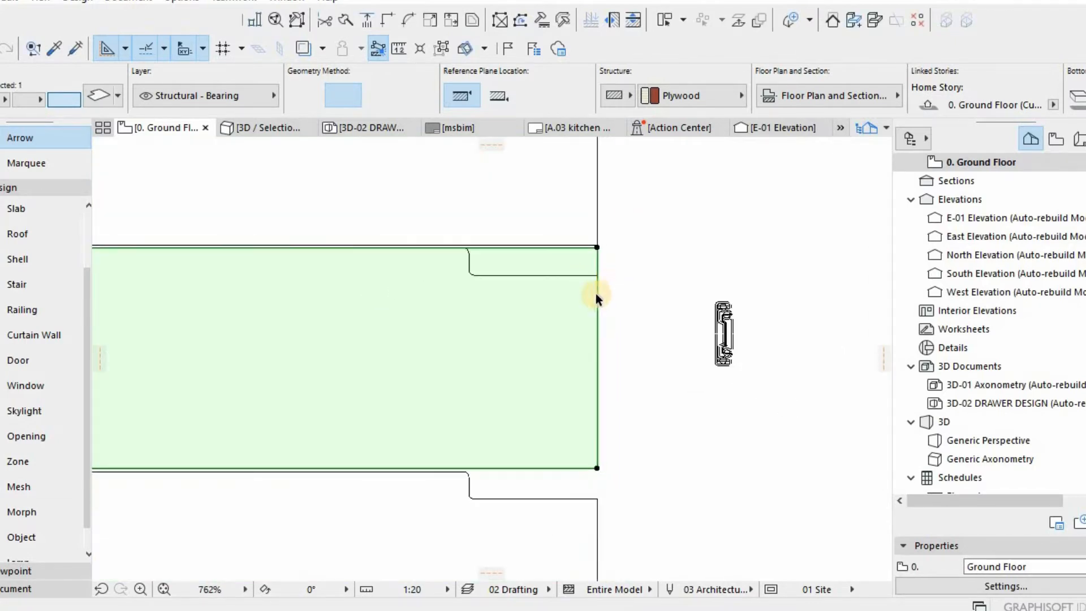
# Copy the second slab straight down onto the third notched outline, aligning their upper left corners.
pyautogui.hotkey('ctrl', 'd')
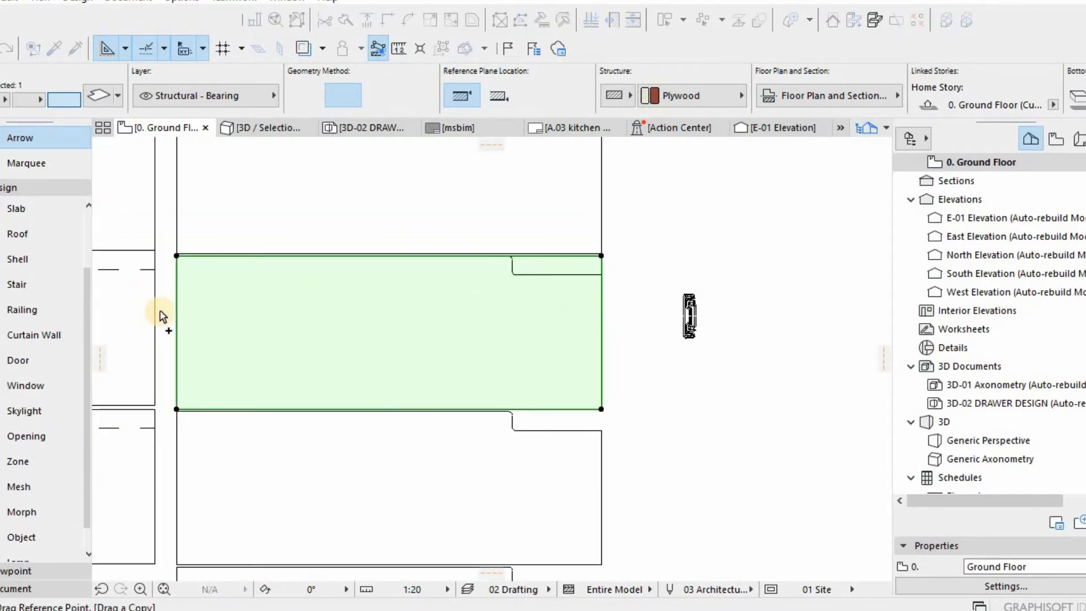
pyautogui.scroll(3, 173, 245)
pyautogui.click(188, 216)
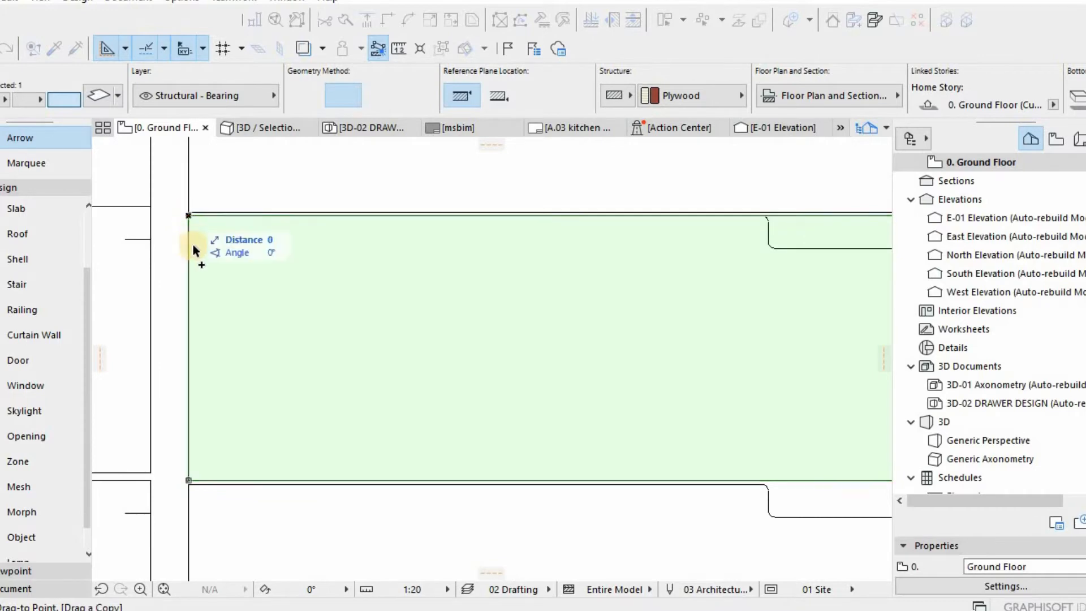
pyautogui.scroll(2, 190, 410)
pyautogui.scroll(1, 191, 407)
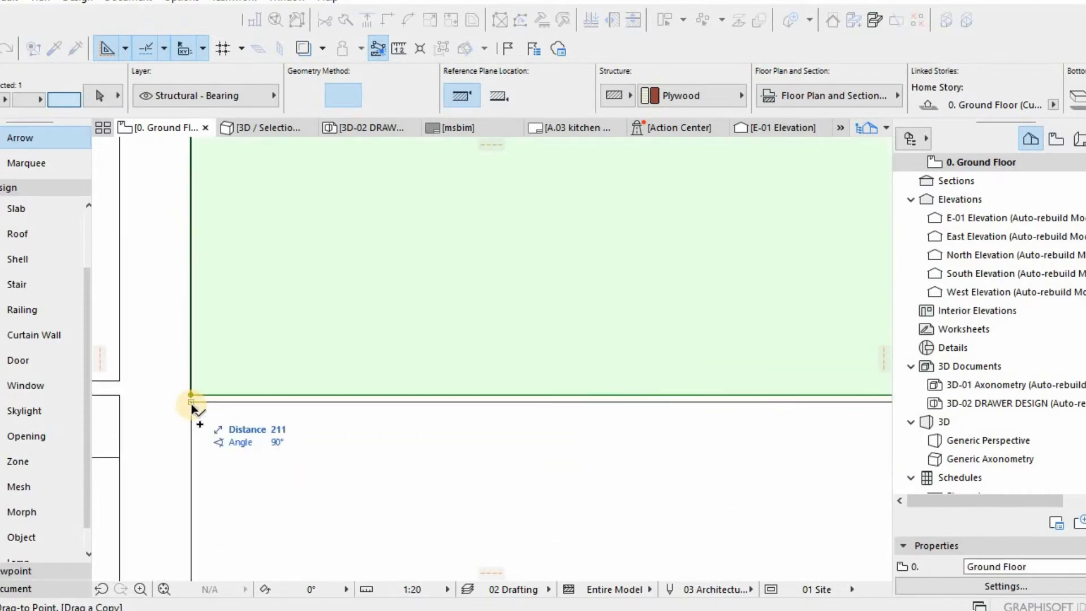
pyautogui.scroll(-5, 276, 304)
pyautogui.click(296, 376)
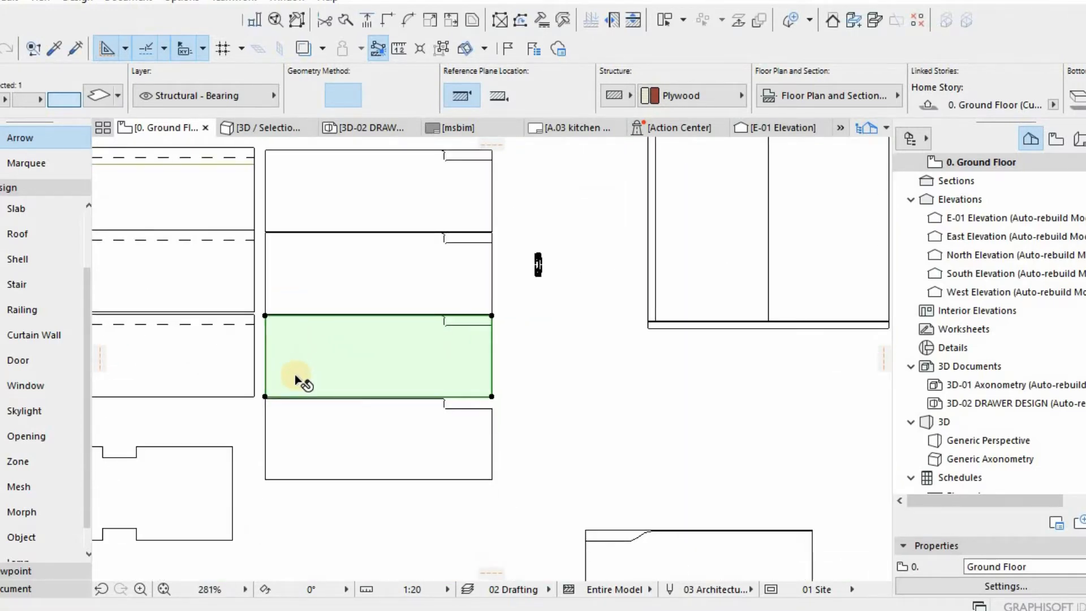
# Copy the third slab straight down onto the lowest notched outline and clear the selection.
pyautogui.hotkey('ctrl', 'shift', 'd')
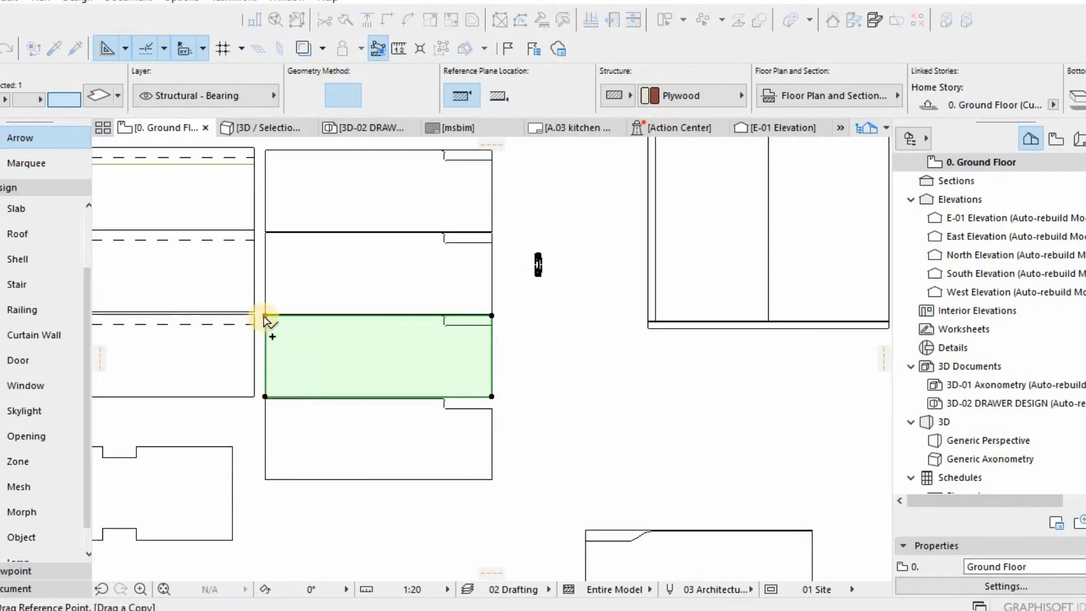
pyautogui.scroll(3, 267, 410)
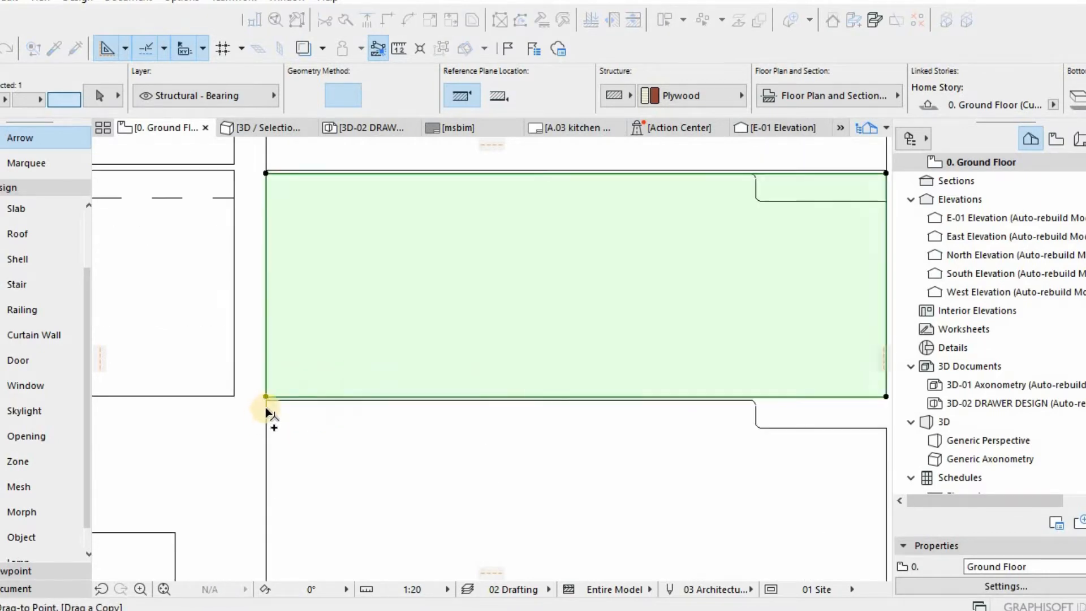
pyautogui.click(312, 326)
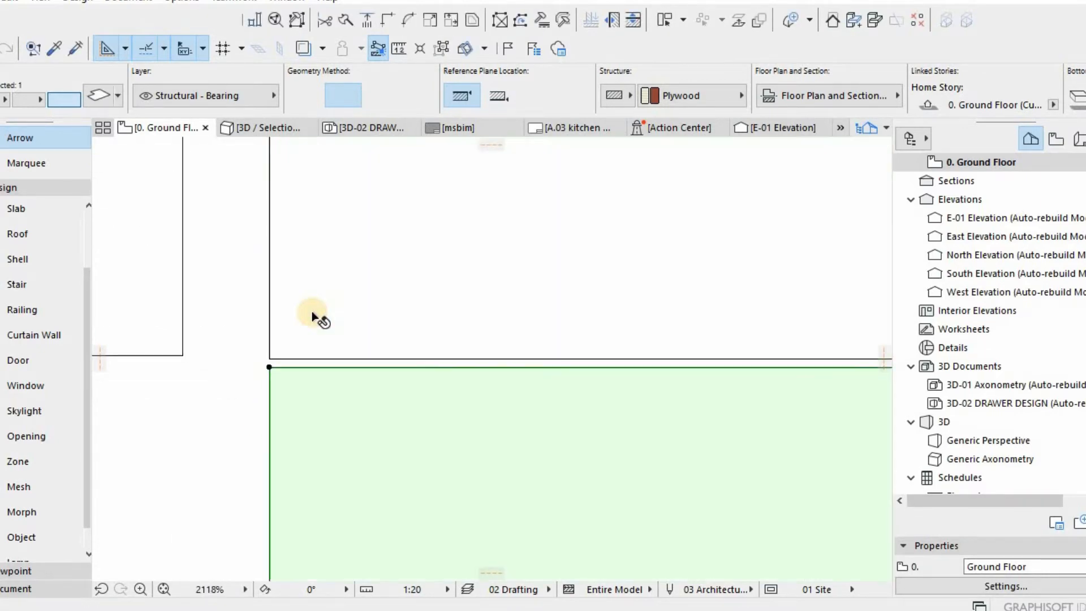
pyautogui.scroll(-4, 347, 347)
pyautogui.scroll(-3, 345, 342)
pyautogui.press('Escape')
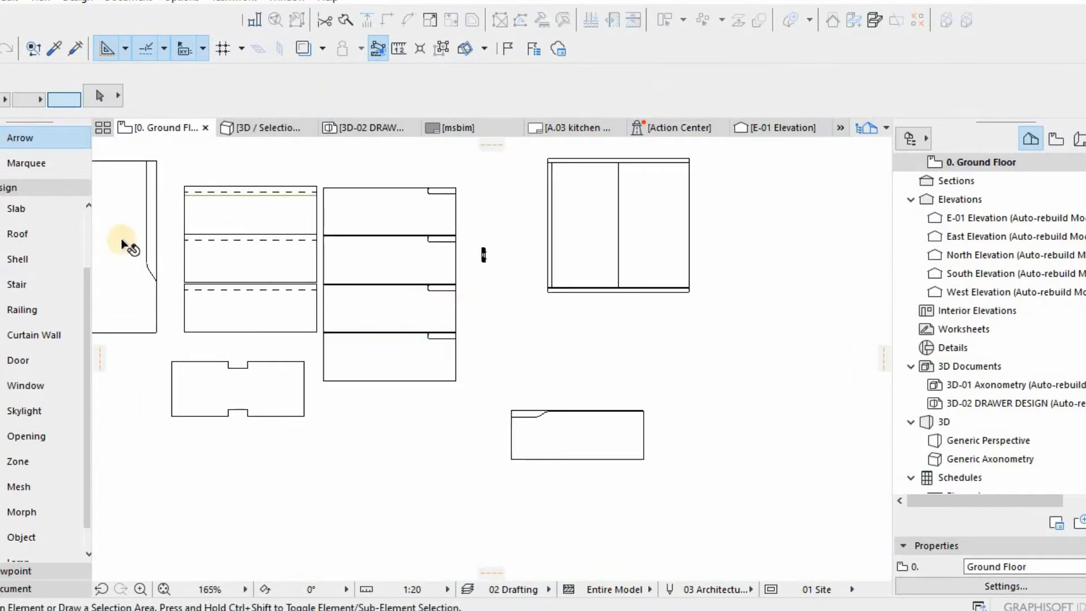
# Enclose the column of four notched drawer panels in a marquee and show only that area in 3D.
pyautogui.click(63, 173)
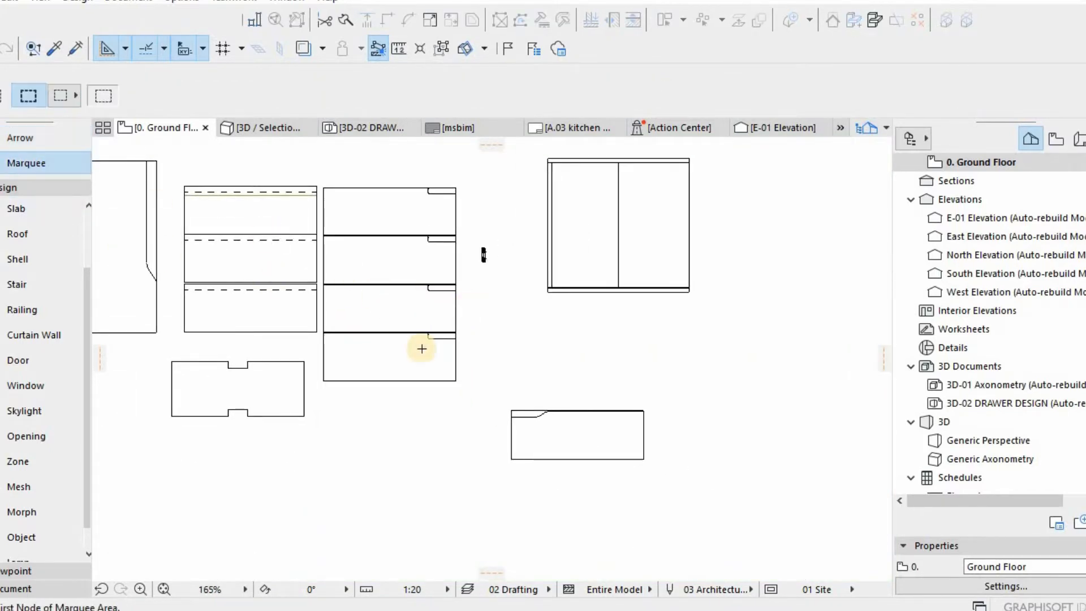
pyautogui.click(463, 388)
pyautogui.scroll(4, 319, 180)
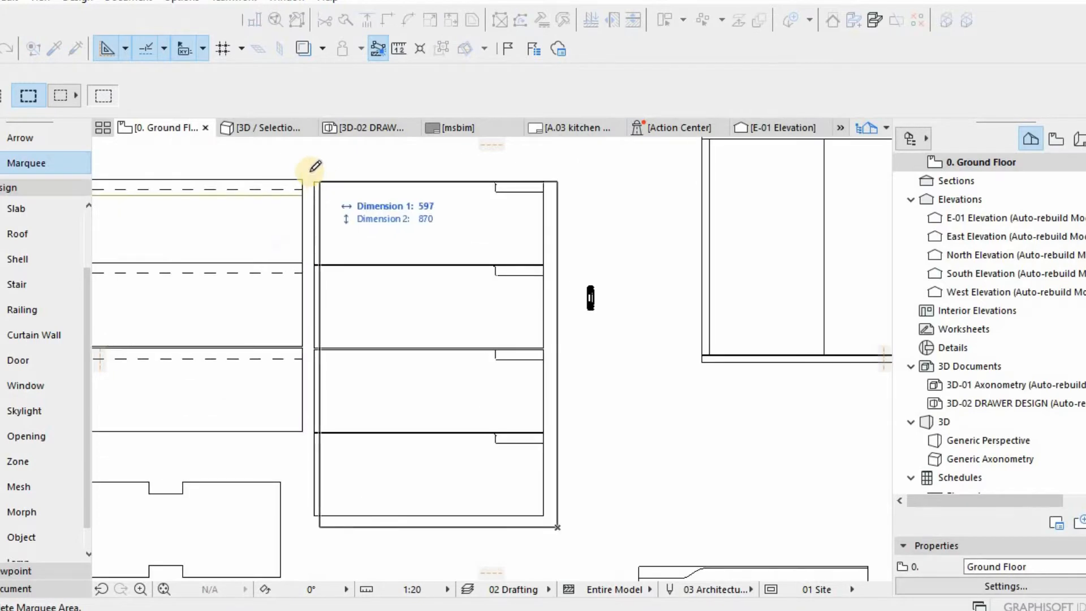
pyautogui.click(310, 177)
pyautogui.press('F5')
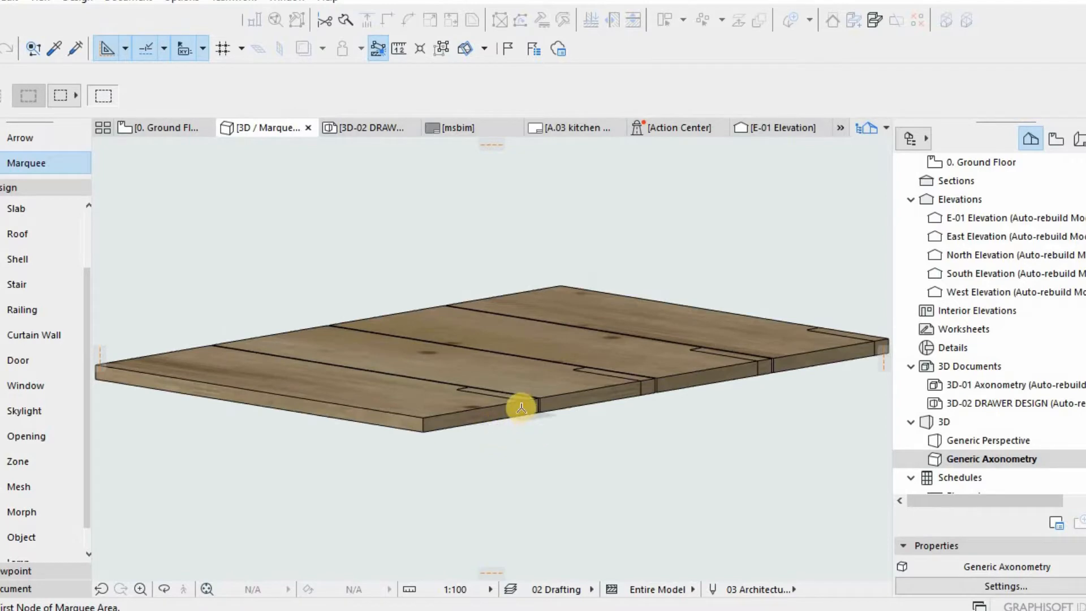
pyautogui.scroll(2, 523, 405)
pyautogui.press('Escape')
# Select the three nearest rectangular plywood slabs overlapping the notched panels, leaving the notched panels unselected.
pyautogui.click(539, 403)
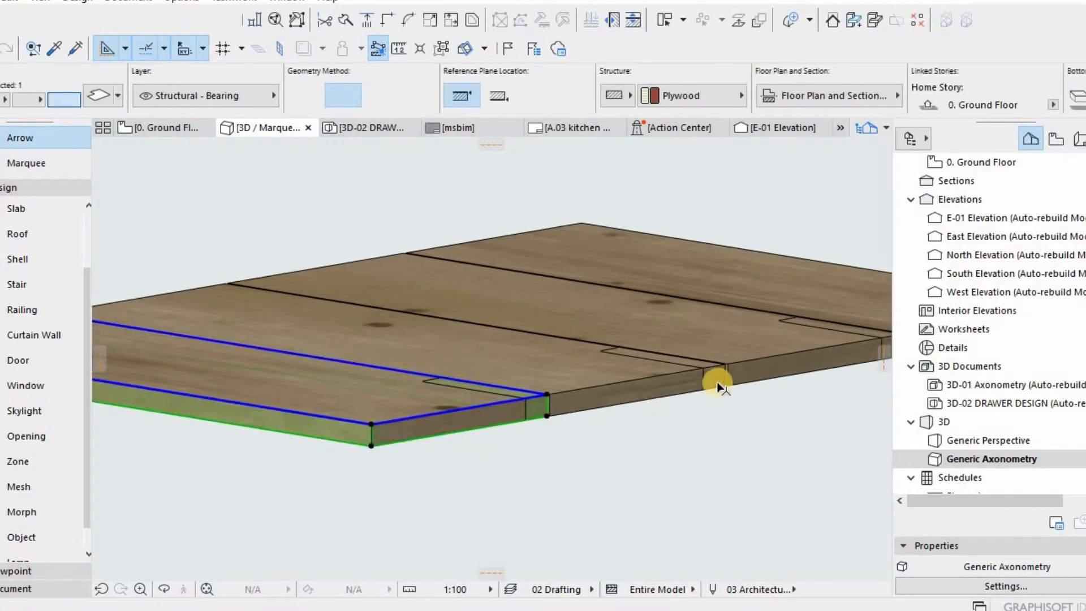
pyautogui.keyDown('shift'); pyautogui.click(718, 378); pyautogui.keyUp('shift')
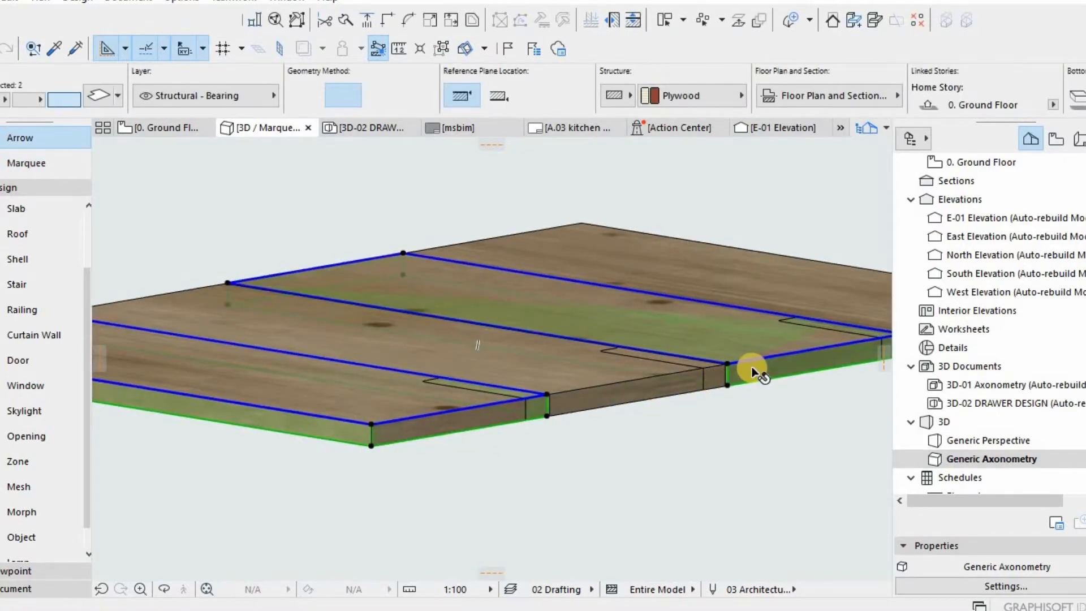
pyautogui.keyDown('shift'); pyautogui.click(717, 376); pyautogui.keyUp('shift')
pyautogui.keyDown('shift'); pyautogui.click(624, 381); pyautogui.keyUp('shift')
pyautogui.scroll(-2, 398, 380)
pyautogui.scroll(2, 755, 358)
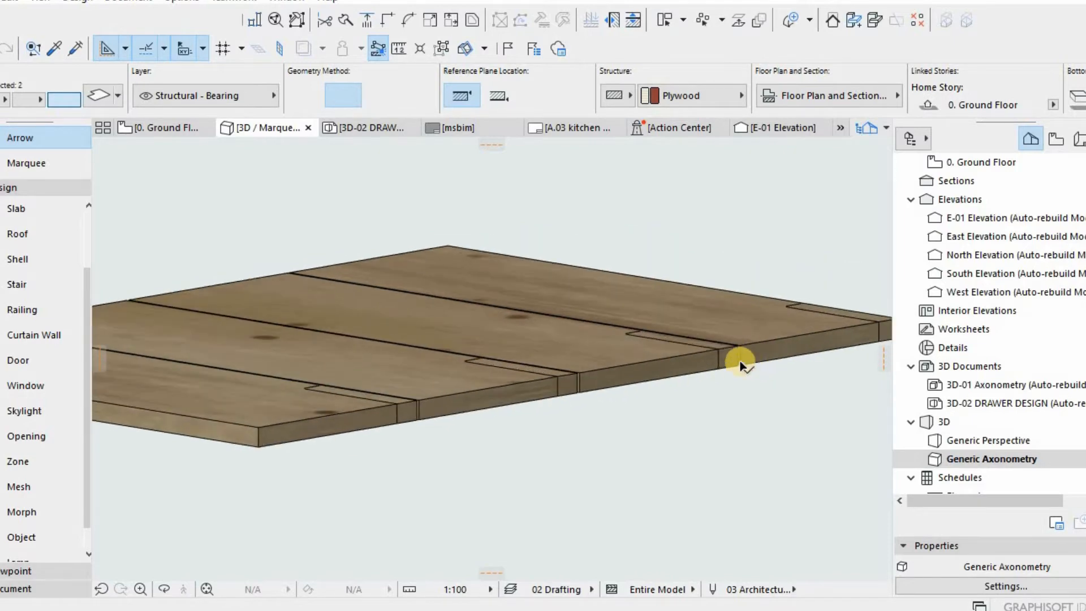
pyautogui.keyDown('shift'); pyautogui.click(625, 368); pyautogui.keyUp('shift')
pyautogui.hotkey('ctrl', 'd')
pyautogui.click(735, 358)
pyautogui.scroll(-1, 527, 382)
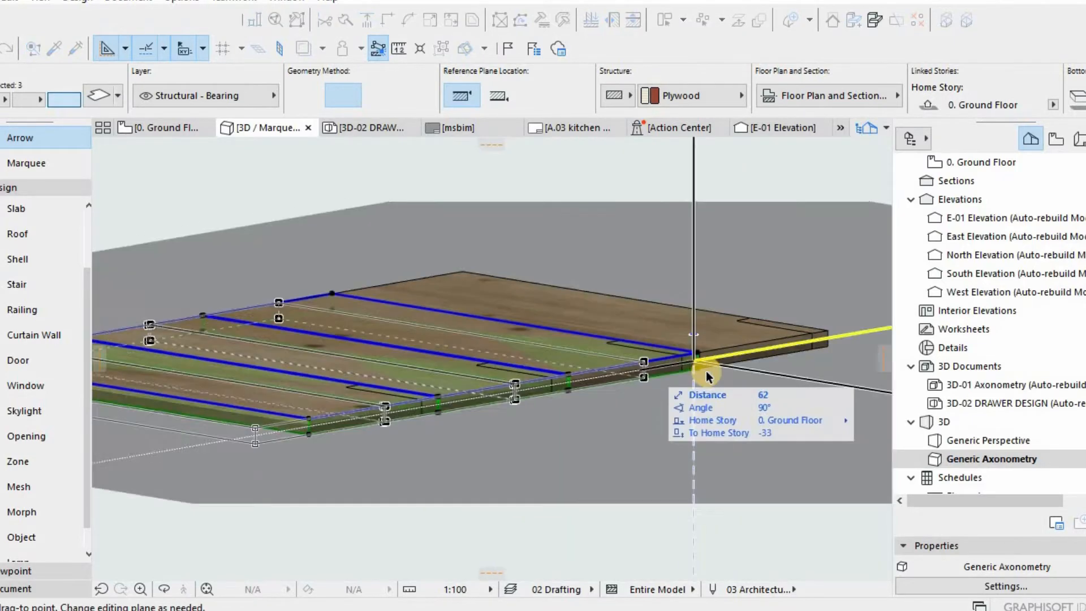
pyautogui.press('Escape')
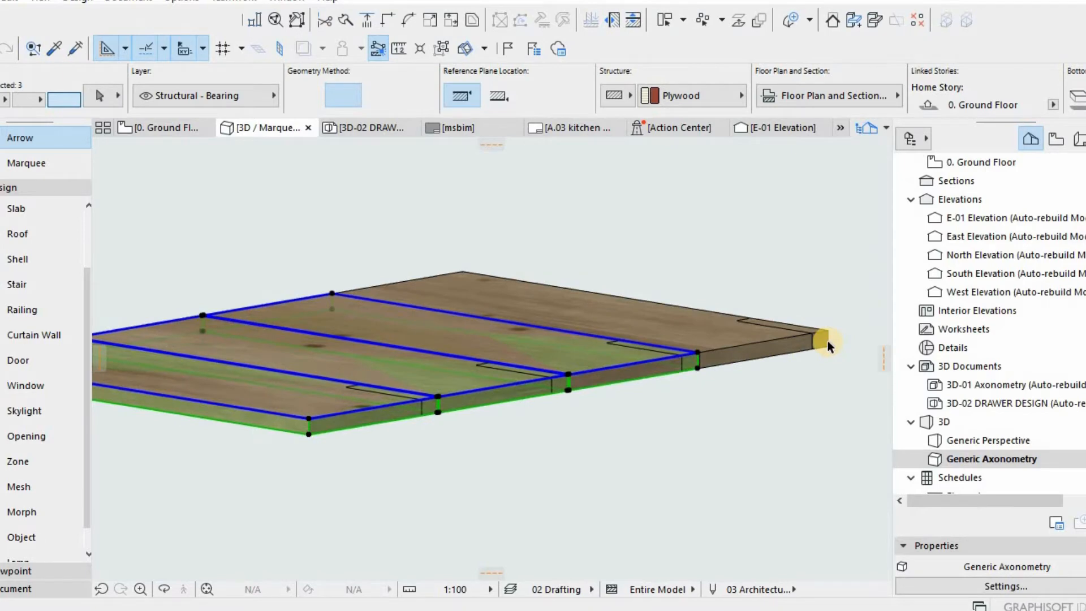
# Add the farthest rectangular slab to the selection and move all four straight down by one slab thickness beneath the notched panels.
pyautogui.keyDown('shift'); pyautogui.click(827, 341); pyautogui.keyUp('shift')
pyautogui.scroll(2, 359, 432)
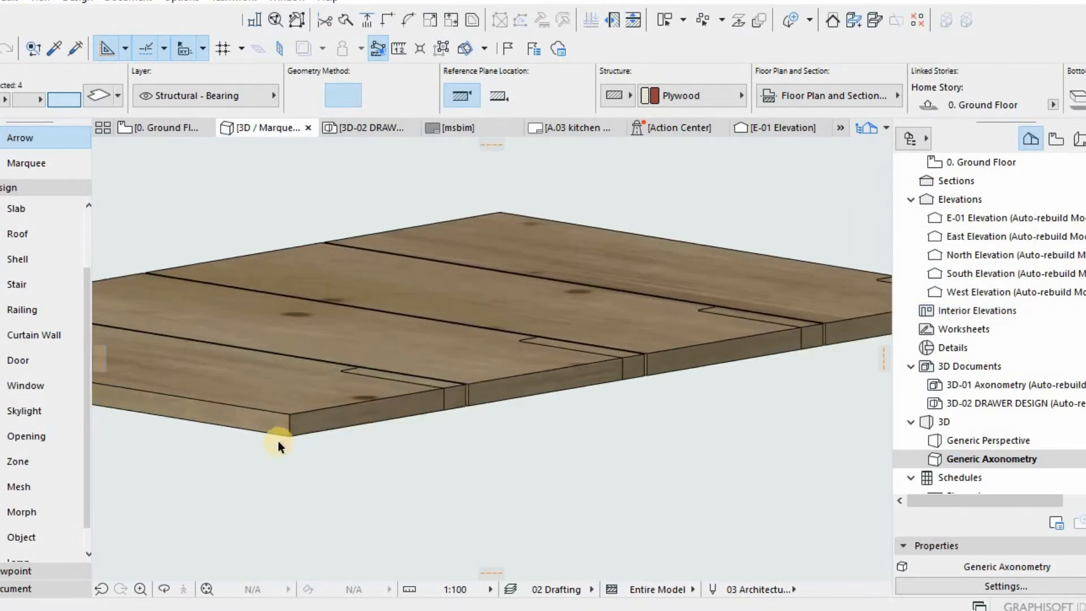
pyautogui.hotkey('ctrl', 'd')
pyautogui.click(295, 429)
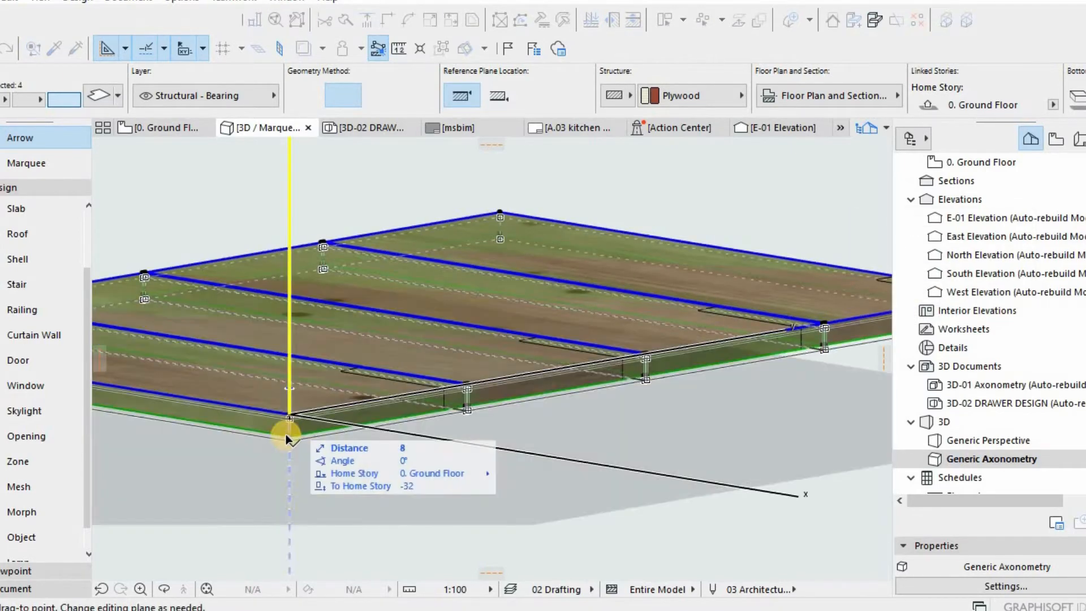
pyautogui.click(284, 442)
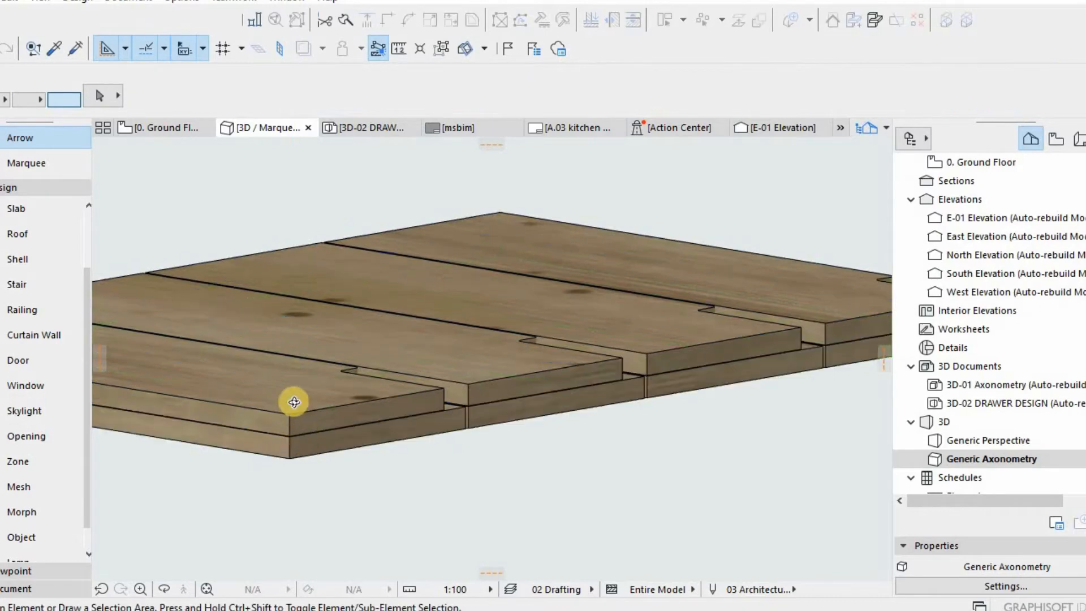
# Select all eight stacked slabs that make up the notched drawer front set.
pyautogui.moveTo(398, 528); pyautogui.dragTo(611, 375)
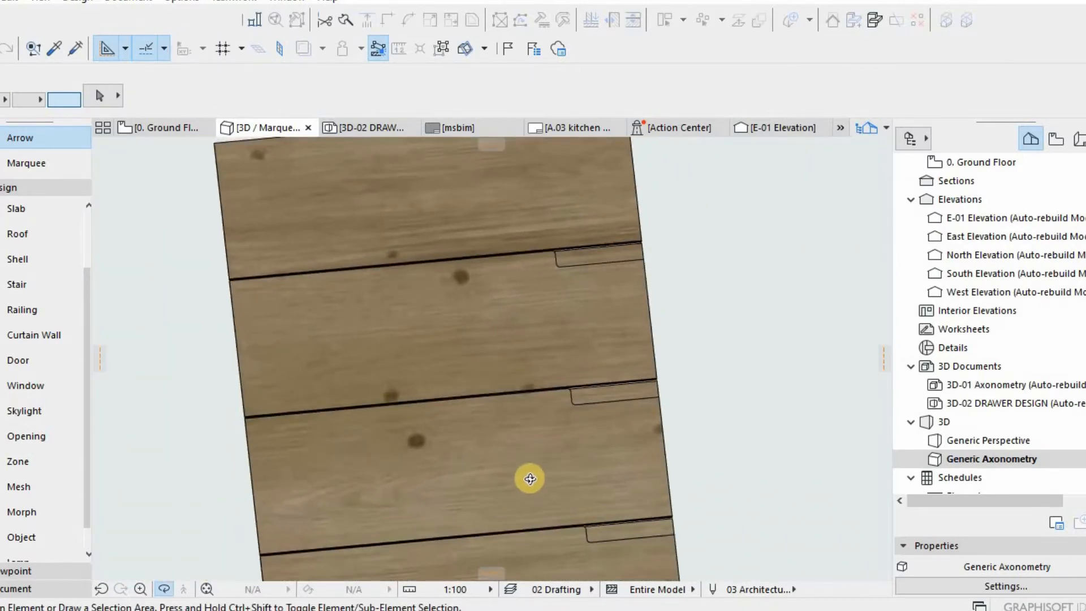
pyautogui.scroll(-3, 529, 416)
pyautogui.moveTo(529, 416); pyautogui.dragTo(456, 329)
pyautogui.scroll(-4, 456, 329)
pyautogui.press('Escape')
pyautogui.moveTo(553, 480); pyautogui.dragTo(326, 199)
pyautogui.click(213, 192)
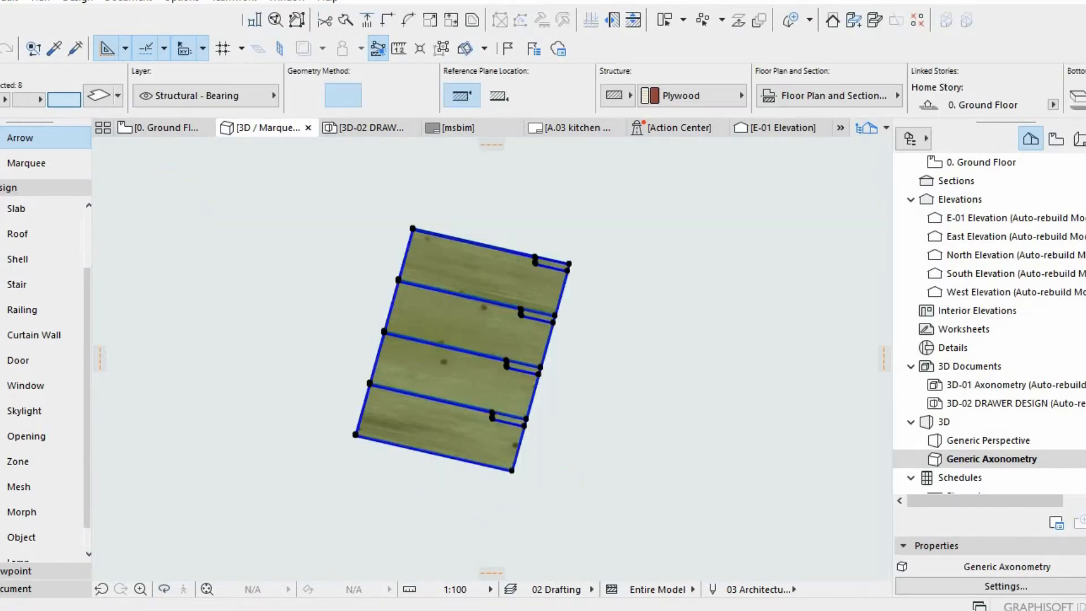
# Switch the 3D view to perspective and fit the selected slabs in view.
pyautogui.moveTo(252, 170); pyautogui.dragTo(165, 156)
pyautogui.click(289, 163)
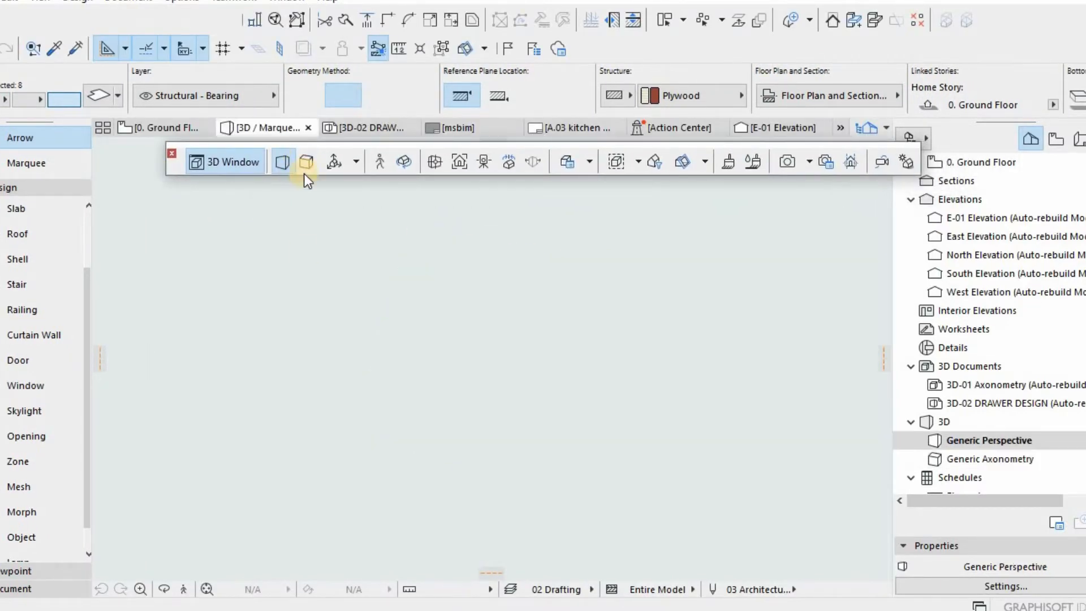
pyautogui.click(208, 589)
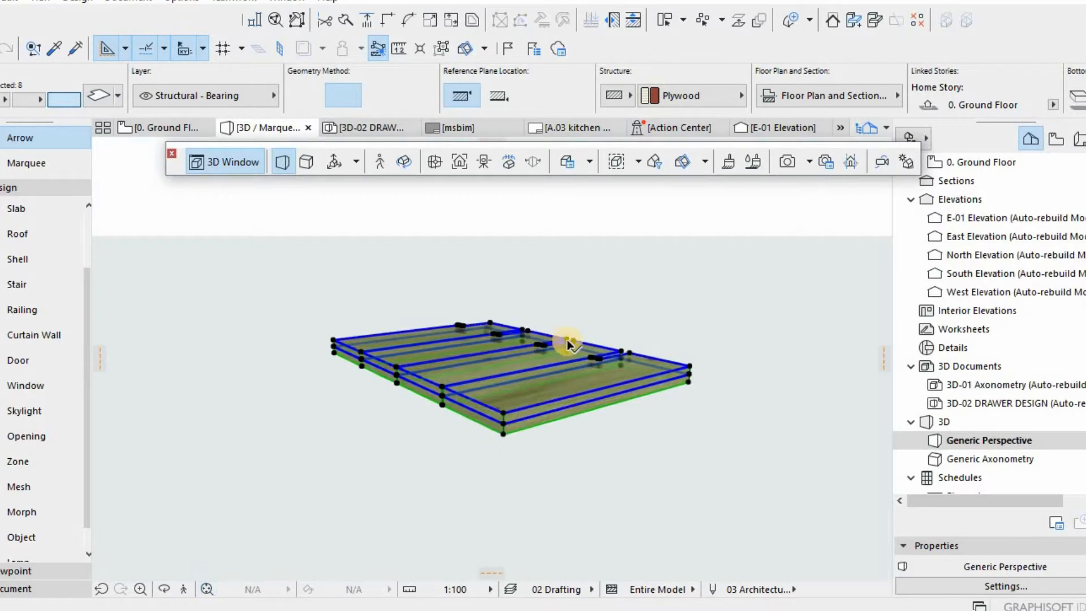
pyautogui.scroll(-3, 570, 356)
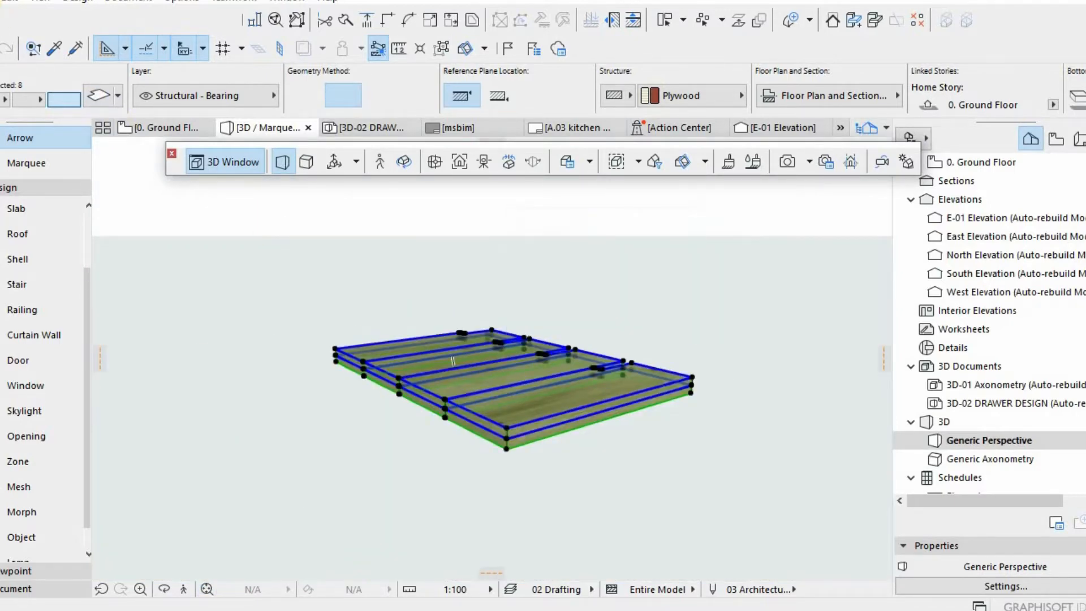
# Save the selected slabs as the custom cabinet door "Cabinet Door 3" in the Embedded Library, using the horizontal plane as reference.
pyautogui.click(1, 1)
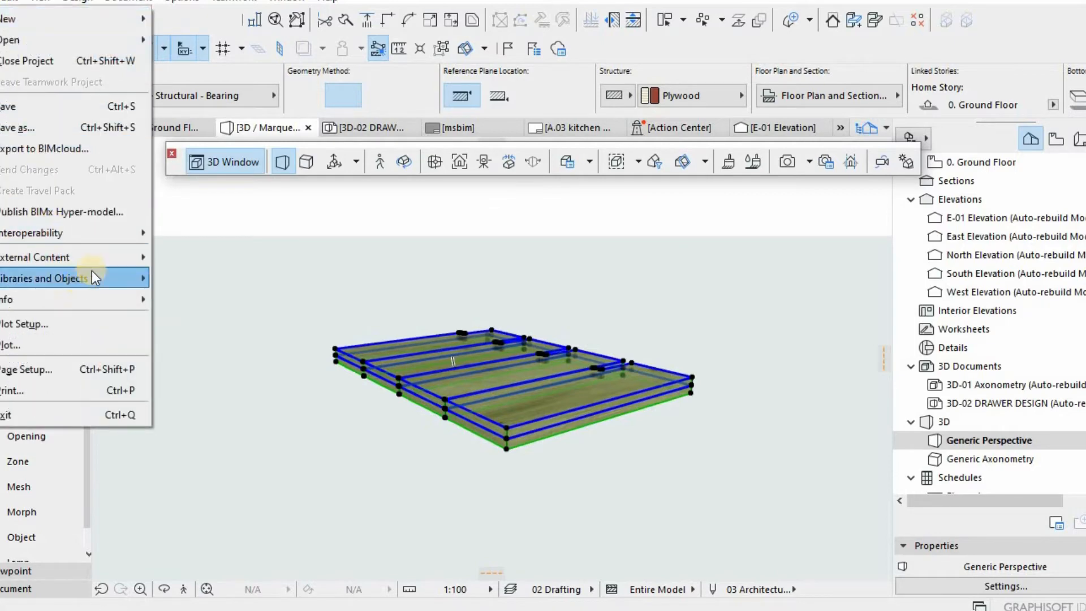
pyautogui.moveTo(104, 274)
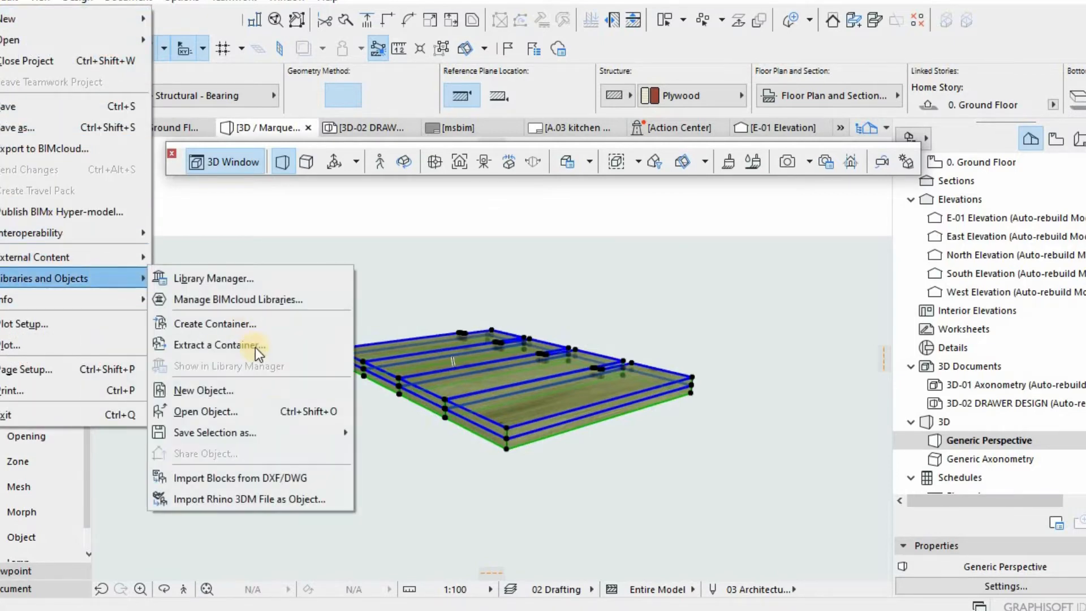
pyautogui.moveTo(287, 432)
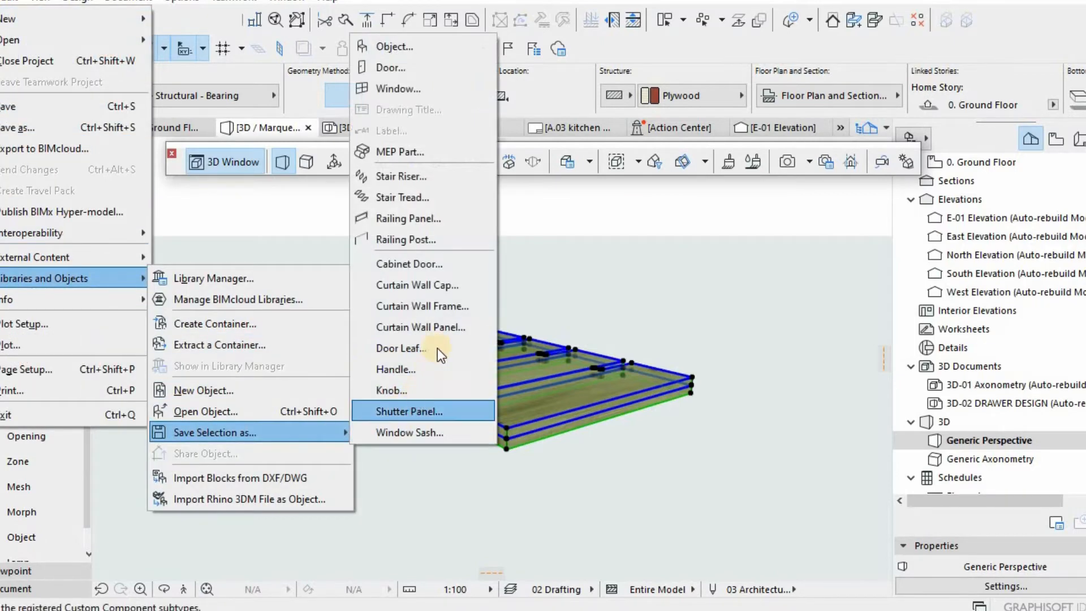
pyautogui.click(427, 265)
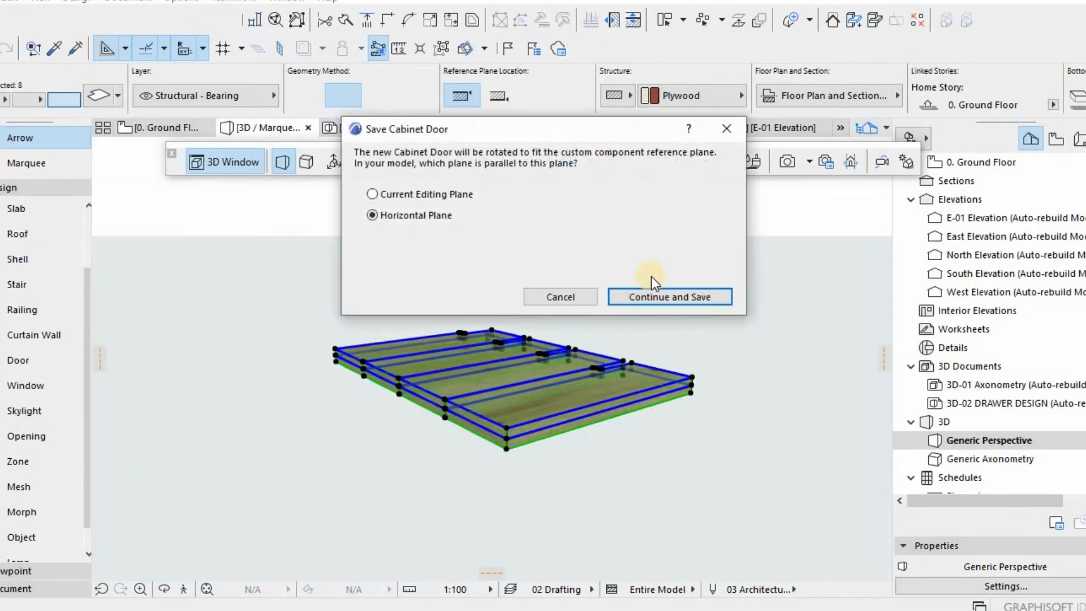
pyautogui.click(653, 295)
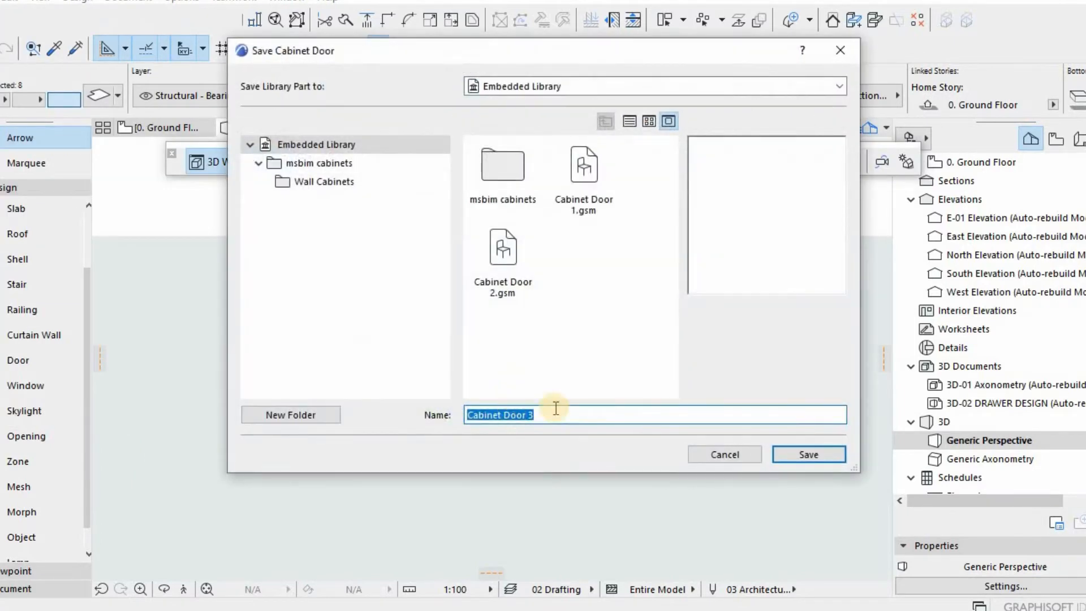
pyautogui.click(783, 457)
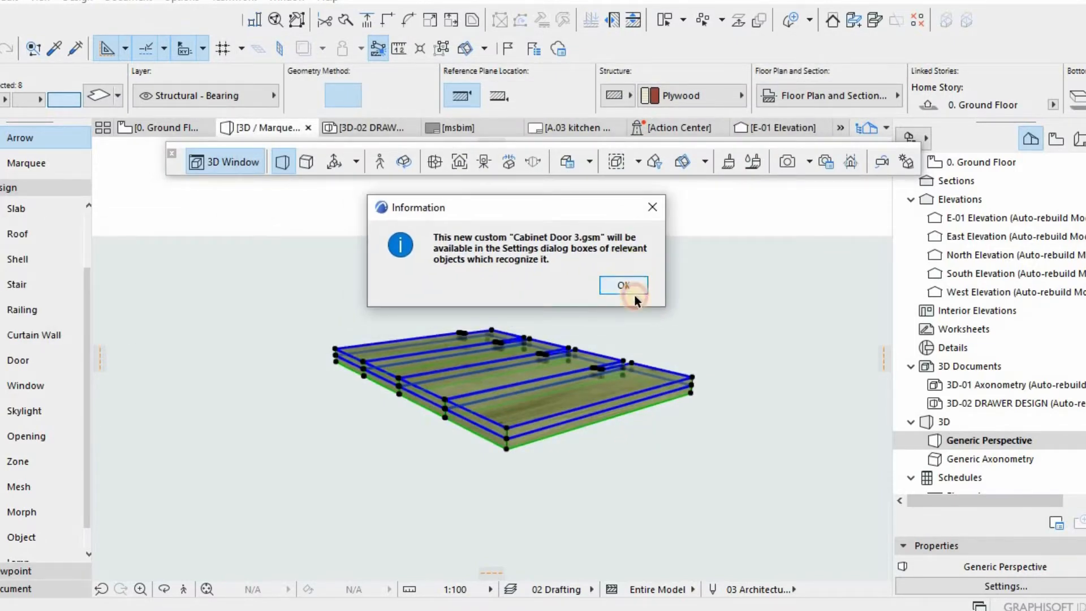
pyautogui.click(628, 291)
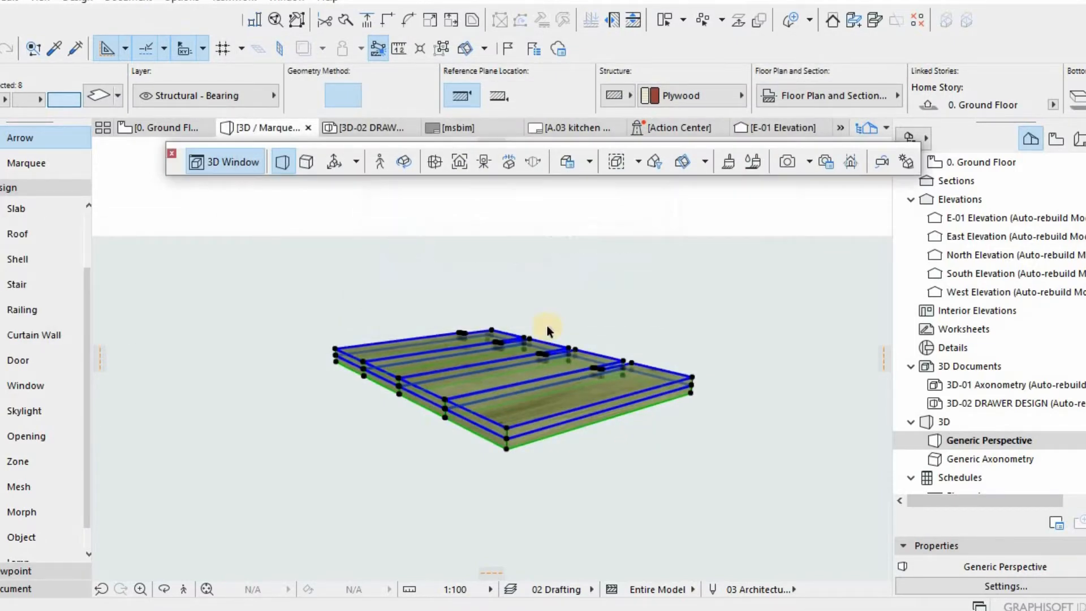
# Clear the selection, pick the multi-drawer base cabinet beside the cooktop in the lower kitchen plan, and show it alone in 3D.
pyautogui.click(561, 275)
pyautogui.press('F2')
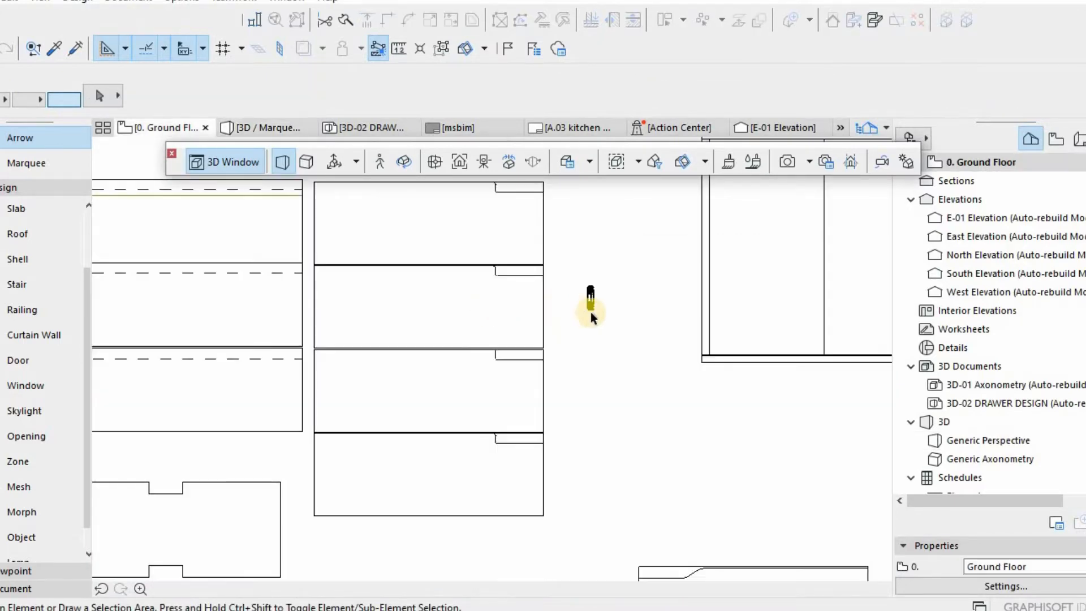
pyautogui.scroll(-5, 651, 384)
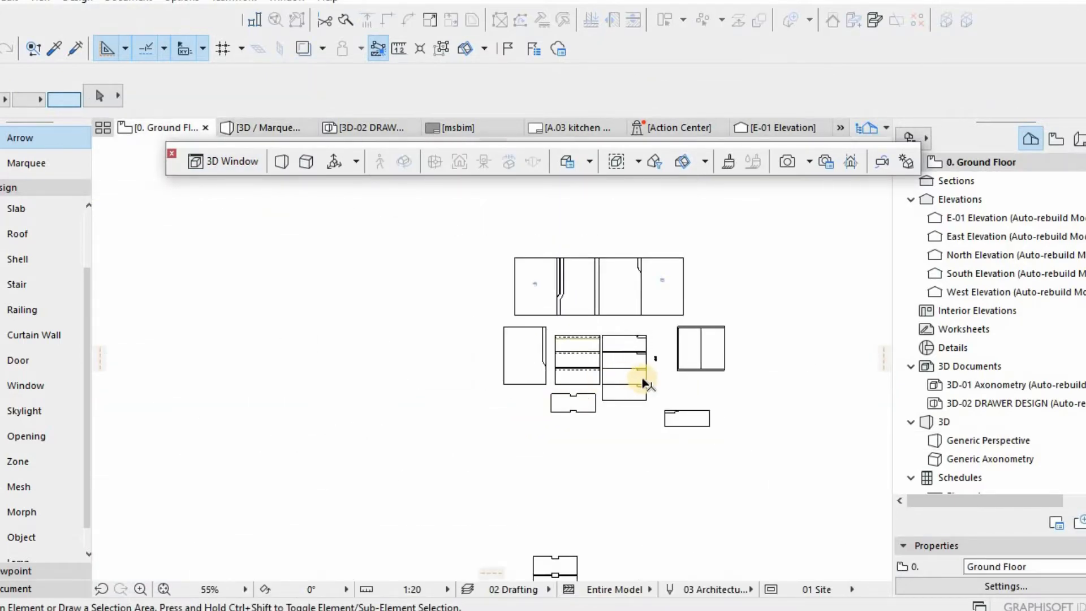
pyautogui.scroll(-6, 645, 388)
pyautogui.scroll(6, 151, 488)
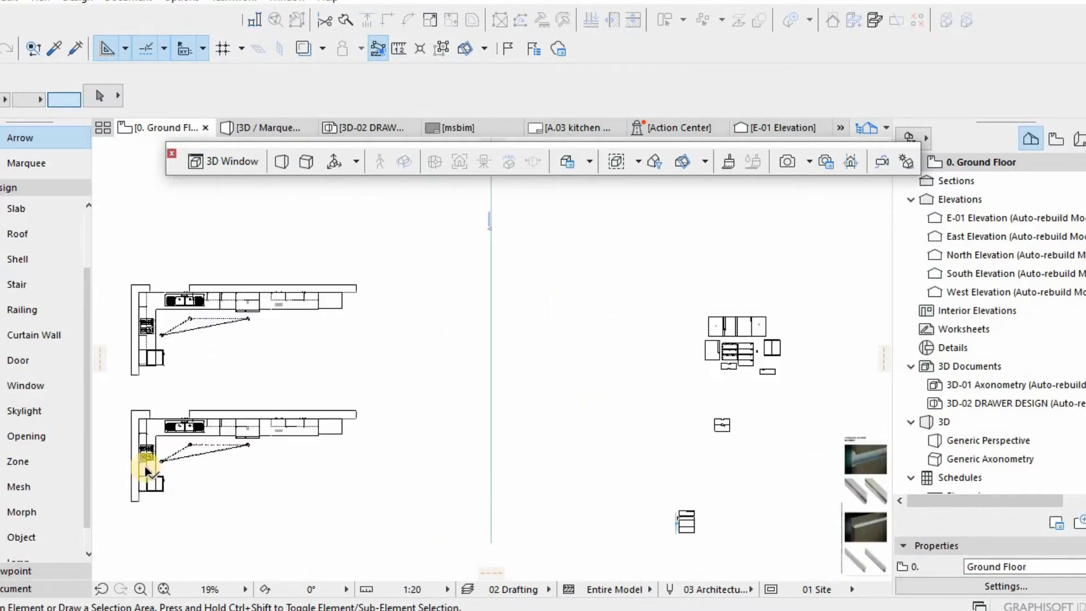
pyautogui.scroll(5, 162, 436)
pyautogui.click(173, 451)
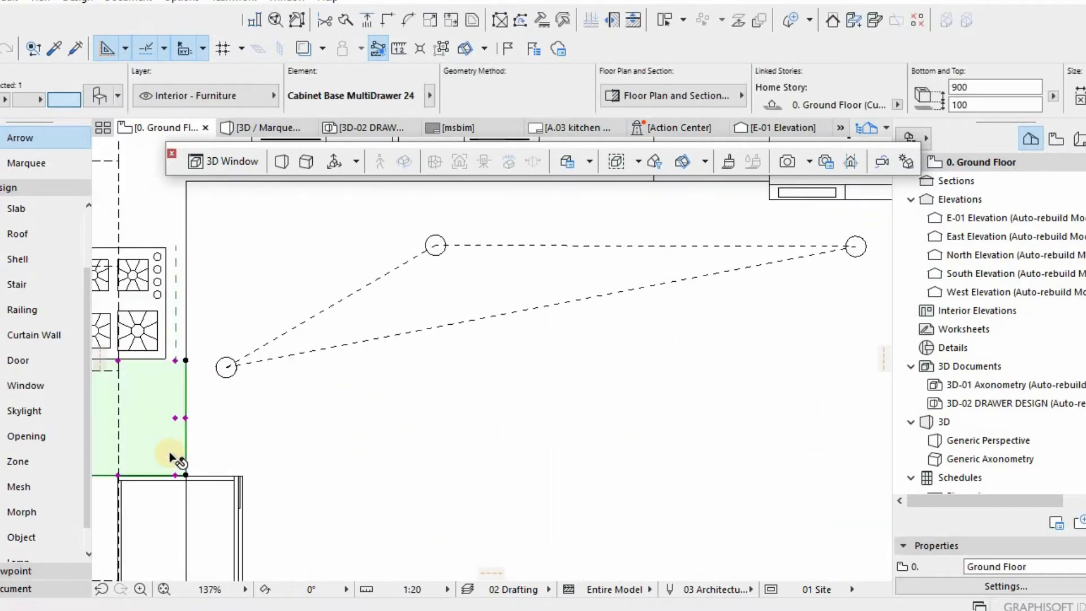
pyautogui.press('F5')
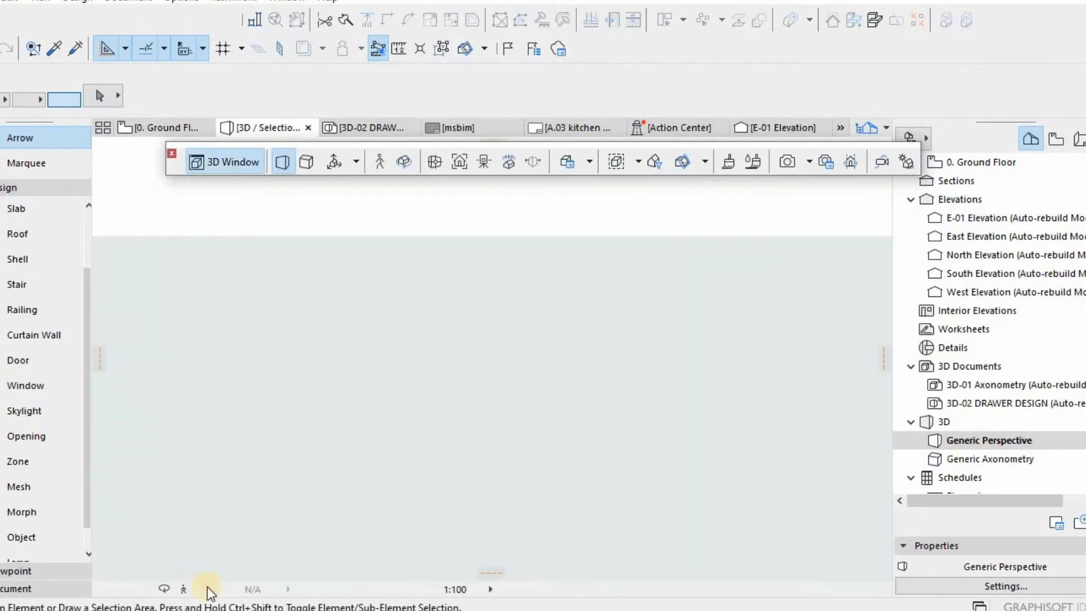
pyautogui.click(207, 589)
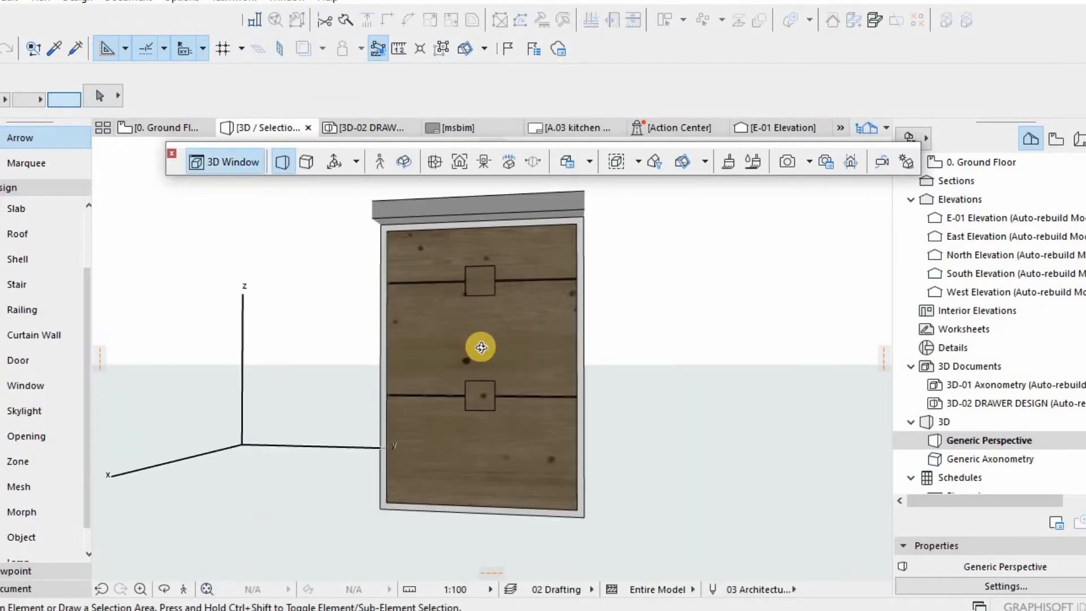
pyautogui.keyDown('shift'); pyautogui.moveTo(481, 347); pyautogui.dragTo(506, 295, button='middle'); pyautogui.keyUp('shift')
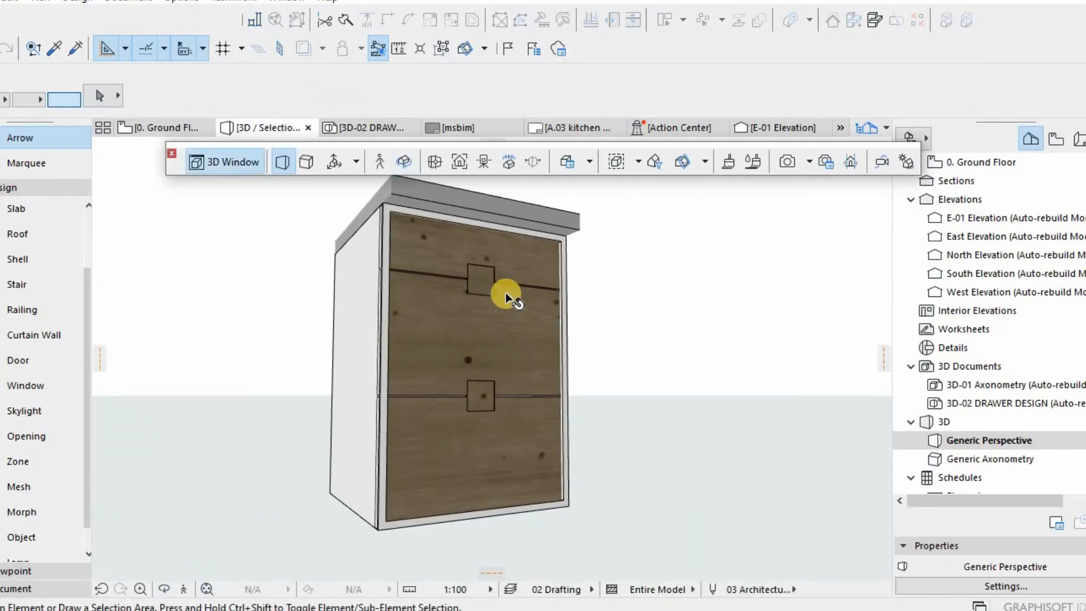
pyautogui.click(506, 294)
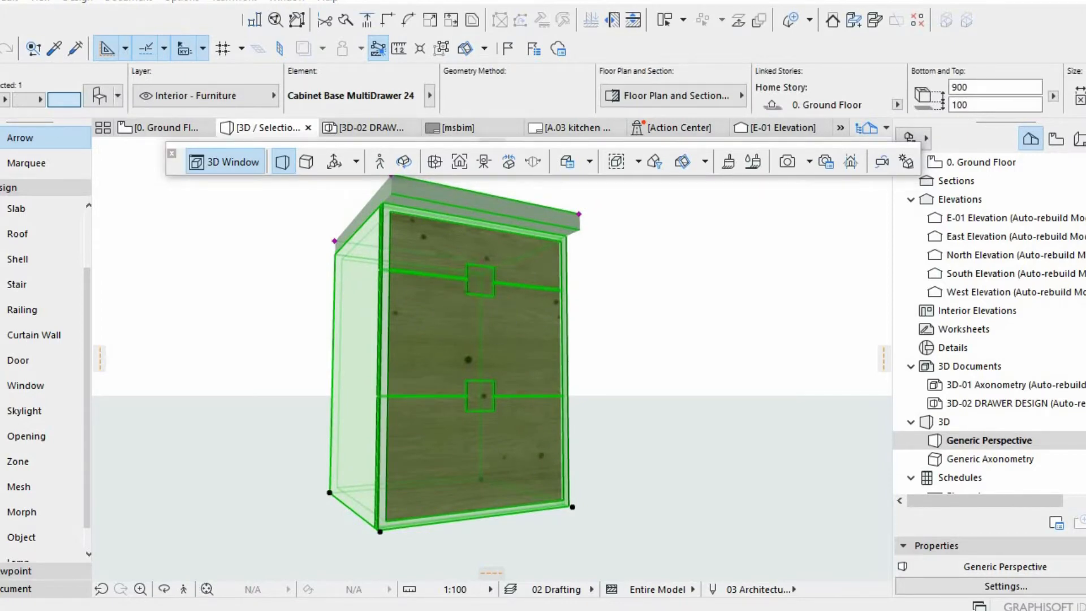
pyautogui.click(648, 101)
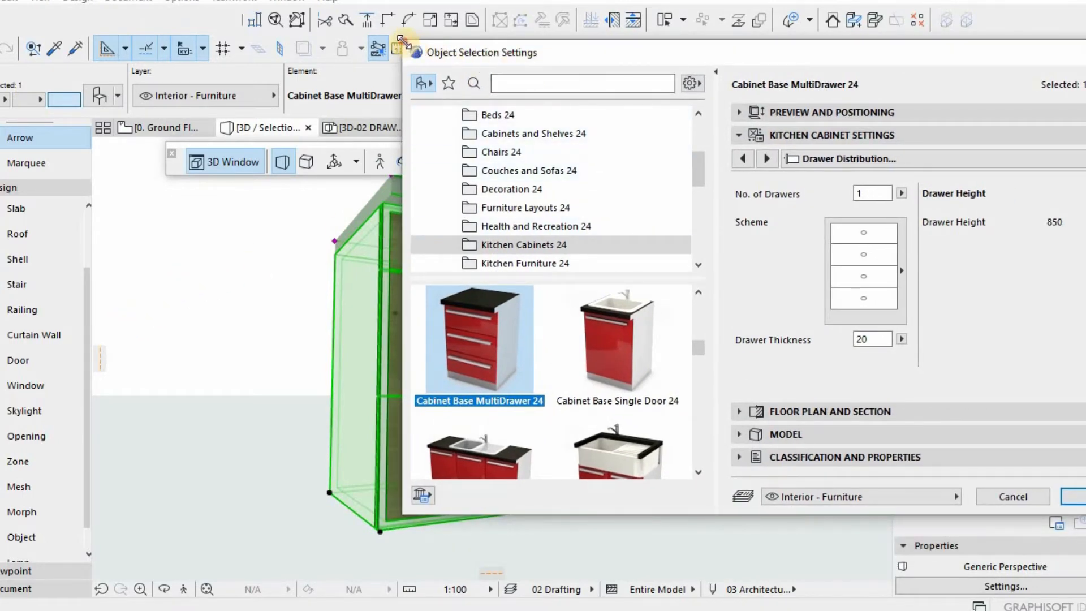
pyautogui.moveTo(601, 52); pyautogui.dragTo(533, 41)
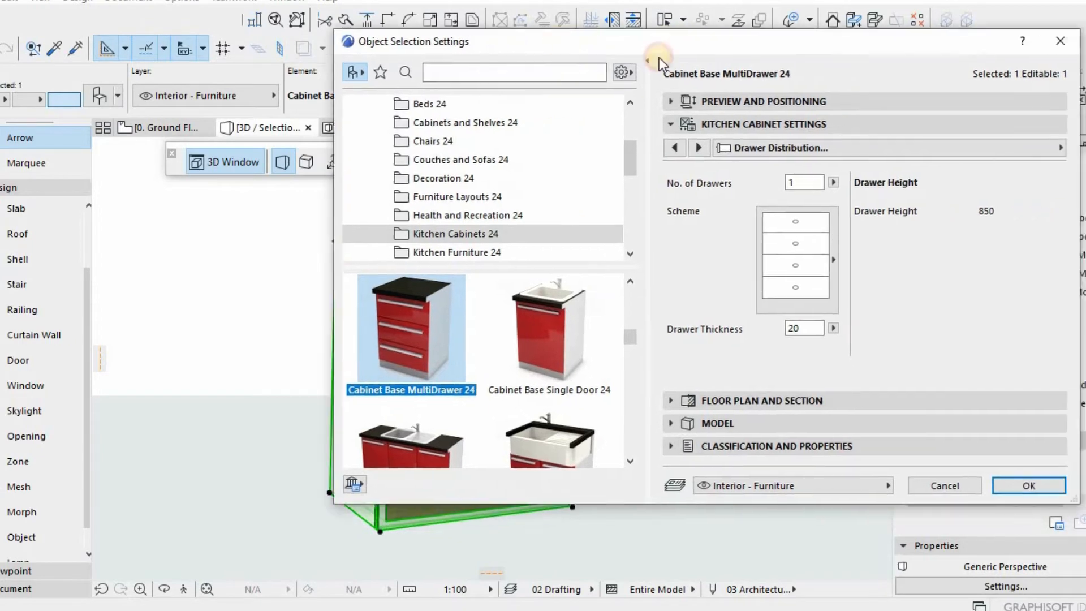
pyautogui.moveTo(659, 57); pyautogui.dragTo(550, 58)
pyautogui.click(947, 44)
pyautogui.scroll(-6, 184, 375)
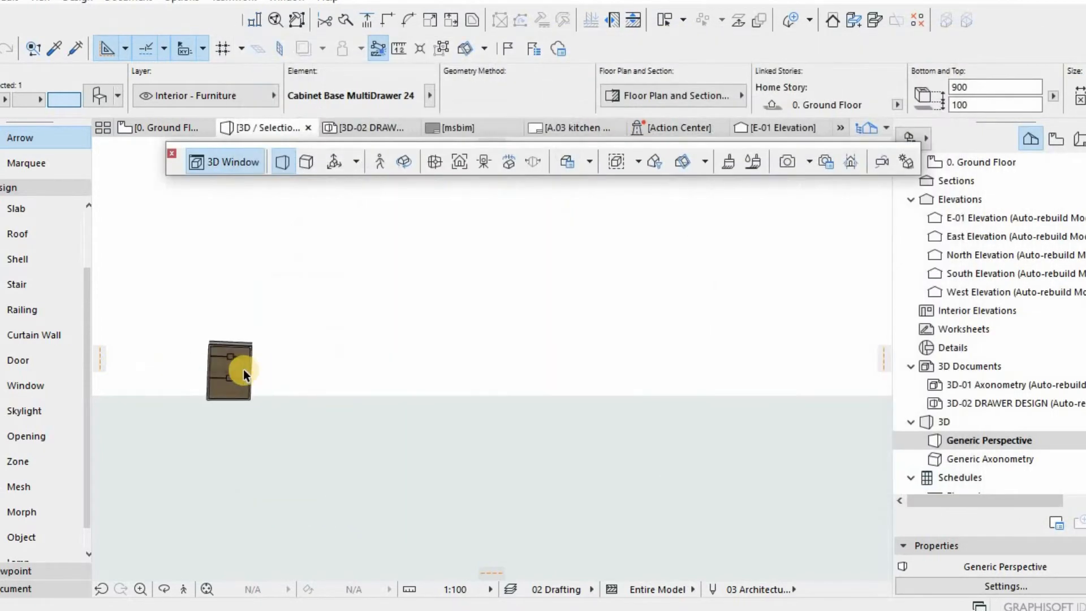
pyautogui.scroll(5, 243, 369)
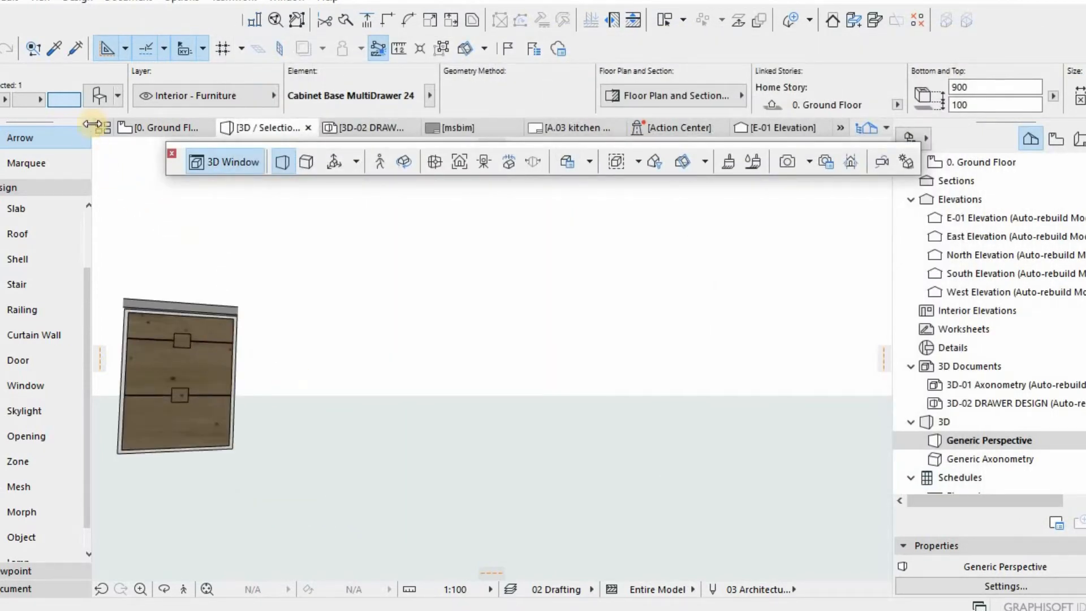
# Apply the custom panel "Cabinet Door 3" to the drawer fronts of the isolated multi-drawer base cabinet.
pyautogui.click(100, 98)
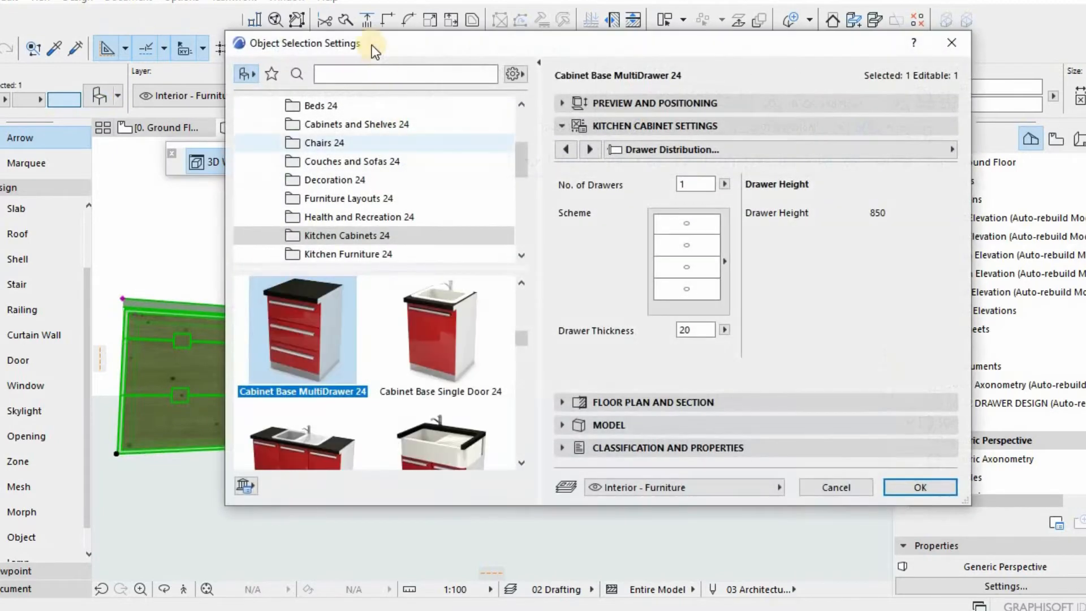
pyautogui.moveTo(445, 44); pyautogui.dragTo(526, 61)
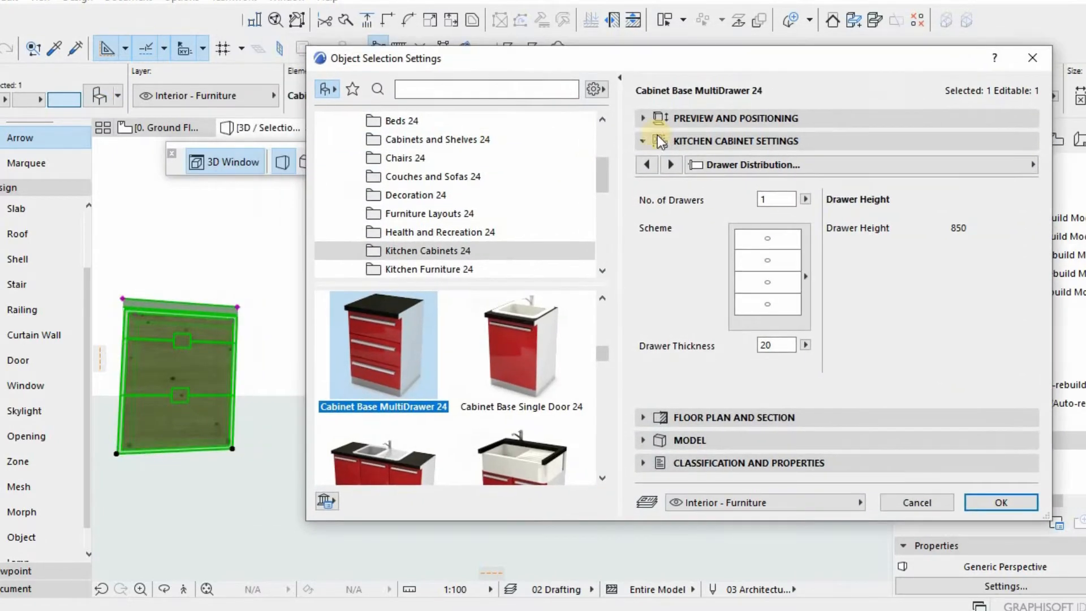
pyautogui.click(646, 164)
pyautogui.click(646, 164)
pyautogui.click(646, 164)
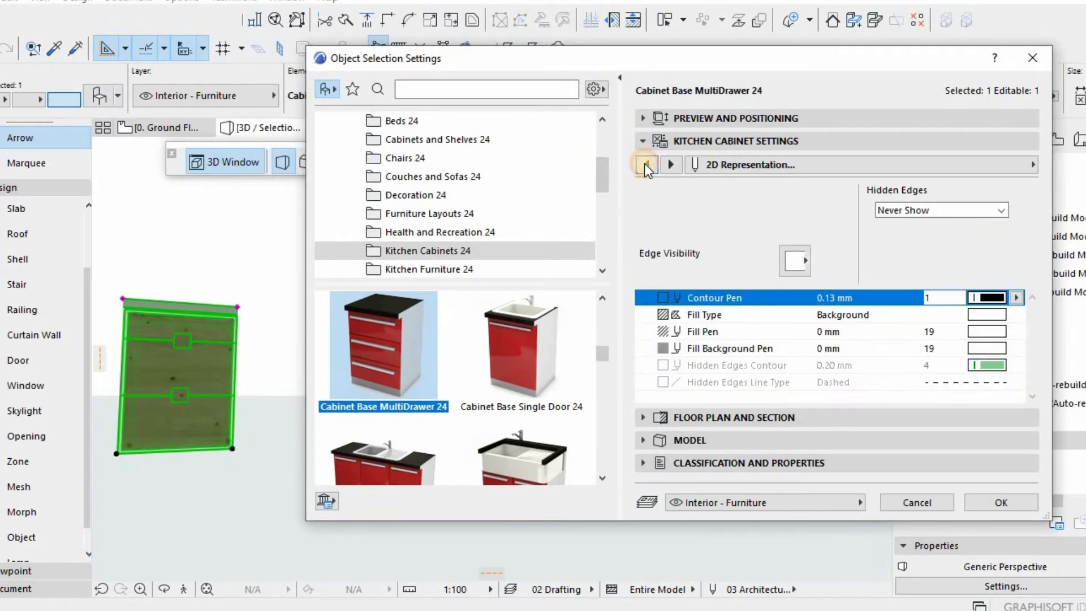
pyautogui.click(646, 164)
pyautogui.click(646, 164)
pyautogui.click(646, 164)
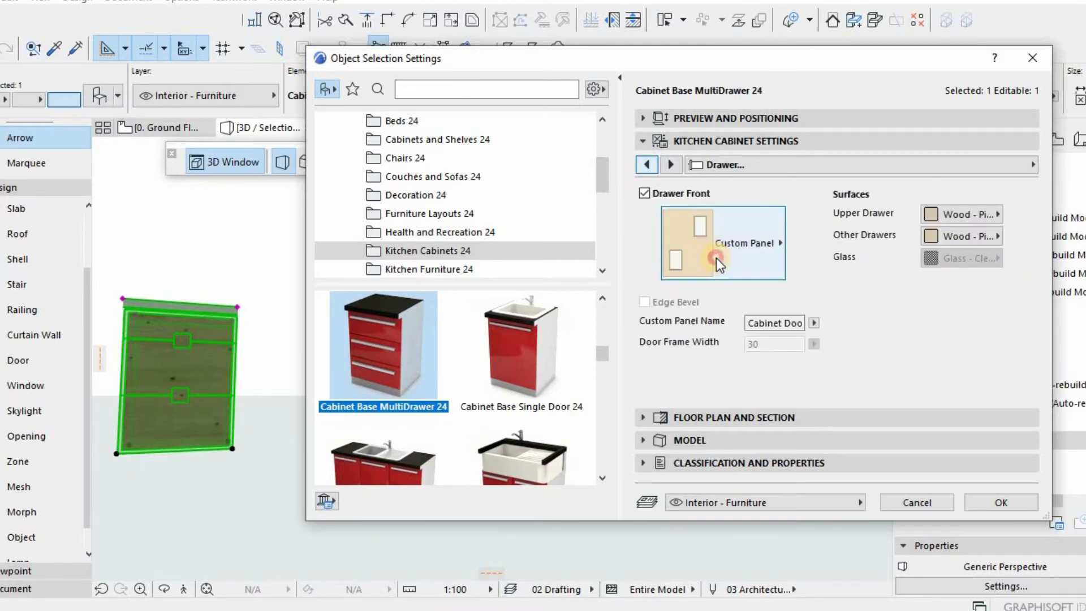
pyautogui.click(735, 252)
pyautogui.click(738, 255)
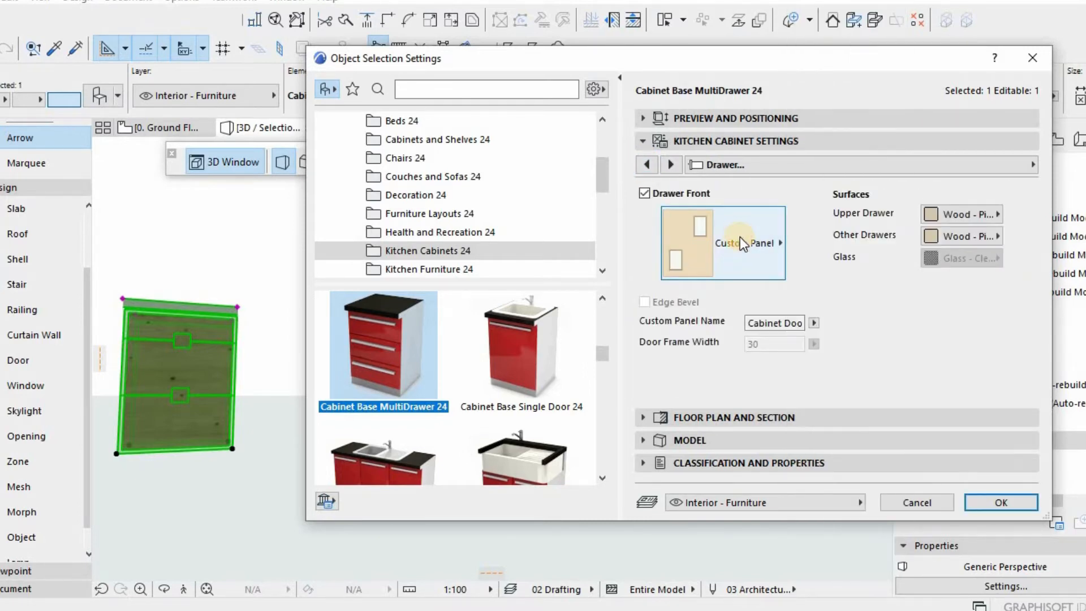
pyautogui.click(741, 244)
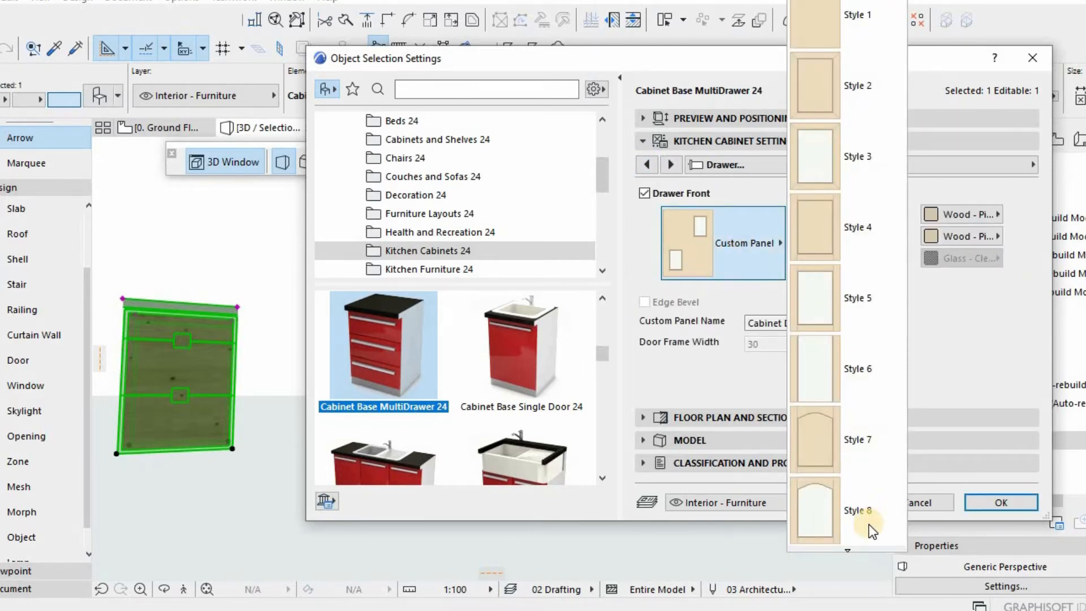
pyautogui.click(925, 383)
pyautogui.click(815, 323)
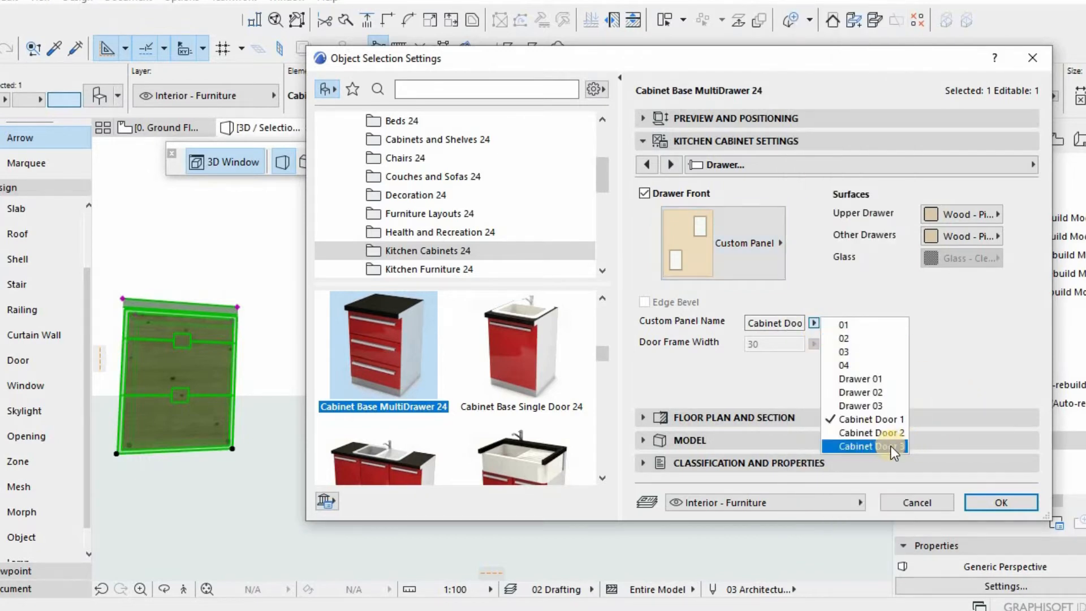
pyautogui.click(898, 447)
pyautogui.click(999, 502)
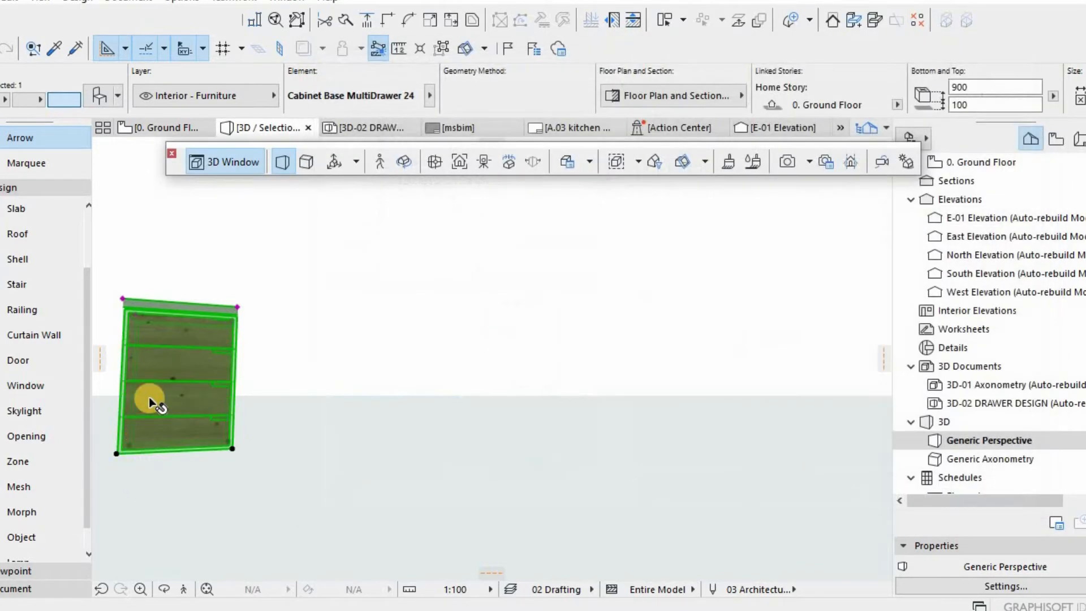
# Set the base cabinet's number of drawers to 3 in its drawer distribution settings.
pyautogui.scroll(2, 141, 383)
pyautogui.press('Escape')
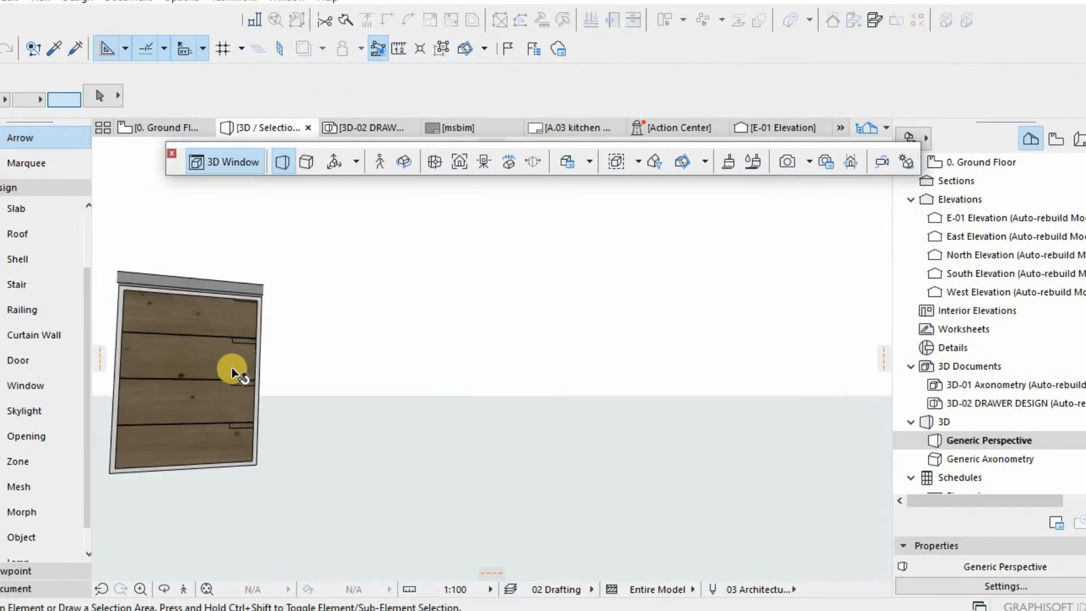
pyautogui.keyDown('shift'); pyautogui.moveTo(213, 384); pyautogui.dragTo(491, 437, button='middle'); pyautogui.keyUp('shift')
pyautogui.scroll(6, 463, 461)
pyautogui.scroll(-8, 492, 447)
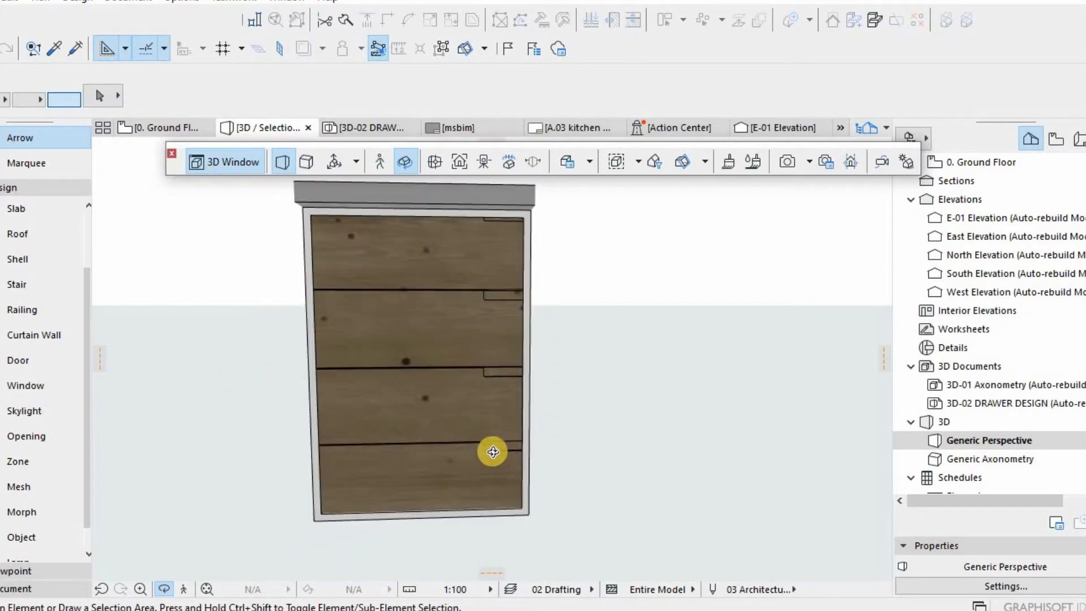
pyautogui.click(462, 369)
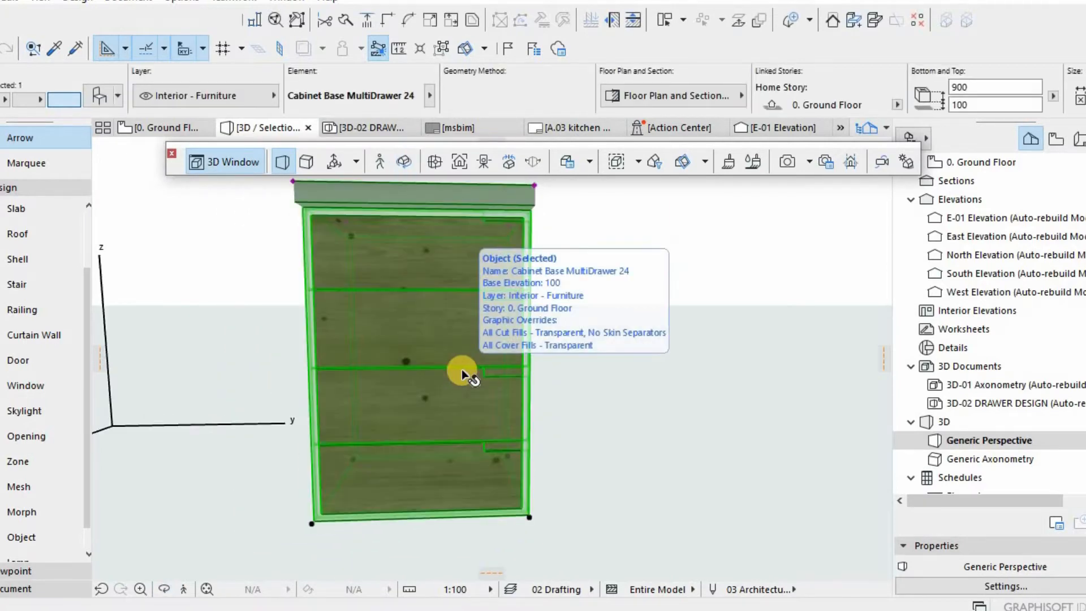
pyautogui.doubleClick(508, 315)
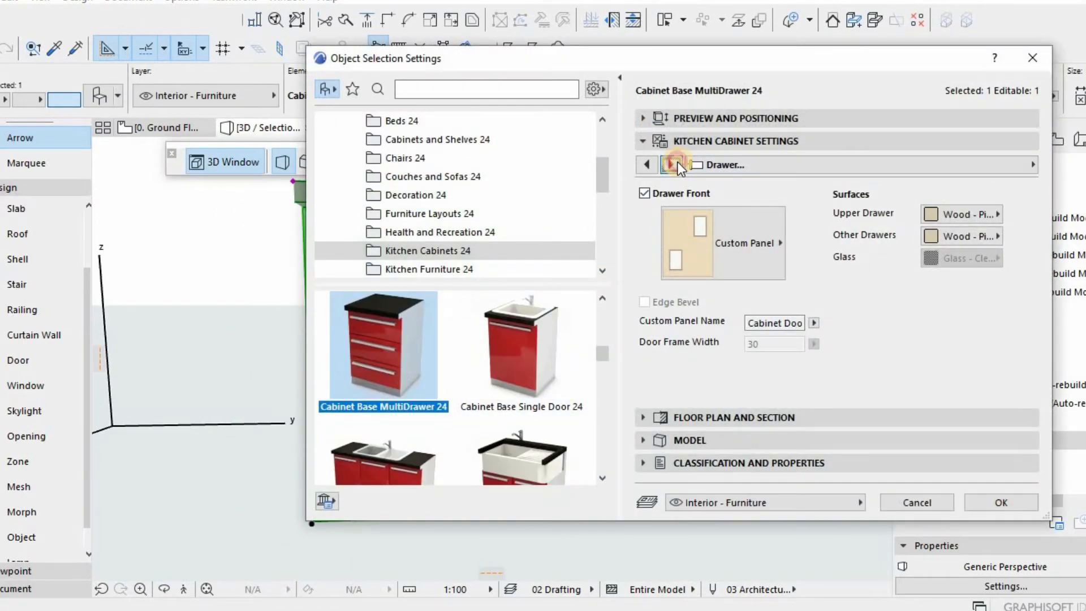
pyautogui.click(673, 164)
pyautogui.click(675, 163)
pyautogui.click(673, 163)
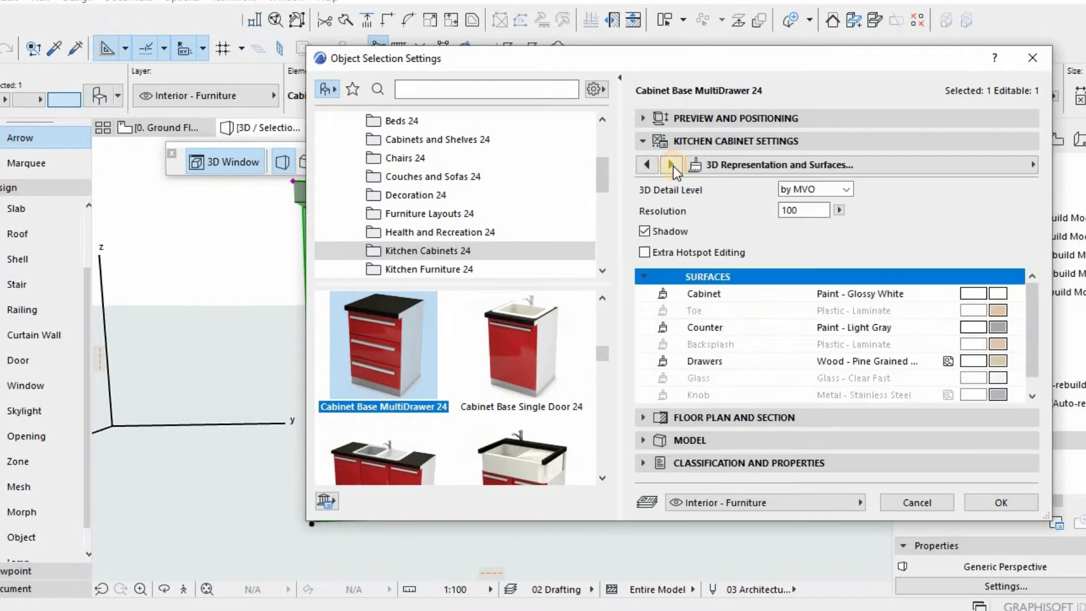
pyautogui.click(672, 165)
pyautogui.click(672, 164)
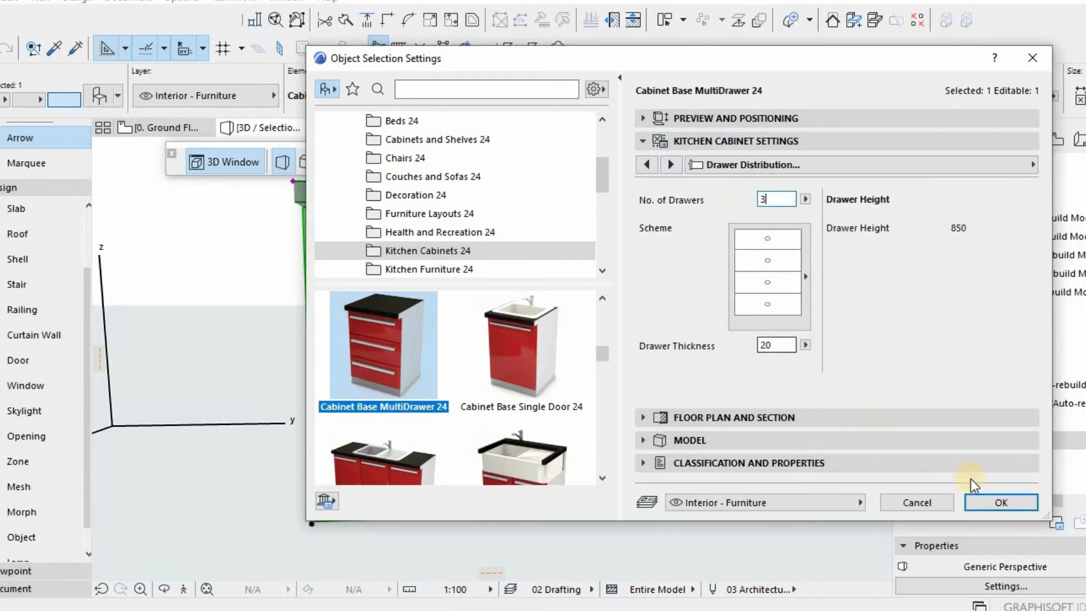
pyautogui.click(999, 503)
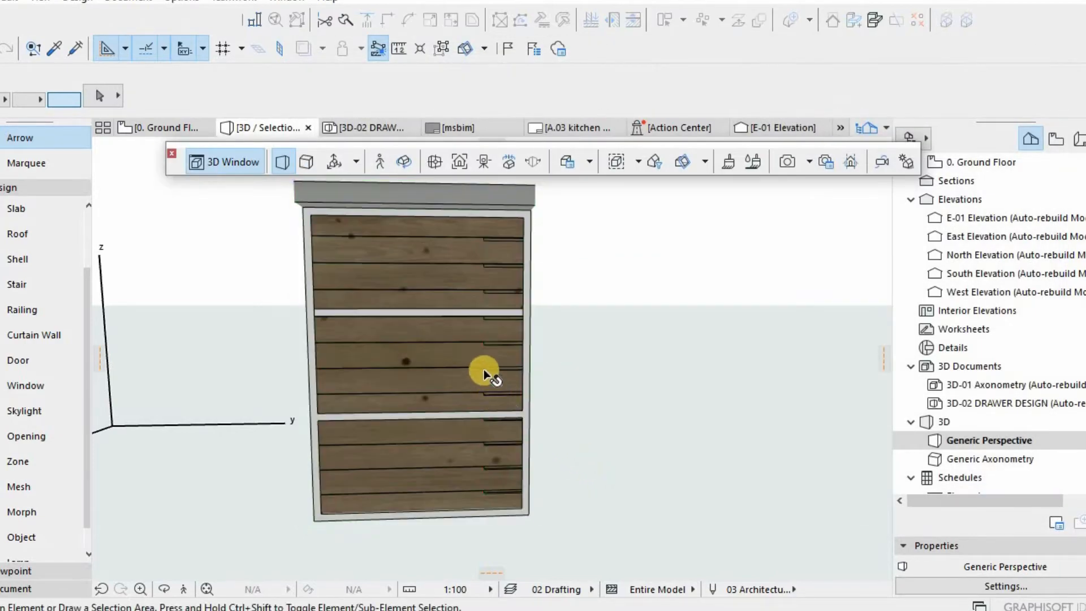
# Set the base cabinet's drawer distribution scheme to Custom and check the individual drawer heights it offers.
pyautogui.click(479, 371)
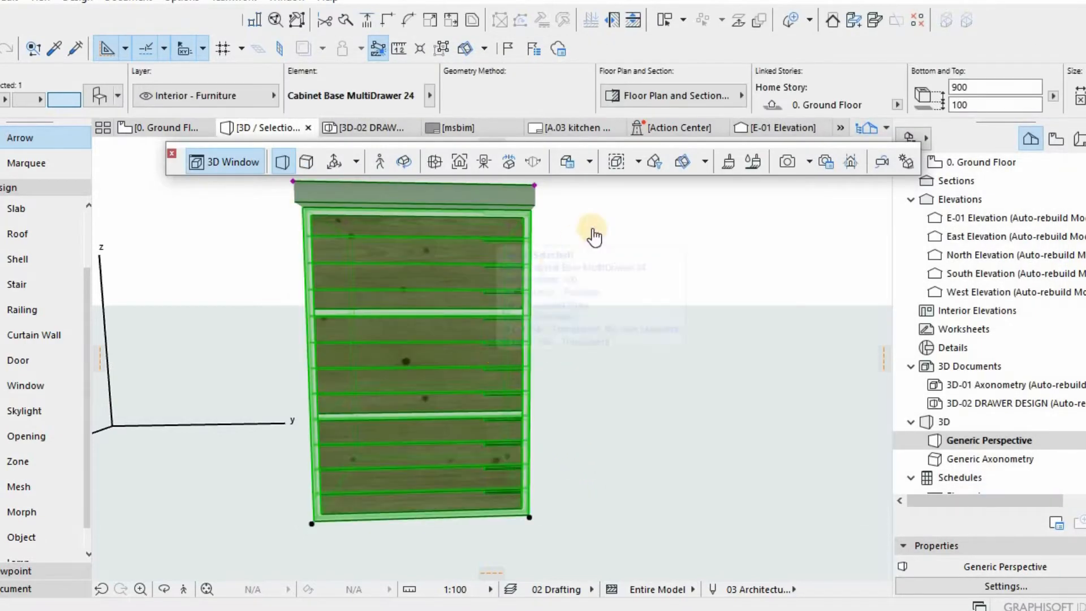
pyautogui.hotkey('ctrl', 't')
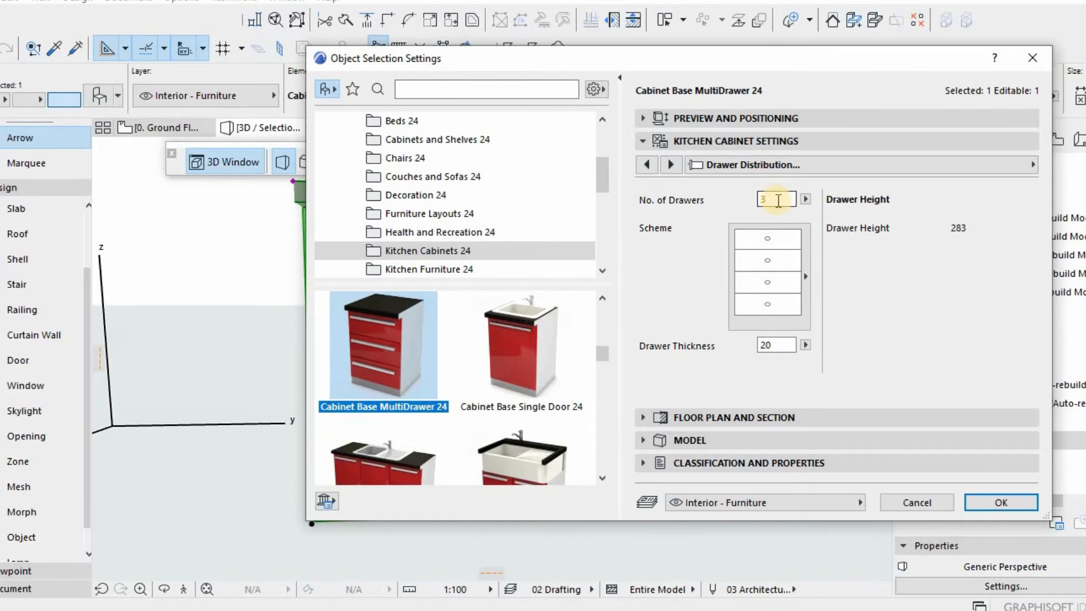
pyautogui.click(762, 274)
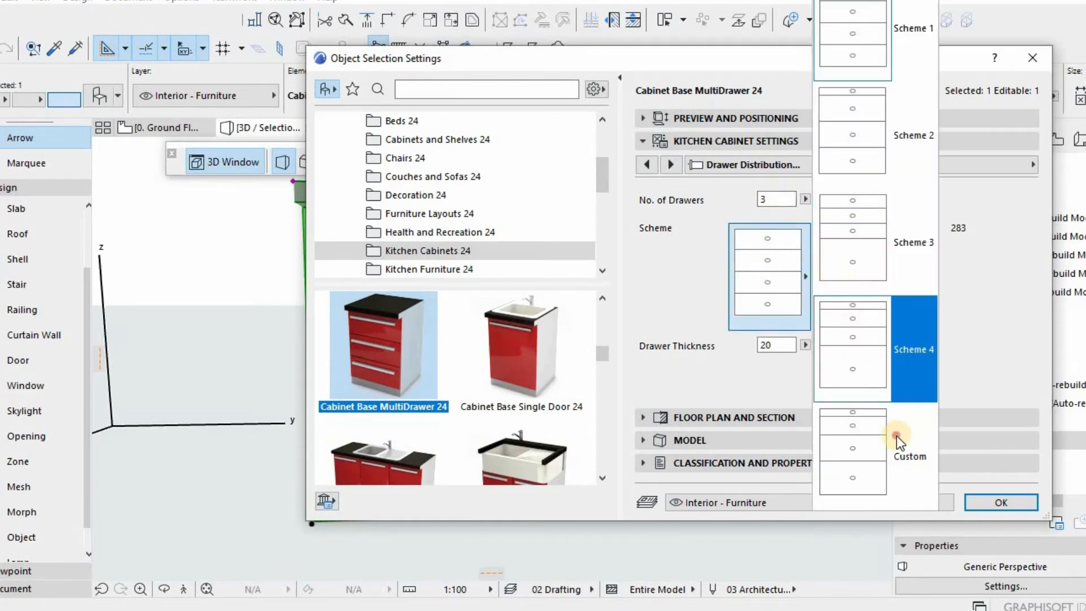
pyautogui.click(992, 507)
pyautogui.click(999, 503)
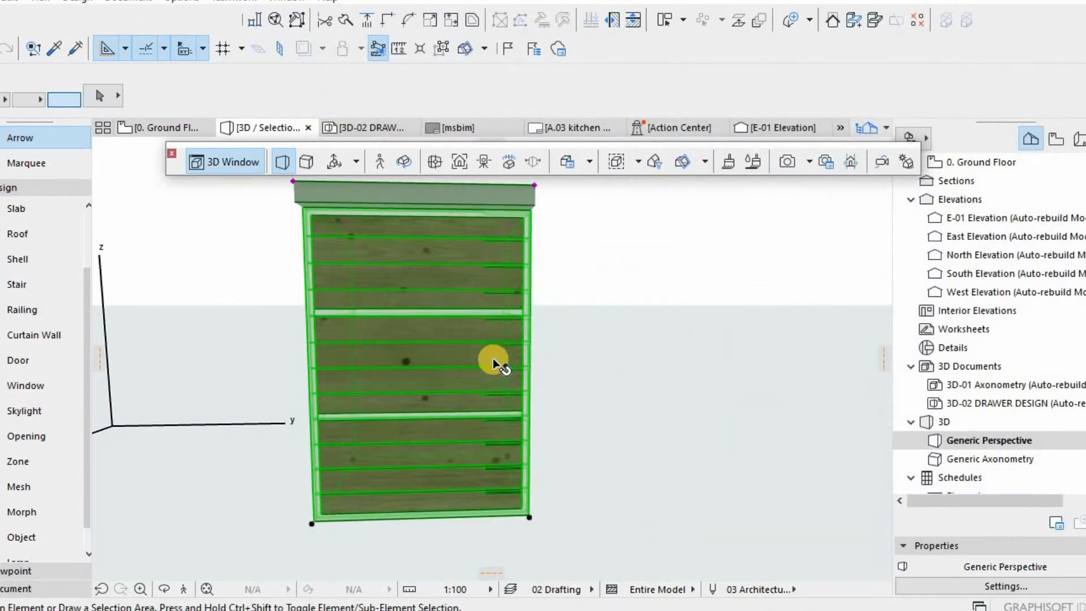
pyautogui.click(460, 356)
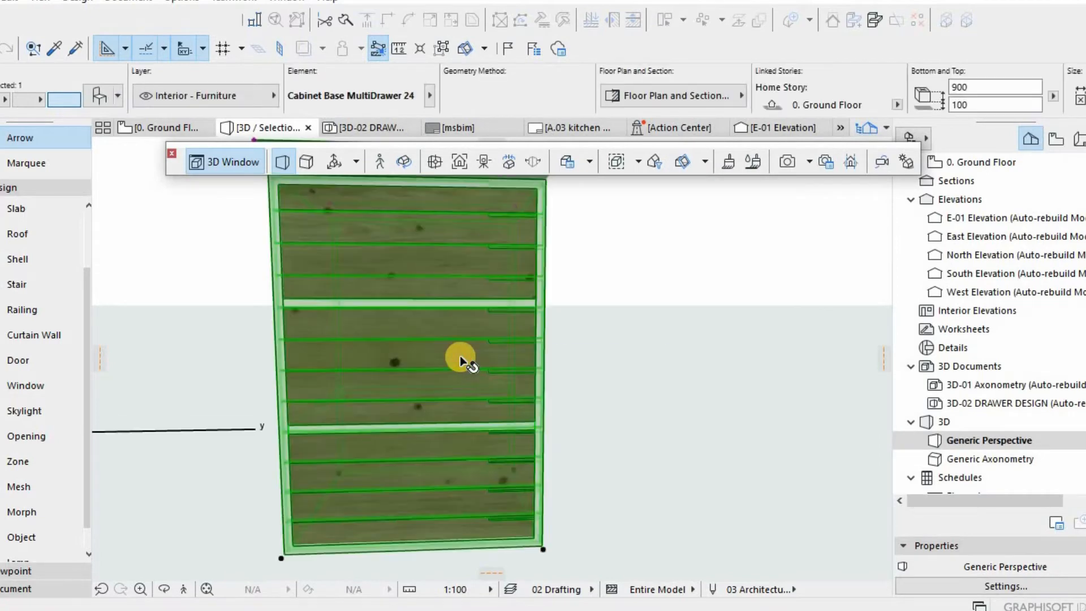
pyautogui.hotkey('ctrl', 't')
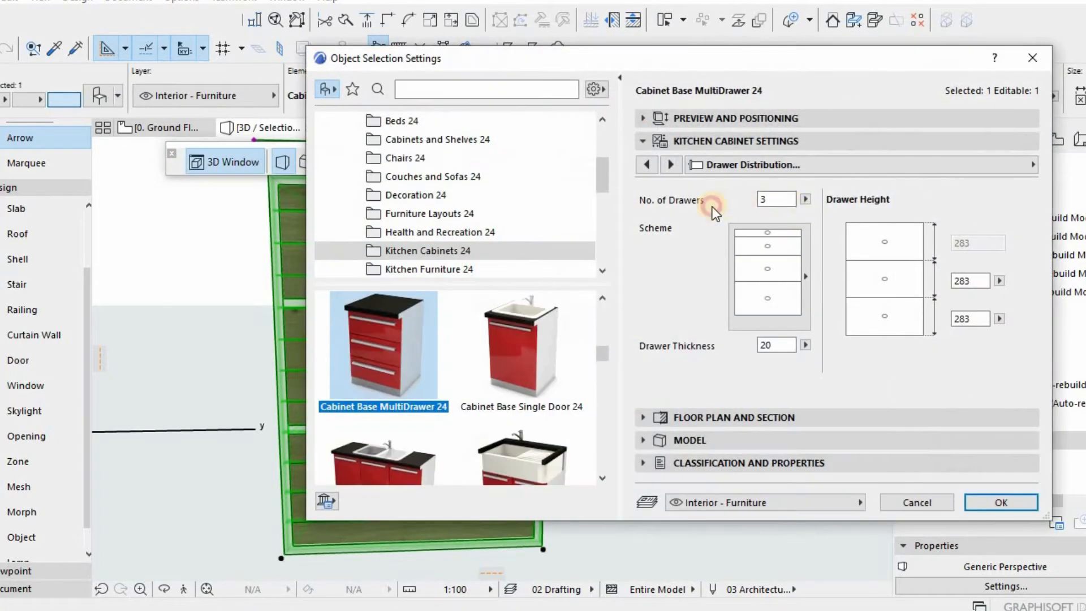
pyautogui.click(969, 500)
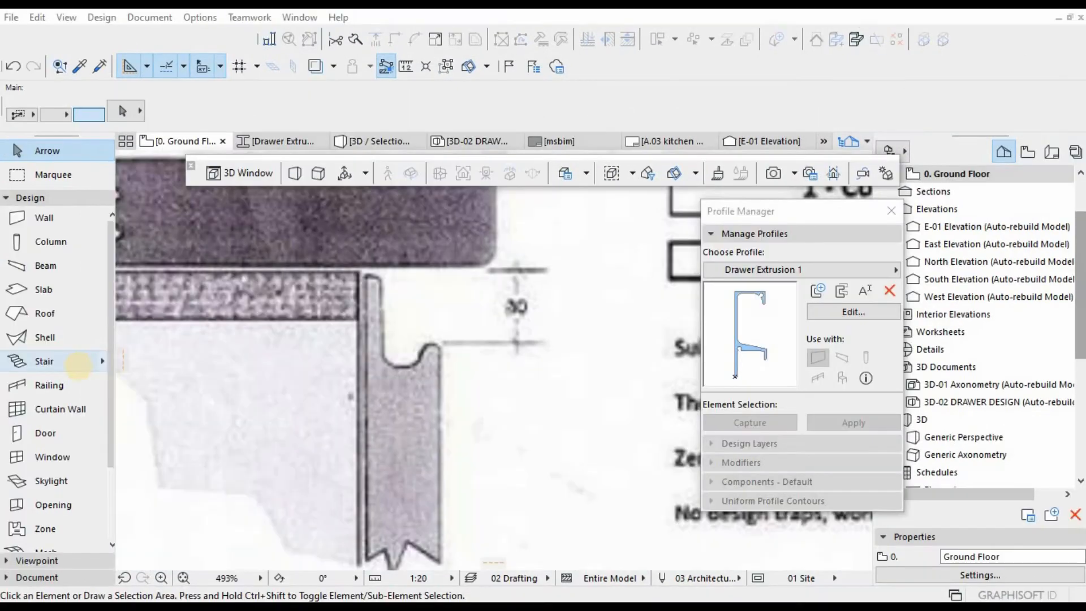
# Draw a rectangular polyline about 115 by 212 over the grooved drawer front section in the scanned ground floor detail.
pyautogui.scroll(-2, 51, 334)
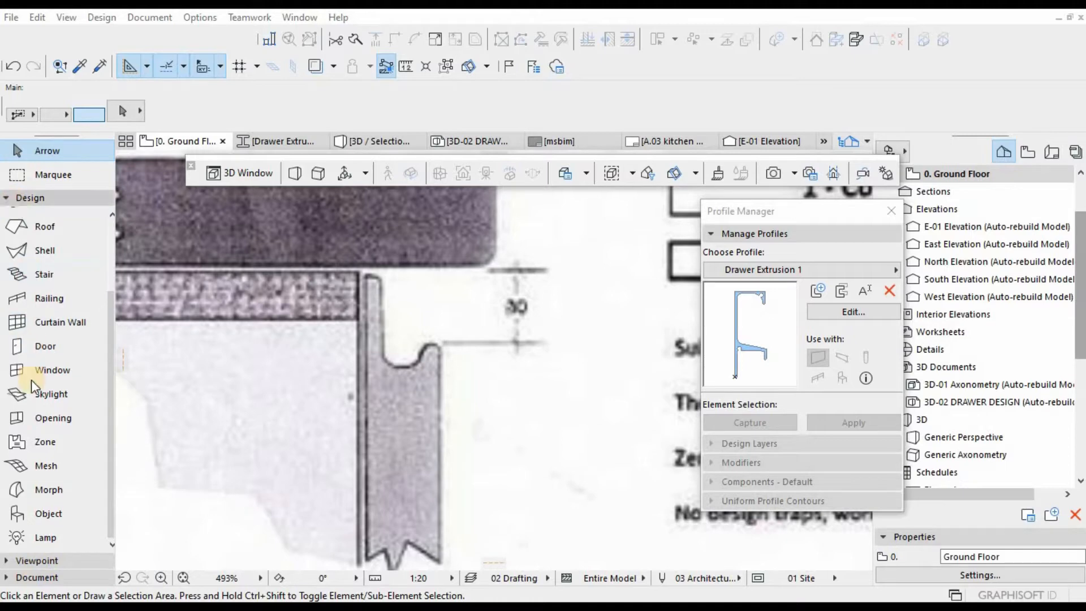
pyautogui.click(22, 197)
pyautogui.click(26, 232)
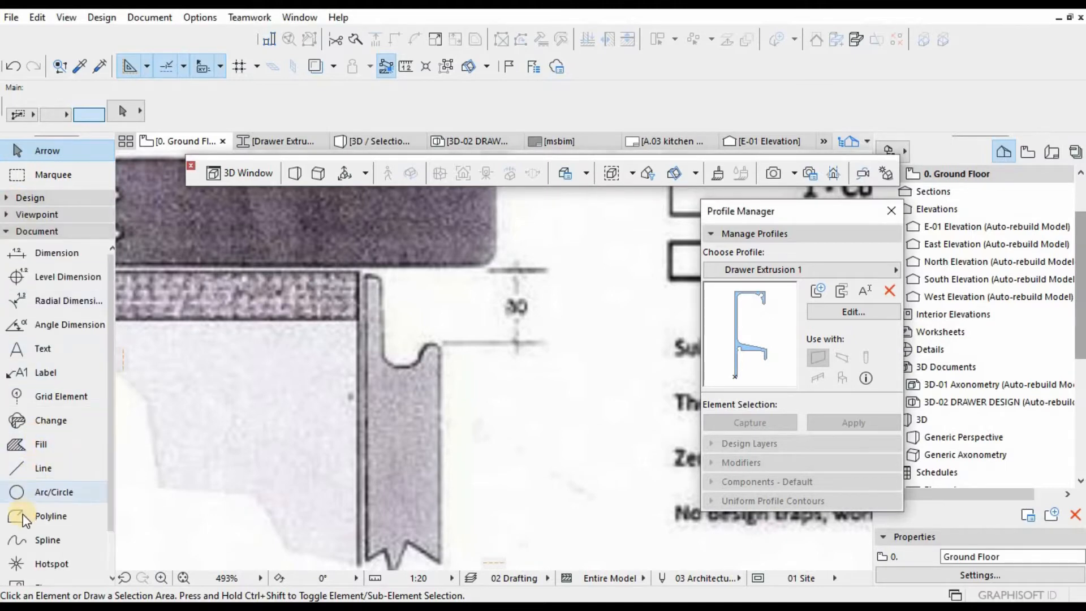
pyautogui.scroll(3, 364, 323)
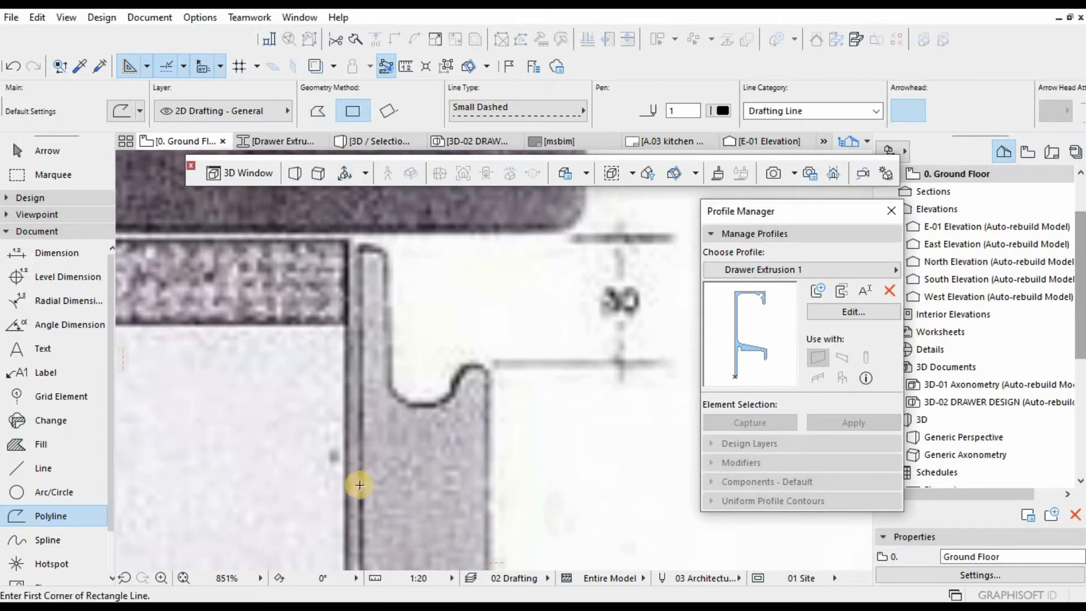
pyautogui.click(360, 485)
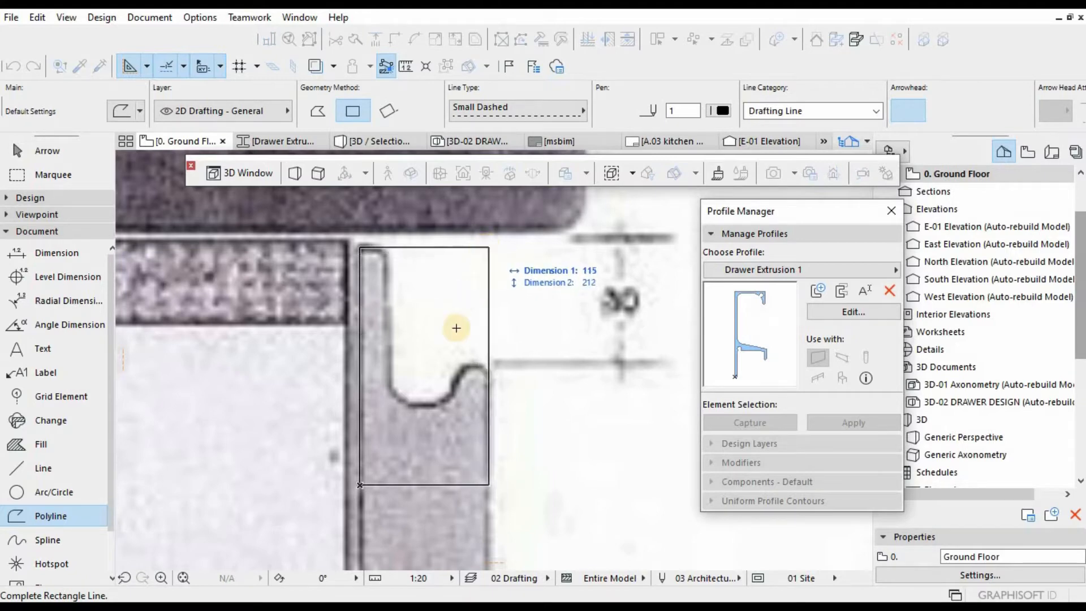
pyautogui.click(488, 247)
pyautogui.press('Escape')
# Change the traced rectangle's line type to Solid Line.
pyautogui.click(480, 246)
pyautogui.click(584, 110)
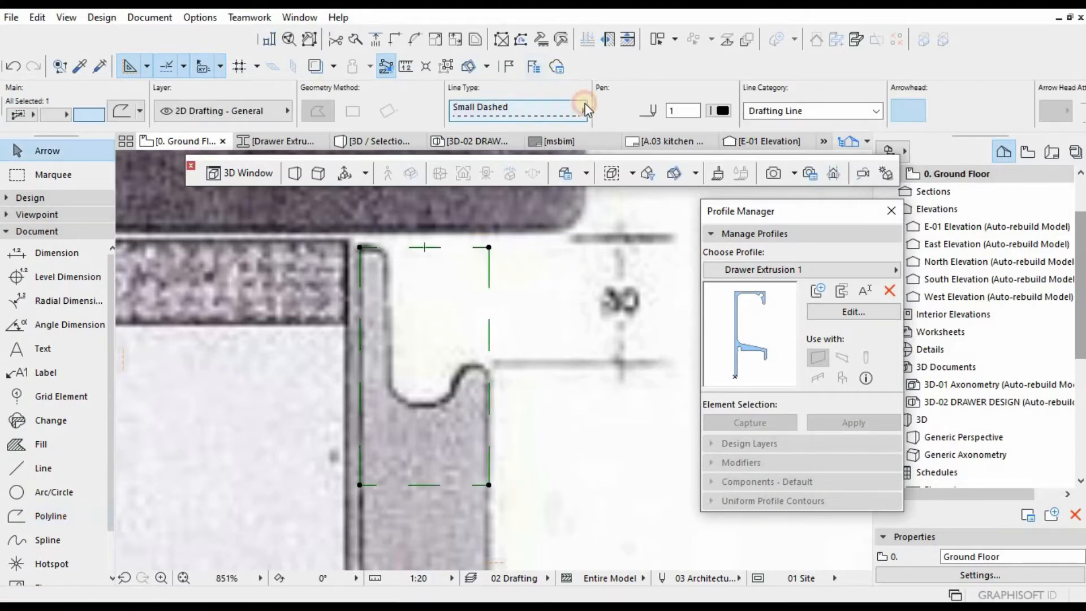
pyautogui.click(644, 32)
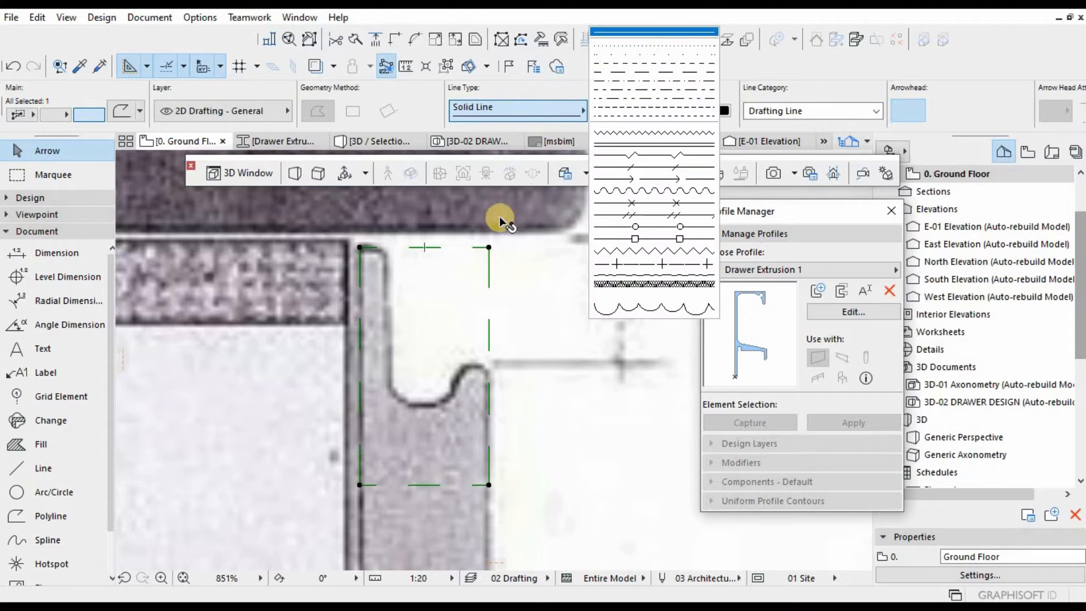
# Insert two nodes on the rectangle's top edge, in line with the two sides of the scanned finger groove.
pyautogui.click(419, 247)
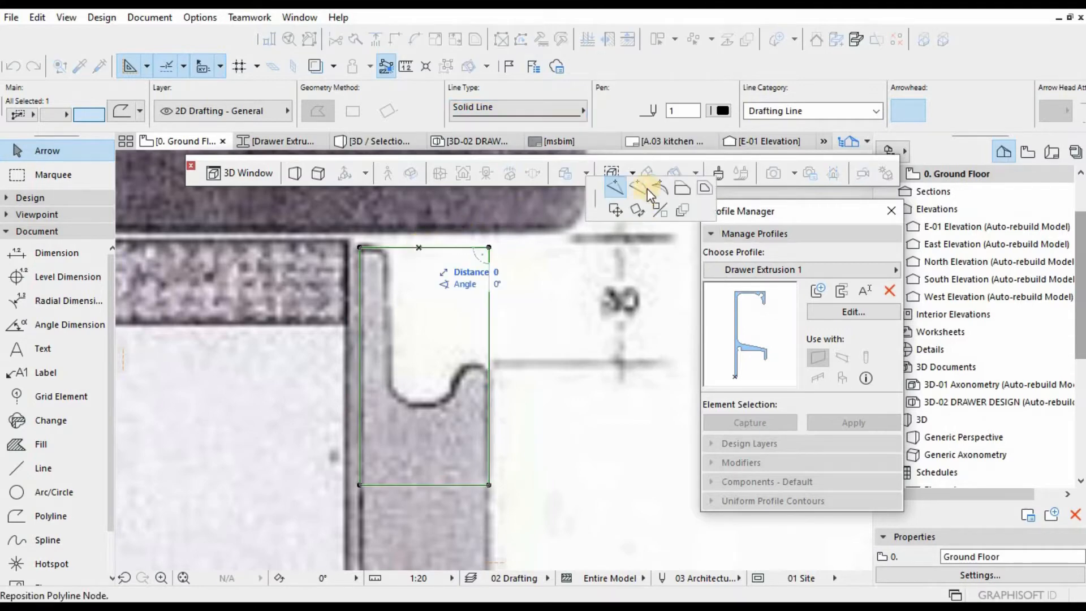
pyautogui.click(387, 247)
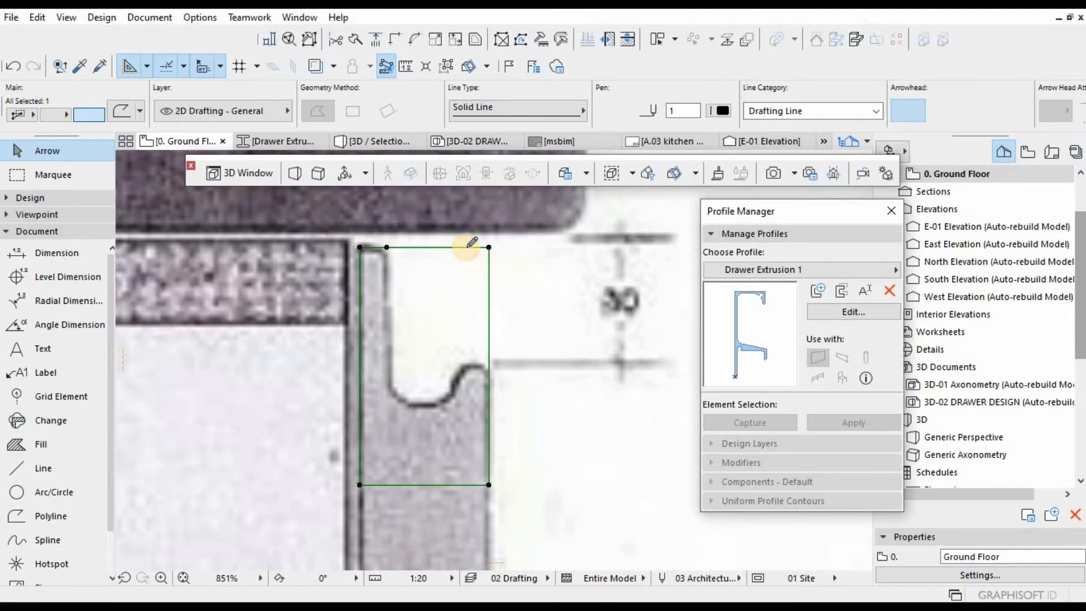
pyautogui.click(459, 247)
pyautogui.press('Escape')
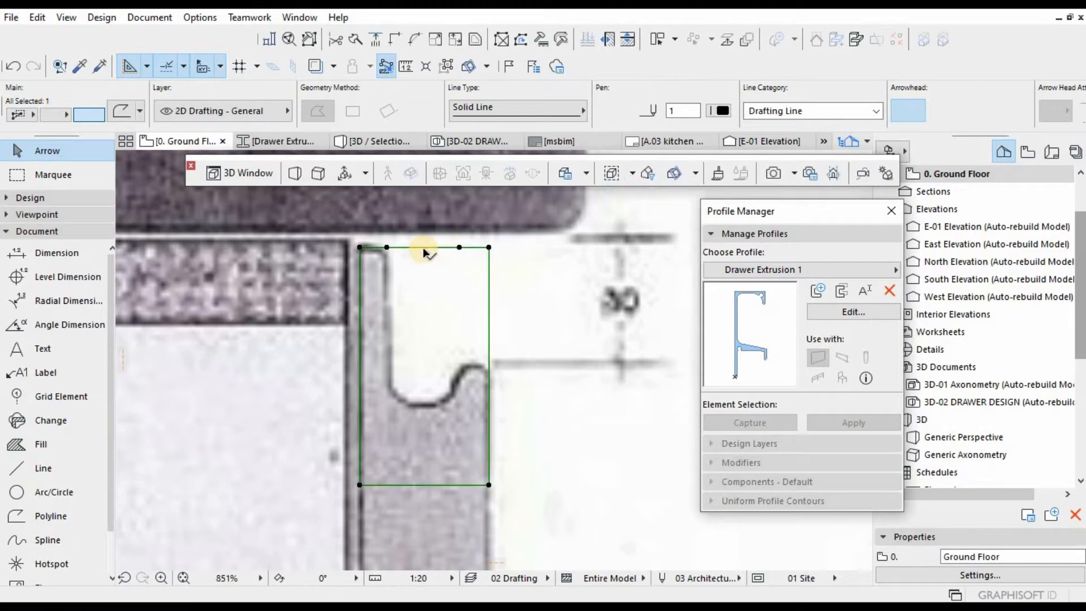
# Offset the top edge segment between the two inserted nodes down to the bottom of the scanned groove.
pyautogui.click(424, 247)
pyautogui.click(683, 188)
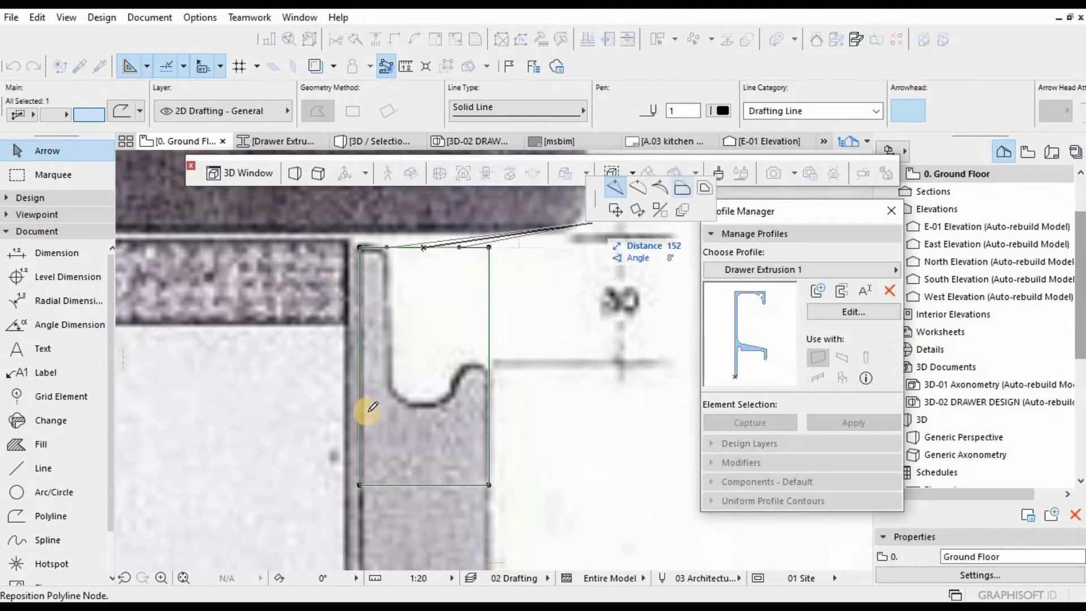
pyautogui.click(437, 408)
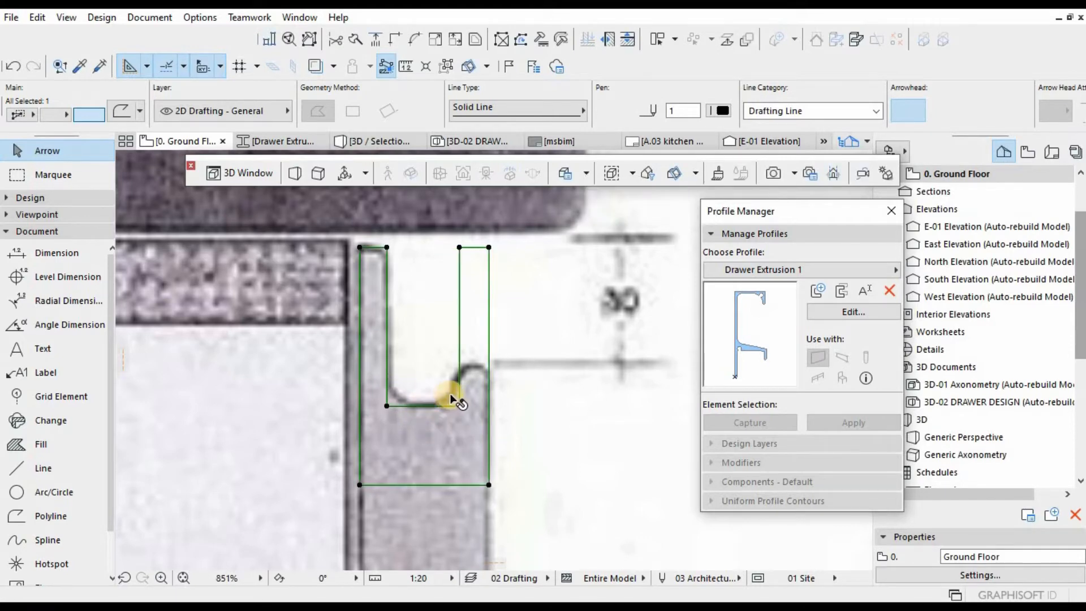
# Lower the outline's short right-hand top edge to the top of the scanned drawer front's outer lip.
pyautogui.scroll(3, 452, 390)
pyautogui.scroll(-1, 470, 384)
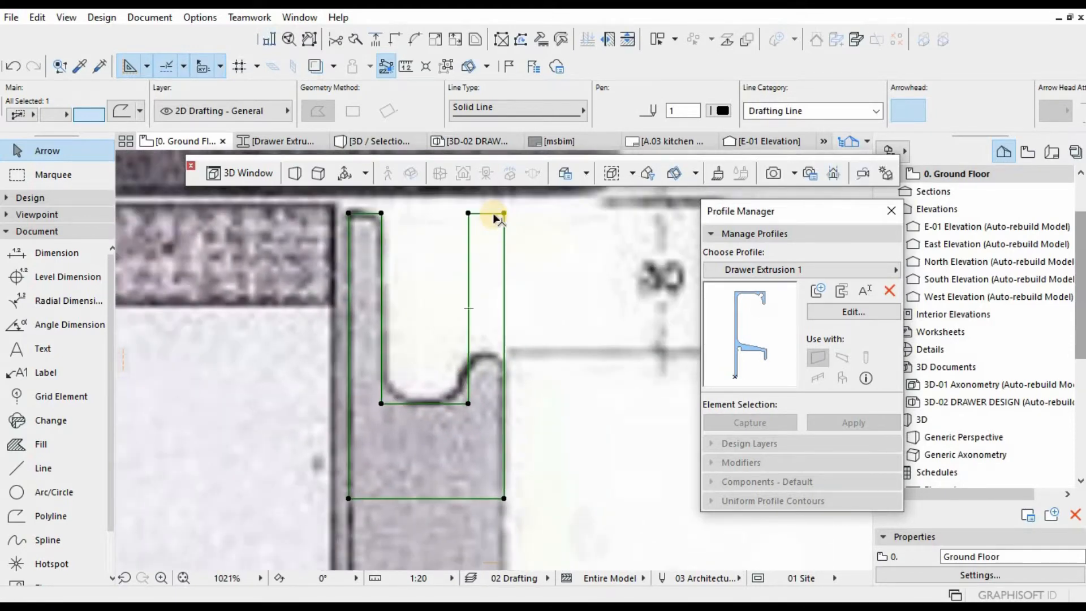
pyautogui.click(469, 399)
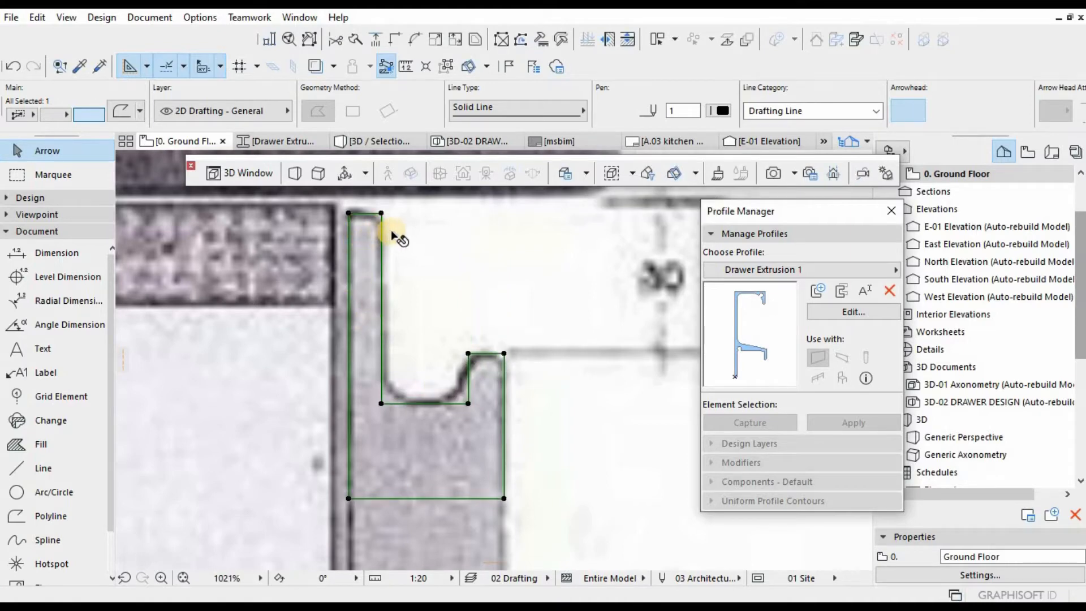
# Try a radius 5 fillet on the groove-side top corner of the outline's tall back leg, and undo it.
pyautogui.click(381, 213)
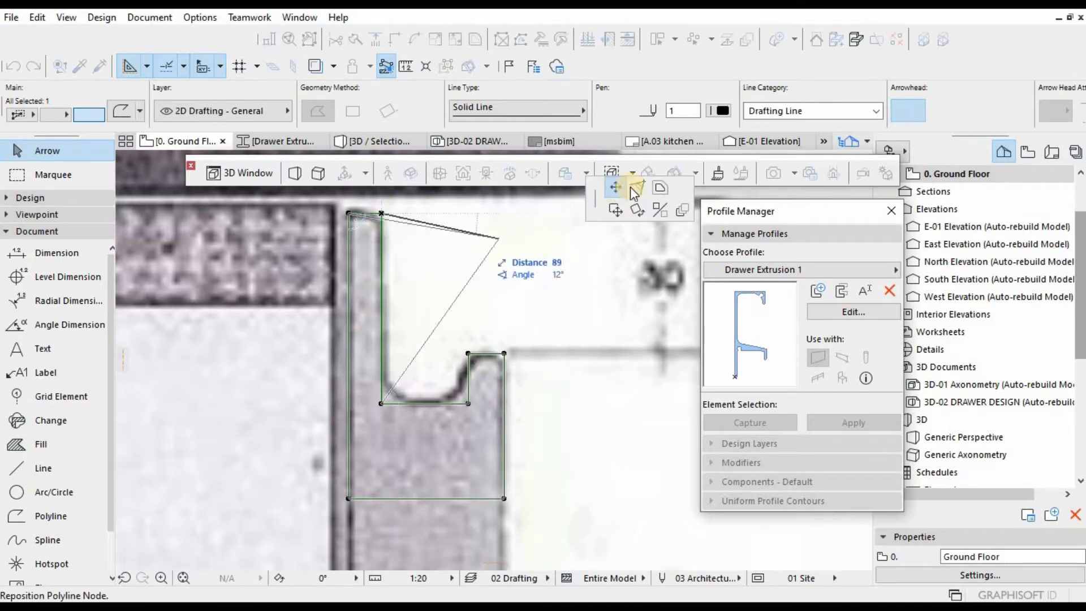
pyautogui.click(634, 189)
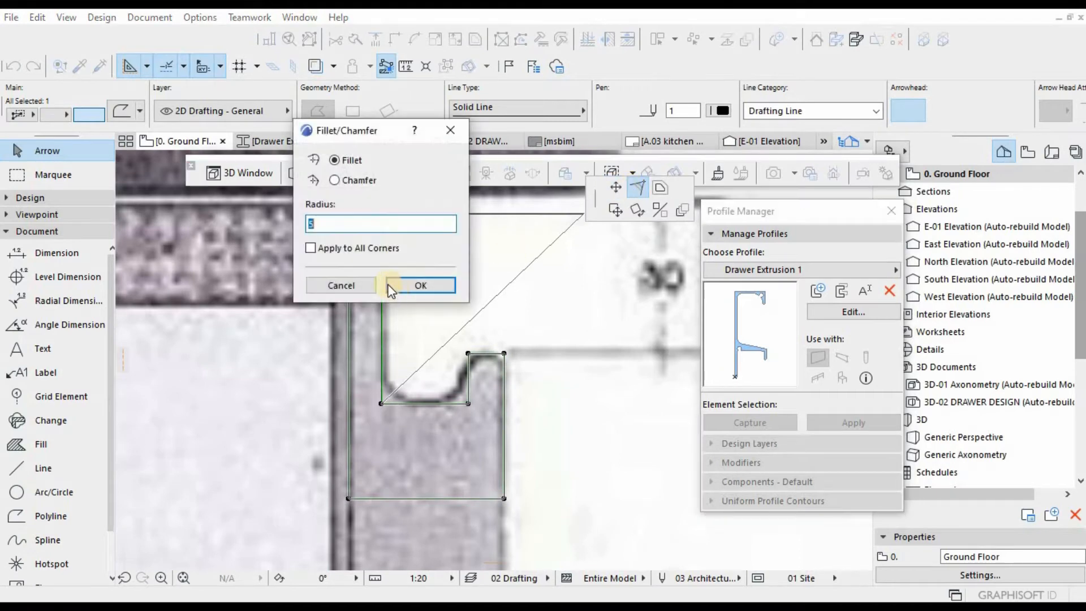
pyautogui.press('Return')
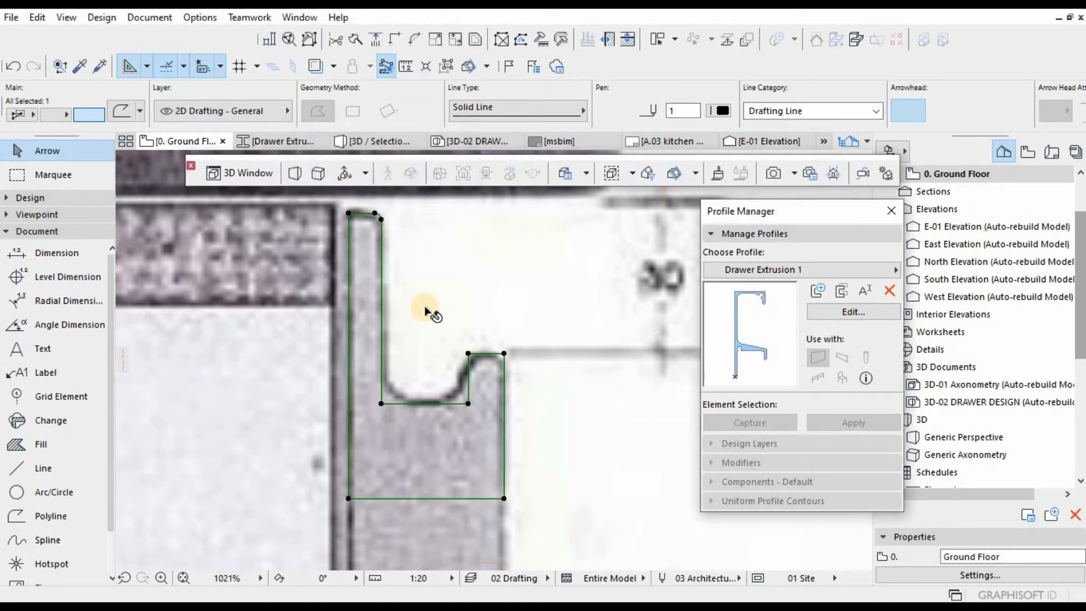
pyautogui.hotkey('ctrl', 'z')
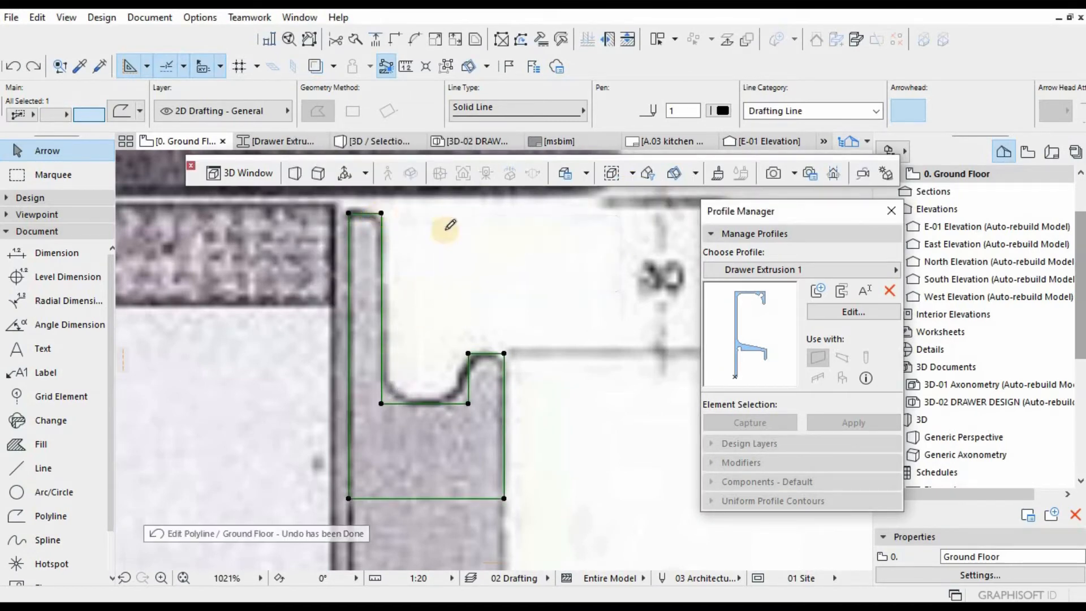
# Fillet the groove-side top corner of the tall back leg at radius 15 and the groove's bottom corner beside that leg at radius 20.
pyautogui.click(381, 403)
pyautogui.click(643, 187)
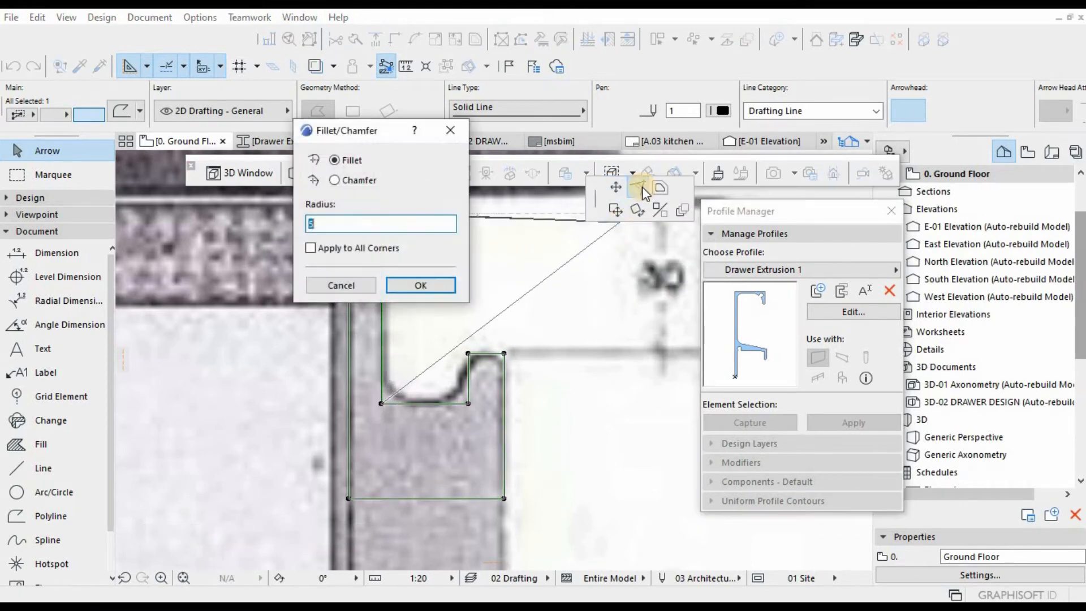
pyautogui.write('10')
pyautogui.press('Return')
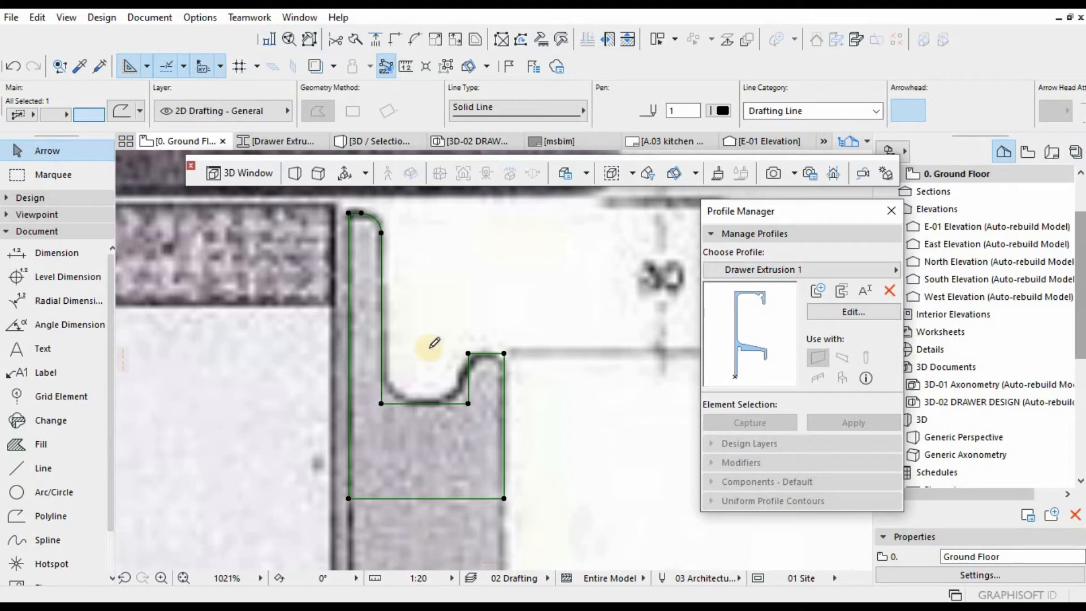
pyautogui.click(382, 403)
pyautogui.click(637, 188)
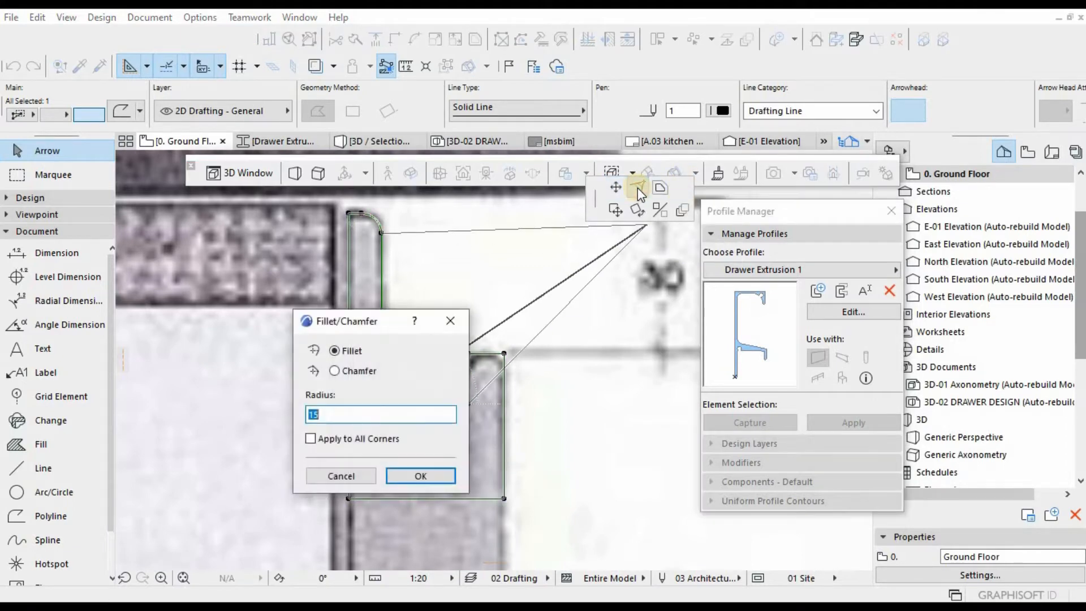
pyautogui.press('Return')
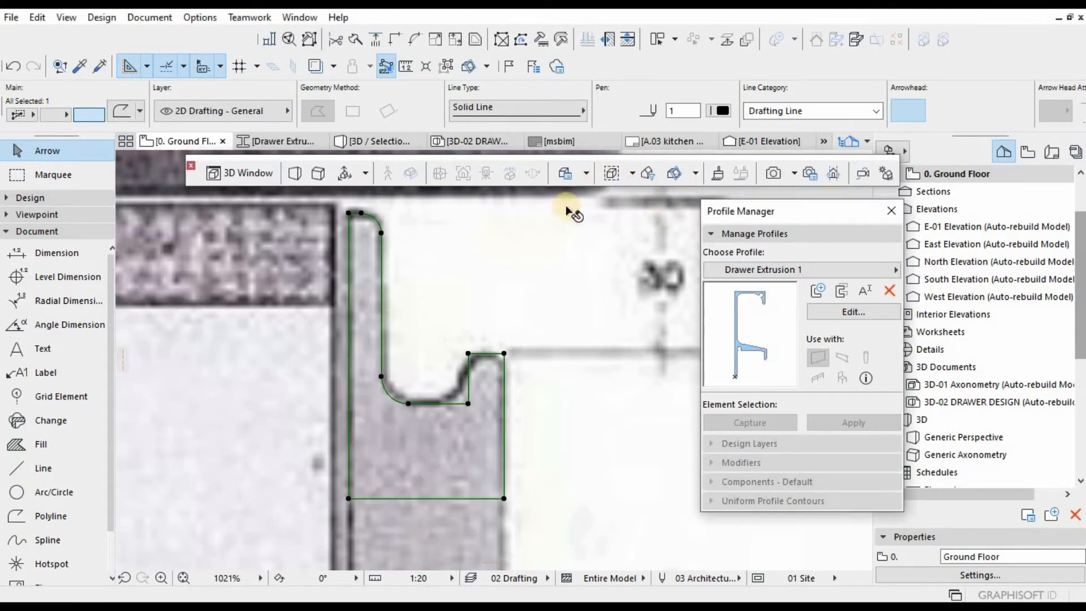
# Try a radius 35 fillet on the groove's bottom corner beside the outer lip plus a fillet on the lip corner above, and undo it.
pyautogui.click(467, 404)
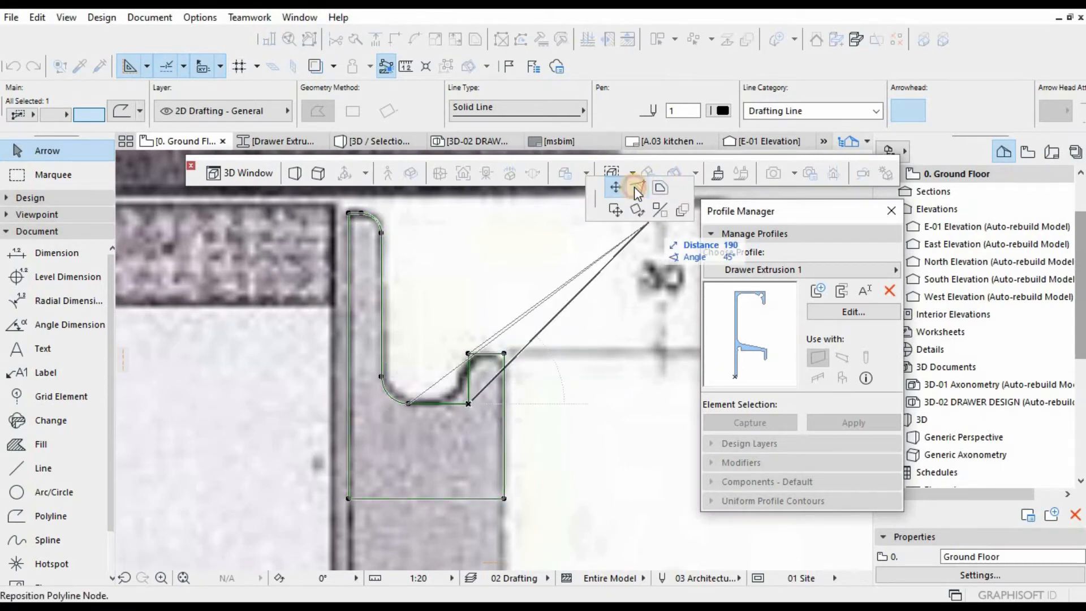
pyautogui.click(636, 188)
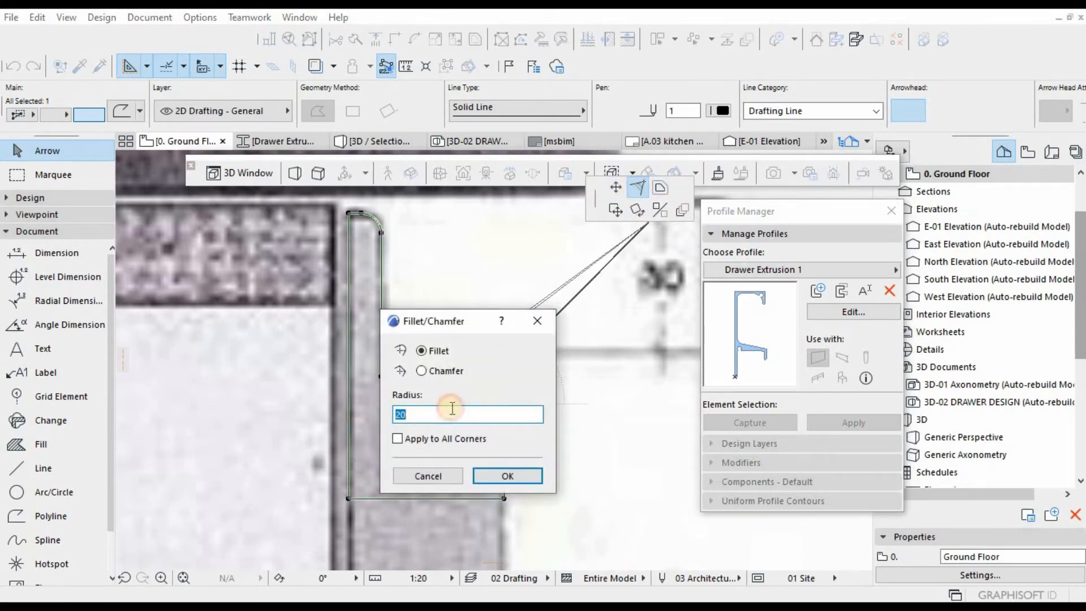
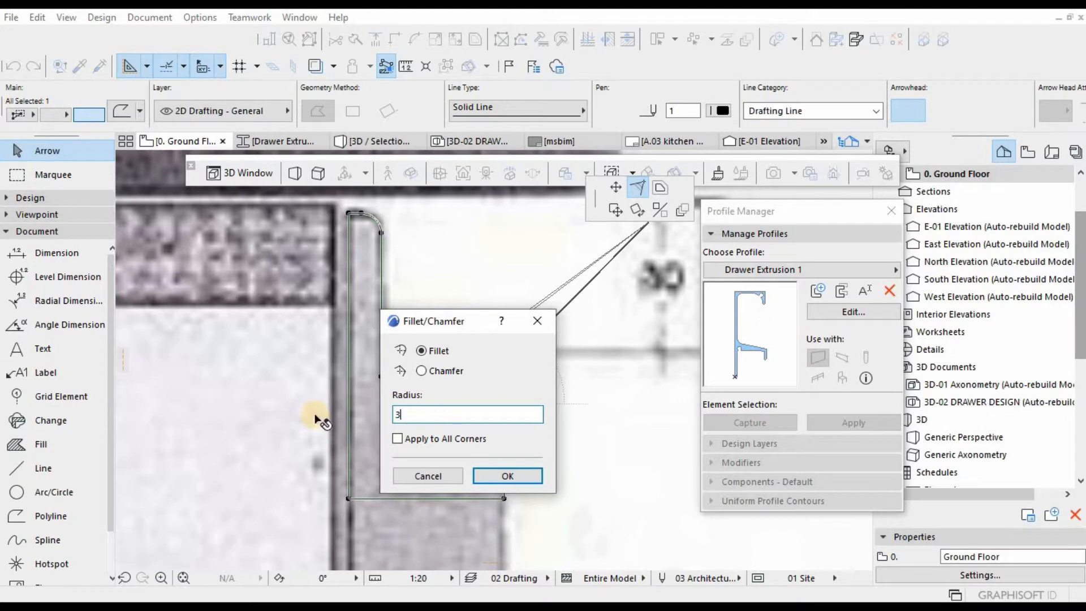
pyautogui.write('5')
pyautogui.press('Return')
pyautogui.scroll(3, 457, 340)
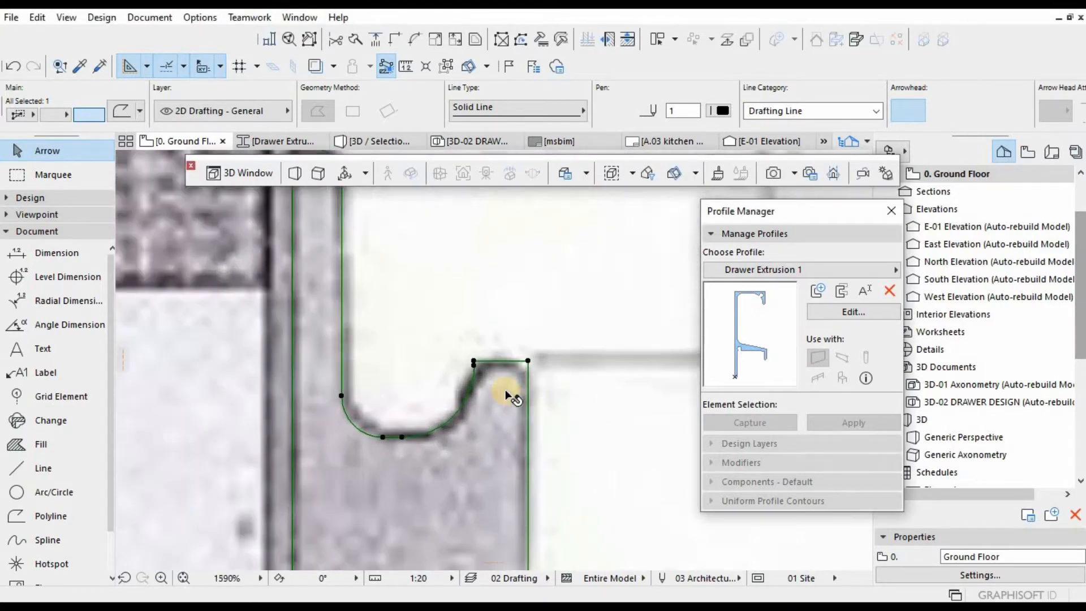
pyautogui.scroll(3, 490, 374)
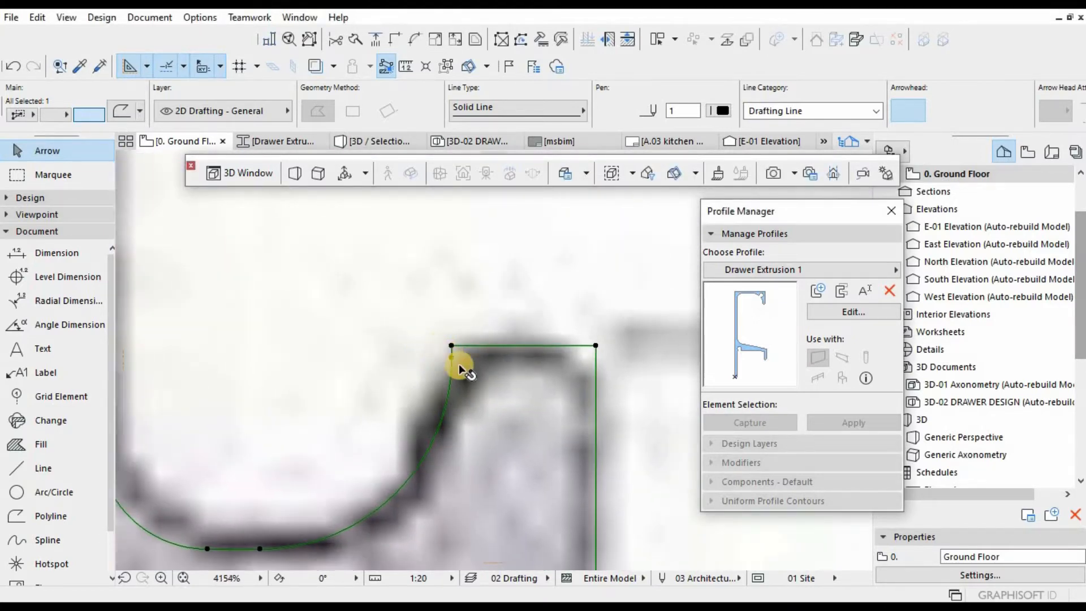
pyautogui.scroll(-2, 461, 371)
pyautogui.click(447, 346)
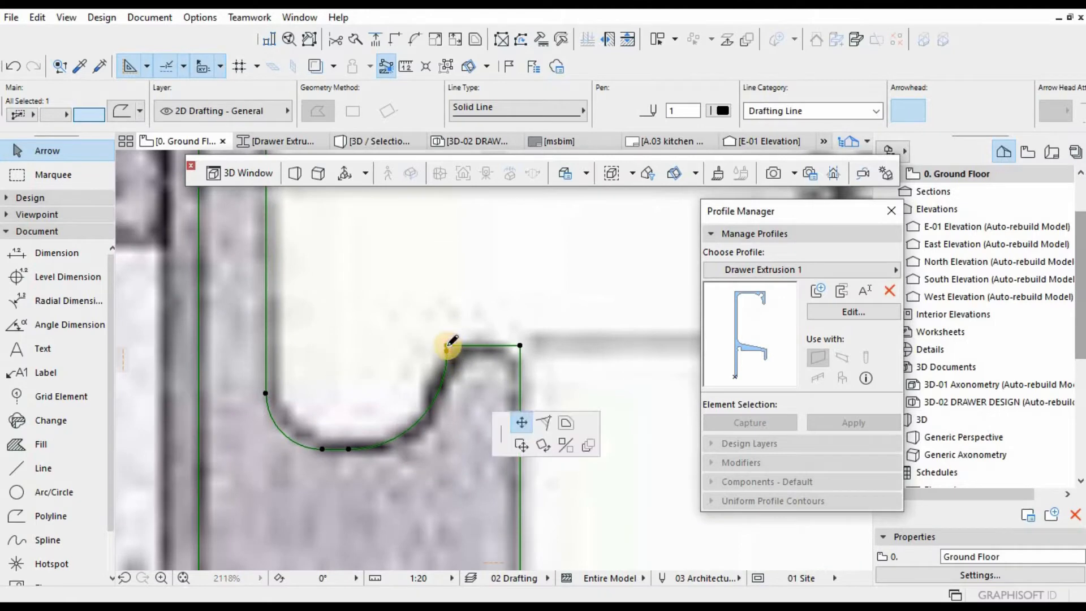
pyautogui.click(637, 191)
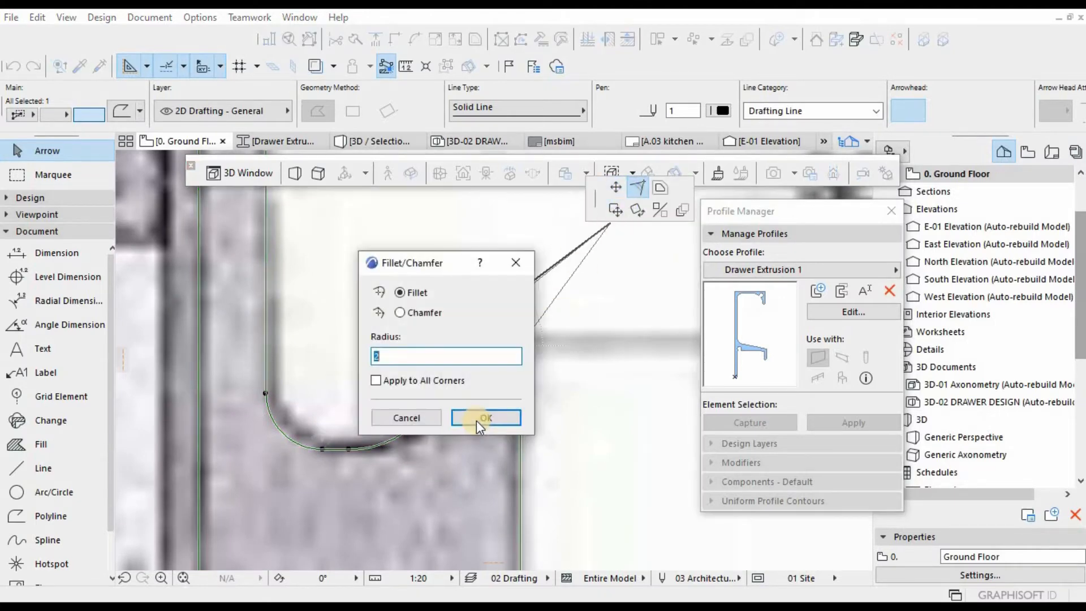
pyautogui.click(482, 416)
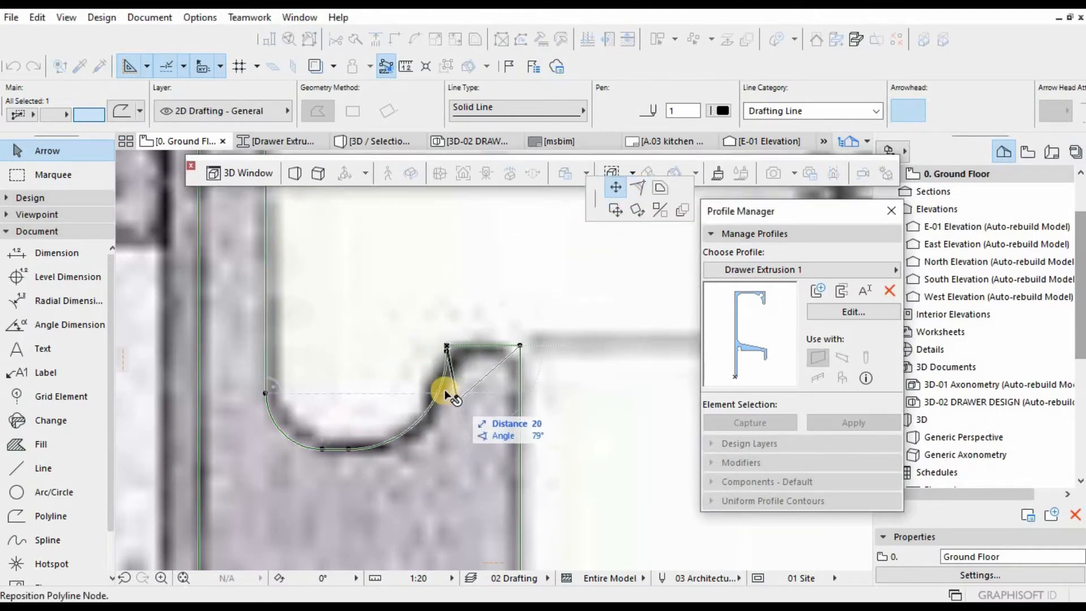
pyautogui.hotkey('ctrl', 'z')
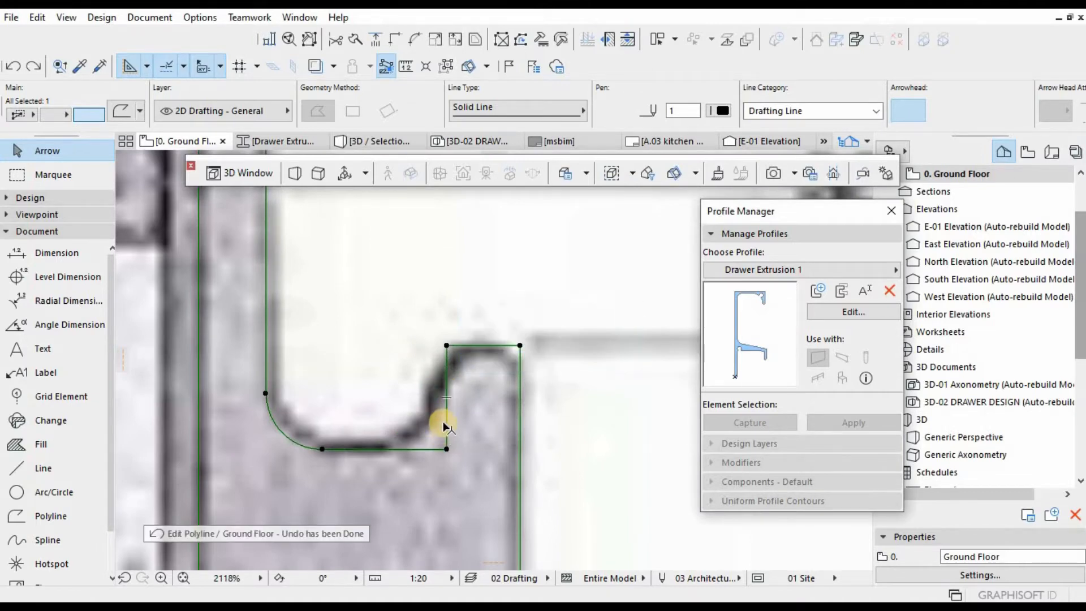
# Fillet the groove's bottom corner beside the outer lip at the opposite corner's radius of 20, and round the lip's groove-side top corner.
pyautogui.click(447, 448)
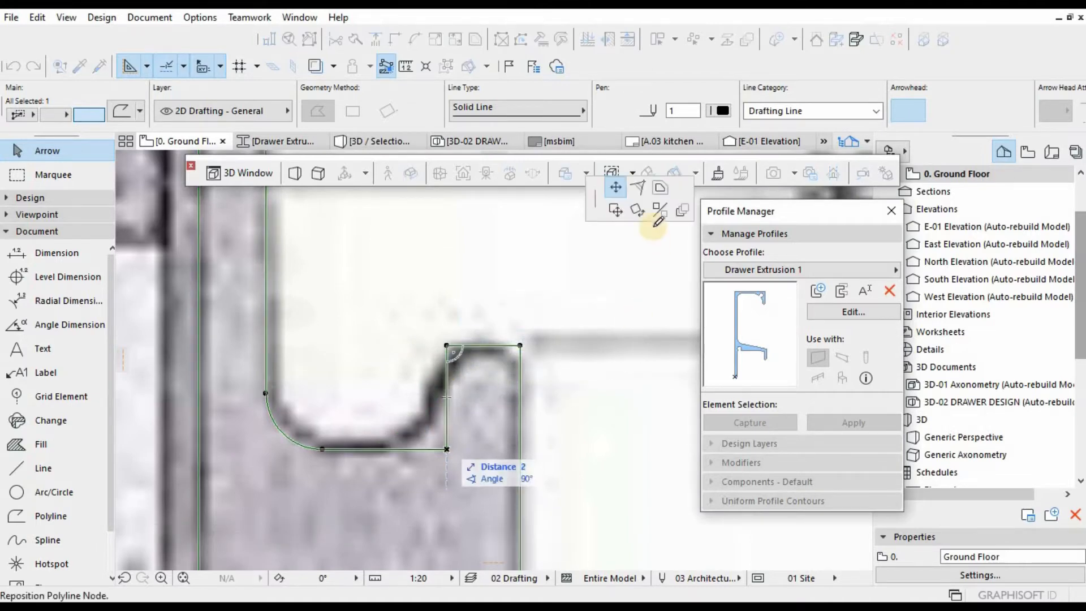
pyautogui.click(641, 188)
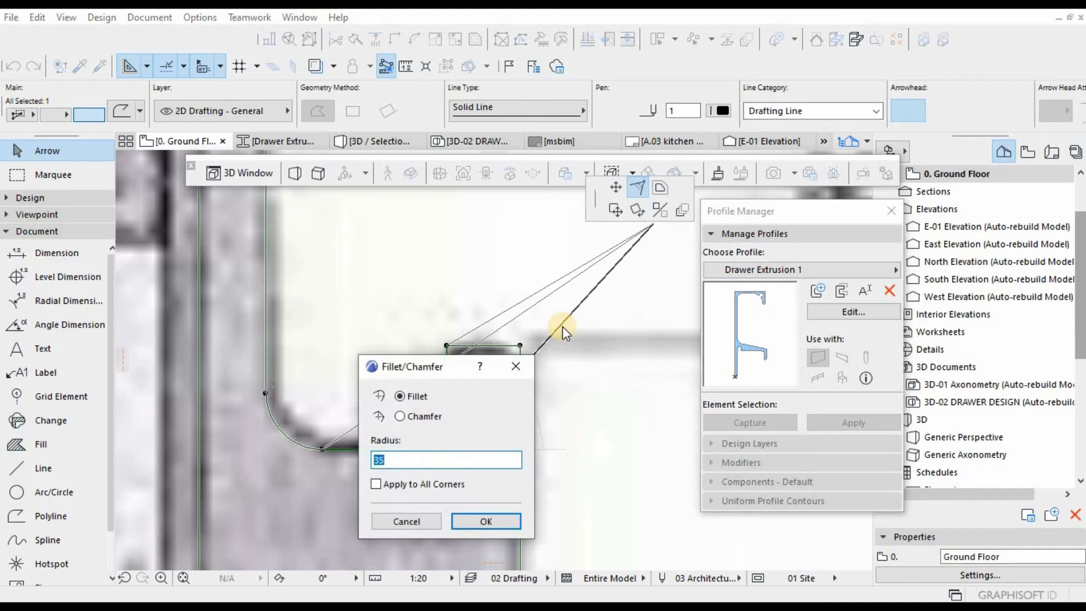
pyautogui.write('25')
pyautogui.press('Return')
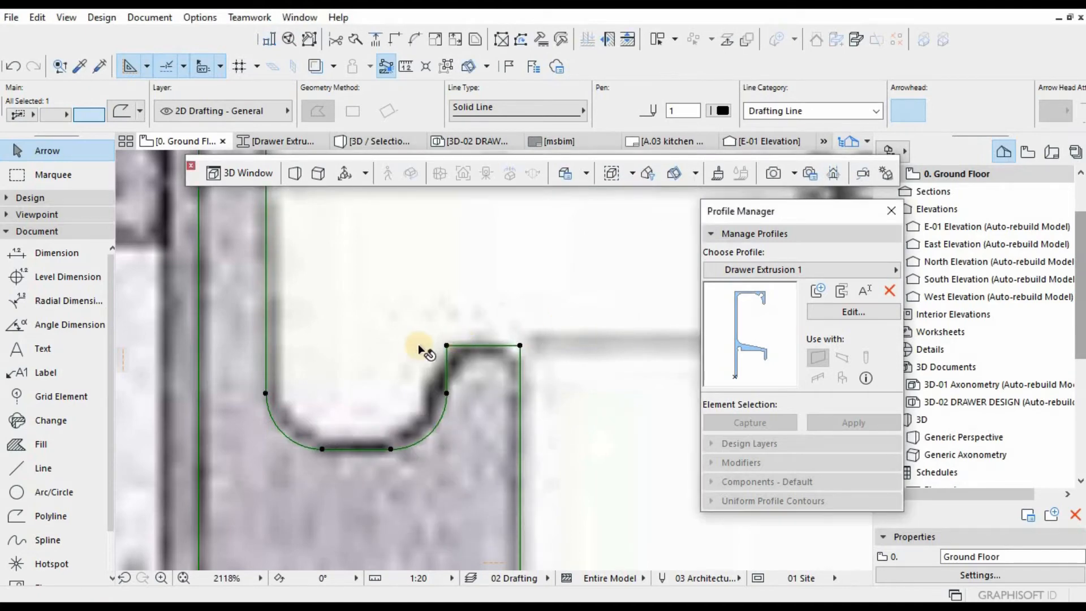
pyautogui.click(447, 345)
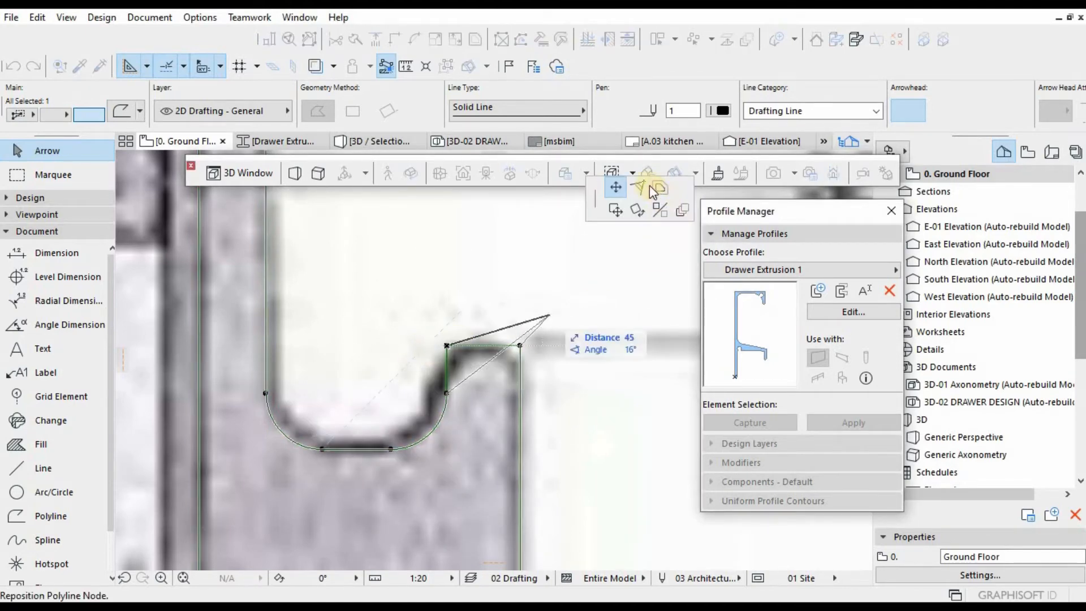
pyautogui.click(638, 187)
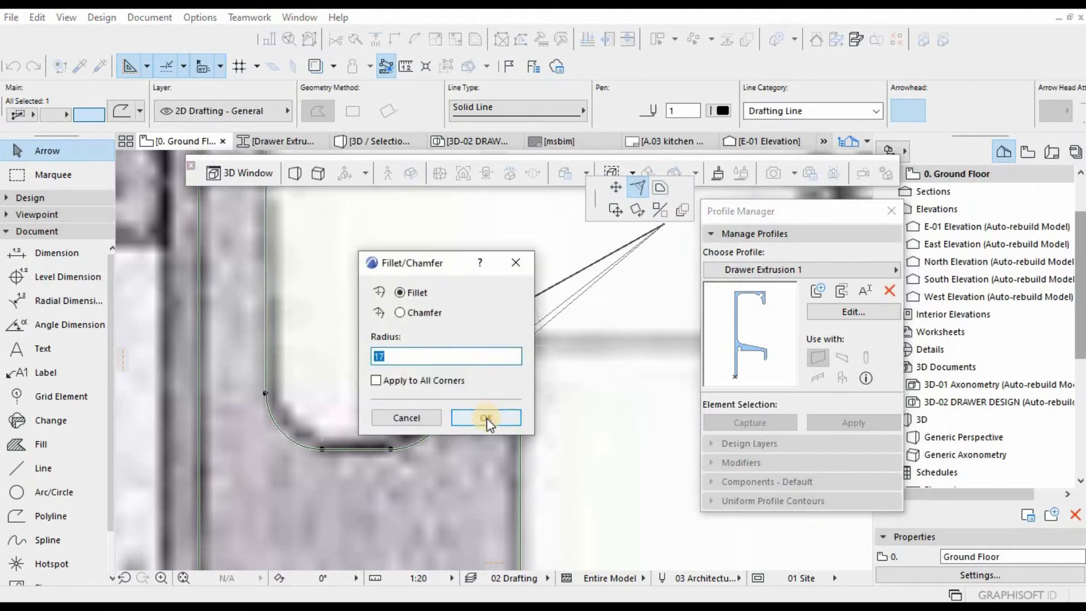
pyautogui.click(487, 418)
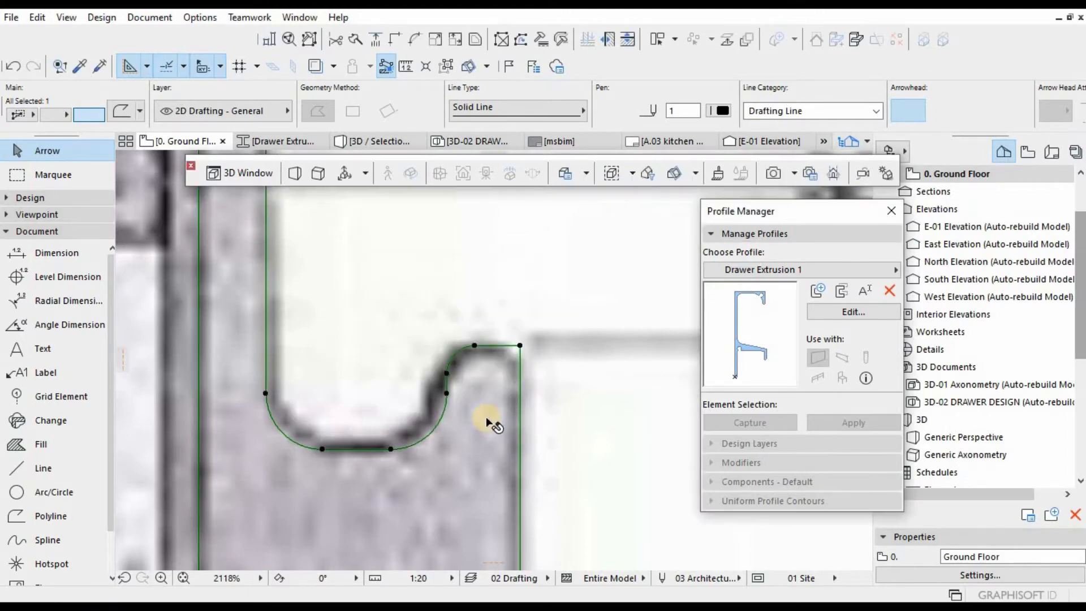
pyautogui.scroll(-5, 402, 345)
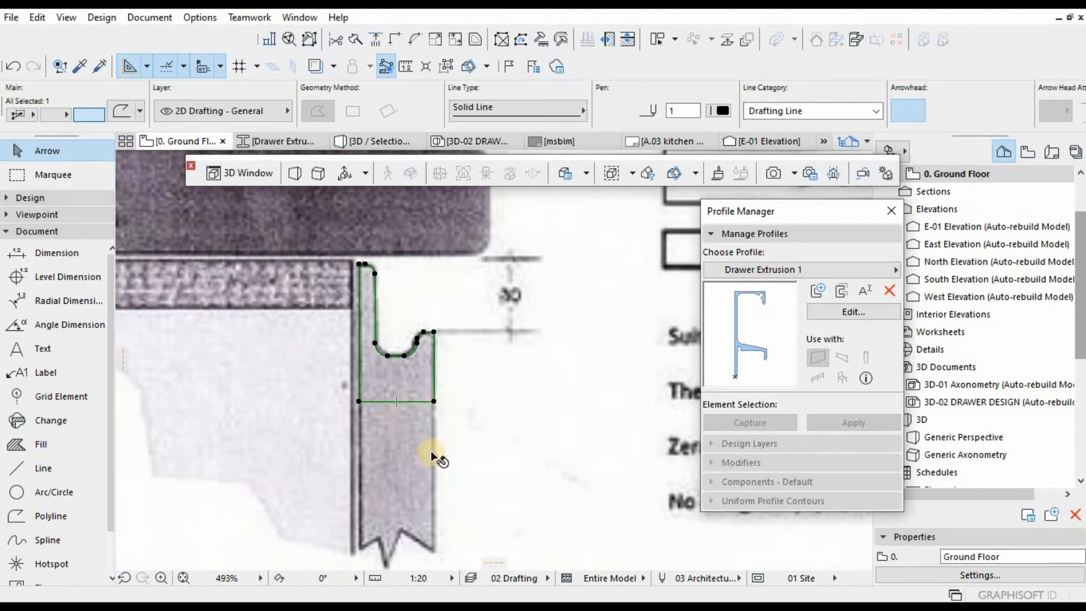
pyautogui.scroll(-3, 430, 453)
pyautogui.press('Escape')
pyautogui.scroll(4, 410, 396)
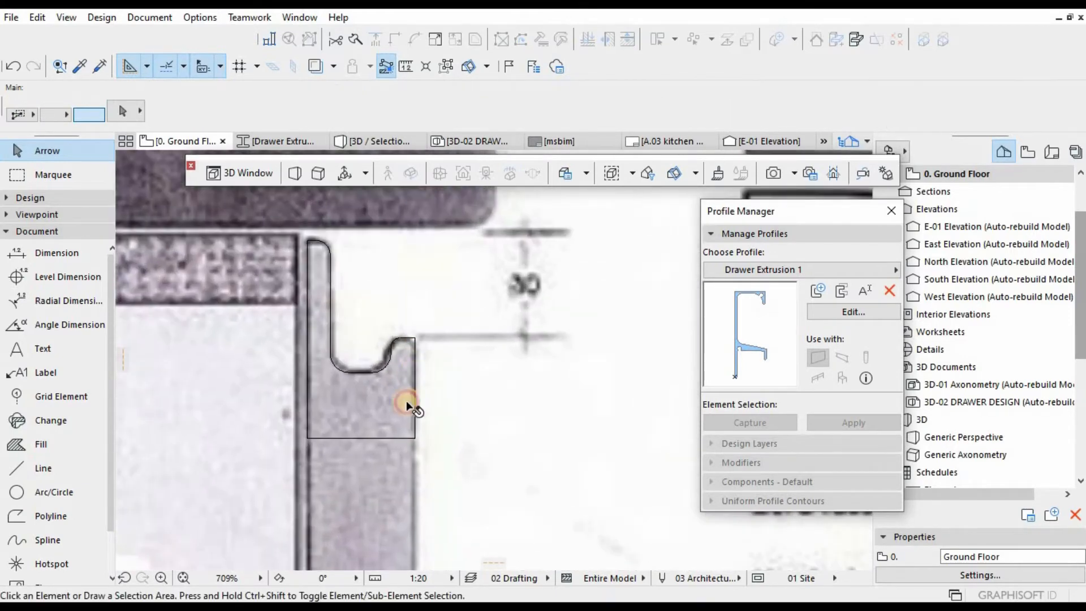
# Examine the traced outline and the existing drawer front pieces above the scanned details, including the notched front and the curved-top slab.
pyautogui.click(398, 438)
pyautogui.scroll(-10, 317, 362)
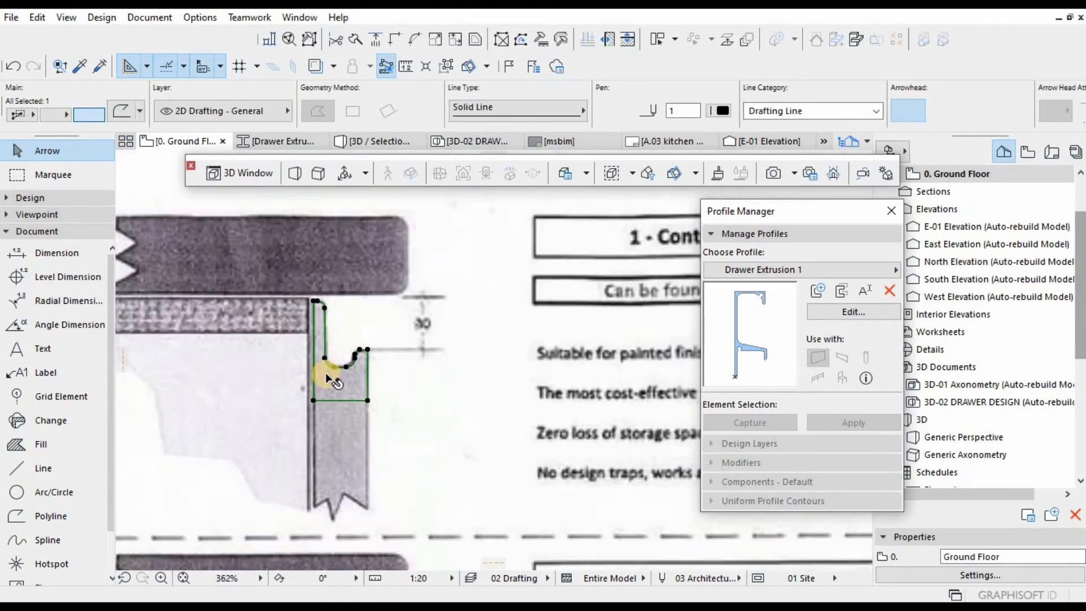
pyautogui.scroll(-2, 345, 390)
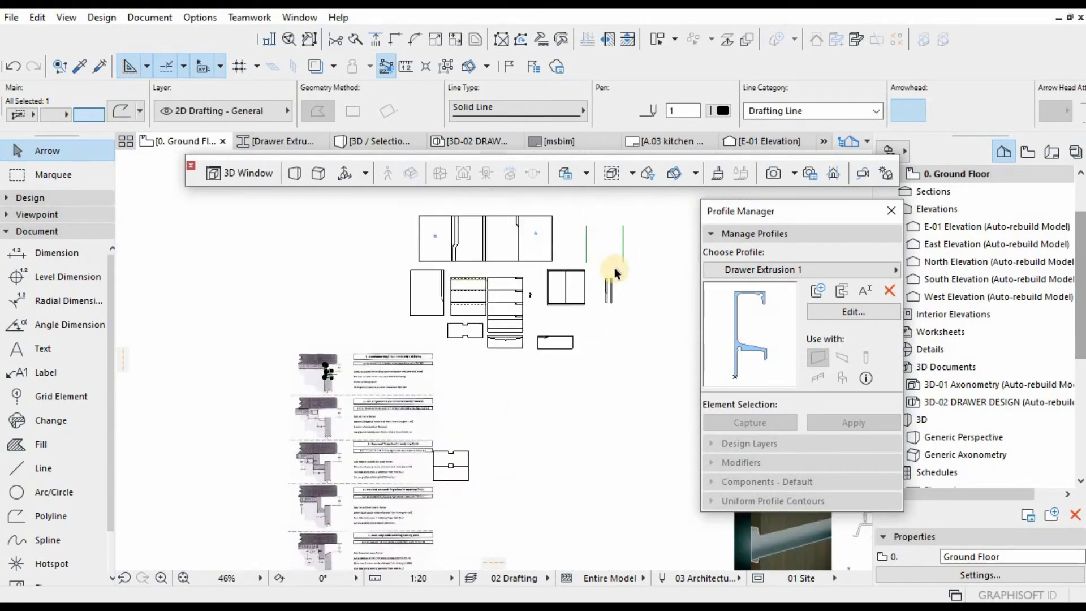
pyautogui.scroll(4, 614, 268)
pyautogui.scroll(-3, 612, 280)
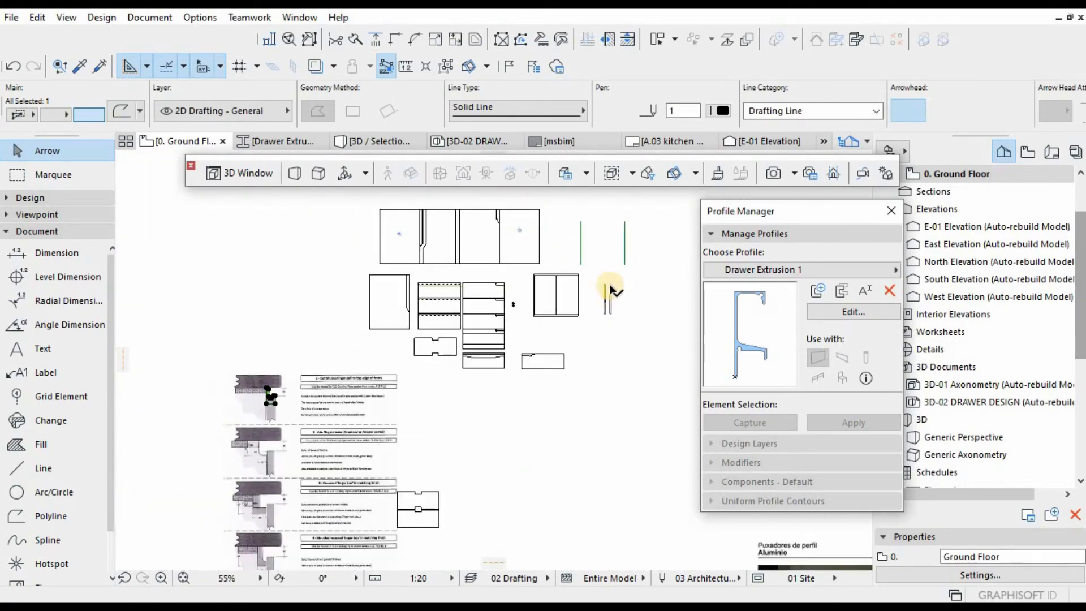
pyautogui.scroll(3, 579, 334)
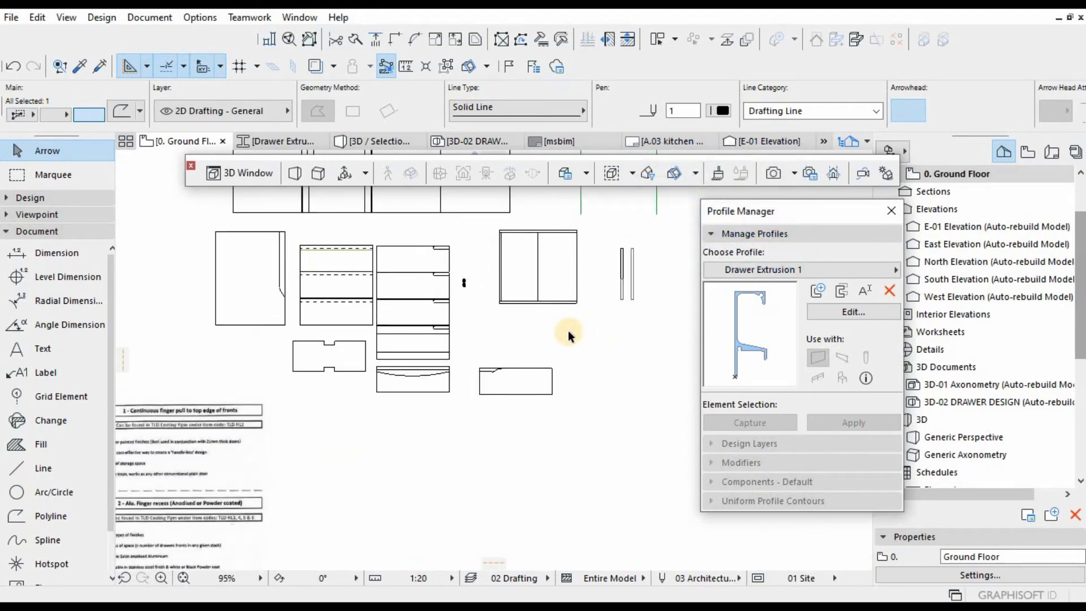
pyautogui.scroll(3, 444, 374)
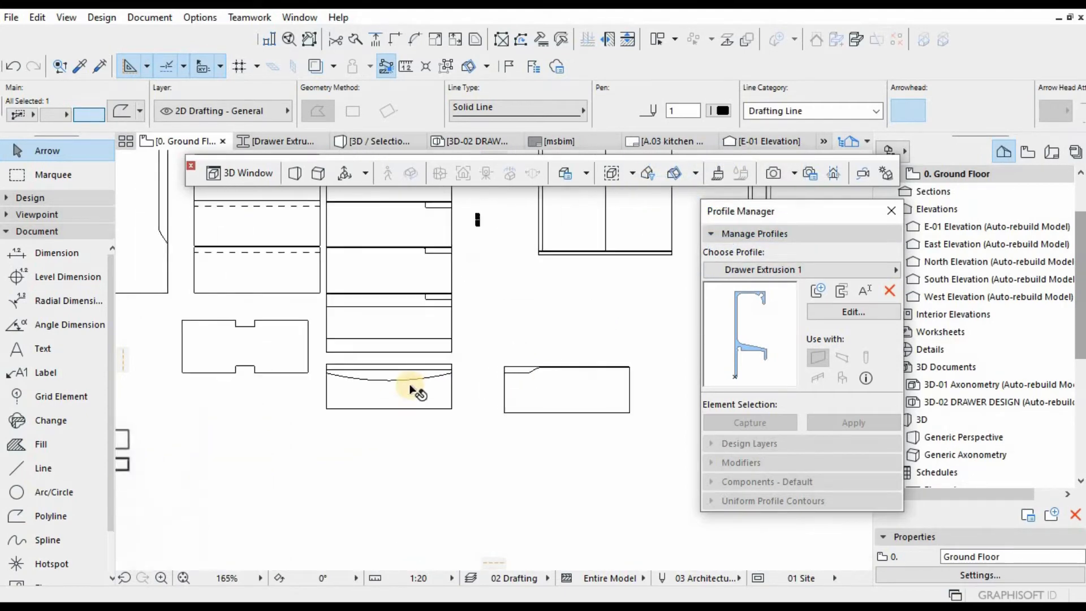
pyautogui.click(498, 386)
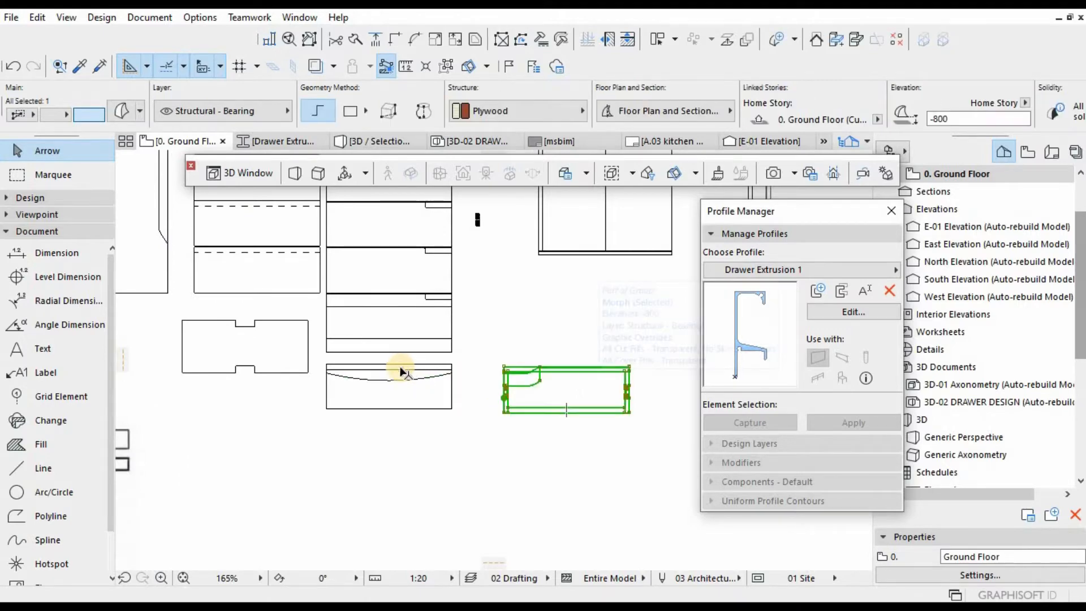
pyautogui.click(373, 382)
pyautogui.scroll(3, 374, 391)
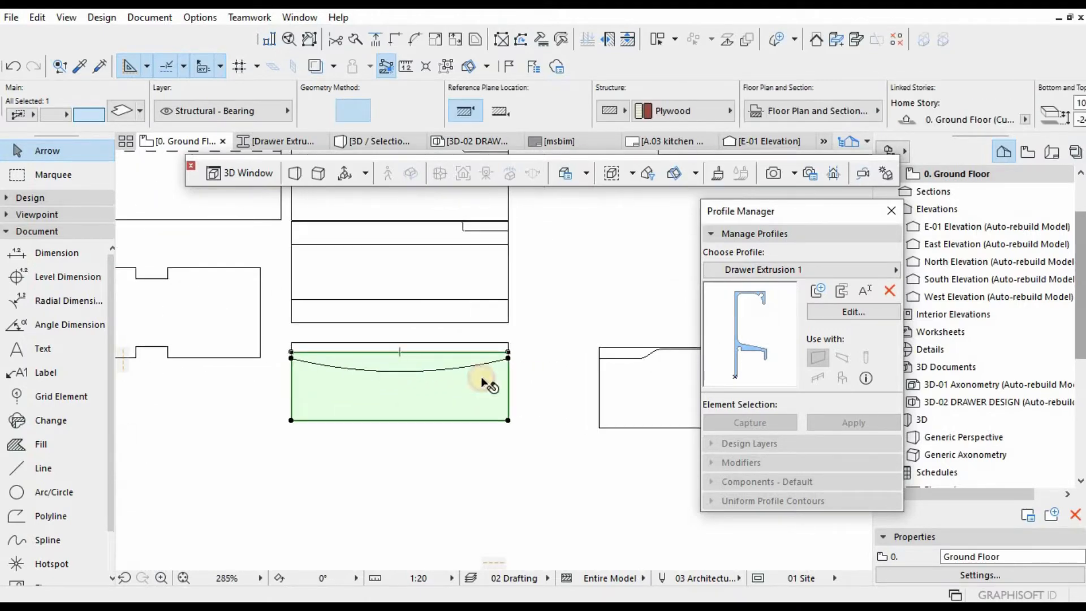
pyautogui.scroll(-10, 425, 341)
pyautogui.press('Escape')
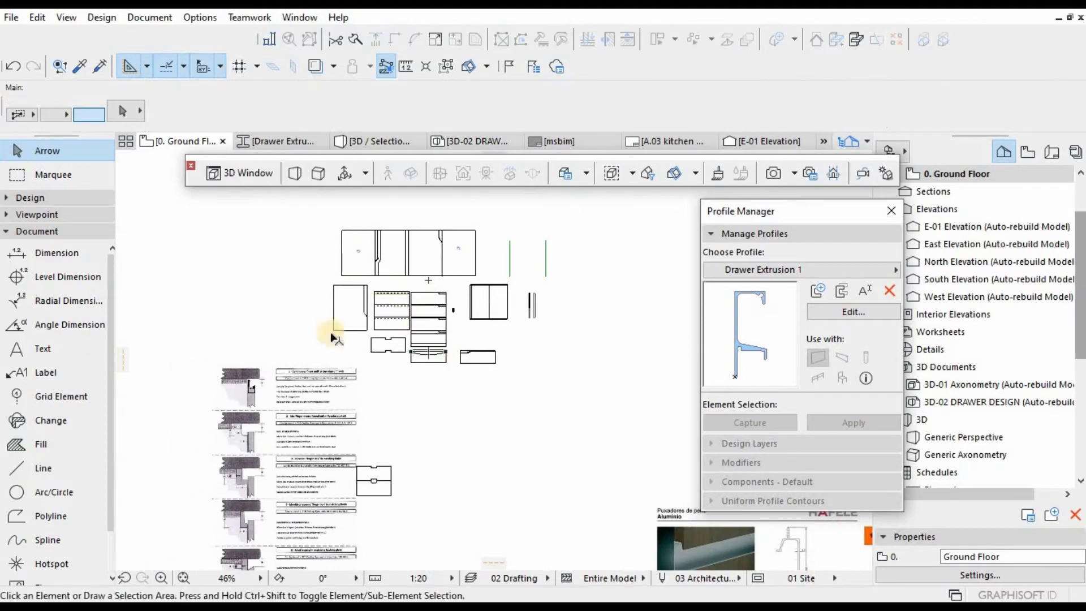
pyautogui.scroll(-3, 340, 335)
pyautogui.scroll(-10, 362, 336)
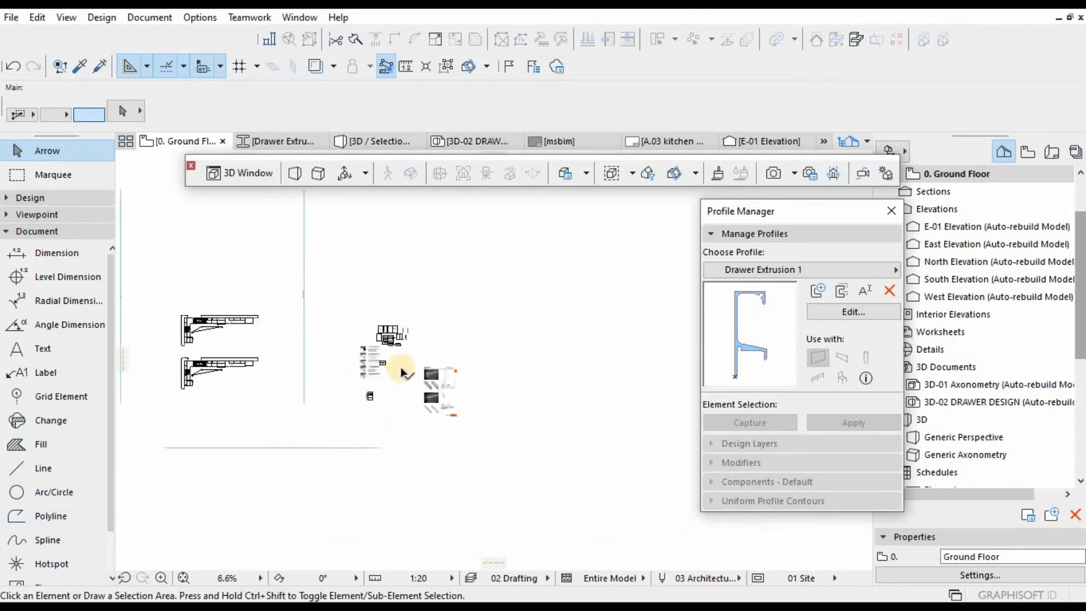
pyautogui.scroll(5, 308, 308)
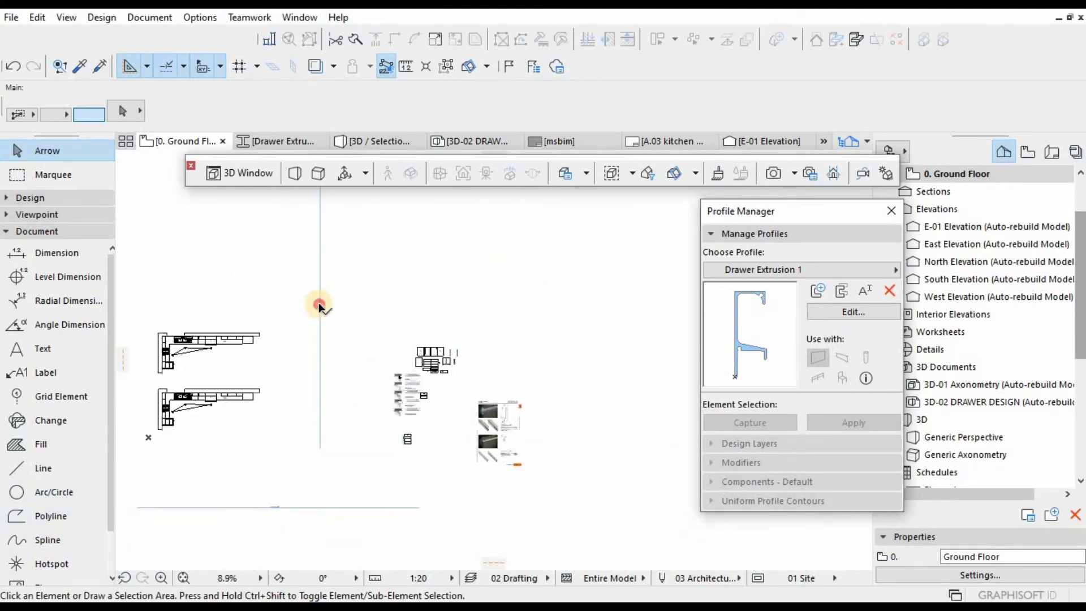
# Move the East Elevation marker line so it stands between the curved-top slab and the notched drawer front.
pyautogui.click(320, 322)
pyautogui.hotkey('ctrl', 'd')
pyautogui.click(320, 306)
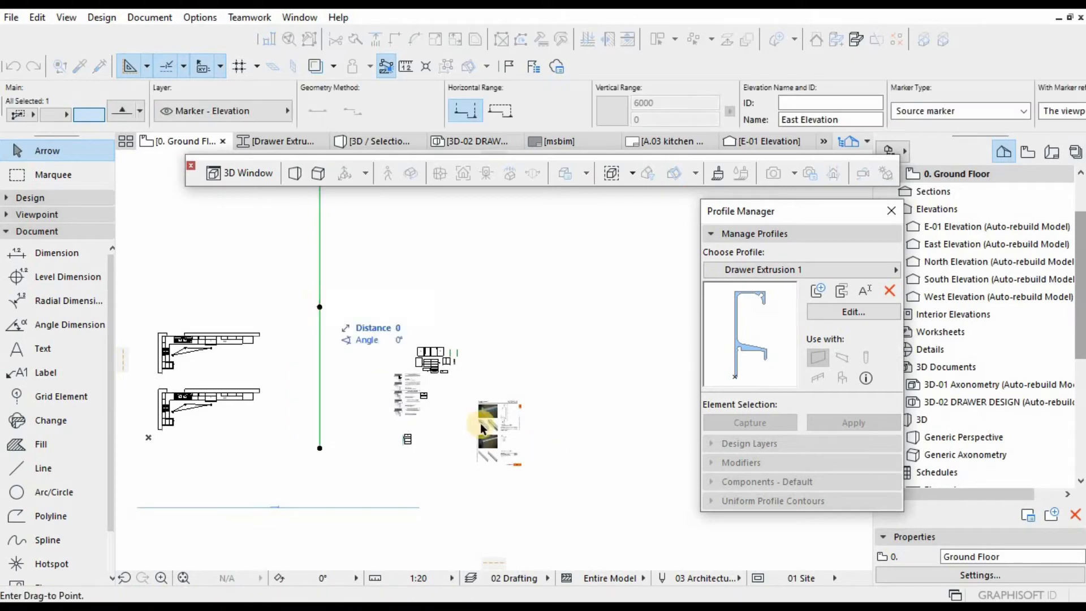
pyautogui.scroll(5, 394, 390)
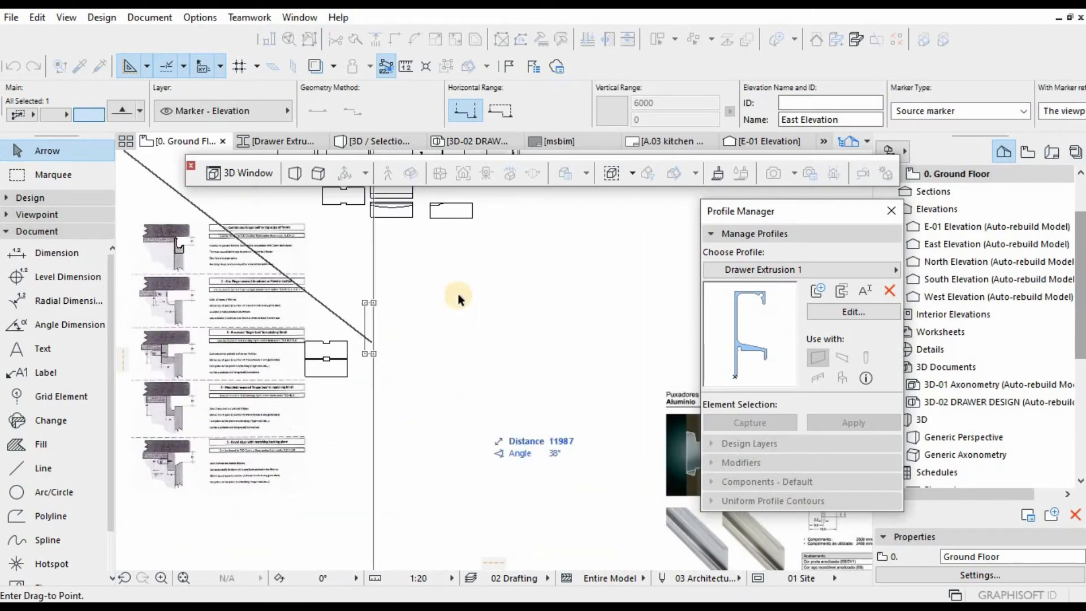
pyautogui.scroll(5, 424, 392)
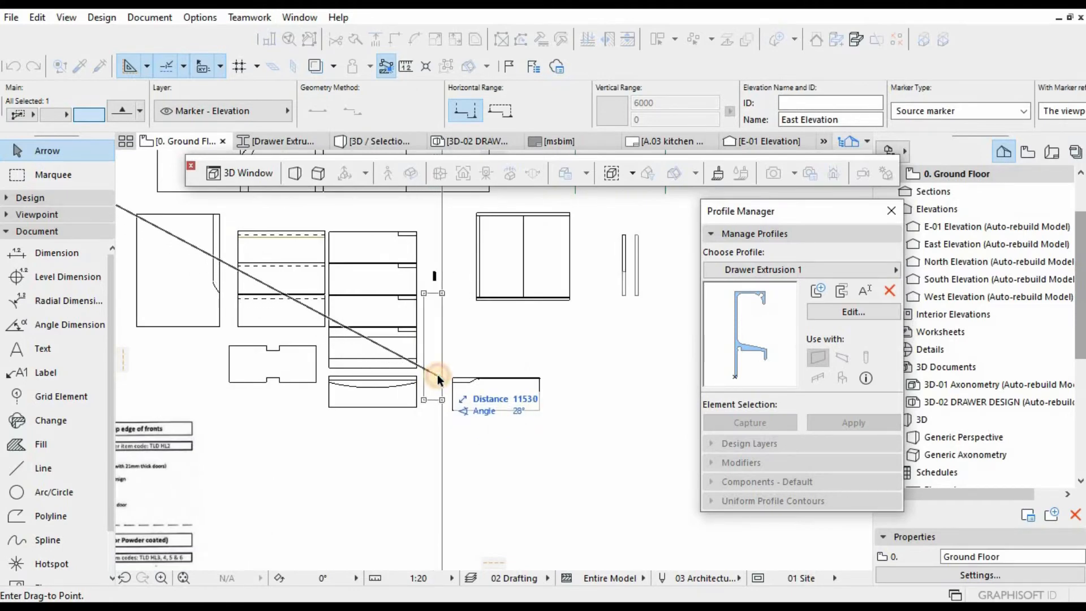
pyautogui.click(441, 390)
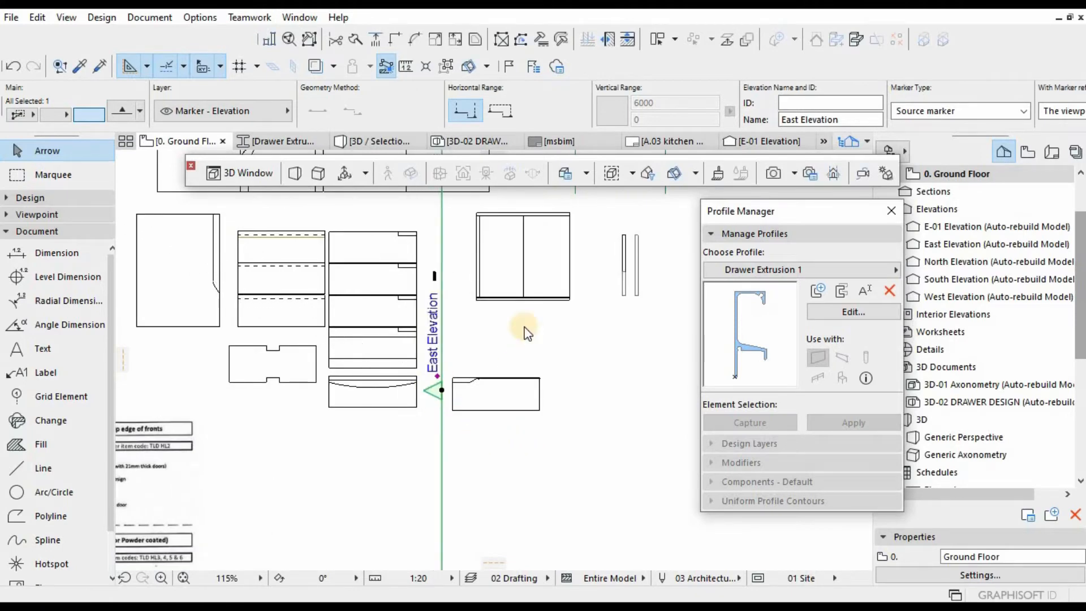
# Open the East Elevation view from its marker and examine the drawer front pieces around the ground line.
pyautogui.rightClick(476, 437)
pyautogui.click(552, 197)
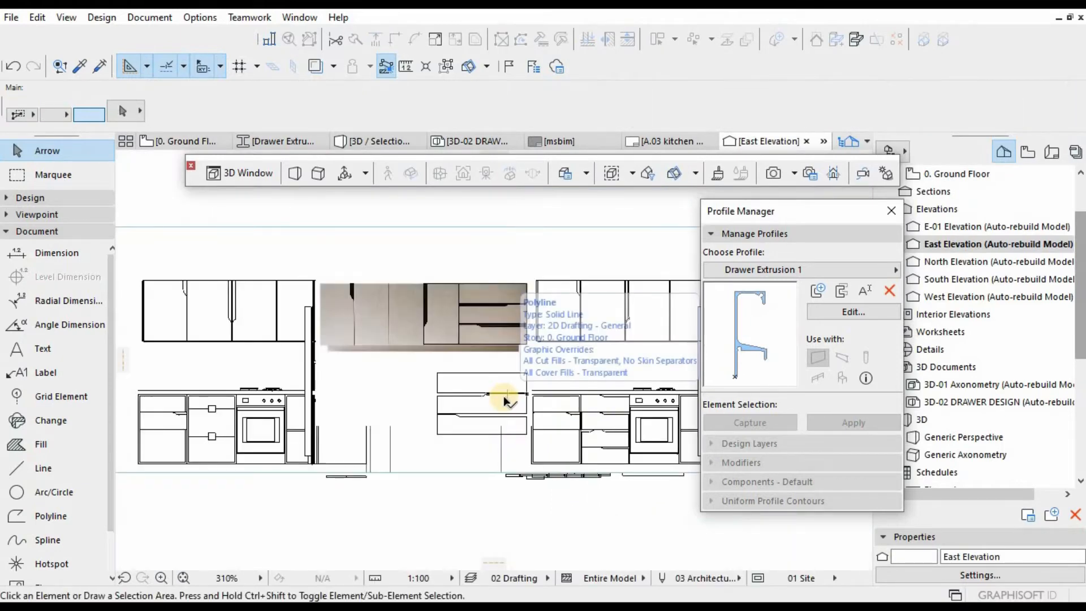
pyautogui.scroll(-5, 484, 361)
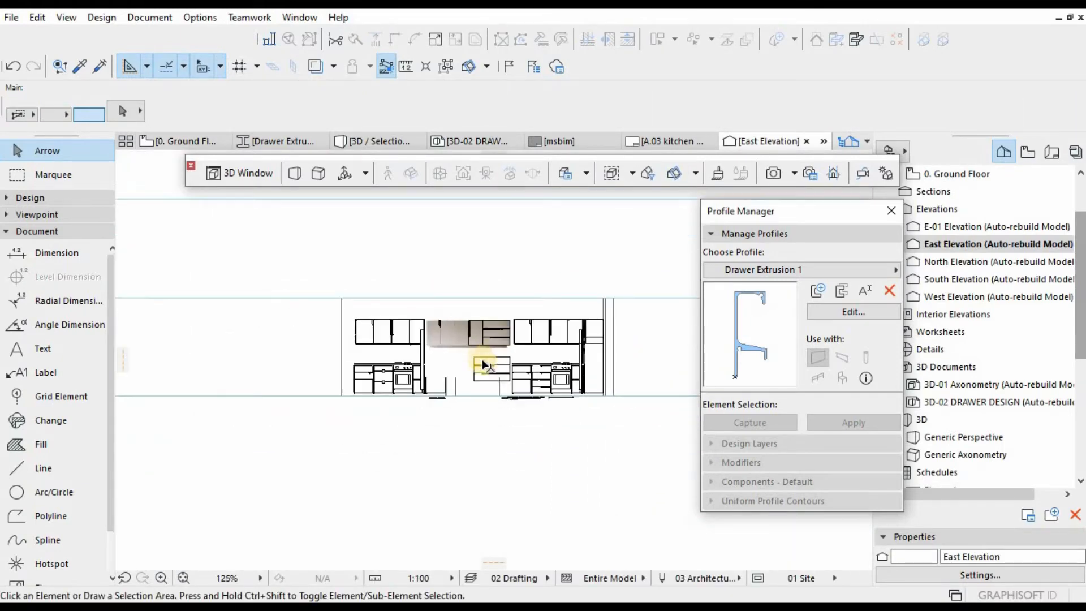
pyautogui.scroll(10, 308, 396)
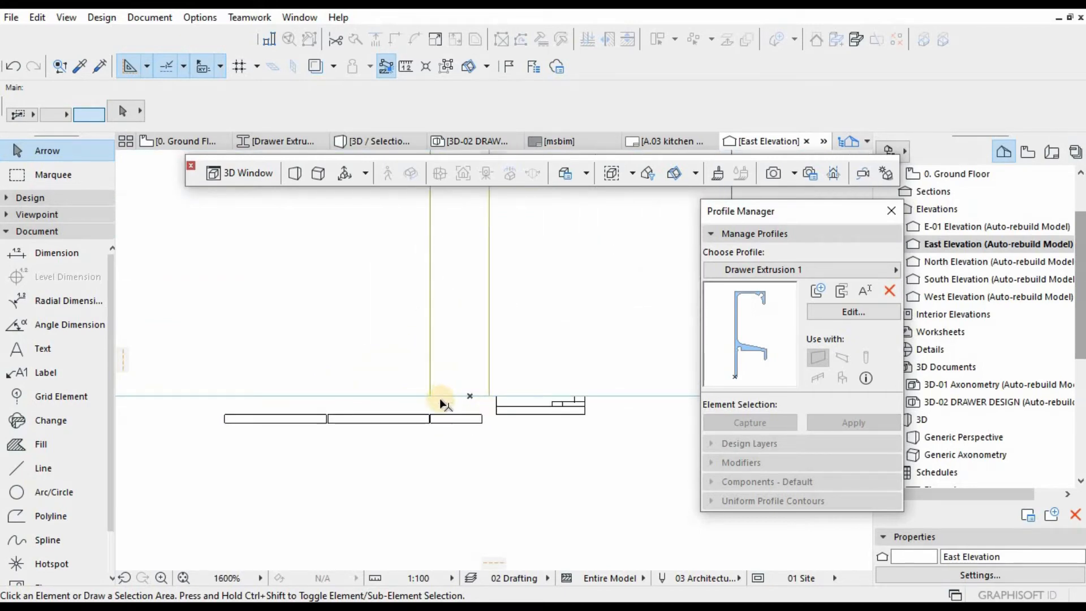
pyautogui.scroll(-1, 440, 399)
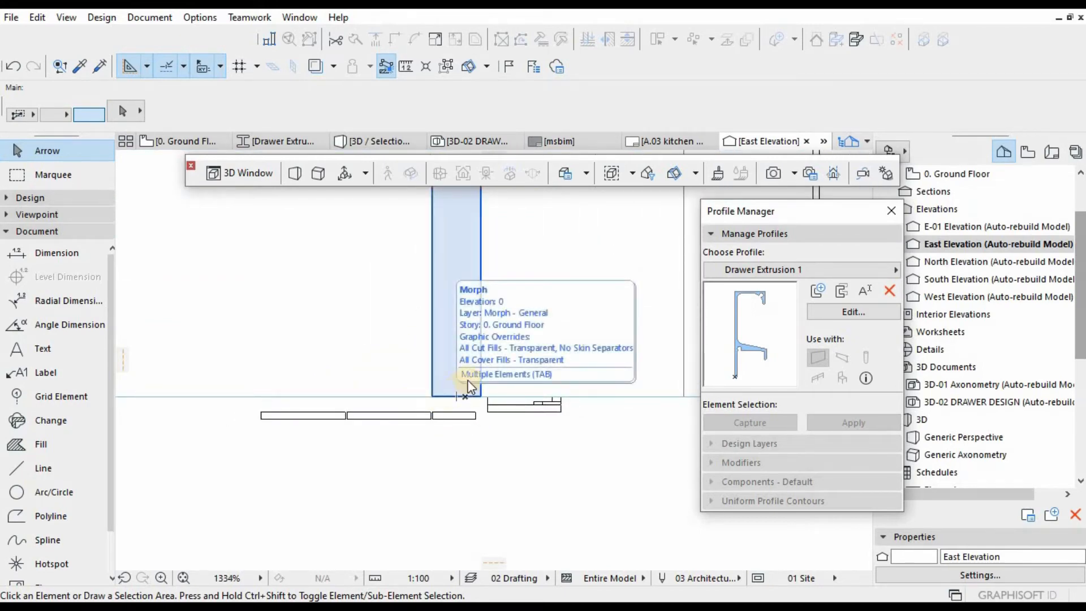
pyautogui.scroll(-4, 498, 379)
pyautogui.scroll(-4, 494, 382)
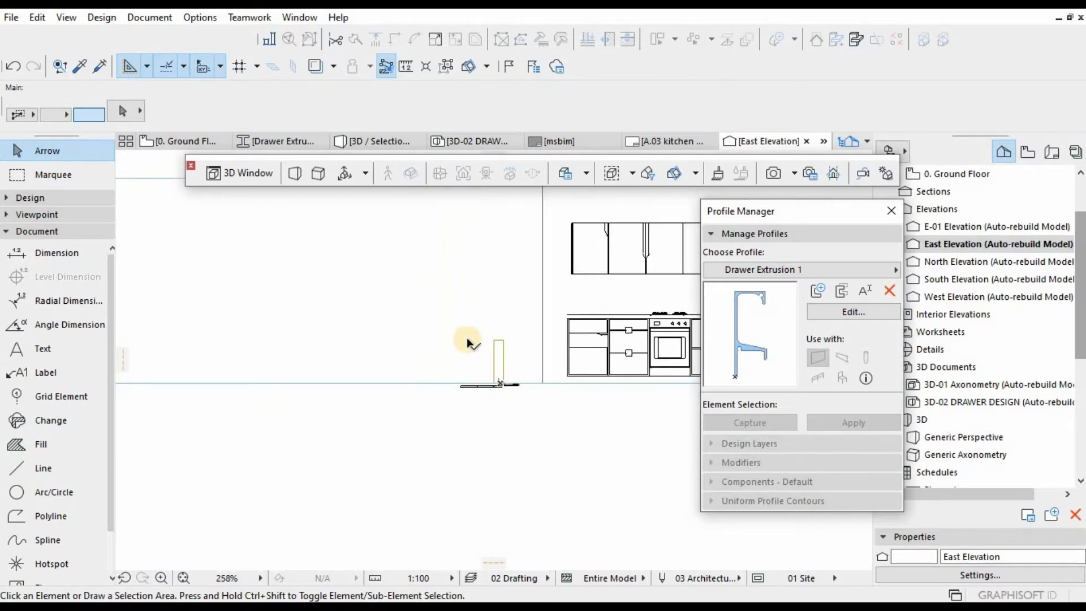
# Return to the ground floor plan and check the plain plywood slab beside the grooved one in the 3D view.
pyautogui.press('F2')
pyautogui.click(442, 353)
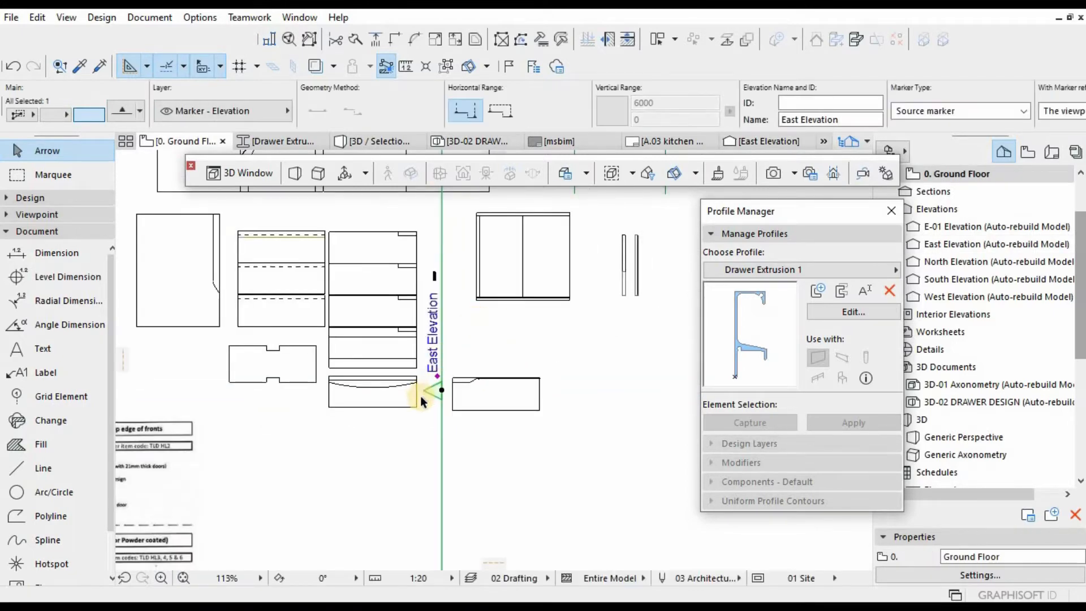
pyautogui.scroll(-1, 425, 394)
pyautogui.scroll(-1, 544, 301)
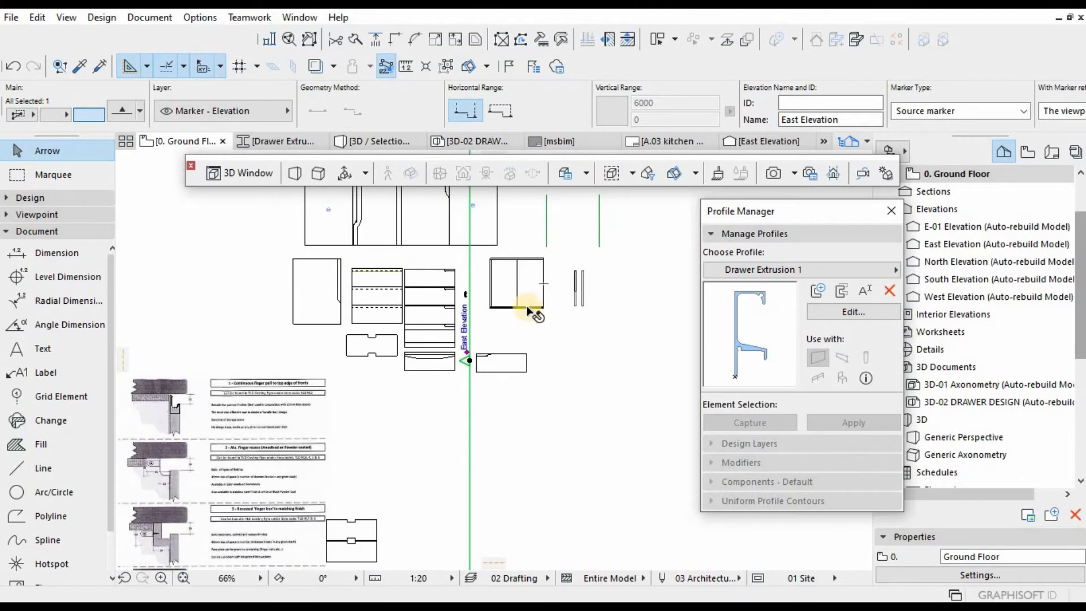
pyautogui.click(369, 142)
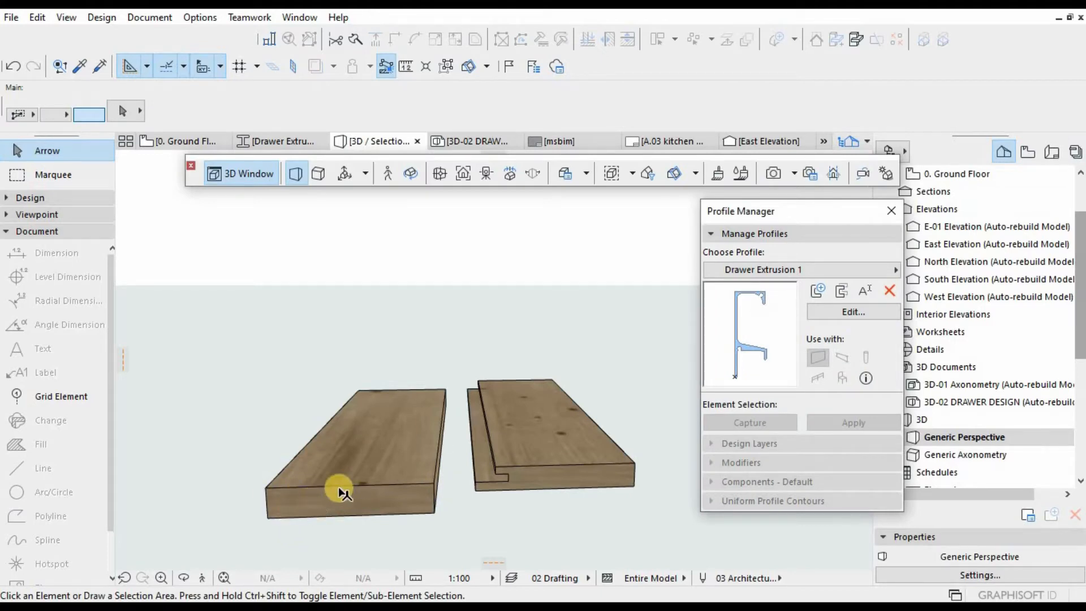
pyautogui.click(371, 439)
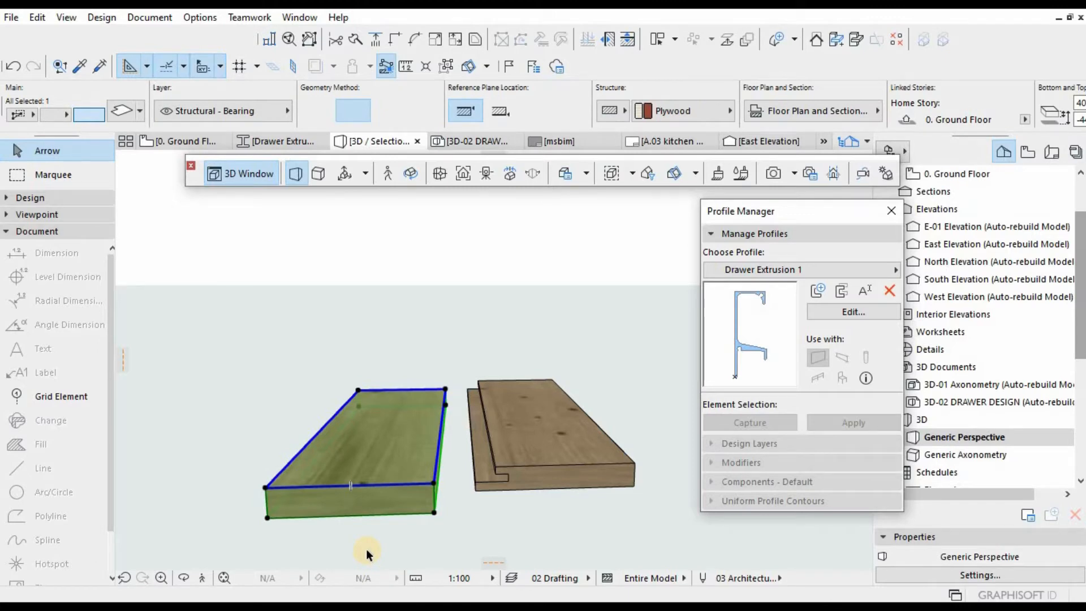
pyautogui.press('F2')
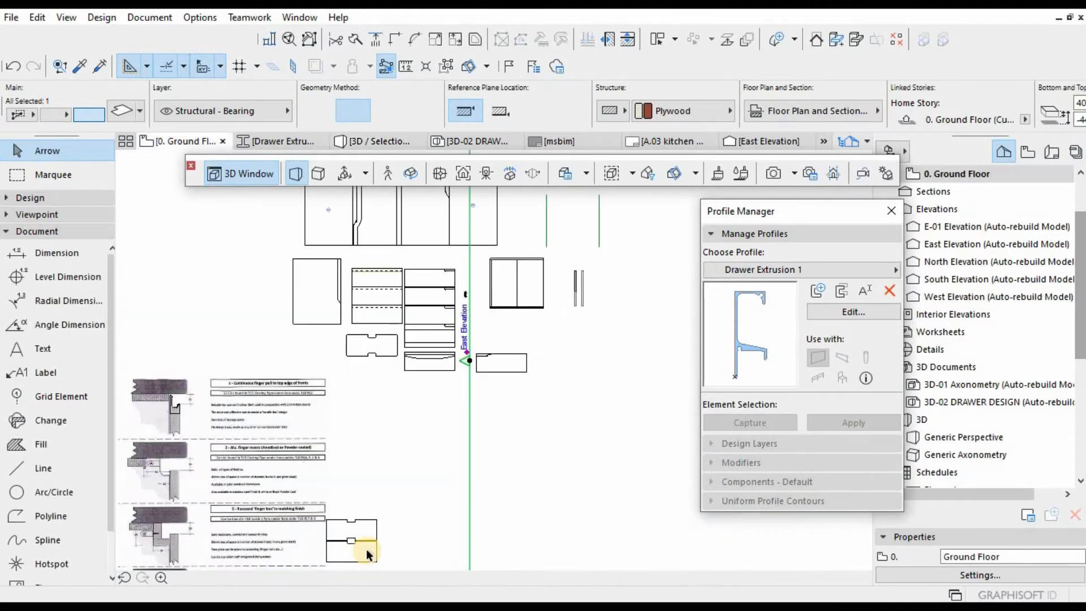
# Inspect the East Elevation marker's position and select the curved-top plywood slab beside it on the floor plan.
pyautogui.click(470, 317)
pyautogui.scroll(5, 402, 450)
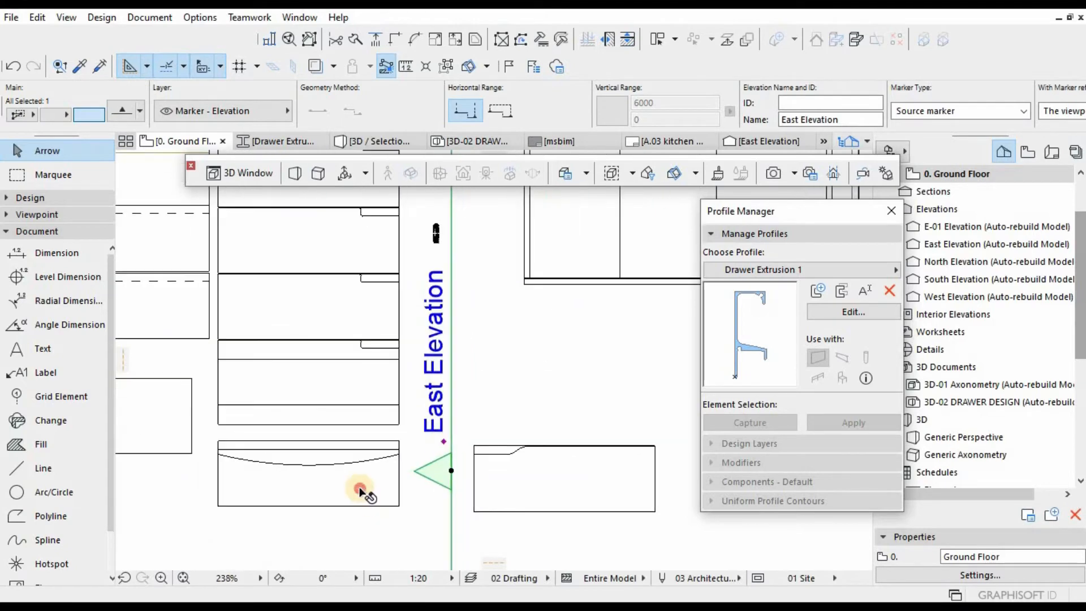
pyautogui.click(360, 490)
pyautogui.scroll(-3, 399, 447)
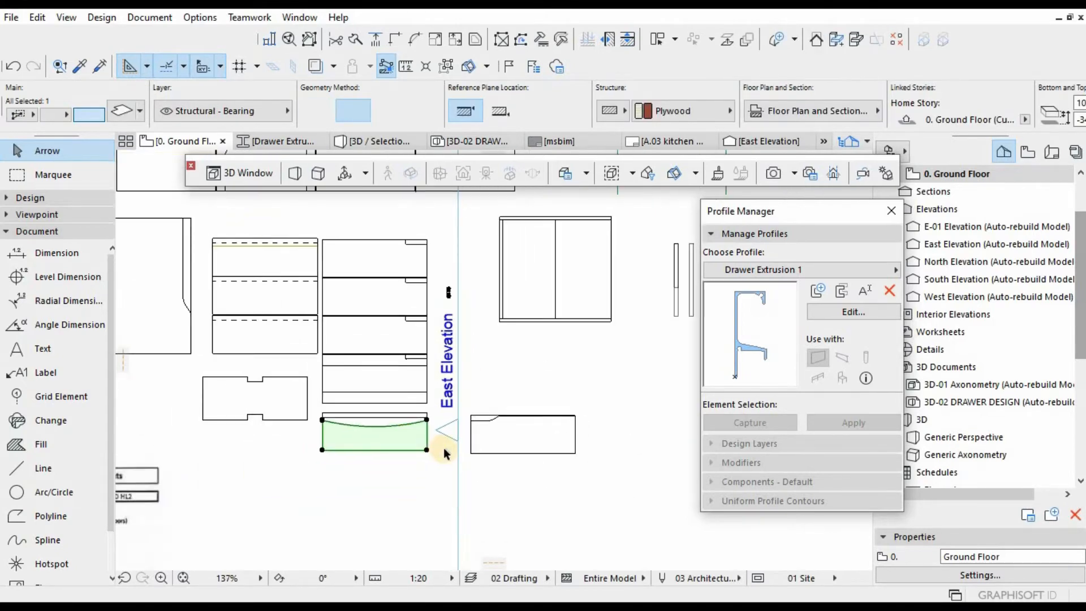
pyautogui.scroll(-2, 443, 424)
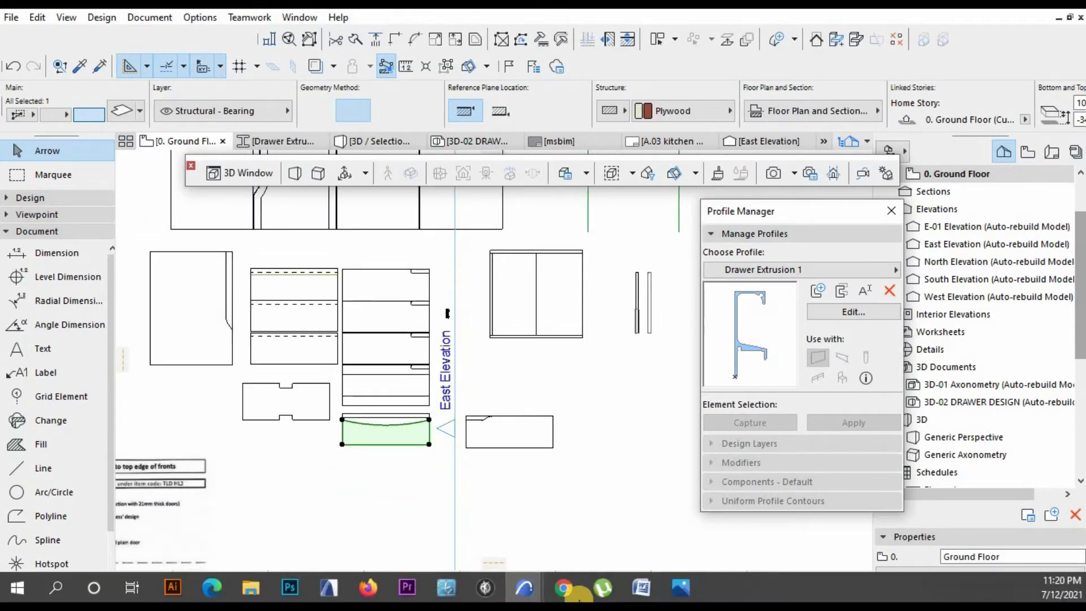
# Launch a second instance of ARCHICAD 24.
pyautogui.click(523, 588)
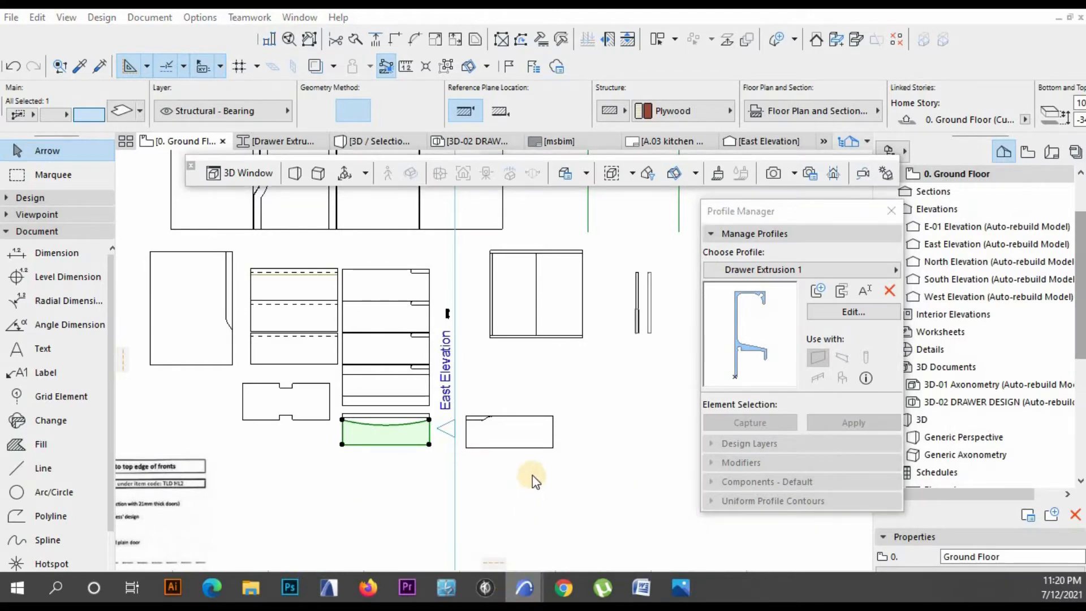
pyautogui.rightClick(523, 588)
pyautogui.click(472, 509)
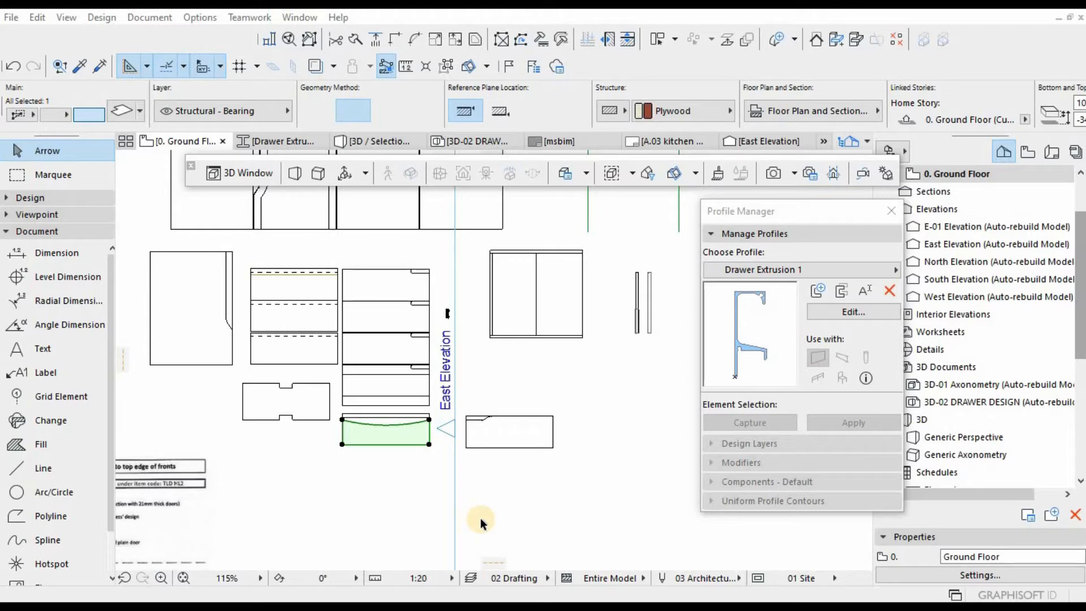
# Select the traced drawer front outline on the scanned "Continuous finger pull" detail.
pyautogui.scroll(-3, 608, 281)
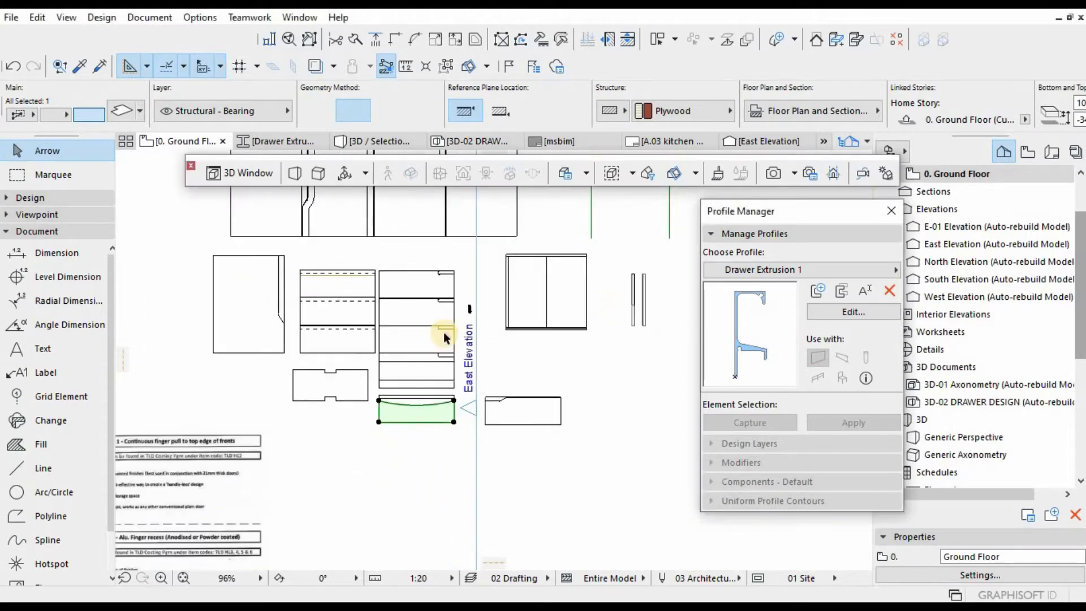
pyautogui.scroll(5, 202, 430)
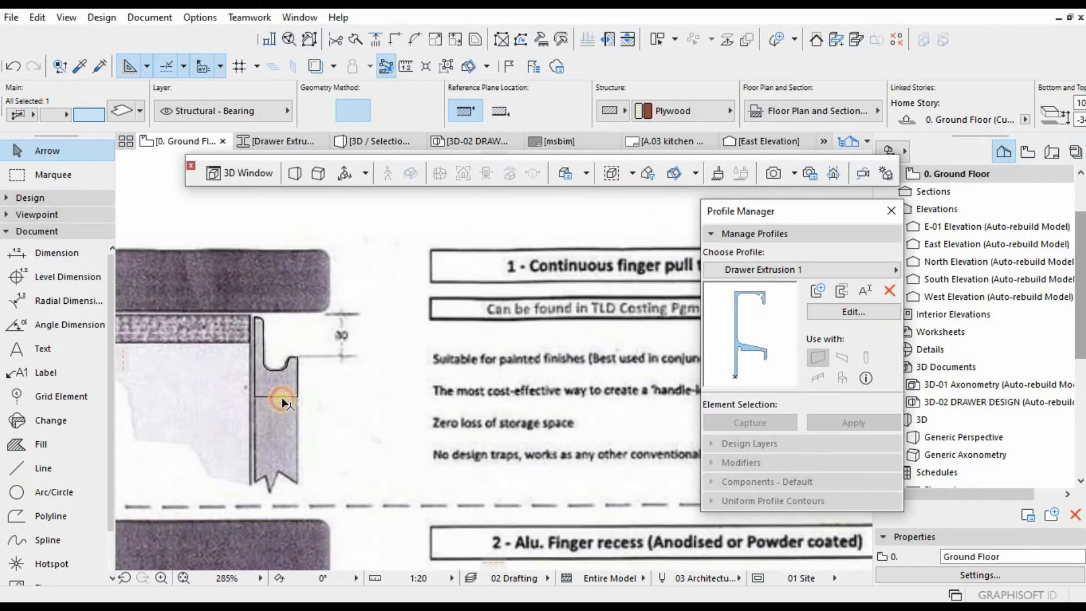
pyautogui.click(281, 397)
pyautogui.scroll(-6, 355, 439)
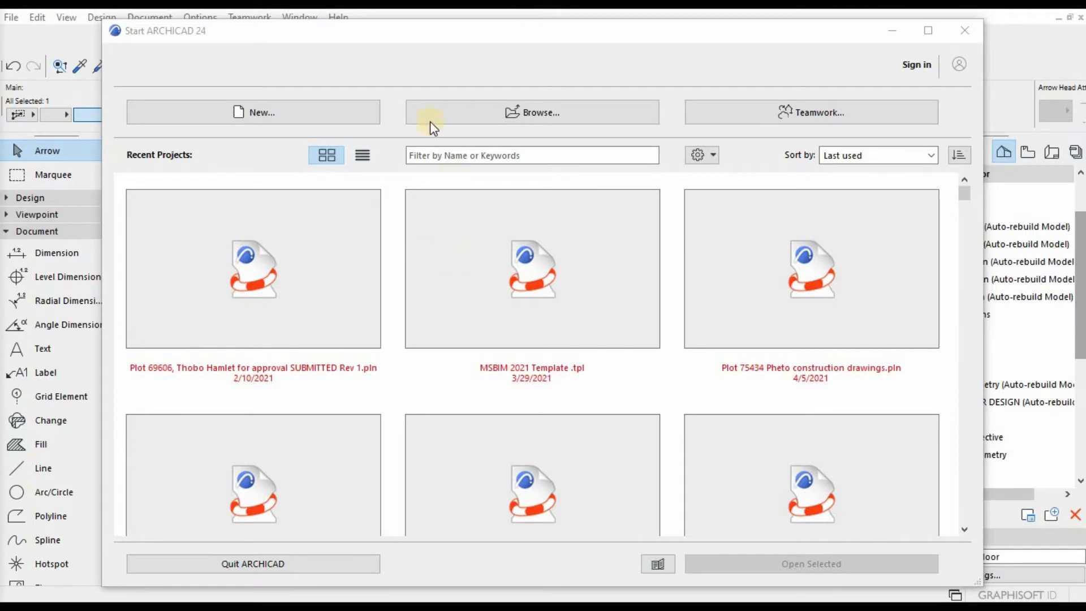
# Create a new project from ARCHICAD 24 Template.tpl with the last used work environment profile and maximize its window.
pyautogui.click(354, 119)
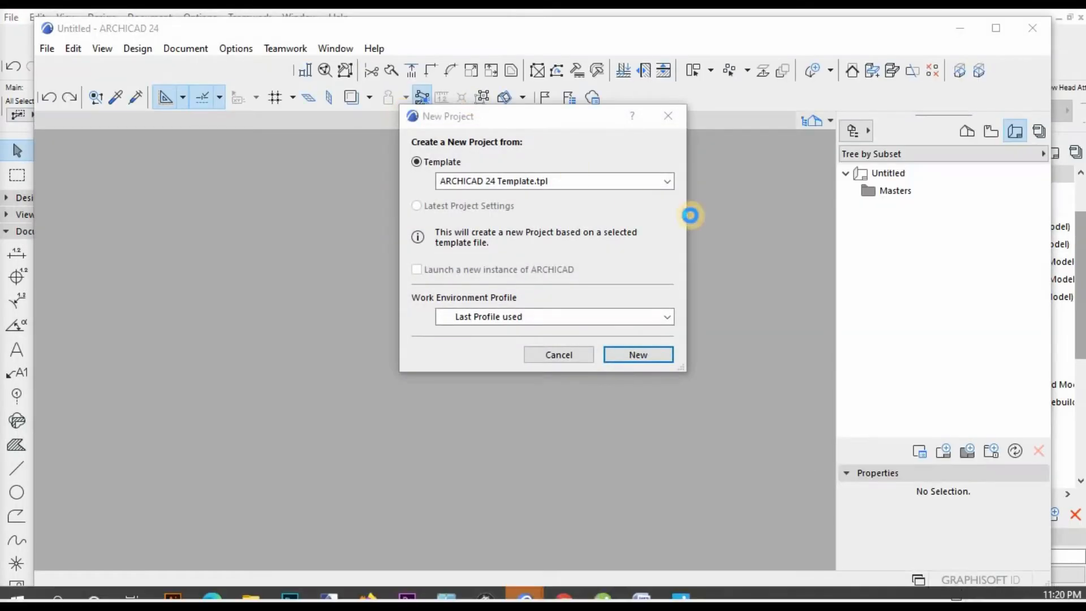
pyautogui.click(592, 181)
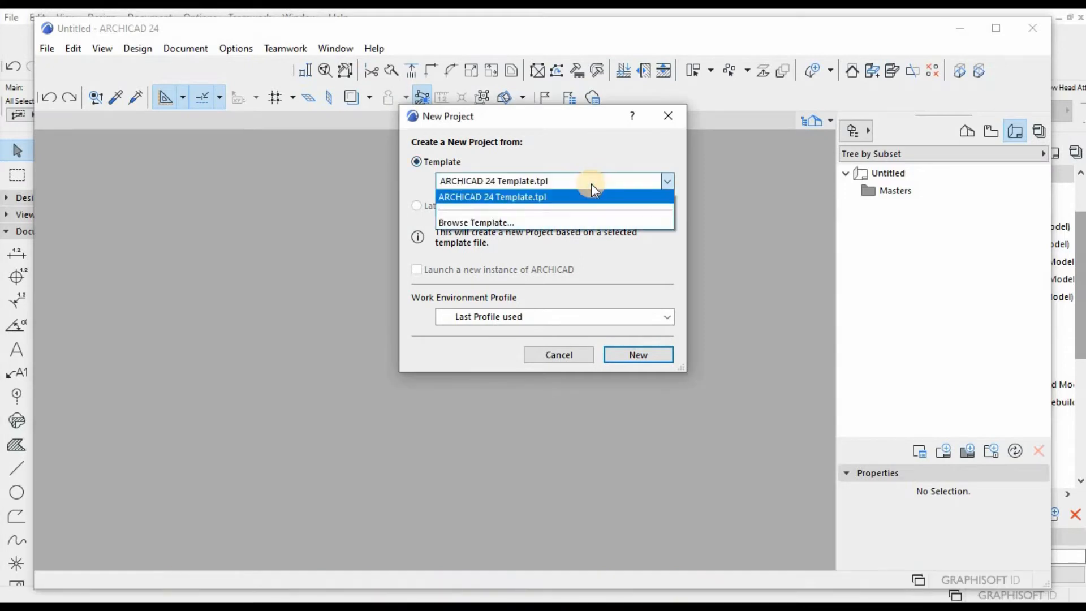
pyautogui.click(647, 367)
pyautogui.click(648, 355)
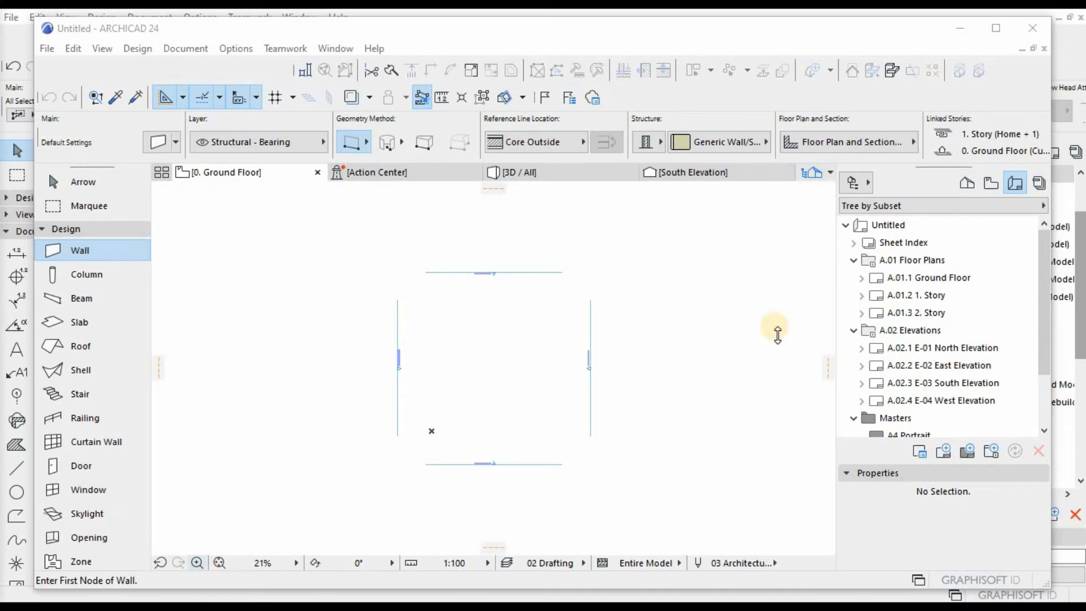
pyautogui.scroll(2, 484, 359)
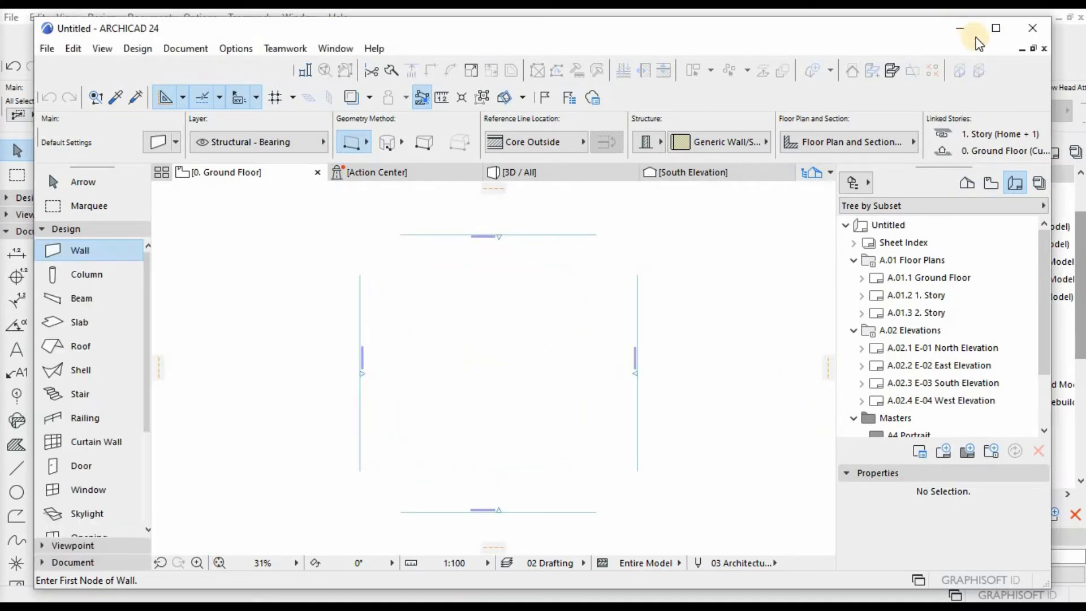
pyautogui.click(996, 30)
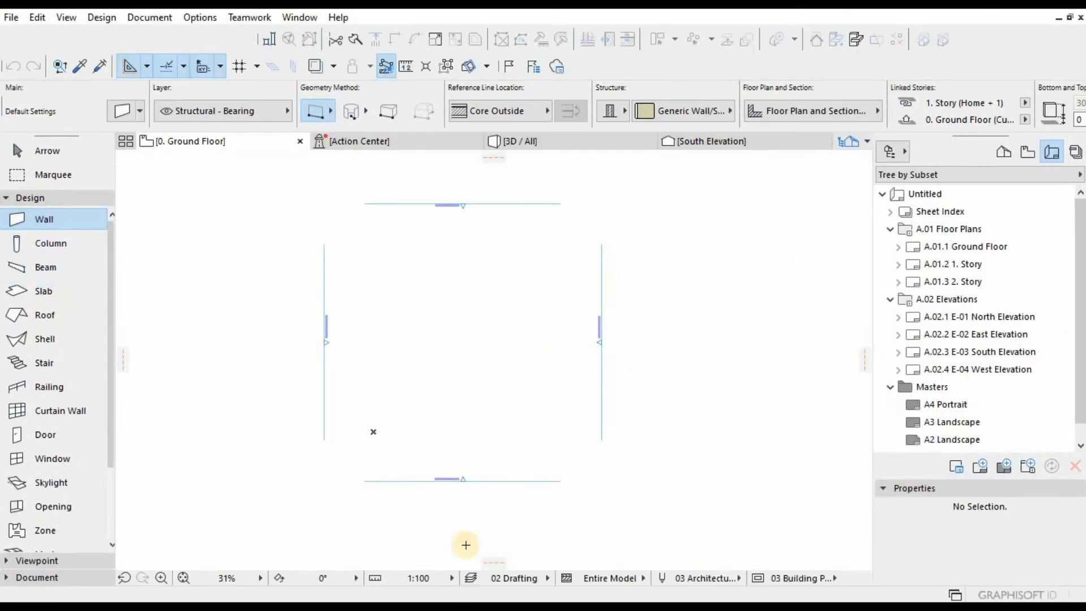
# Switch to the Modern Kitchen Cabinets project and select the 12 mm plywood slab together with the finger pull polyline for copying.
pyautogui.click(532, 592)
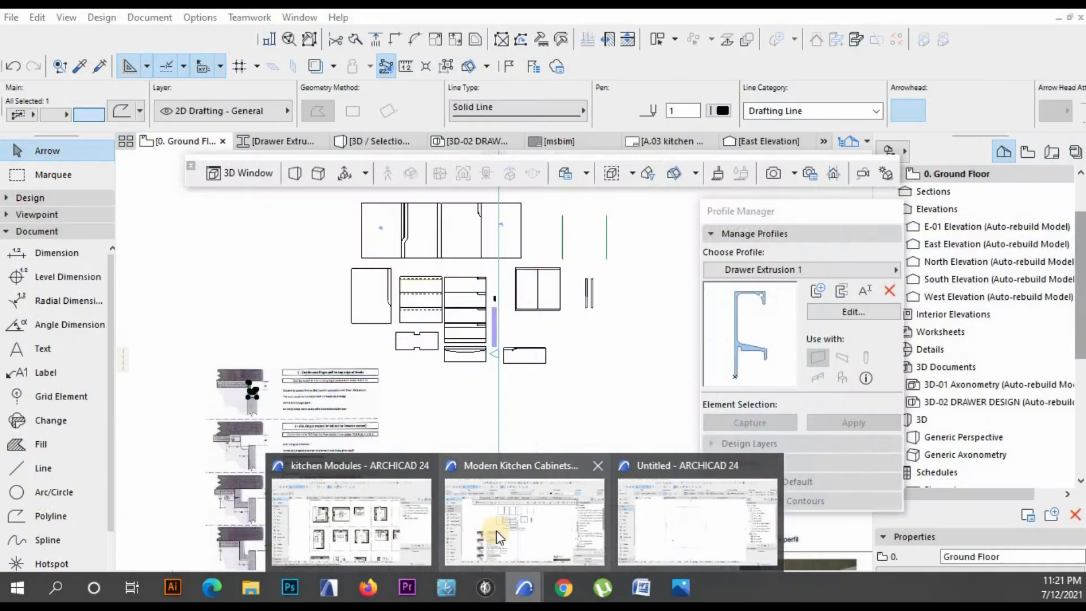
pyautogui.click(496, 533)
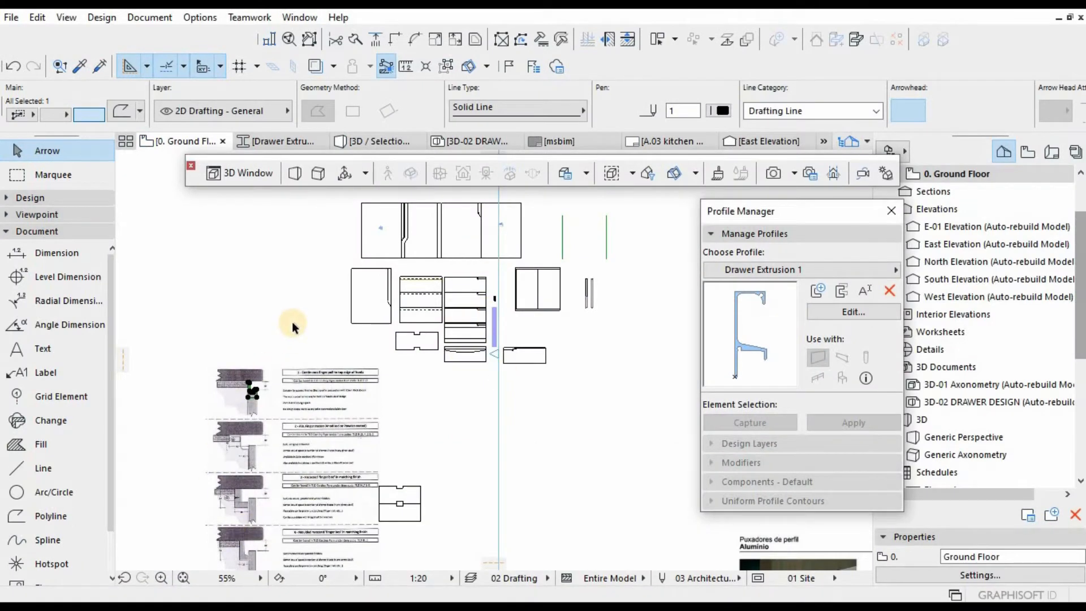
pyautogui.scroll(4, 291, 322)
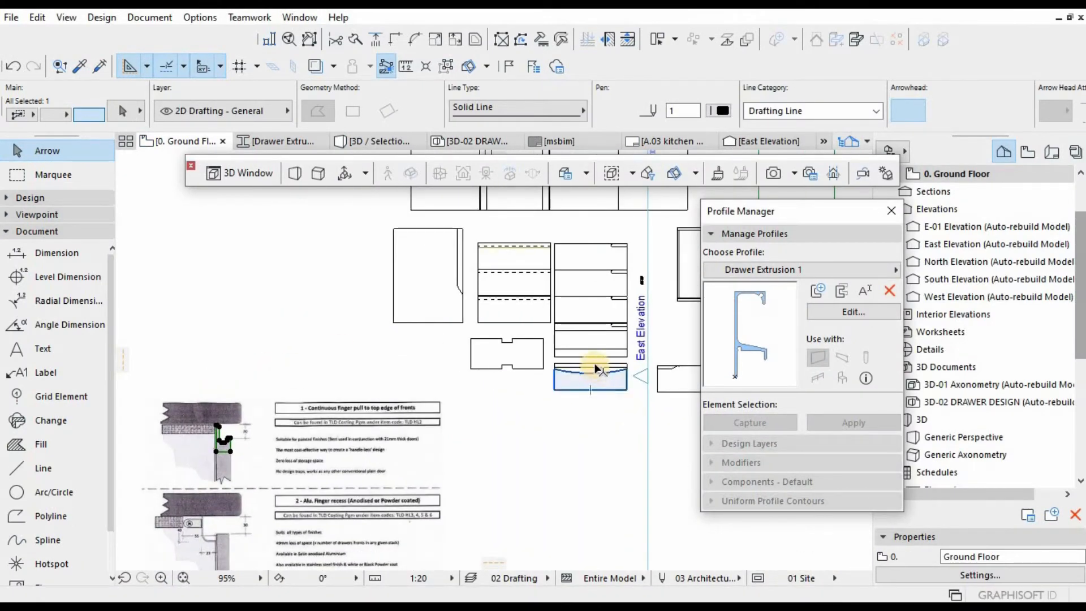
pyautogui.keyDown('shift'); pyautogui.click(597, 370); pyautogui.keyUp('shift')
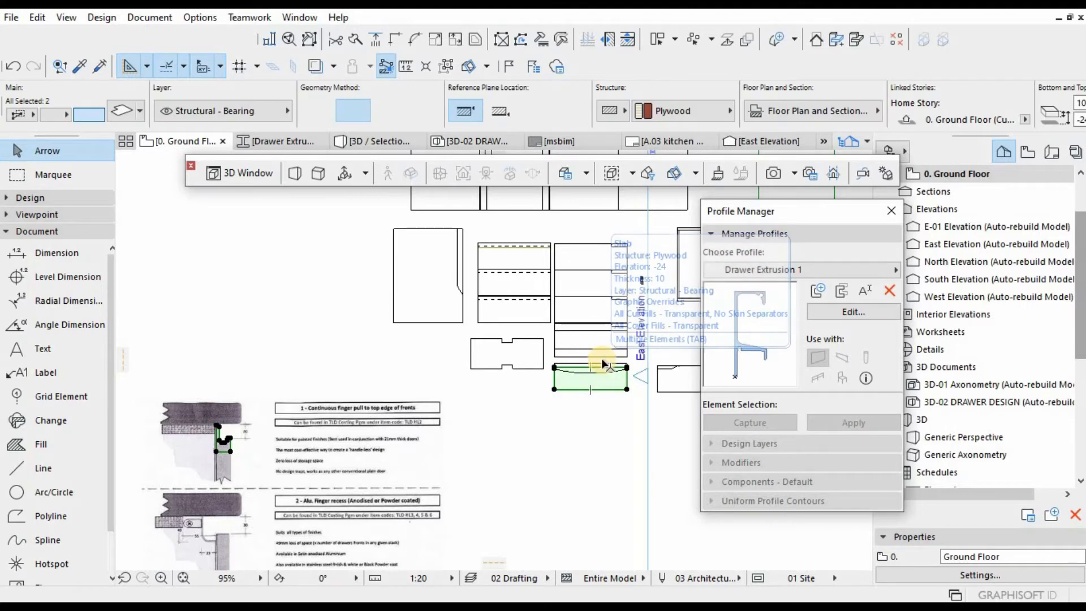
pyautogui.scroll(3, 603, 363)
pyautogui.scroll(2, 637, 378)
pyautogui.click(642, 369)
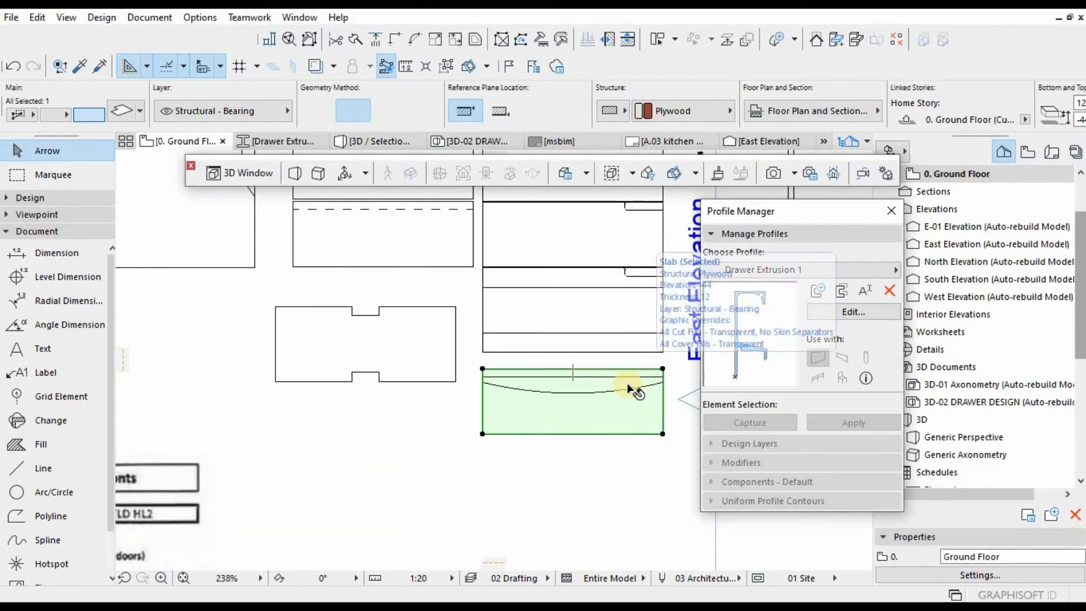
pyautogui.scroll(-6, 168, 427)
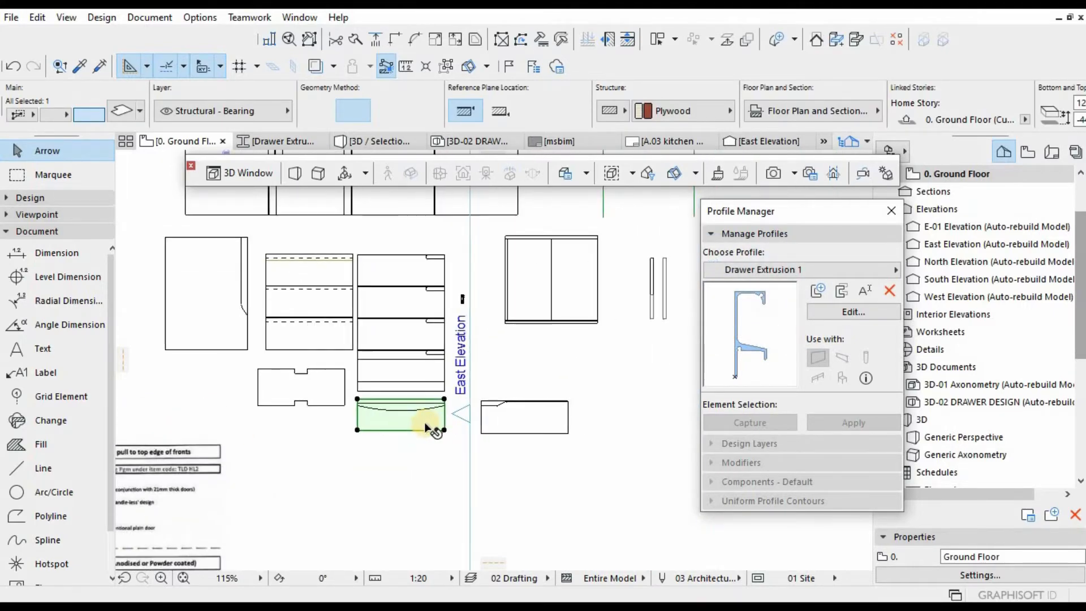
pyautogui.scroll(-2, 167, 435)
pyautogui.keyDown('shift'); pyautogui.click(157, 465); pyautogui.keyUp('shift')
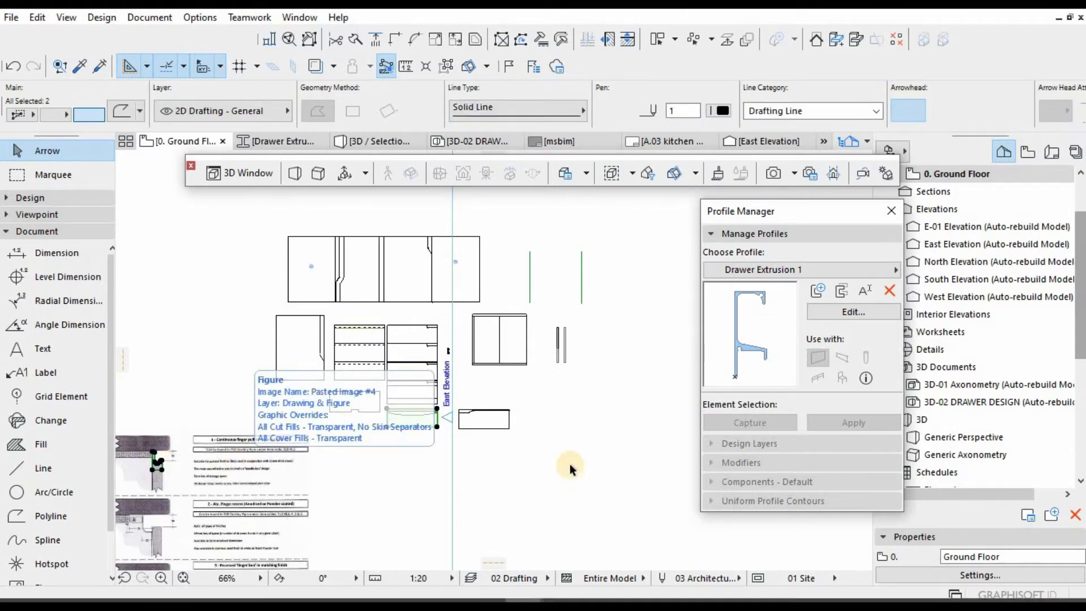
# Switch to the Untitled project and paste the copied slab and finger pull polyline onto the ground floor plan.
pyautogui.moveTo(569, 601)
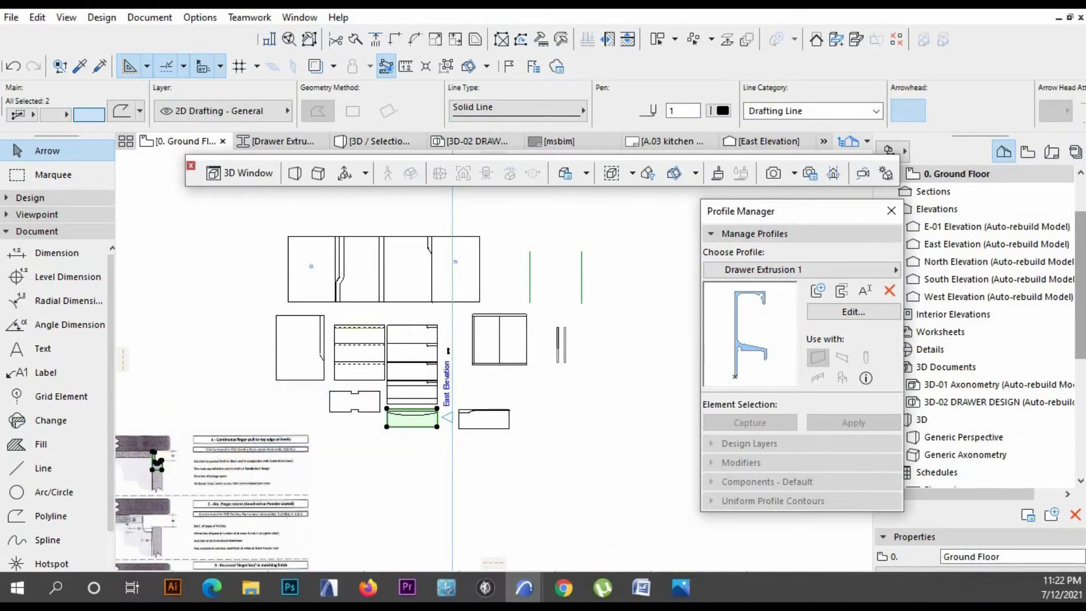
pyautogui.click(523, 589)
pyautogui.click(637, 470)
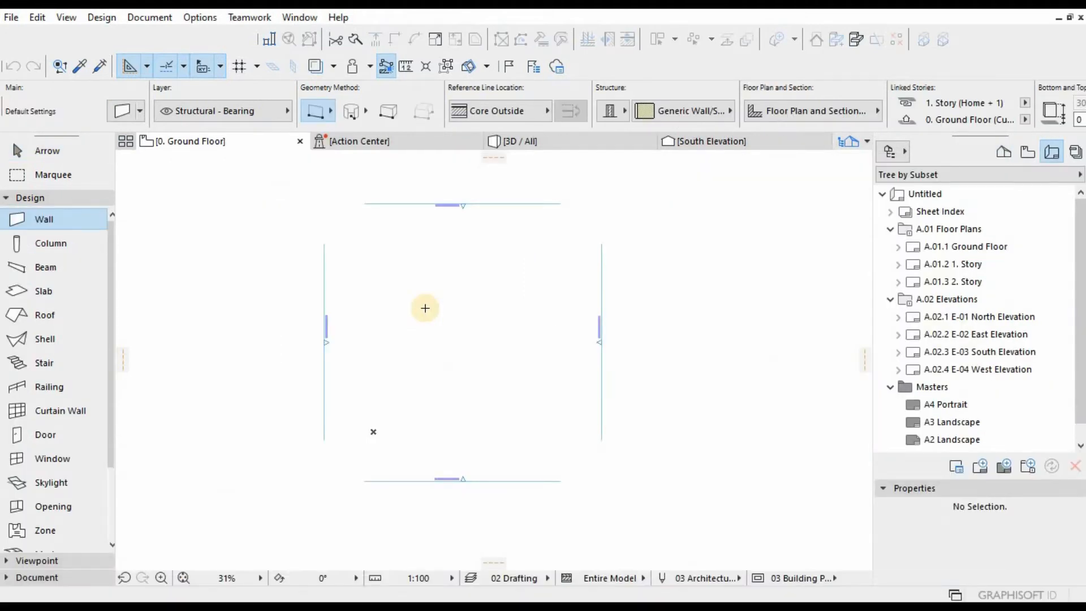
pyautogui.hotkey('ctrl', 'v')
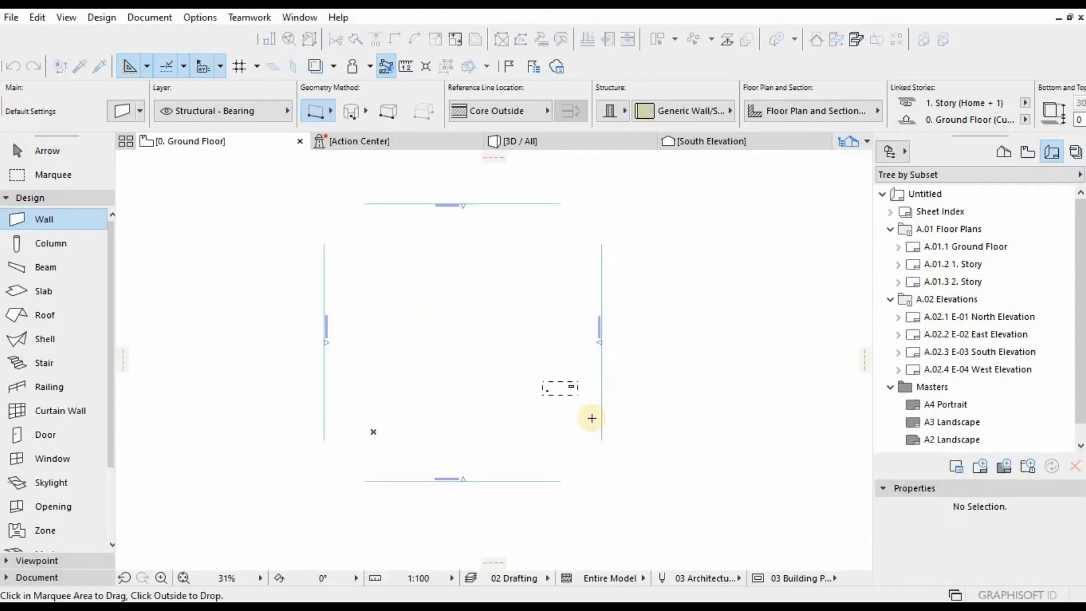
pyautogui.scroll(10, 559, 365)
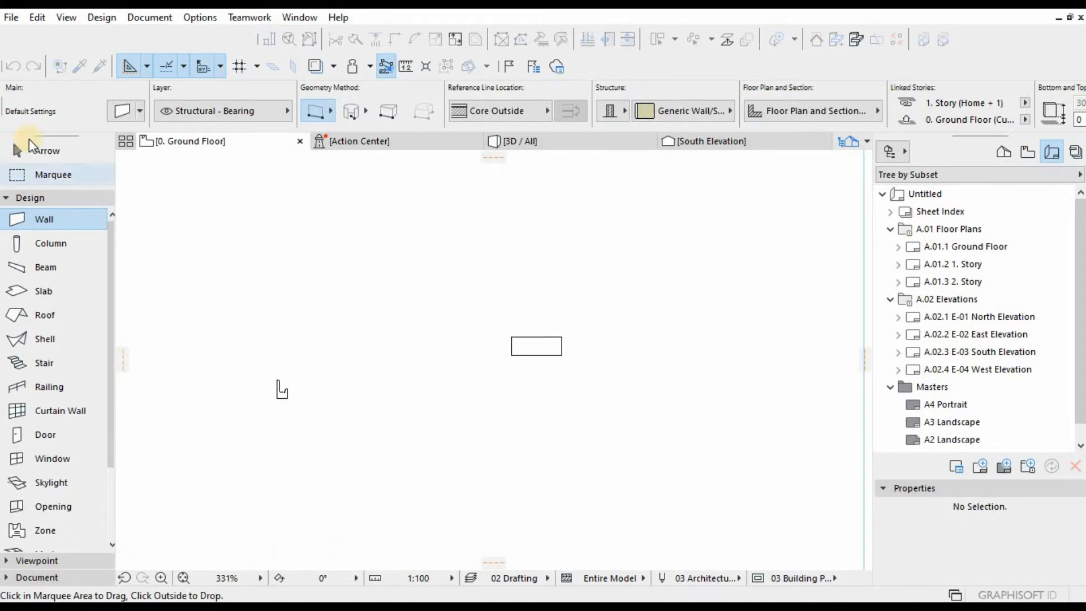
pyautogui.click(26, 150)
pyautogui.click(693, 285)
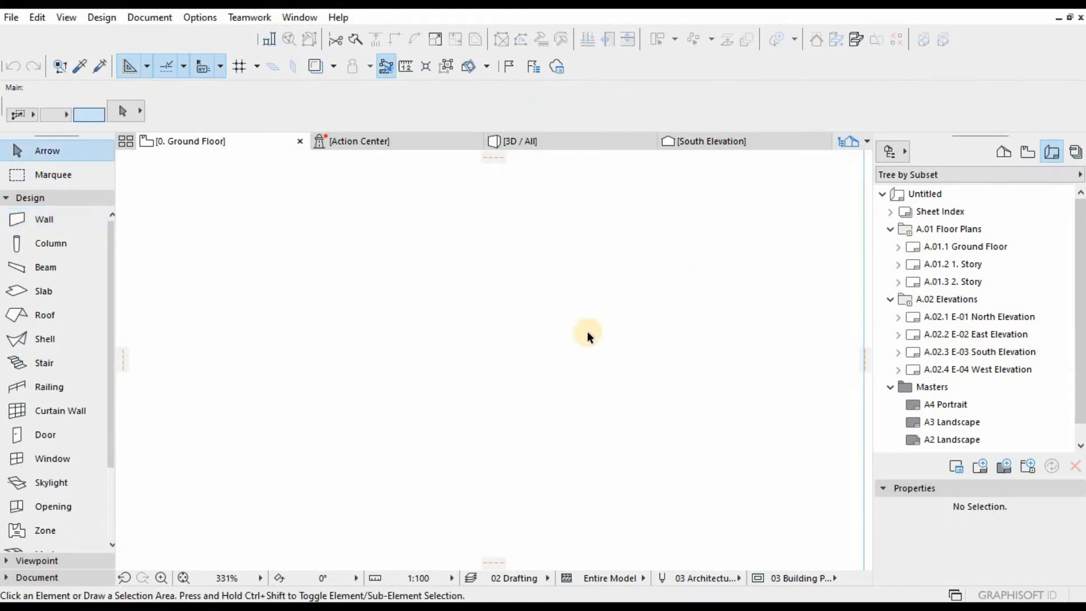
pyautogui.hotkey('ctrl', 'v')
pyautogui.click(680, 332)
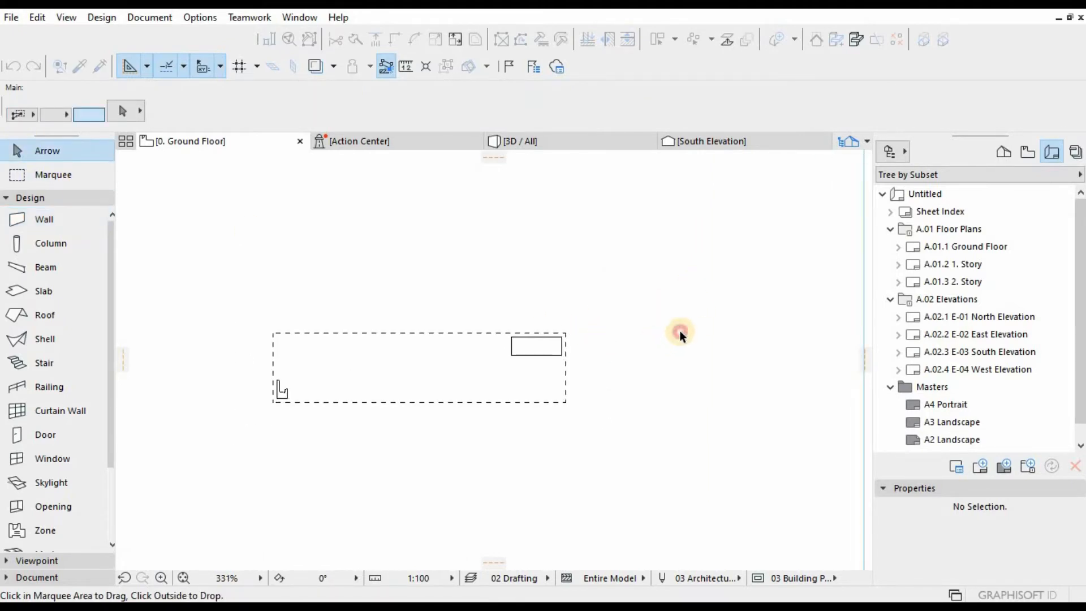
pyautogui.scroll(-2, 457, 384)
pyautogui.scroll(-3, 486, 382)
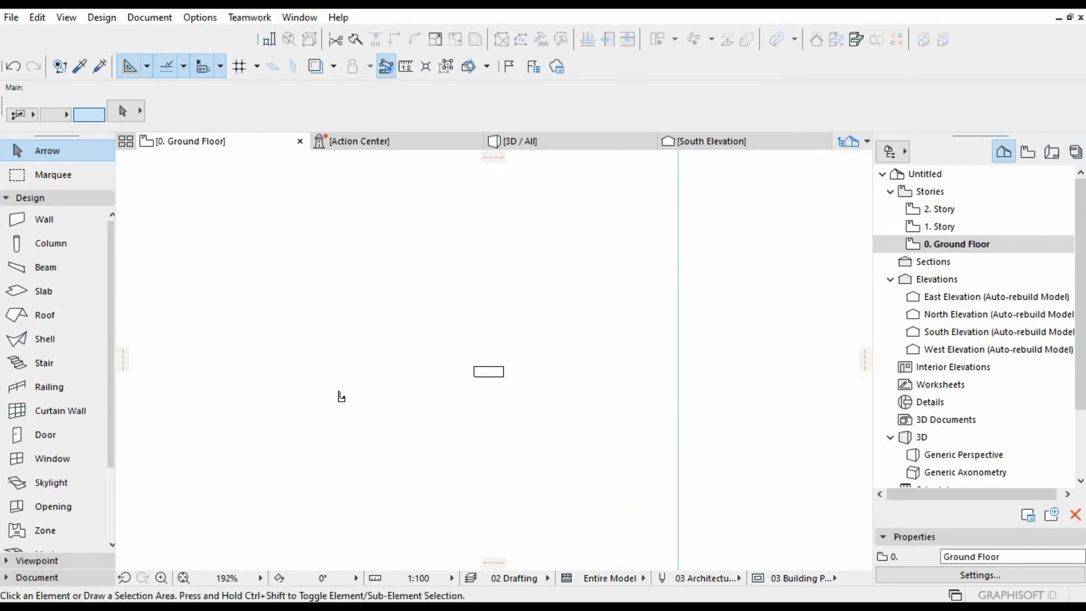
# Switch back to the Modern Kitchen Cabinets project and examine the continuous finger pull detail at the top edge of the front.
pyautogui.moveTo(520, 588)
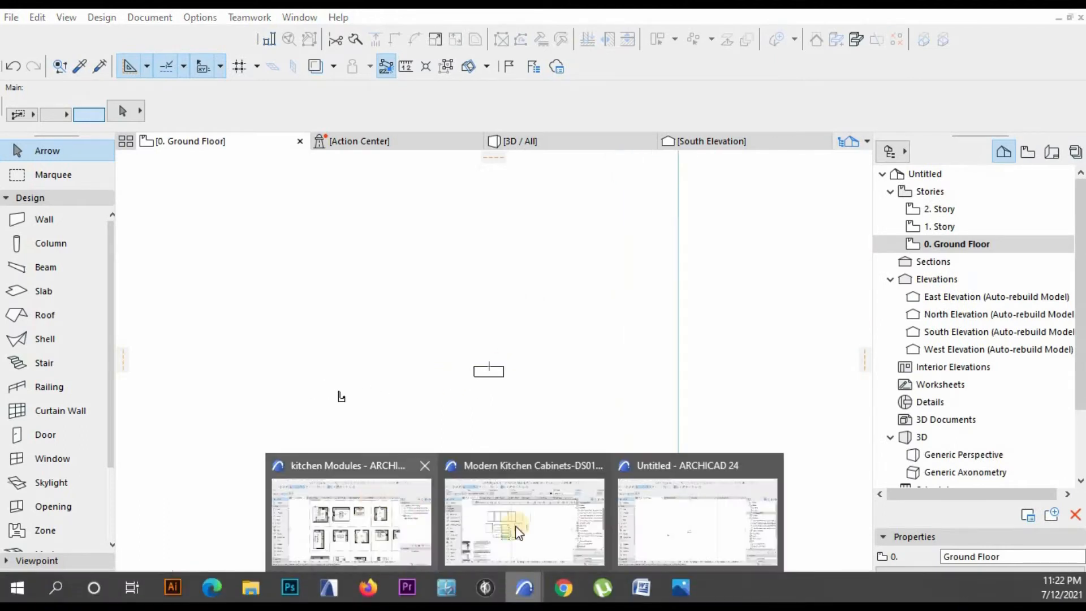
pyautogui.click(515, 525)
pyautogui.scroll(6, 343, 422)
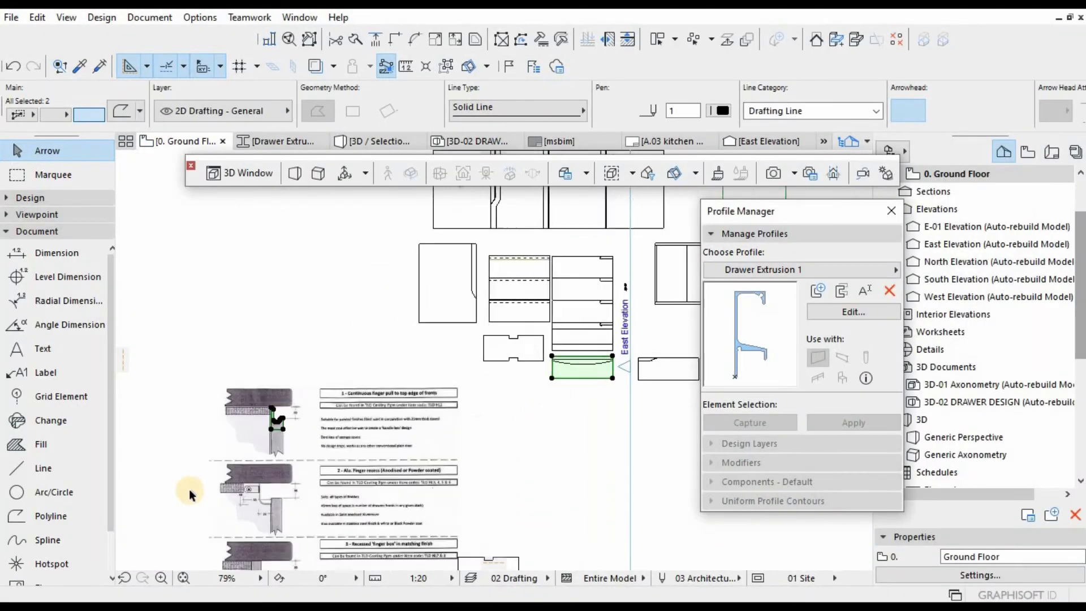
pyautogui.press('Escape')
pyautogui.scroll(-4, 387, 327)
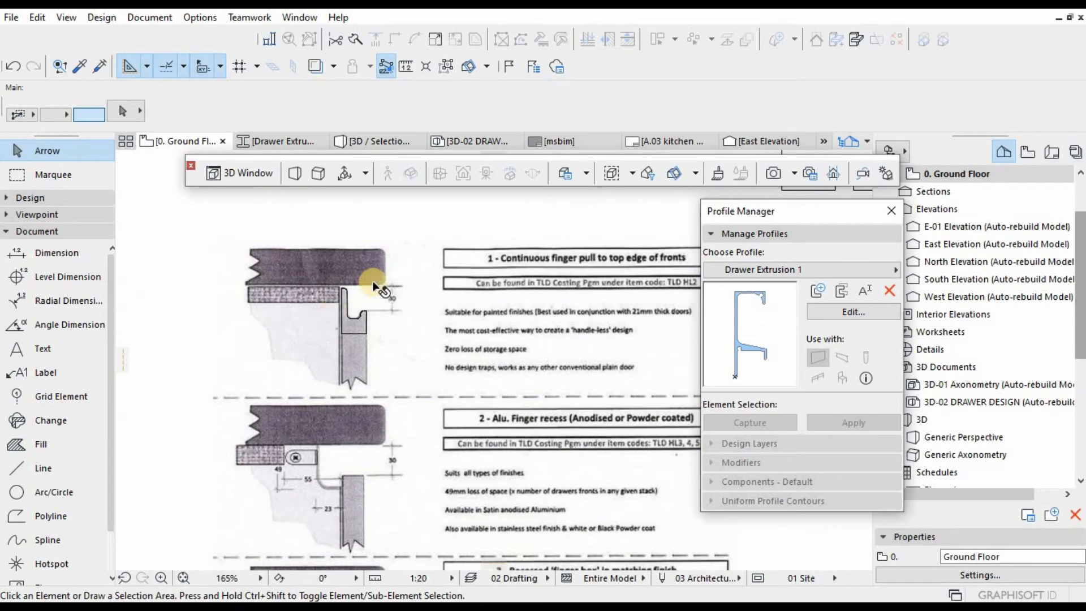
pyautogui.scroll(6, 370, 280)
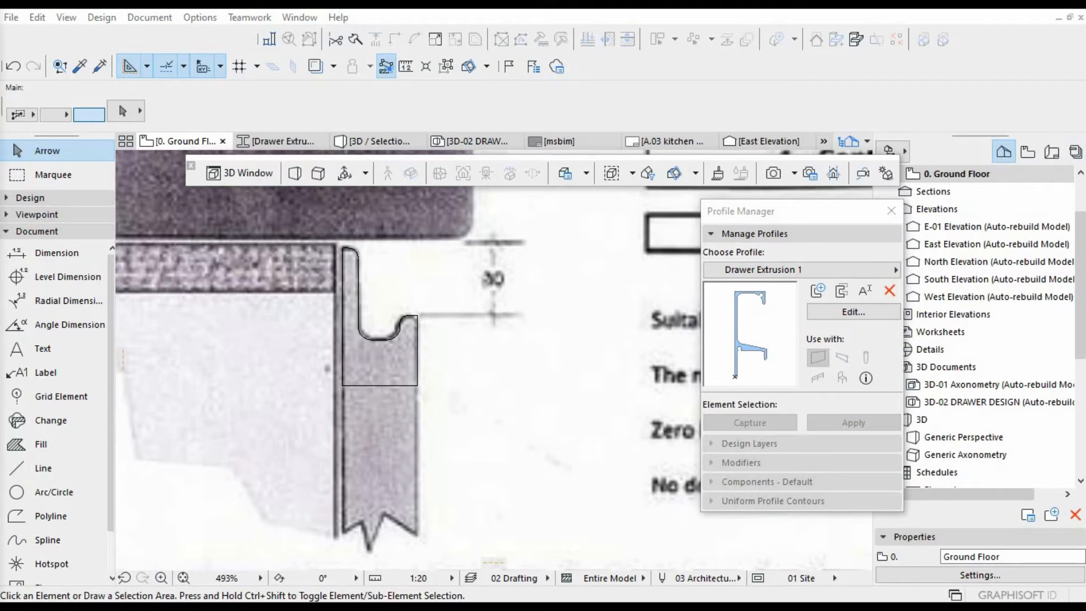
pyautogui.click(603, 401)
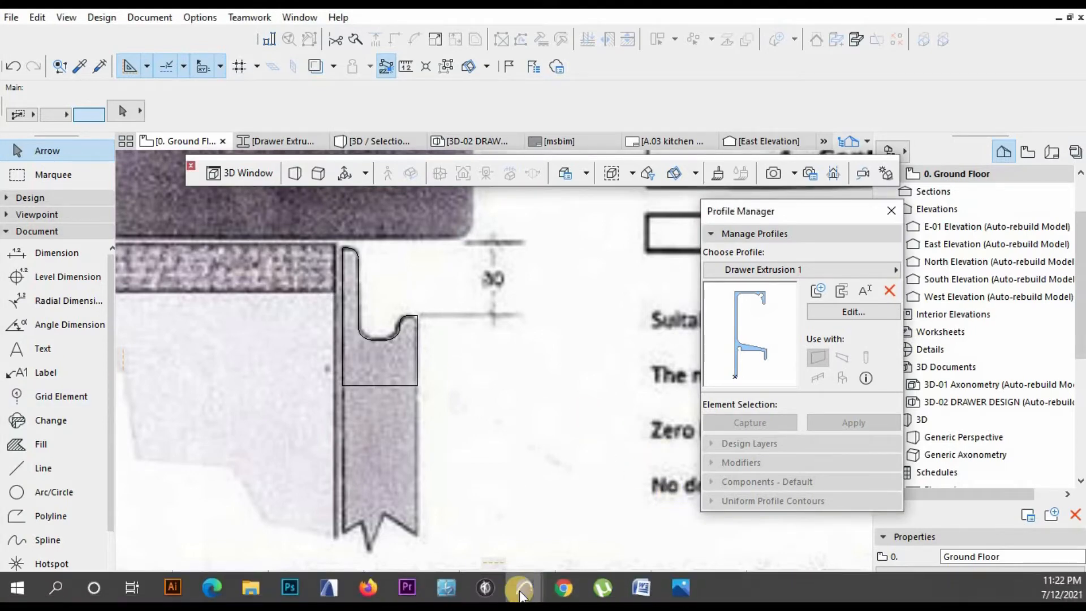
# Return to the Untitled project and show only the pasted plywood slab in the 3D view, fitted to the window.
pyautogui.click(524, 588)
pyautogui.moveTo(677, 523)
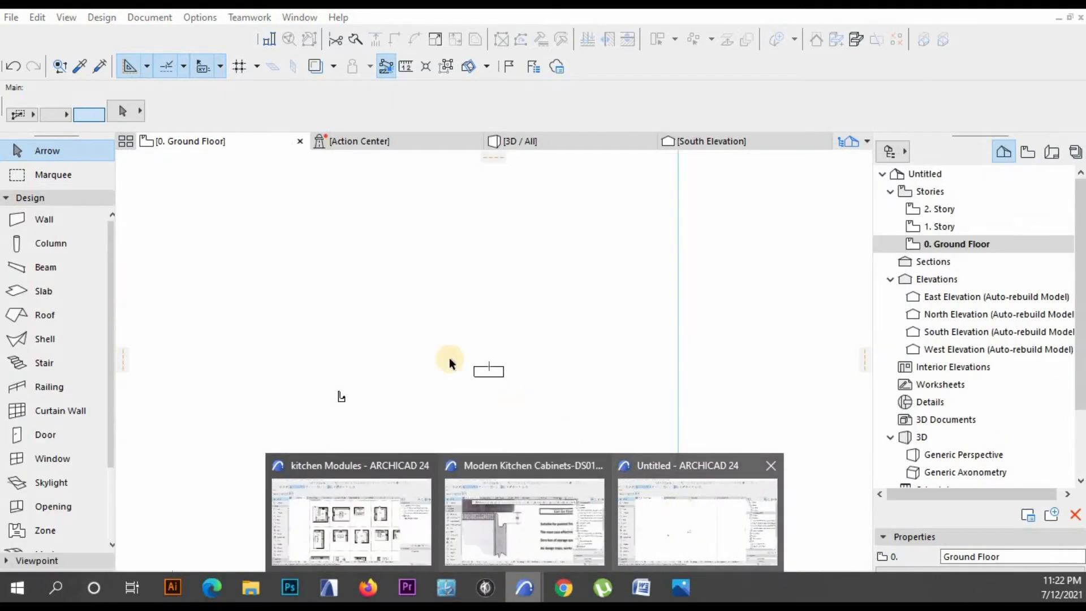
pyautogui.scroll(5, 378, 363)
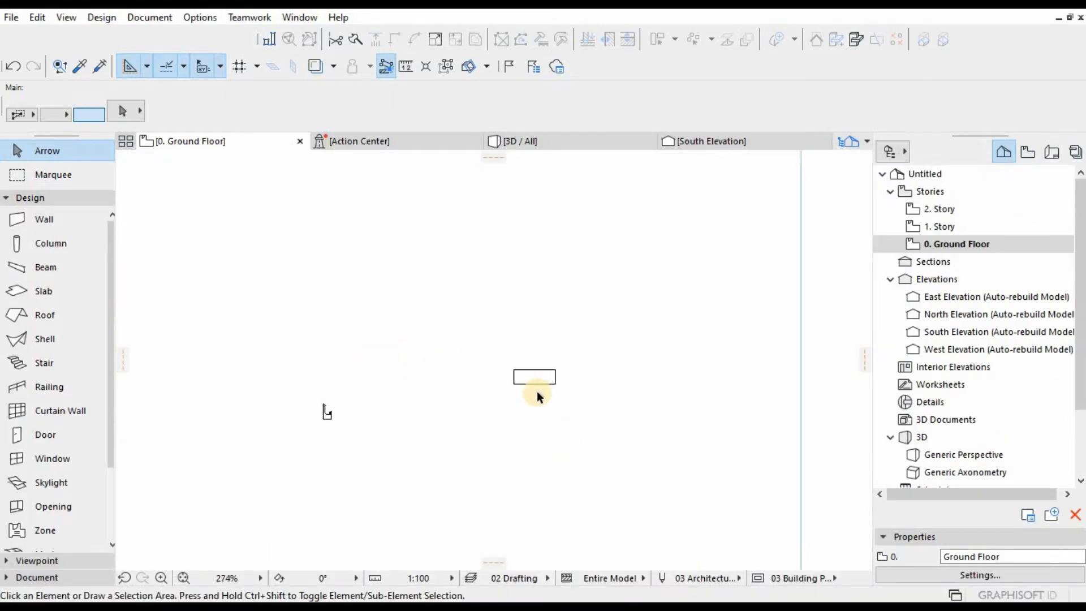
pyautogui.scroll(-3, 488, 368)
pyautogui.click(490, 358)
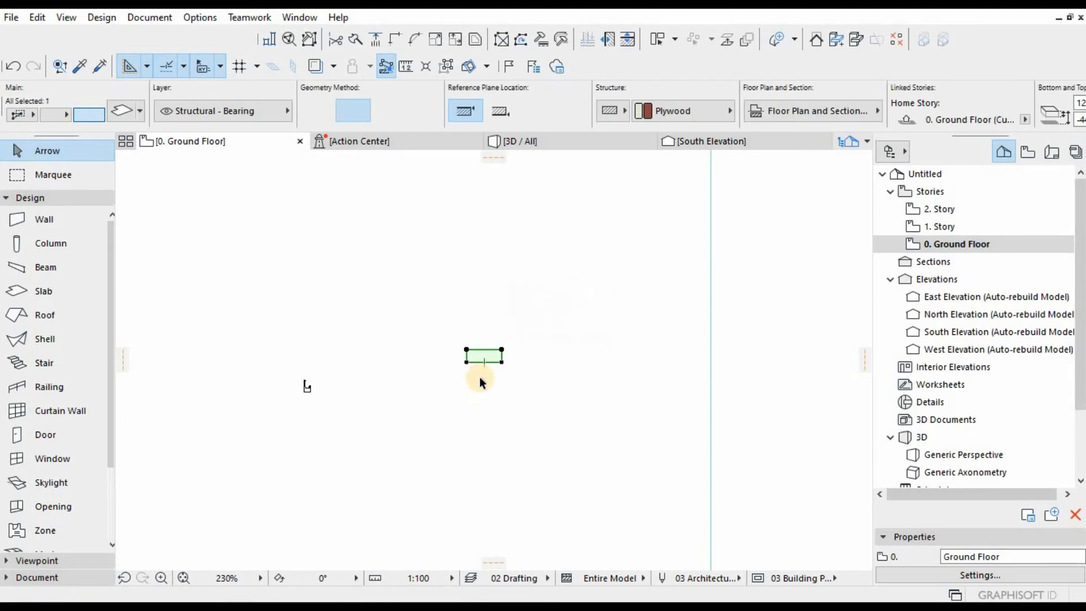
pyautogui.press('F5')
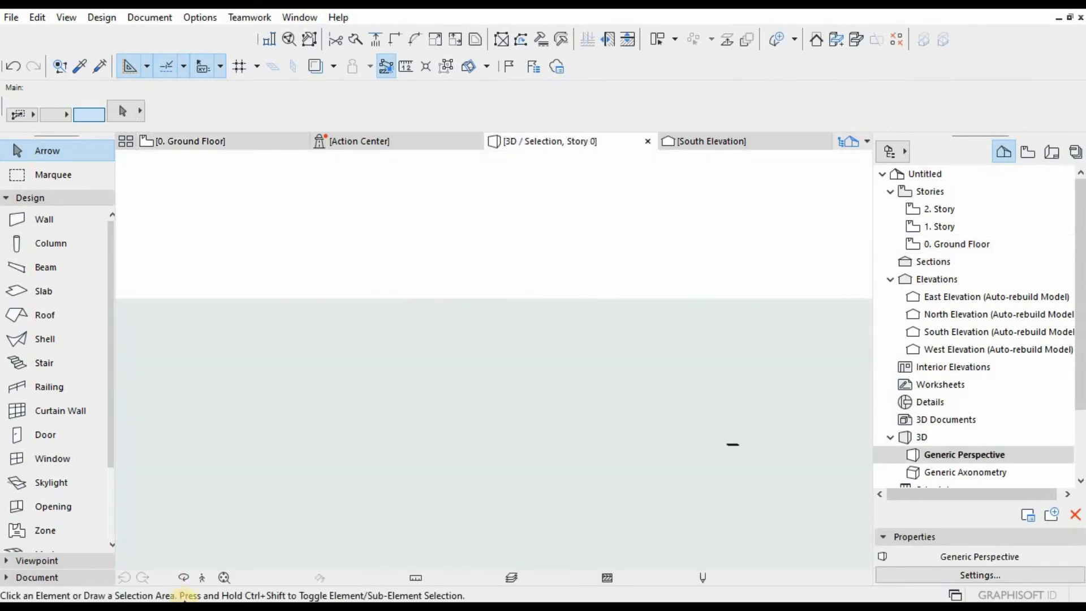
pyautogui.click(222, 577)
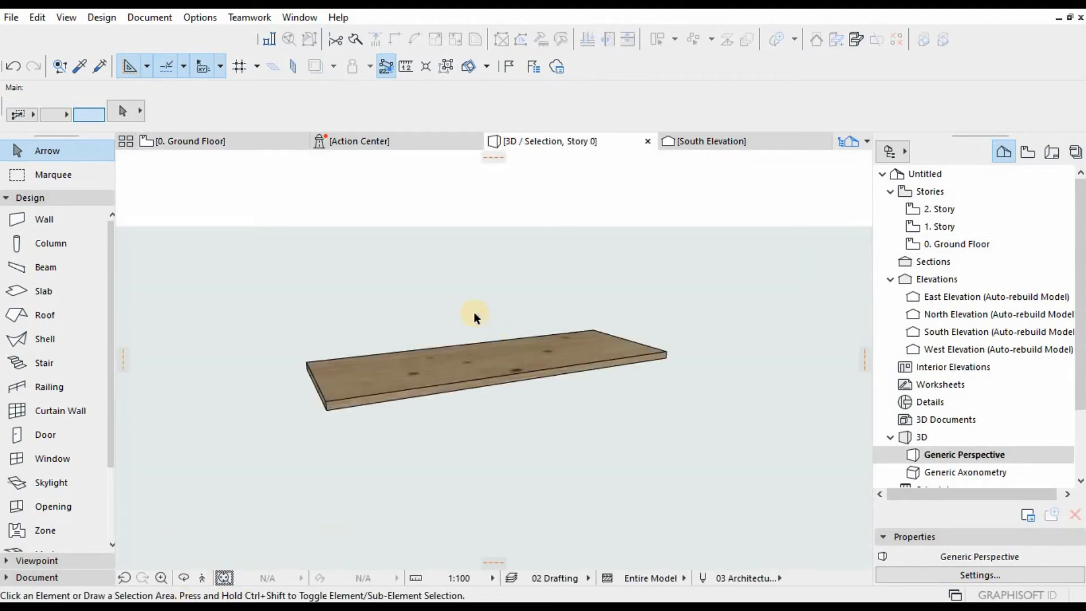
pyautogui.keyDown('shift'); pyautogui.moveTo(443, 356); pyautogui.dragTo(449, 446, button='middle'); pyautogui.keyUp('shift')
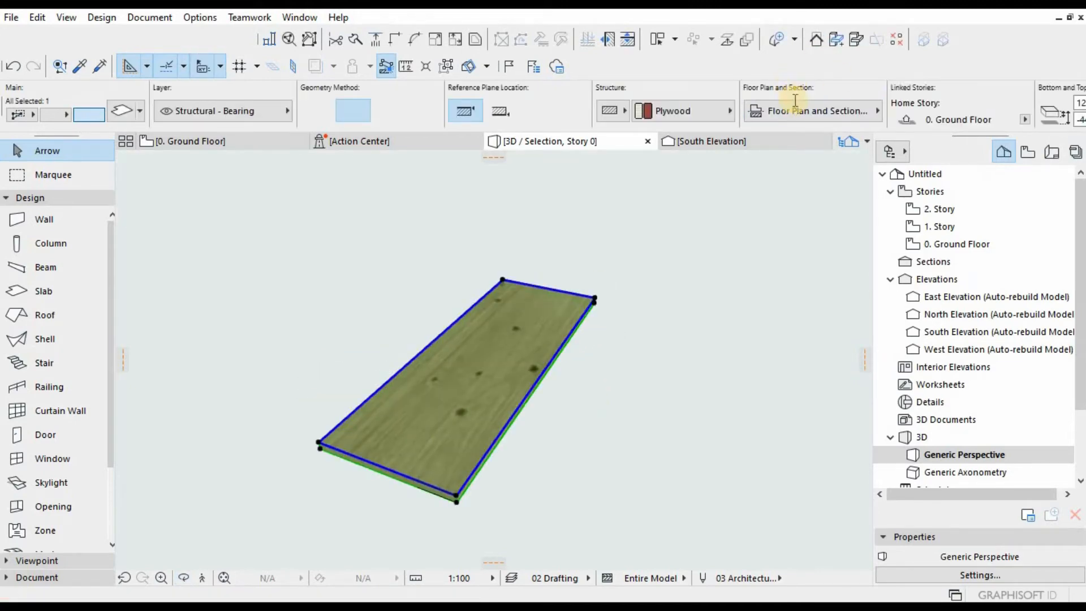
# Set the plywood slab's thickness to 40 and inspect it from another angle in 3D.
pyautogui.scroll(-7, 795, 100)
pyautogui.moveTo(771, 102); pyautogui.dragTo(711, 110)
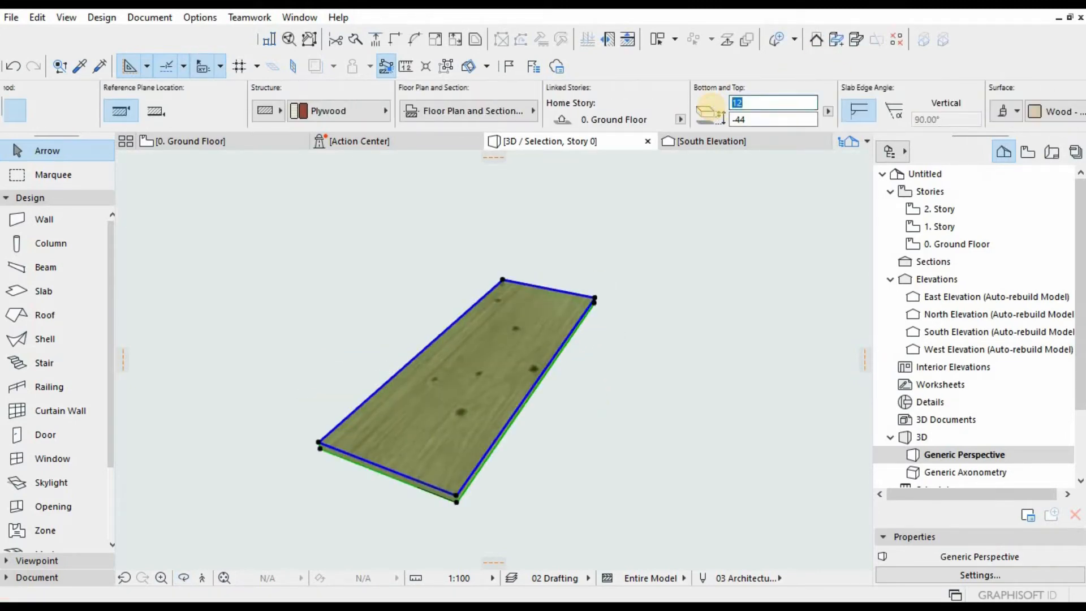
pyautogui.write('40')
pyautogui.press('Return')
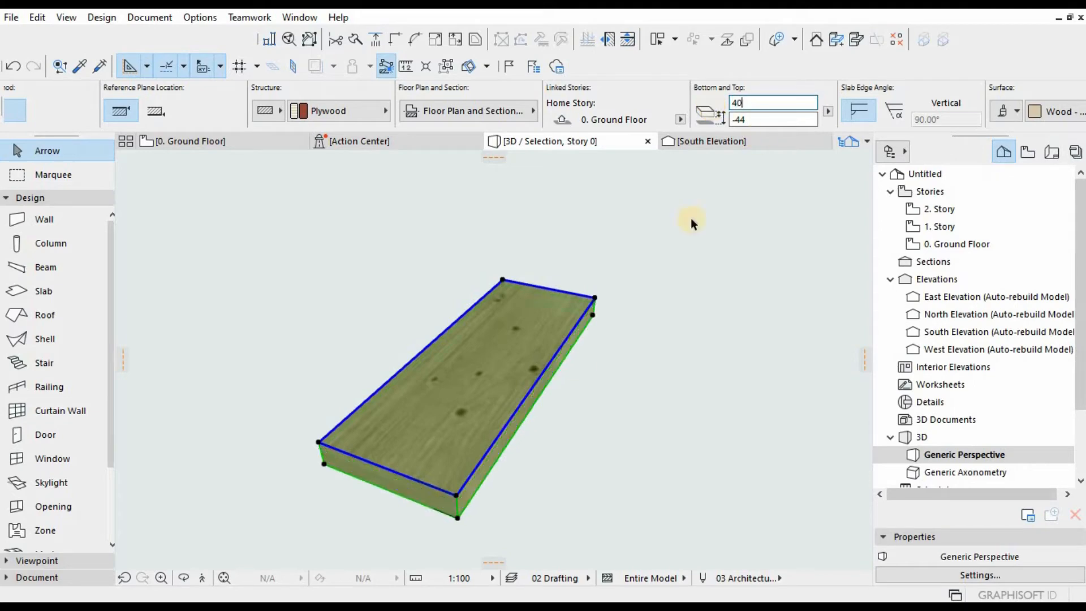
pyautogui.click(640, 408)
pyautogui.keyDown('shift'); pyautogui.moveTo(541, 432); pyautogui.dragTo(641, 356, button='middle'); pyautogui.keyUp('shift')
# Return to the ground floor plan and cut the finger pull polyline beside the plywood slab.
pyautogui.press('F2')
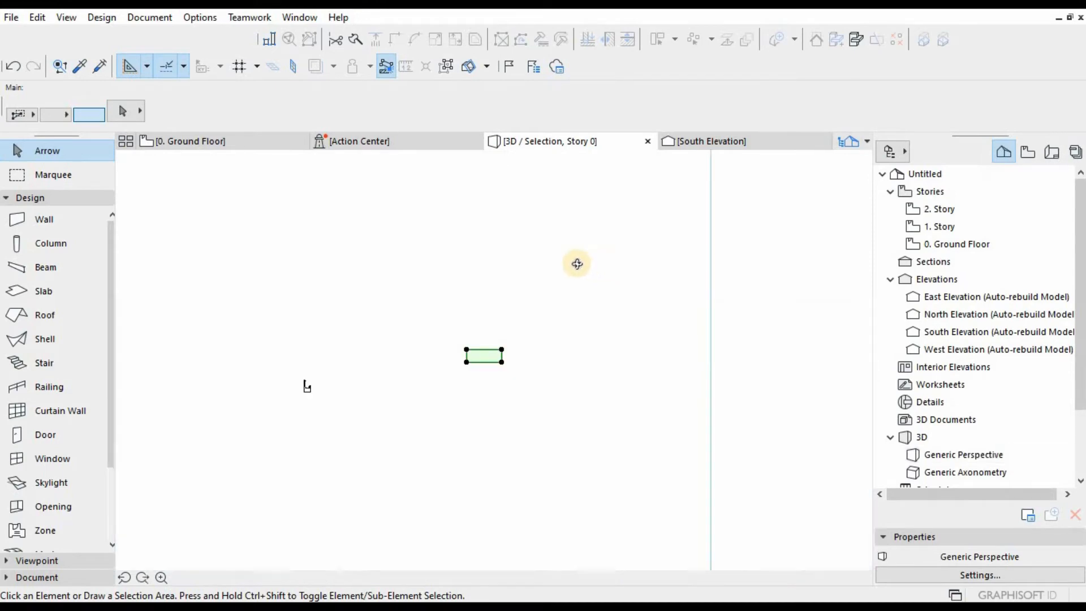
pyautogui.scroll(-3, 576, 306)
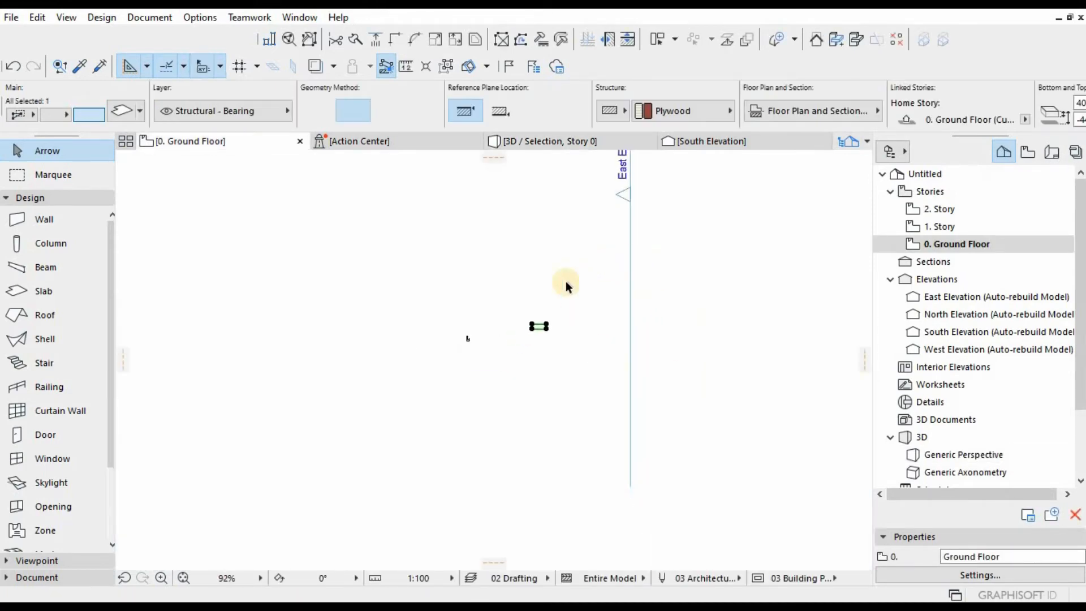
pyautogui.click(485, 312)
pyautogui.moveTo(485, 312); pyautogui.dragTo(436, 376)
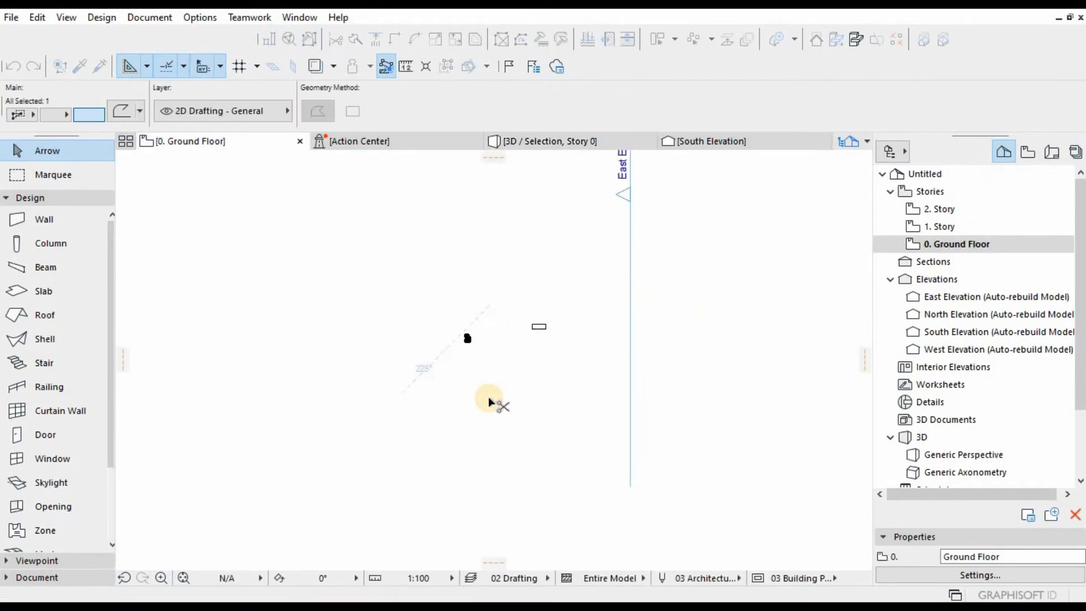
pyautogui.click(630, 291)
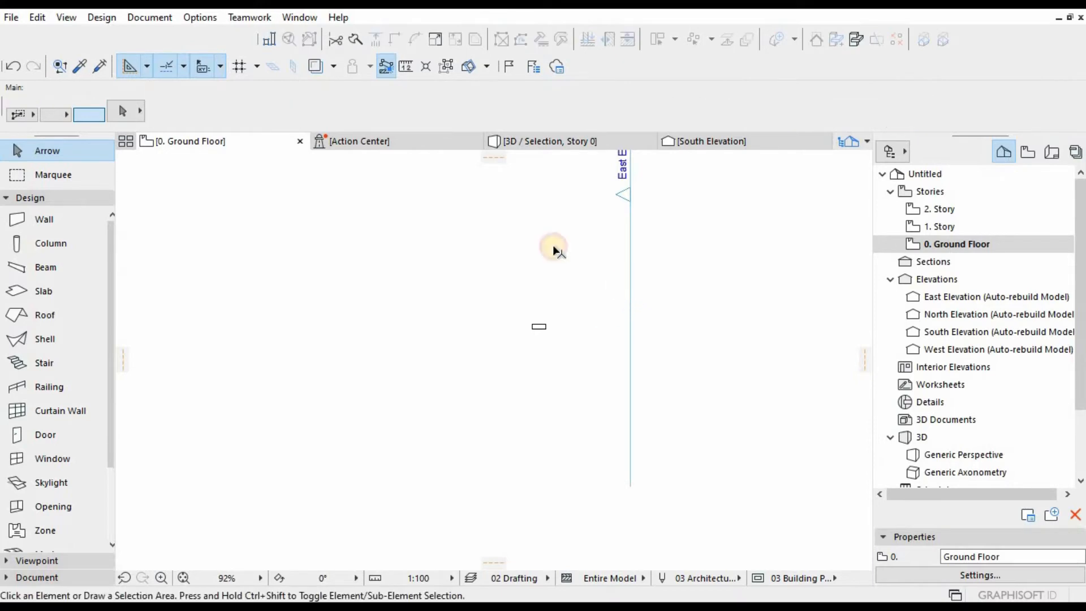
# Open the East Elevation from its marker on the plan with the current view settings.
pyautogui.rightClick(526, 239)
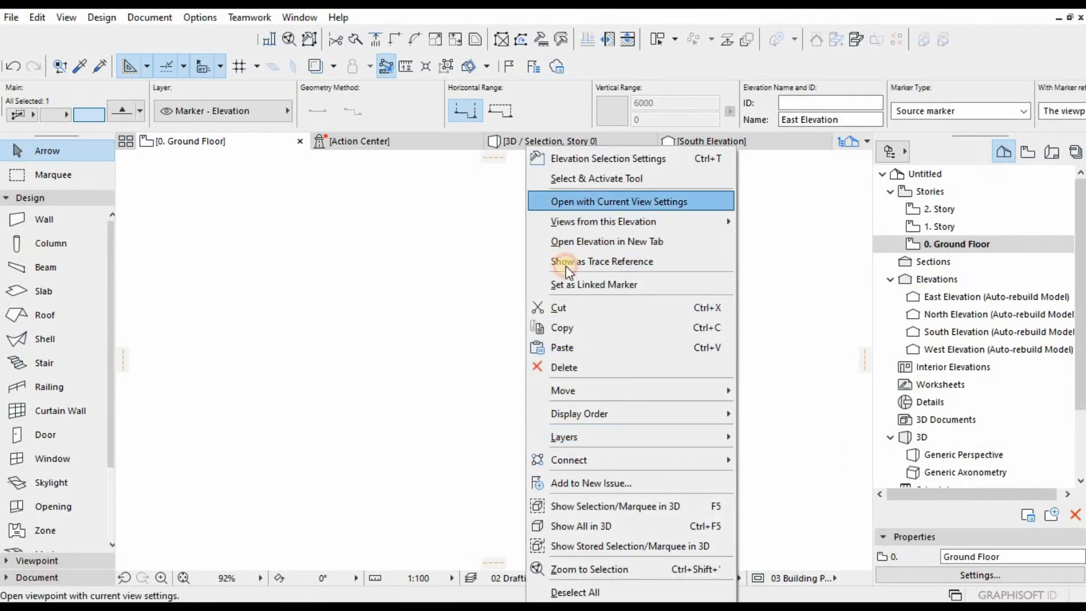
pyautogui.click(579, 202)
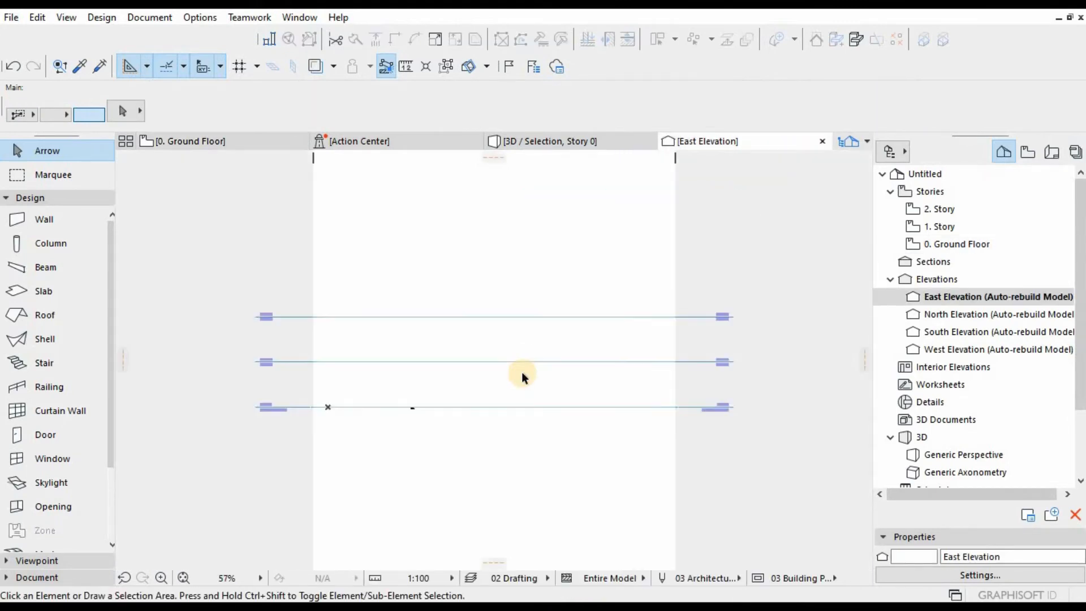
pyautogui.scroll(15, 374, 411)
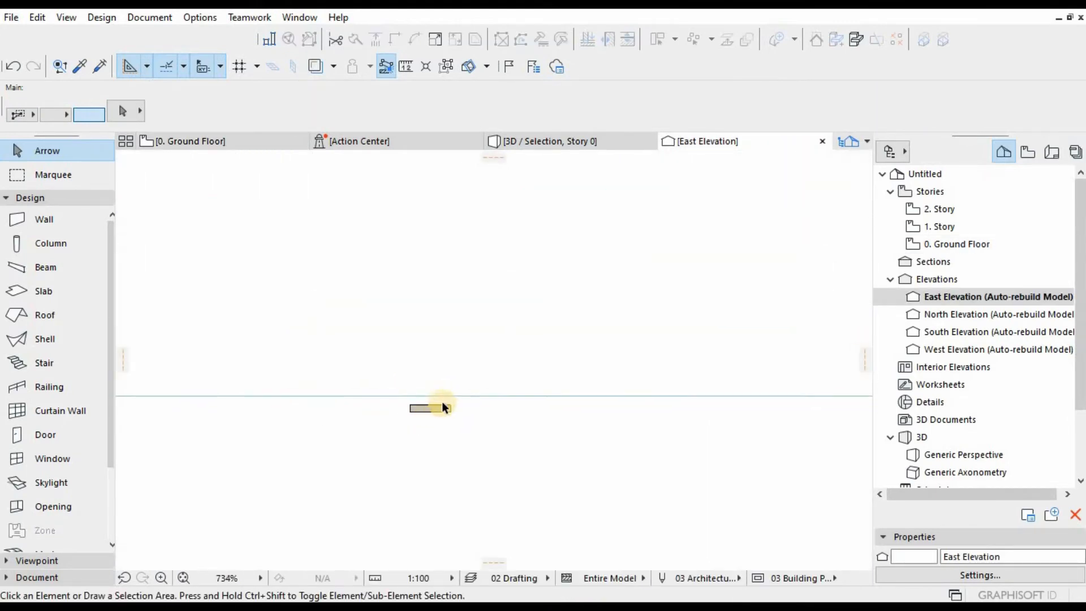
# Set the plywood slab's elevation to the home story to 0.
pyautogui.click(452, 411)
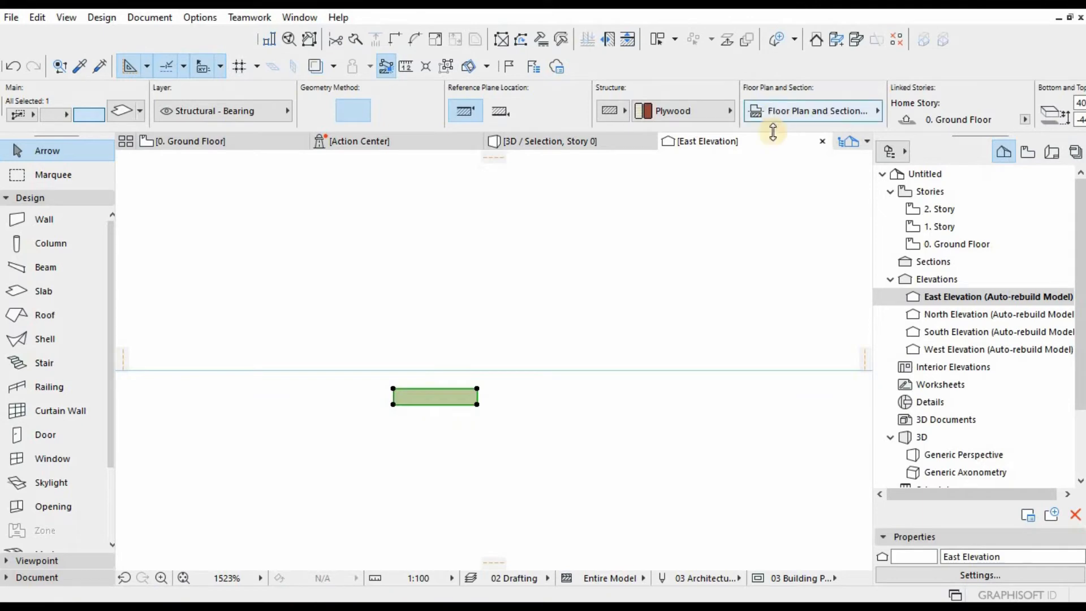
pyautogui.click(459, 119)
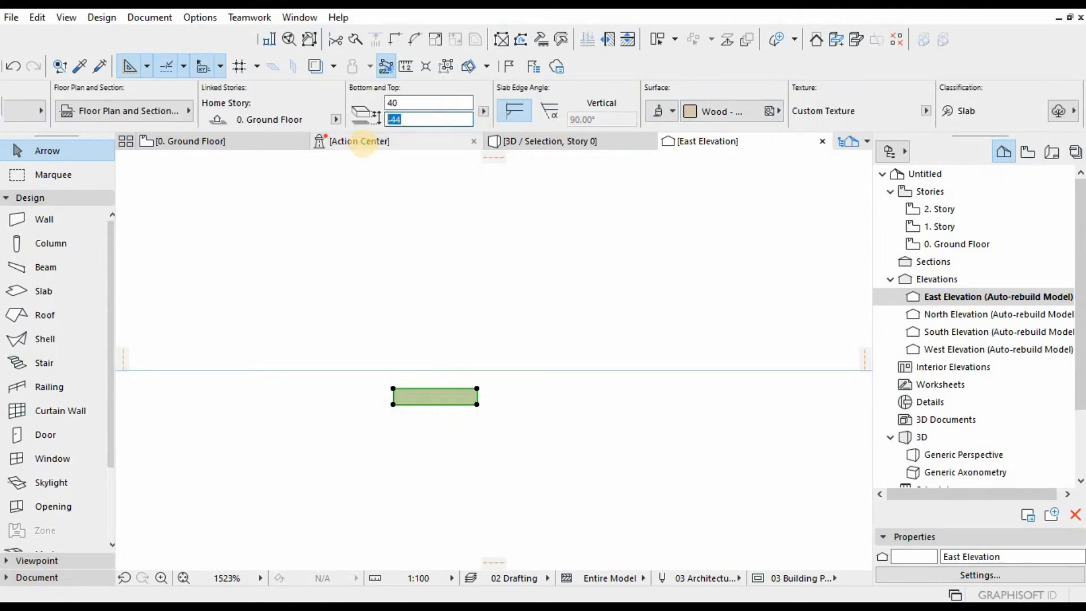
pyautogui.write('0')
pyautogui.press('Return')
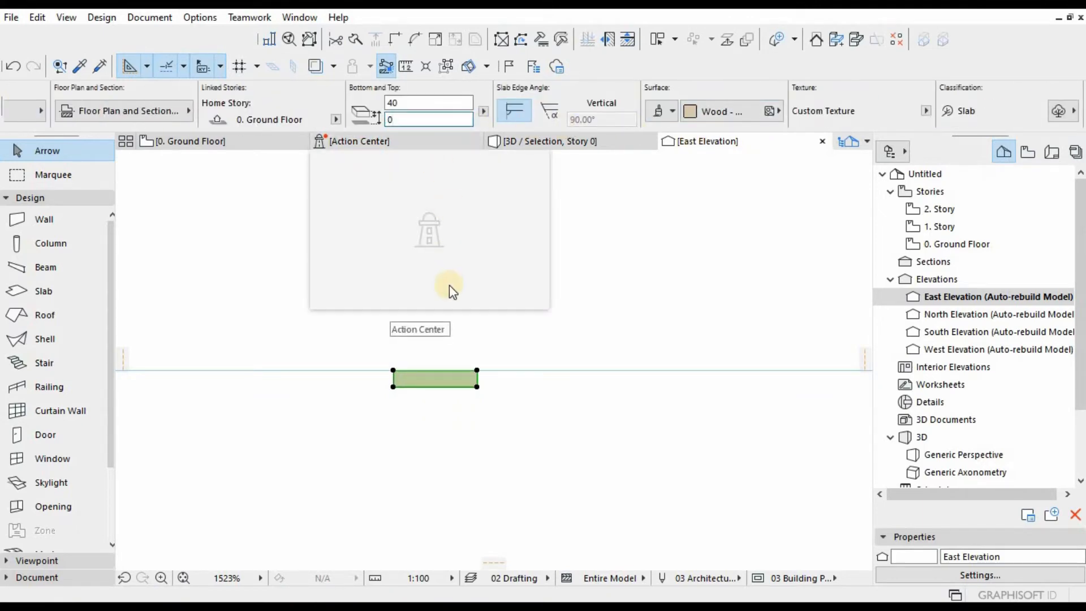
# Move the slab up by its own thickness so its bottom face rests on the ground floor level line.
pyautogui.hotkey('ctrl', 'd')
pyautogui.click(478, 386)
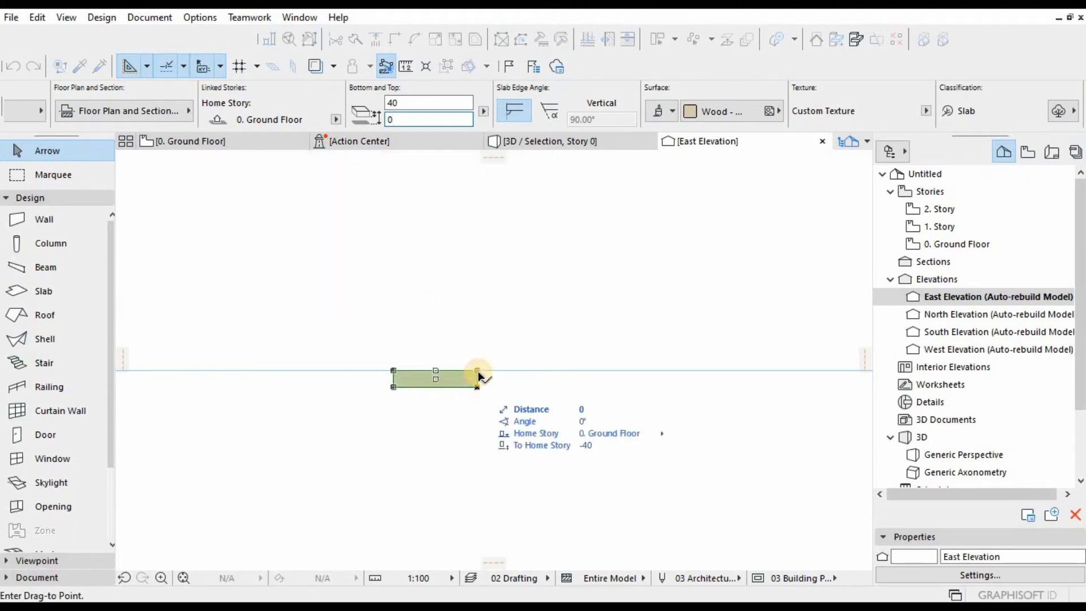
pyautogui.click(477, 372)
pyautogui.scroll(2, 389, 235)
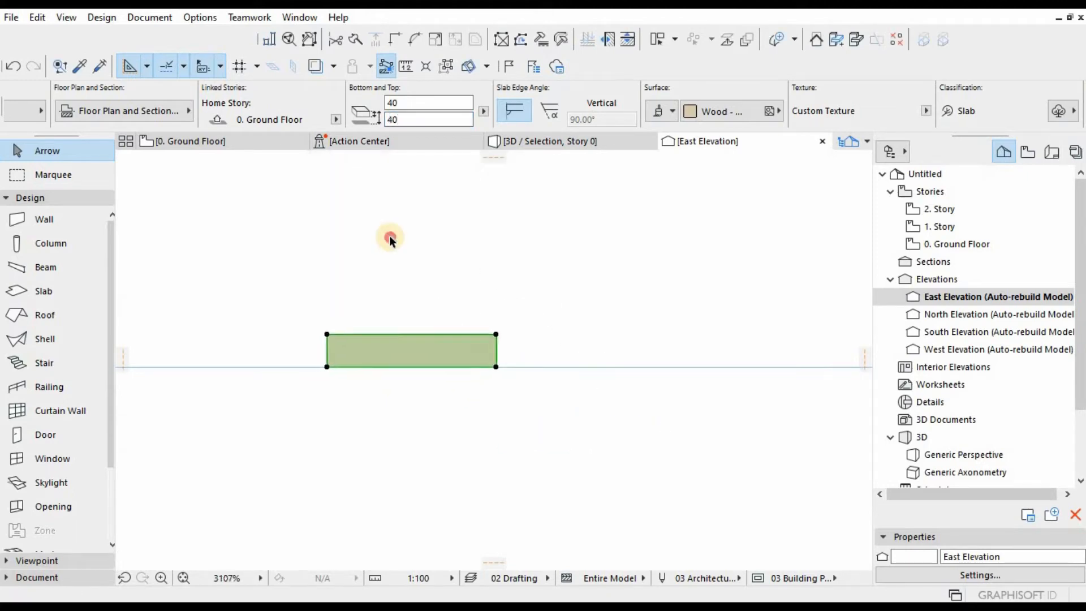
pyautogui.click(335, 378)
# Paste the finger pull polyline at the center of the current view and move it above the slab.
pyautogui.scroll(3, 328, 369)
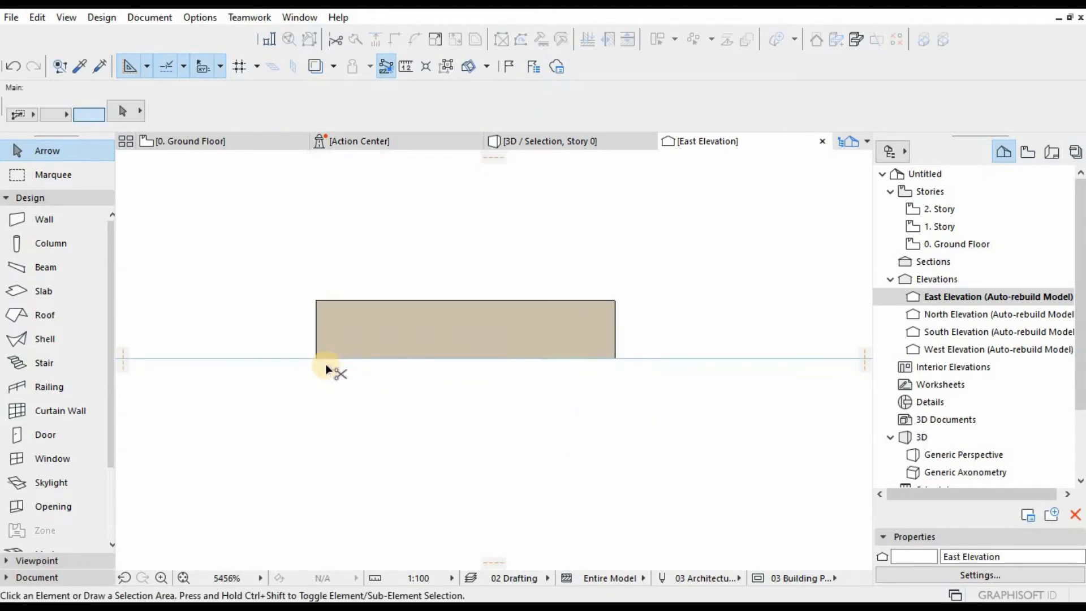
pyautogui.hotkey('ctrl', 'v')
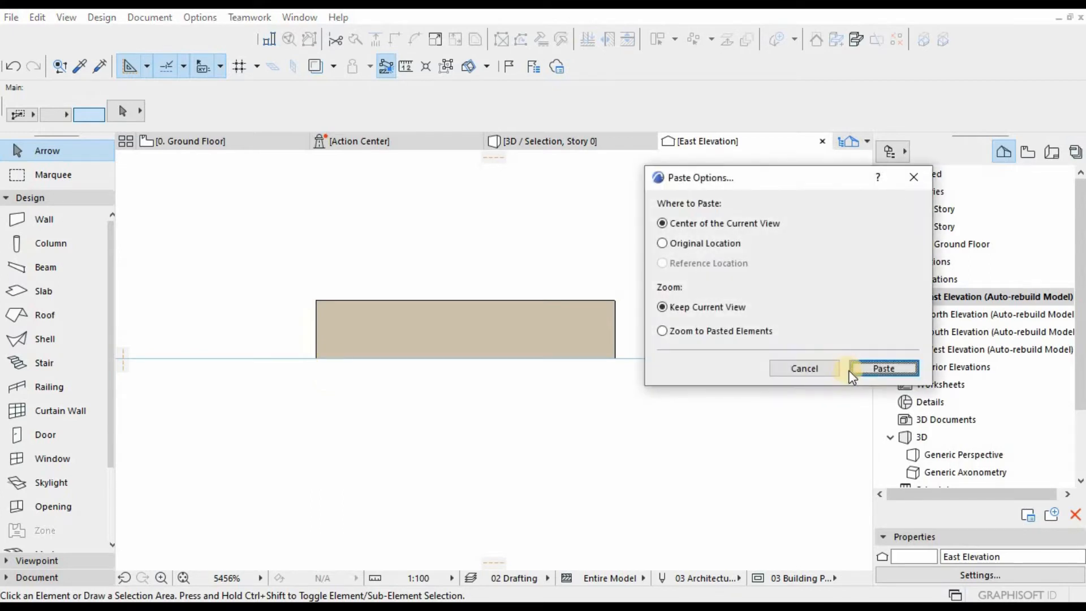
pyautogui.click(858, 368)
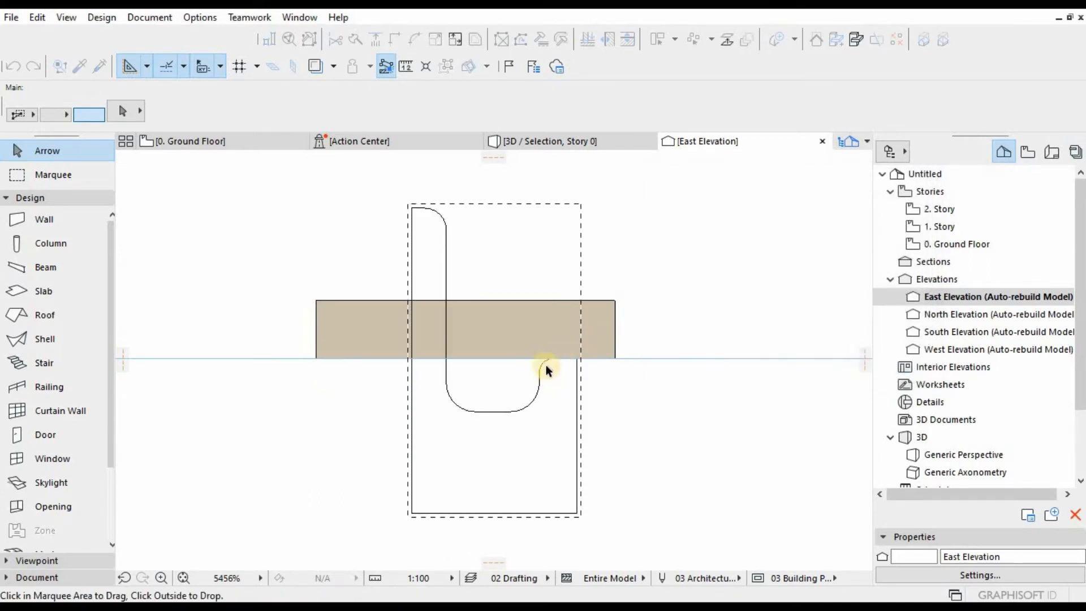
pyautogui.click(576, 512)
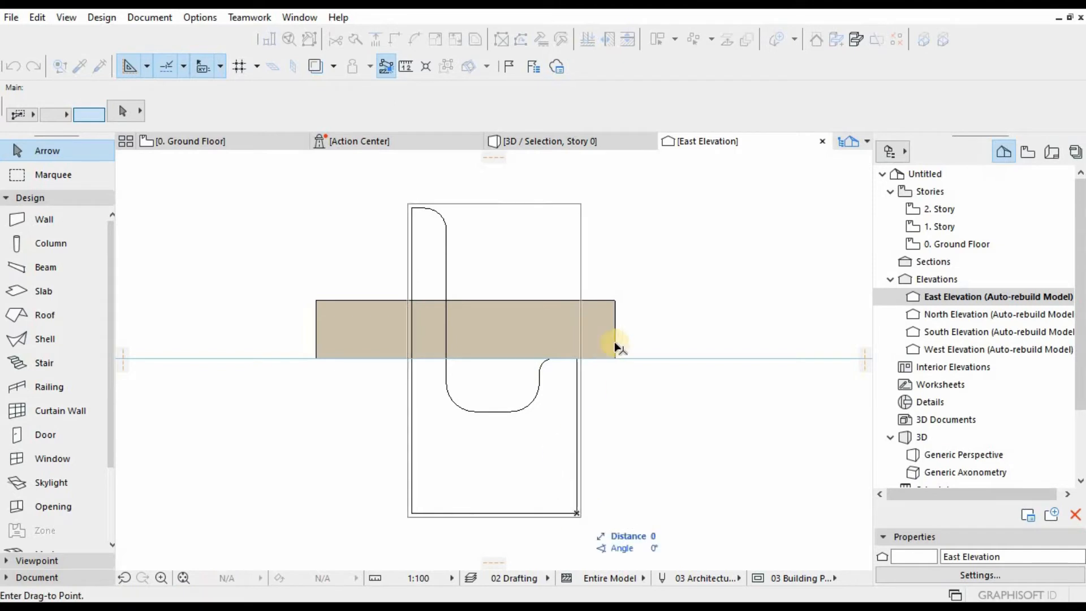
pyautogui.click(587, 283)
# Rotate the pasted polyline 90° so the finger pull profile lies on its side.
pyautogui.hotkey('ctrl', 'e')
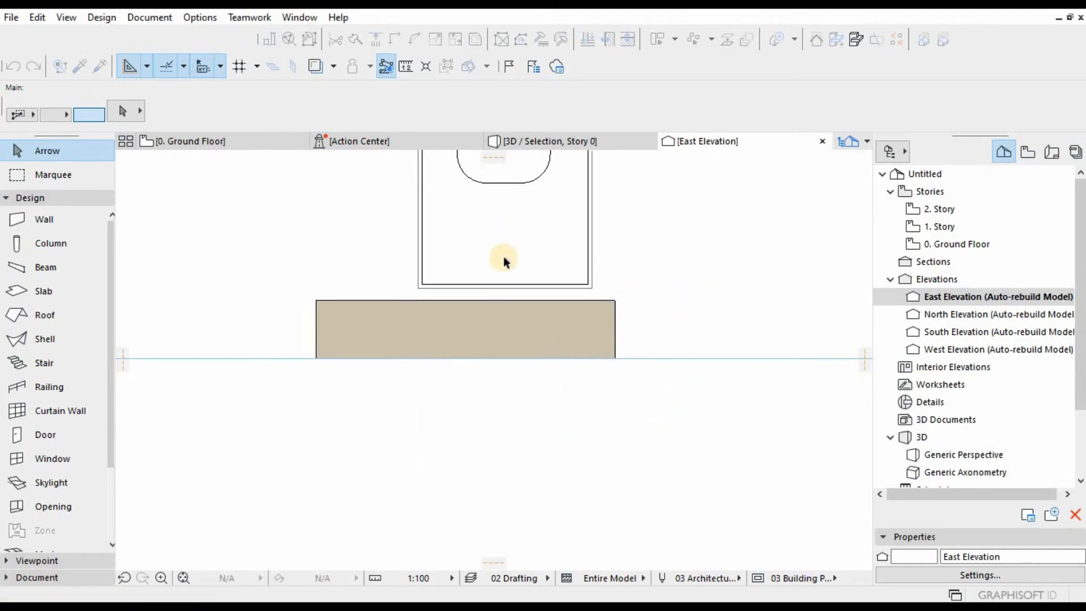
pyautogui.click(503, 236)
pyautogui.click(504, 443)
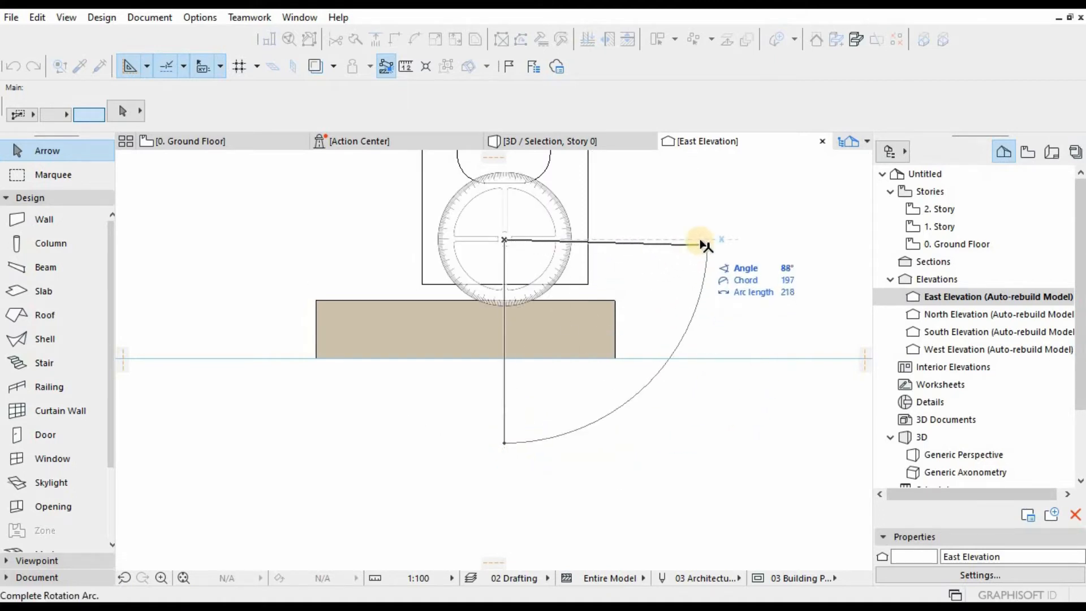
pyautogui.click(698, 242)
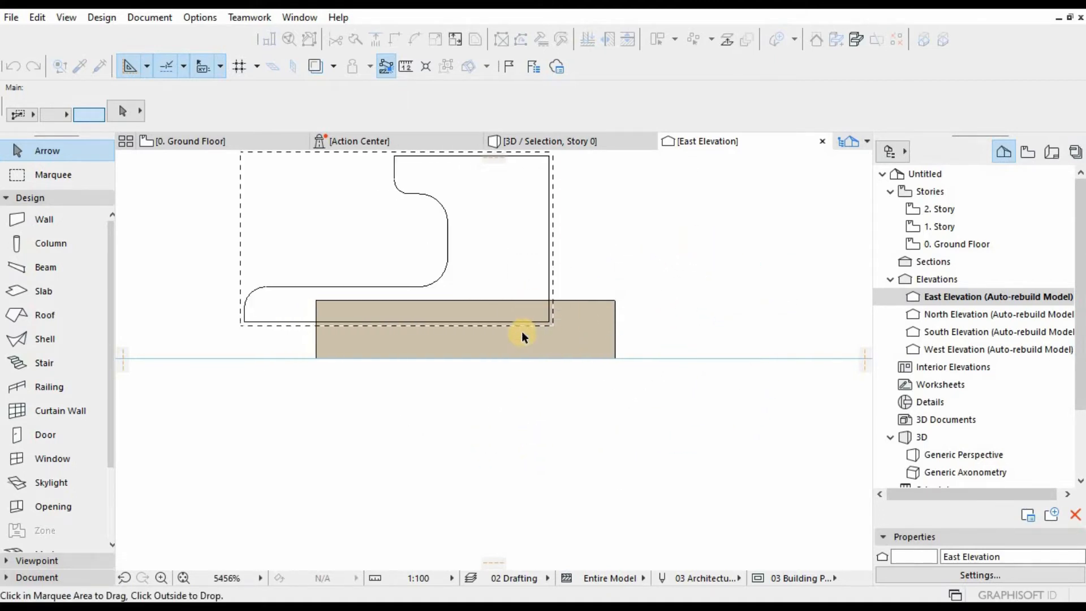
# Move the profile so its lower-right corner meets the slab's lower-left corner, and place it there.
pyautogui.scroll(3, 563, 309)
pyautogui.click(567, 312)
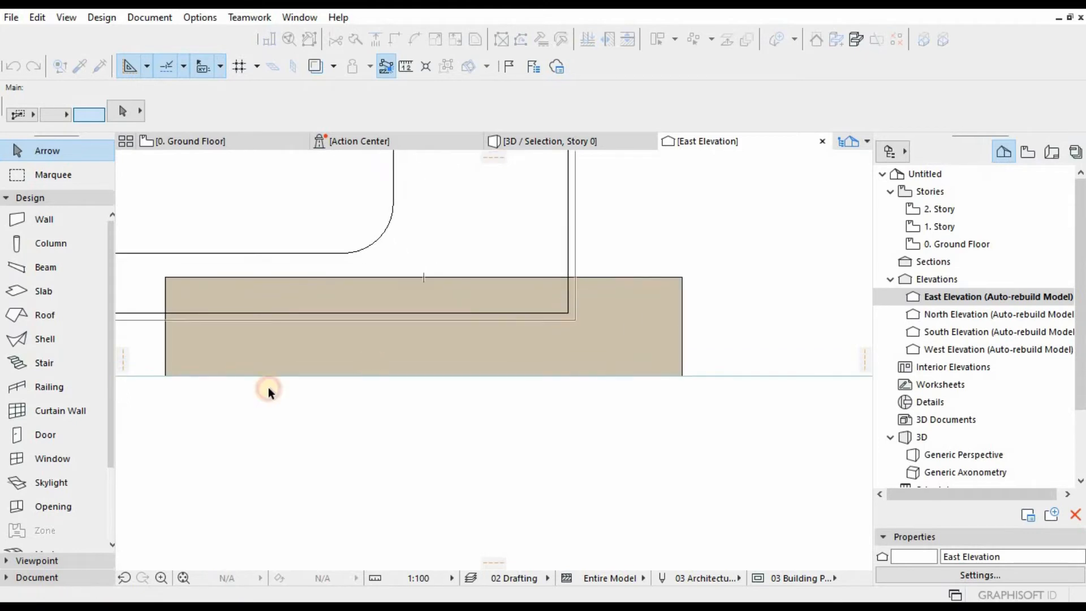
pyautogui.click(167, 372)
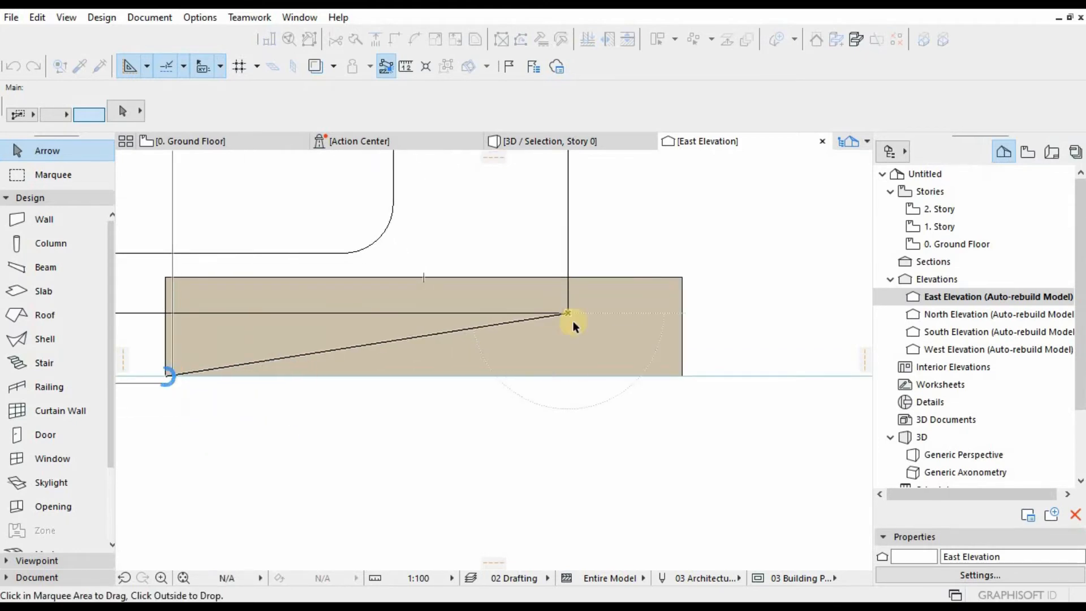
pyautogui.scroll(-4, 688, 328)
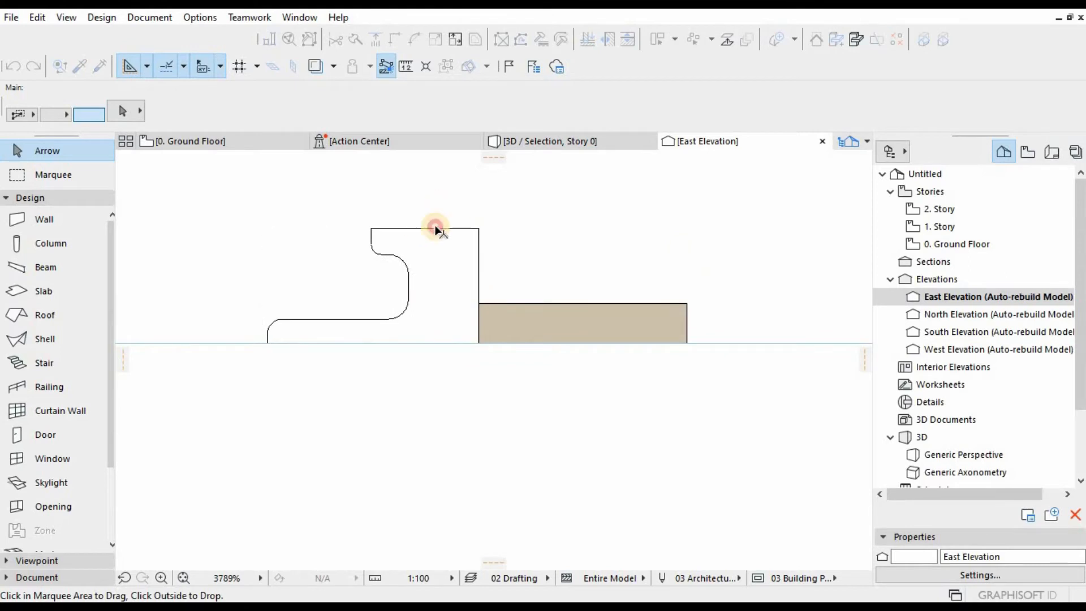
pyautogui.click(465, 201)
# Resize the finger pull polyline about its lower-right corner so its height matches the slab's thickness.
pyautogui.click(319, 293)
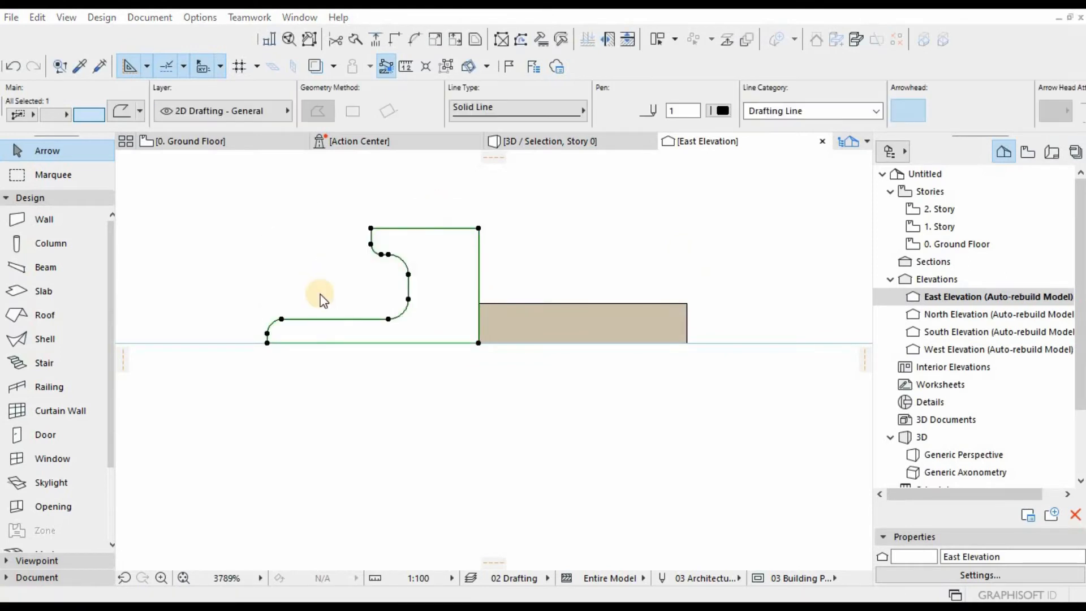
pyautogui.hotkey('ctrl', 'k')
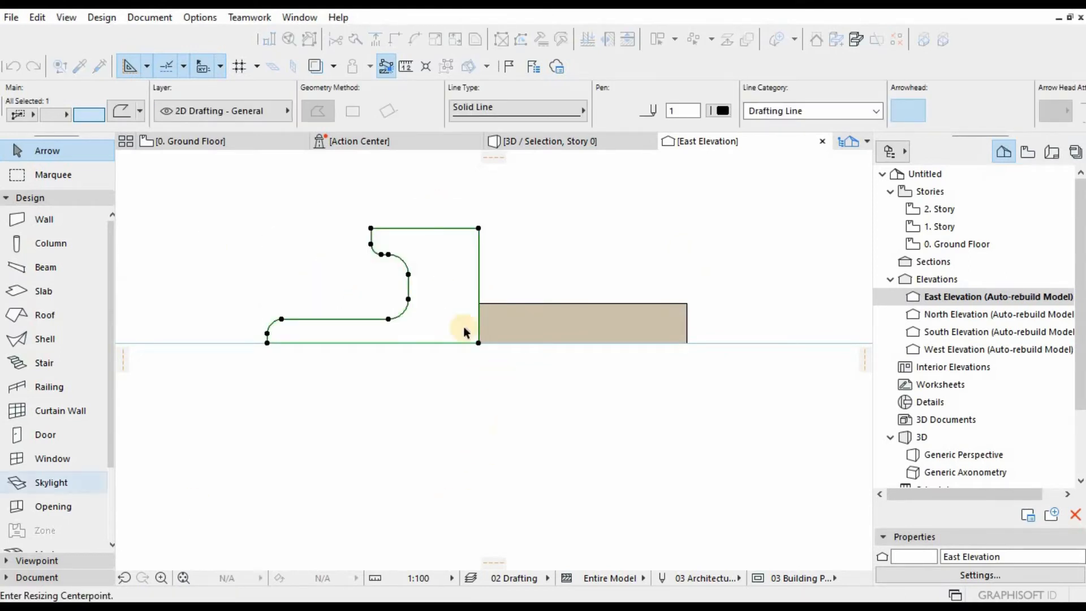
pyautogui.scroll(2, 485, 353)
pyautogui.click(503, 219)
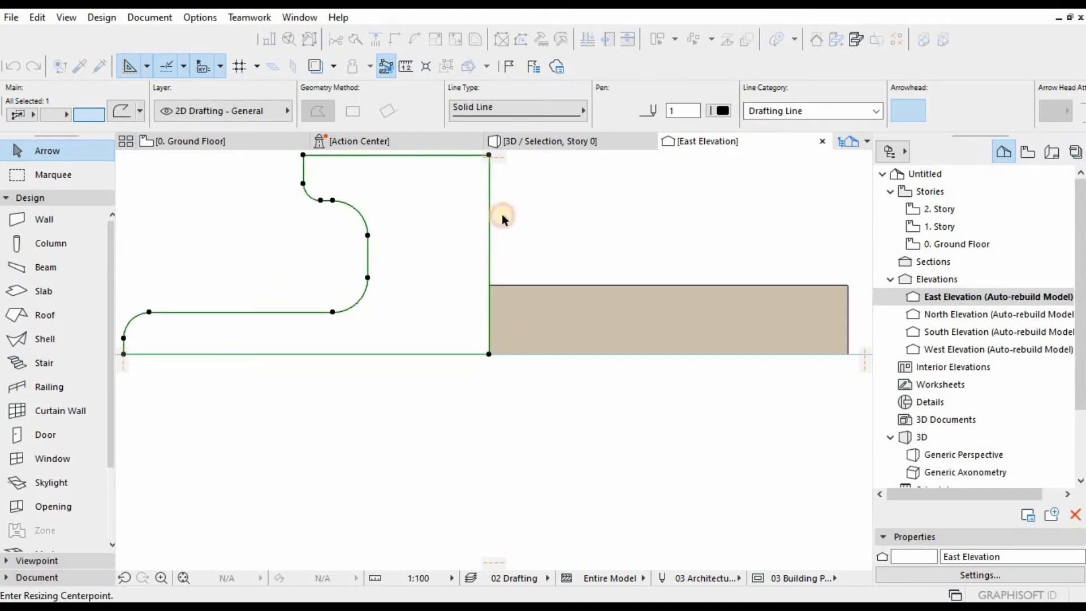
pyautogui.click(490, 156)
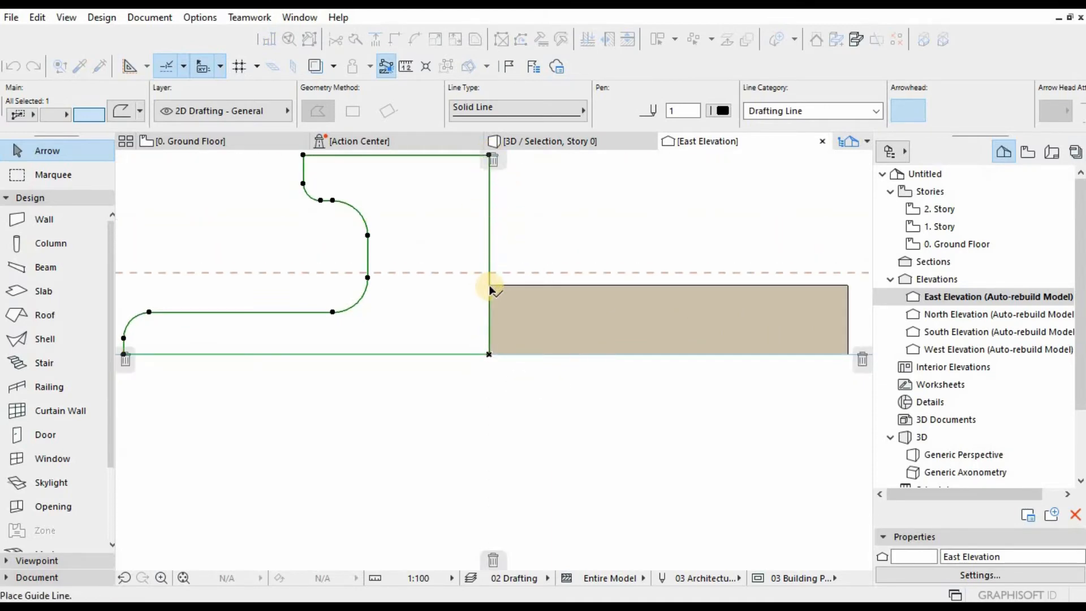
pyautogui.scroll(-2, 475, 272)
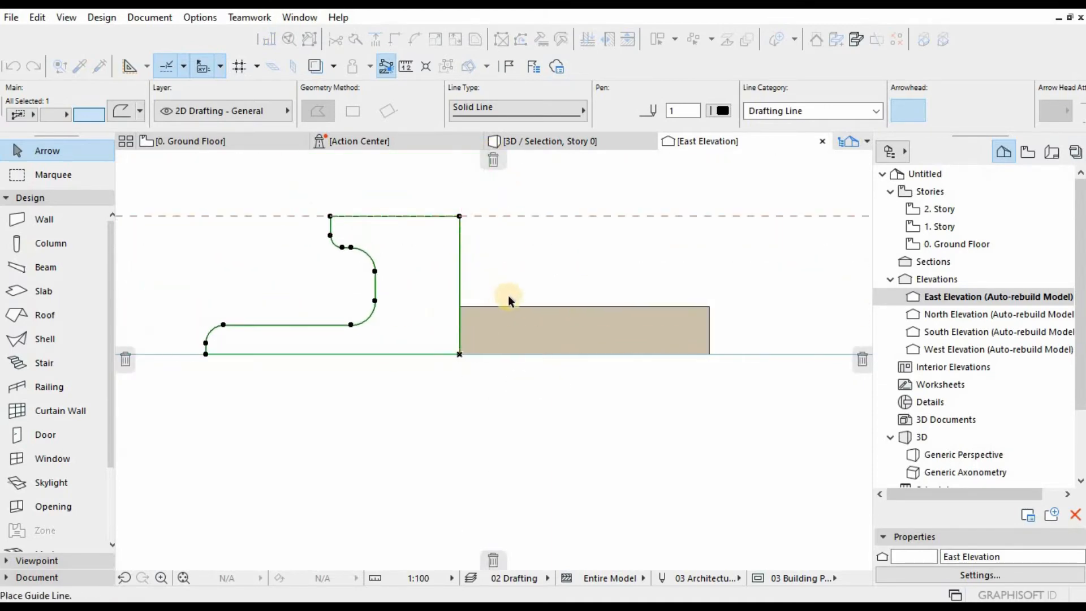
pyautogui.press('Escape')
pyautogui.click(460, 216)
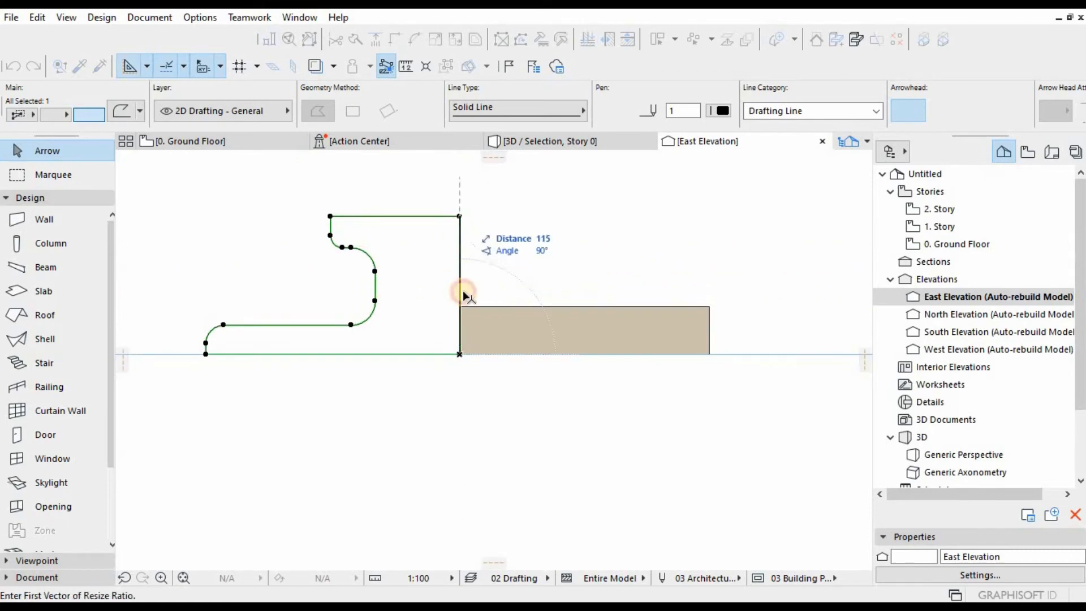
pyautogui.click(460, 307)
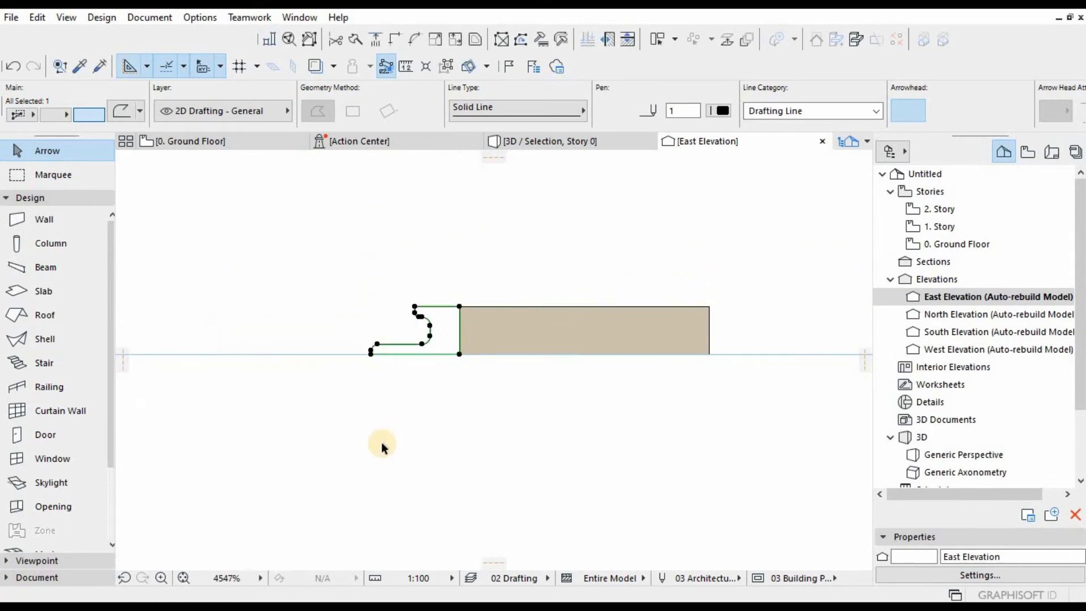
pyautogui.click(510, 283)
pyautogui.scroll(3, 511, 280)
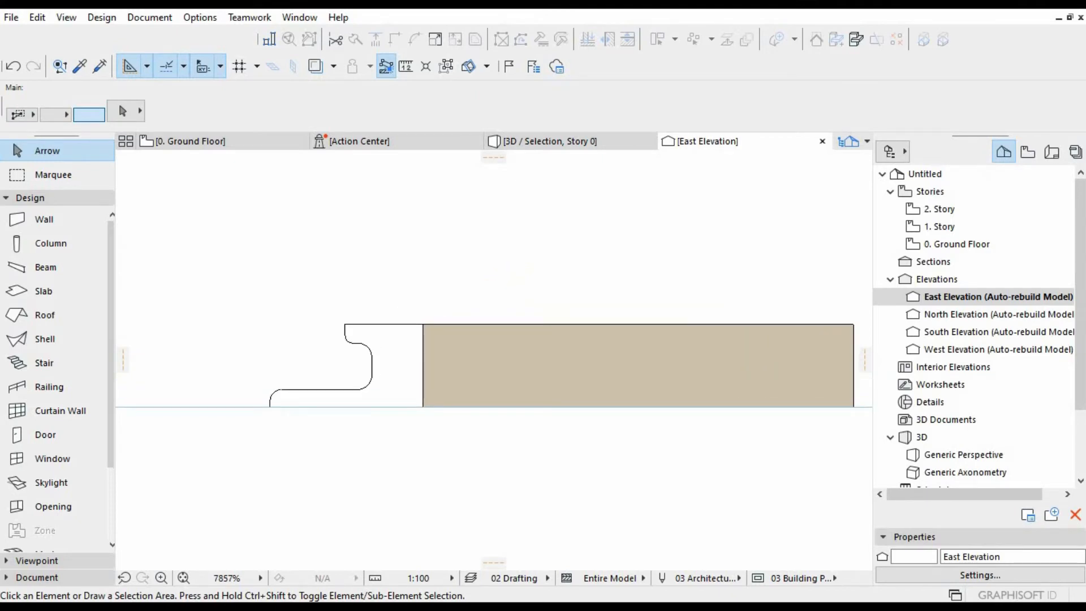
pyautogui.click(698, 361)
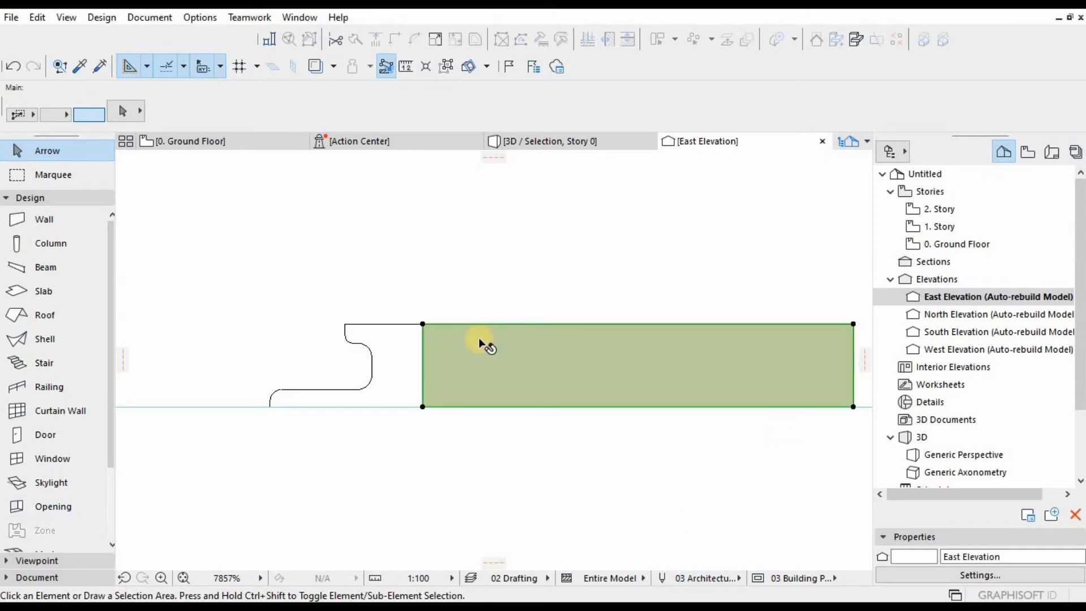
pyautogui.scroll(-3, 446, 372)
pyautogui.click(708, 414)
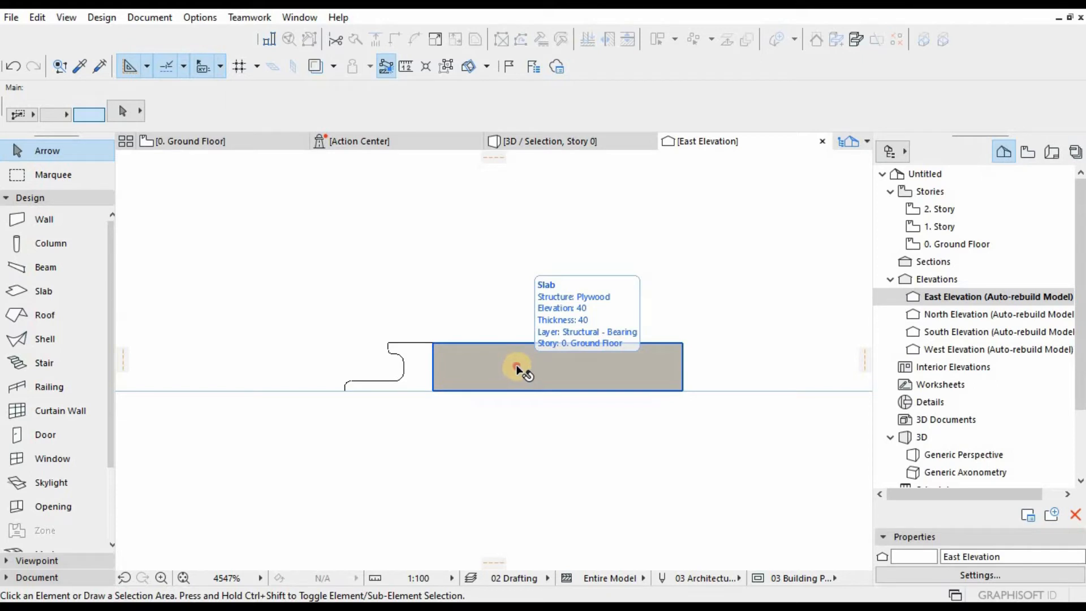
# Set the plywood slab's thickness to 30.
pyautogui.click(517, 365)
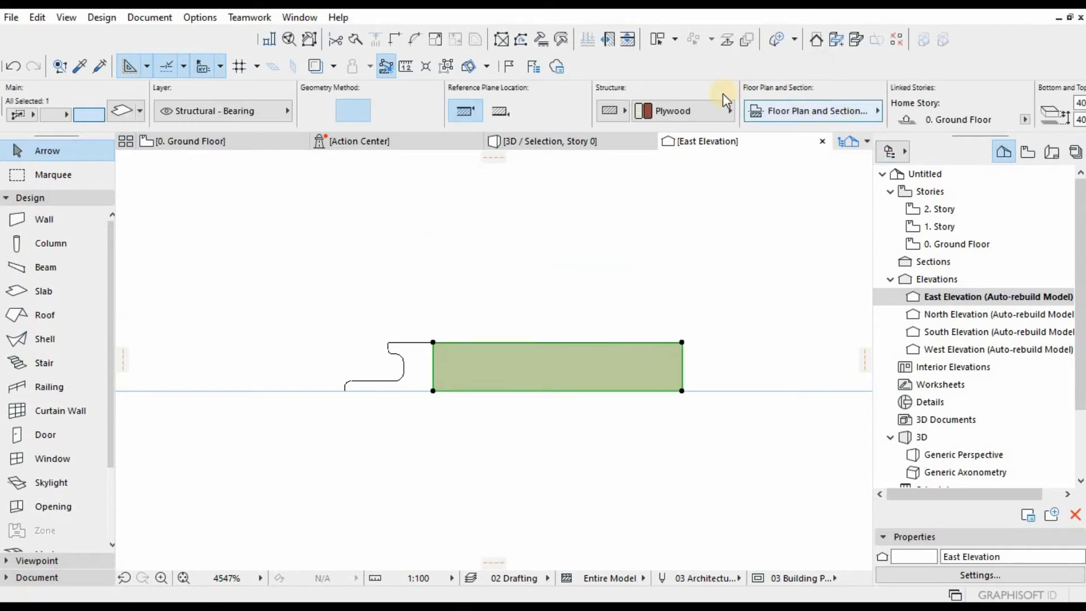
pyautogui.scroll(-3, 697, 110)
pyautogui.scroll(-2, 684, 100)
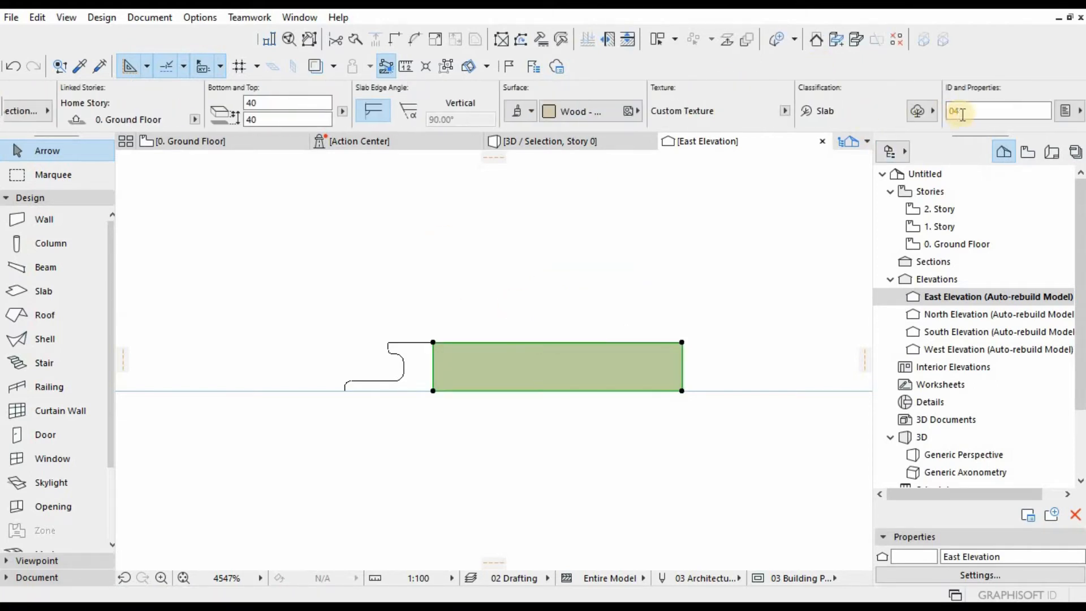
pyautogui.click(277, 103)
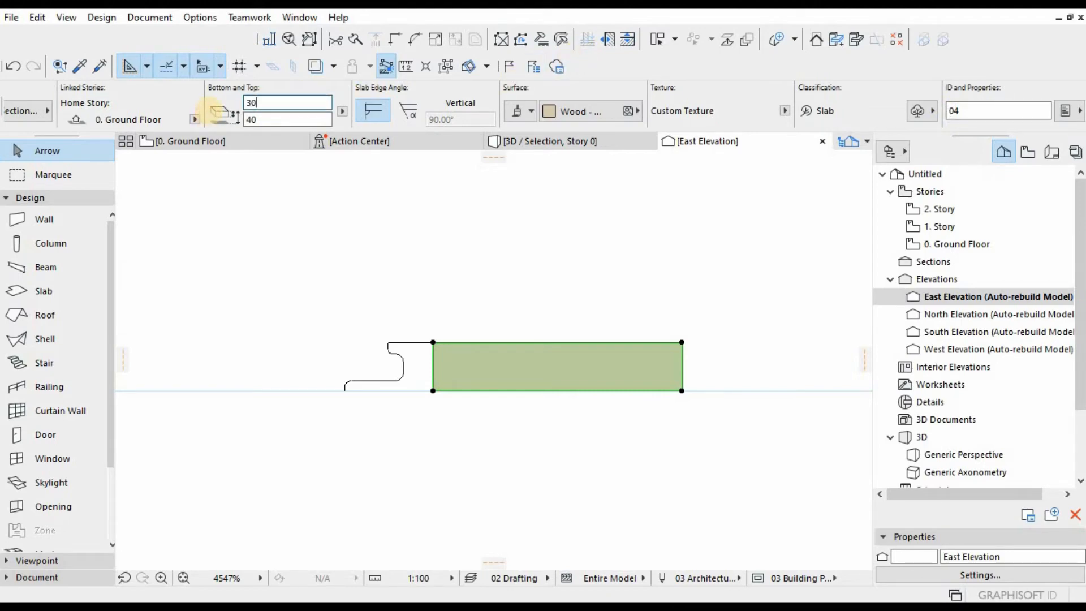
pyautogui.press('Return')
pyautogui.scroll(3, 428, 386)
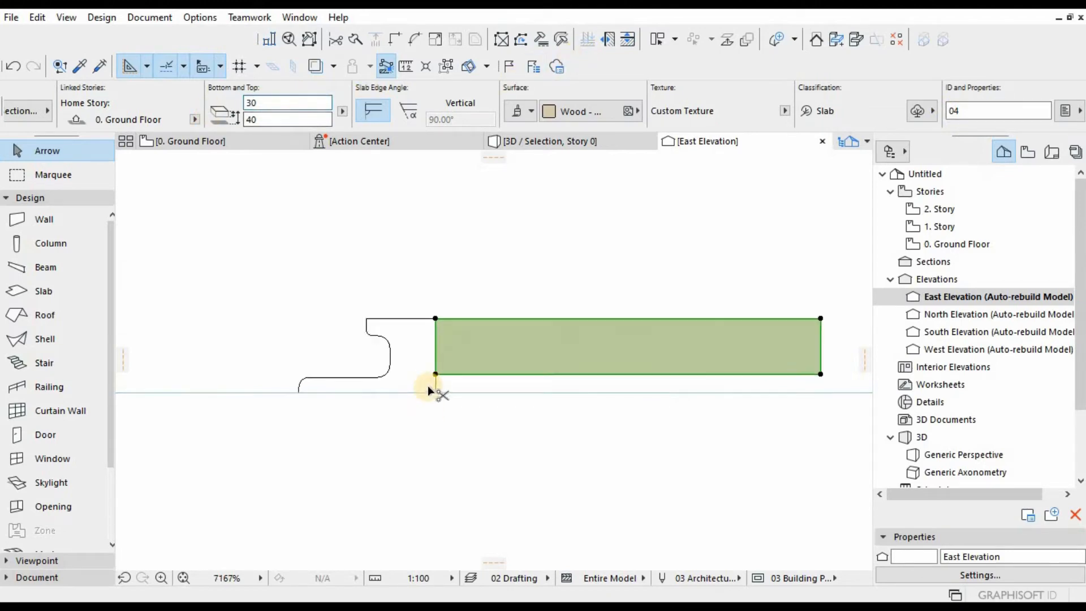
# Move the slab down so its lower-left corner meets the finger pull profile's lower-right corner.
pyautogui.hotkey('ctrl', 'd')
pyautogui.click(436, 372)
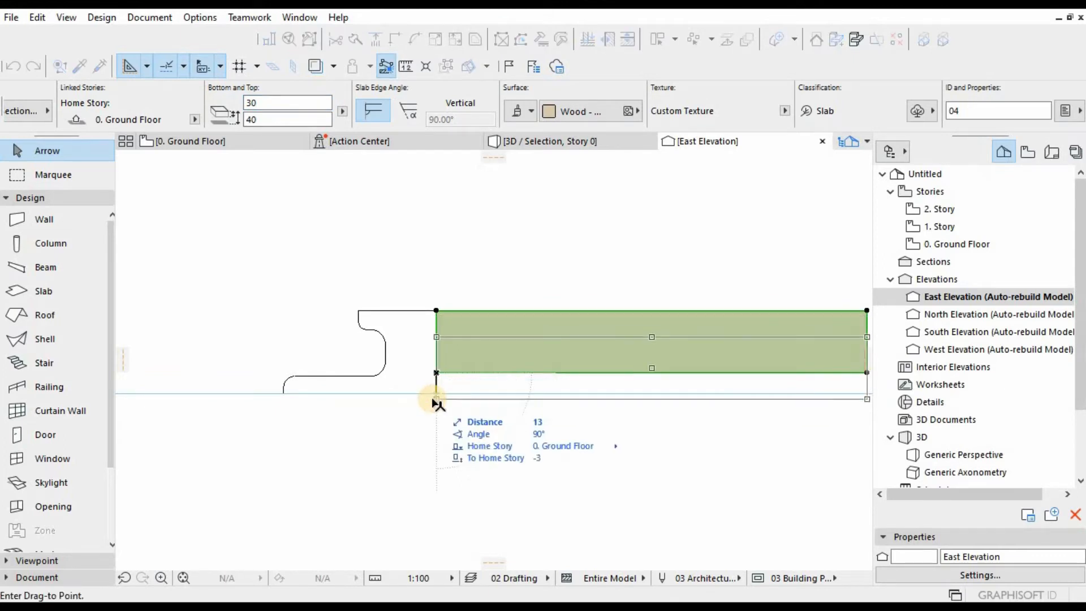
pyautogui.click(437, 395)
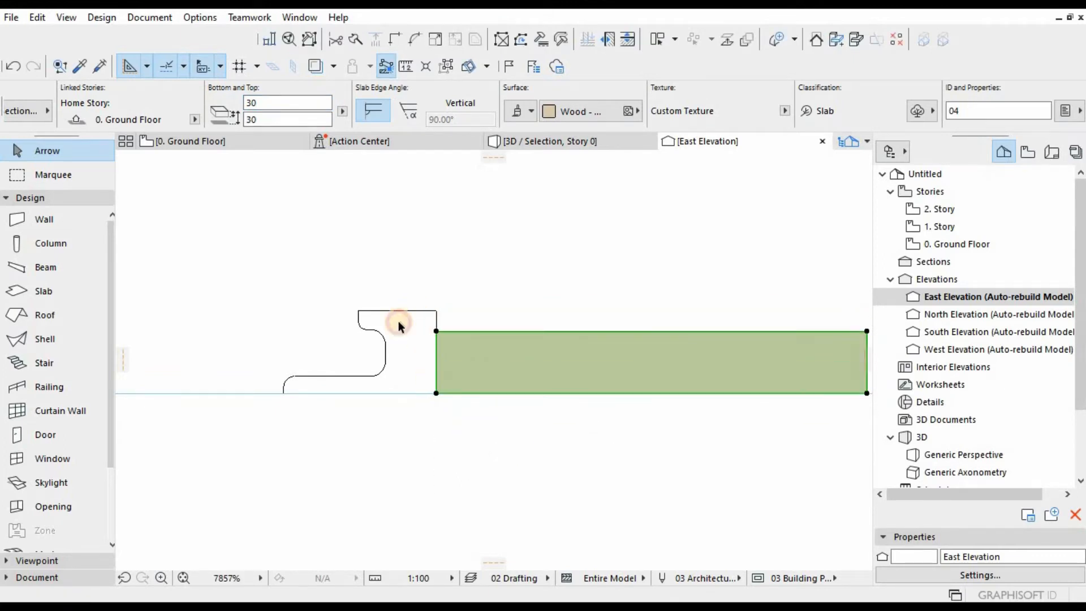
# Resize the finger pull polyline about its lower-right corner so its height matches the 30 thick slab.
pyautogui.click(379, 343)
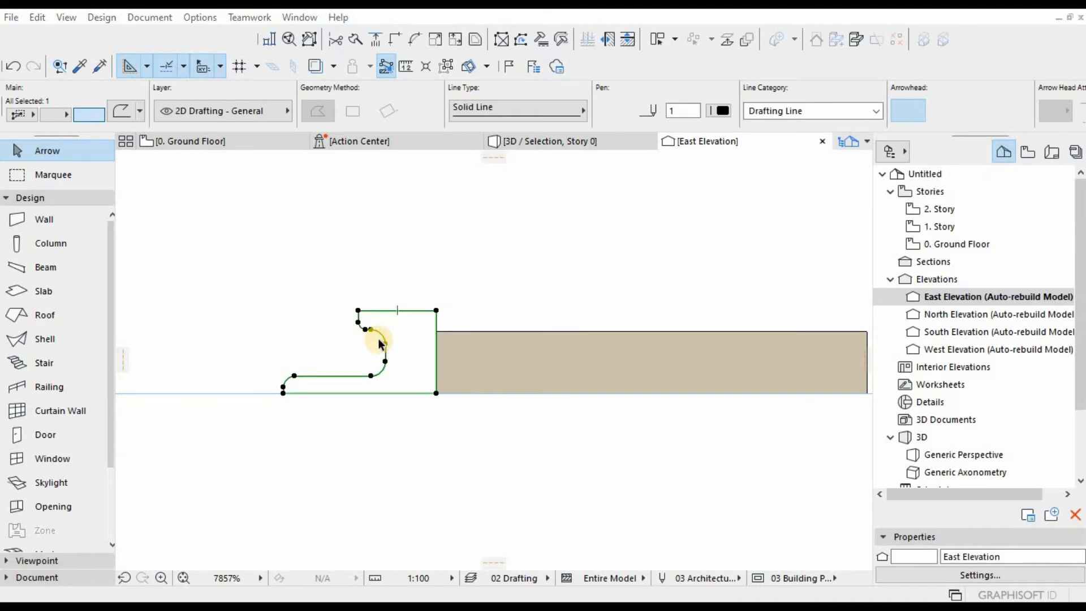
pyautogui.hotkey('ctrl', 'k')
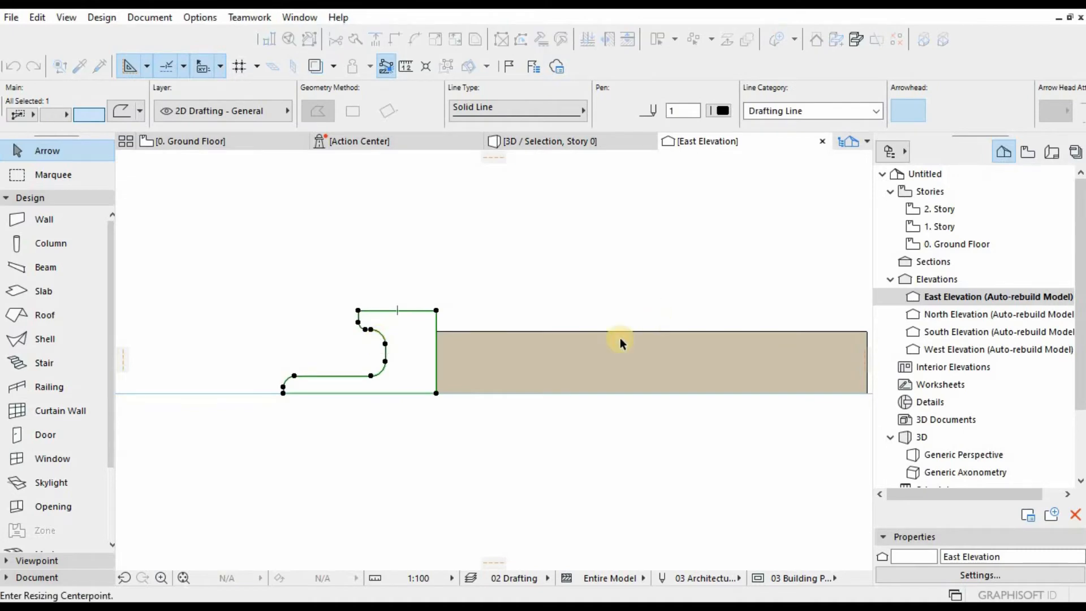
pyautogui.click(436, 394)
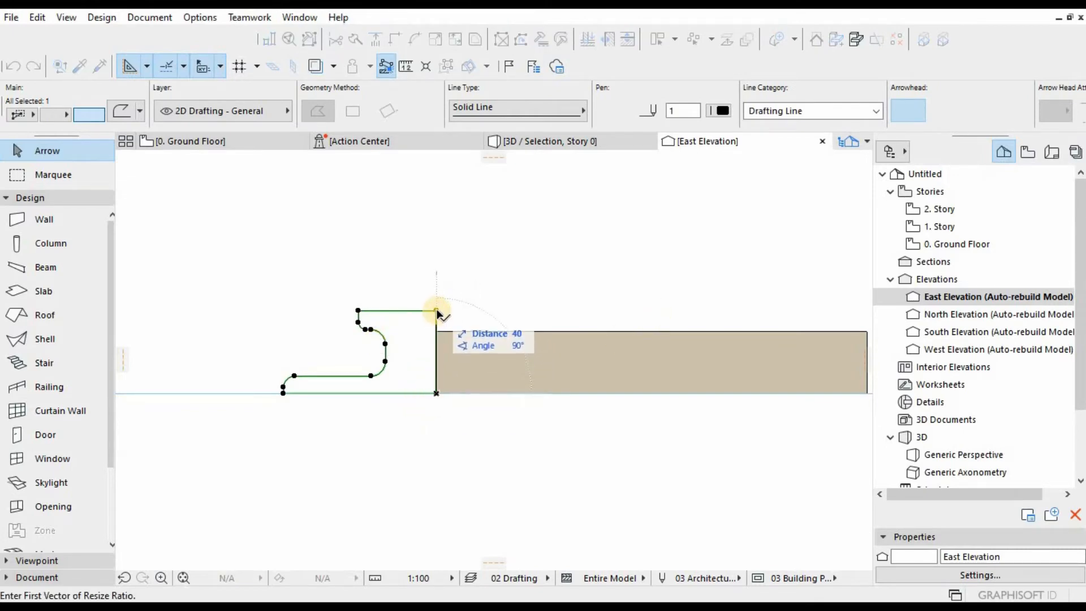
pyautogui.click(438, 311)
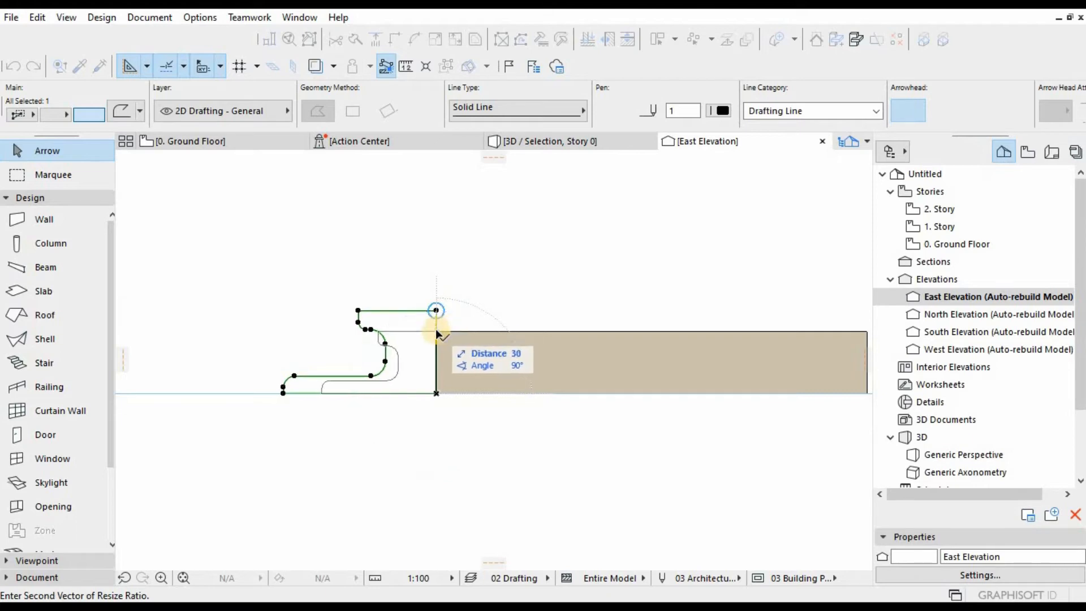
pyautogui.click(457, 278)
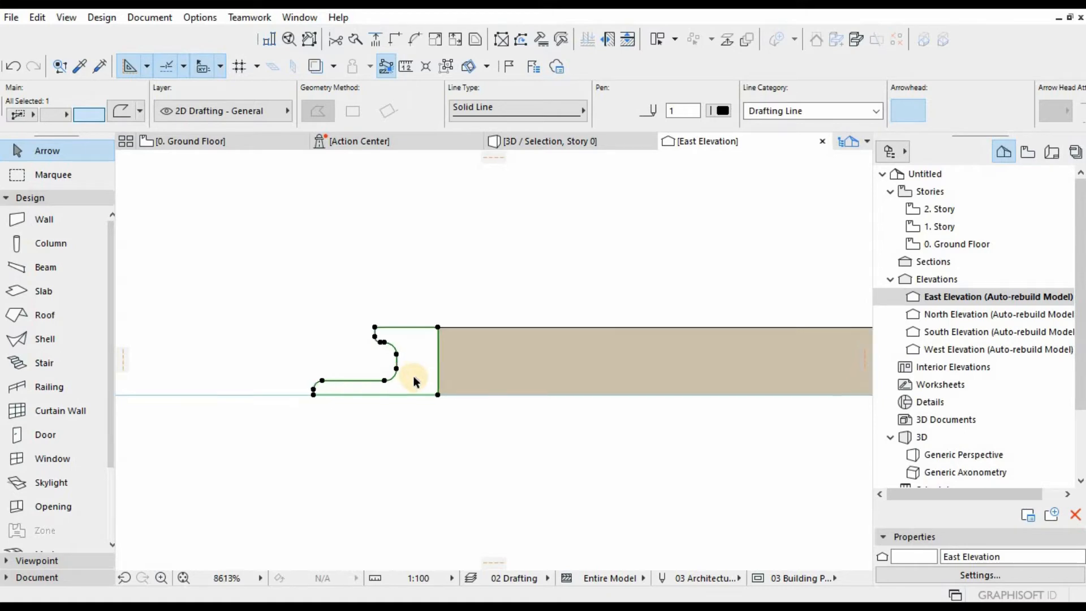
# Try to offset the profile's top edge down to just above the curved recess.
pyautogui.scroll(3, 410, 356)
pyautogui.scroll(2, 454, 328)
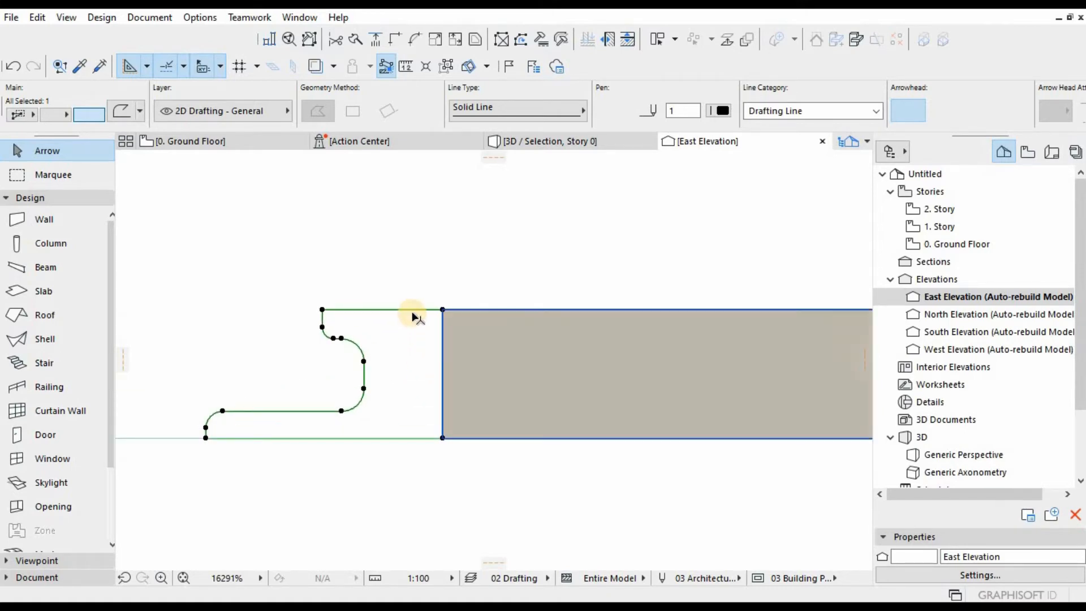
pyautogui.press('Escape')
pyautogui.click(376, 309)
pyautogui.click(376, 309)
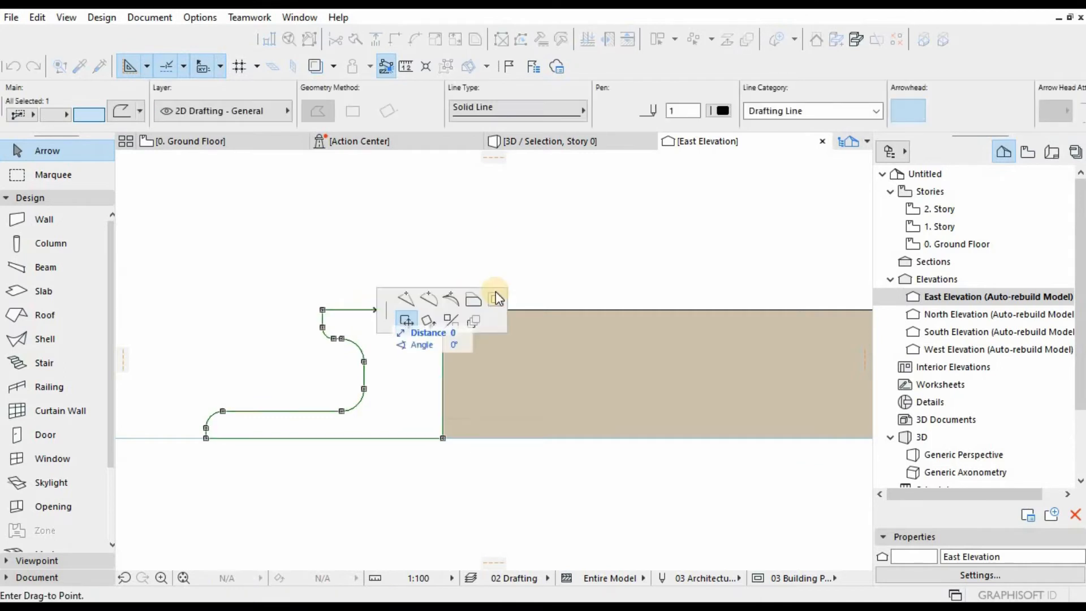
pyautogui.click(473, 300)
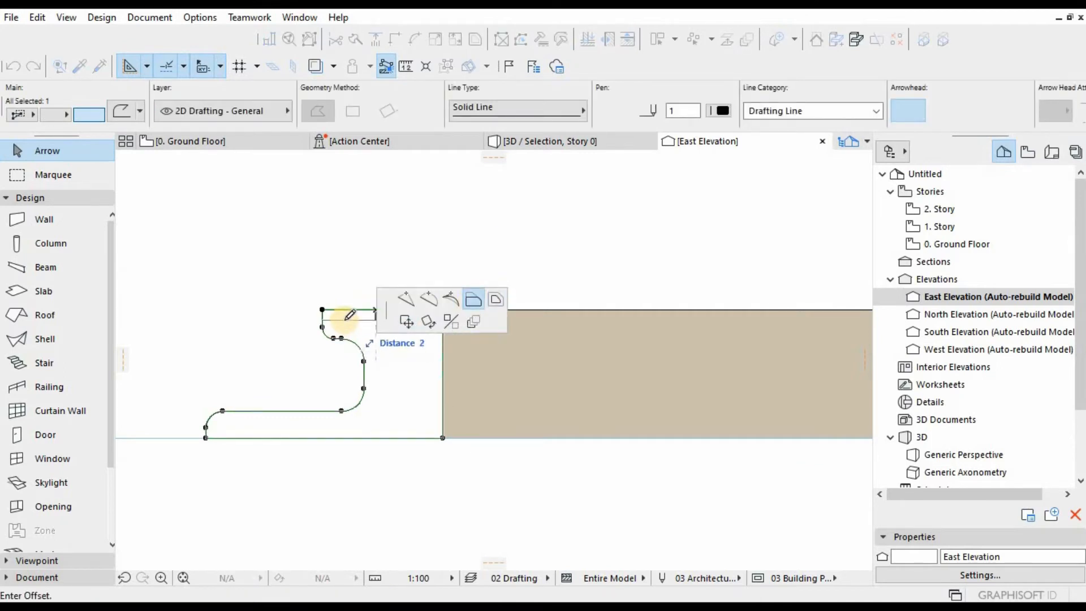
pyautogui.click(376, 331)
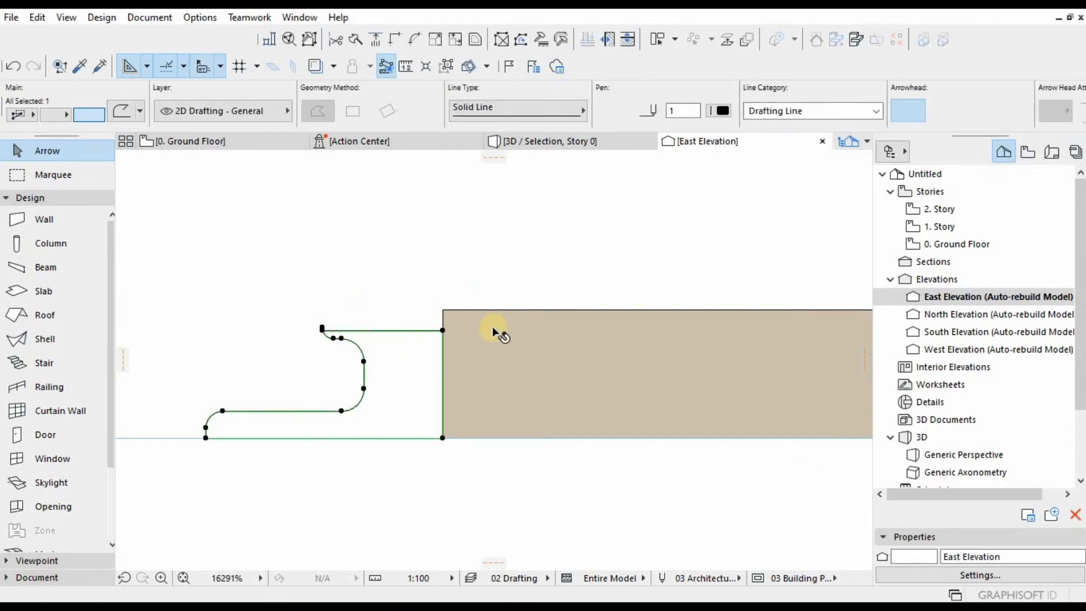
pyautogui.press('Escape')
# Undo the last offset of the profile's top edge.
pyautogui.click(463, 325)
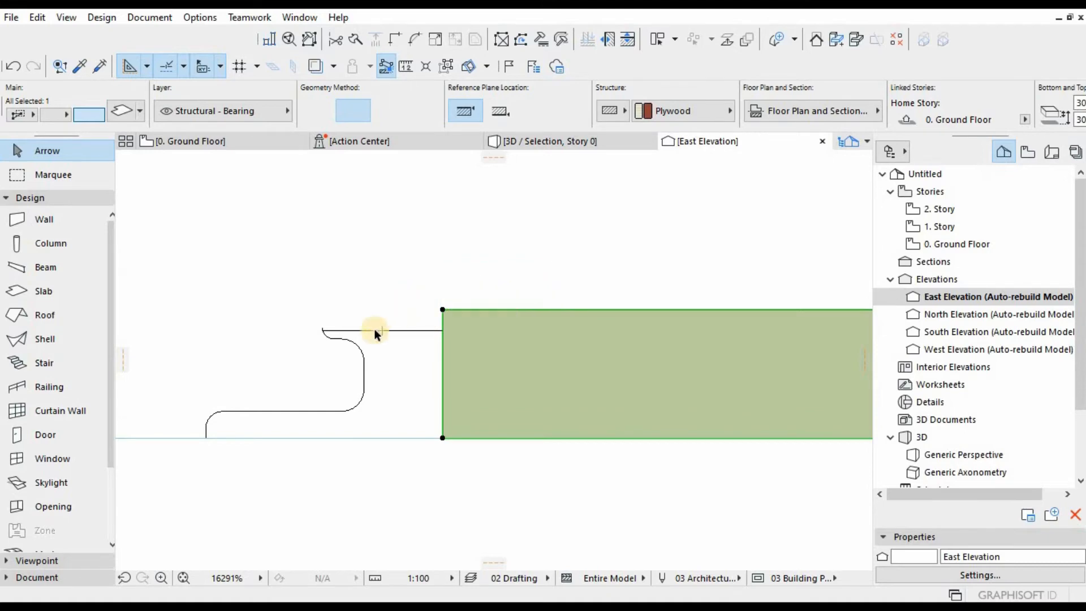
pyautogui.scroll(-2, 376, 331)
pyautogui.scroll(1, 359, 331)
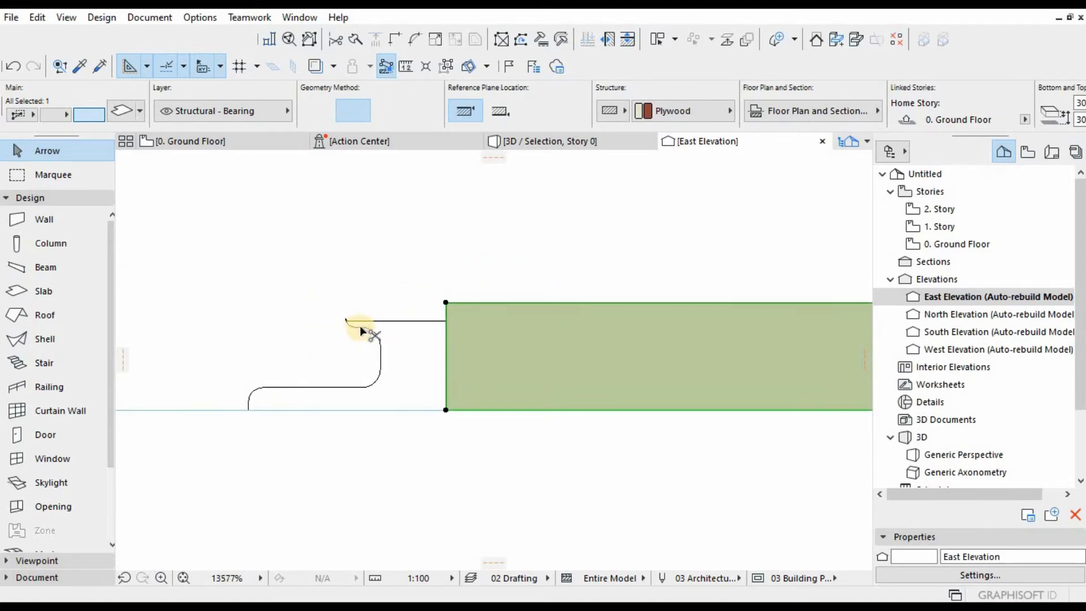
pyautogui.hotkey('ctrl', 'z')
# Offset the profile's top edge slightly below the slab's top edge, keeping the small rounded lip above the recess.
pyautogui.click(397, 303)
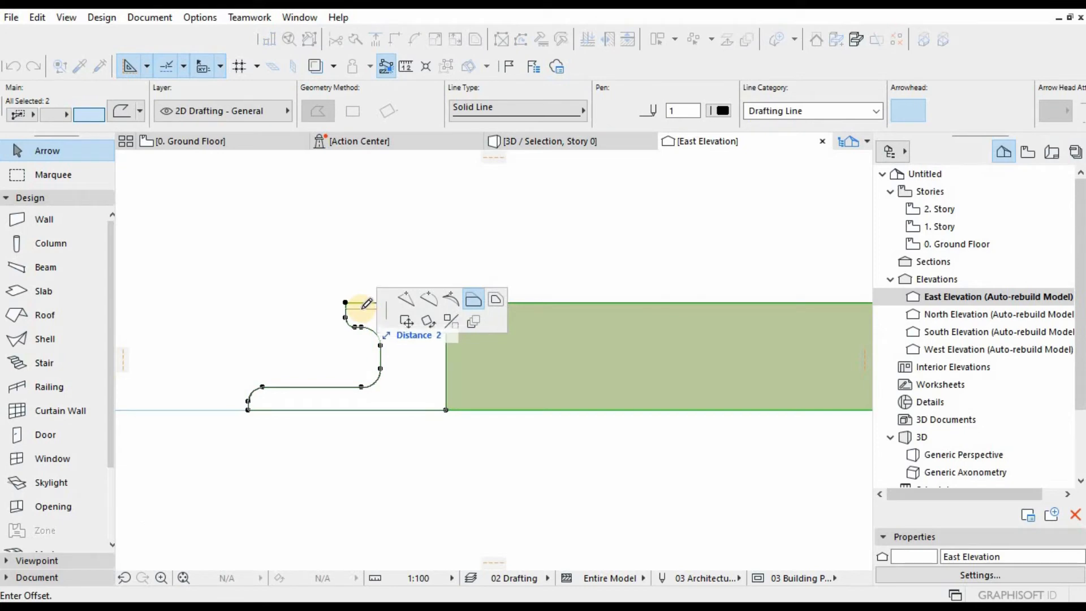
pyautogui.click(397, 313)
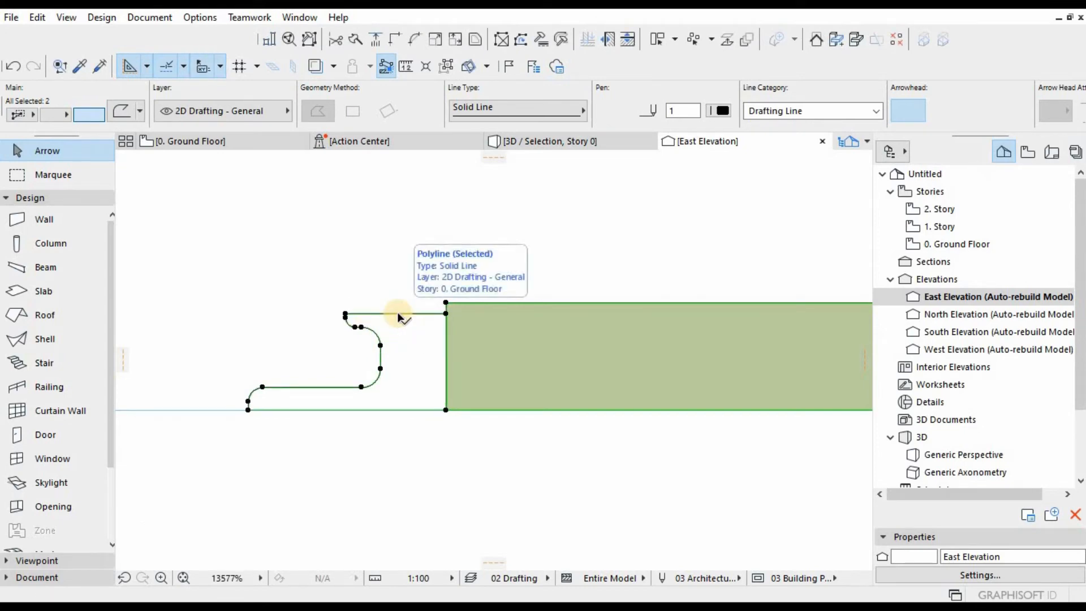
pyautogui.click(321, 330)
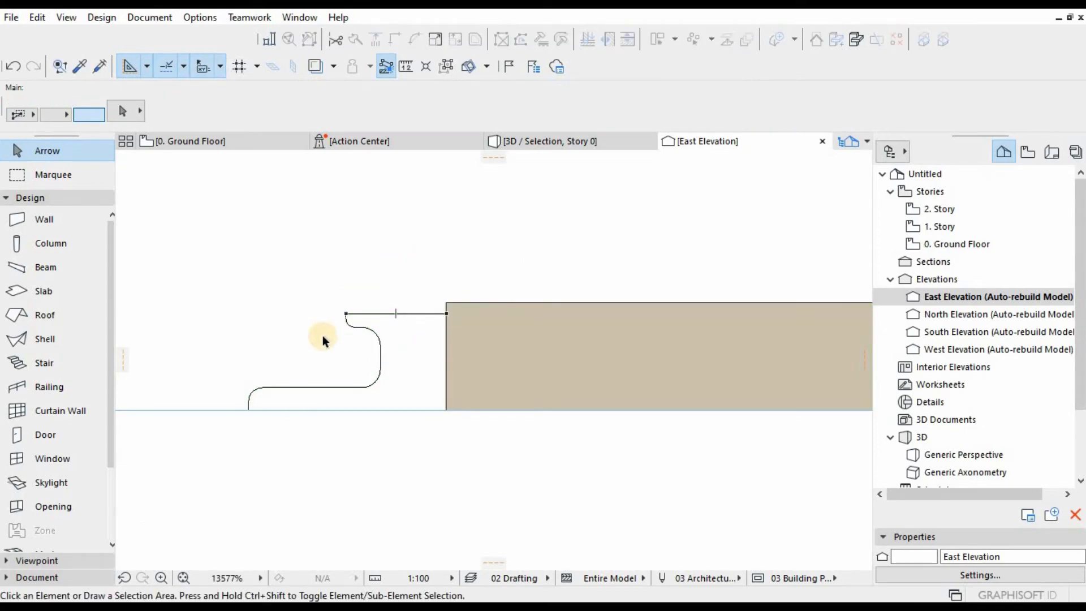
# Examine how the profile's lowered top edge sits against the slab's upper-left corner.
pyautogui.scroll(3, 322, 335)
pyautogui.scroll(-3, 379, 293)
pyautogui.scroll(-5, 410, 461)
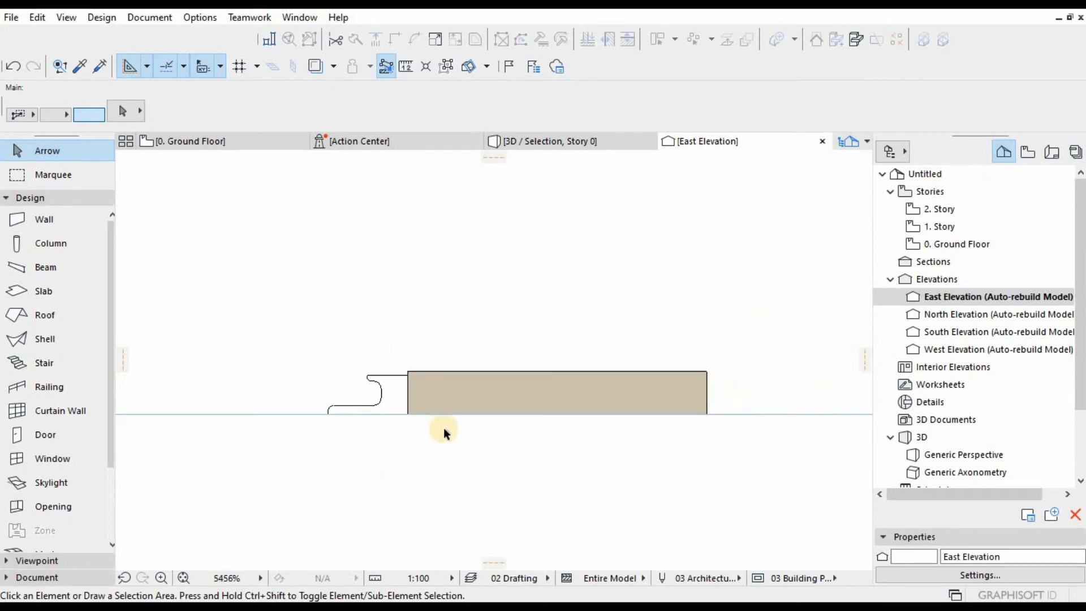
pyautogui.scroll(1, 446, 419)
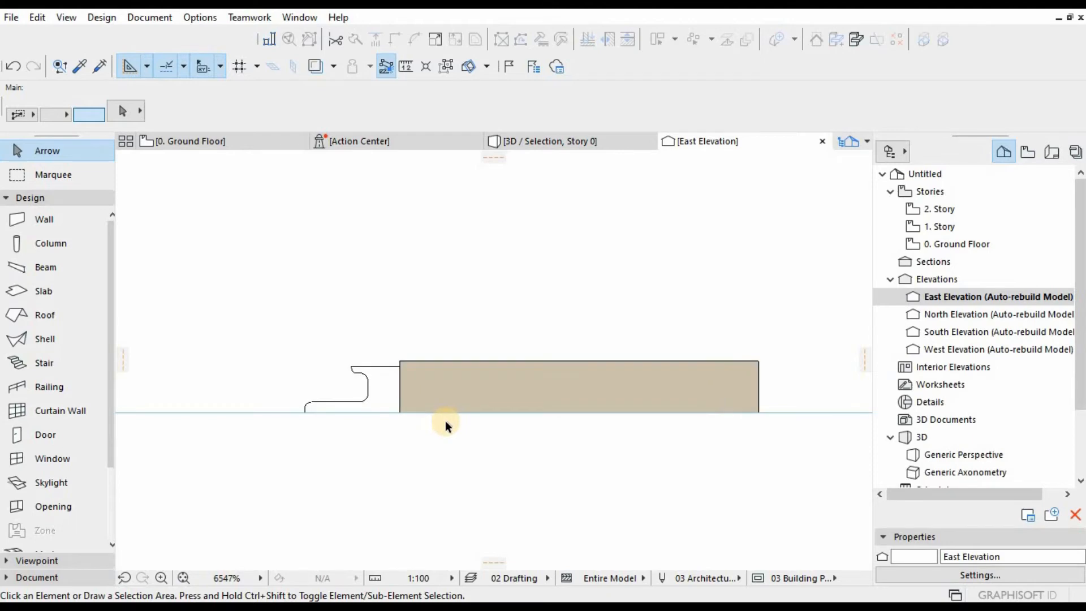
pyautogui.click(482, 392)
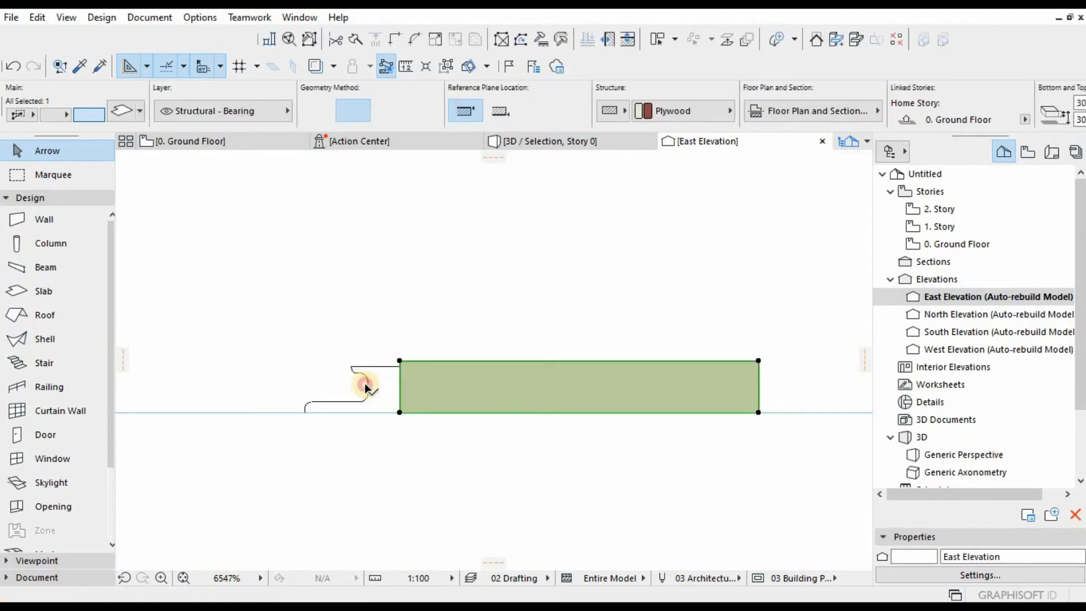
pyautogui.click(365, 386)
pyautogui.click(399, 362)
pyautogui.scroll(5, 396, 371)
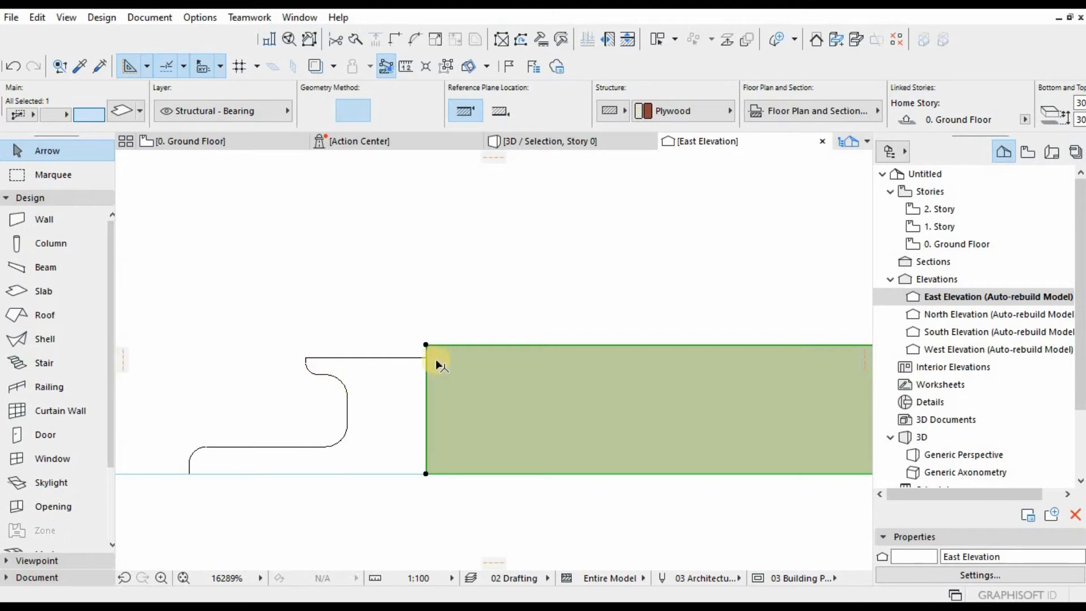
pyautogui.scroll(-5, 439, 354)
pyautogui.click(513, 297)
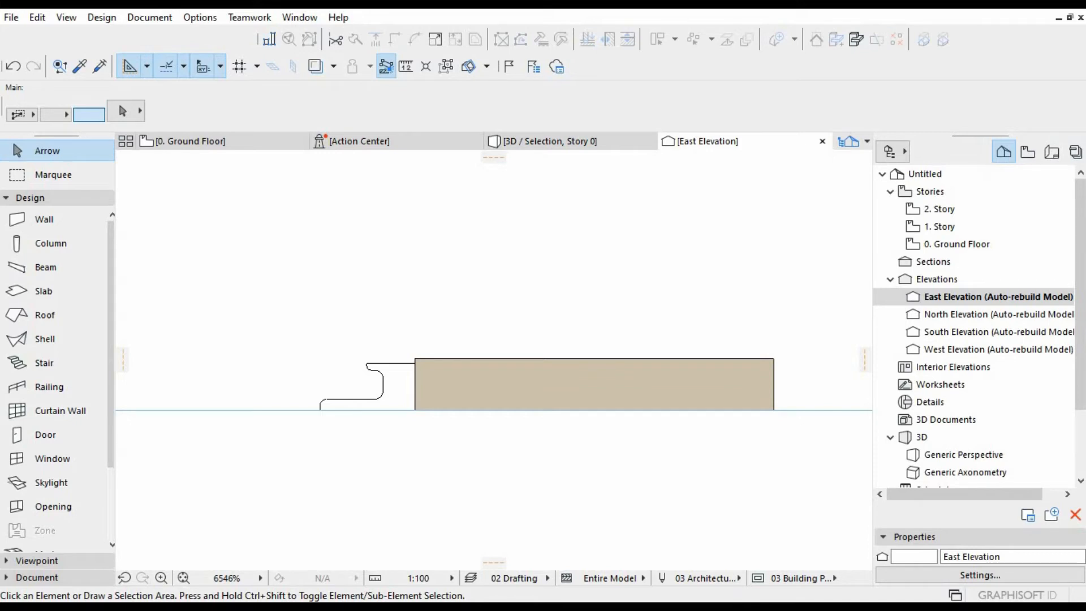
pyautogui.scroll(3, 388, 348)
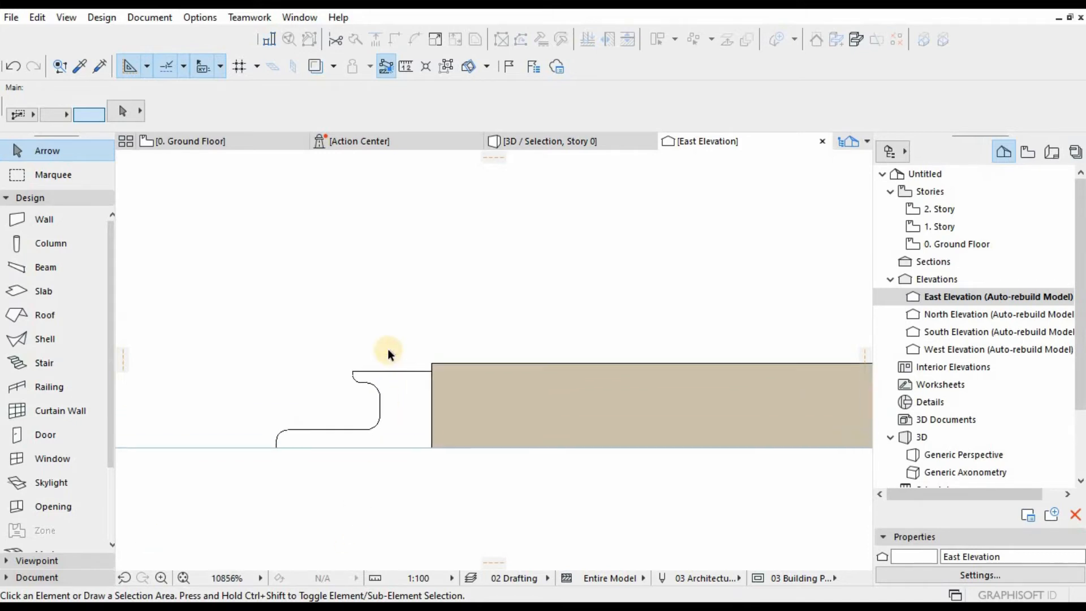
pyautogui.scroll(-3, 388, 348)
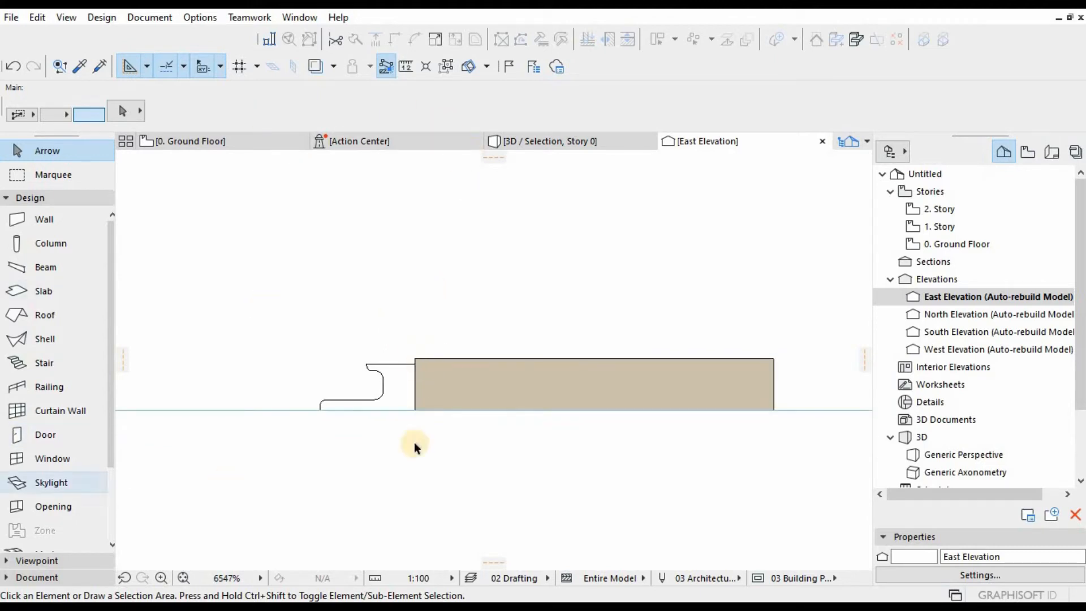
# Copy the finger pull polyline and create a new complex profile named Handle.
pyautogui.click(386, 385)
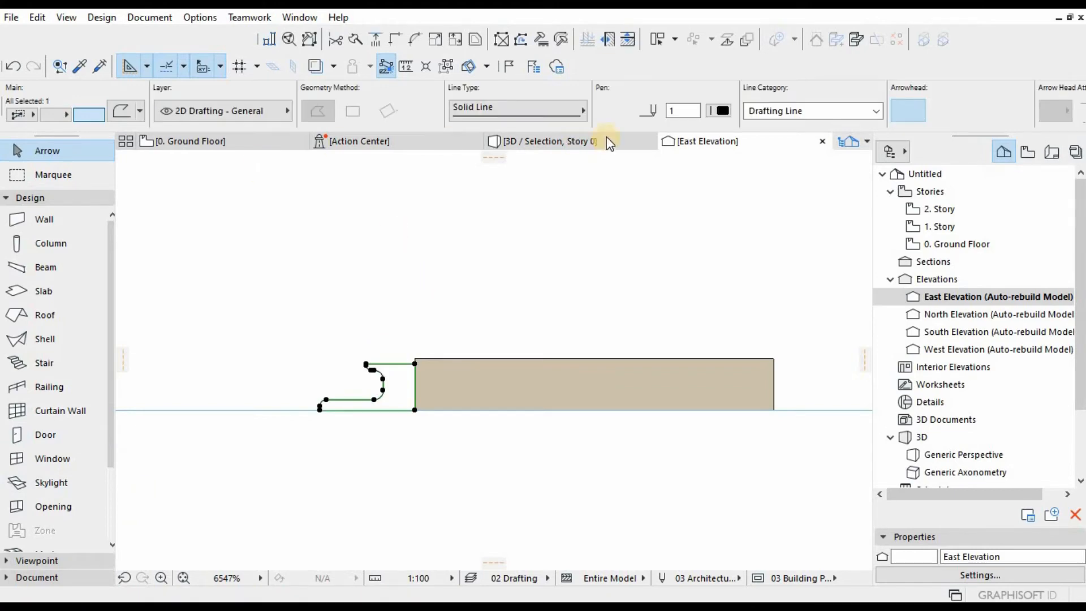
pyautogui.click(199, 17)
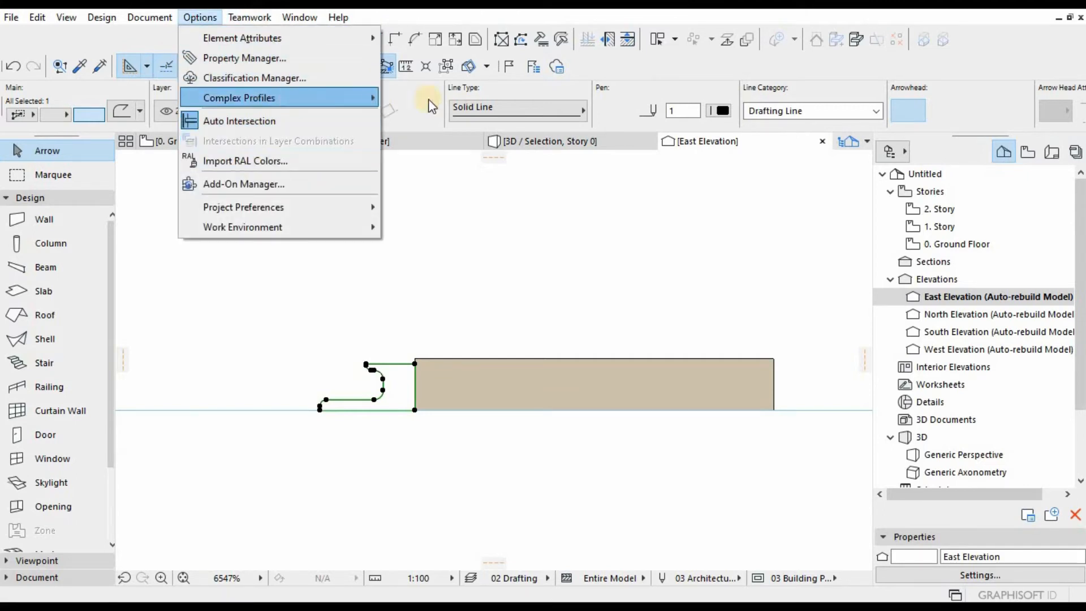
pyautogui.click(443, 100)
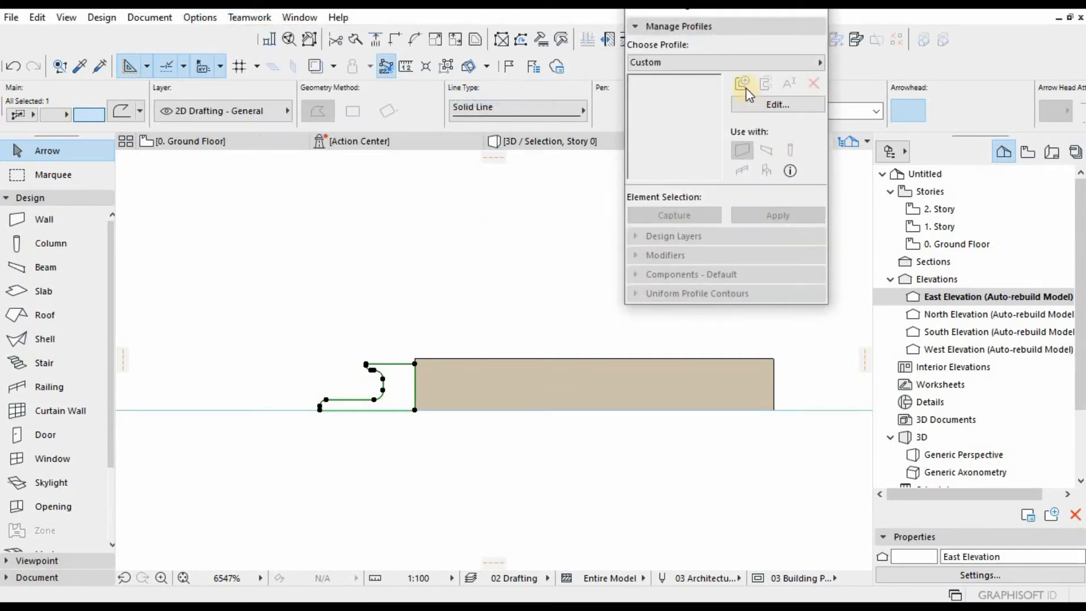
pyautogui.click(741, 85)
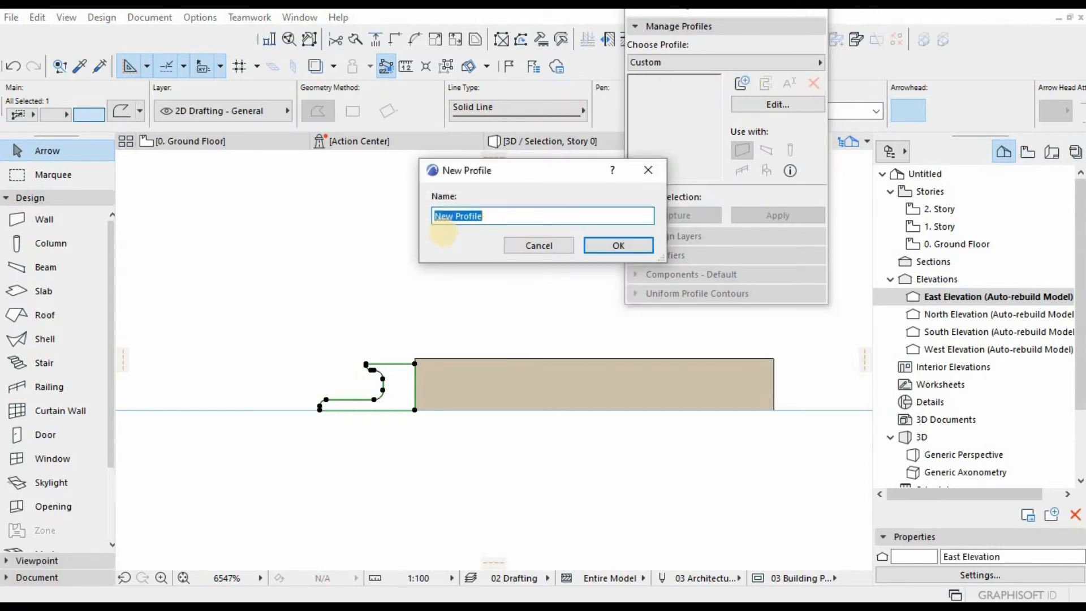
pyautogui.write('Handle')
pyautogui.click(633, 249)
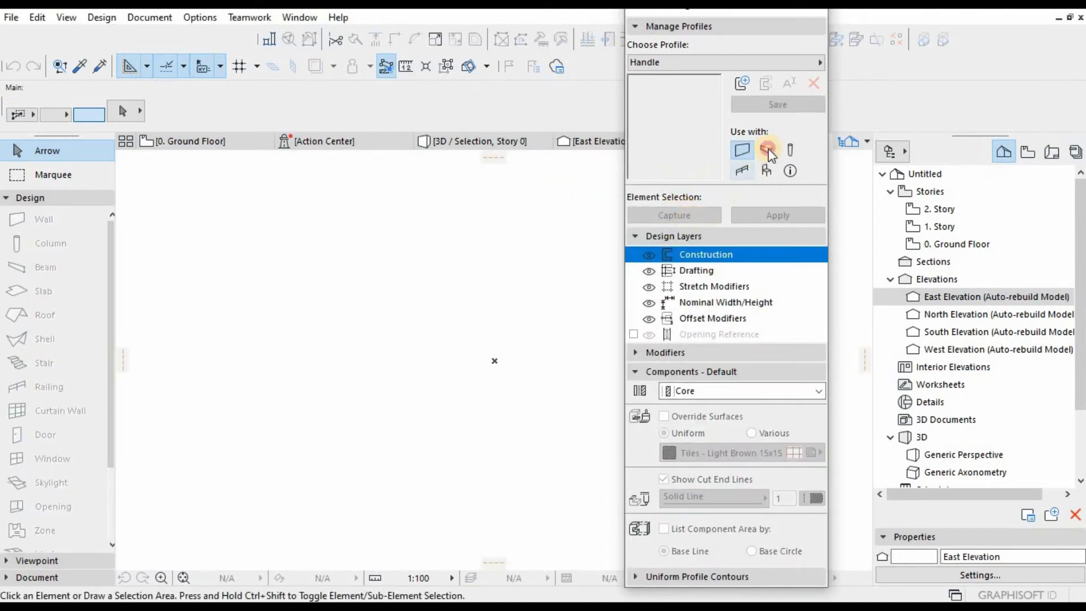
# Make the Handle profile available for beams and paste the finger pull outline at the centre of the current view.
pyautogui.click(767, 150)
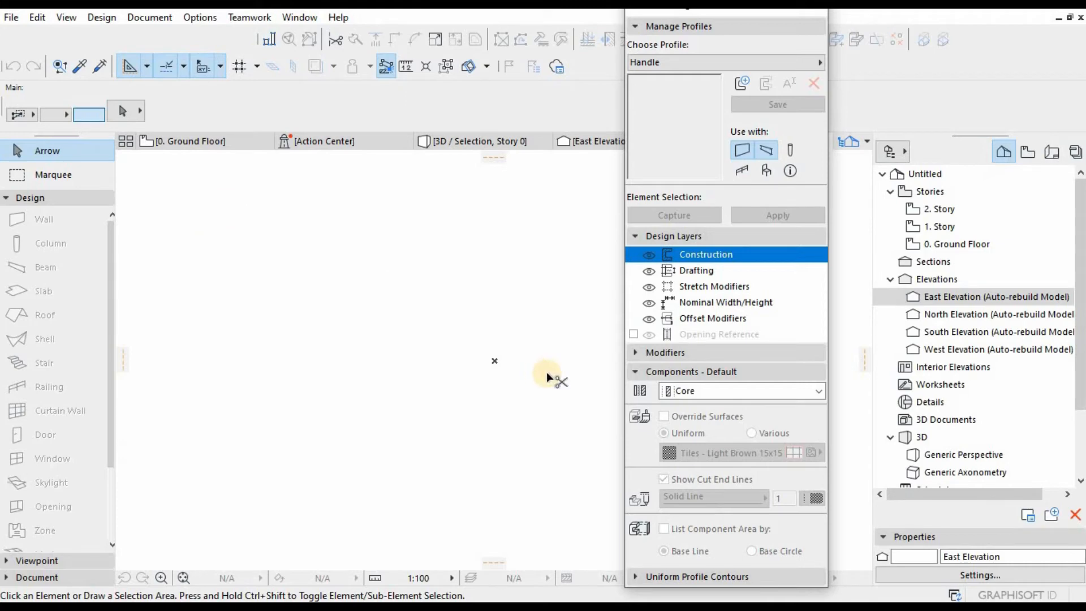
pyautogui.hotkey('ctrl', 'v')
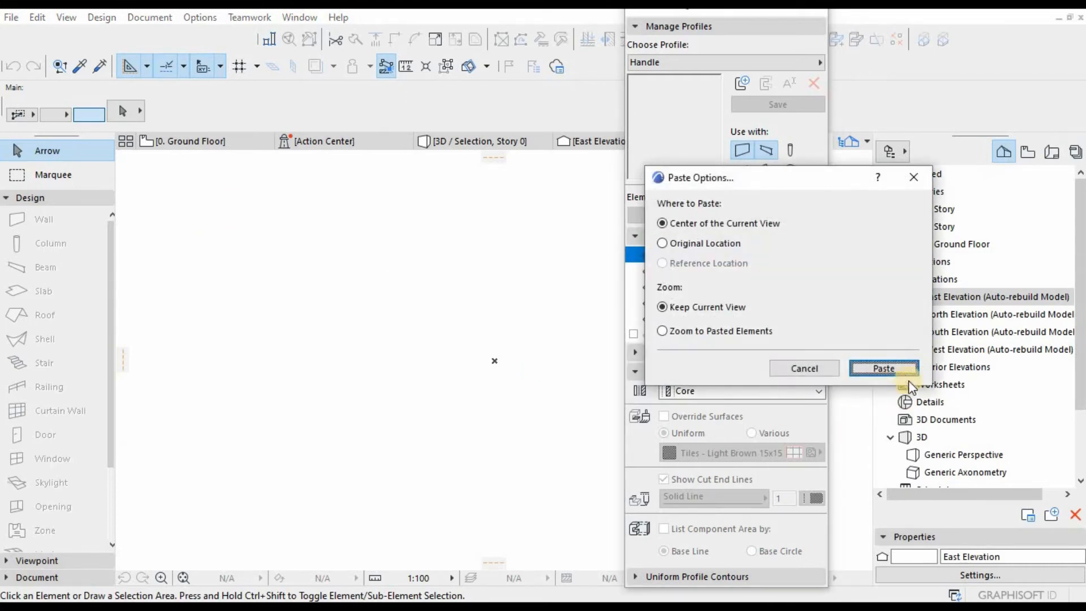
pyautogui.press('Return')
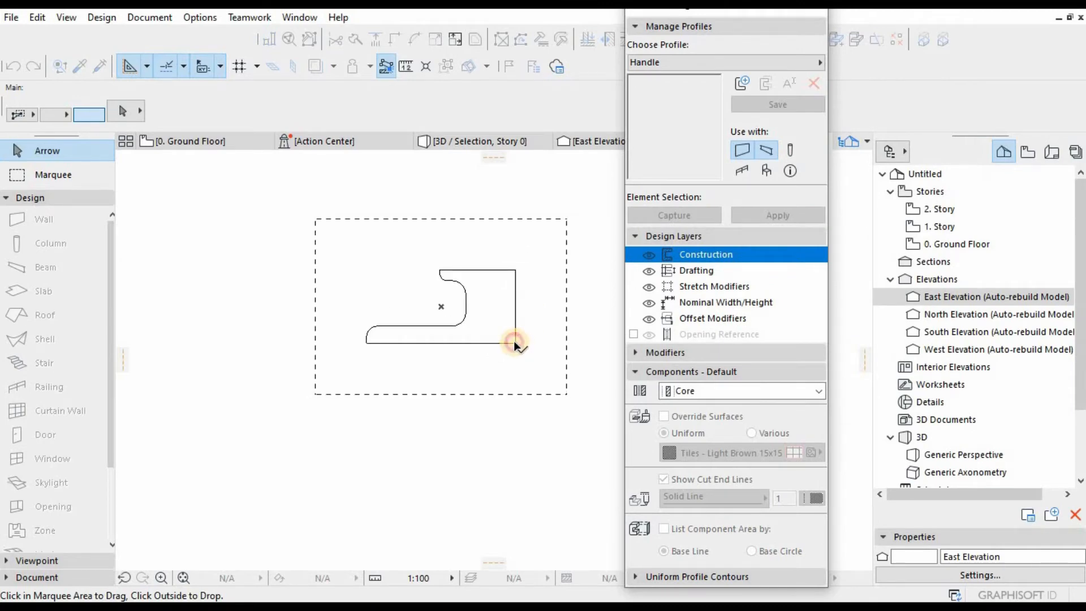
# Move the pasted outline so its lower-right corner sits on the profile's origin, and finalize the placement.
pyautogui.click(513, 342)
pyautogui.click(440, 305)
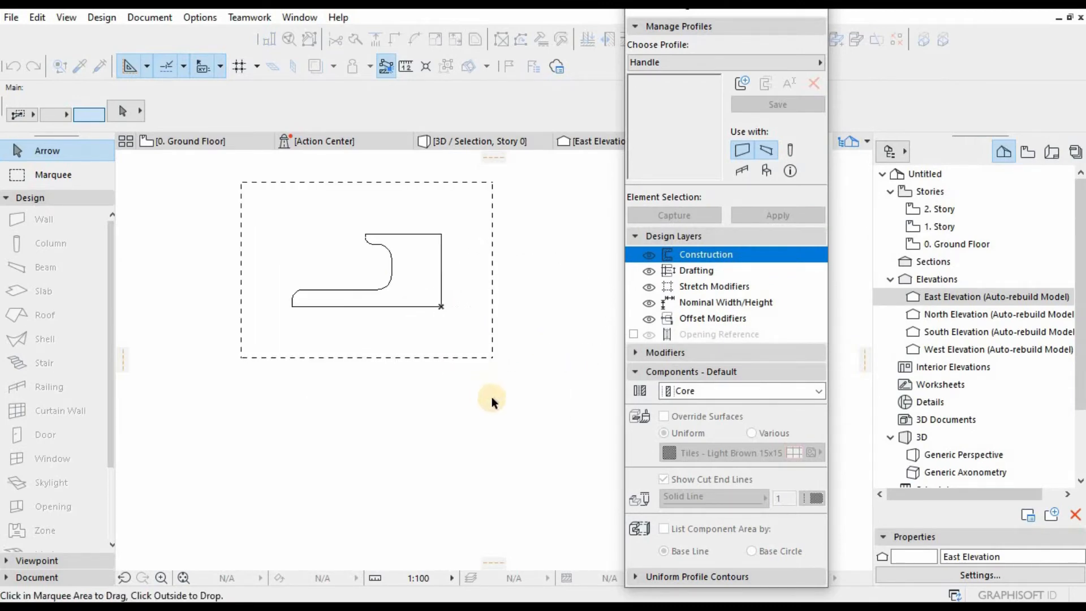
pyautogui.press('Escape')
pyautogui.scroll(-2, 423, 313)
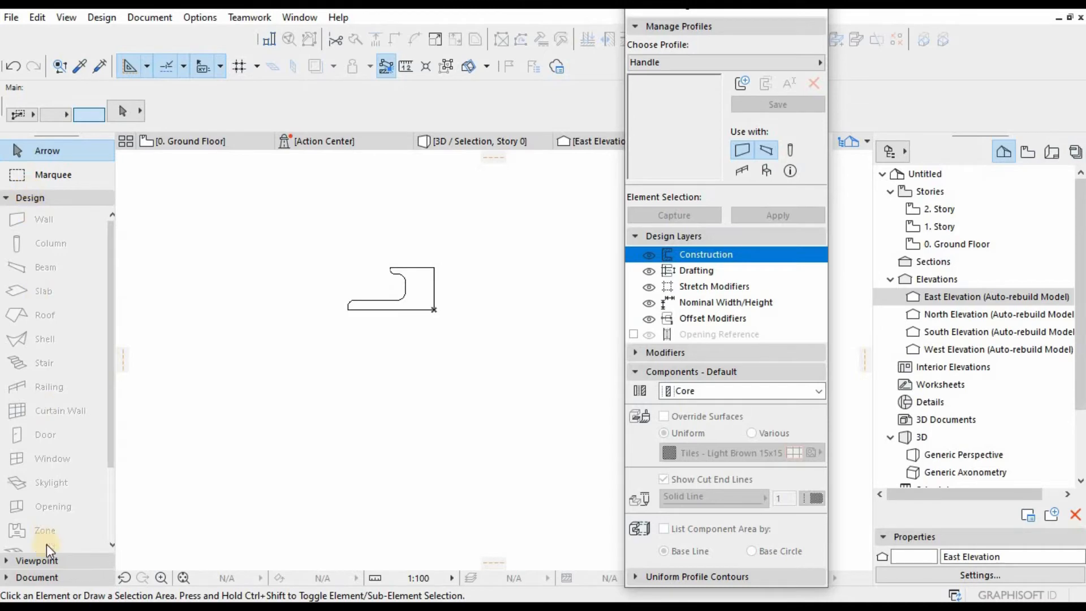
# Fill the closed finger pull outline with a Fiberboard component using the Fill tool and Magic Wand.
pyautogui.click(32, 563)
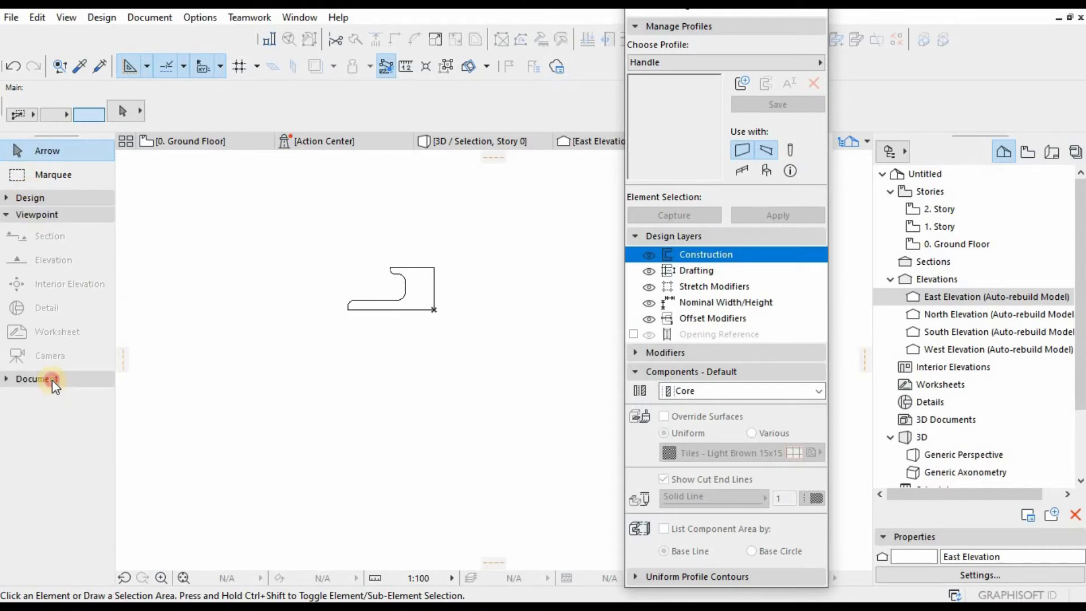
pyautogui.click(52, 379)
pyautogui.click(32, 411)
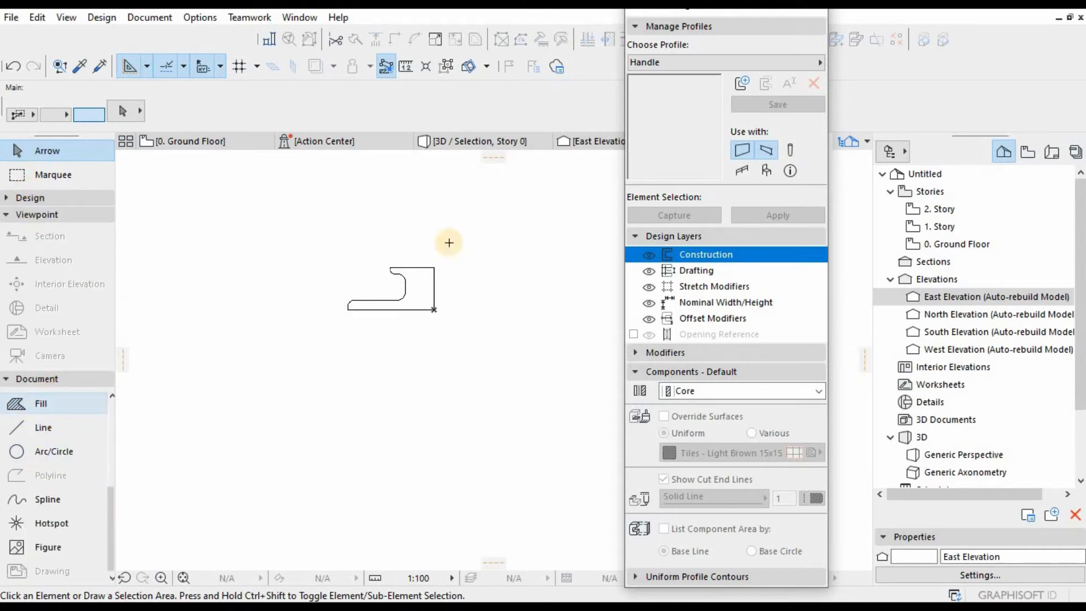
pyautogui.click(557, 114)
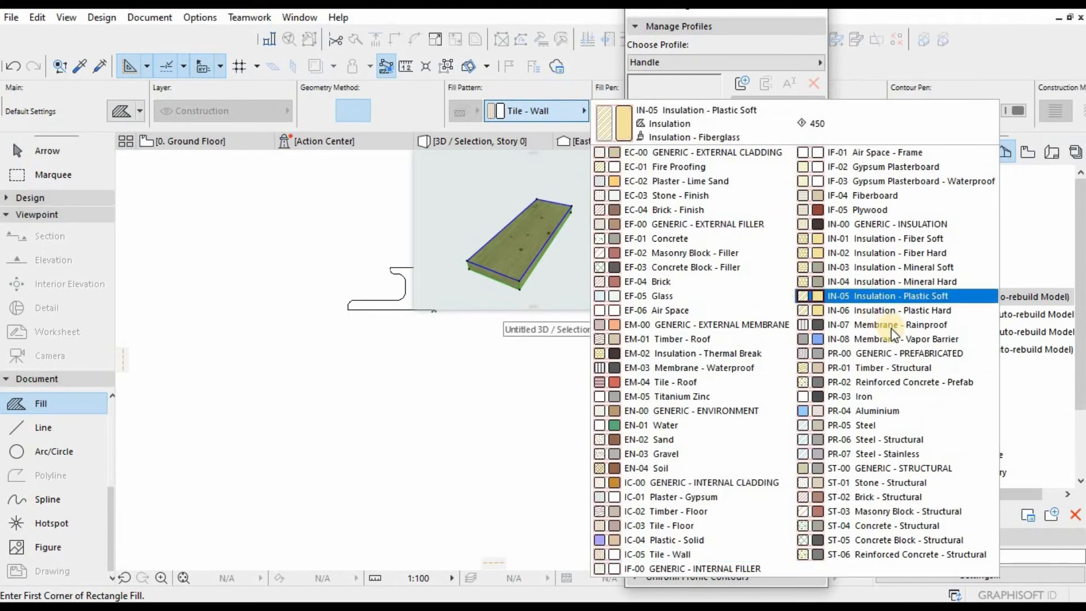
pyautogui.press('w')
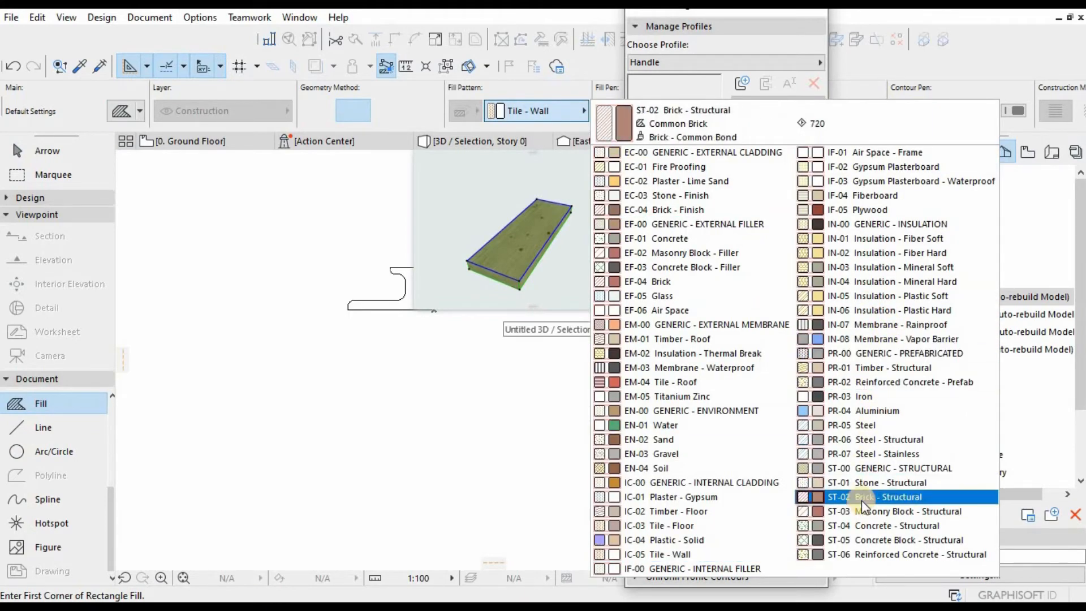
pyautogui.press('t')
pyautogui.press('t')
pyautogui.press('t')
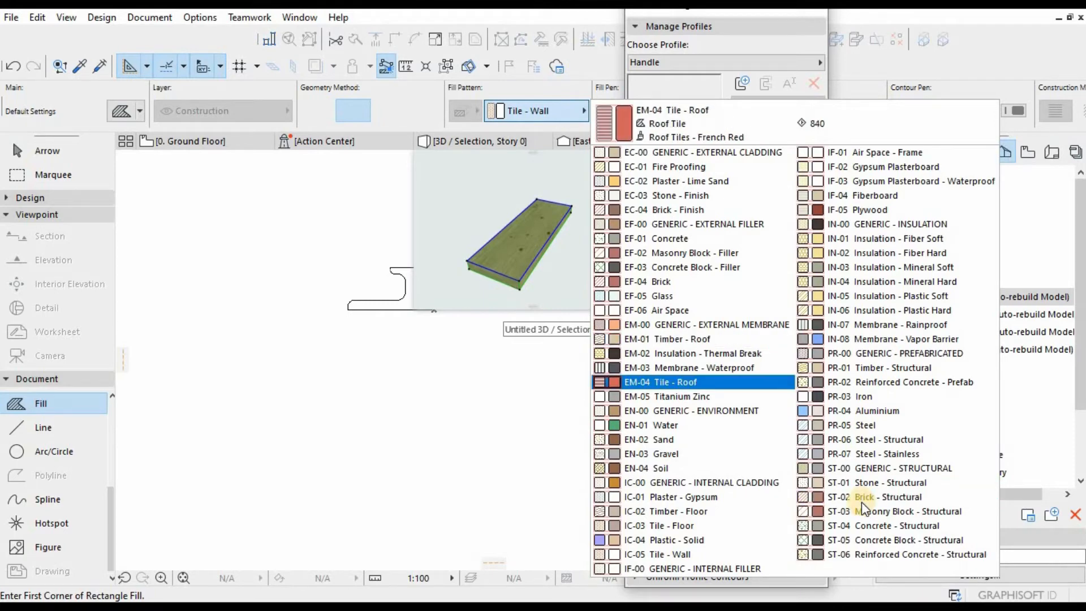
pyautogui.press('t')
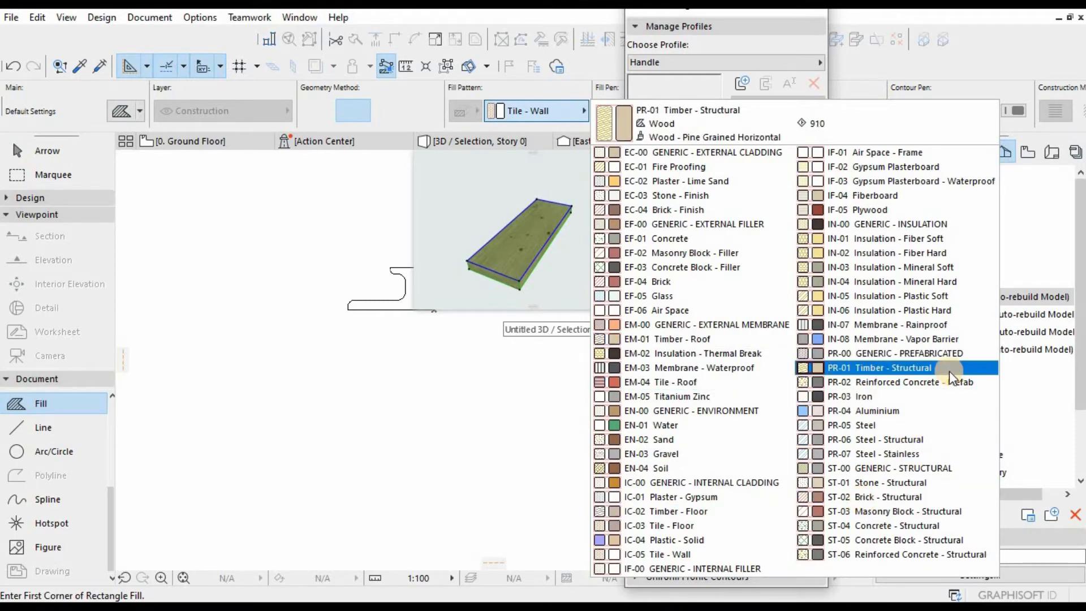
pyautogui.click(887, 195)
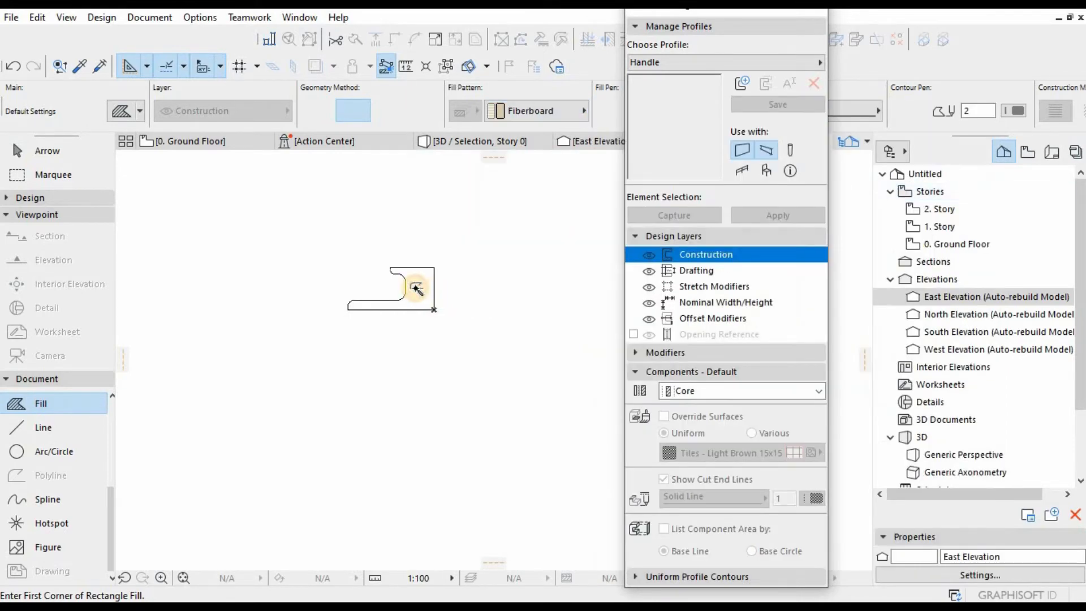
pyautogui.scroll(4, 414, 288)
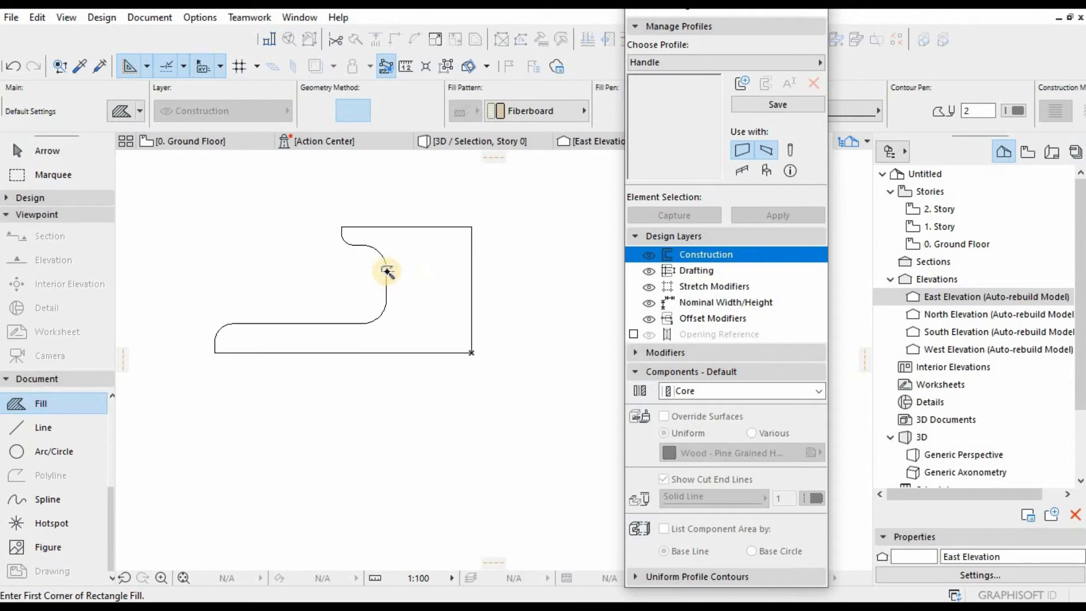
# Select the Fiberboard component inside the finger pull outline.
pyautogui.keyDown('shift'); pyautogui.click(423, 262); pyautogui.keyUp('shift')
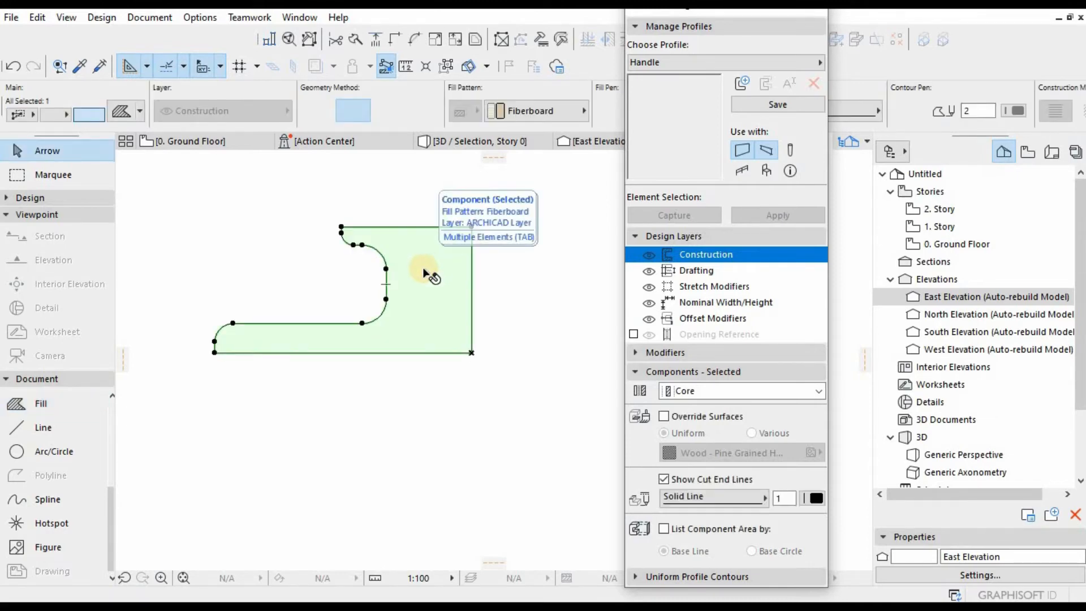
pyautogui.keyDown('shift'); pyautogui.click(423, 269); pyautogui.keyUp('shift')
pyautogui.keyDown('shift'); pyautogui.click(423, 268); pyautogui.keyUp('shift')
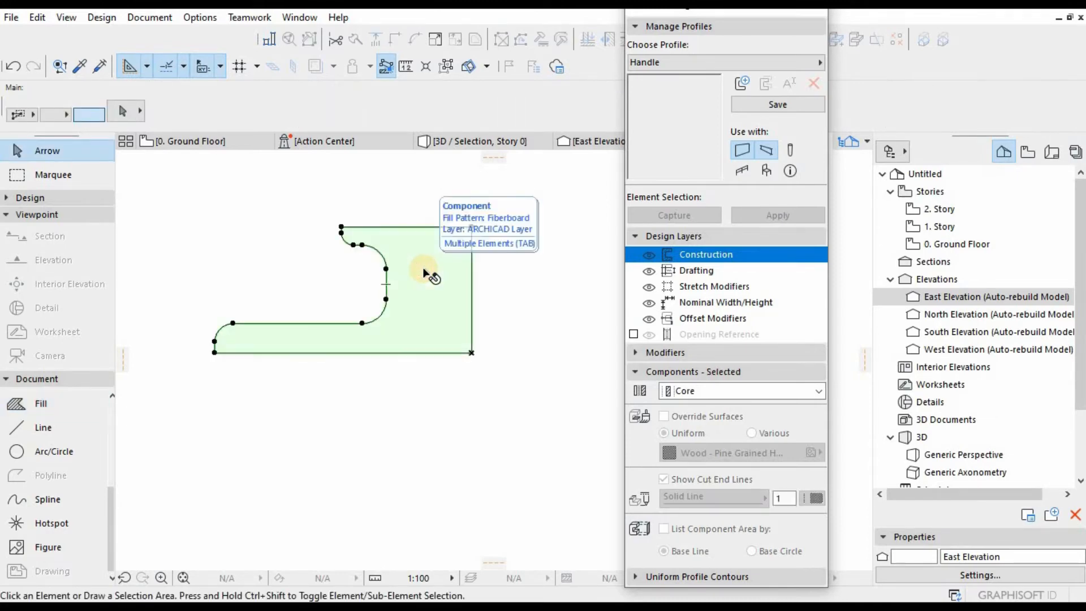
pyautogui.keyDown('shift'); pyautogui.click(423, 269); pyautogui.keyUp('shift')
pyautogui.keyDown('shift'); pyautogui.click(423, 269); pyautogui.keyUp('shift')
pyautogui.keyDown('shift'); pyautogui.click(425, 275); pyautogui.keyUp('shift')
pyautogui.keyDown('shift'); pyautogui.click(428, 275); pyautogui.keyUp('shift')
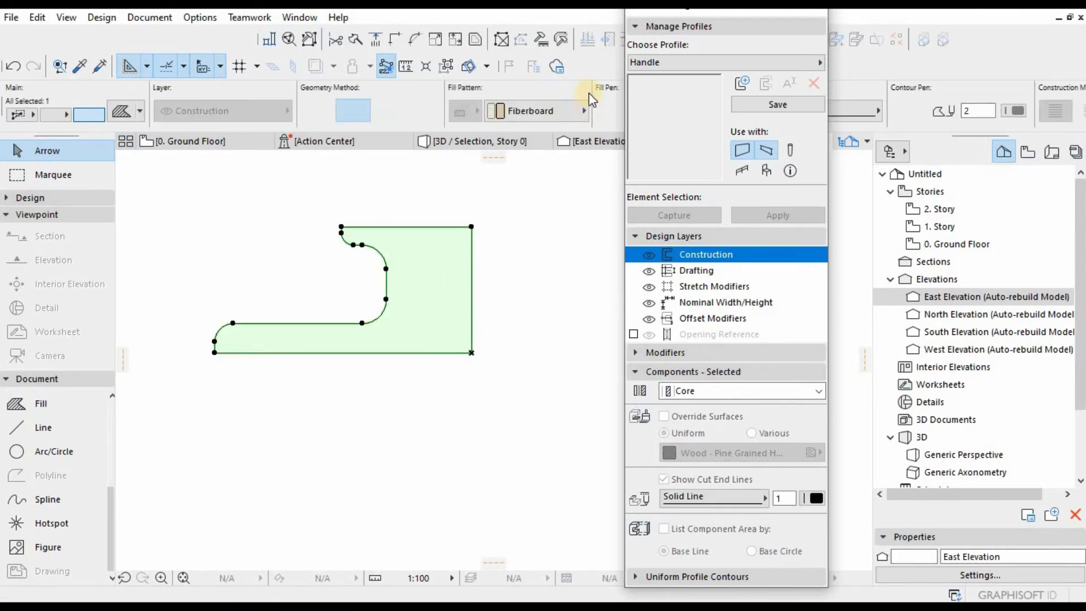
# Bring the Profile Manager fully into view, save the Handle profile and deselect its component.
pyautogui.moveTo(540, 187)
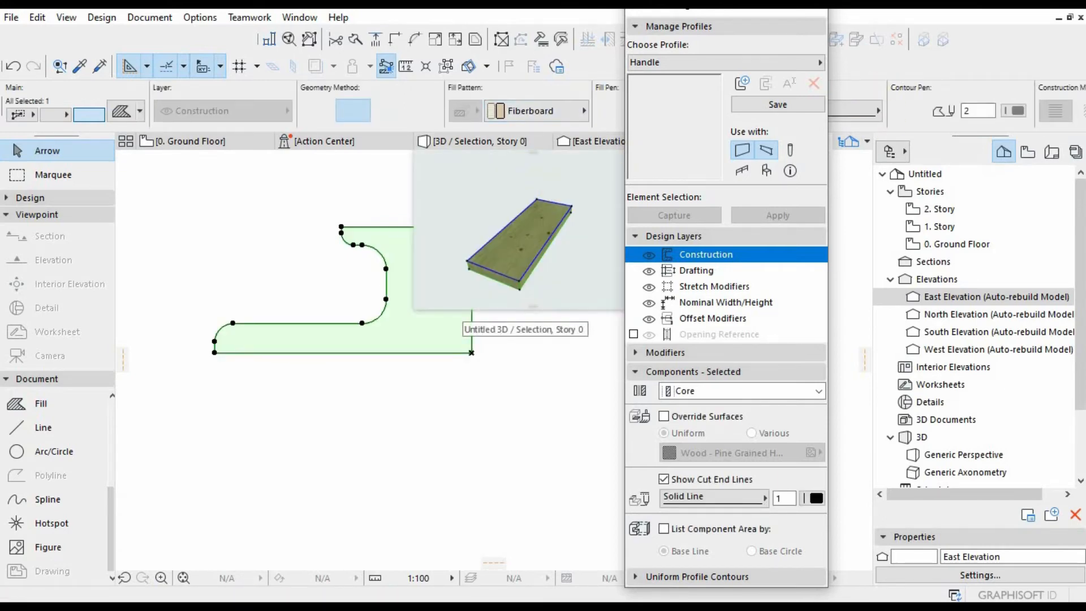
pyautogui.click(723, 24)
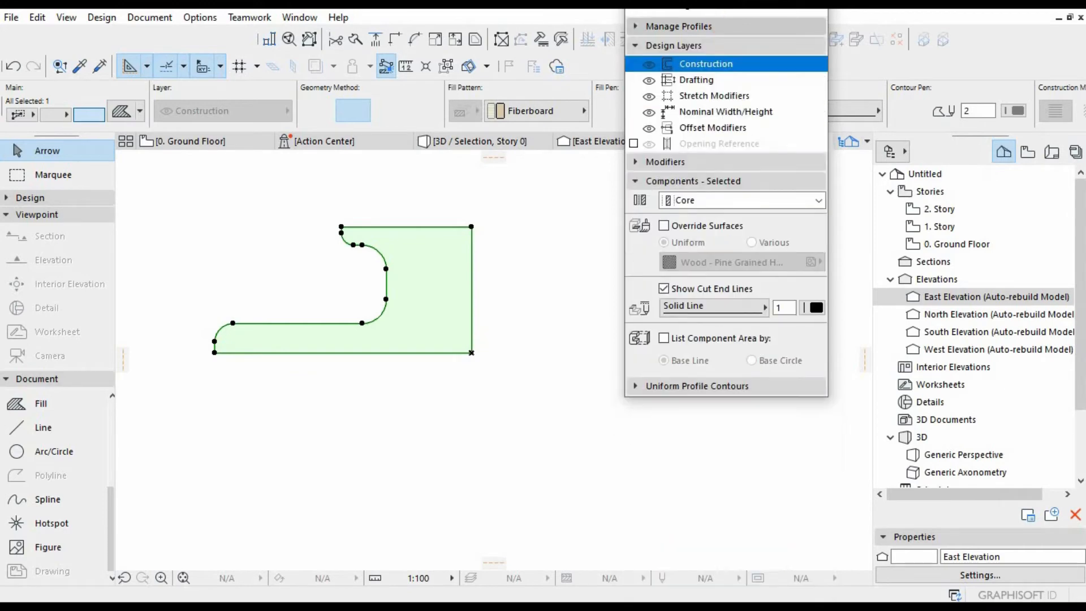
pyautogui.moveTo(765, 4); pyautogui.dragTo(945, 189)
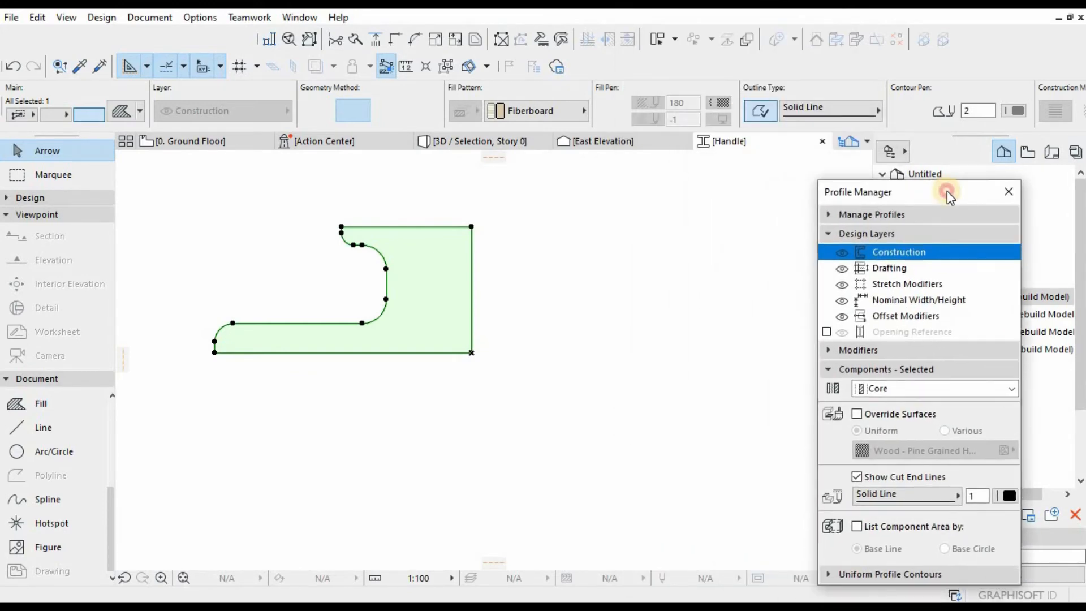
pyautogui.click(879, 221)
pyautogui.click(969, 116)
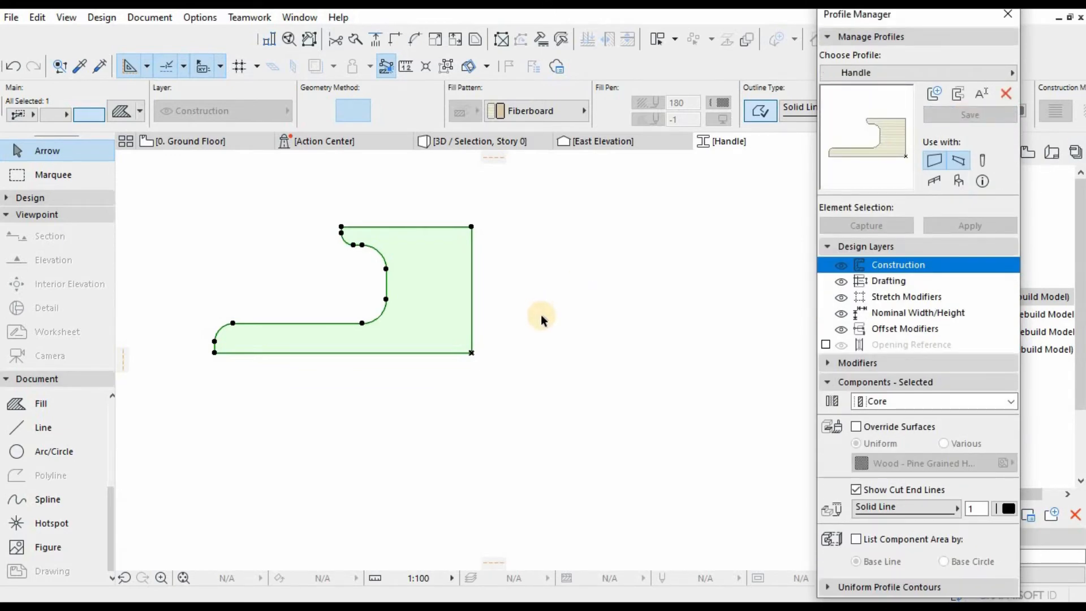
pyautogui.click(511, 320)
pyautogui.scroll(2, 454, 298)
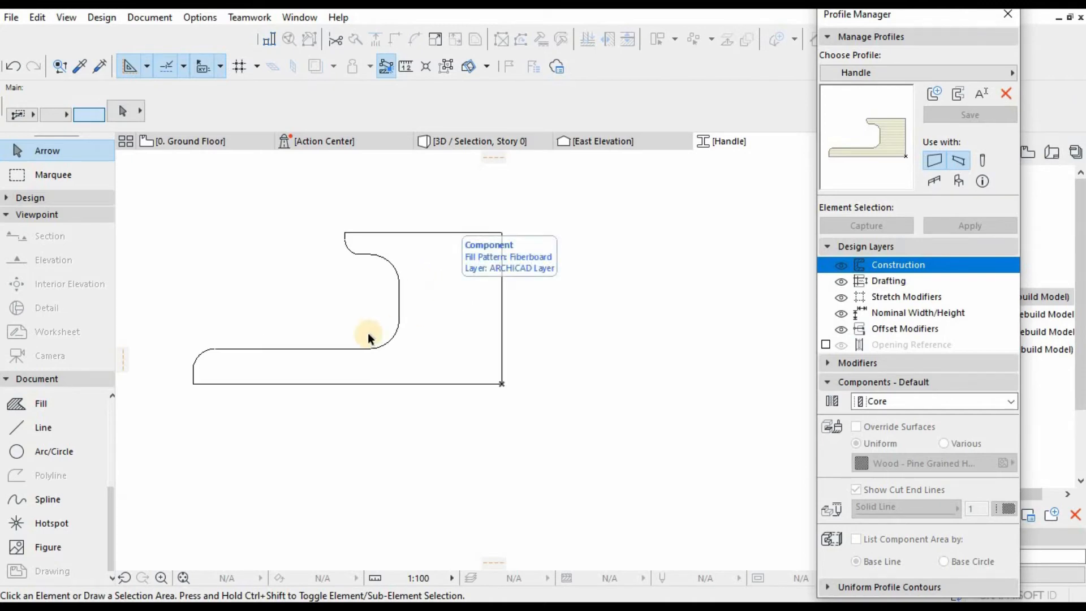
# Switch to the Ground Floor plan and bring the drawer front slab into close view.
pyautogui.moveTo(190, 143)
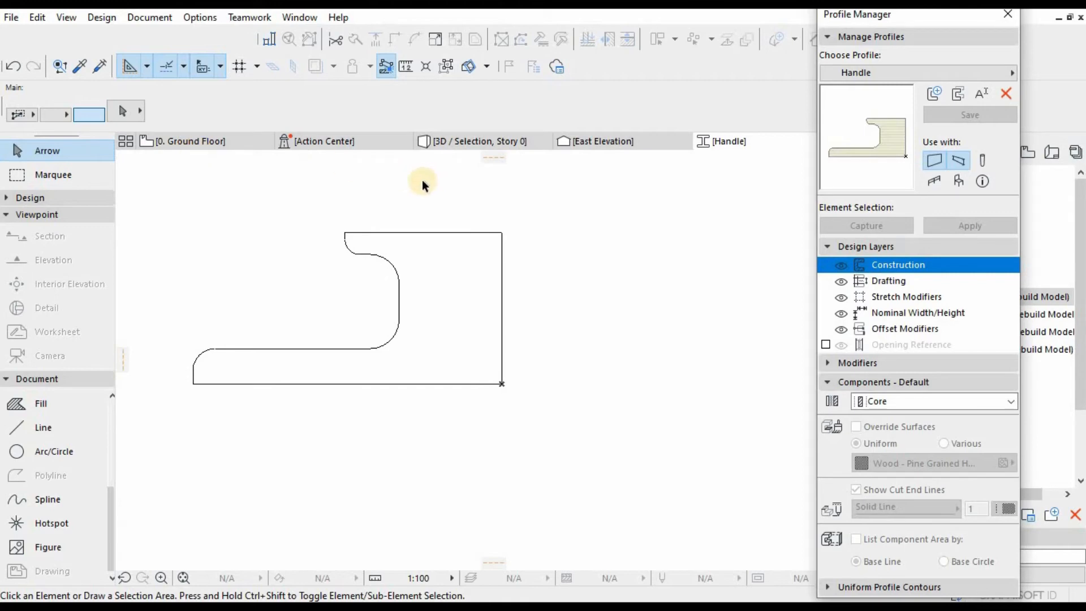
pyautogui.click(276, 215)
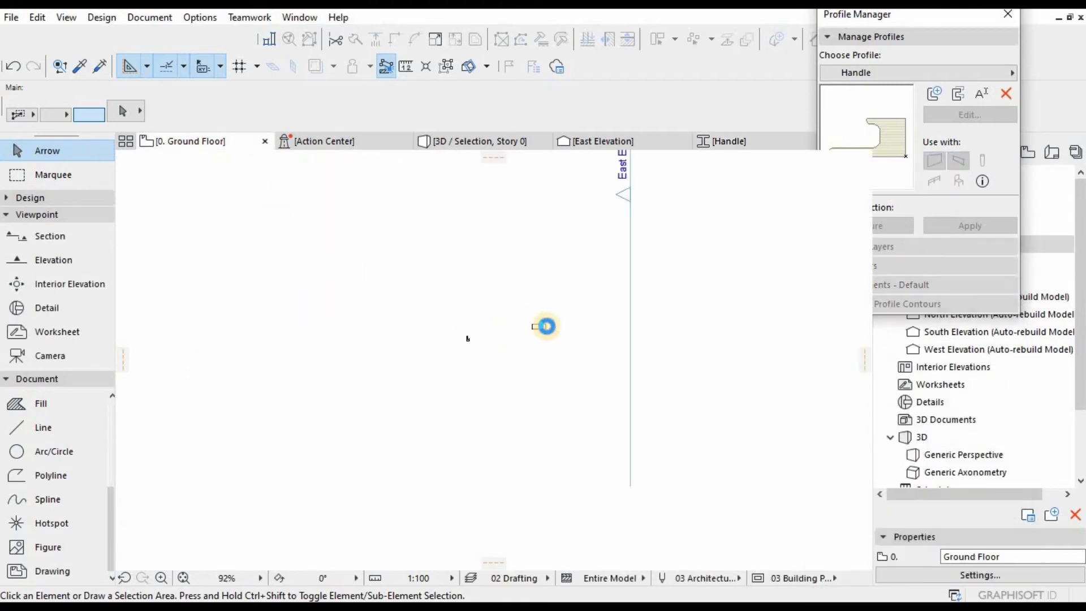
pyautogui.click(537, 327)
pyautogui.scroll(5, 566, 332)
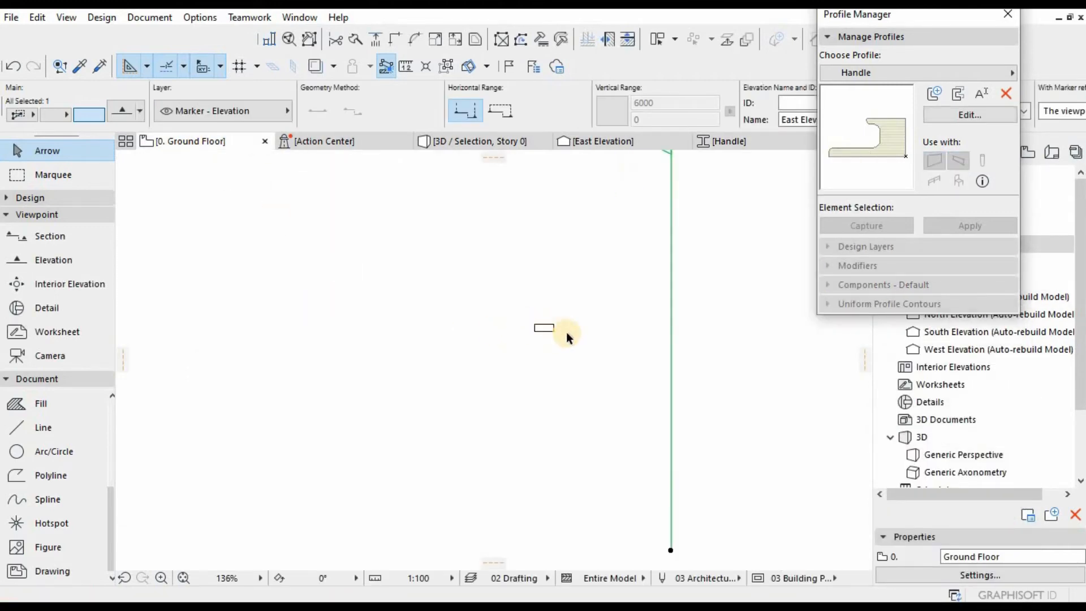
pyautogui.scroll(2, 473, 371)
# Set up the Beam tool with a complex profile structure using the Handle profile.
pyautogui.click(15, 198)
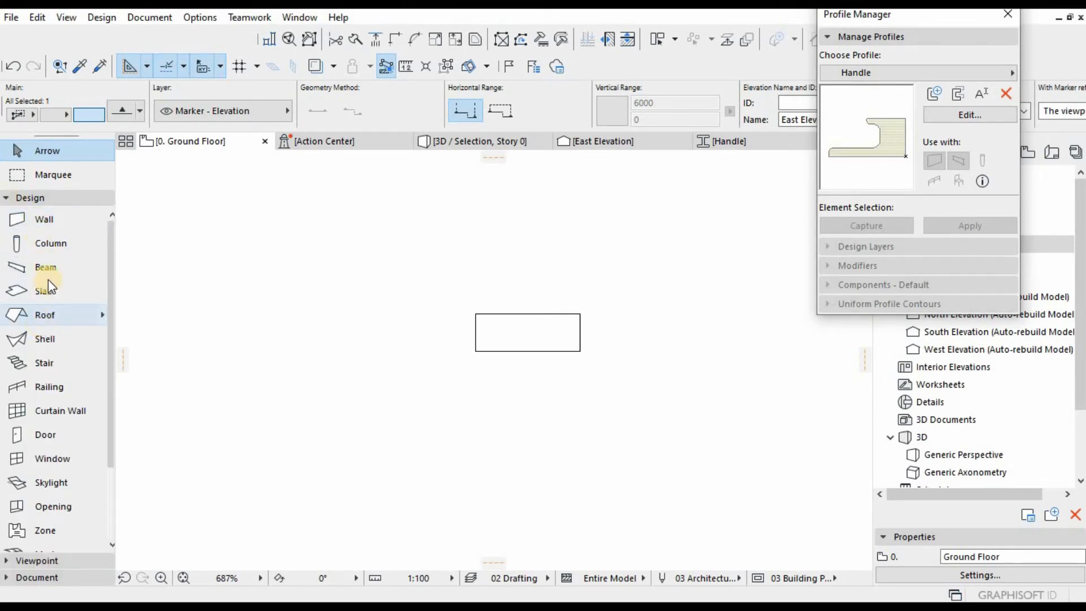
pyautogui.click(39, 267)
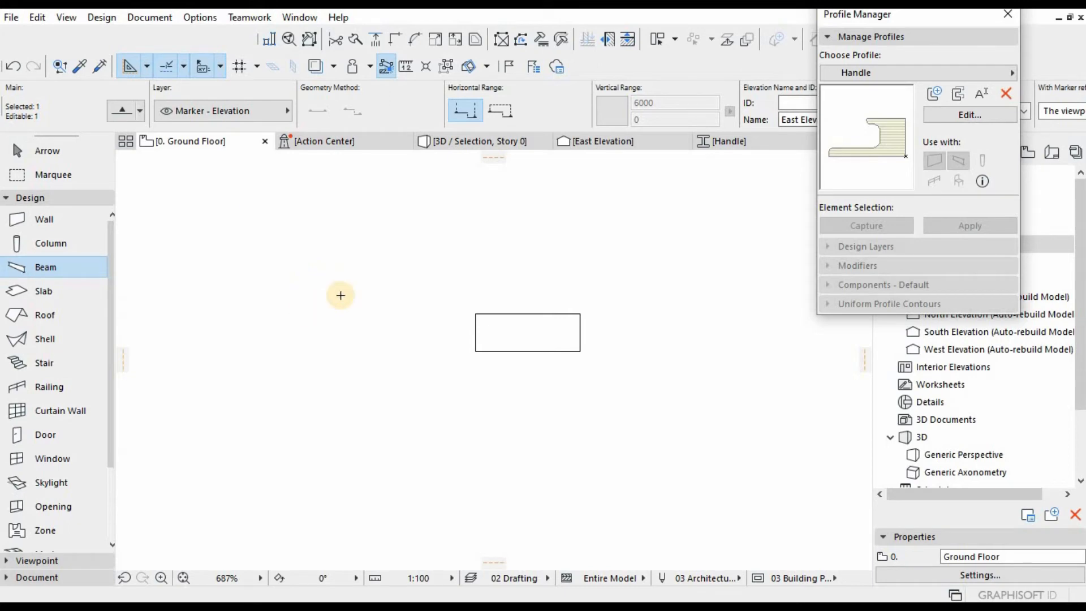
pyautogui.press('Escape')
pyautogui.click(476, 112)
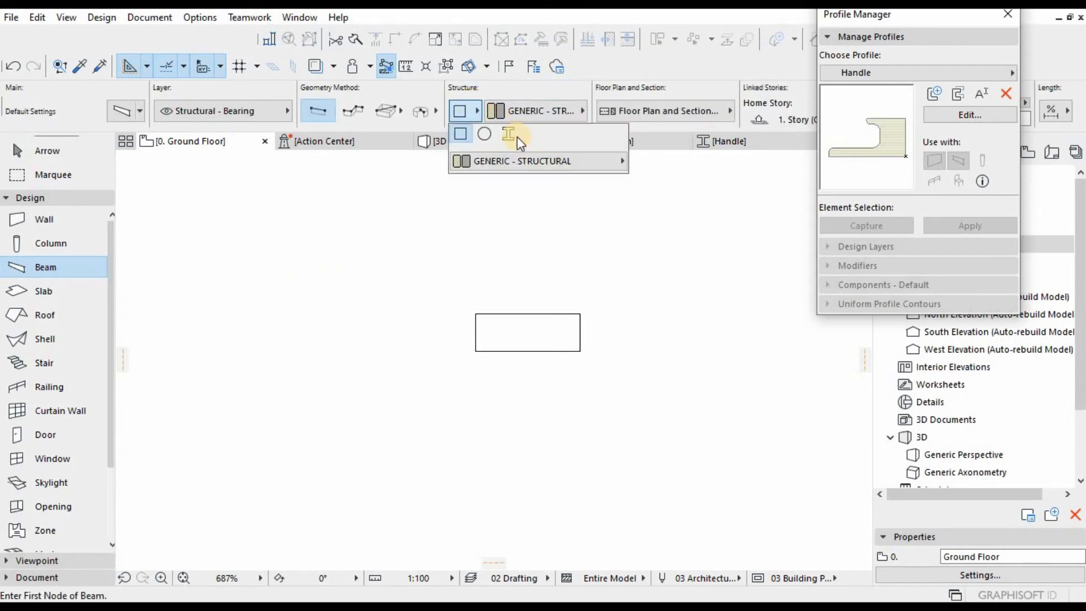
pyautogui.click(513, 135)
pyautogui.click(528, 112)
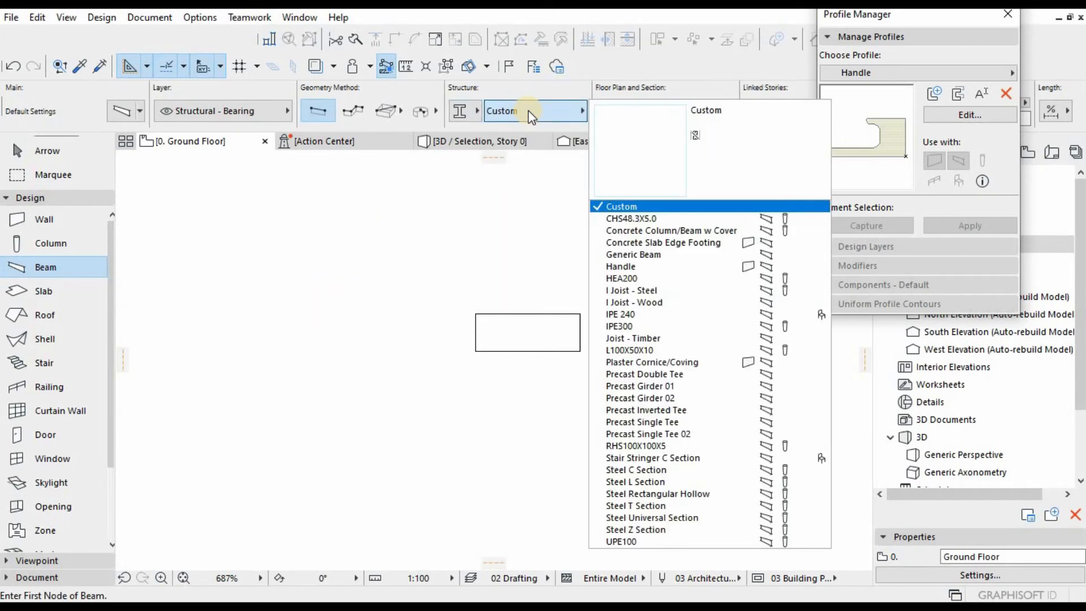
pyautogui.click(645, 268)
# Place the Handle beam along the slab's lower edge, from its lower-right to its lower-left corner, and accept its creation on an unseen story.
pyautogui.scroll(4, 588, 353)
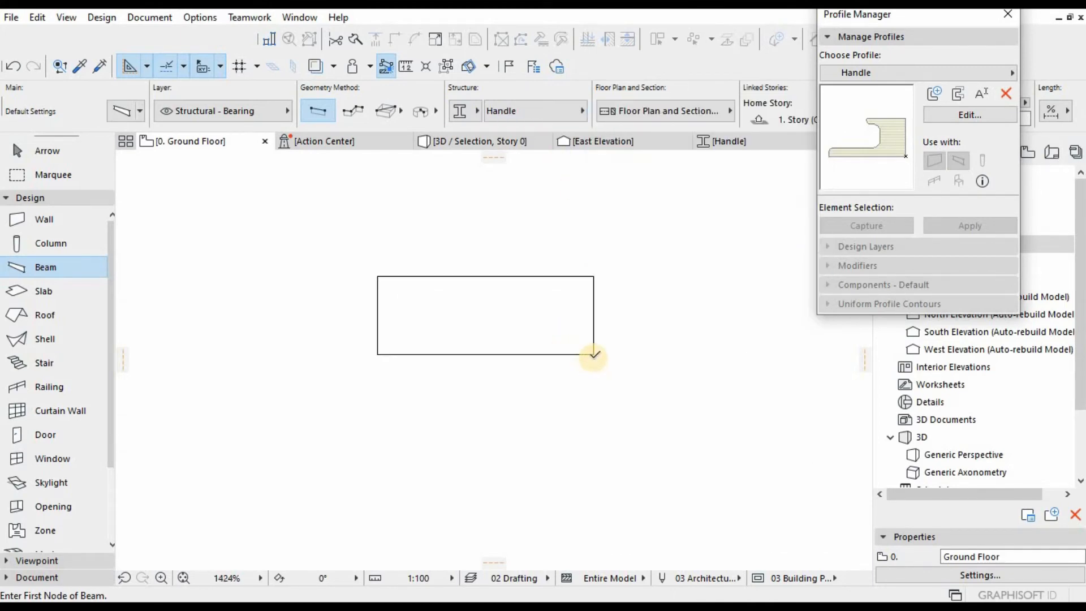
pyautogui.click(594, 353)
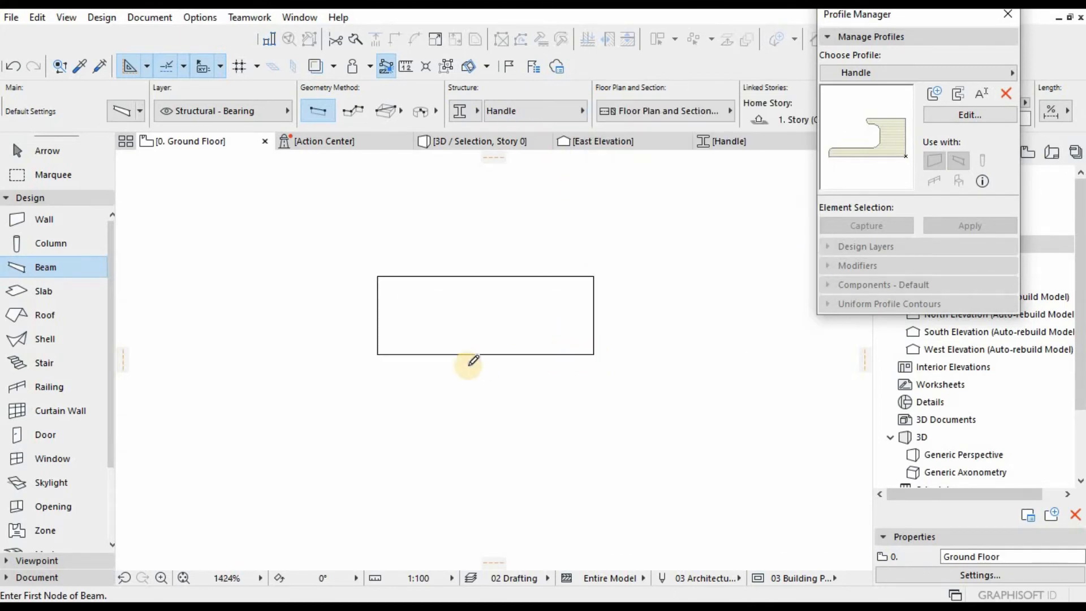
pyautogui.click(378, 354)
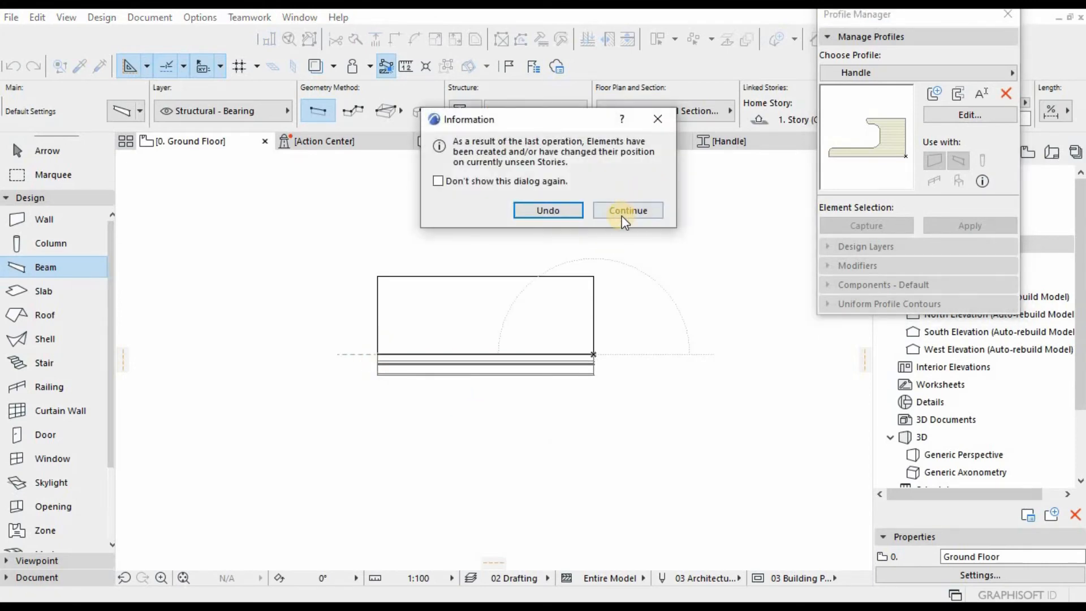
pyautogui.click(624, 214)
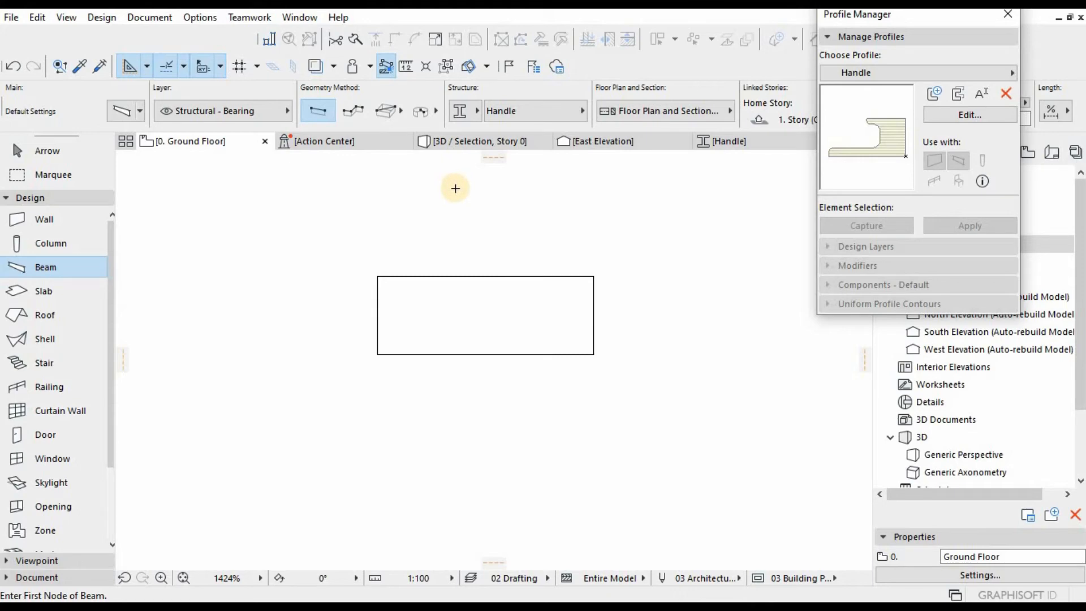
# Switch to the 3D view and show all elements of the model.
pyautogui.click(475, 141)
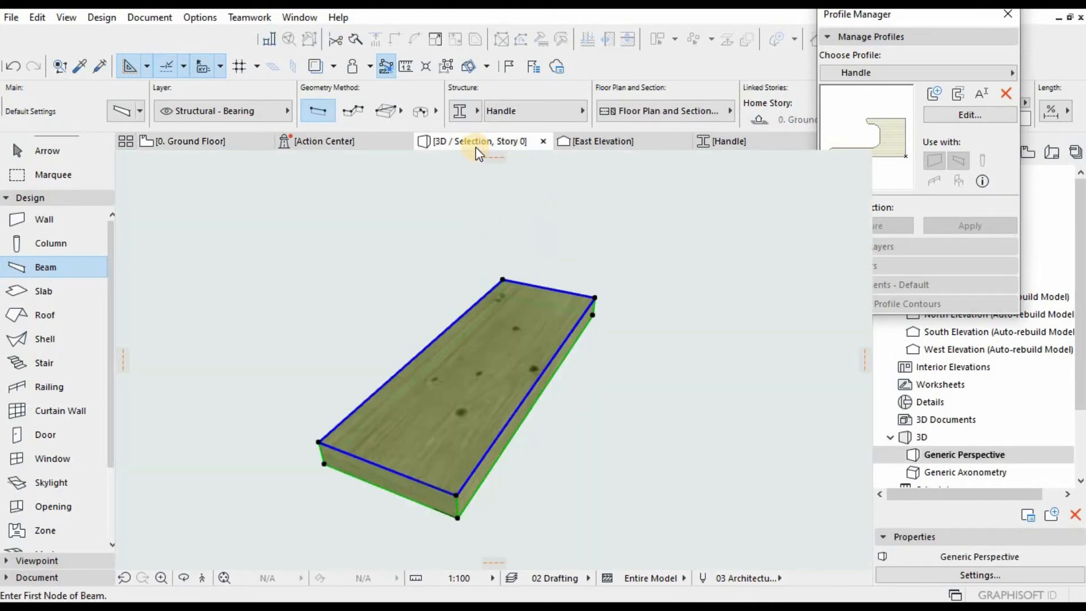
pyautogui.rightClick(543, 228)
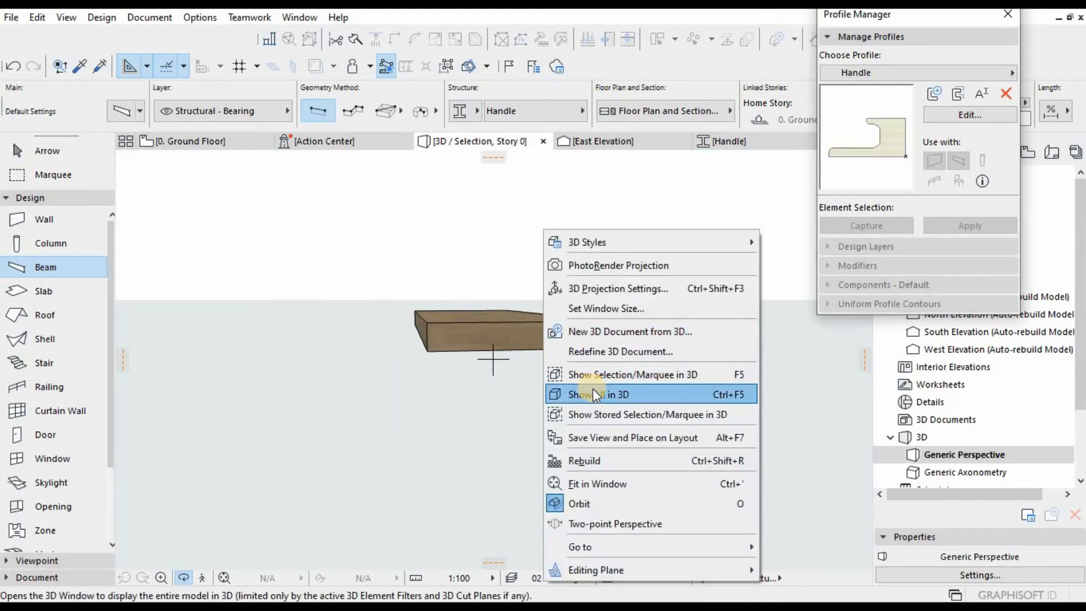
pyautogui.click(596, 395)
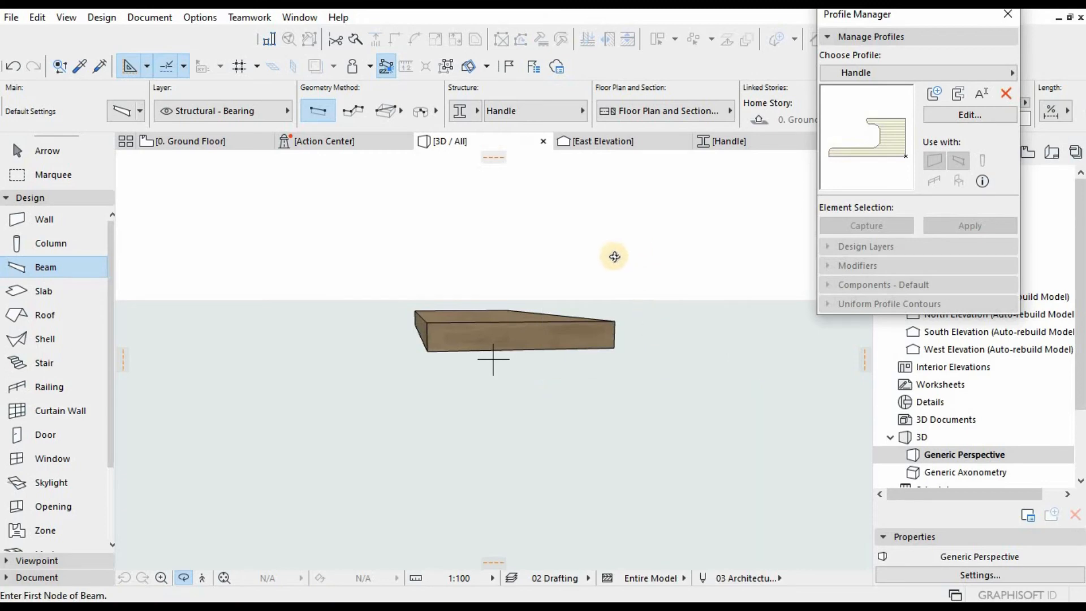
# Show all elements in 3D and fit the whole model in view to locate the Handle beam relative to the slab.
pyautogui.scroll(-3, 609, 264)
pyautogui.moveTo(625, 333); pyautogui.dragTo(633, 226)
pyautogui.press('Escape')
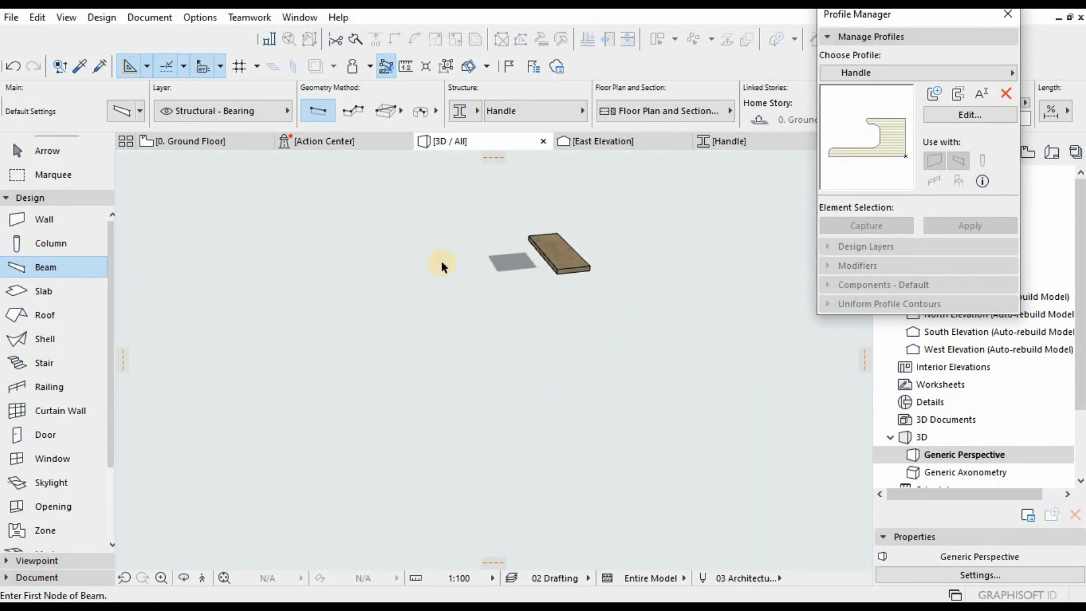
pyautogui.press('Escape')
pyautogui.rightClick(462, 402)
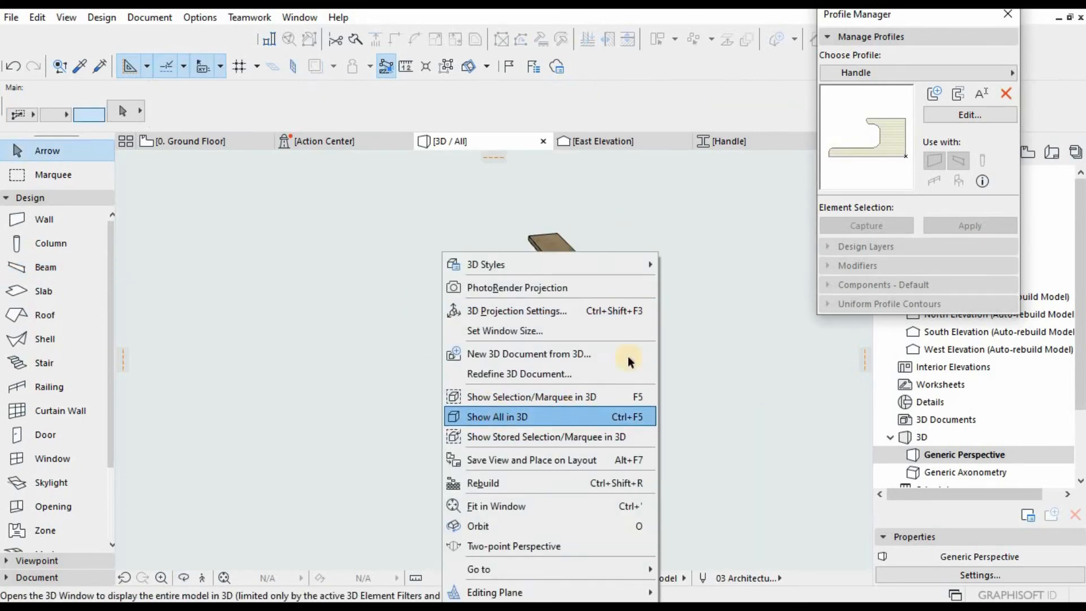
pyautogui.click(494, 416)
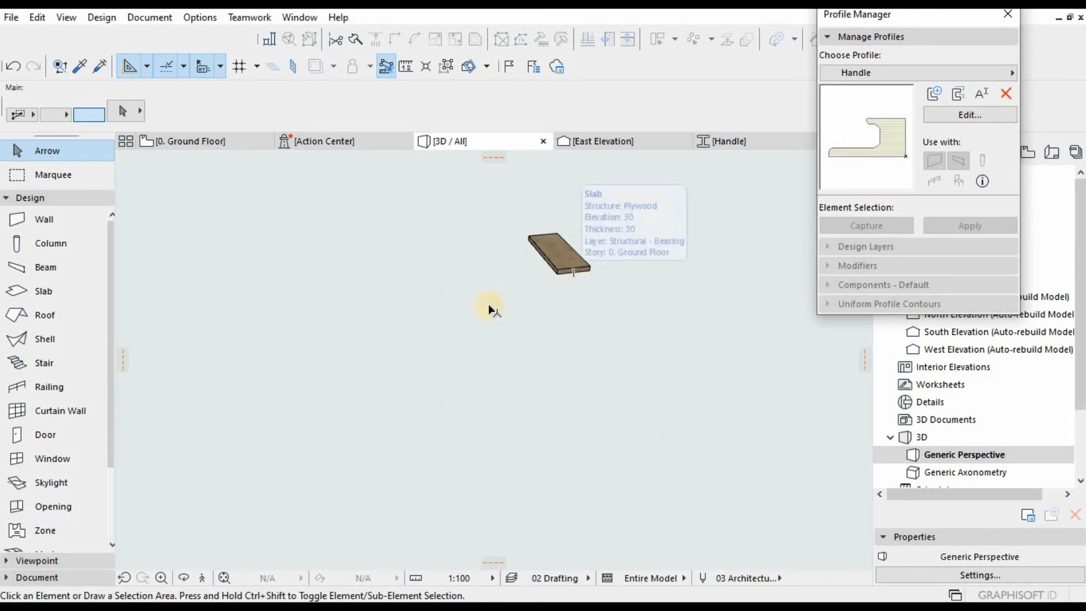
pyautogui.press('F2')
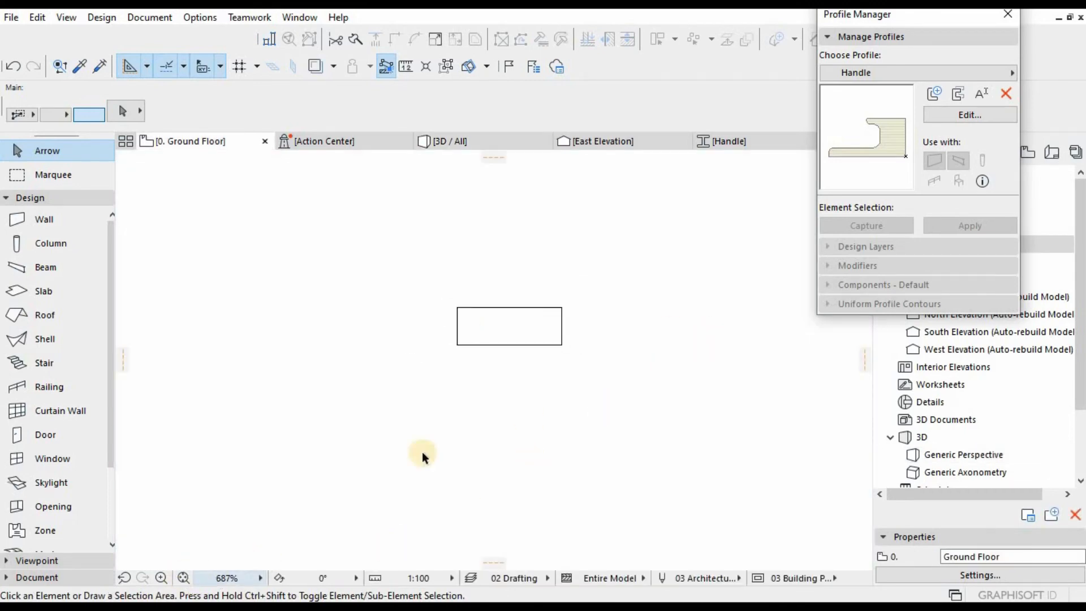
pyautogui.press('F3')
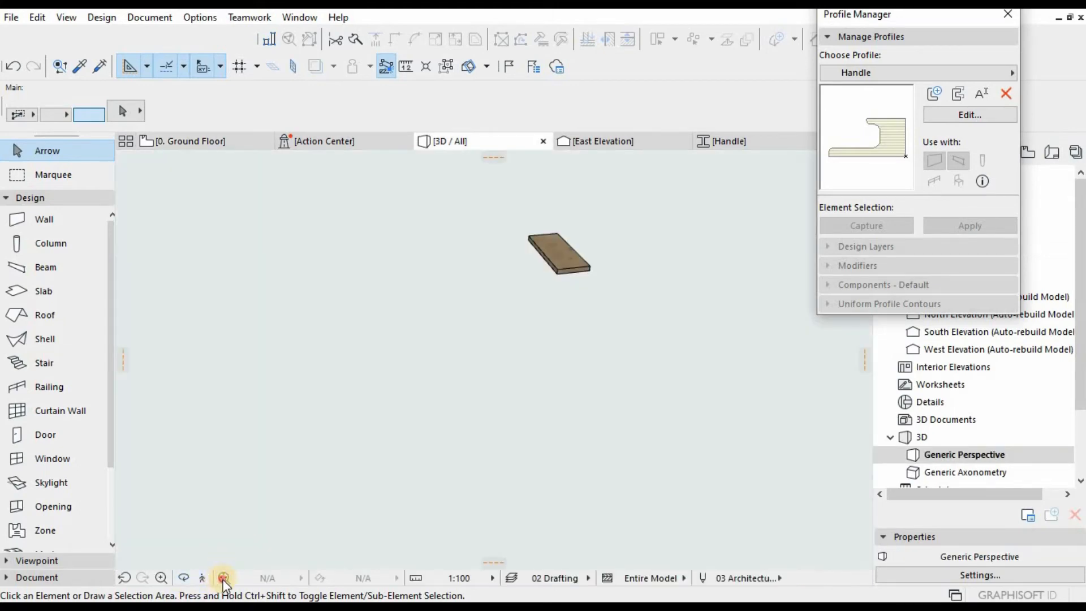
# Set the Handle beam's home story to Ground Floor and view it up close against the slab's edge.
pyautogui.click(516, 193)
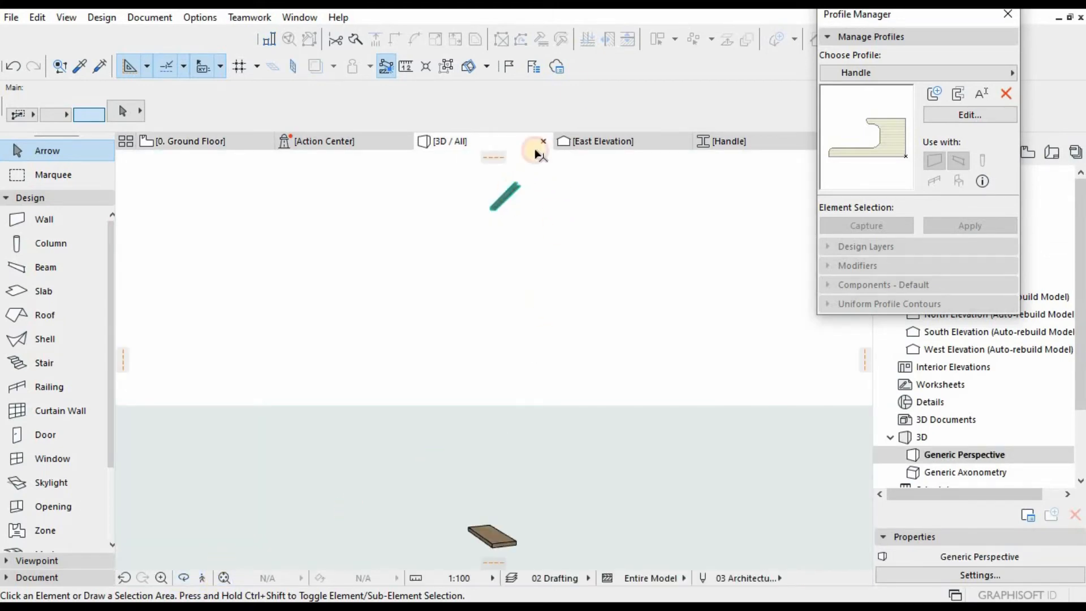
pyautogui.scroll(-1, 594, 119)
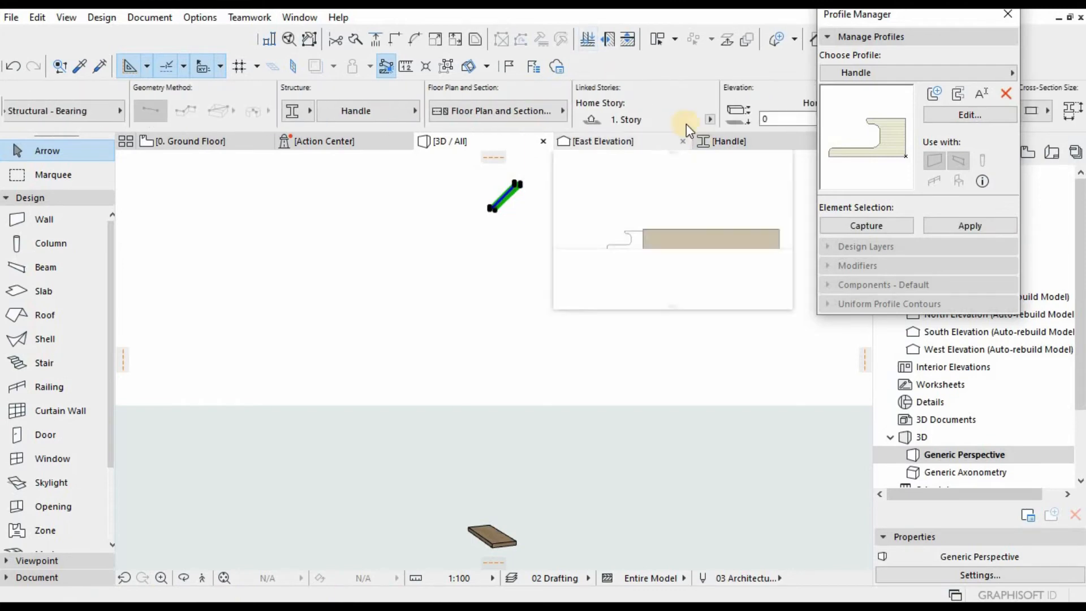
pyautogui.click(712, 120)
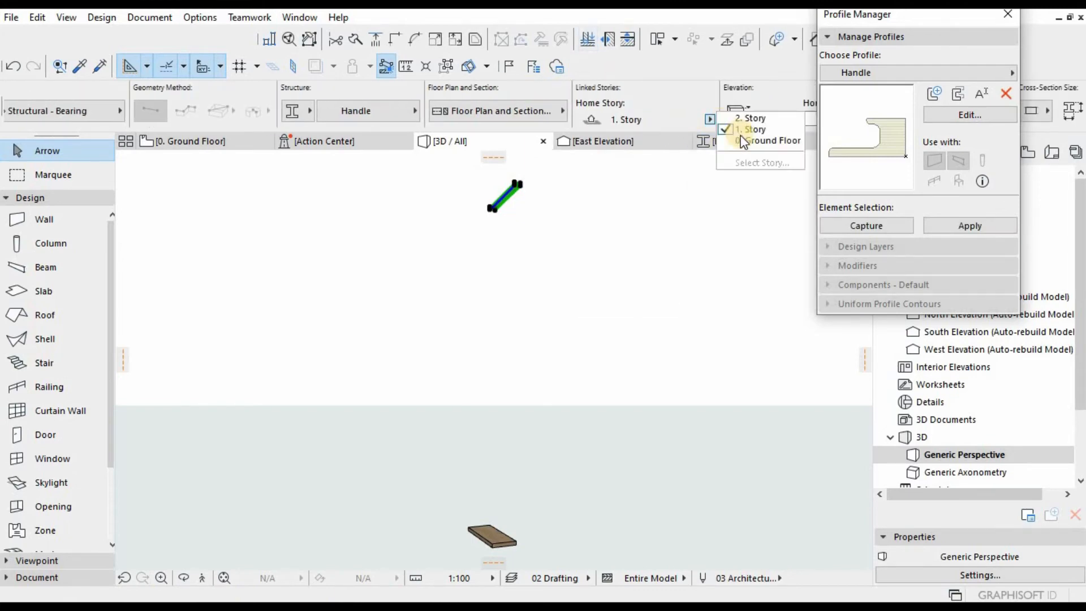
pyautogui.click(739, 151)
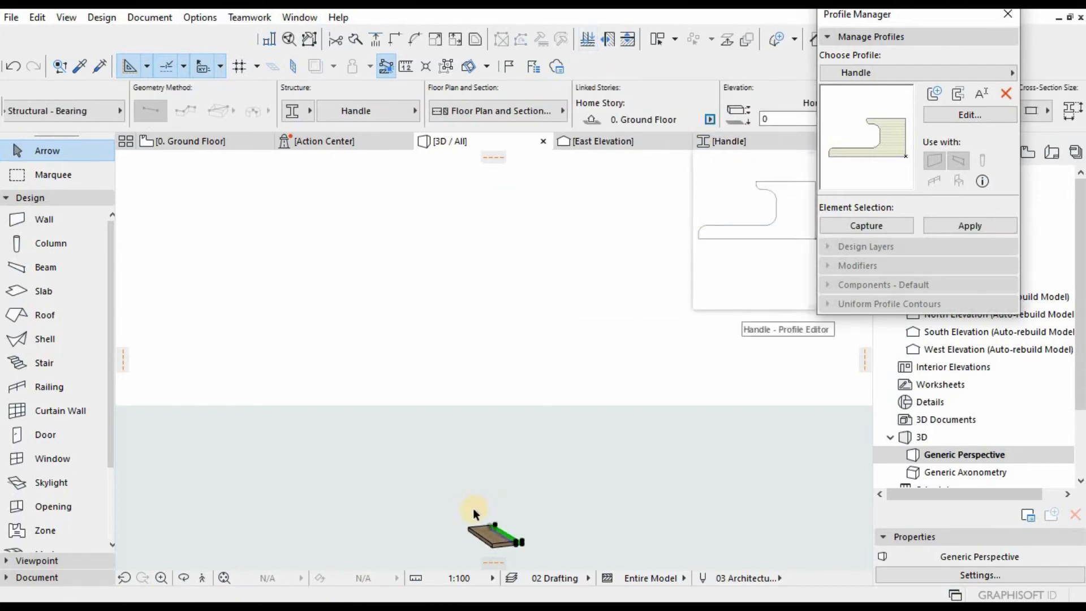
pyautogui.scroll(5, 582, 474)
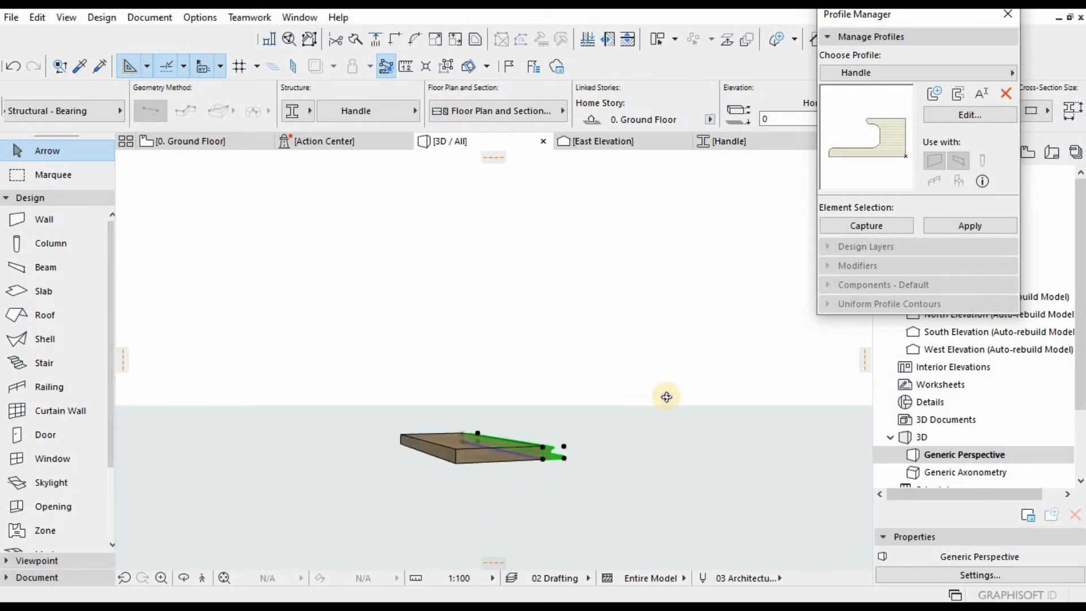
pyautogui.moveTo(517, 443)
pyautogui.keyDown('shift'); pyautogui.mouseDown(button='middle')
pyautogui.moveTo(490, 512)
pyautogui.moveTo(488, 451)
pyautogui.moveTo(450, 443)
pyautogui.moveTo(511, 443)
pyautogui.mouseUp(button='middle'); pyautogui.keyUp('shift')
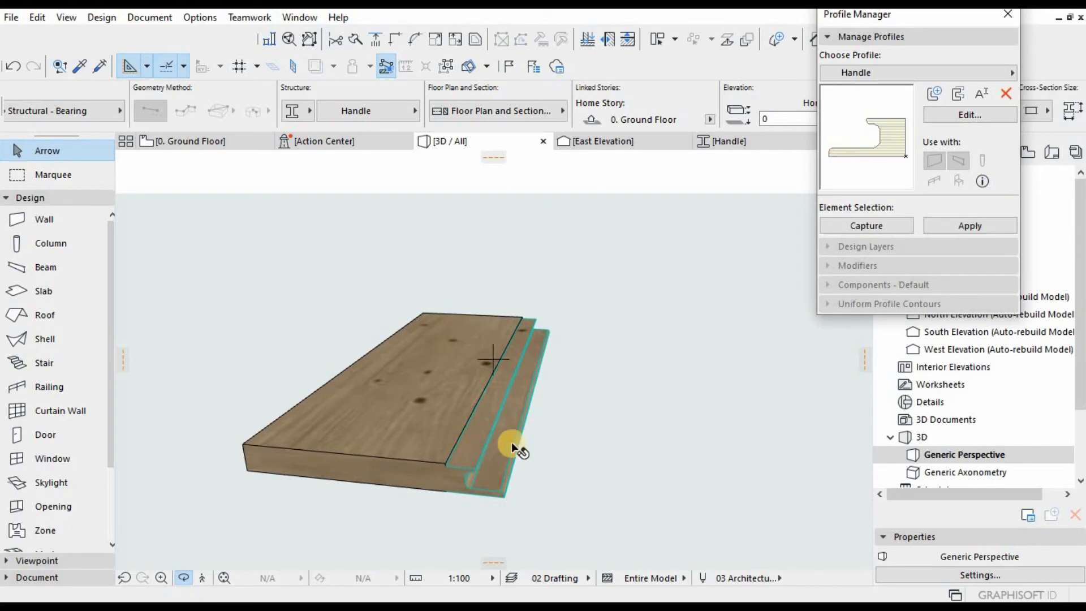
# Edit the Handle profile to override its surfaces uniformly with pine-grained wood, choose its cut end line pen, and return to the 3D view.
pyautogui.click(512, 444)
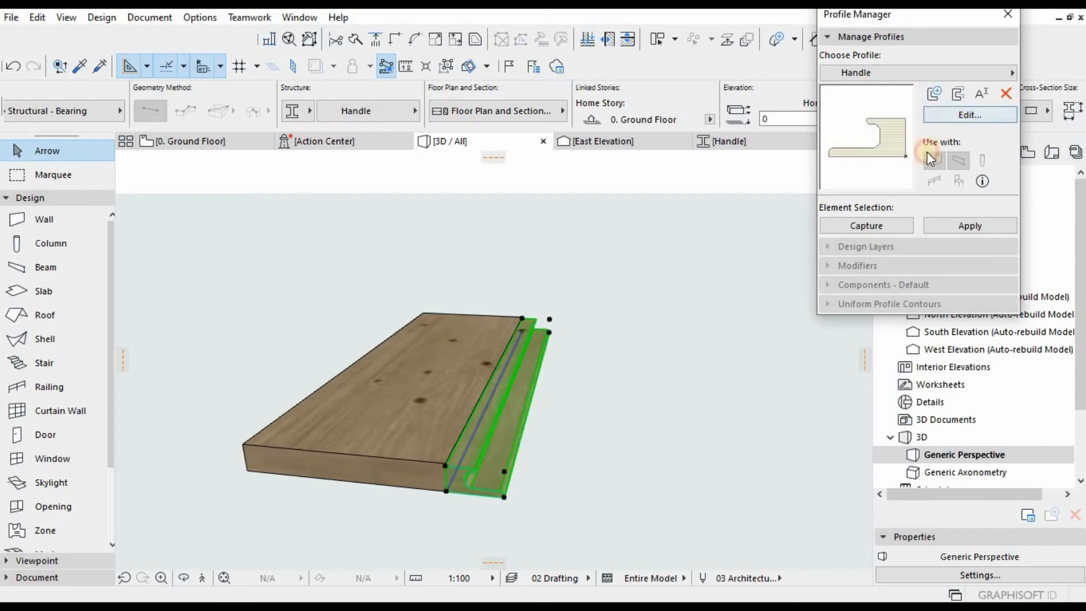
pyautogui.click(947, 117)
pyautogui.hotkey('ctrl', 'a')
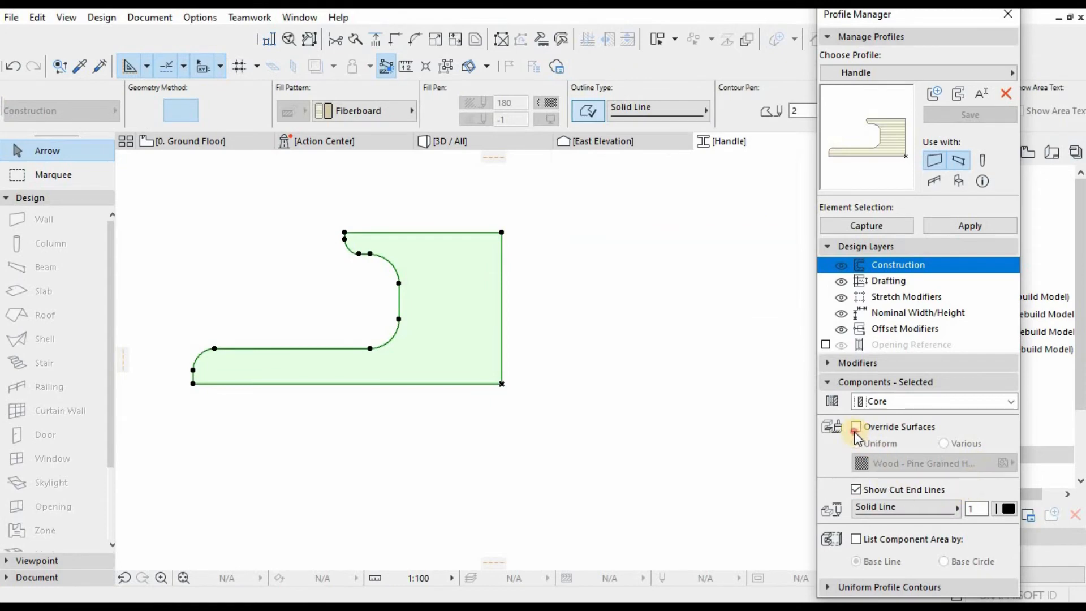
pyautogui.click(1007, 511)
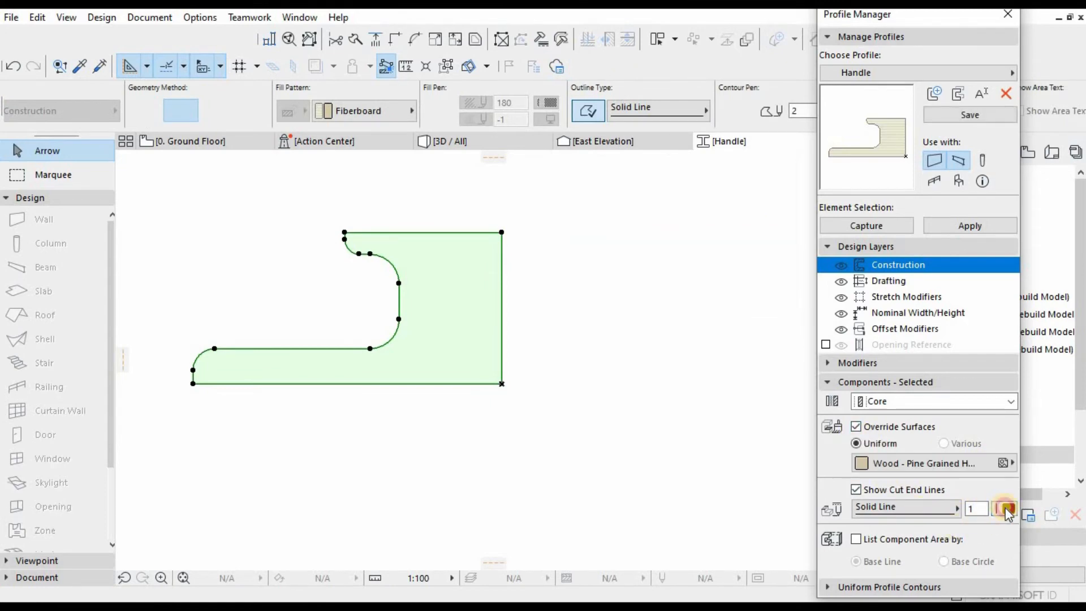
pyautogui.click(635, 306)
pyautogui.click(630, 189)
pyautogui.click(464, 142)
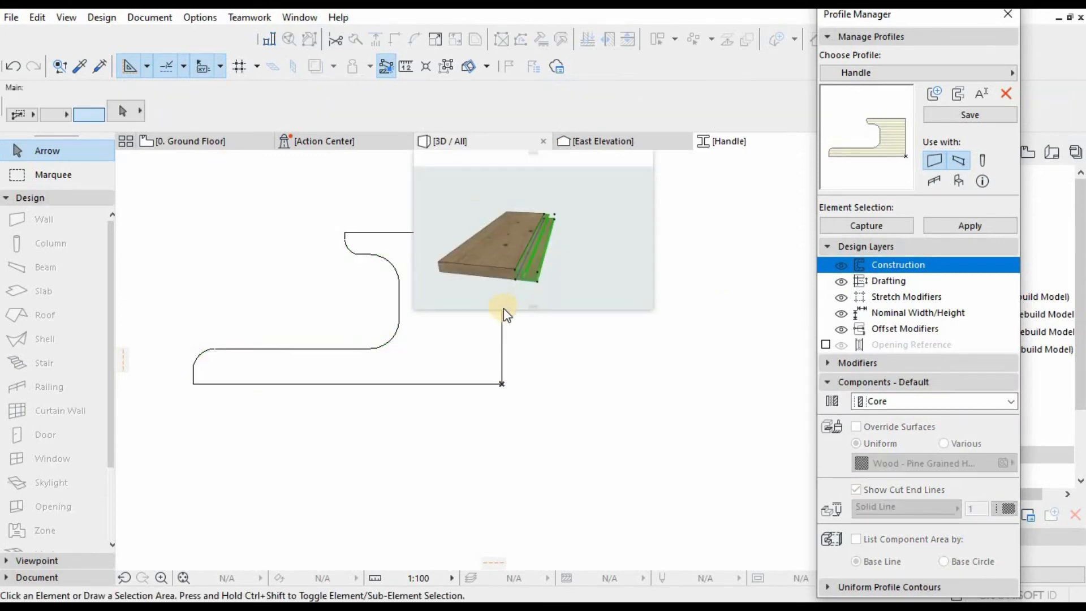
# Open the Handle beam's floor plan and section settings and set its uncut line pen to black pen 1.
pyautogui.click(616, 468)
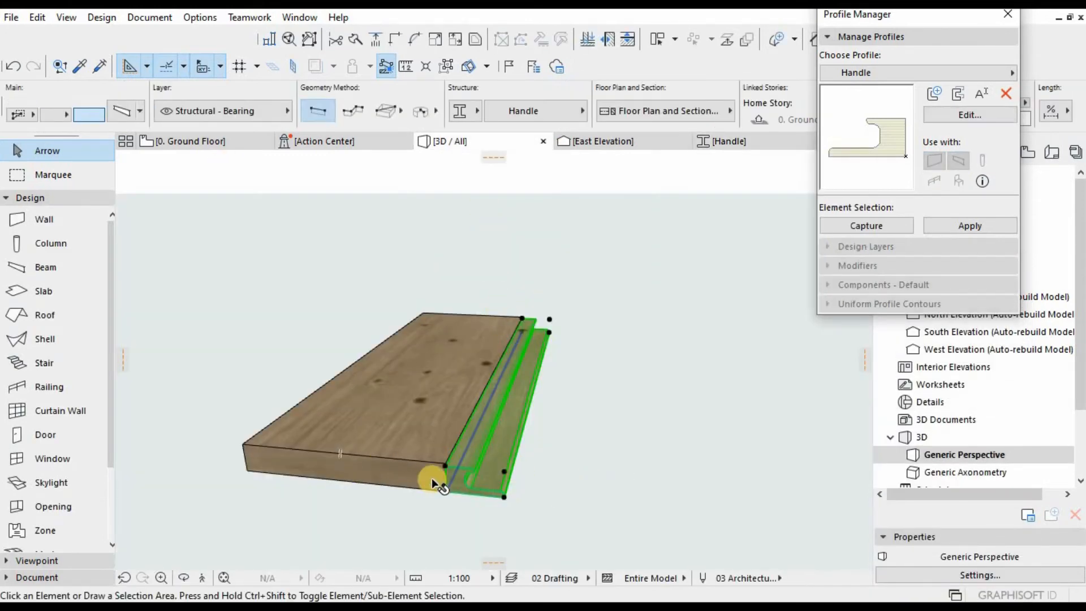
pyautogui.click(466, 450)
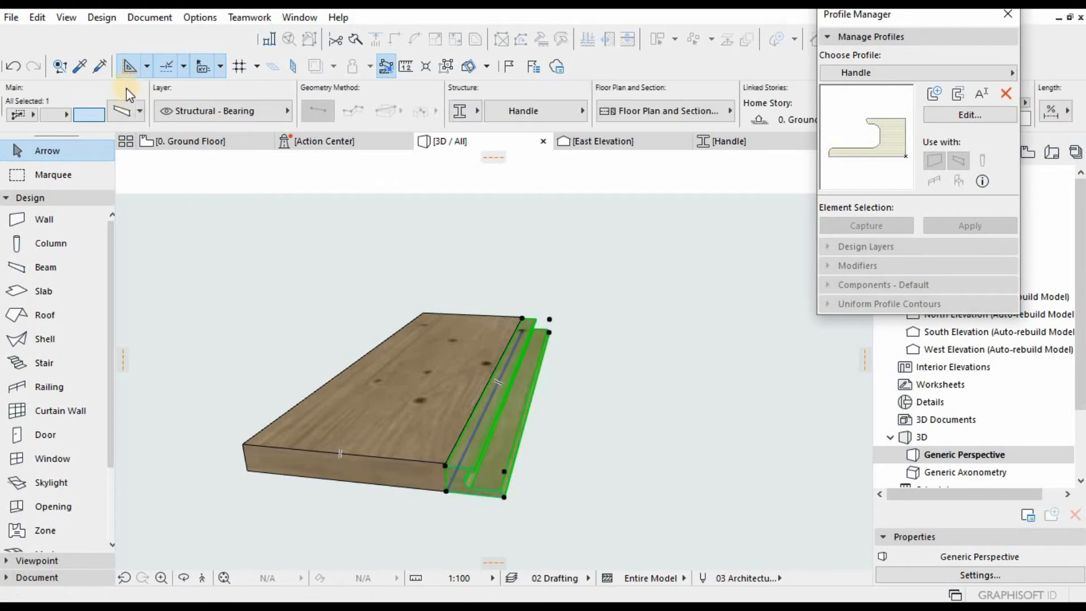
pyautogui.click(126, 107)
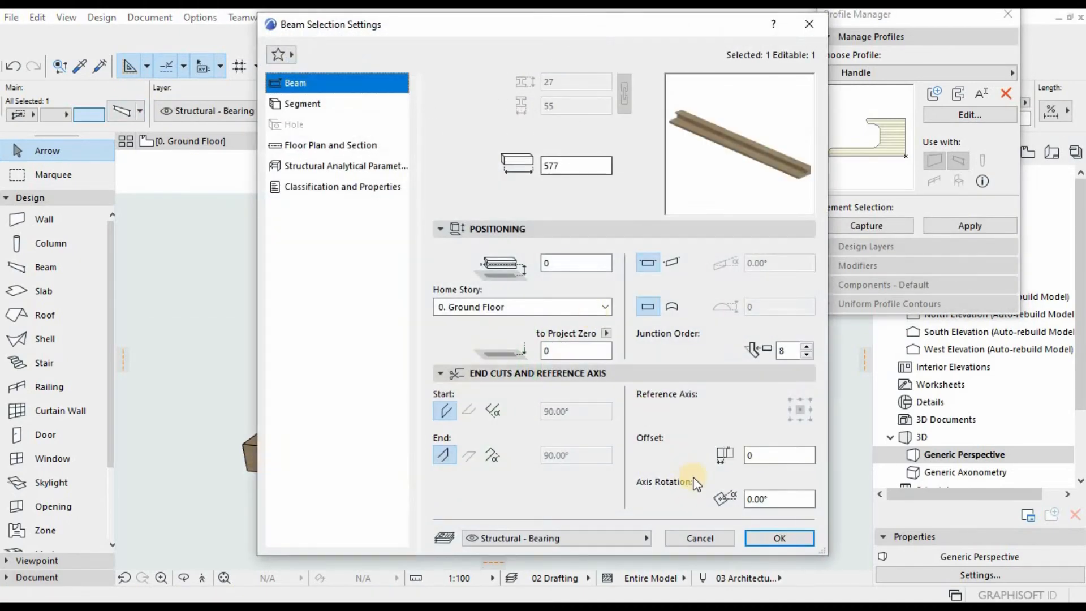
pyautogui.click(301, 146)
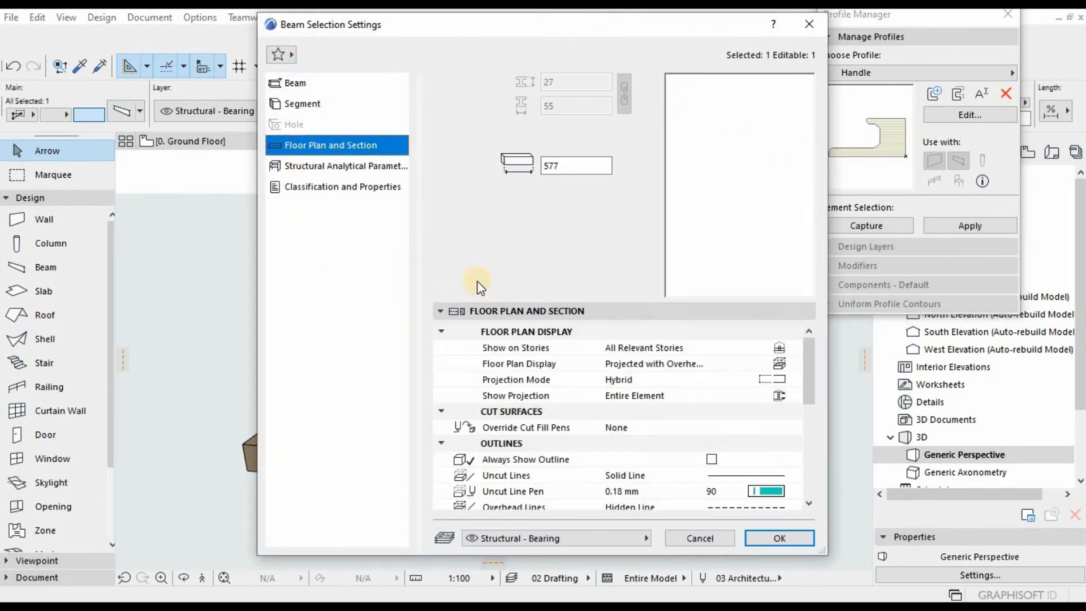
pyautogui.click(772, 492)
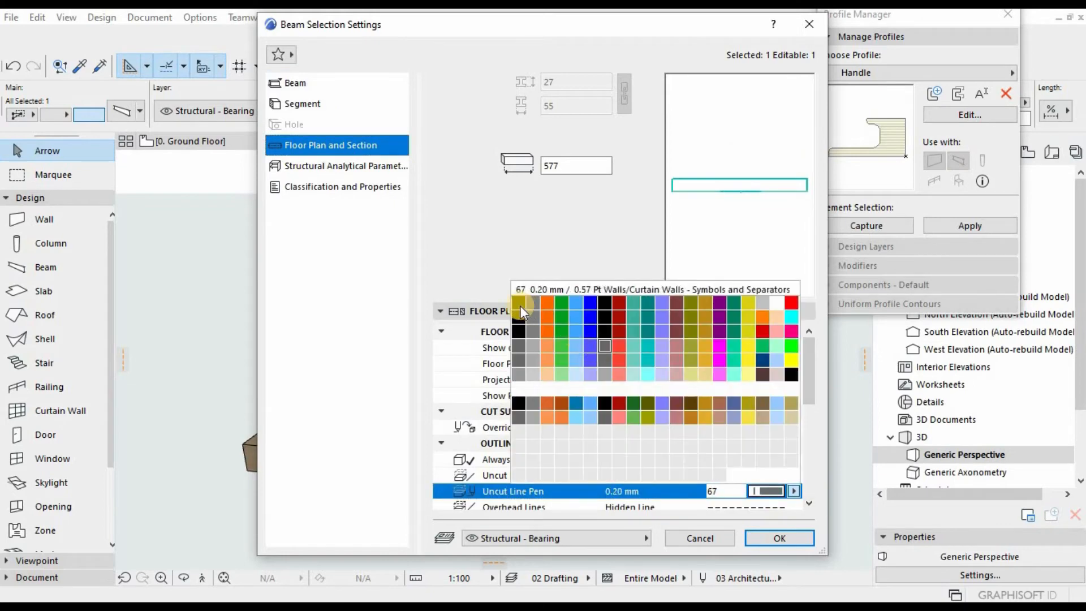
pyautogui.click(519, 303)
# Set the beam's overhead line pen and hidden line pen to pen 1 (0.13 mm).
pyautogui.scroll(-4, 770, 469)
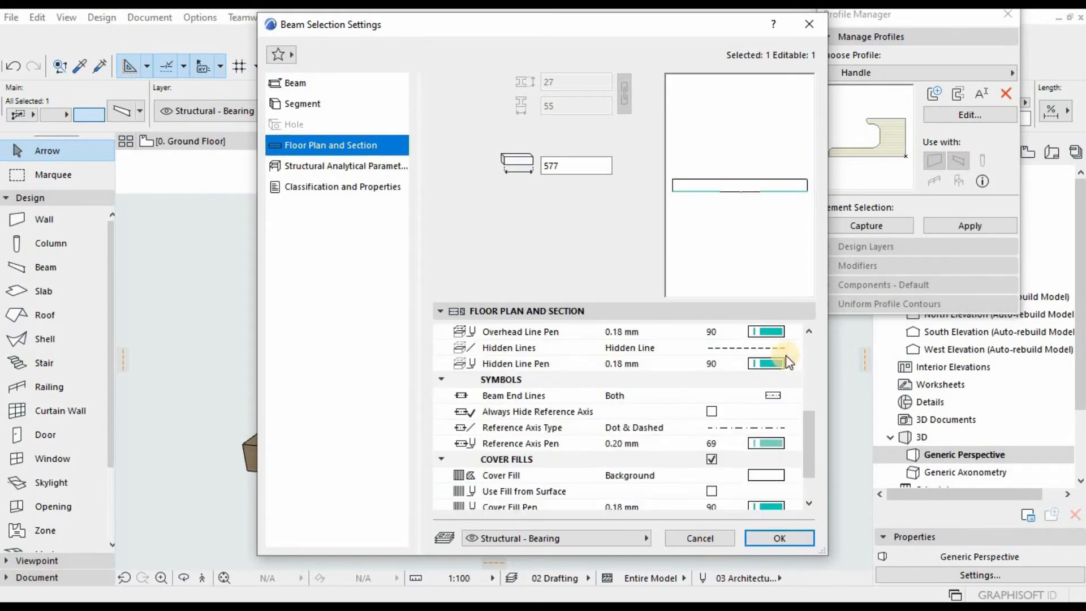
pyautogui.click(767, 332)
pyautogui.click(523, 361)
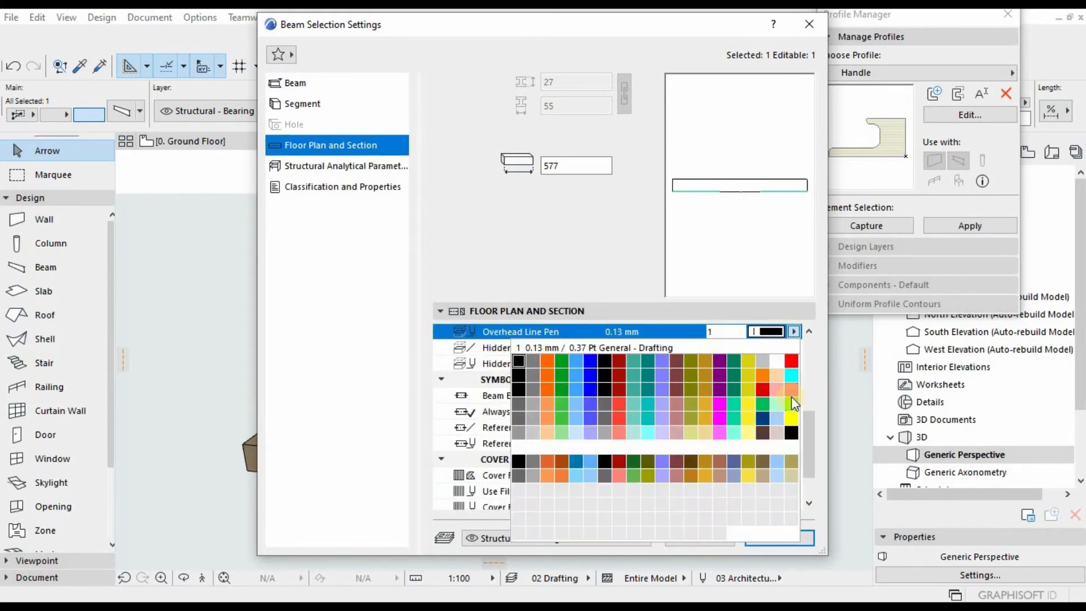
pyautogui.click(769, 364)
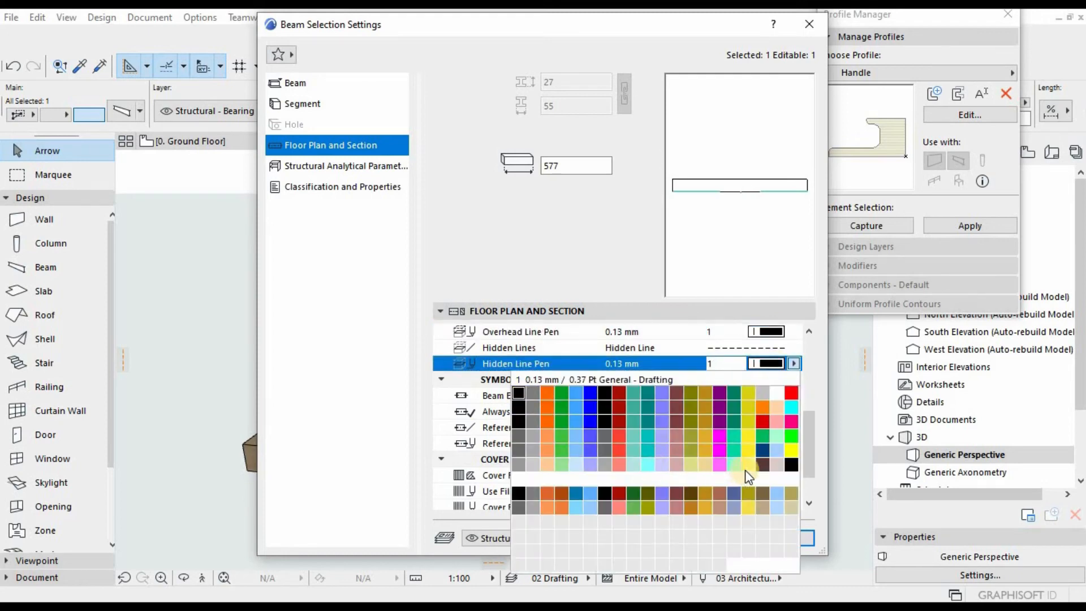
pyautogui.click(763, 464)
pyautogui.scroll(-3, 776, 467)
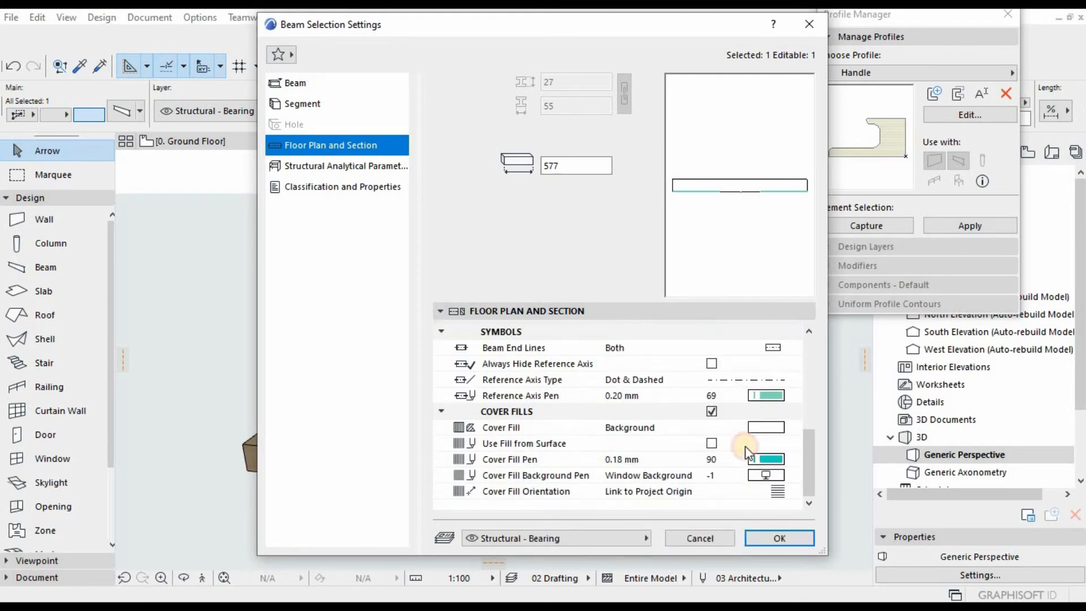
# Set the beam's cover fill pen and reference axis pen to pen 1 (0.13 mm), accept the settings and deselect the beam.
pyautogui.click(772, 460)
pyautogui.click(523, 271)
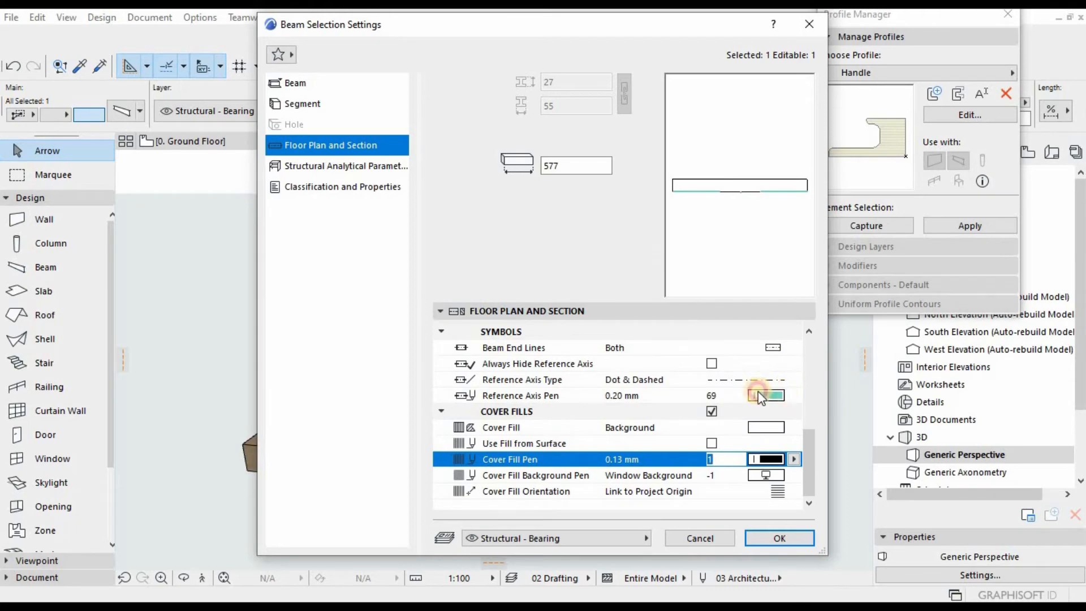
pyautogui.click(758, 393)
pyautogui.click(518, 209)
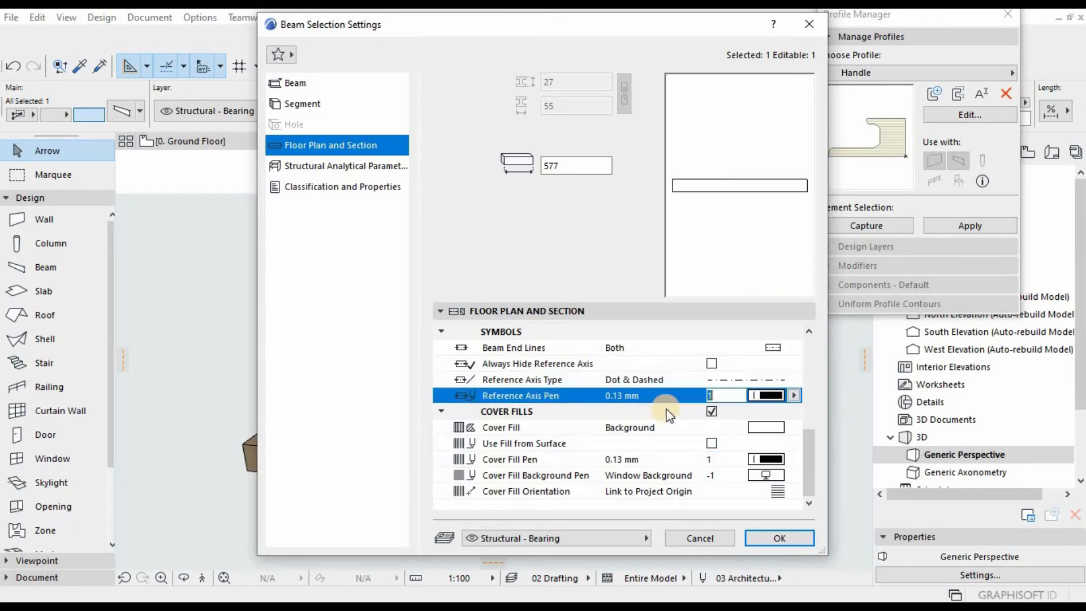
pyautogui.scroll(3, 713, 396)
pyautogui.press('Return')
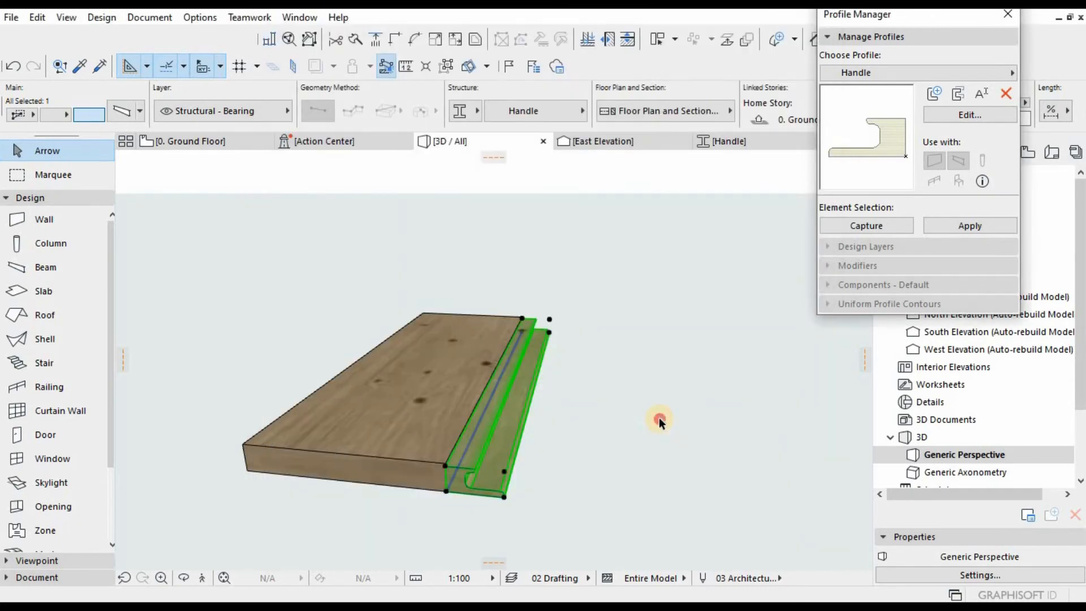
pyautogui.click(660, 419)
# Offset the slab's edge beside the Handle beam outward to the front corner of the beam's upper lip.
pyautogui.scroll(3, 474, 495)
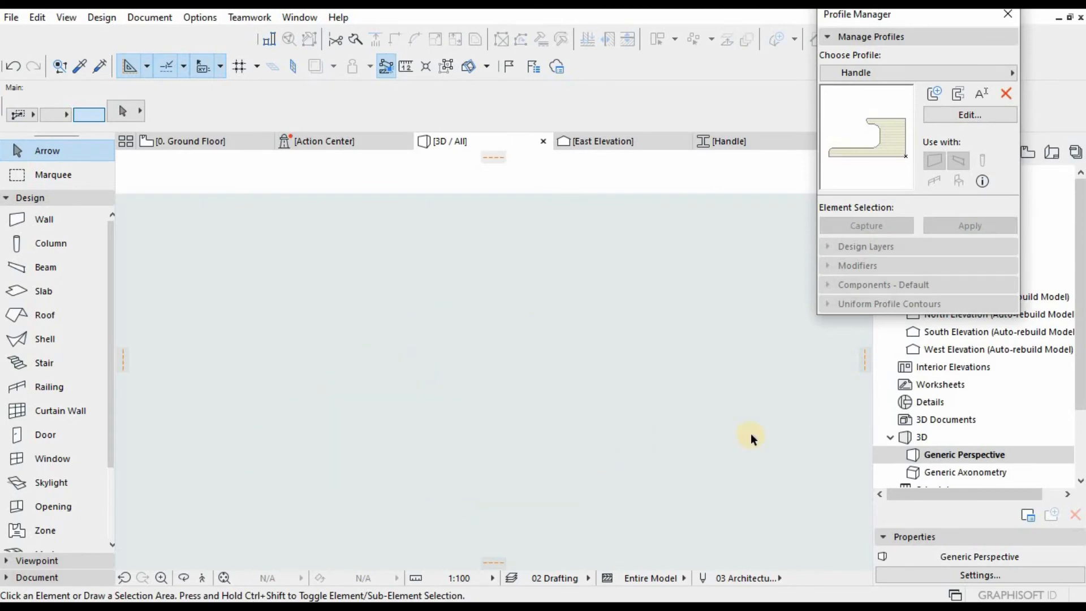
pyautogui.click(610, 369)
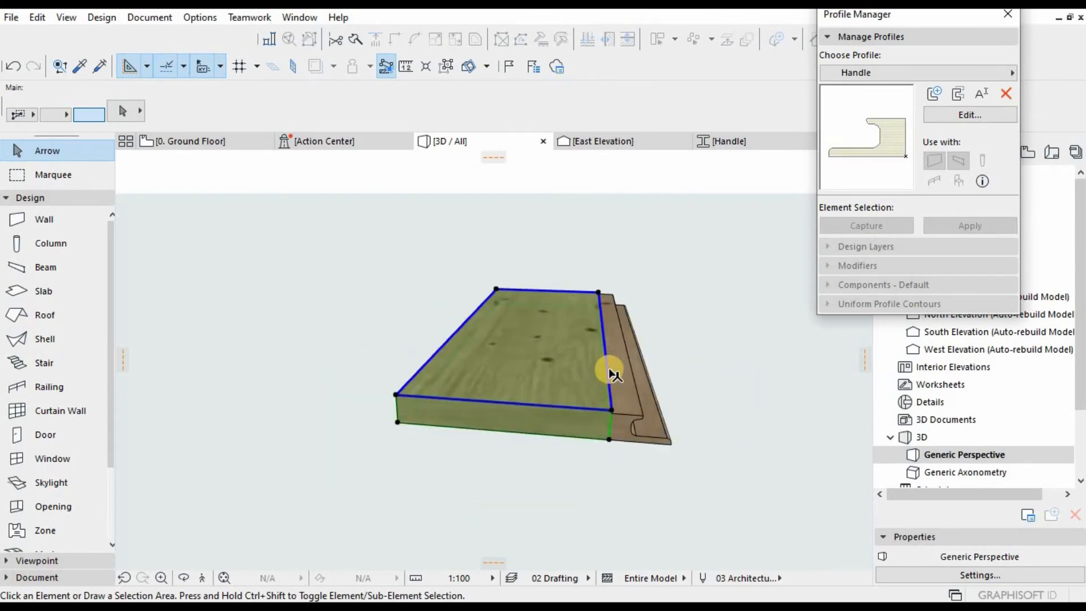
pyautogui.click(607, 365)
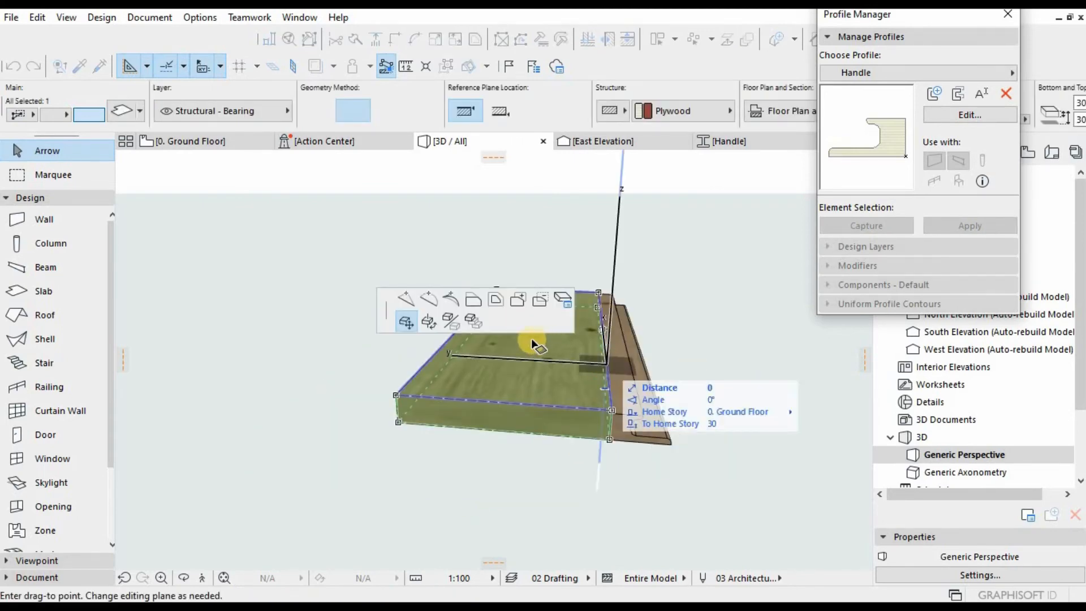
pyautogui.click(468, 303)
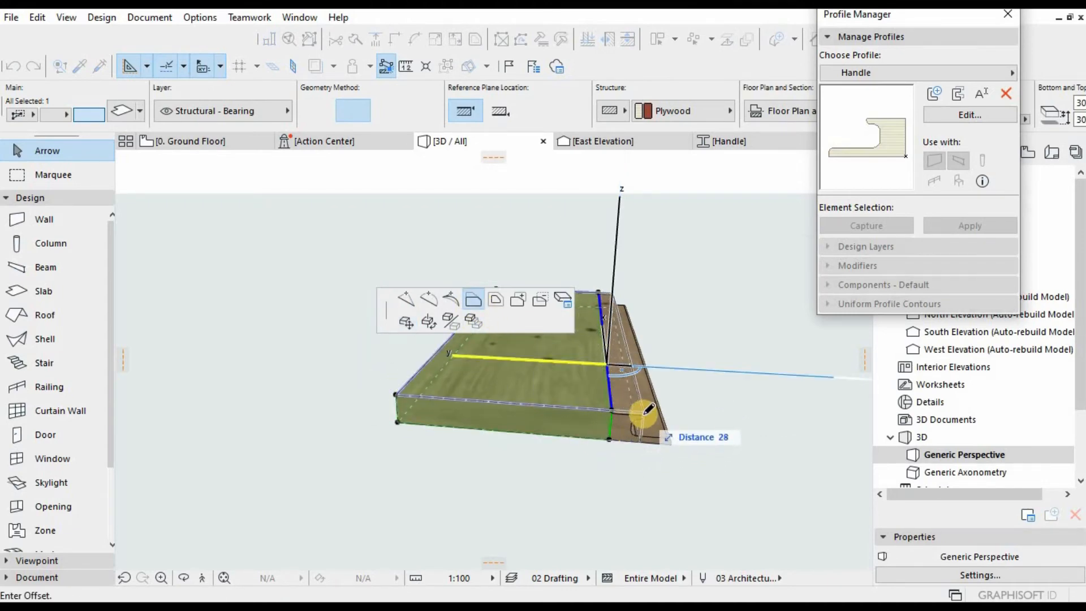
pyautogui.scroll(5, 650, 427)
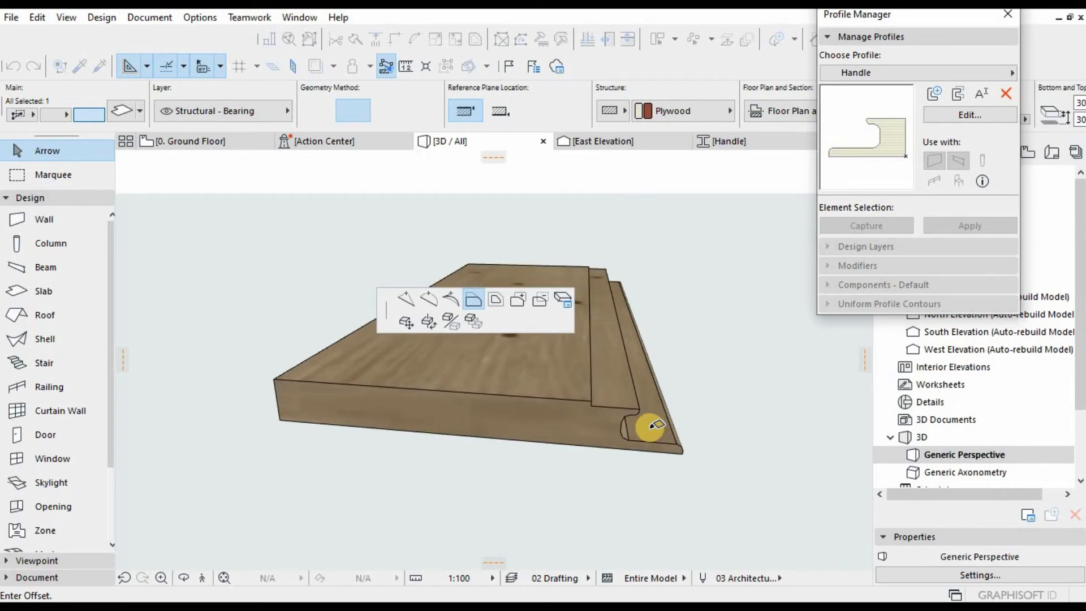
pyautogui.scroll(3, 644, 416)
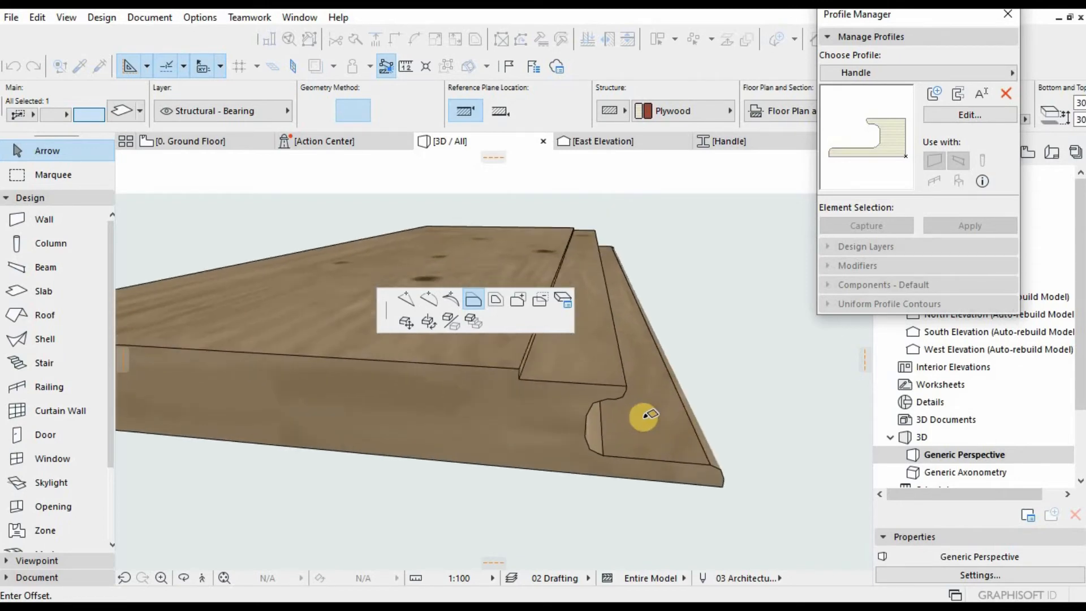
pyautogui.click(621, 392)
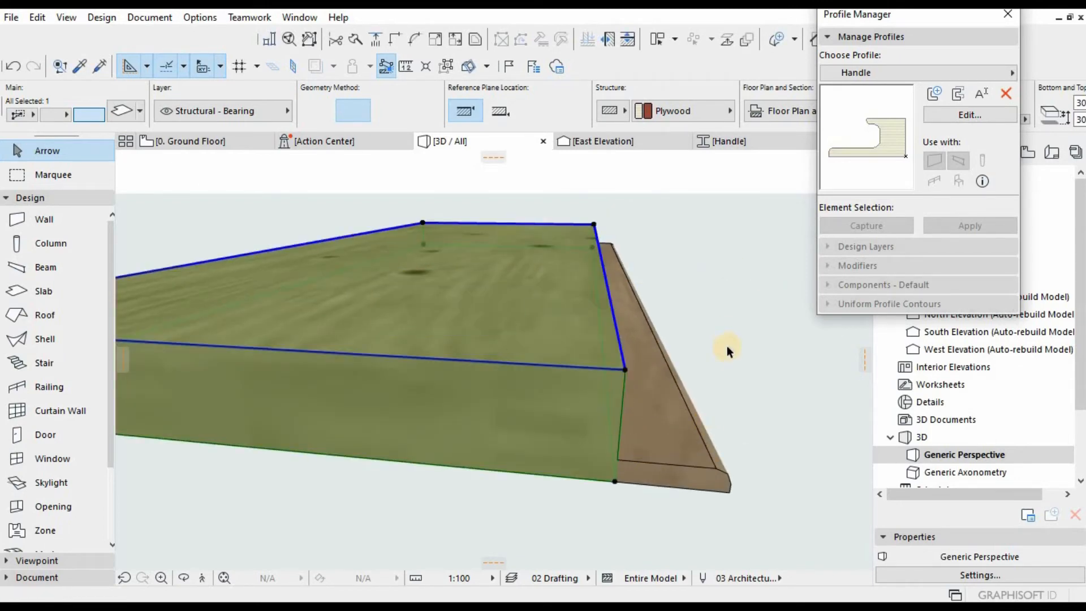
# Subtract the Handle beam from the slab with Solid Element Operations, keeping the slab's own surface attributes, and close the operations palette.
pyautogui.rightClick(680, 403)
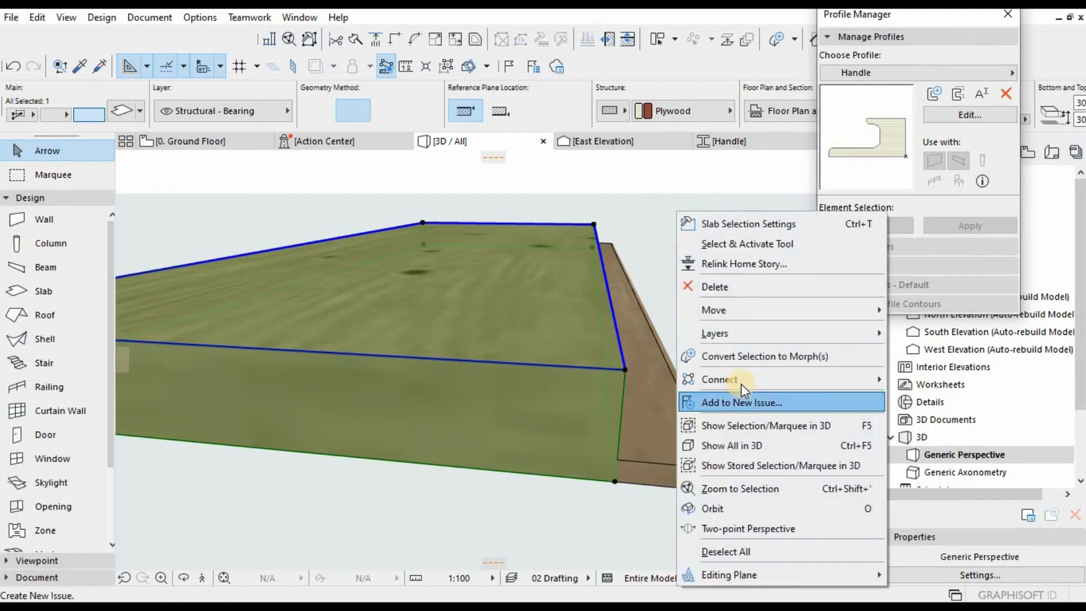
pyautogui.moveTo(741, 383)
pyautogui.click(962, 421)
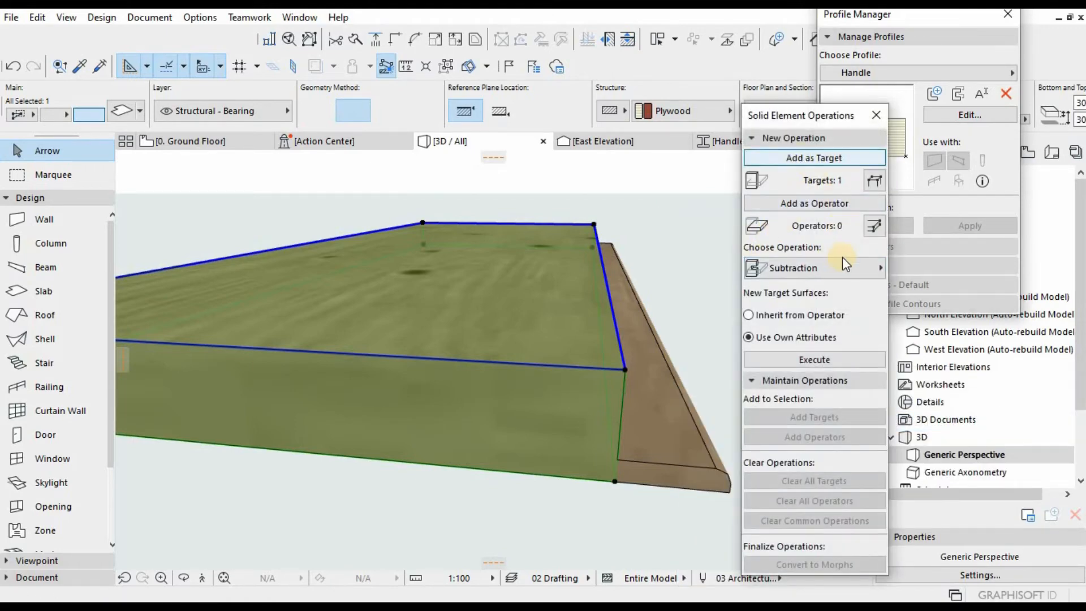
pyautogui.click(805, 203)
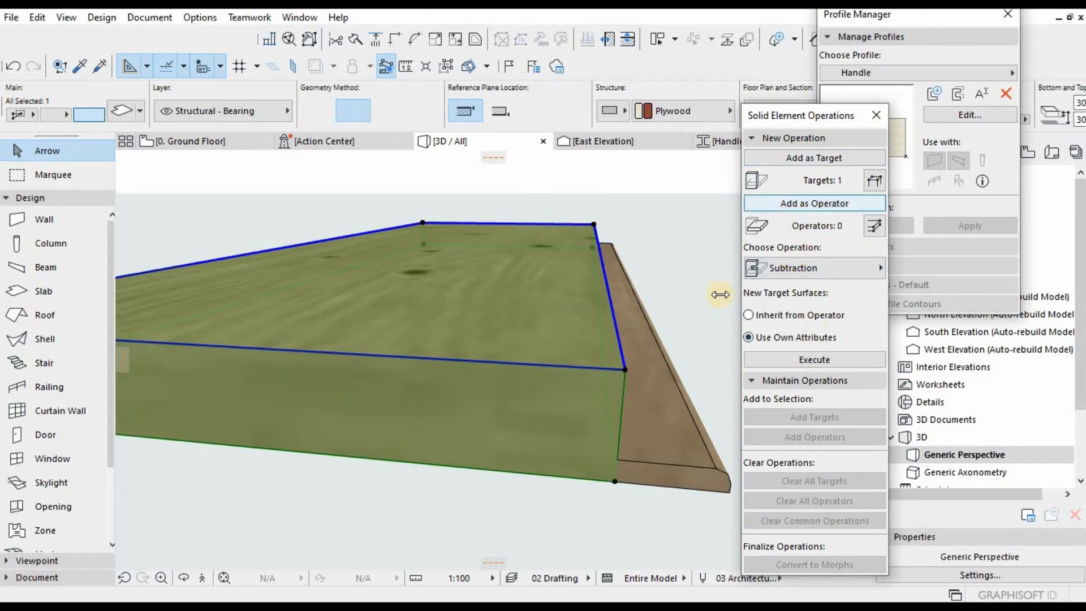
pyautogui.click(629, 395)
pyautogui.click(793, 202)
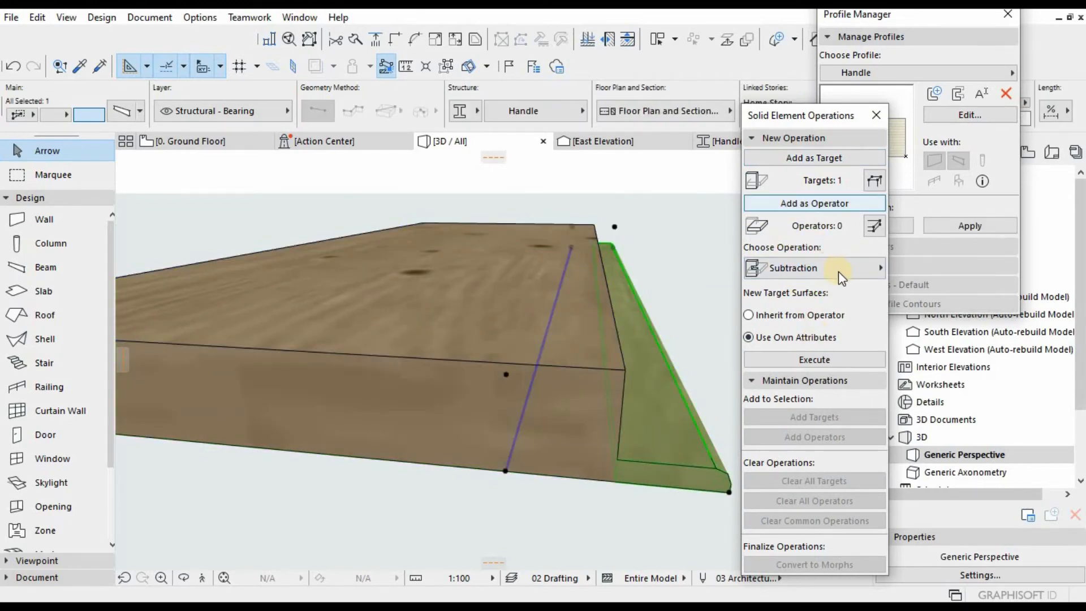
pyautogui.click(799, 360)
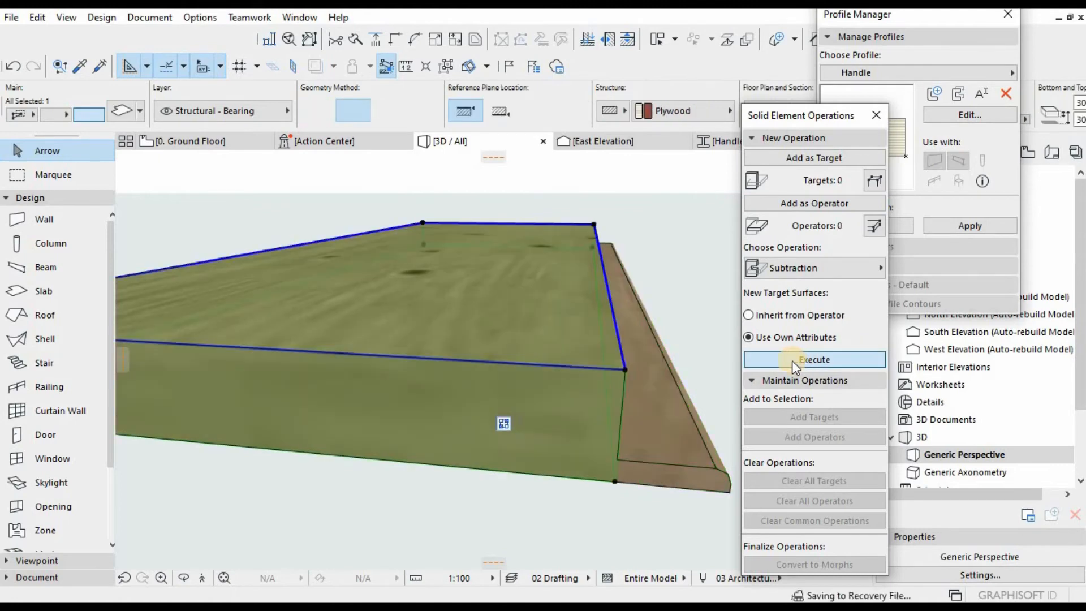
pyautogui.click(576, 373)
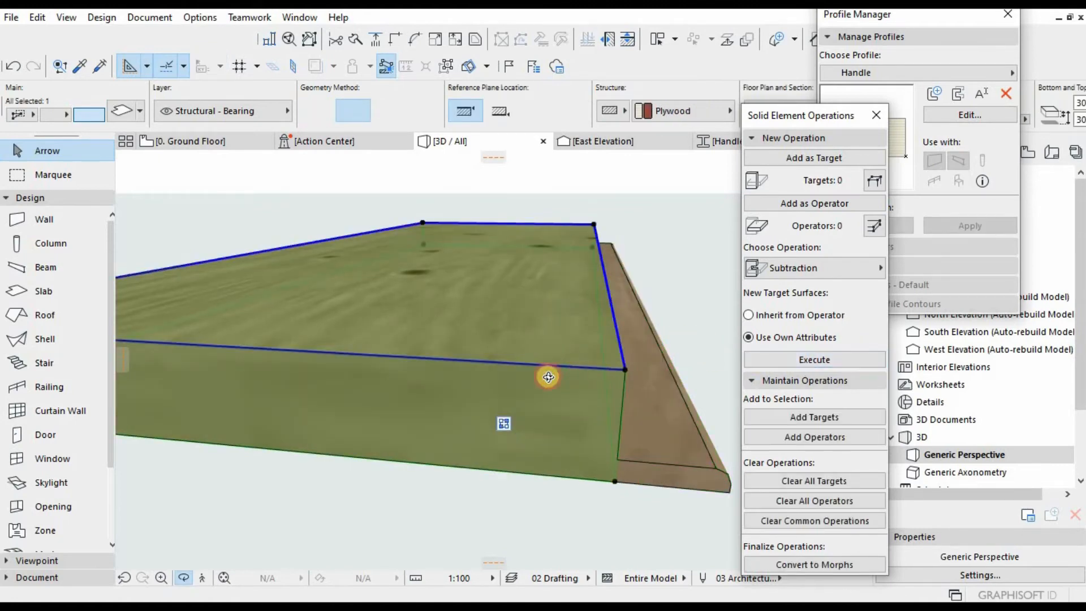
pyautogui.keyDown('shift'); pyautogui.moveTo(545, 376); pyautogui.dragTo(625, 436, button='middle'); pyautogui.keyUp('shift')
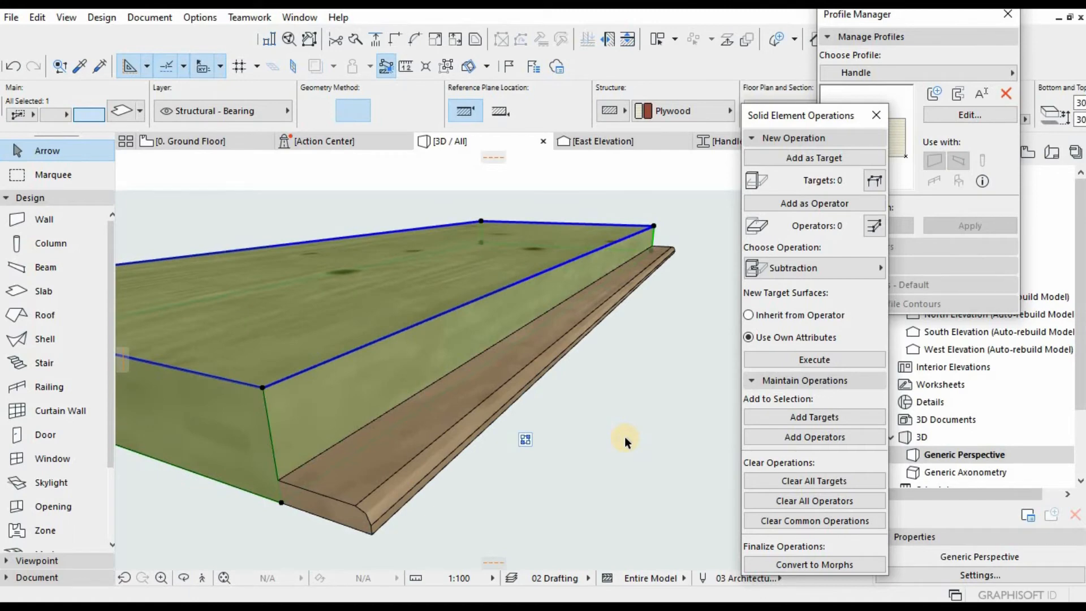
pyautogui.press('Escape')
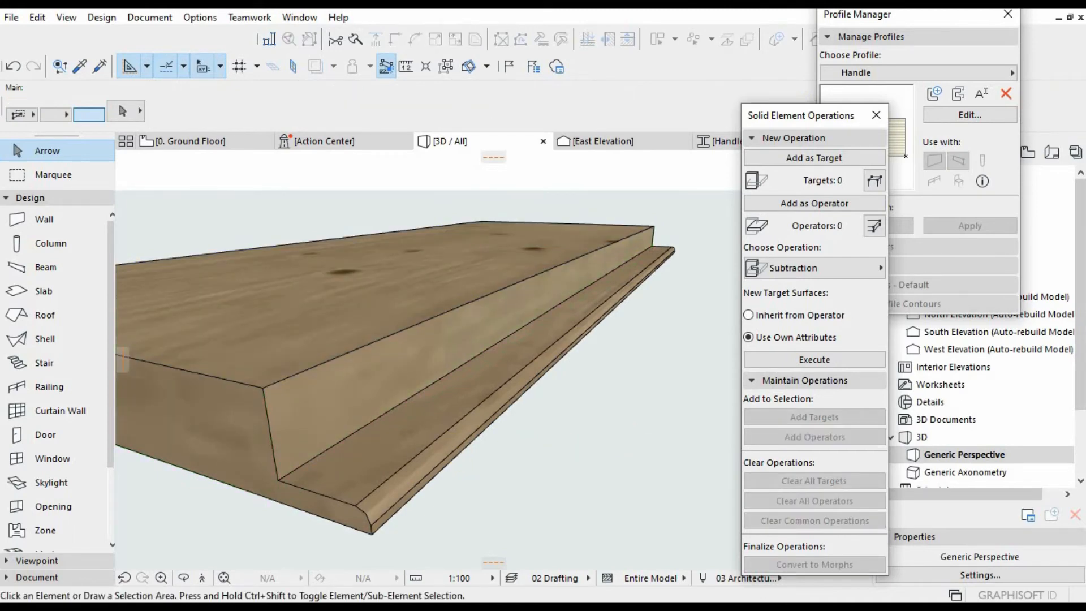
pyautogui.click(384, 491)
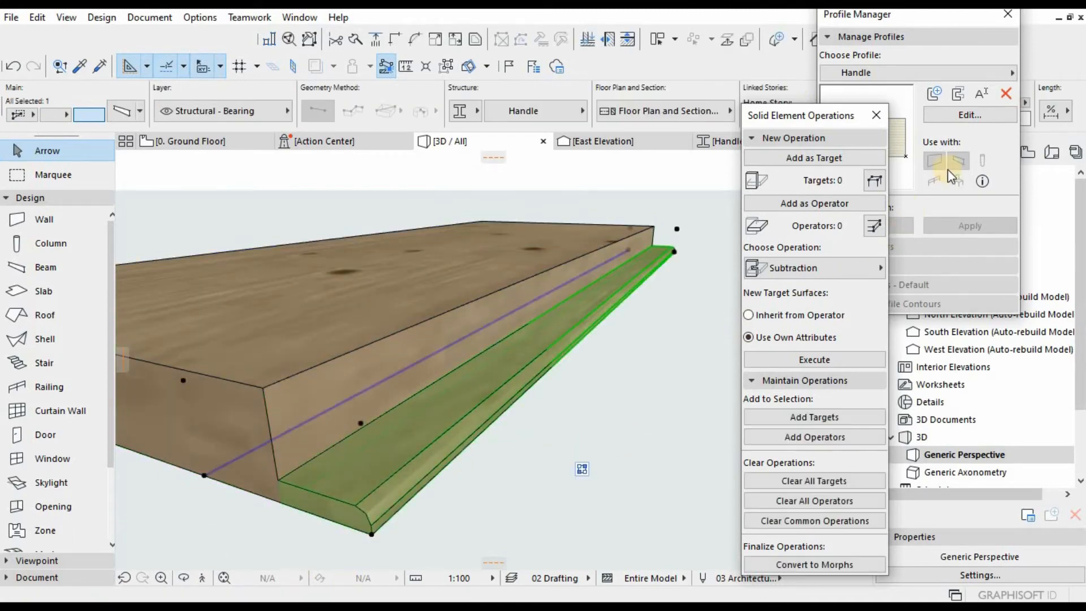
pyautogui.moveTo(847, 115); pyautogui.dragTo(747, 56)
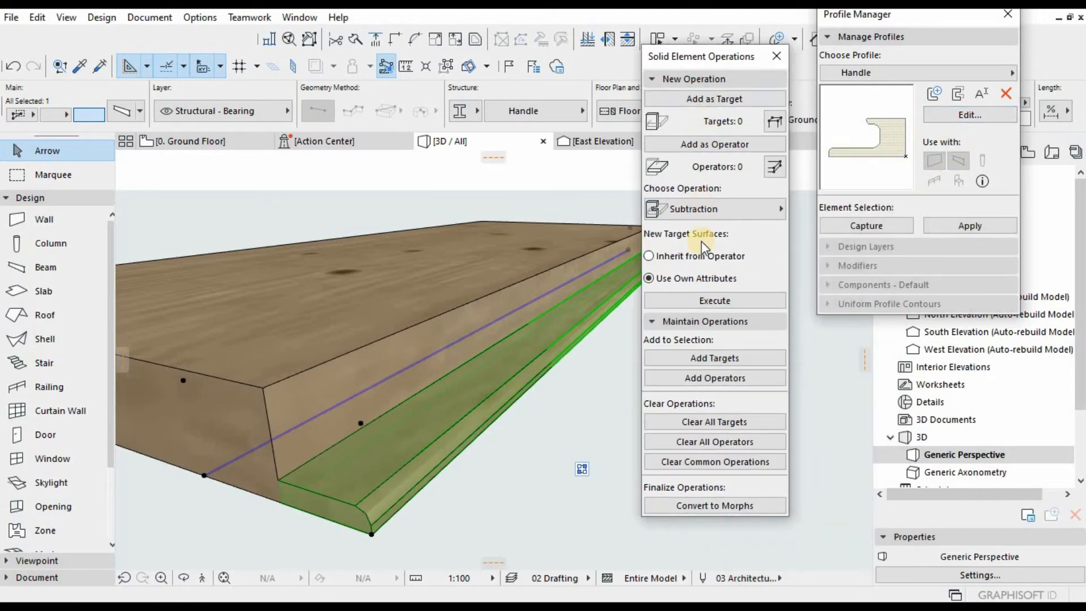
pyautogui.click(777, 57)
# Edit the Handle profile, set the Core component's uniform surface override to Metal - Steel, and save the profile.
pyautogui.click(957, 116)
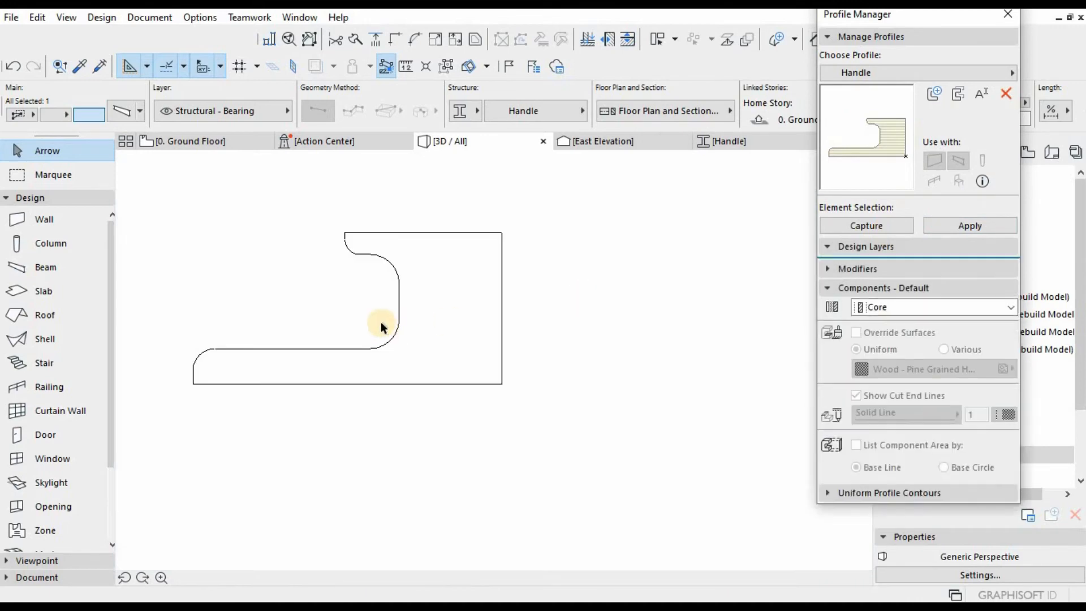
pyautogui.click(436, 296)
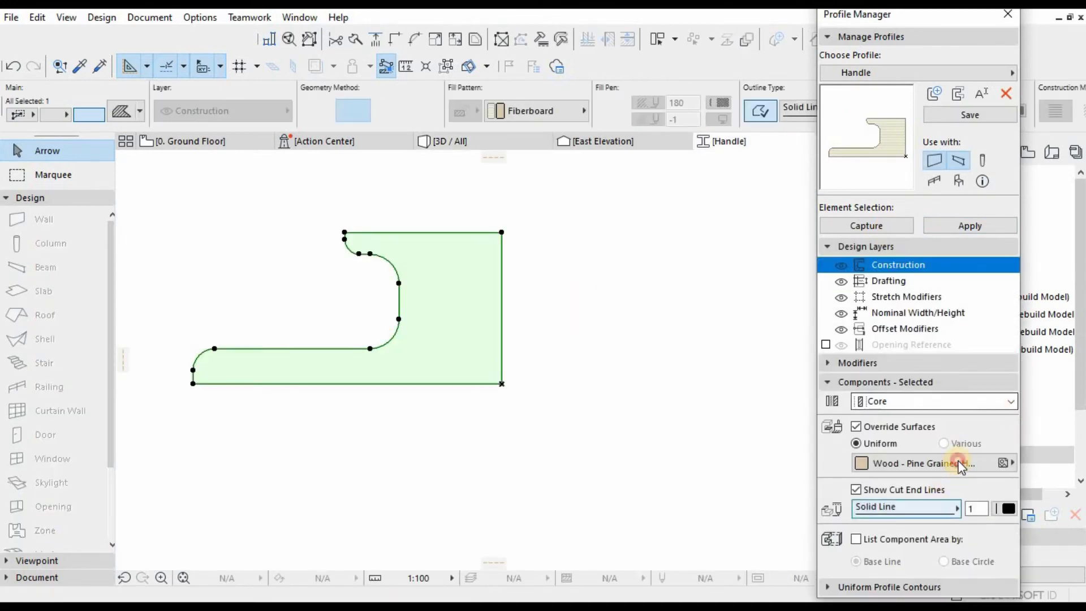
pyautogui.click(961, 463)
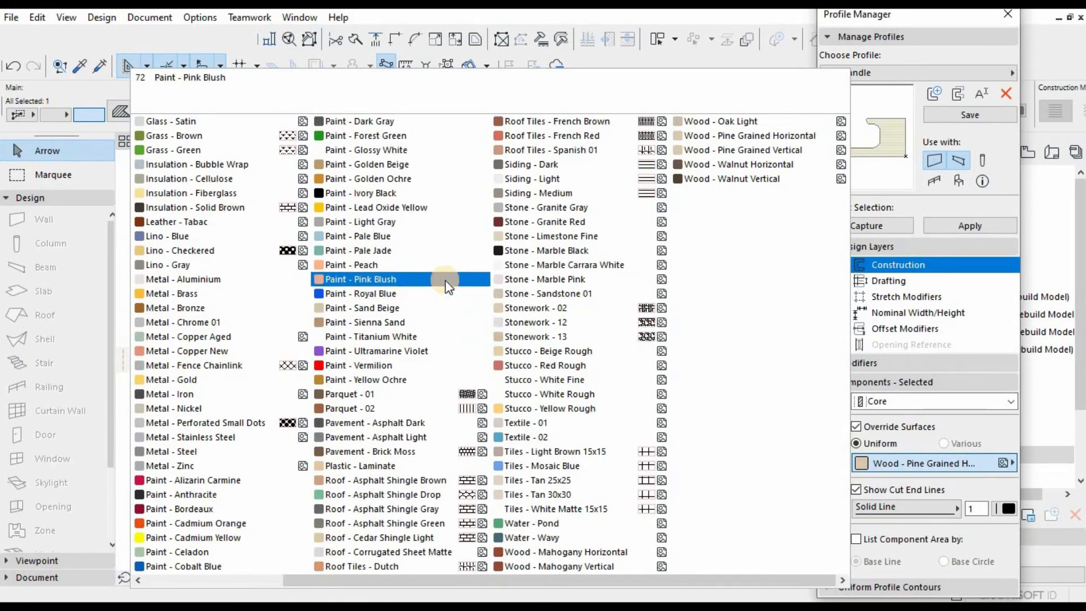
pyautogui.press('s')
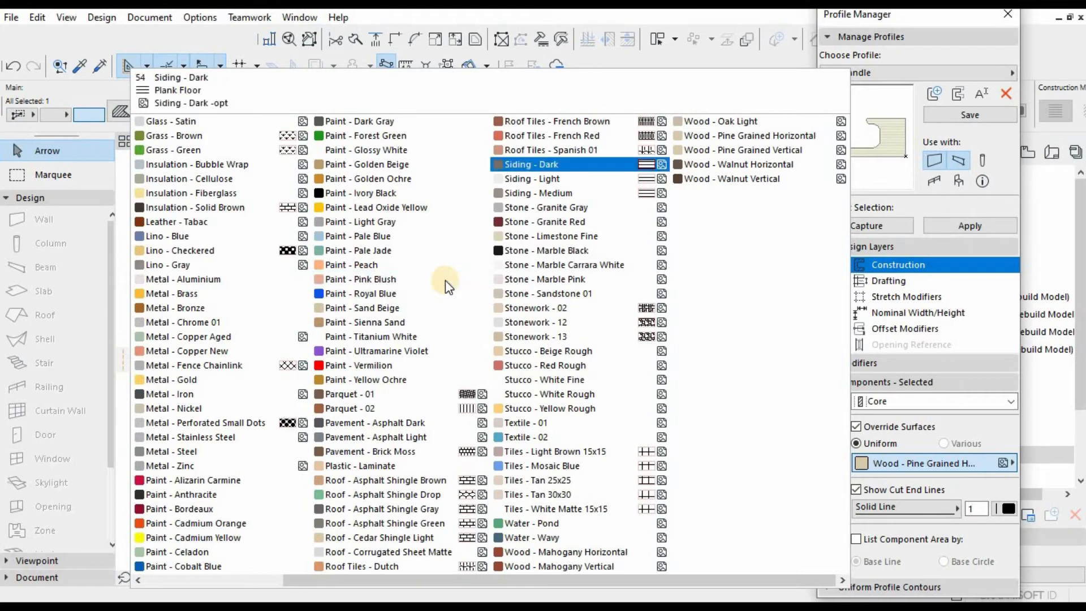
pyautogui.press('s')
pyautogui.press('s')
pyautogui.press('s')
pyautogui.press('s')
pyautogui.press('s')
pyautogui.press('s')
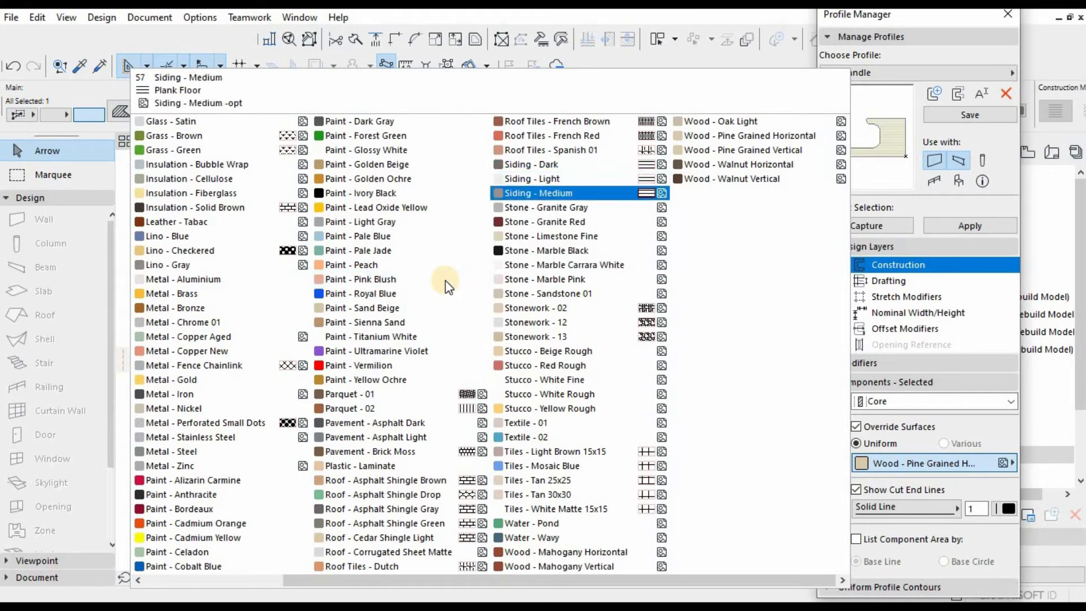
pyautogui.press('s')
pyautogui.press('s')
pyautogui.press('s')
pyautogui.press('s')
pyautogui.press('s')
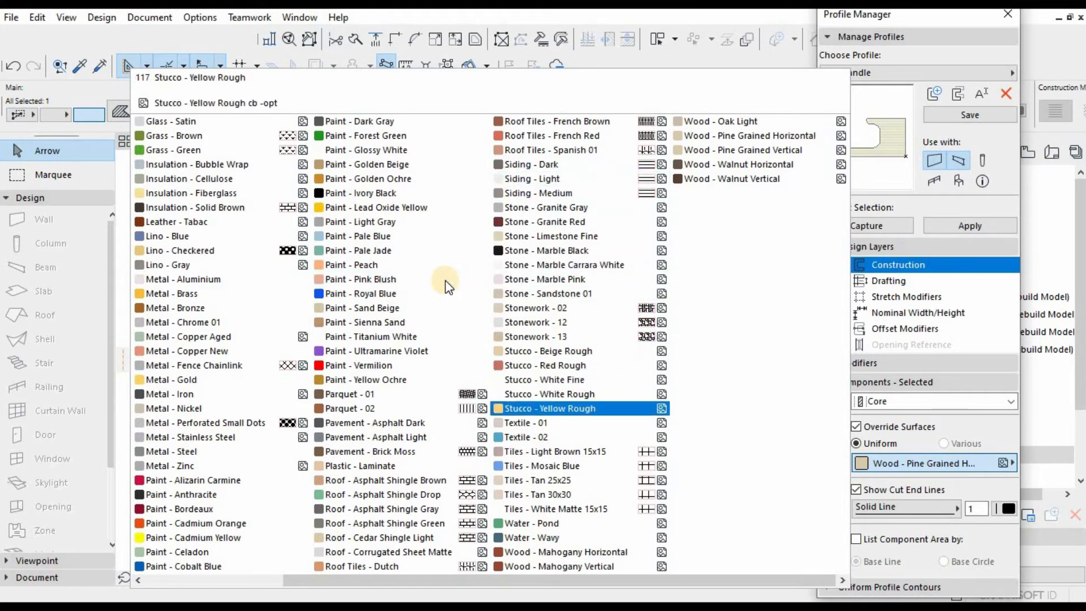
pyautogui.click(176, 453)
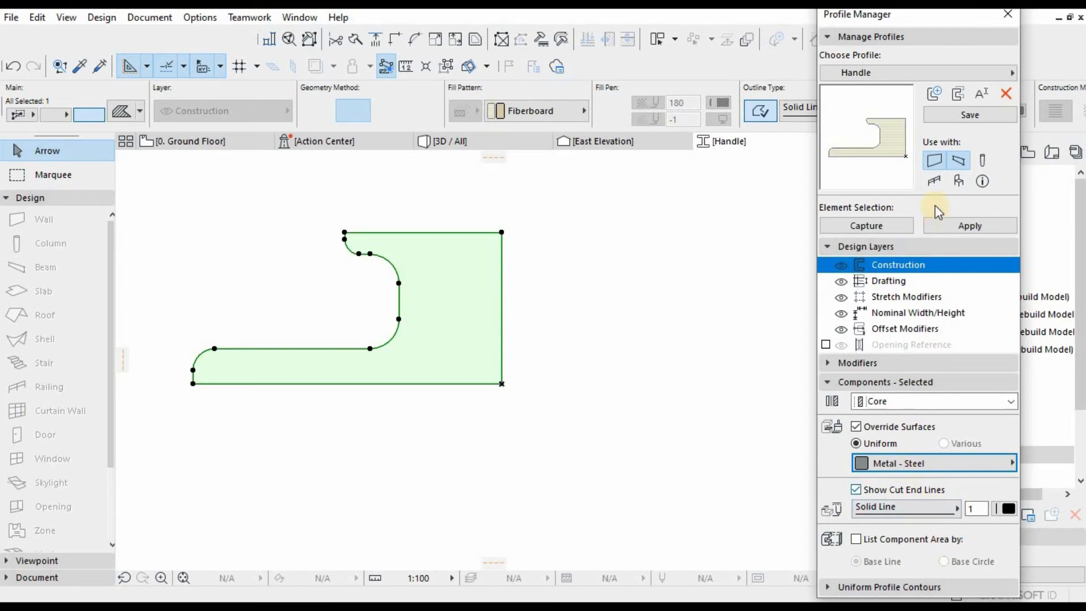
pyautogui.click(970, 115)
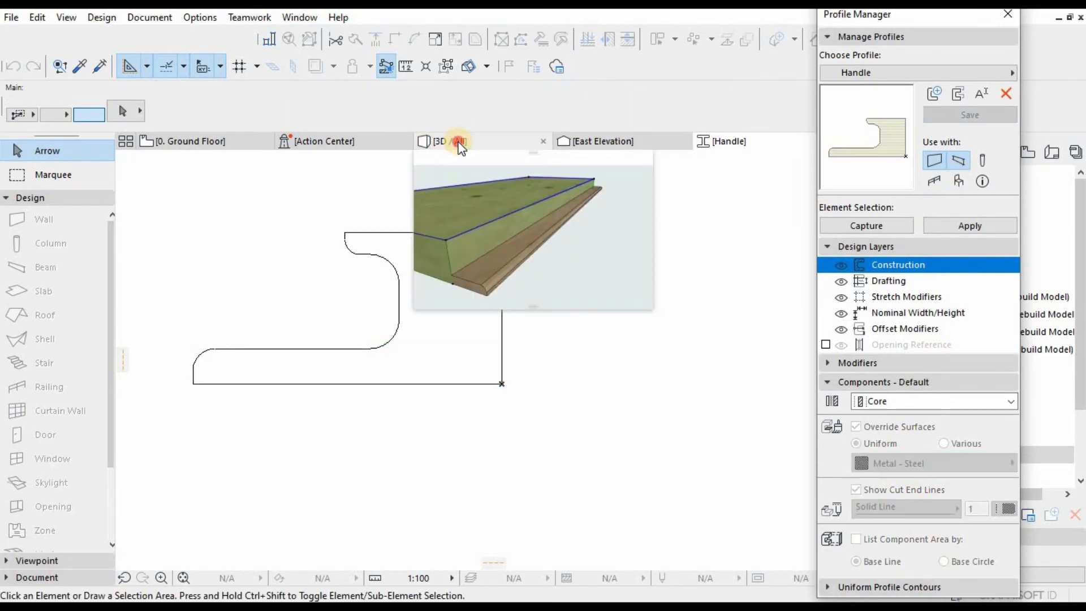
# Return to the 3D view and review the Handle beam's floor plan and section settings and its segment settings.
pyautogui.click(456, 141)
pyautogui.click(560, 354)
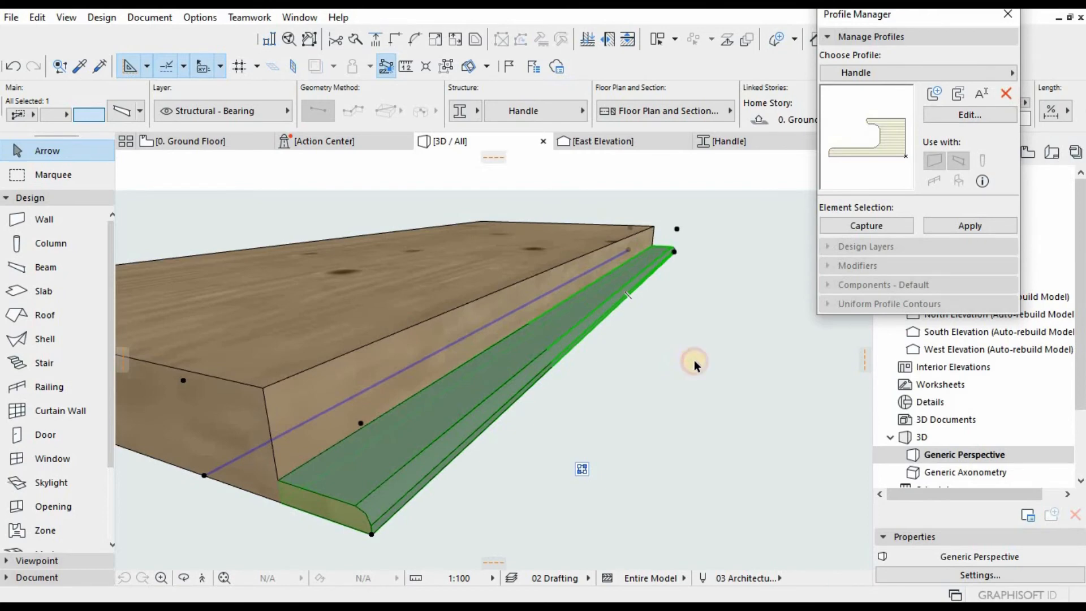
pyautogui.click(748, 375)
pyautogui.click(480, 385)
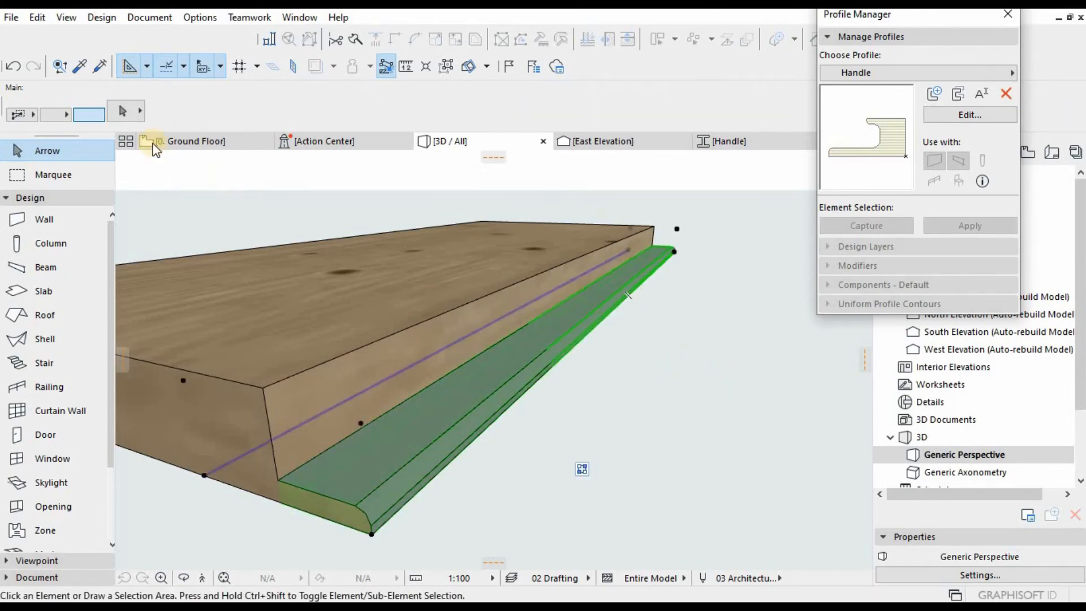
pyautogui.doubleClick(438, 349)
pyautogui.click(295, 152)
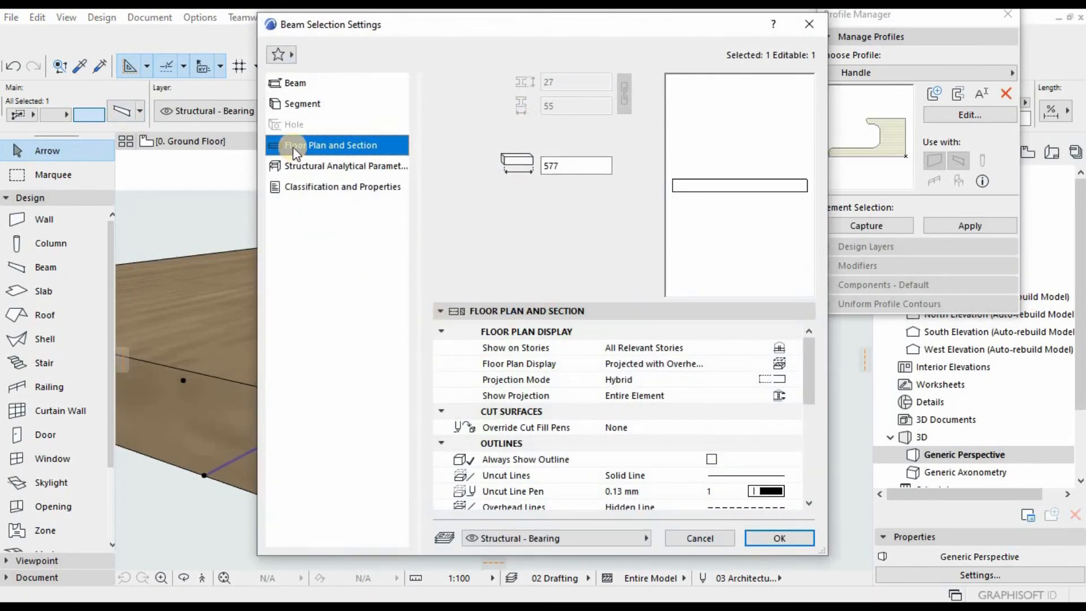
pyautogui.click(290, 105)
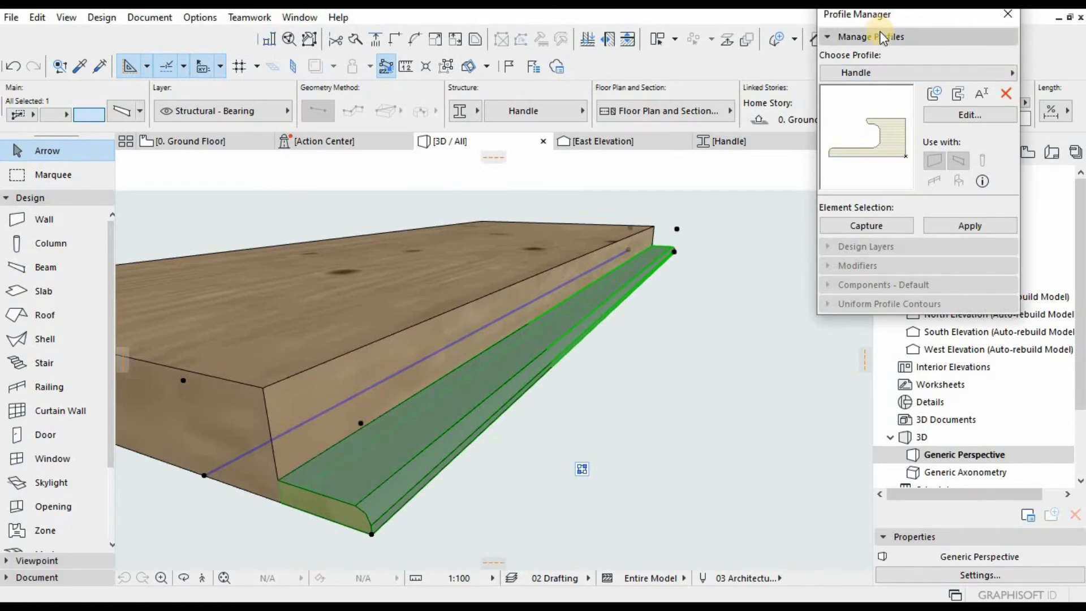
pyautogui.click(444, 300)
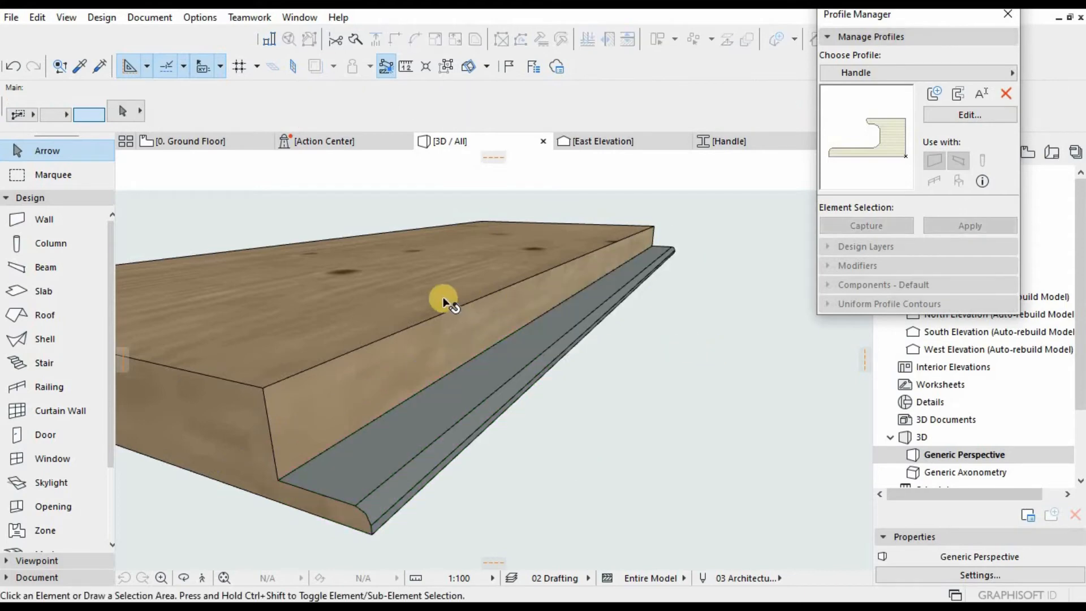
# Examine the slab and the Handle beam in 3D, checking how their surfaces meet at the joint.
pyautogui.click(444, 300)
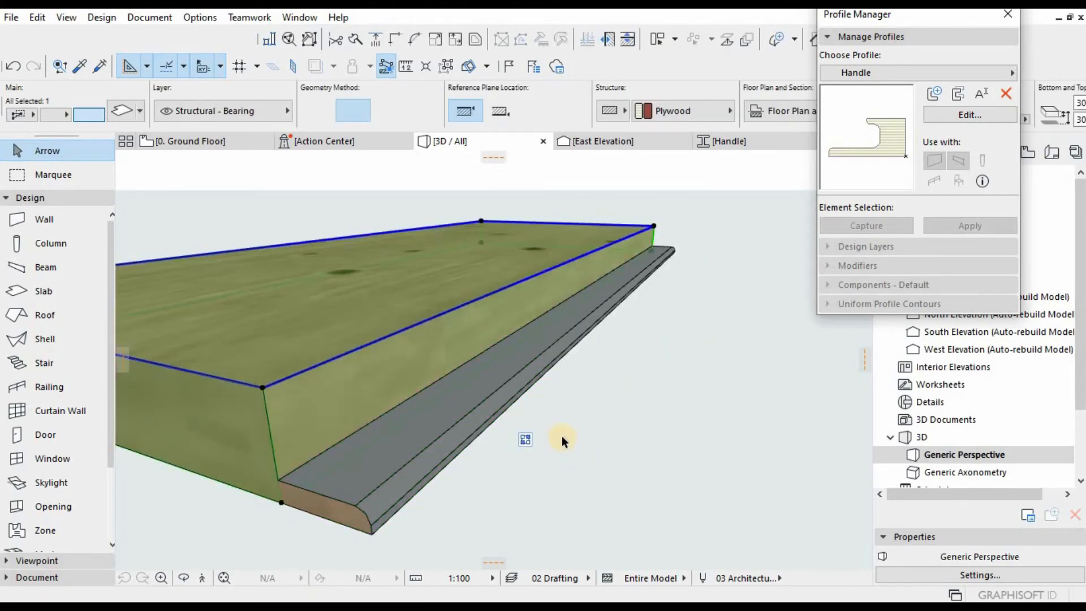
pyautogui.scroll(-6, 562, 435)
pyautogui.scroll(6, 543, 436)
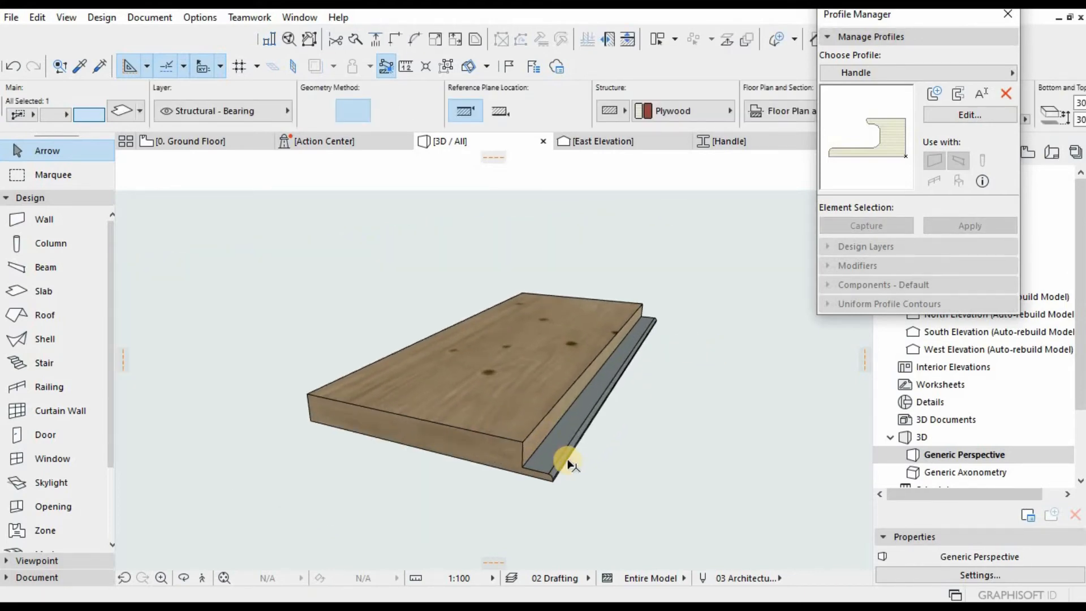
pyautogui.scroll(2, 567, 464)
pyautogui.scroll(-3, 422, 415)
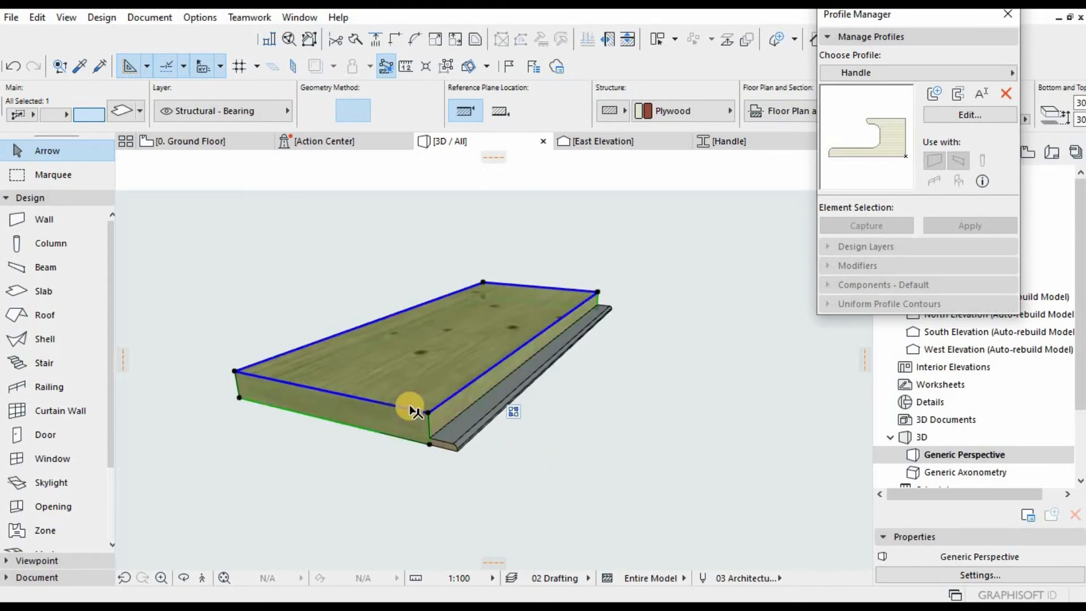
pyautogui.scroll(3, 411, 409)
pyautogui.scroll(1, 410, 406)
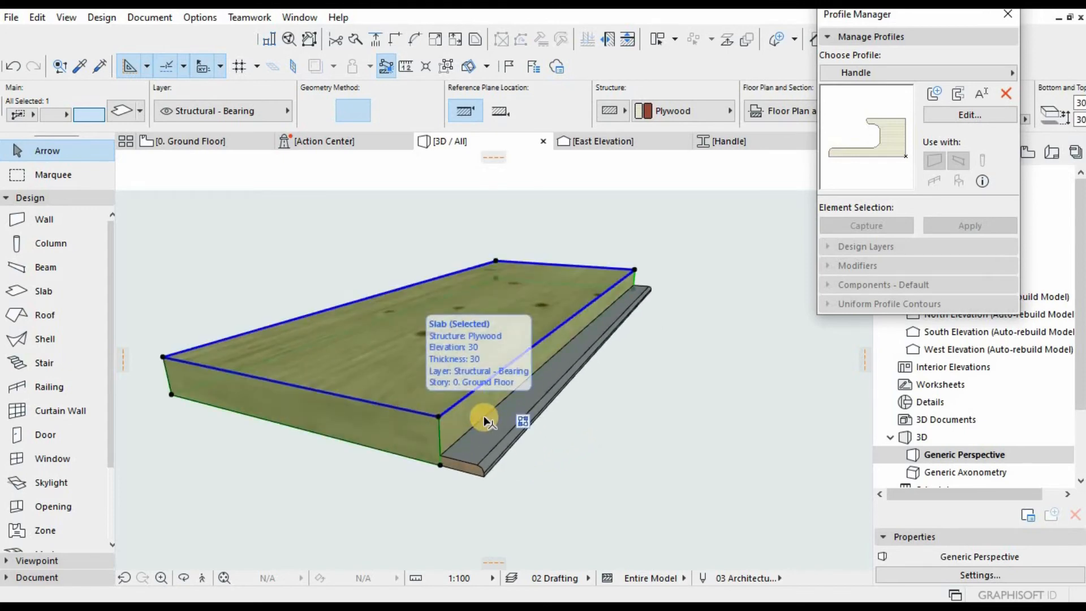
pyautogui.click(560, 405)
pyautogui.click(540, 401)
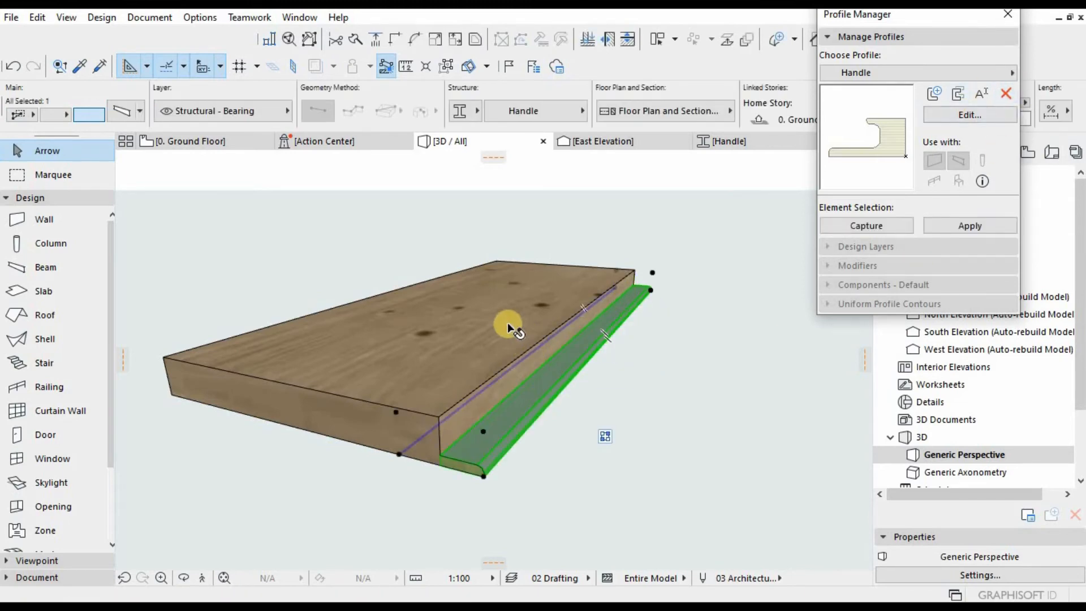
# Offset the slab's edge beside the beam inward to expose the profile, and offset it back out to the beam's upper lip corner.
pyautogui.click(529, 327)
pyautogui.click(553, 329)
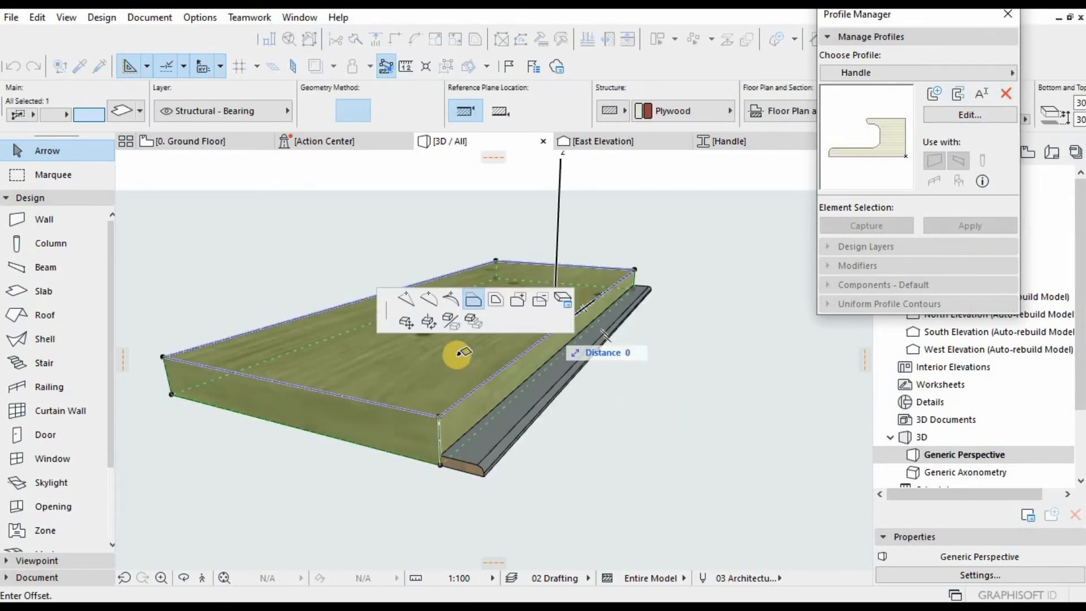
pyautogui.click(416, 456)
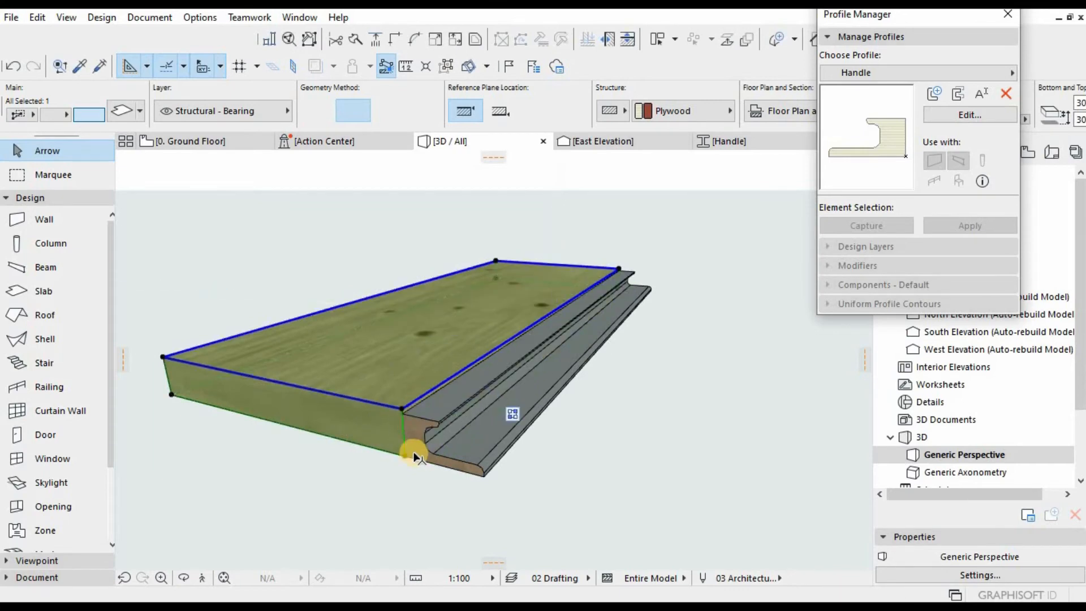
pyautogui.scroll(5, 420, 454)
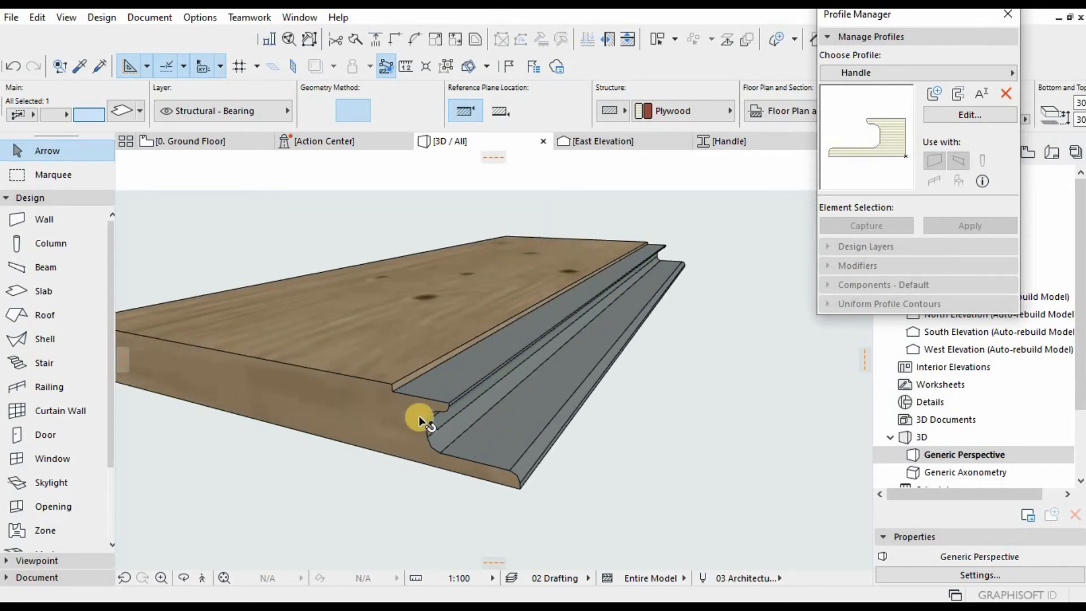
pyautogui.scroll(3, 495, 382)
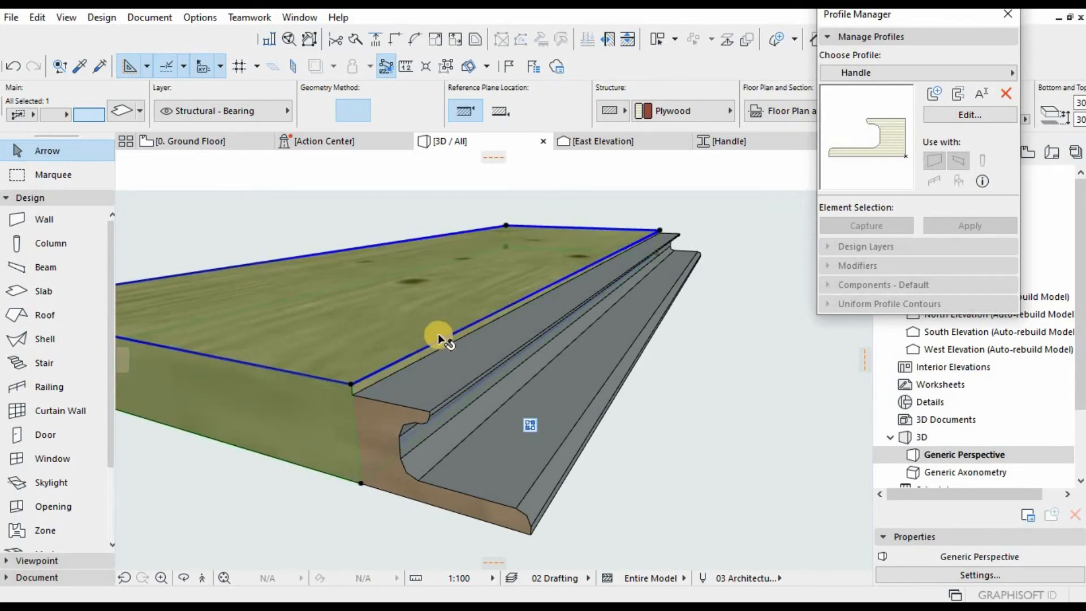
pyautogui.click(417, 418)
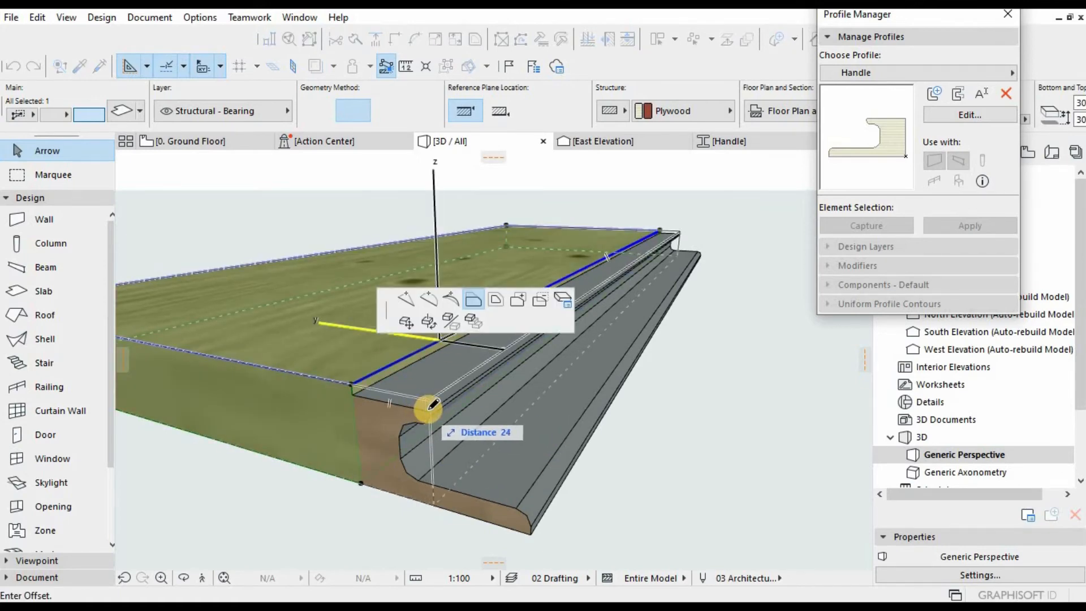
pyautogui.click(426, 441)
# Open the Handle profile for editing, check the Core fill's surface settings, and return to the 3D view.
pyautogui.click(502, 486)
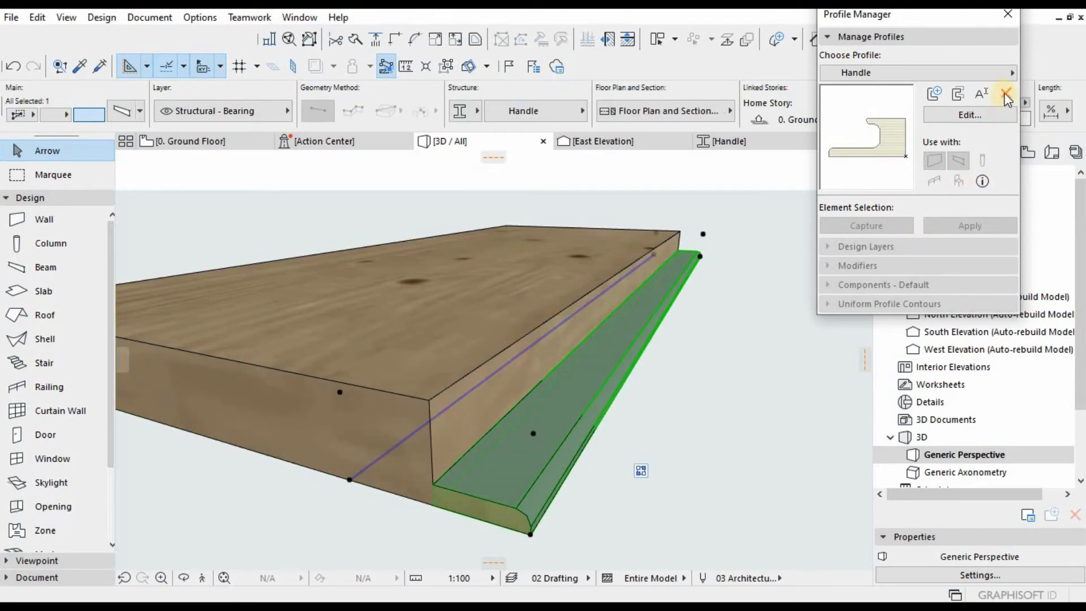
pyautogui.click(964, 116)
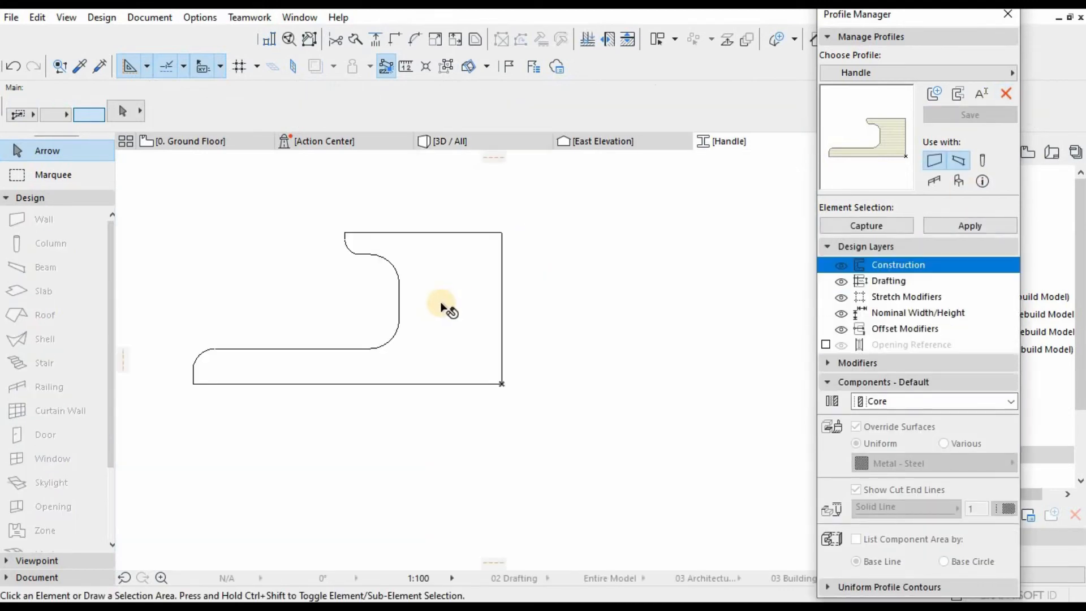
pyautogui.click(444, 305)
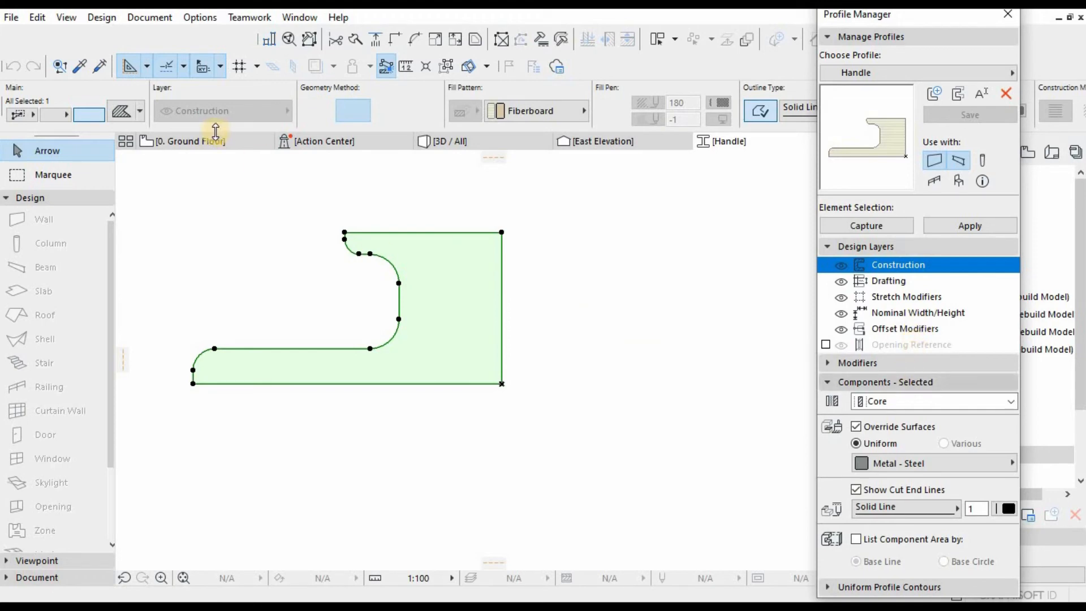
pyautogui.click(465, 206)
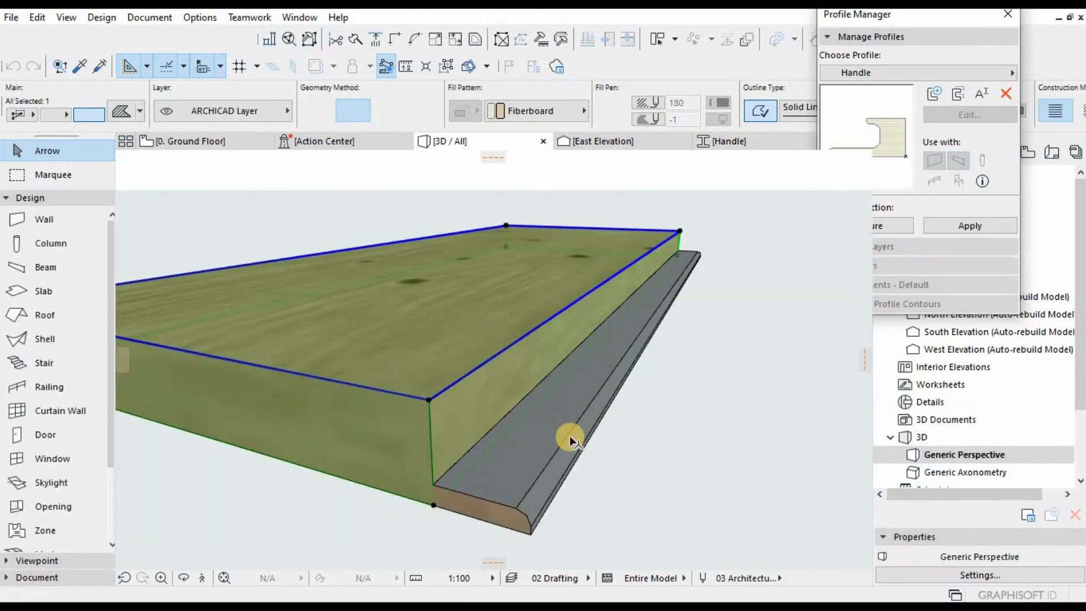
# Override the Handle beam's segment surfaces, including its end face, with Metal - Steel in the beam settings.
pyautogui.click(569, 436)
pyautogui.click(570, 435)
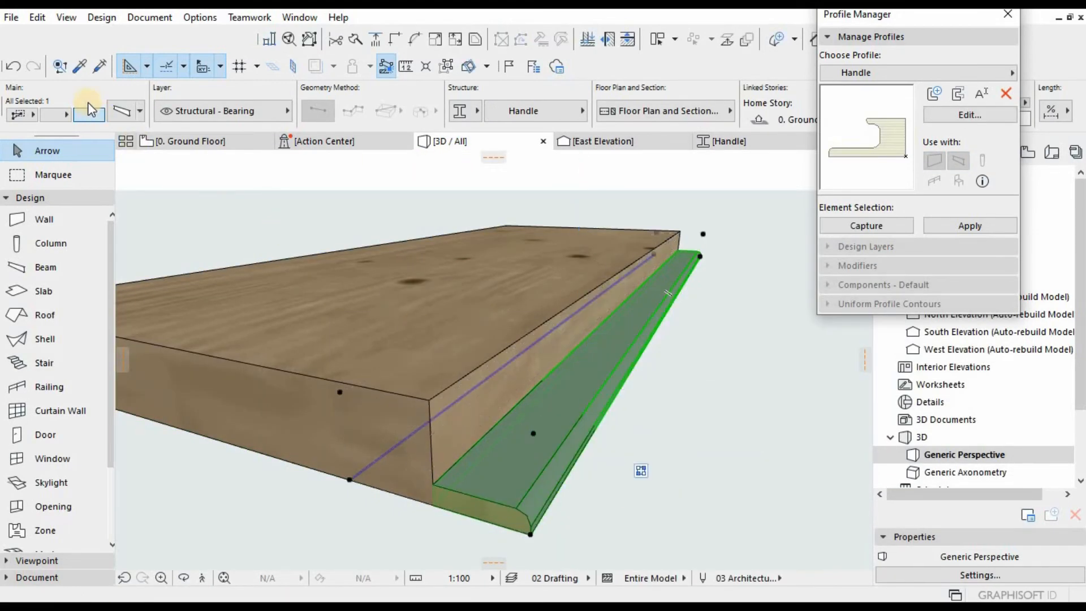
pyautogui.click(116, 109)
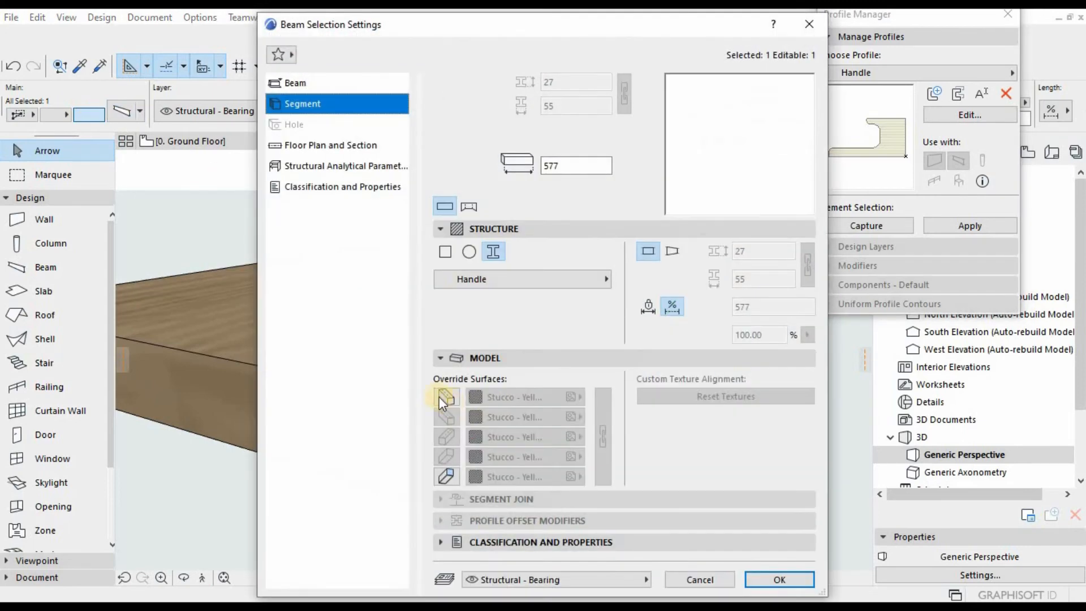
pyautogui.click(445, 476)
pyautogui.click(514, 396)
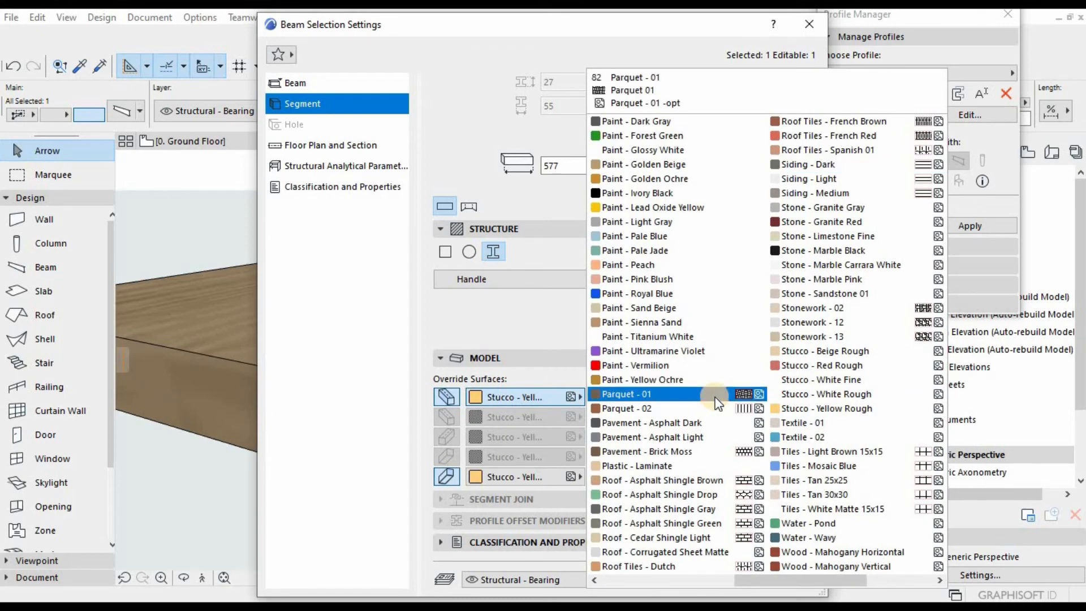
pyautogui.press('s')
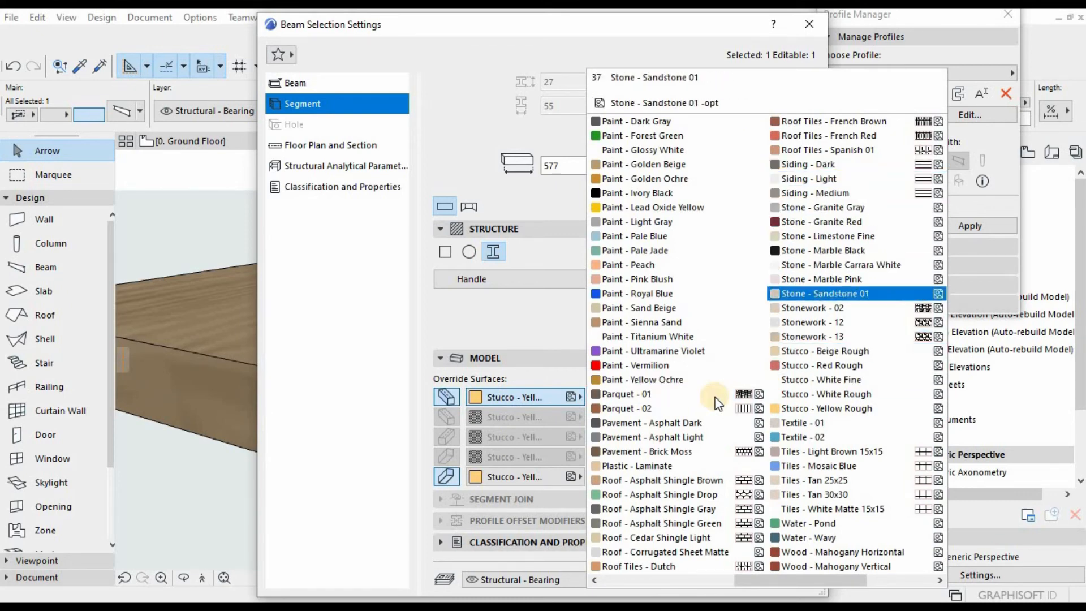
pyautogui.scroll(2, 728, 278)
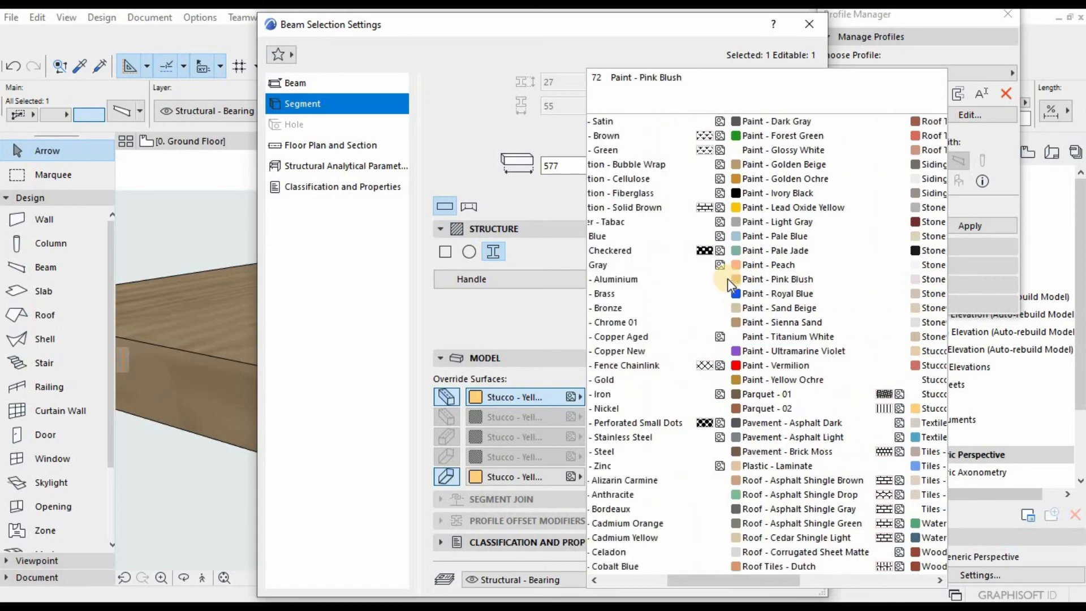
pyautogui.click(645, 451)
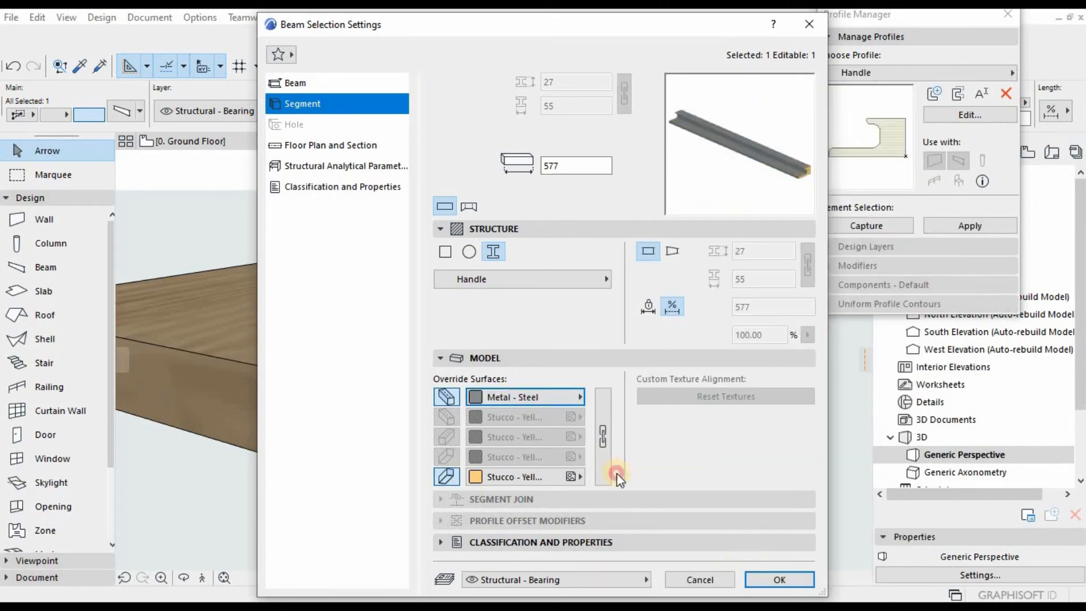
pyautogui.click(615, 473)
pyautogui.click(780, 580)
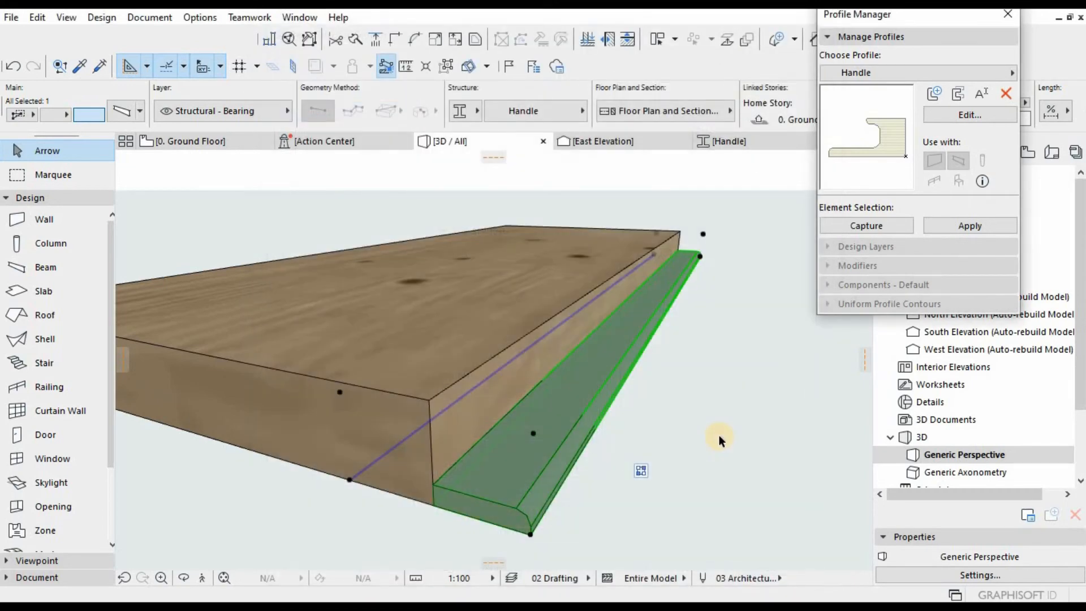
# Convert the wooden plywood slab to a morph.
pyautogui.click(620, 419)
pyautogui.click(592, 416)
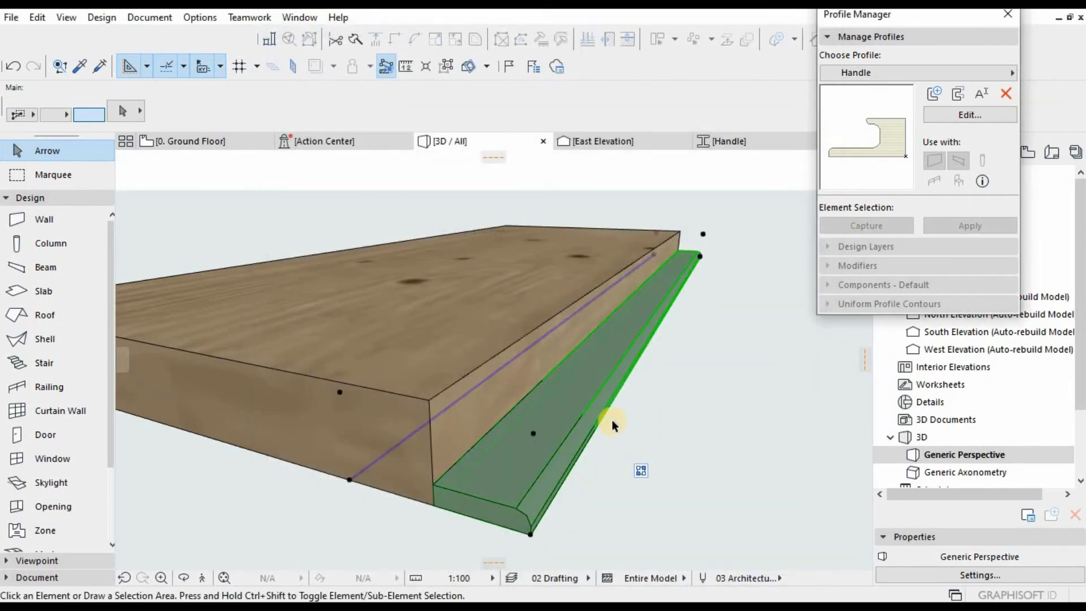
pyautogui.click(449, 340)
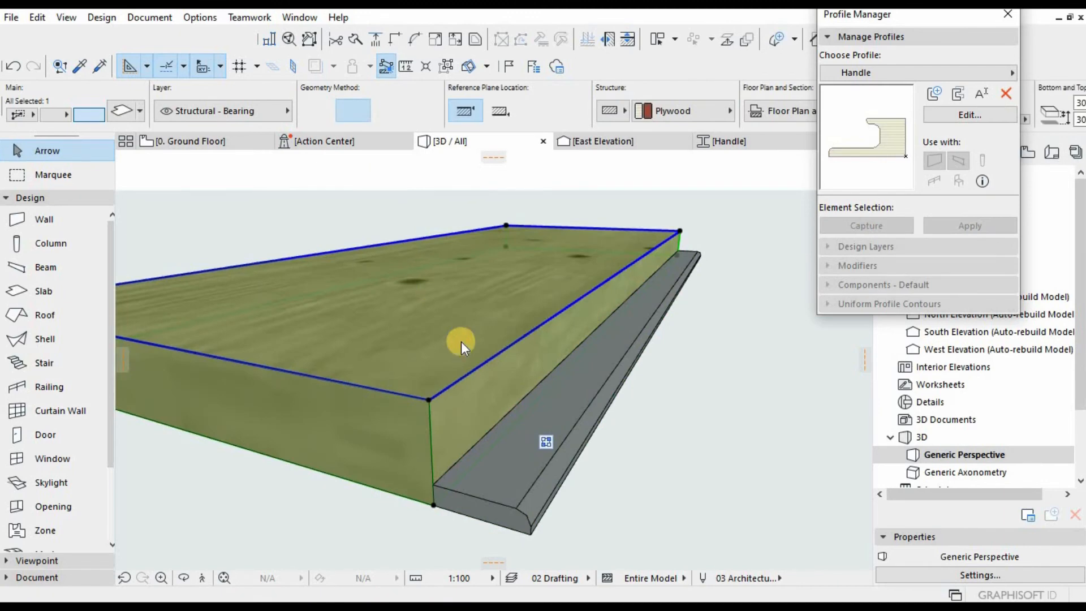
pyautogui.rightClick(460, 341)
pyautogui.click(459, 346)
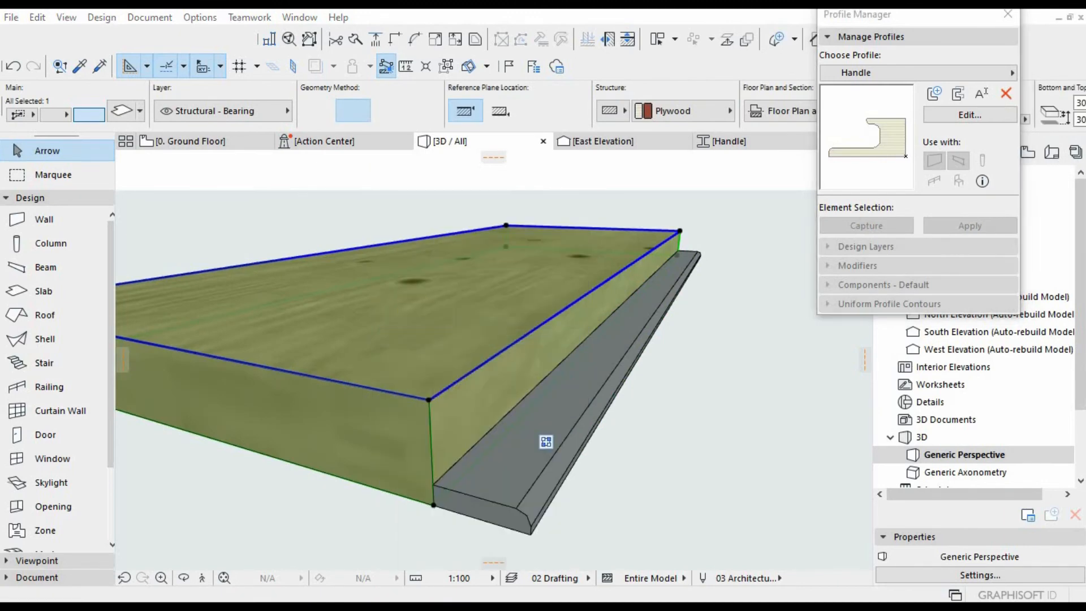
pyautogui.click(681, 466)
pyautogui.click(675, 318)
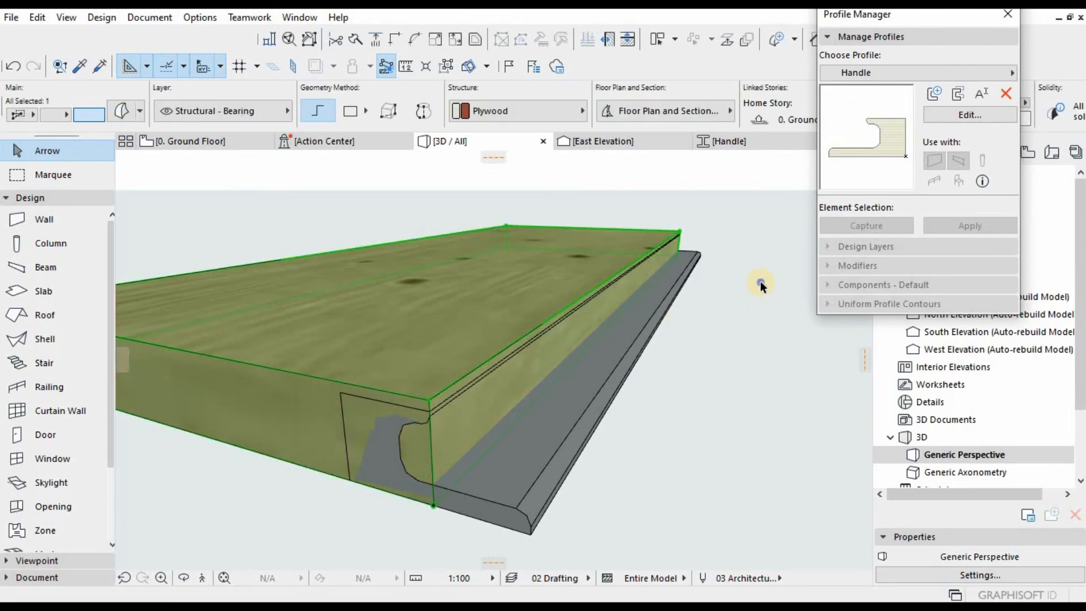
# Try a Solid Element Operations Subtraction with the wooden morph as target and the Handle beam as operator.
pyautogui.rightClick(803, 384)
pyautogui.moveTo(813, 401)
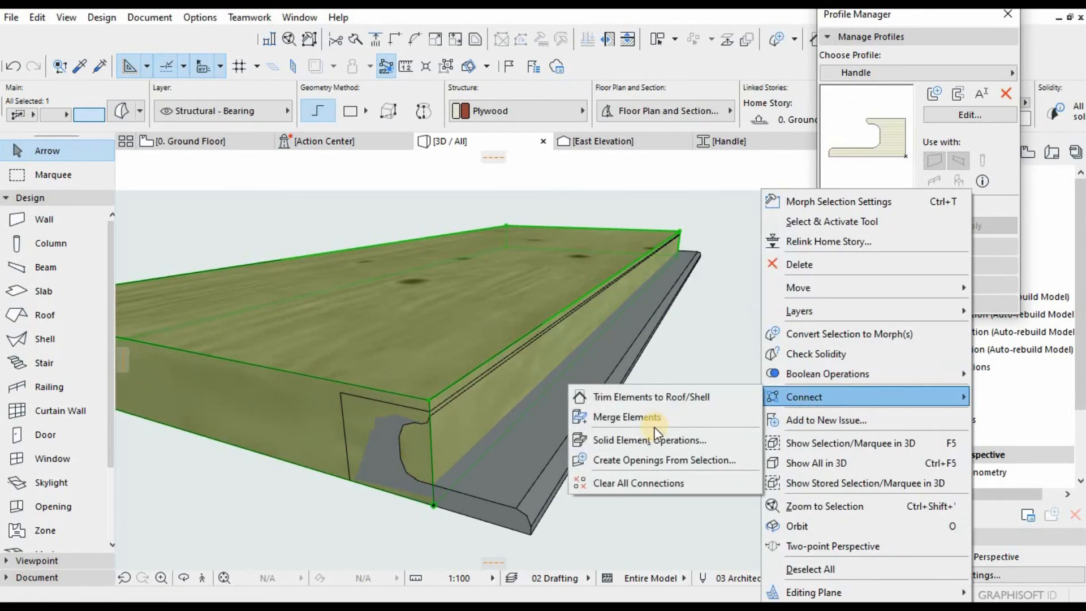
pyautogui.click(640, 440)
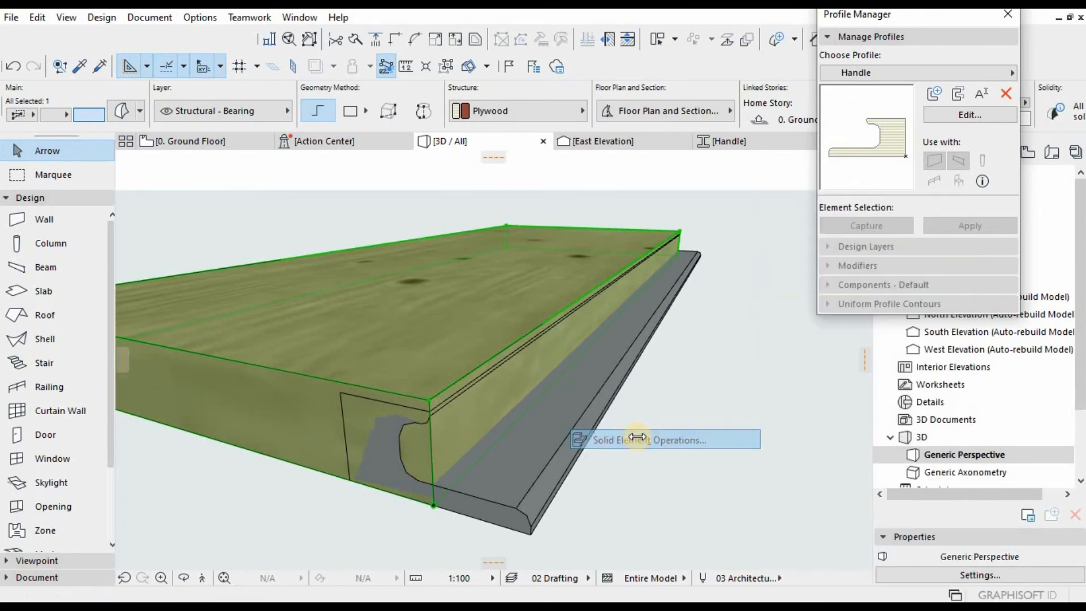
pyautogui.click(531, 436)
pyautogui.click(715, 145)
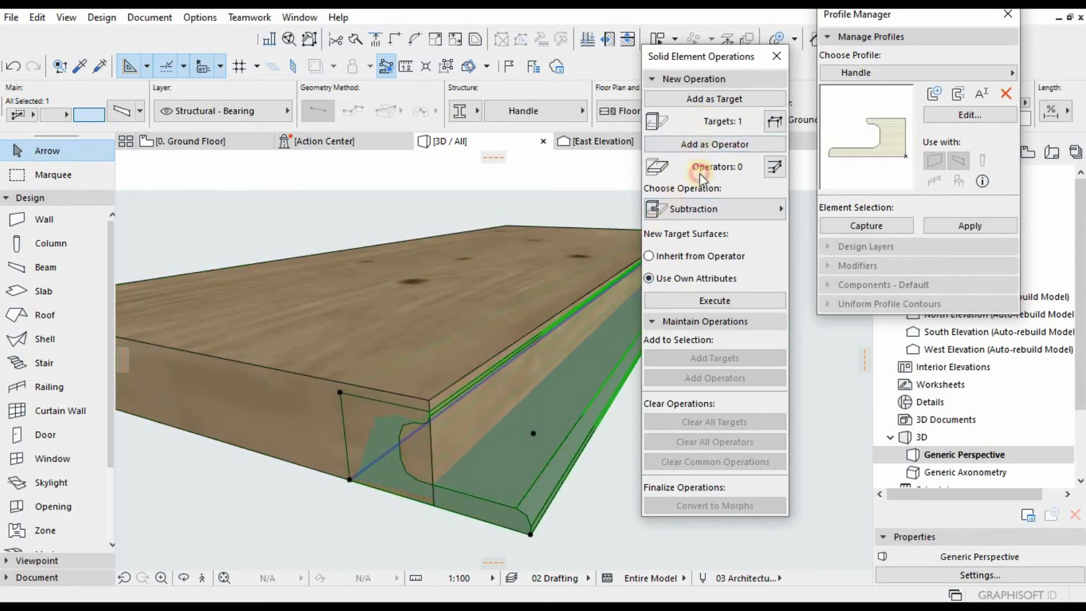
pyautogui.click(715, 300)
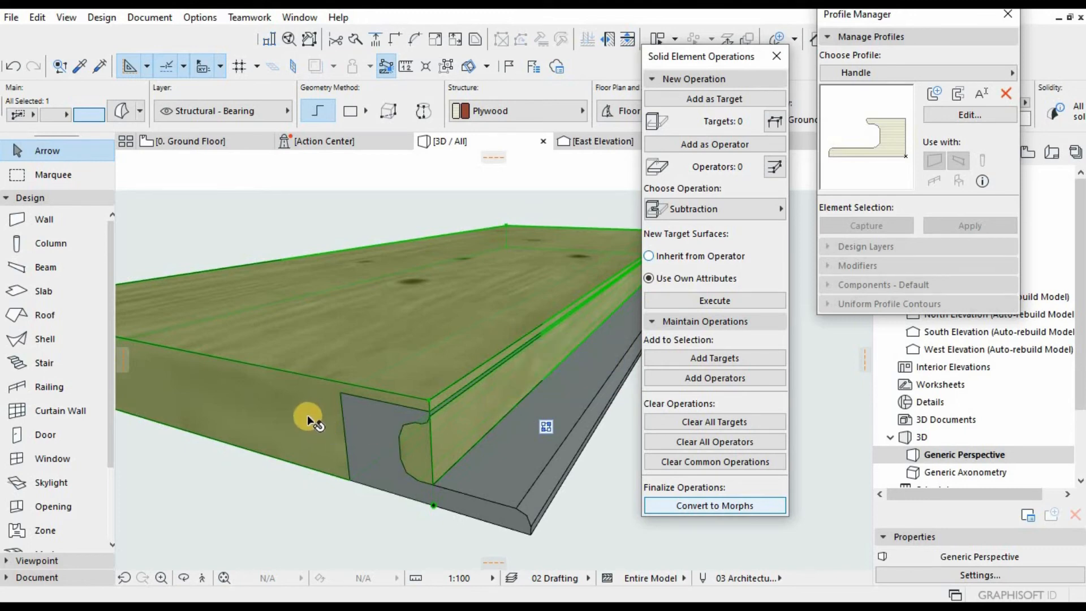
# Inspect the wooden morph around the finger pull recess and undo the solid subtraction.
pyautogui.scroll(-3, 307, 415)
pyautogui.scroll(5, 380, 439)
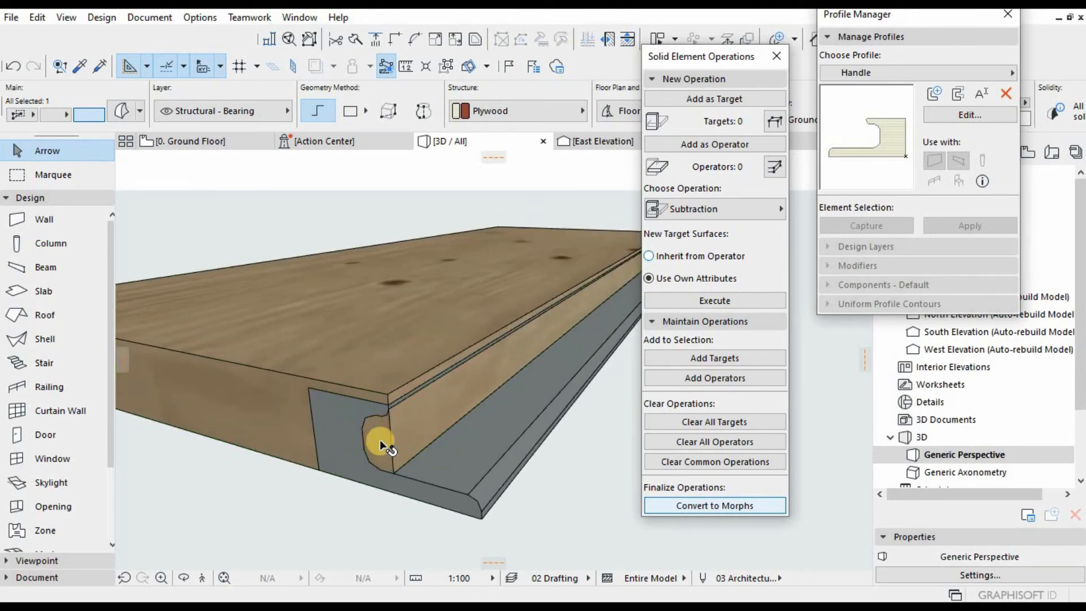
pyautogui.press('Escape')
pyautogui.click(363, 407)
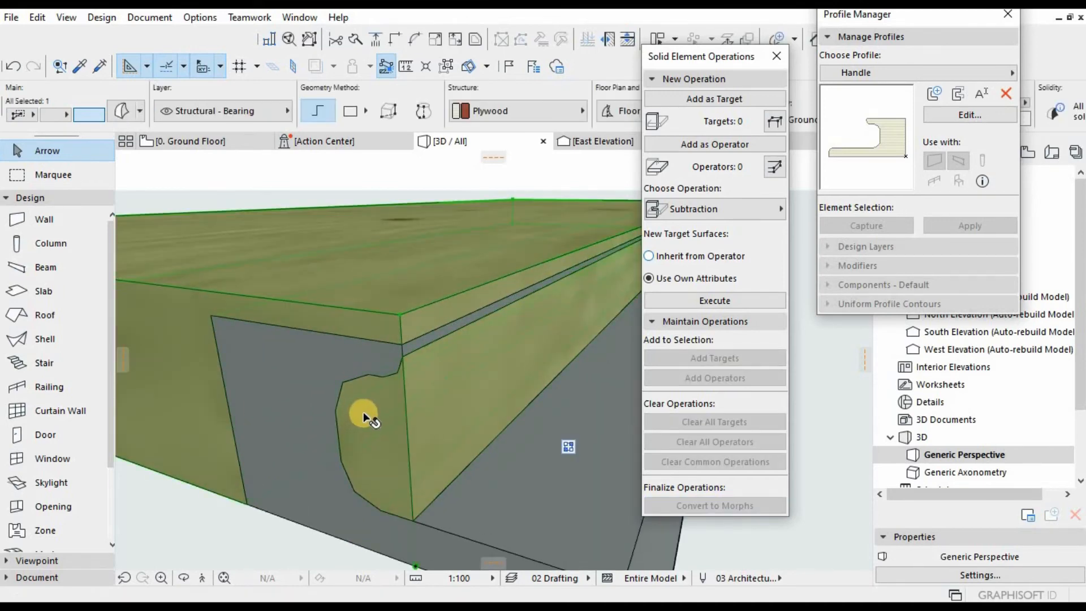
pyautogui.press('Escape')
pyautogui.hotkey('ctrl', 'z')
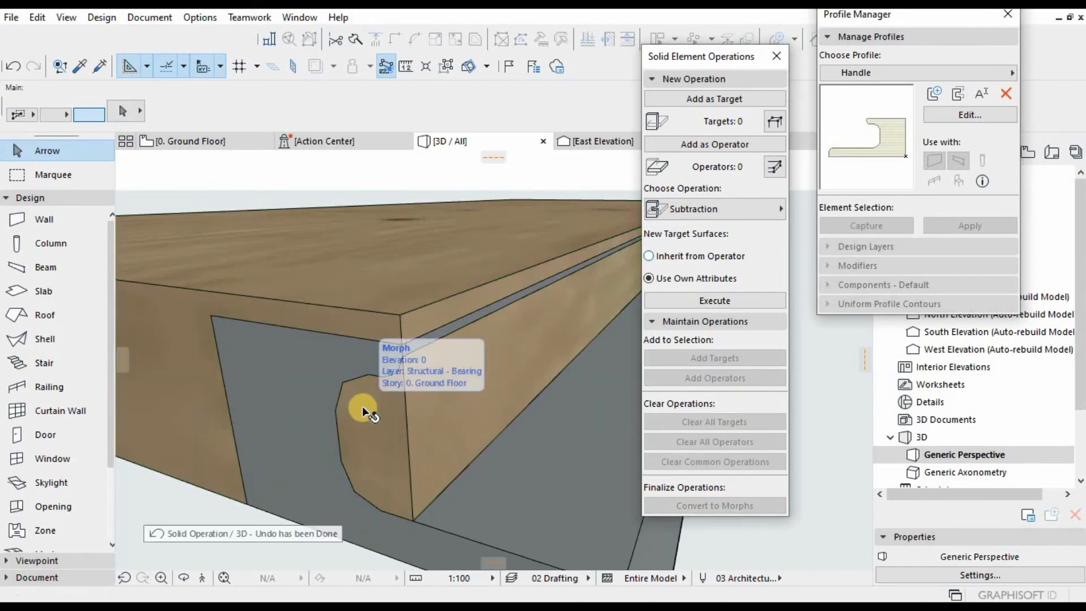
pyautogui.click(329, 404)
pyautogui.press('Escape')
pyautogui.scroll(-5, 296, 443)
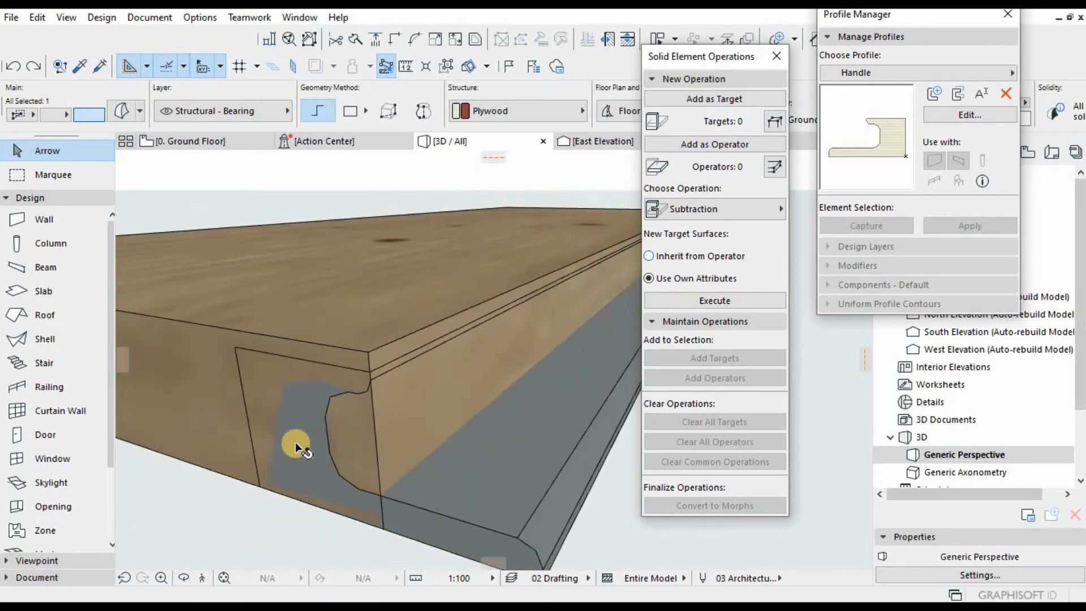
# Execute a Subtraction with downwards extrusion with the wooden morph as target and the Handle beam as operator, using own attributes.
pyautogui.click(293, 444)
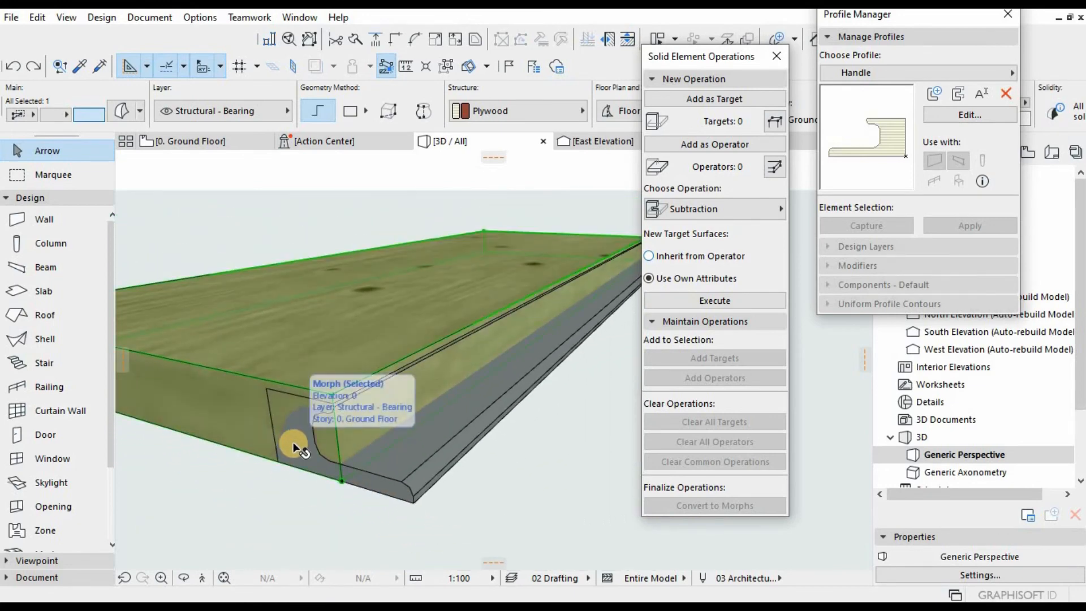
pyautogui.scroll(2, 313, 437)
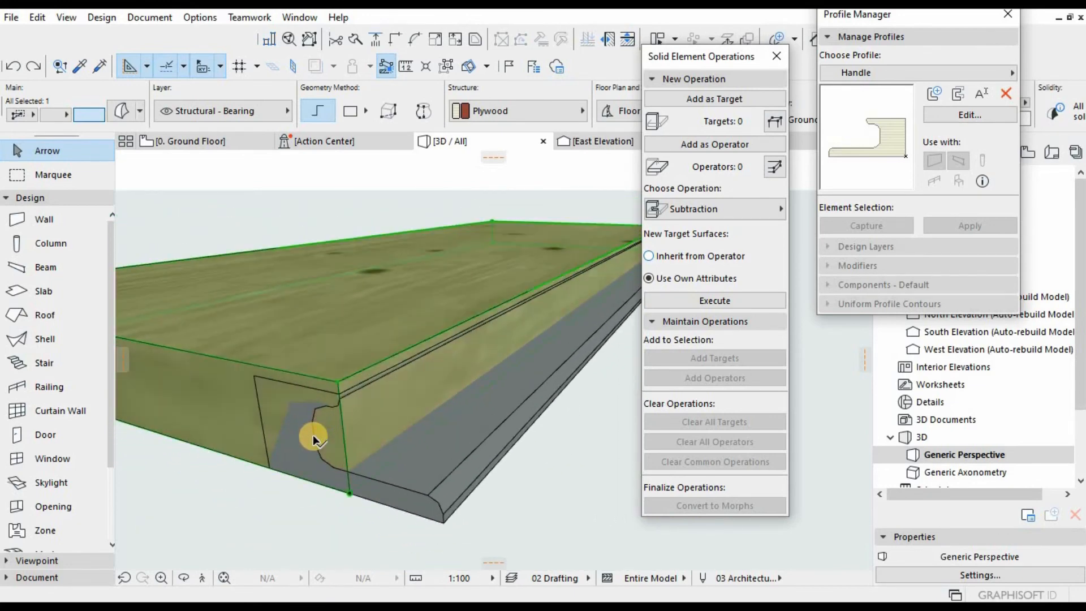
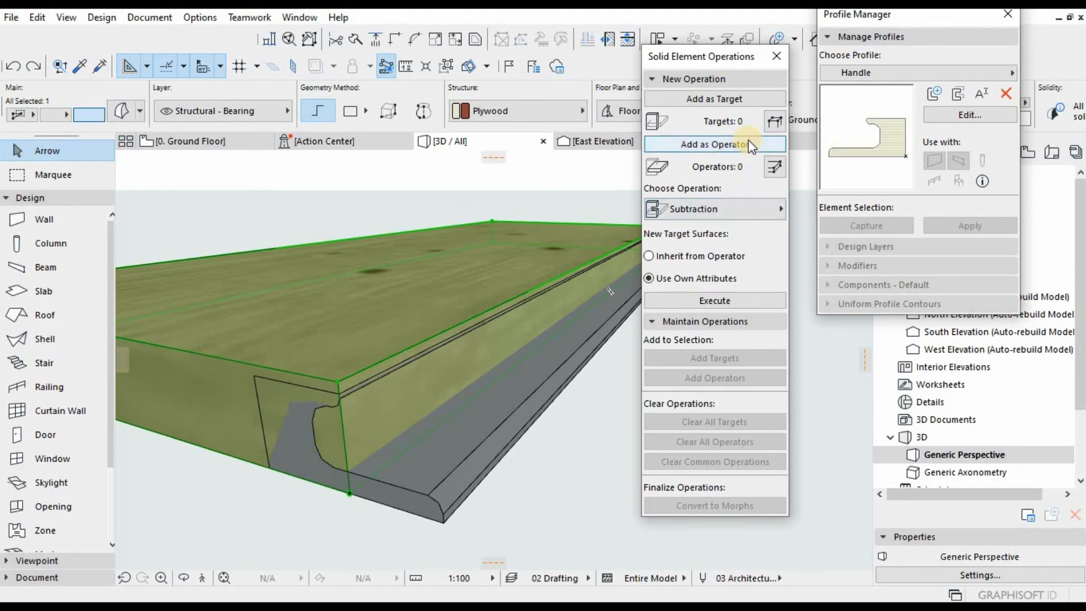
pyautogui.click(710, 144)
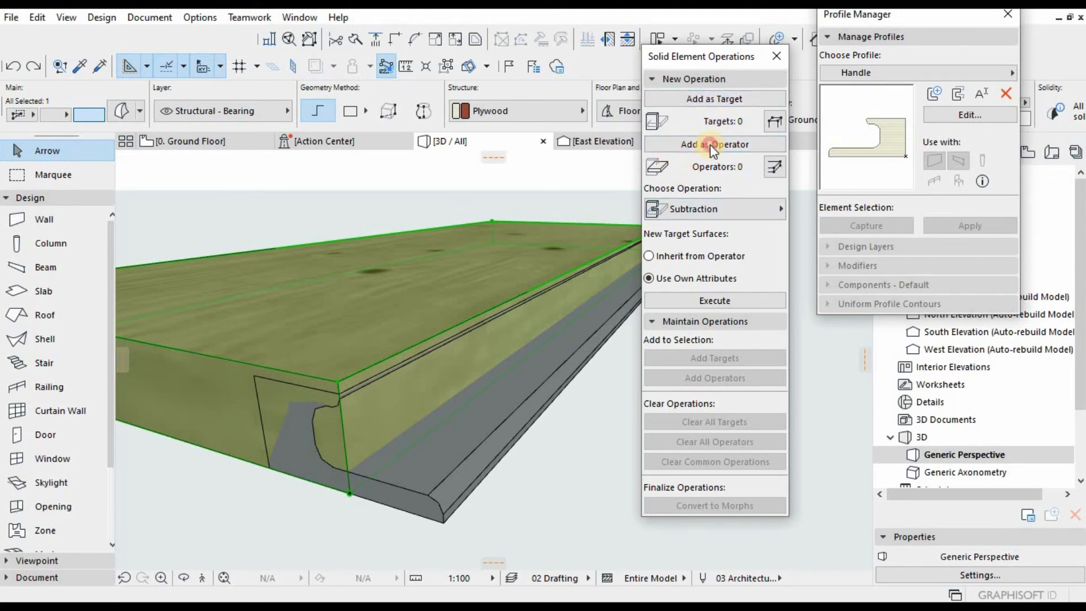
pyautogui.click(731, 99)
pyautogui.click(645, 242)
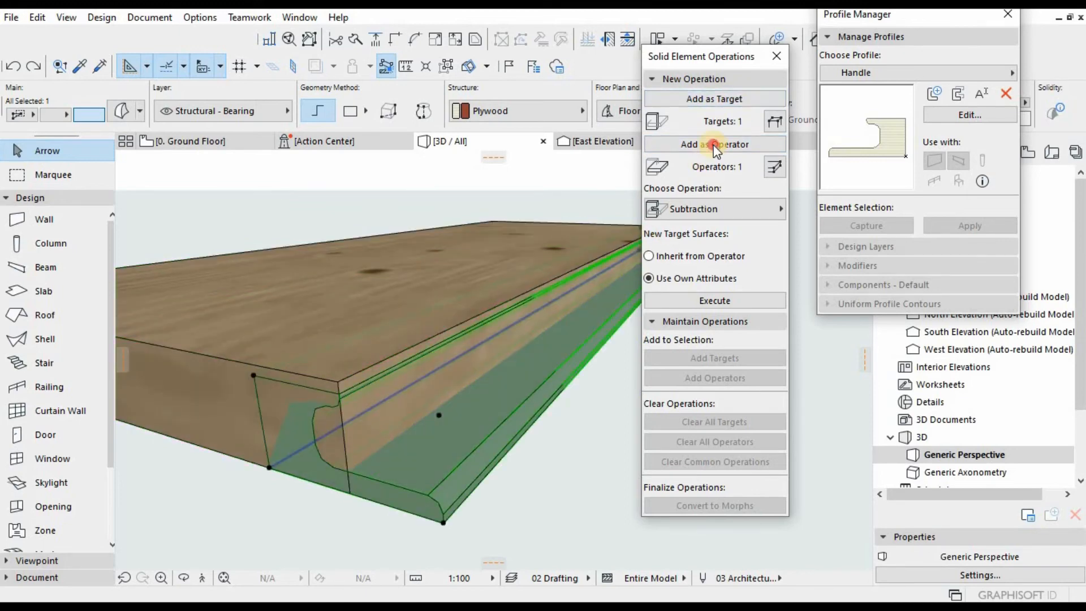
pyautogui.click(724, 209)
pyautogui.click(876, 244)
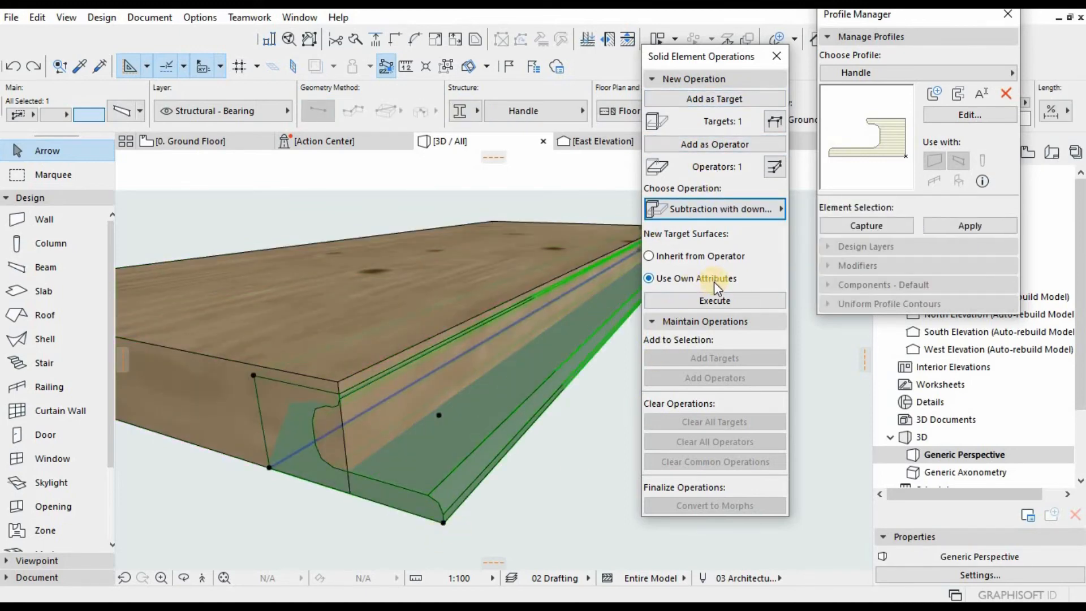
pyautogui.click(700, 302)
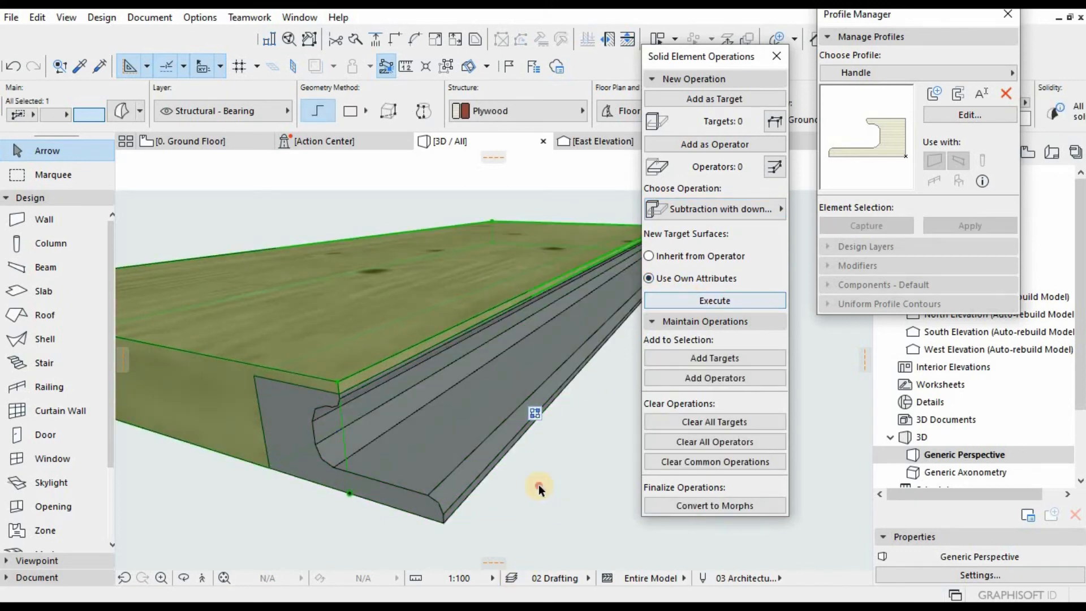
# Examine the drawer front in 3D from the side and from above, checking the finger pull cut along its length.
pyautogui.click(514, 476)
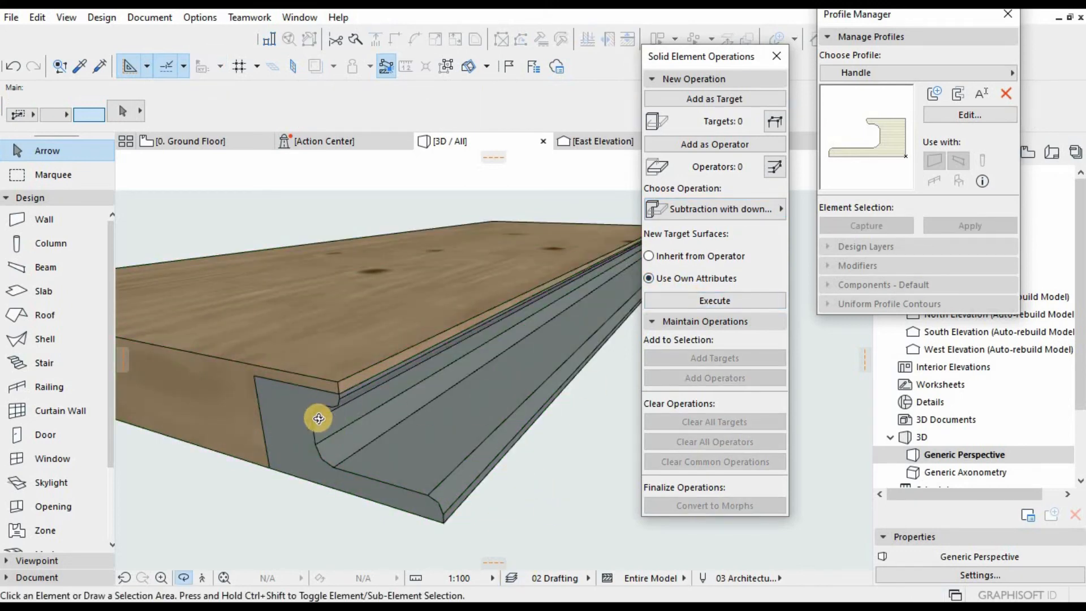
pyautogui.scroll(-5, 315, 417)
pyautogui.moveTo(423, 418); pyautogui.dragTo(396, 352)
pyautogui.scroll(4, 427, 412)
pyautogui.scroll(-1, 409, 390)
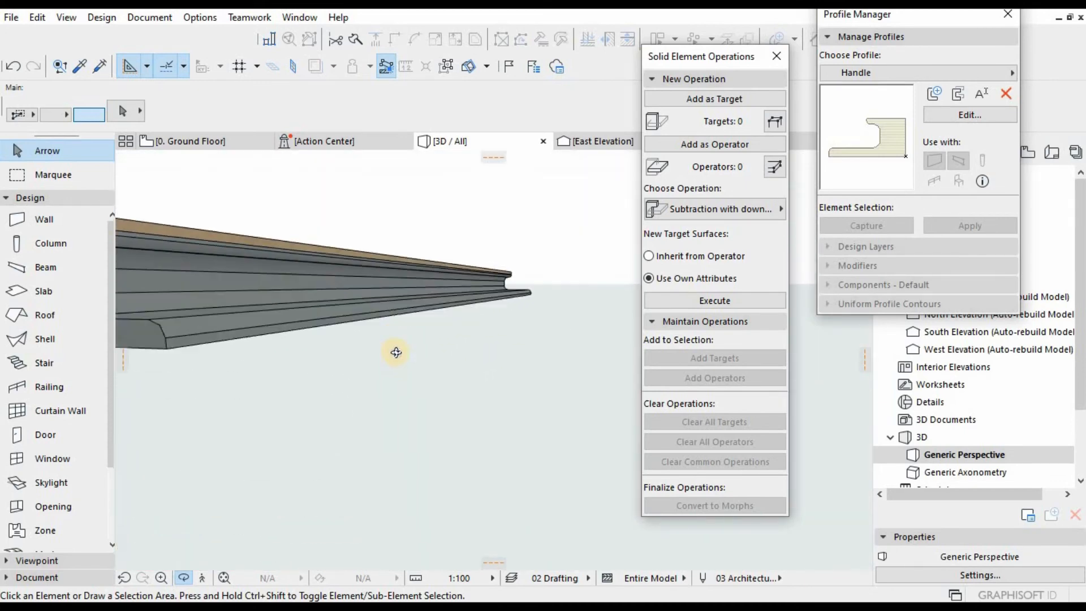
pyautogui.moveTo(491, 387); pyautogui.dragTo(473, 402)
pyautogui.moveTo(513, 471); pyautogui.dragTo(568, 473)
pyautogui.scroll(5, 567, 473)
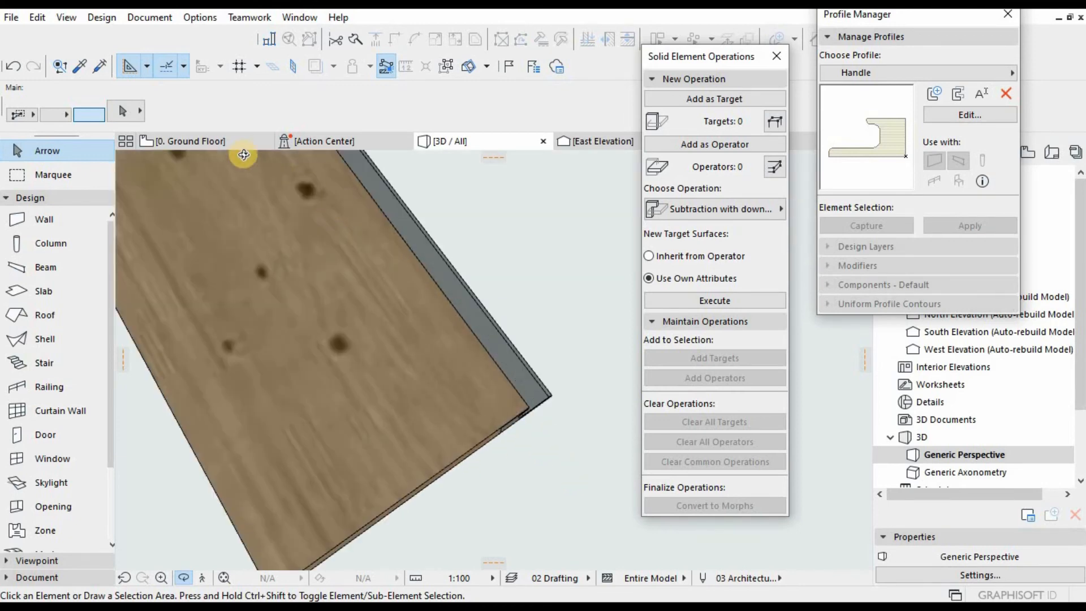
# Copy the panel morph and Handle beam from the ground floor plan and switch to the Modern Kitchen Cabinets-DS01 project.
pyautogui.click(206, 141)
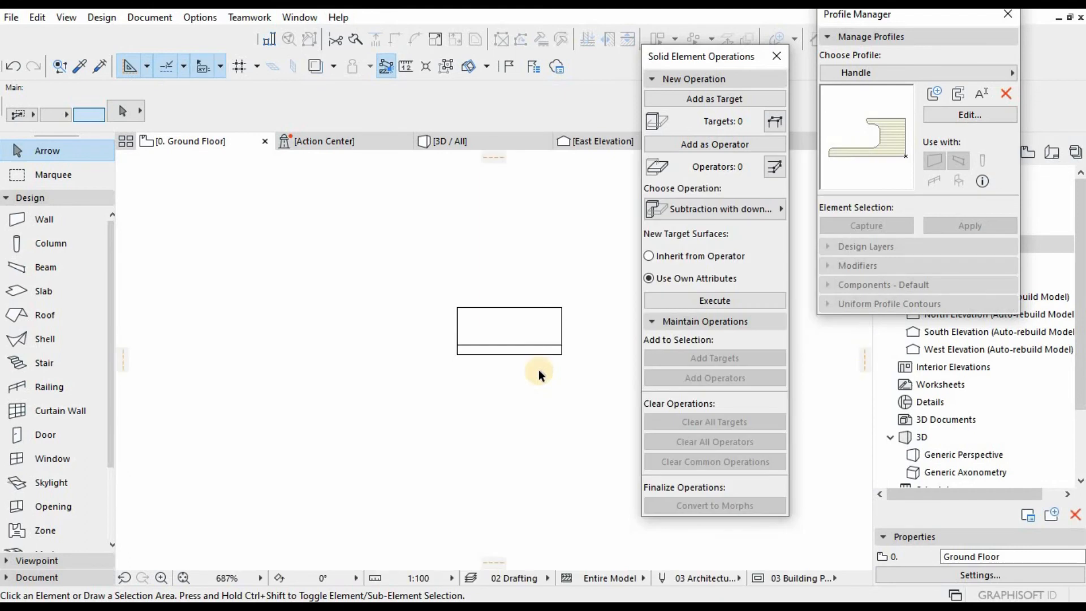
pyautogui.moveTo(379, 441); pyautogui.dragTo(361, 450)
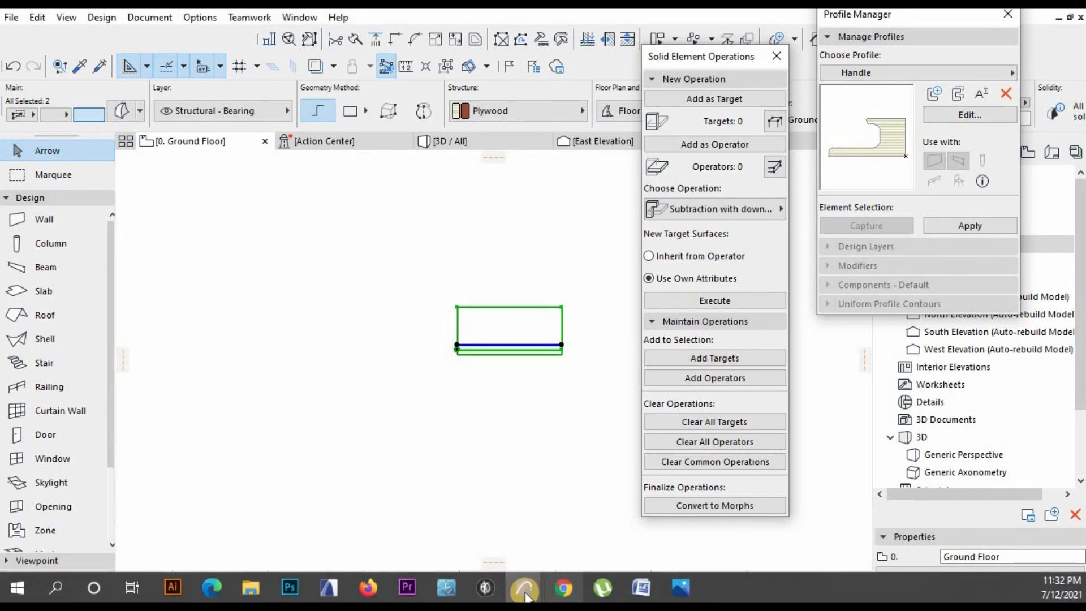
pyautogui.click(524, 589)
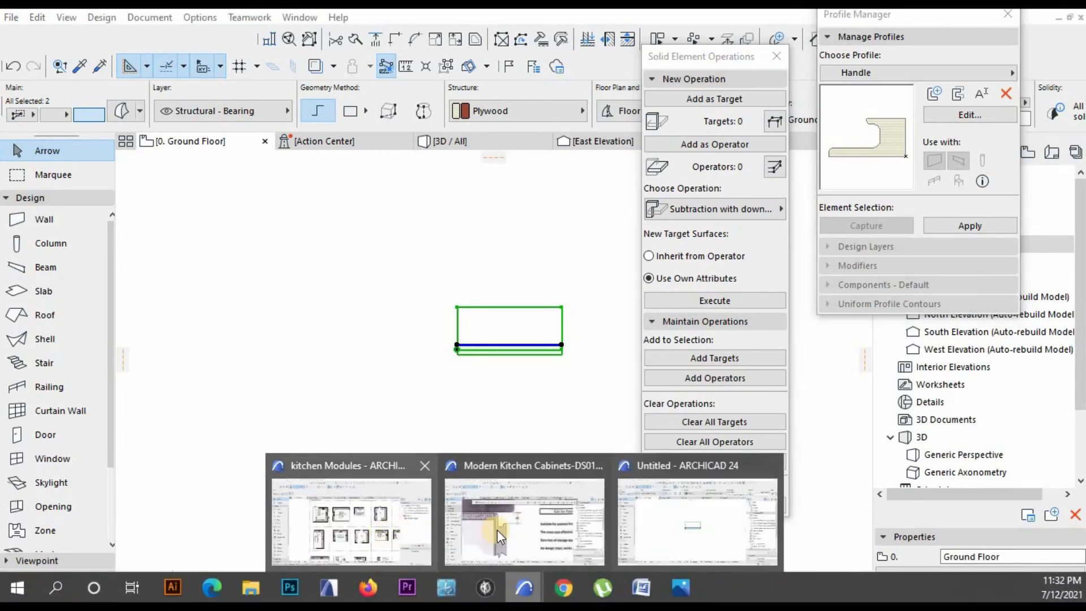
pyautogui.moveTo(517, 535)
pyautogui.click(498, 485)
pyautogui.scroll(-10, 376, 315)
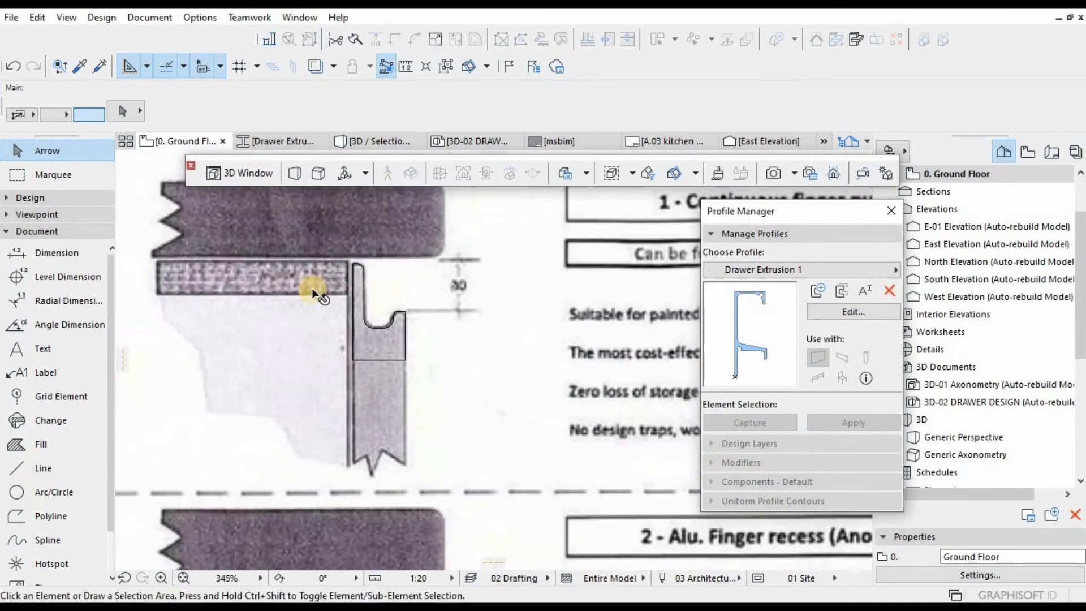
pyautogui.scroll(2, 457, 338)
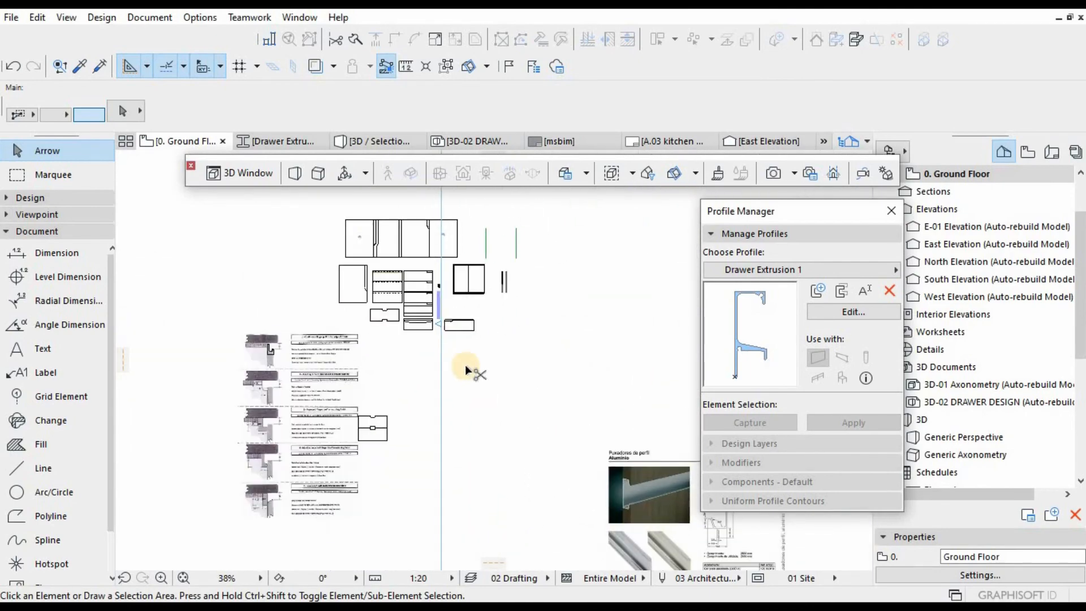
# Paste the copied morph and beam into the empty plan area beside the existing cabinet door panels.
pyautogui.hotkey('ctrl', 'd')
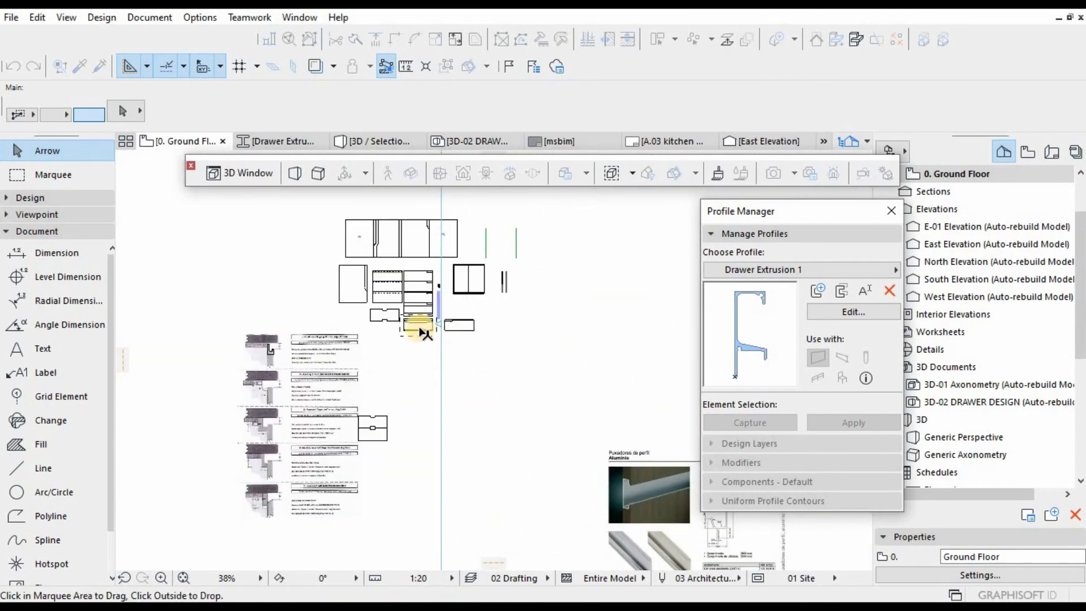
pyautogui.click(424, 320)
pyautogui.click(496, 356)
pyautogui.scroll(6, 498, 353)
pyautogui.click(535, 343)
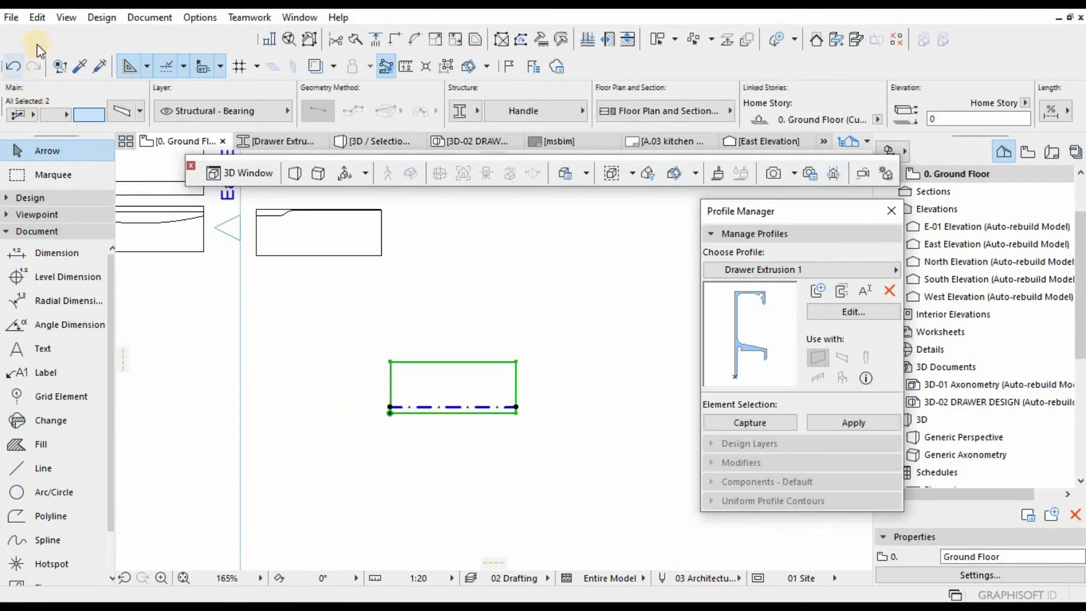
# Save the selected drawer front as a custom cabinet door named Cabinet Door 6 in the Embedded Library.
pyautogui.click(12, 18)
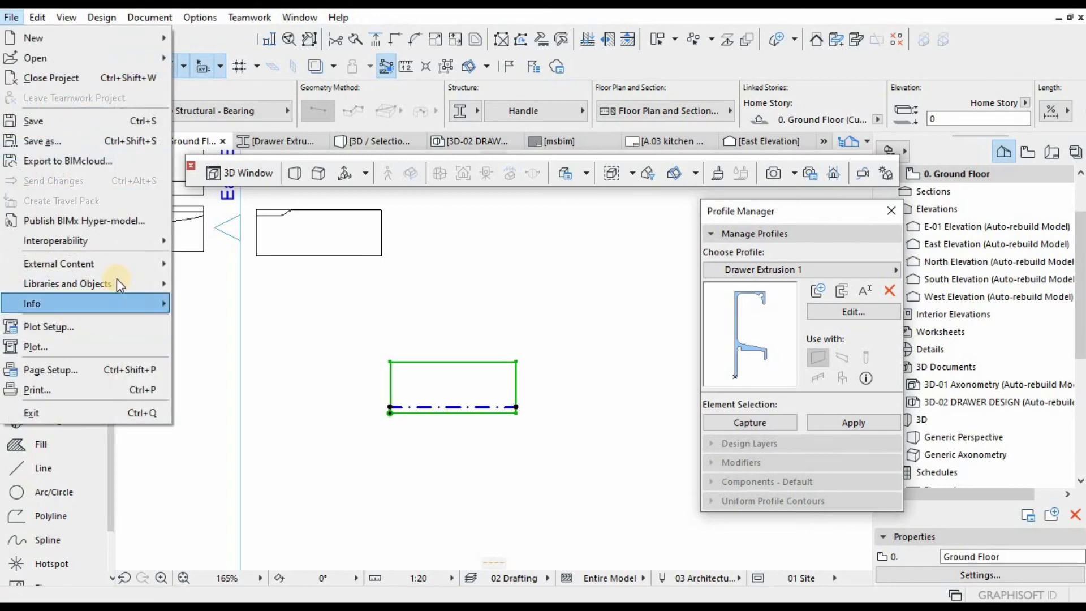
pyautogui.moveTo(138, 287)
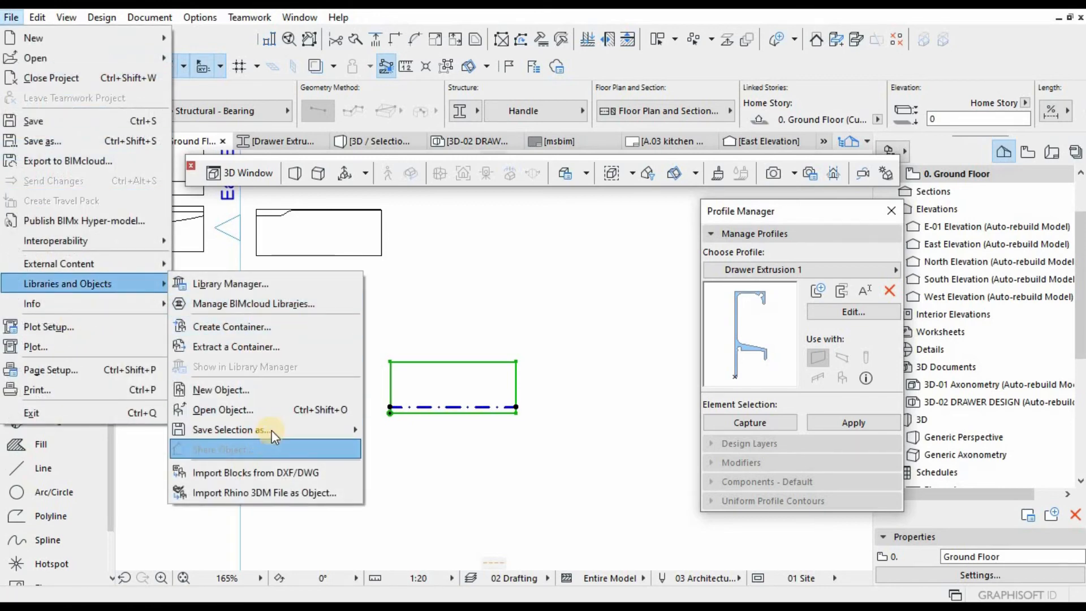
pyautogui.moveTo(276, 429)
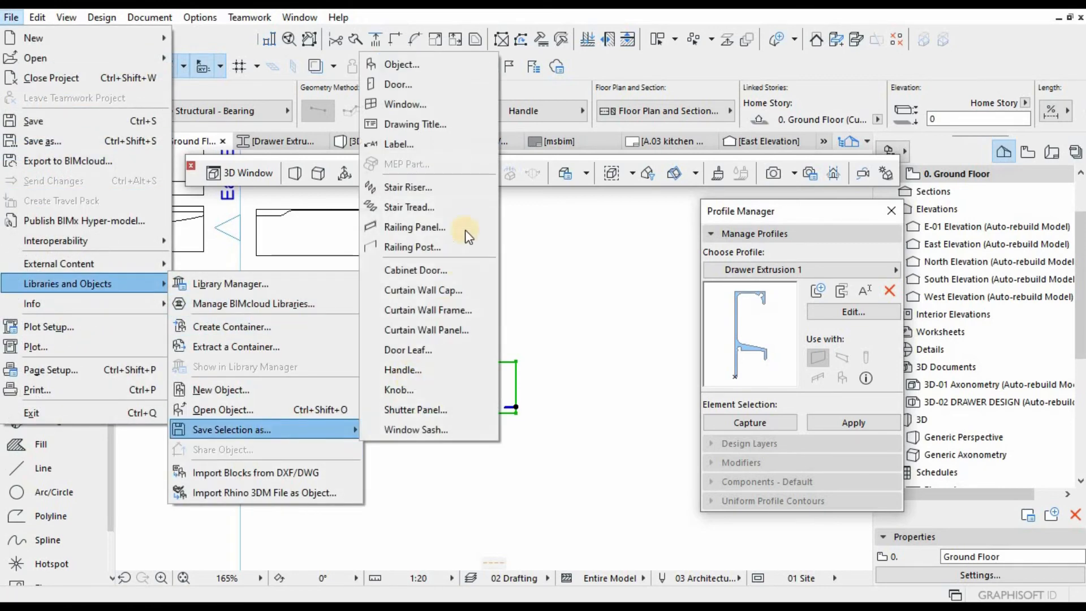
pyautogui.click(450, 274)
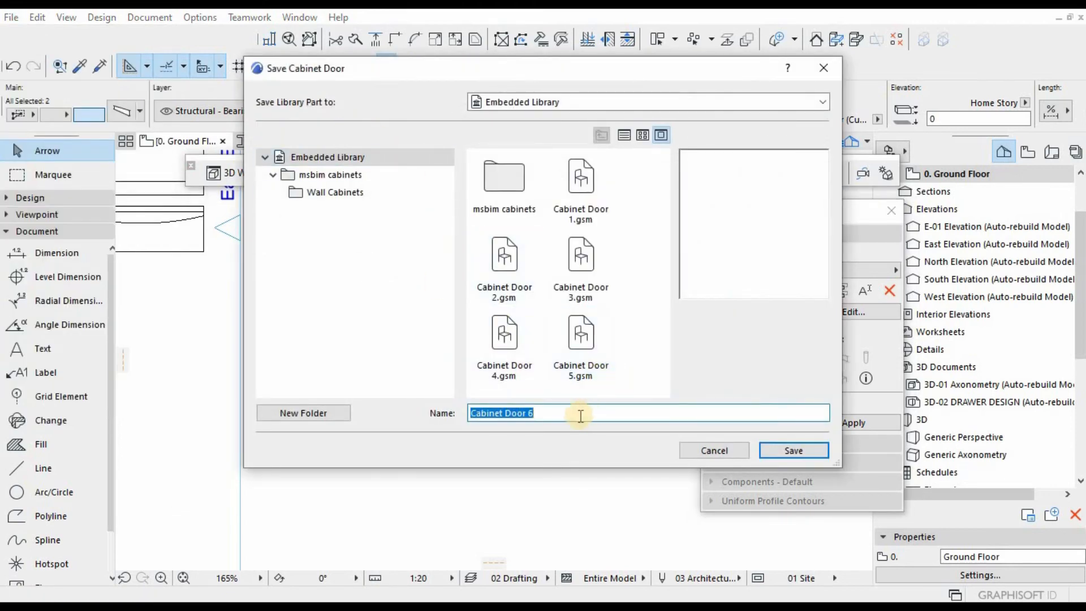
pyautogui.click(781, 453)
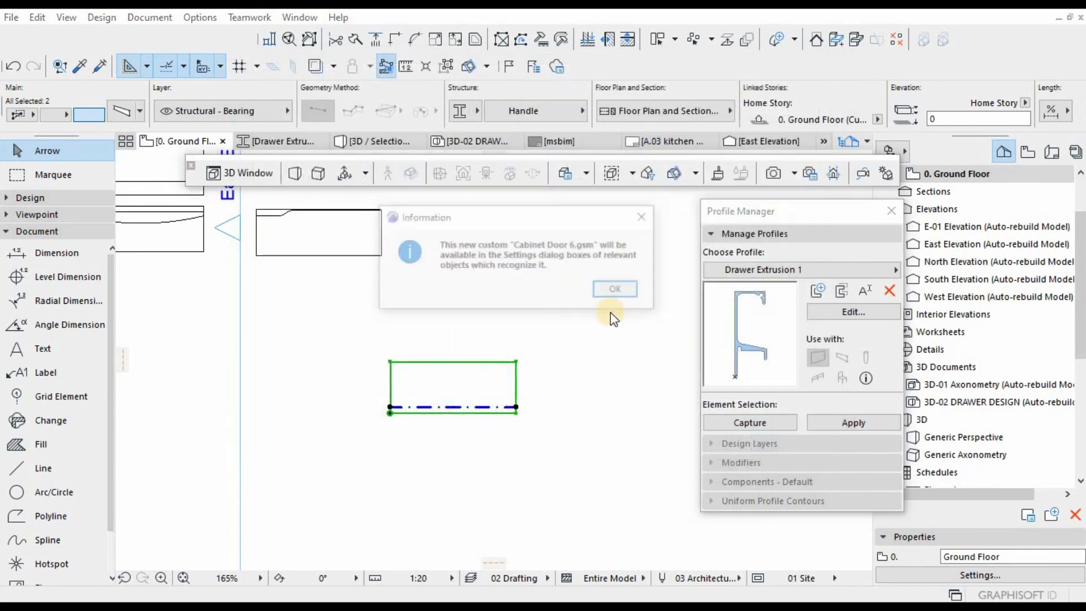
pyautogui.click(600, 292)
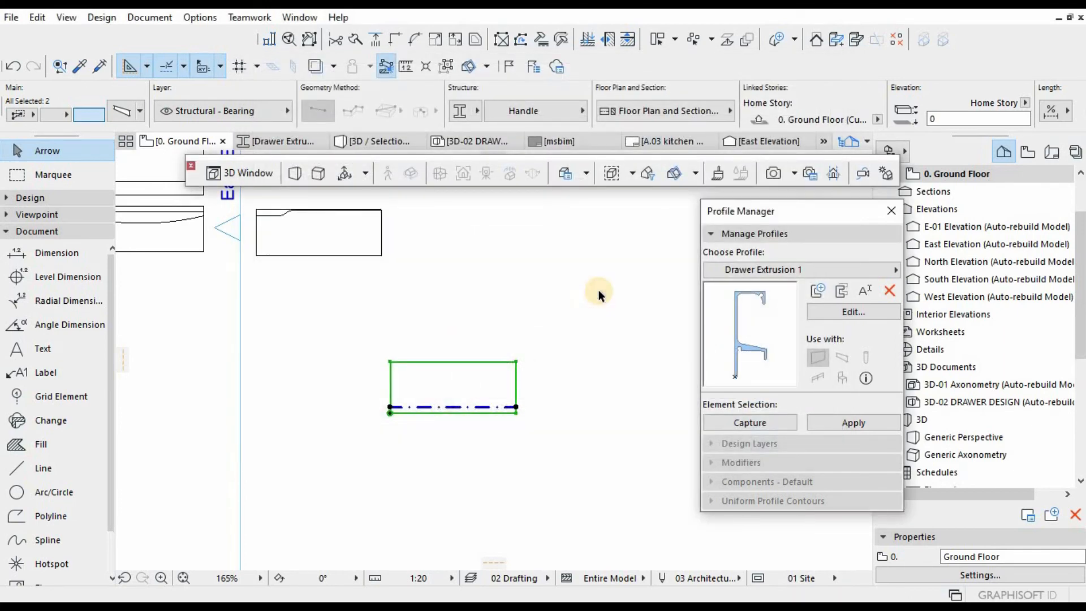
# Select the Cabinet Base MultiDrawer 24 object in the plan and show it alone in 3D, turned towards its drawer fronts.
pyautogui.scroll(-6, 583, 391)
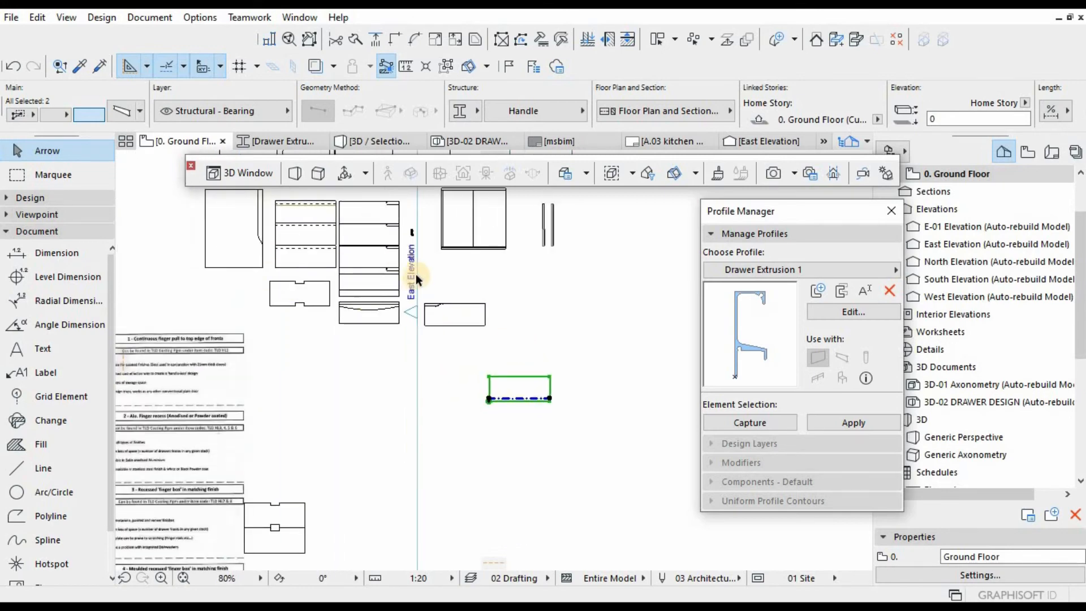
pyautogui.moveTo(416, 274); pyautogui.dragTo(341, 224, button='middle')
pyautogui.scroll(-1, 433, 300)
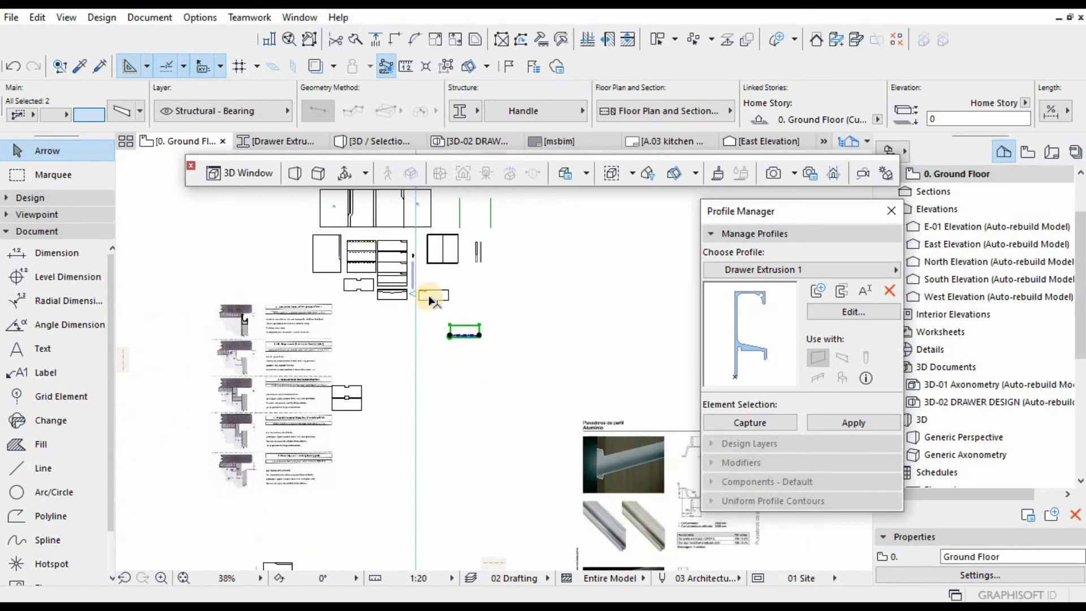
pyautogui.click(432, 251)
pyautogui.scroll(6, 440, 225)
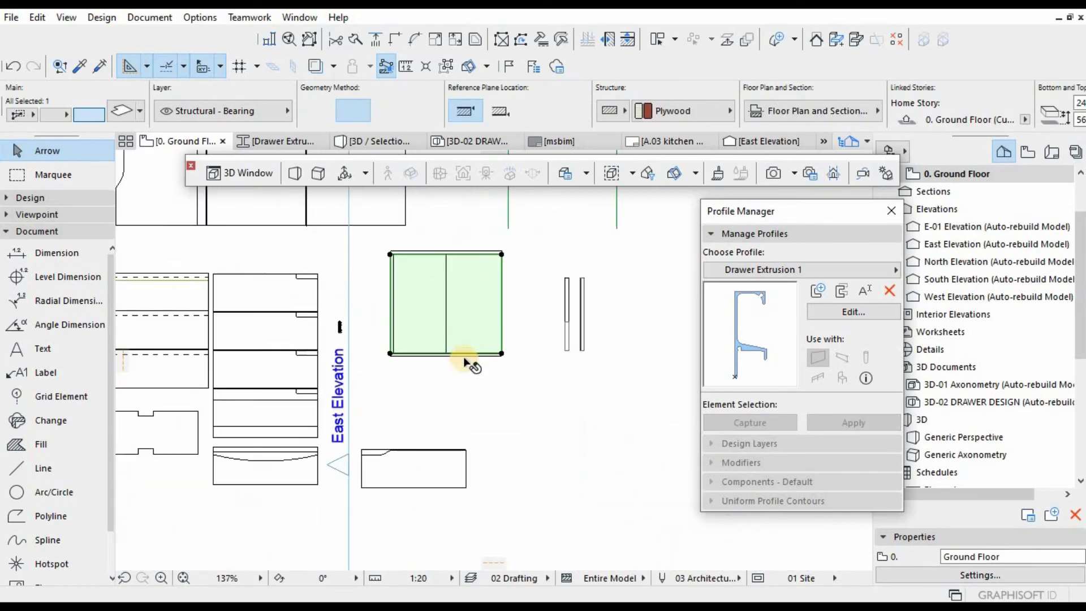
pyautogui.scroll(-4, 463, 356)
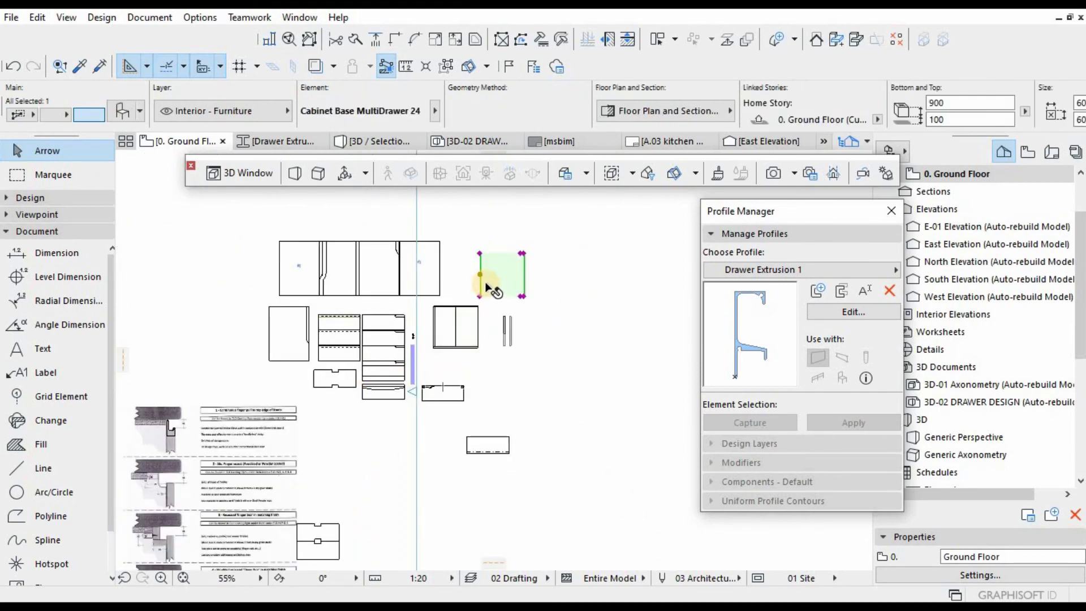
pyautogui.press('F5')
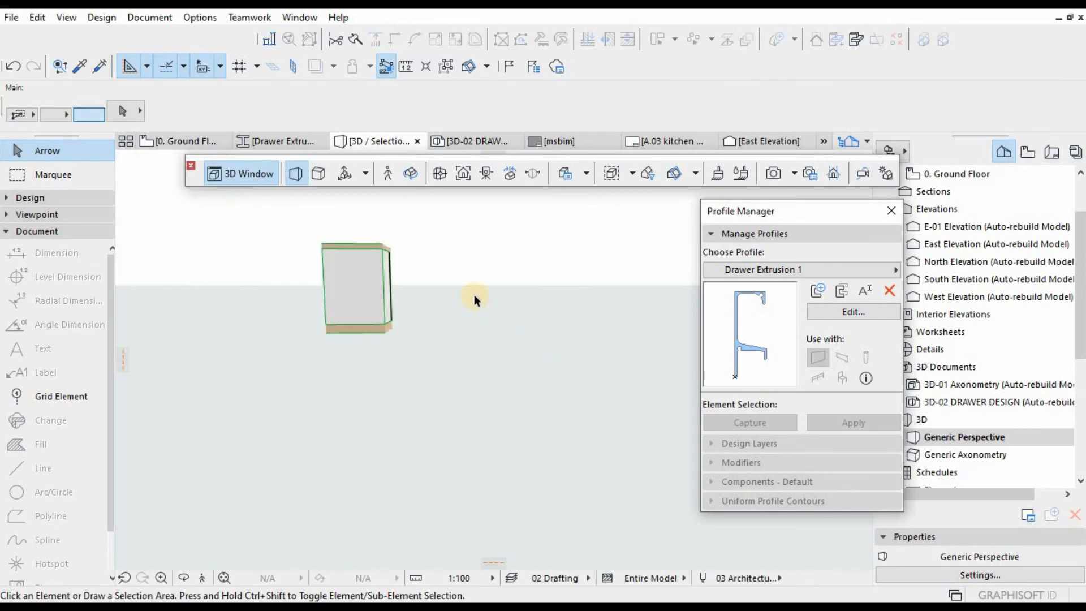
pyautogui.press('o')
pyautogui.moveTo(328, 364); pyautogui.dragTo(368, 249)
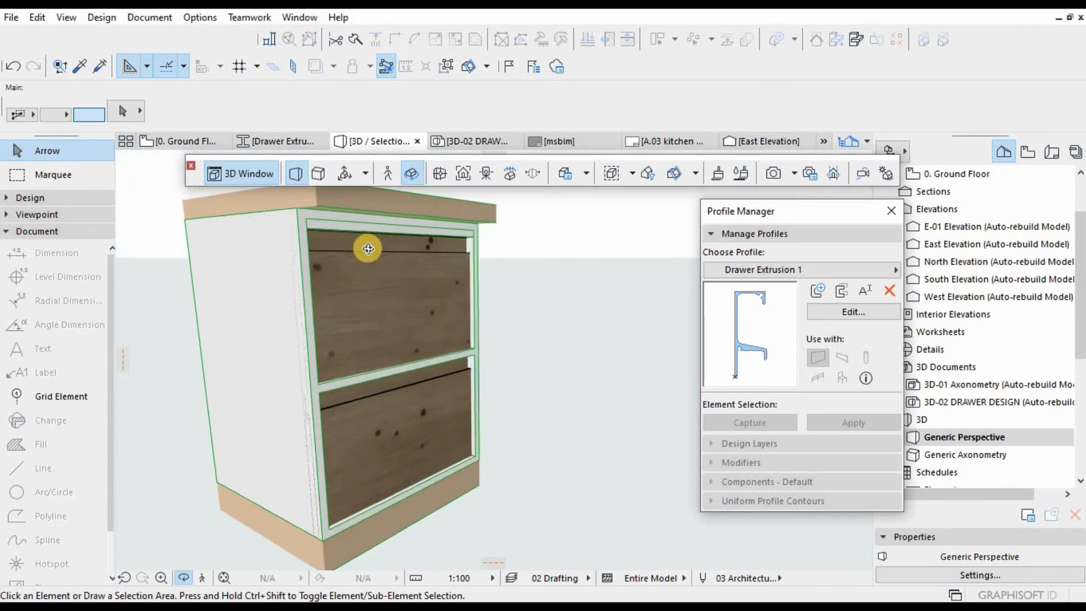
pyautogui.scroll(3, 374, 256)
pyautogui.moveTo(431, 266); pyautogui.dragTo(461, 289)
# Set the cabinet's drawer front custom panel to Cabinet Door 6 in the object settings.
pyautogui.doubleClick(416, 295)
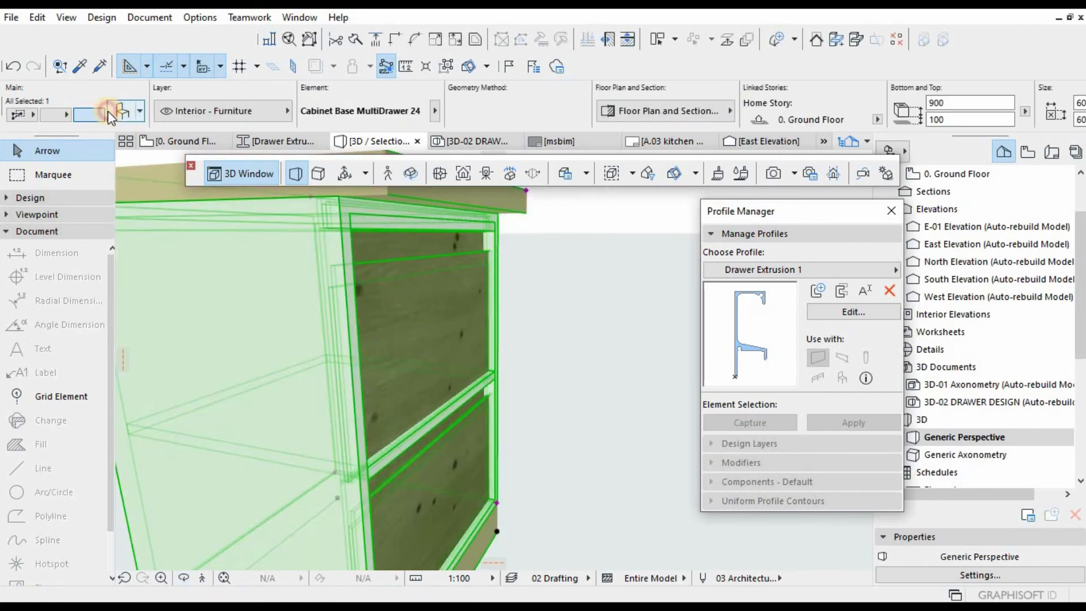
pyautogui.doubleClick(360, 290)
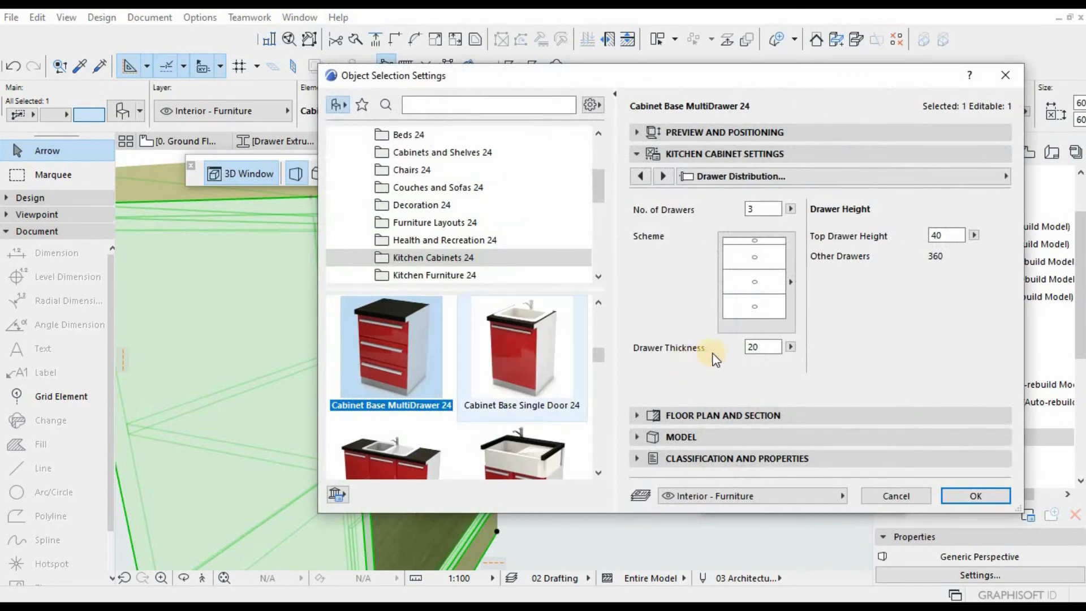
pyautogui.click(908, 176)
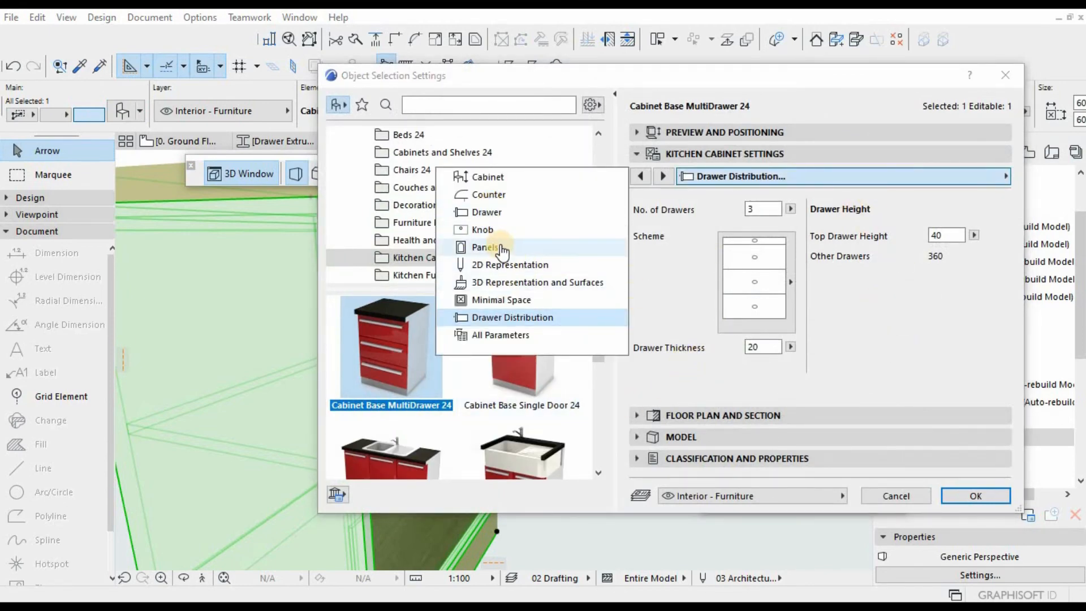
pyautogui.click(502, 248)
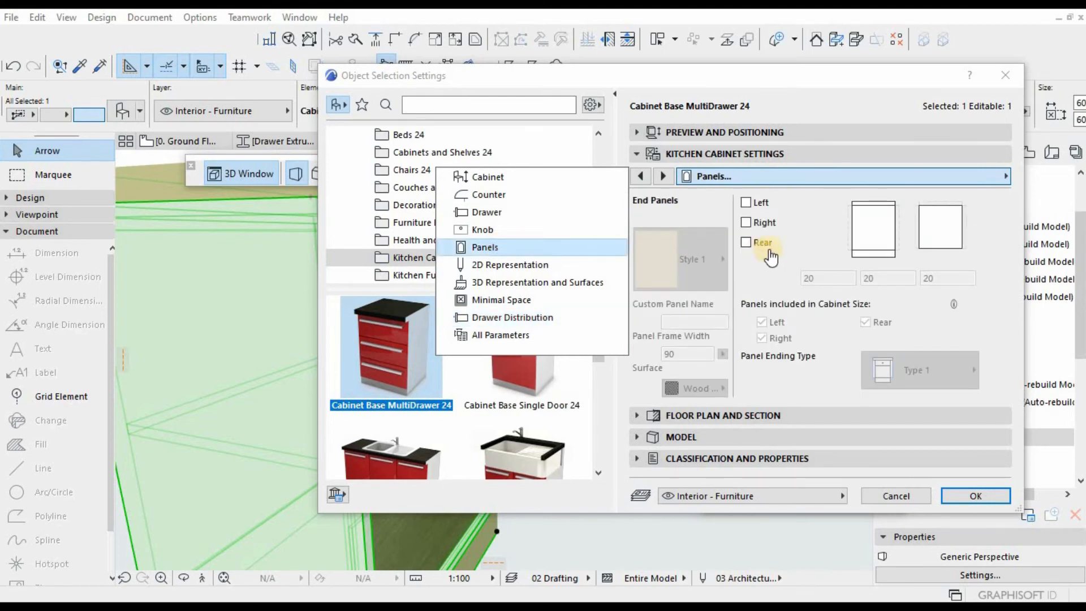
pyautogui.click(485, 212)
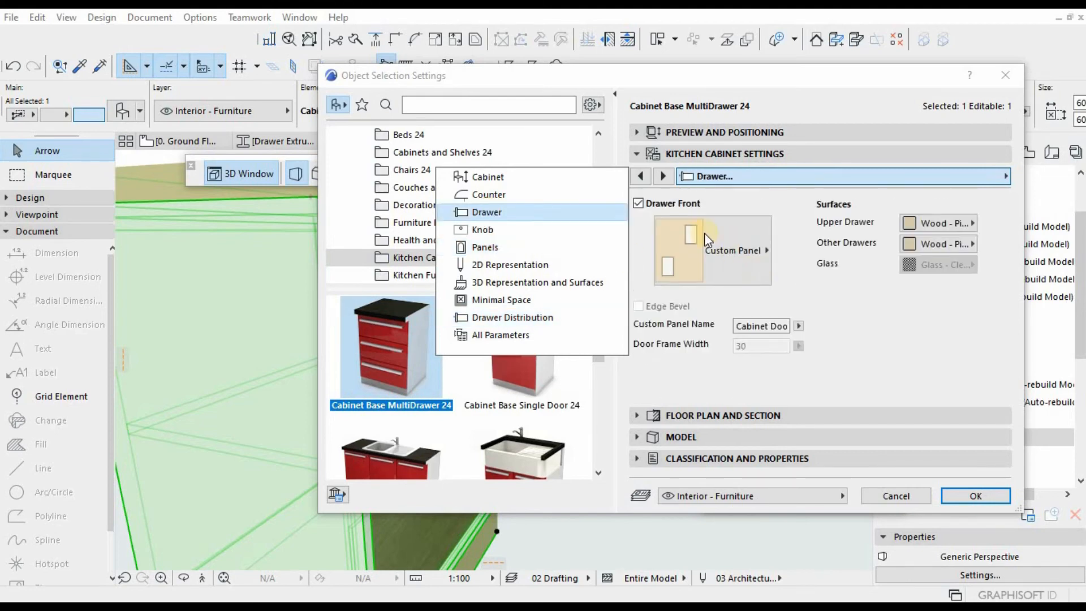
pyautogui.click(799, 327)
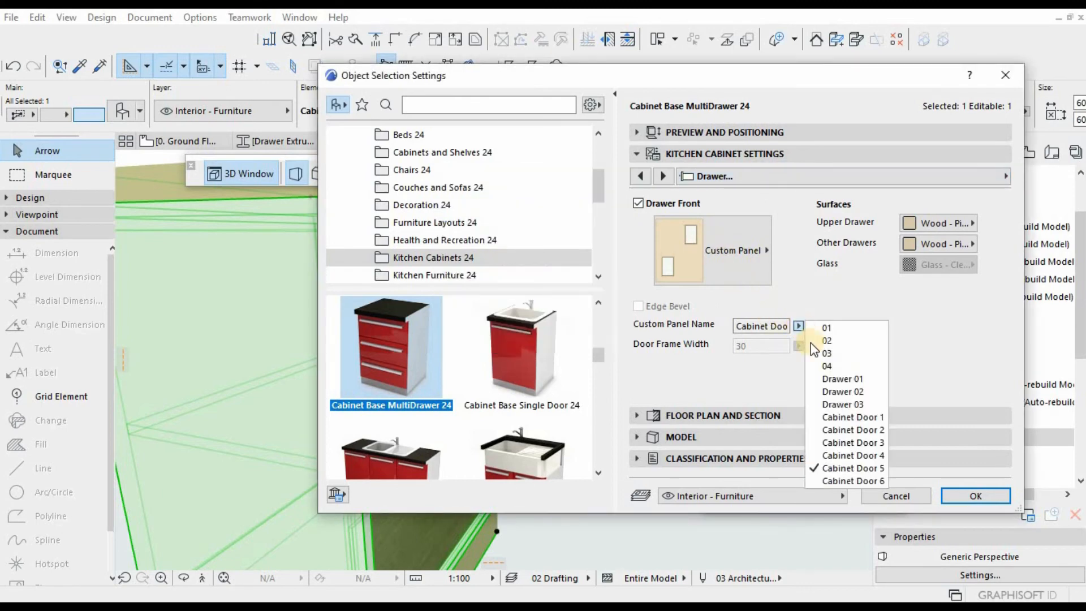
pyautogui.click(851, 481)
pyautogui.press('Return')
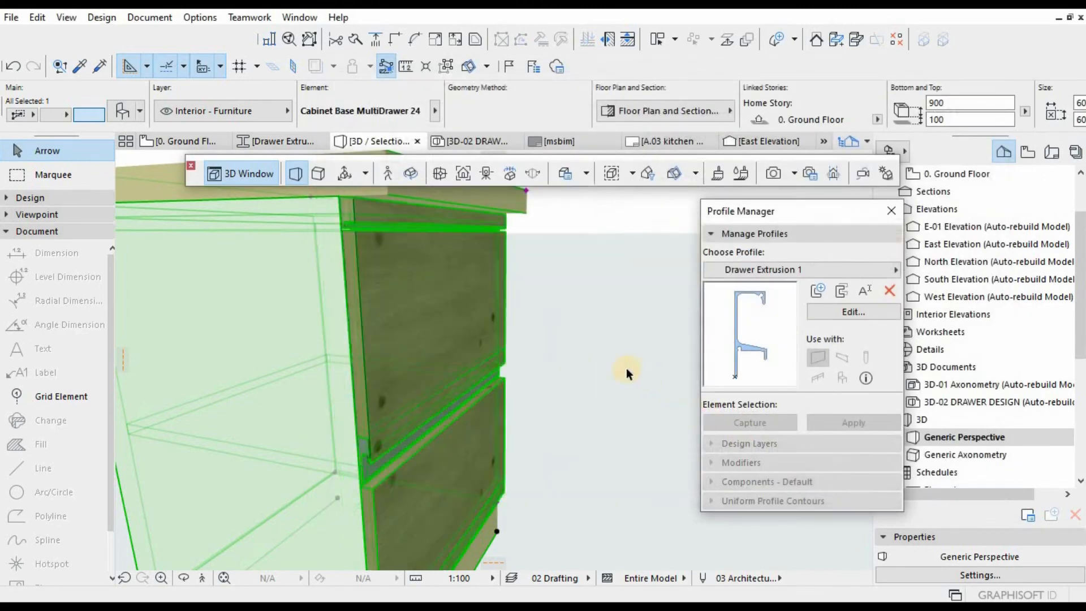
# Examine the cabinet's new drawer fronts from the side in 3D, focusing on the finger pull between the drawers.
pyautogui.click(617, 370)
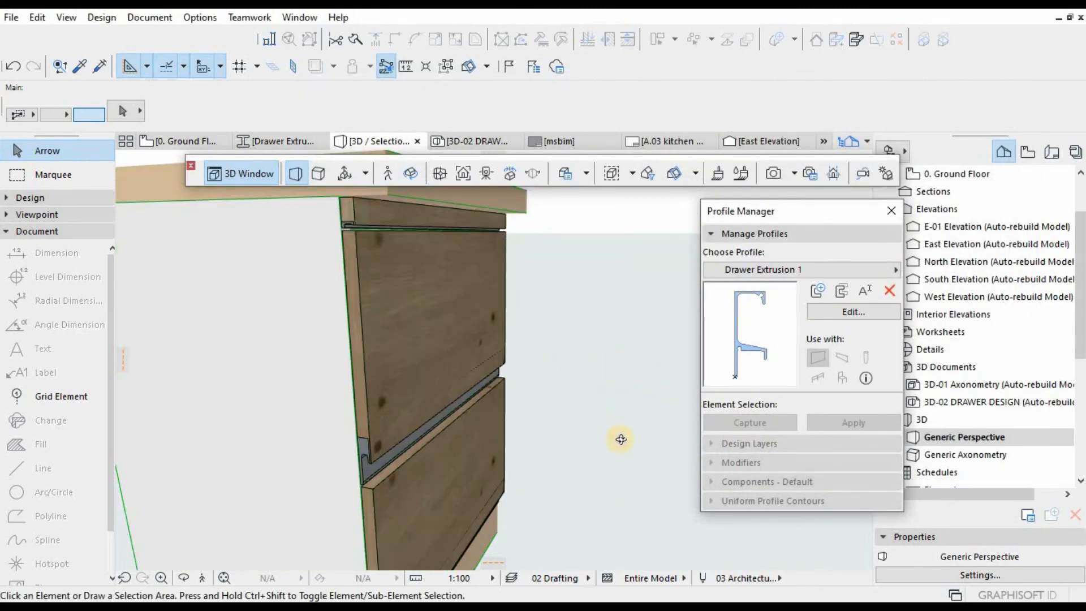
pyautogui.keyDown('shift'); pyautogui.moveTo(601, 390); pyautogui.dragTo(457, 423, button='middle'); pyautogui.keyUp('shift')
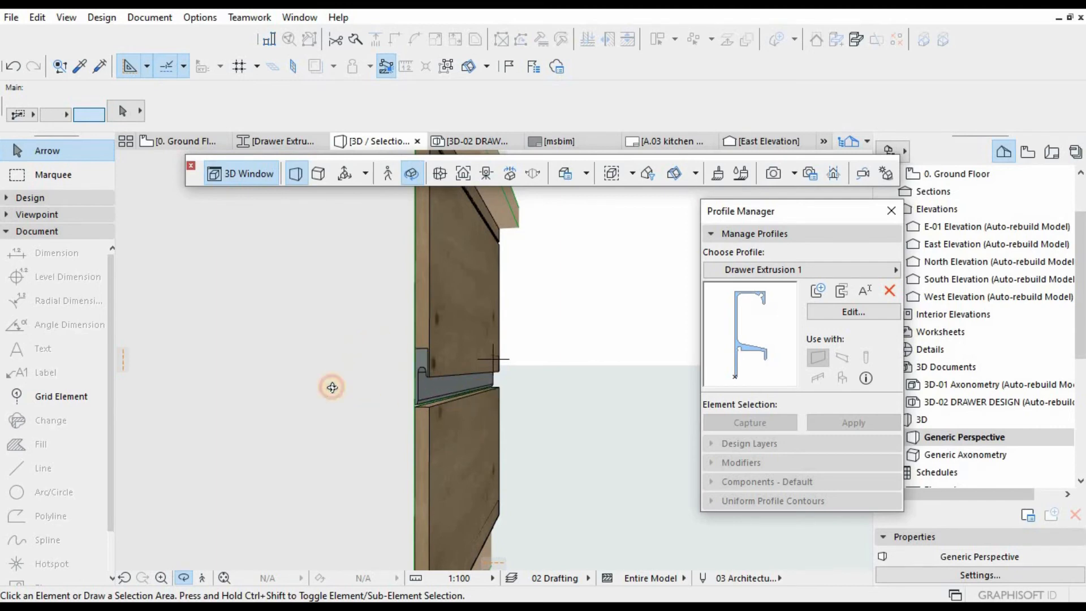
pyautogui.keyDown('shift'); pyautogui.moveTo(332, 388); pyautogui.dragTo(560, 390, button='middle'); pyautogui.keyUp('shift')
# Return to the ground floor plan and select the pasted panel morph together with its Handle beam.
pyautogui.press('F2')
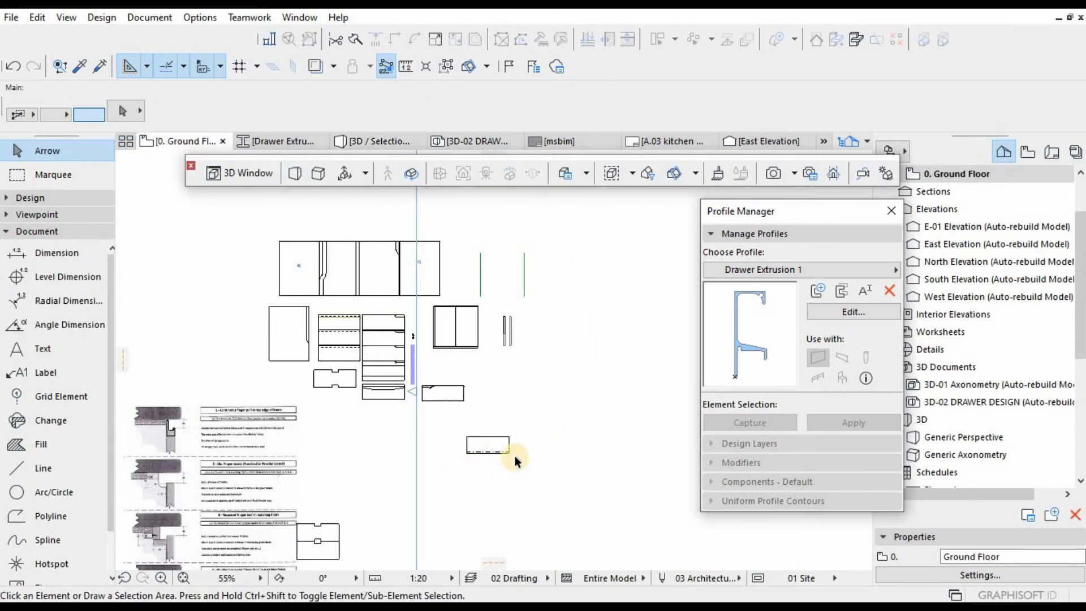
pyautogui.moveTo(542, 428); pyautogui.dragTo(449, 484)
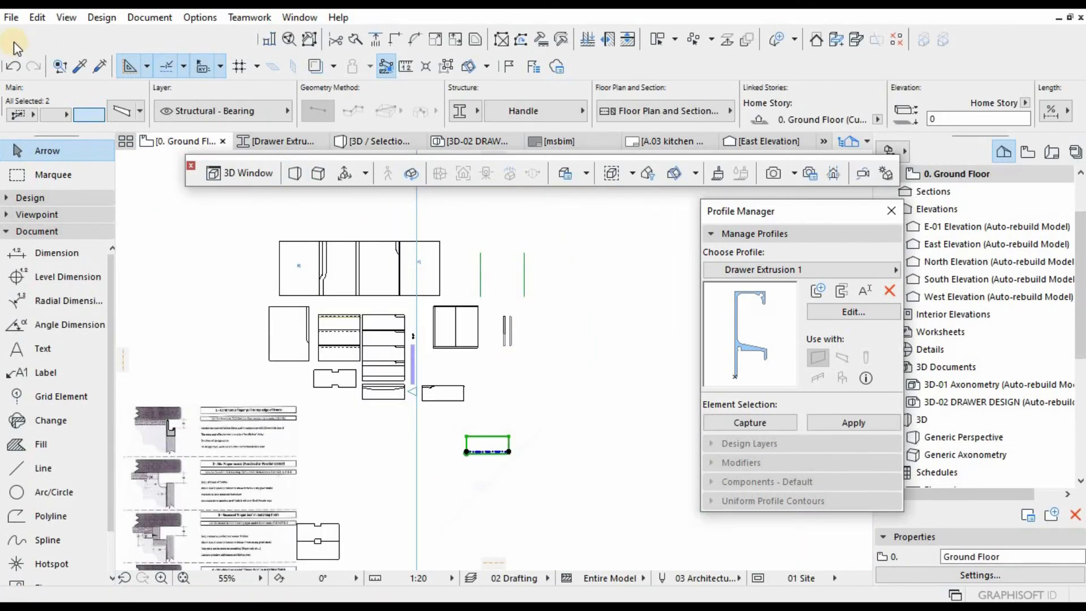
pyautogui.click(11, 17)
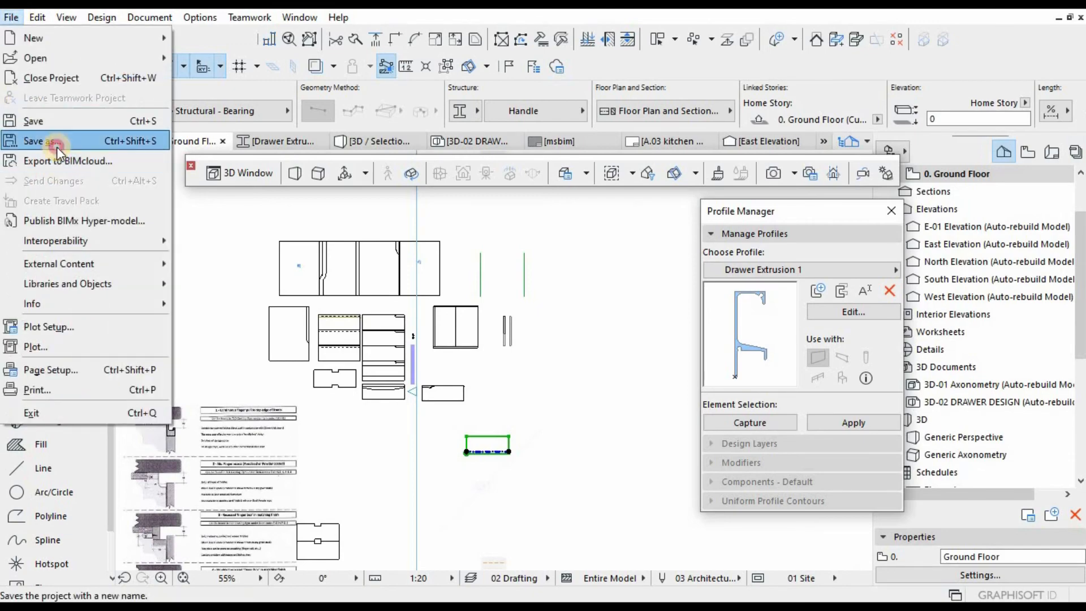
pyautogui.click(57, 147)
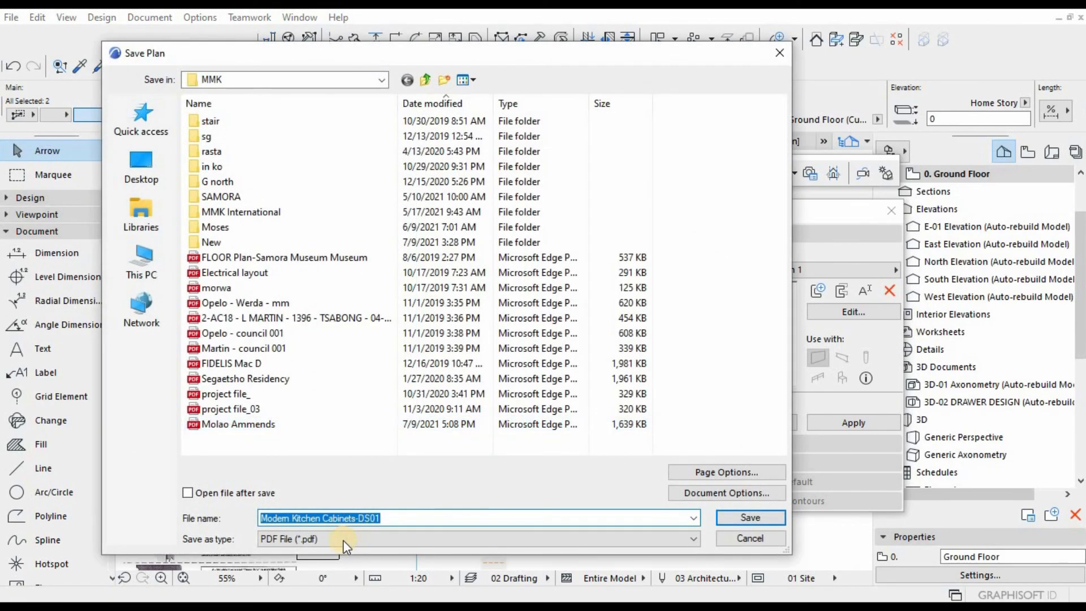
pyautogui.press('Escape')
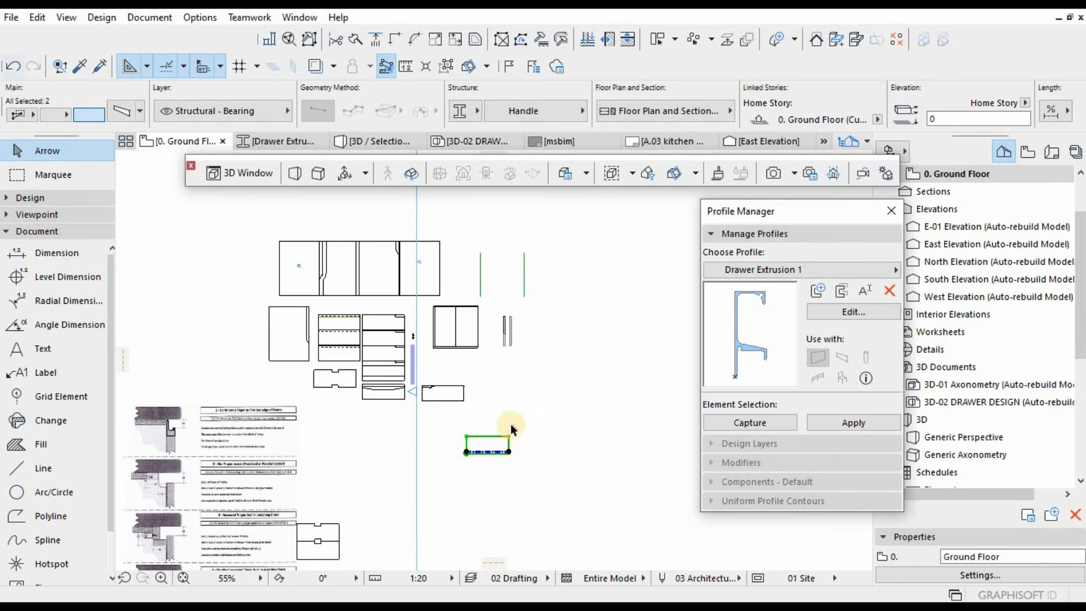
# Mirror the selected panel morph and Handle beam about a horizontal axis through the middle of the panel's side.
pyautogui.scroll(5, 481, 468)
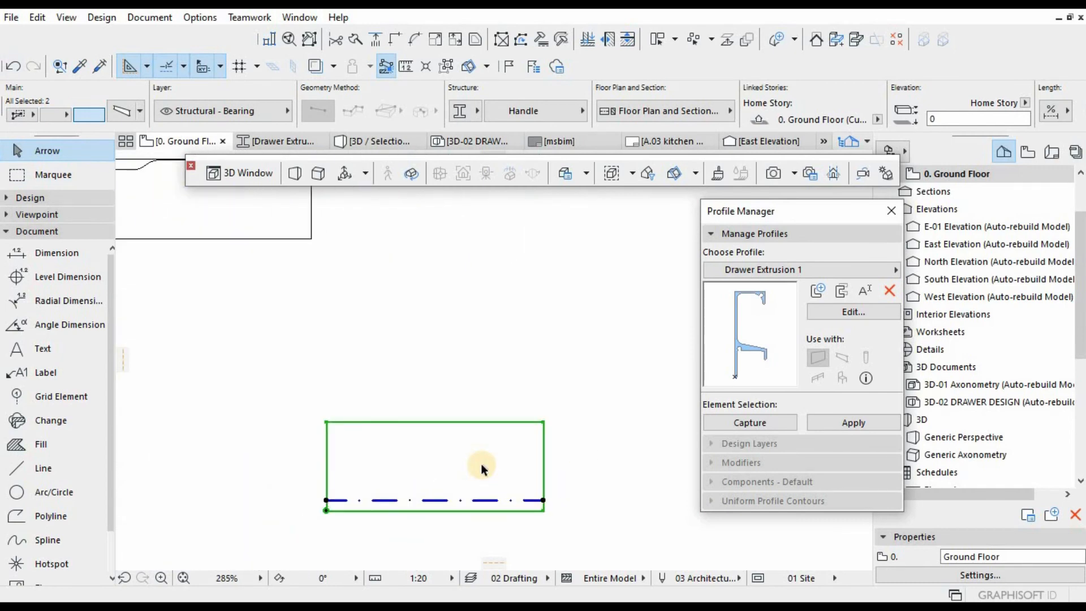
pyautogui.hotkey('ctrl', 'm')
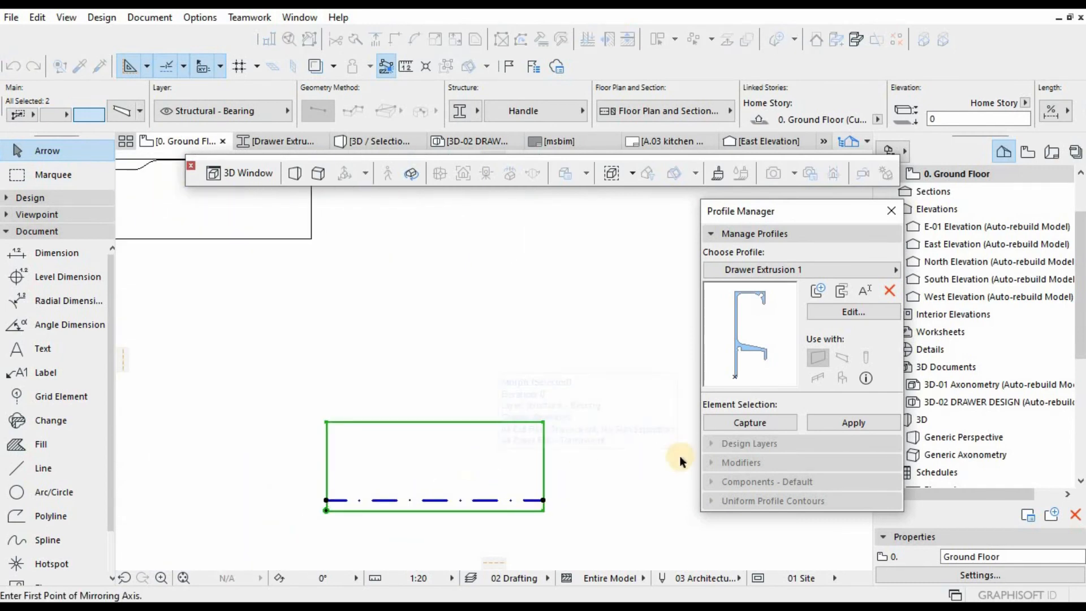
pyautogui.click(544, 467)
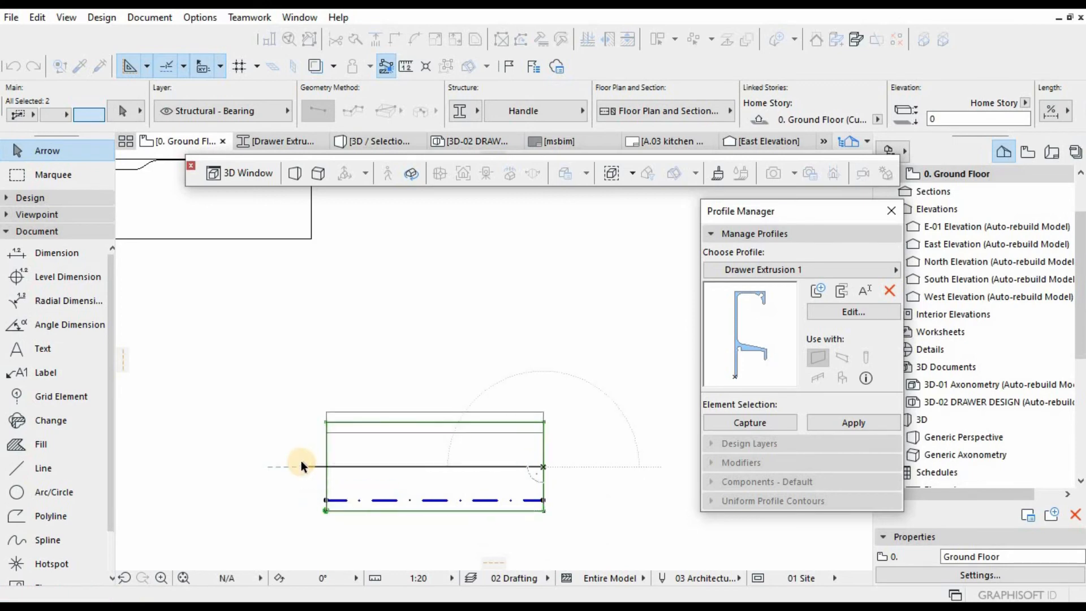
pyautogui.click(301, 466)
# Save the mirrored panel and beam as a custom cabinet door named Cabinet Door 7 in the Embedded Library.
pyautogui.click(10, 25)
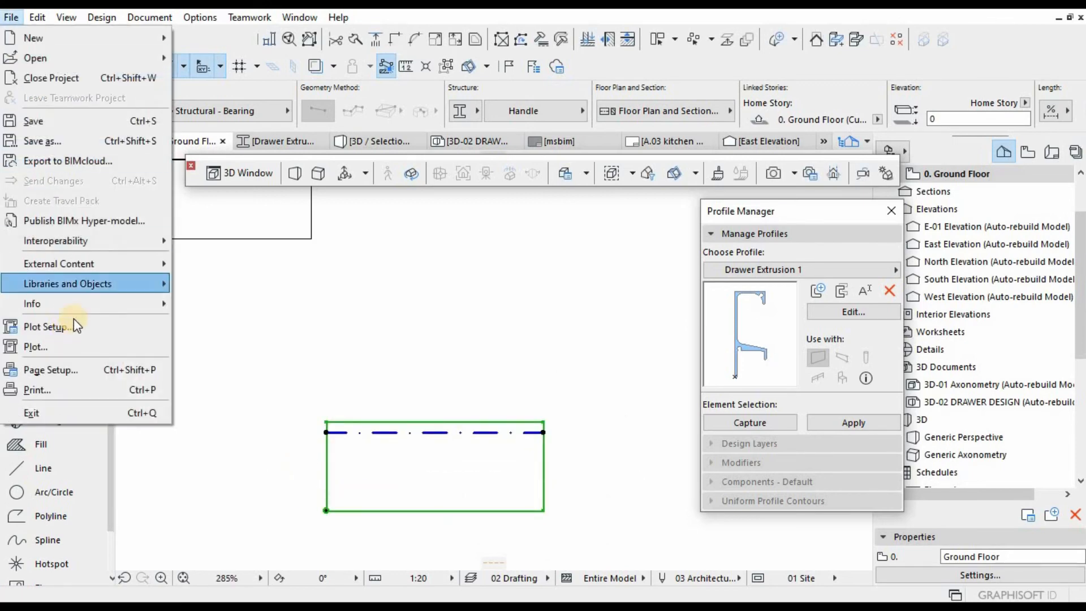
pyautogui.moveTo(90, 284)
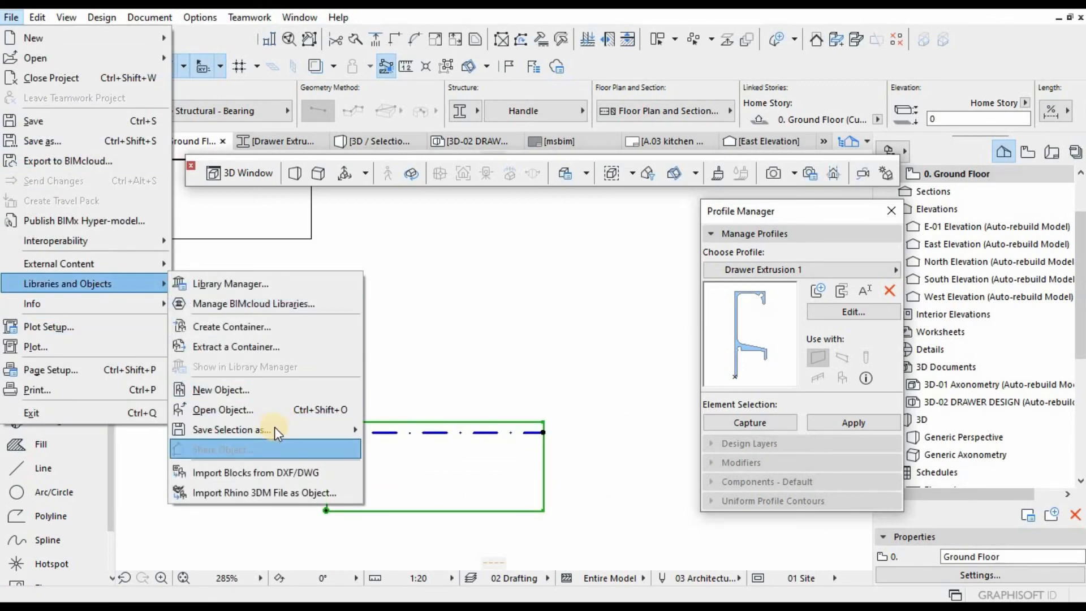
pyautogui.moveTo(272, 430)
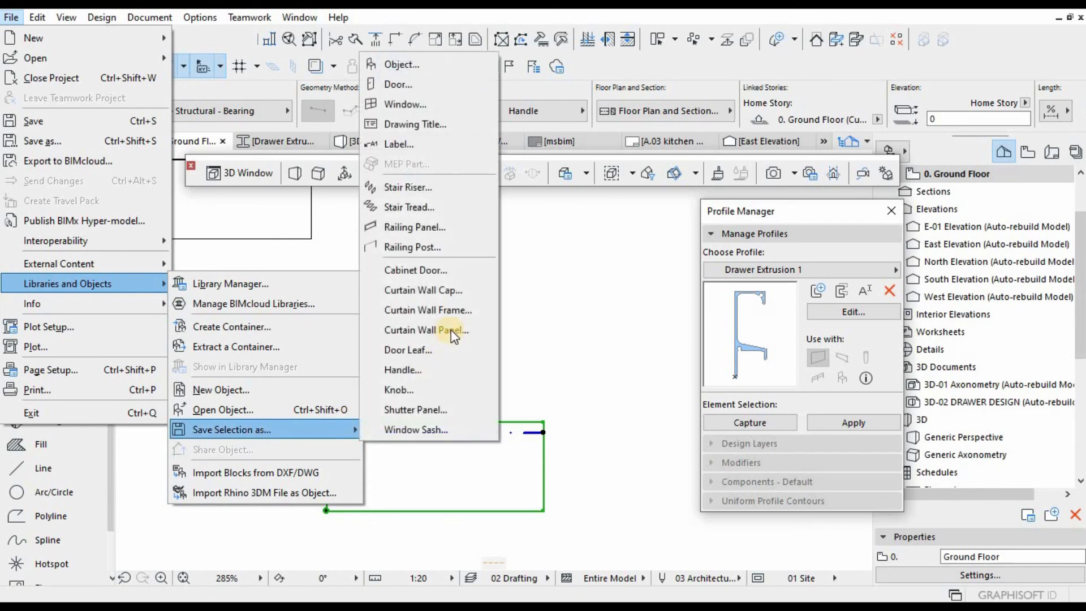
pyautogui.click(446, 275)
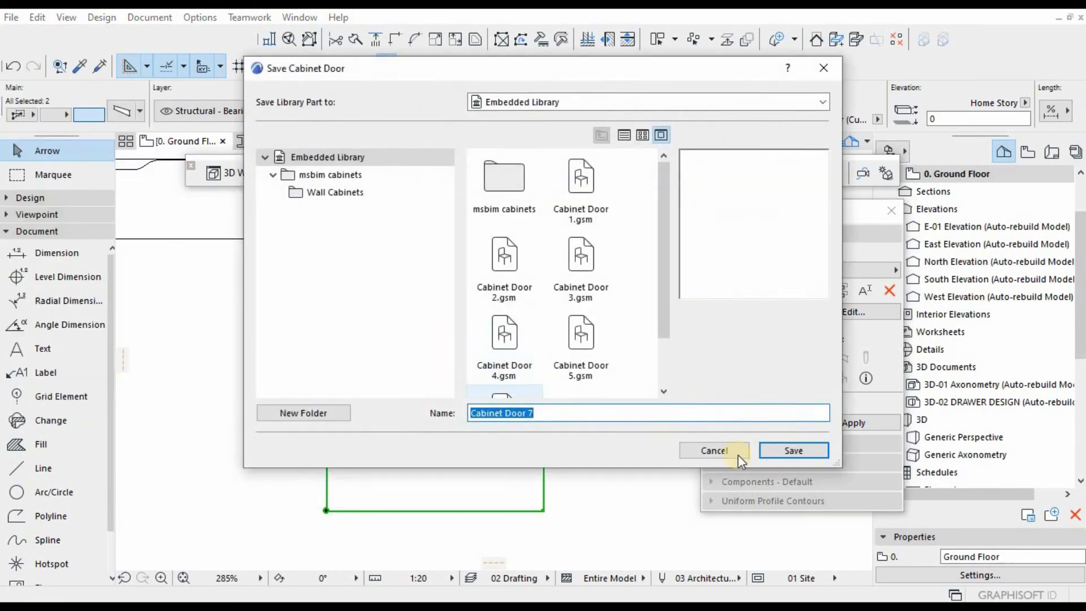
pyautogui.click(788, 452)
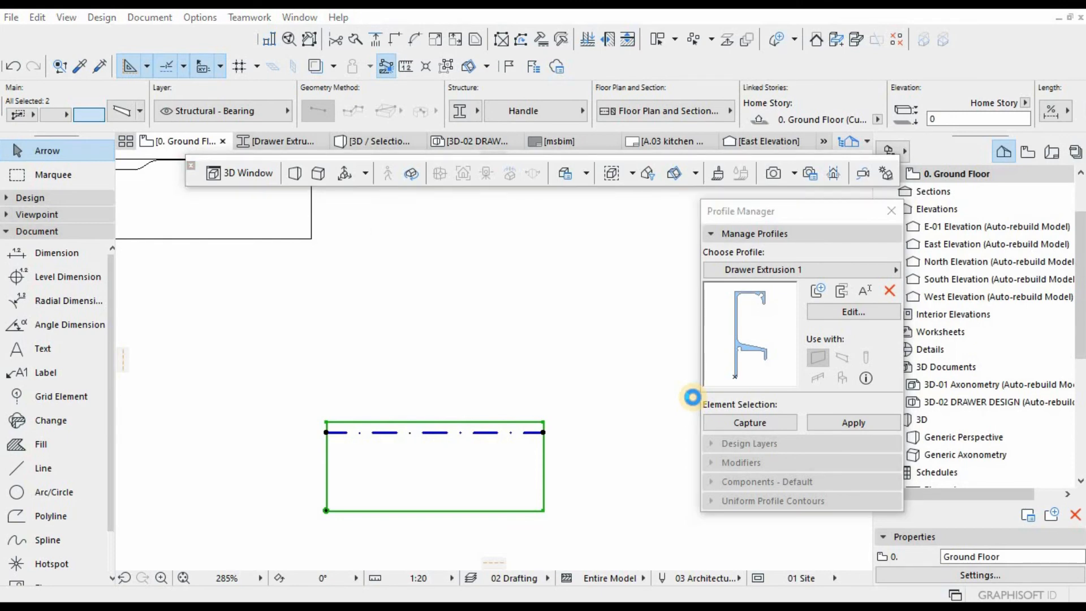
pyautogui.click(619, 290)
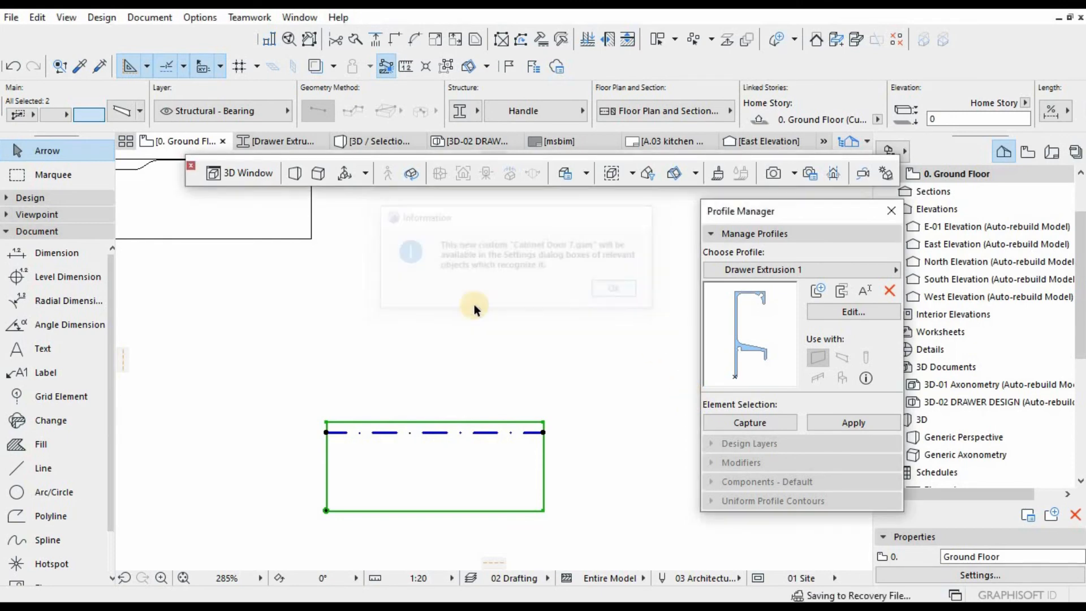
# Return to the 3D view of the Cabinet Base MultiDrawer 24 and set its drawer front custom panel to Cabinet Door 7.
pyautogui.scroll(-2, 480, 372)
pyautogui.press('F3')
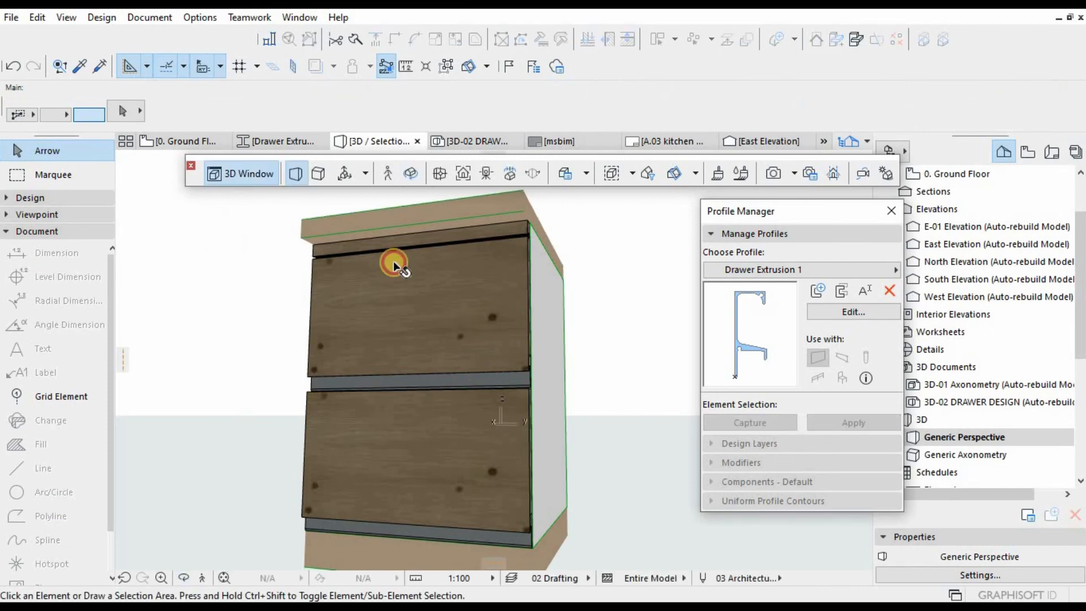
pyautogui.click(390, 223)
pyautogui.click(120, 108)
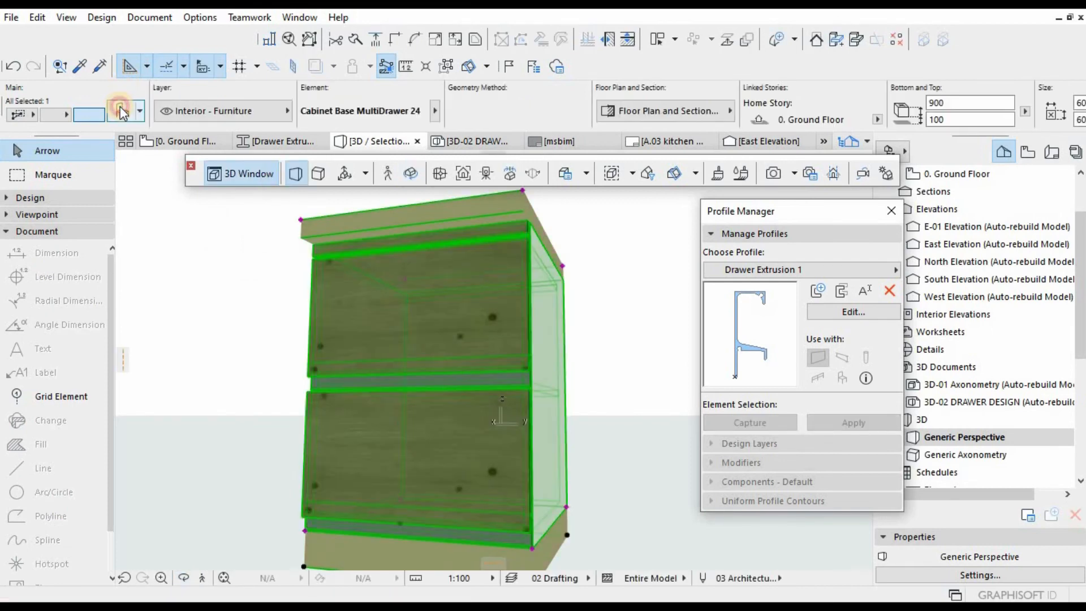
pyautogui.doubleClick(541, 298)
pyautogui.click(798, 327)
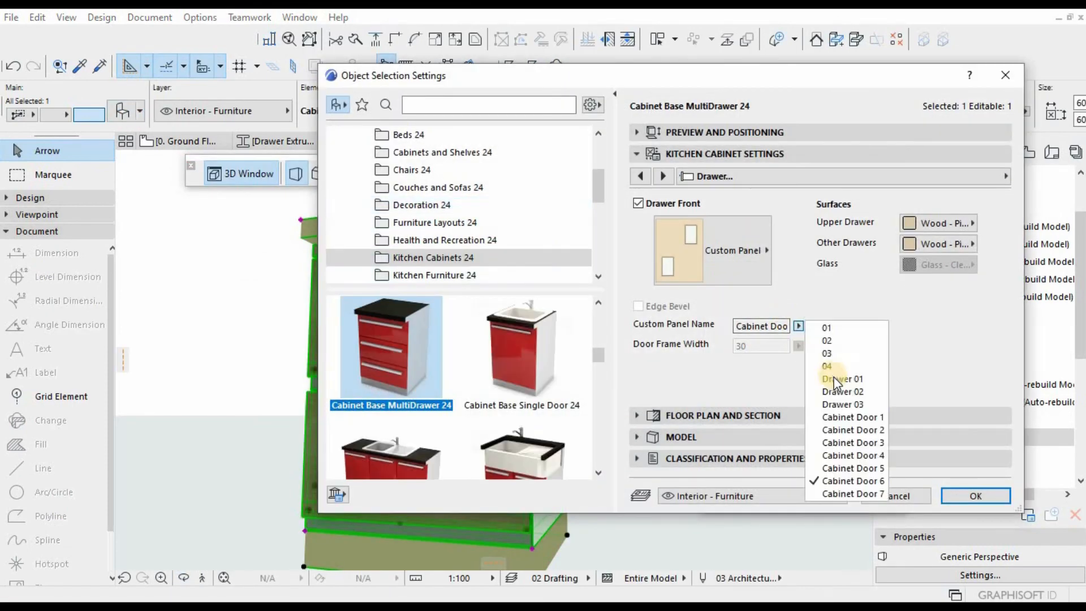
pyautogui.click(836, 496)
pyautogui.click(964, 498)
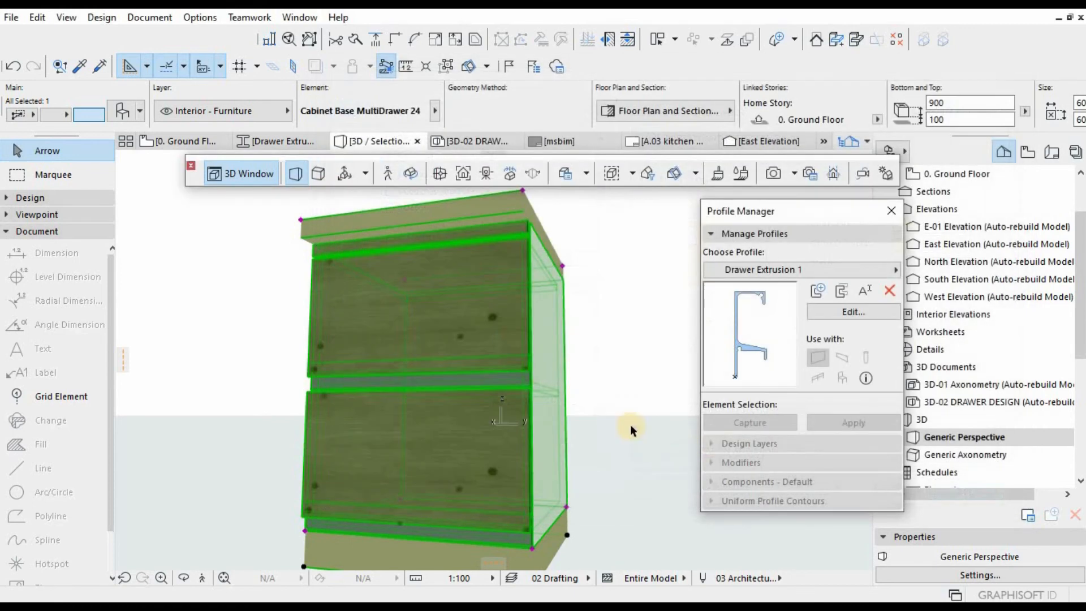
pyautogui.click(606, 397)
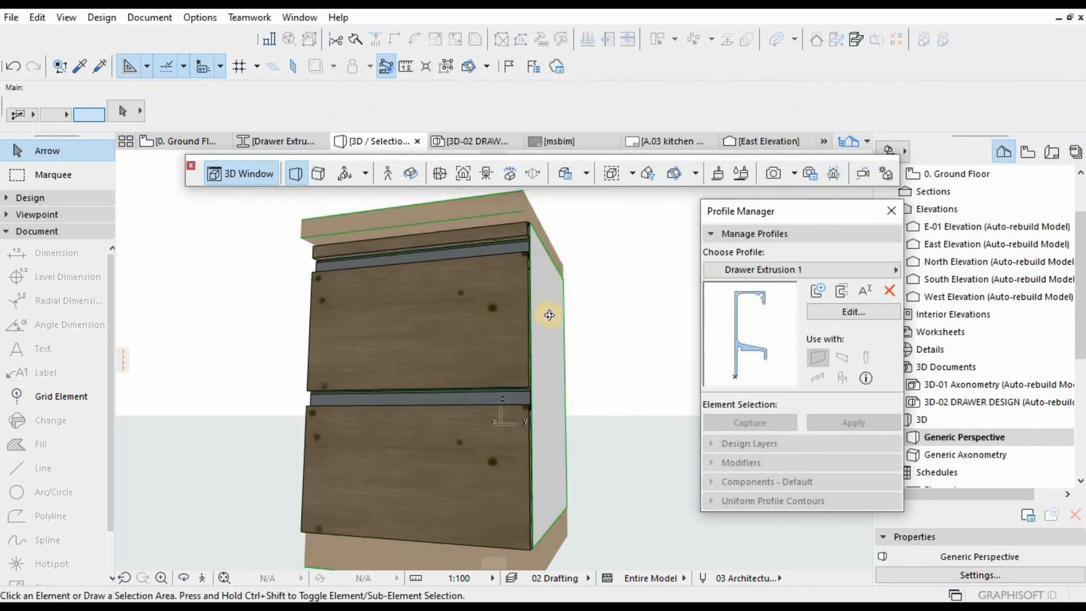
# Examine the updated drawer fronts from the side and front in 3D, checking the finger pull profile along their upper edges.
pyautogui.keyDown('shift'); pyautogui.moveTo(549, 314); pyautogui.dragTo(310, 515, button='middle'); pyautogui.keyUp('shift')
pyautogui.scroll(6, 339, 463)
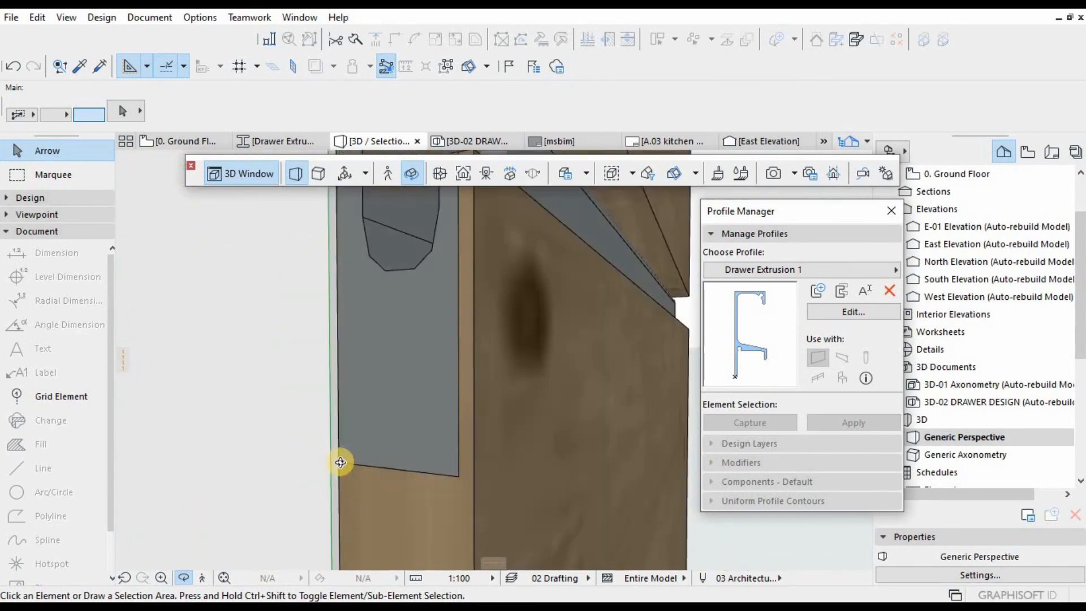
pyautogui.scroll(-8, 342, 458)
pyautogui.scroll(4, 351, 441)
pyautogui.keyDown('shift'); pyautogui.moveTo(423, 442); pyautogui.dragTo(521, 399, button='middle'); pyautogui.keyUp('shift')
pyautogui.scroll(-10, 515, 393)
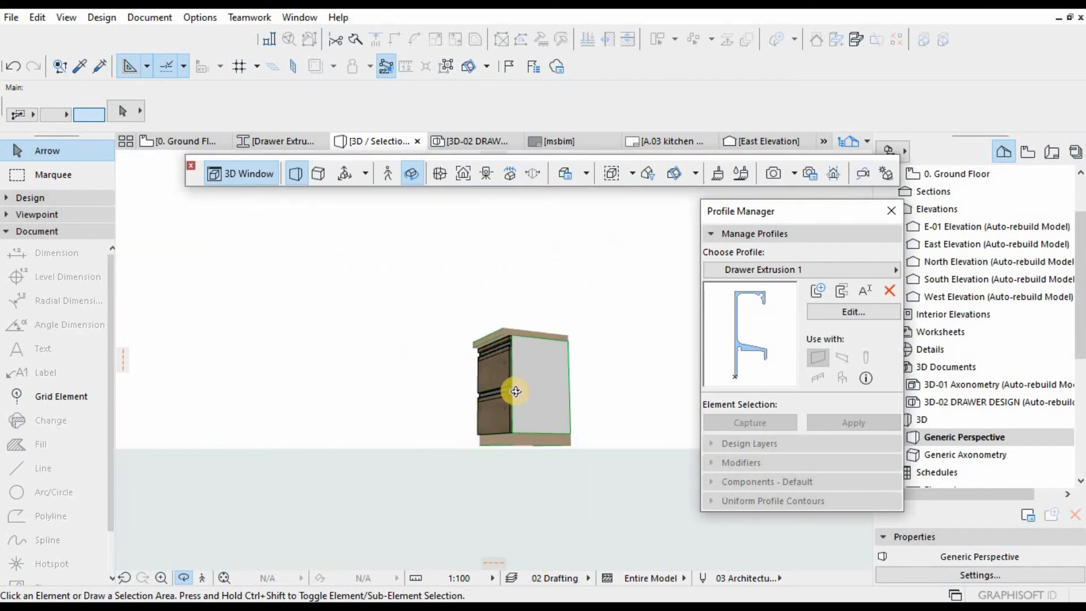
pyautogui.scroll(5, 514, 390)
pyautogui.keyDown('shift'); pyautogui.moveTo(662, 380); pyautogui.dragTo(382, 430, button='middle'); pyautogui.keyUp('shift')
pyautogui.scroll(5, 379, 444)
pyautogui.scroll(-1, 382, 431)
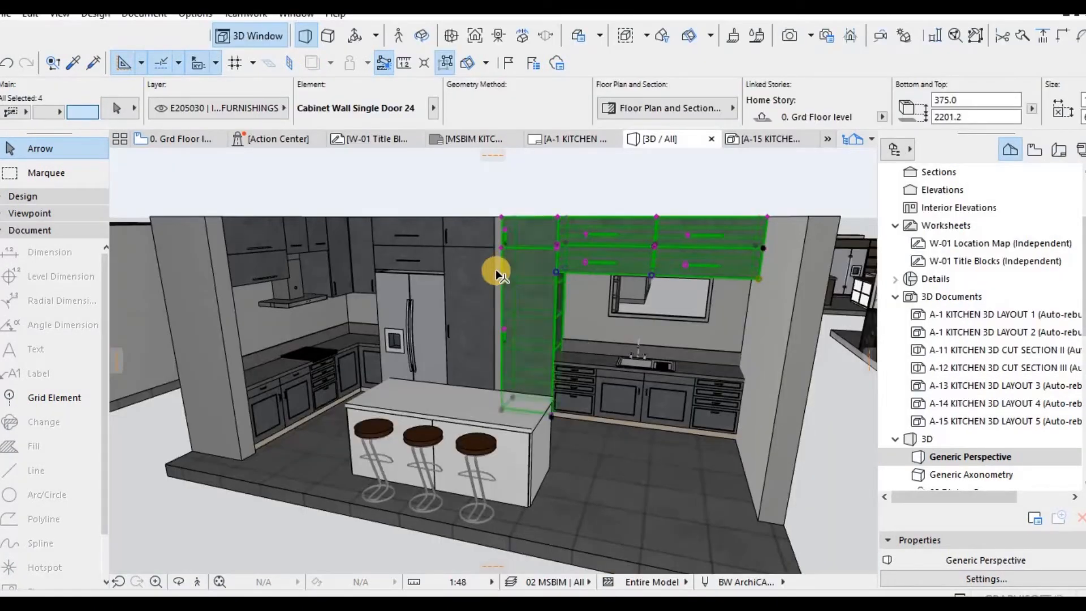
# In the kitchen project's 3D view, add the remaining tall cabinet, the cabinets above the fridge and the grouped corner wall cabinets to the selection.
pyautogui.keyDown('shift'); pyautogui.click(495, 271); pyautogui.keyUp('shift')
pyautogui.keyDown('shift'); pyautogui.click(425, 242); pyautogui.keyUp('shift')
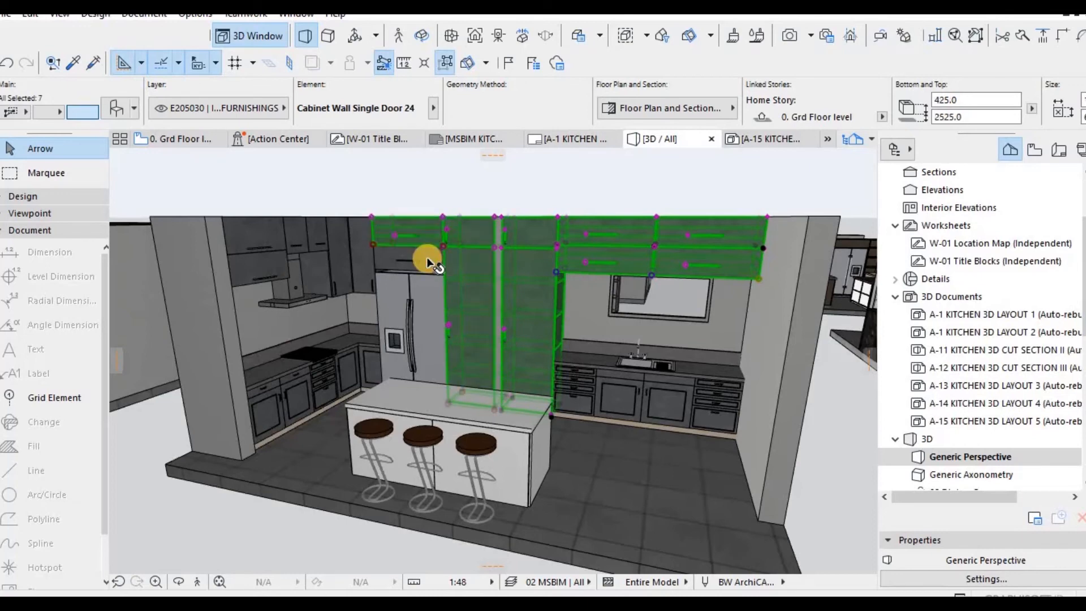
pyautogui.keyDown('shift'); pyautogui.click(427, 256); pyautogui.keyUp('shift')
pyautogui.click(440, 65)
pyautogui.keyDown('shift'); pyautogui.click(340, 225); pyautogui.keyUp('shift')
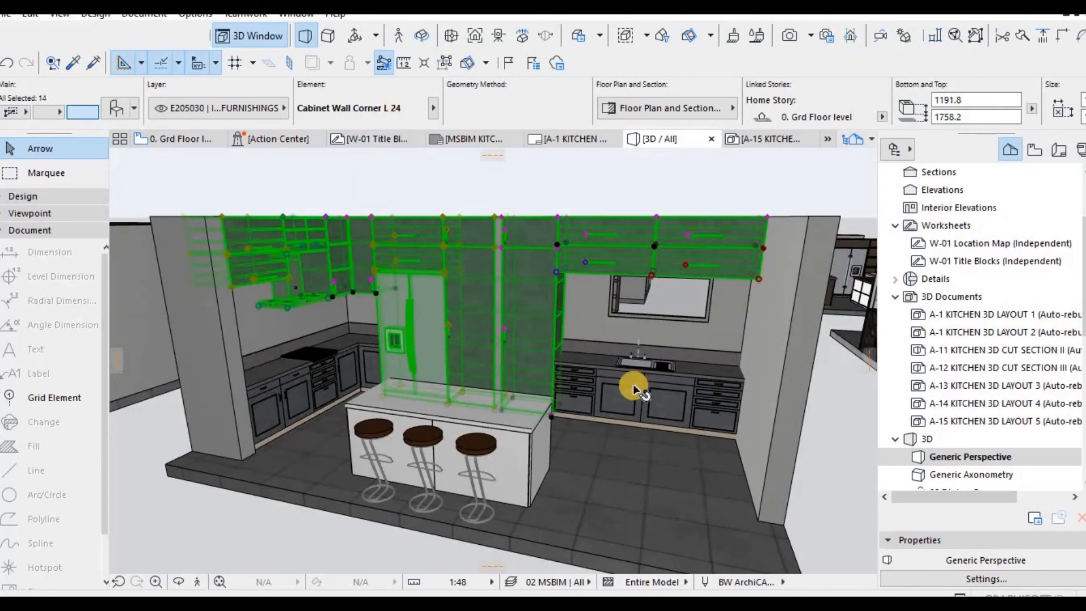
# Add the sink base cabinets, the drawer units and the corner and hob-side base cabinets to the selection.
pyautogui.keyDown('shift'); pyautogui.click(694, 396); pyautogui.keyUp('shift')
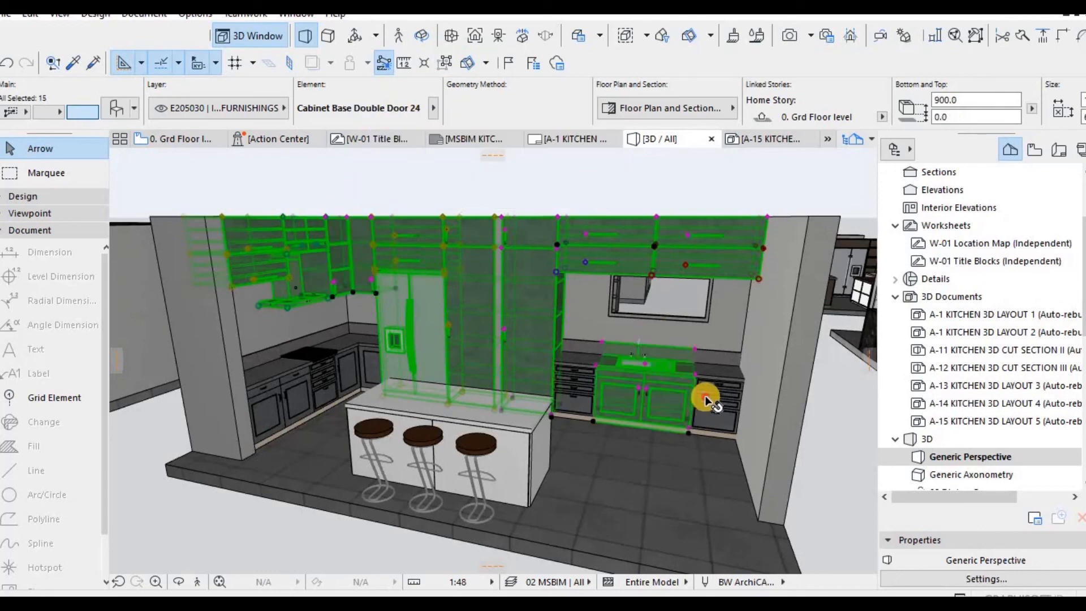
pyautogui.keyDown('shift'); pyautogui.click(575, 390); pyautogui.keyUp('shift')
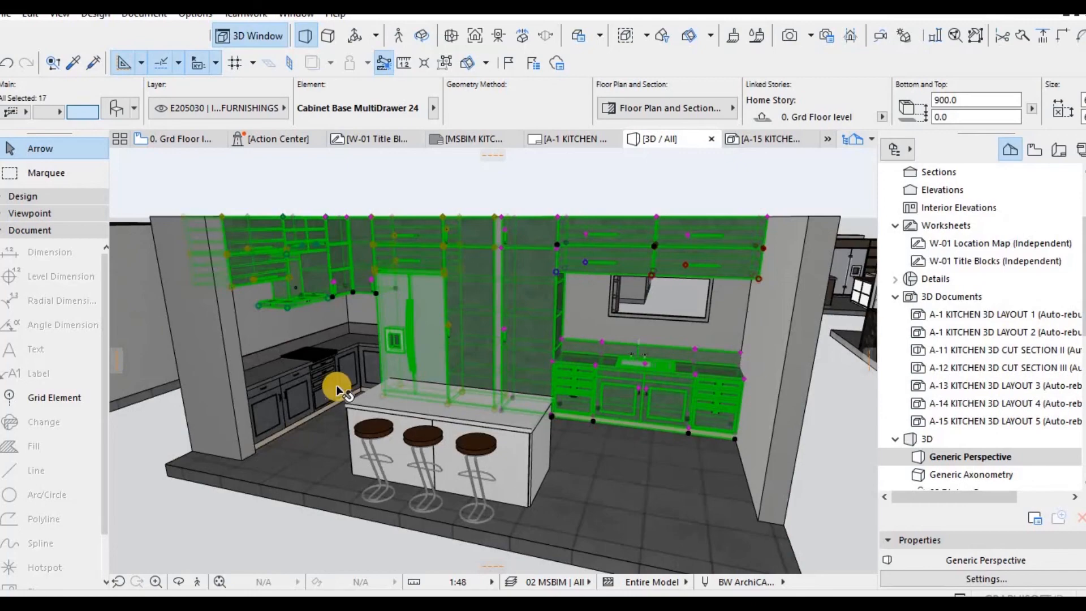
pyautogui.scroll(3, 338, 388)
pyautogui.keyDown('shift'); pyautogui.click(356, 358); pyautogui.keyUp('shift')
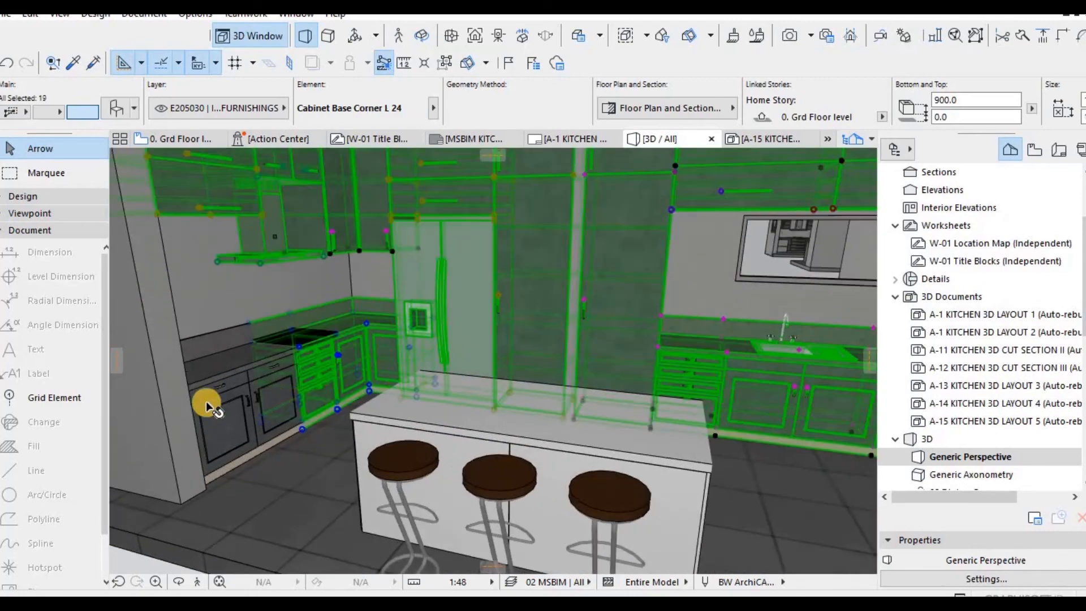
pyautogui.keyDown('shift'); pyautogui.click(211, 398); pyautogui.keyUp('shift')
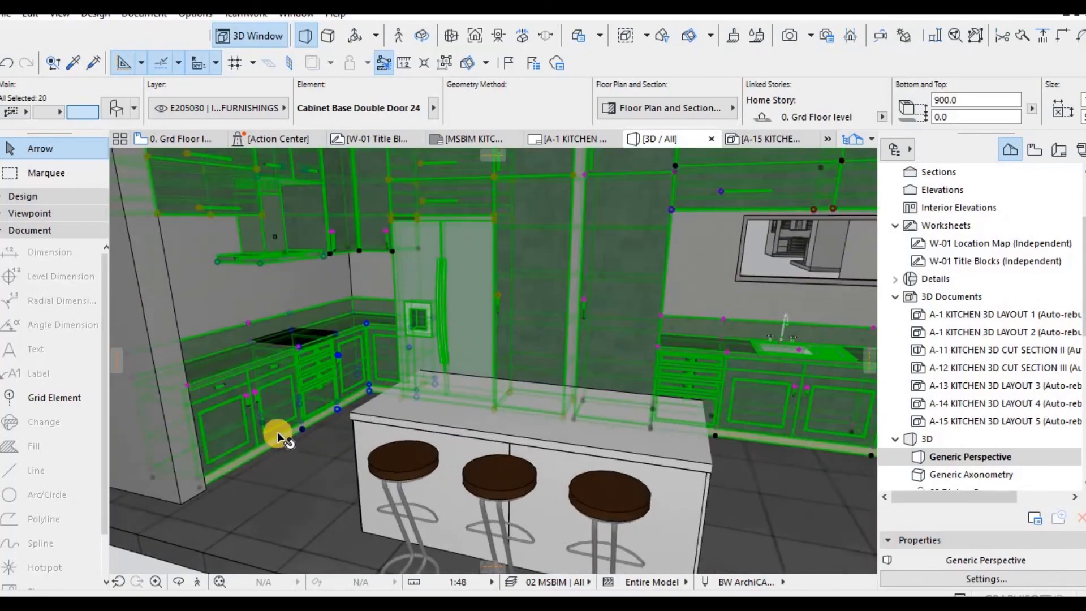
pyautogui.scroll(-5, 277, 432)
# Suspend grouping and remove the range hood from the selected kitchen elements.
pyautogui.click(444, 64)
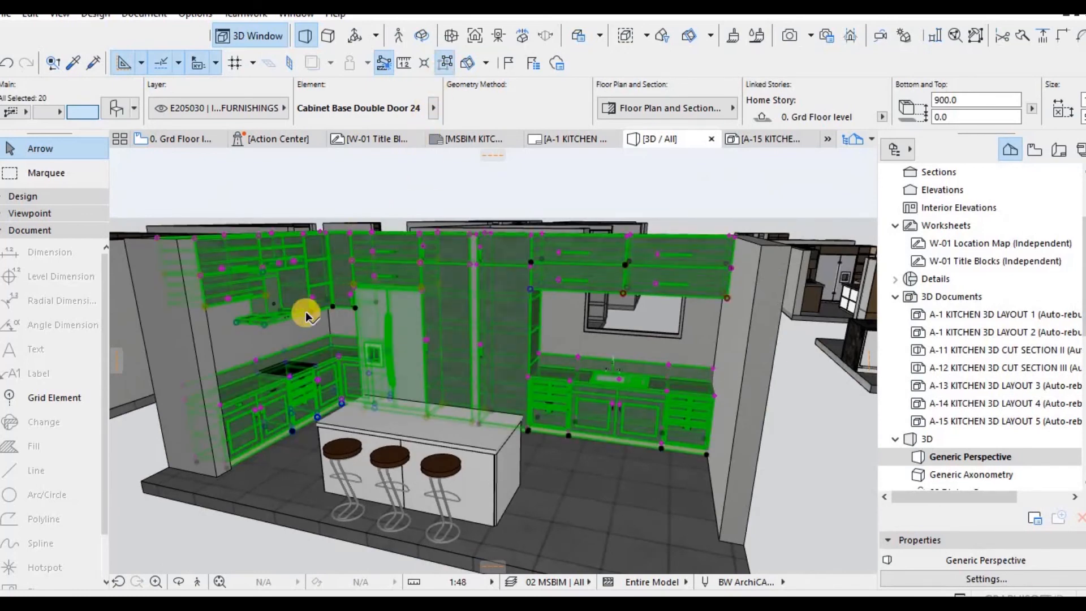
pyautogui.scroll(1, 264, 324)
pyautogui.keyDown('shift'); pyautogui.click(264, 324); pyautogui.keyUp('shift')
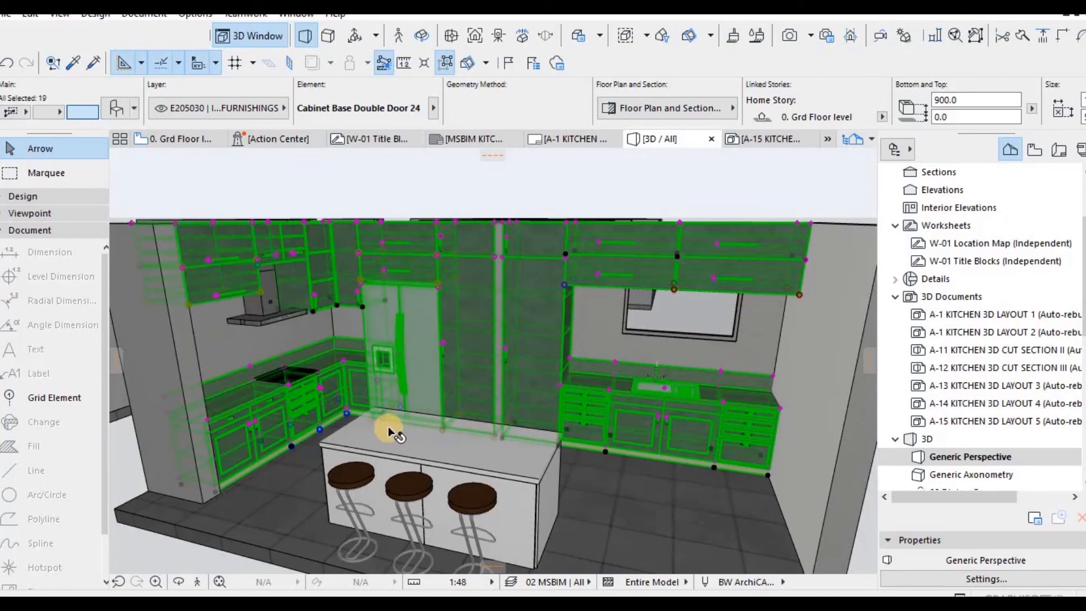
# Set the door frame surface of all selected kitchen cabinets to Whitewash in the object settings.
pyautogui.doubleClick(425, 397)
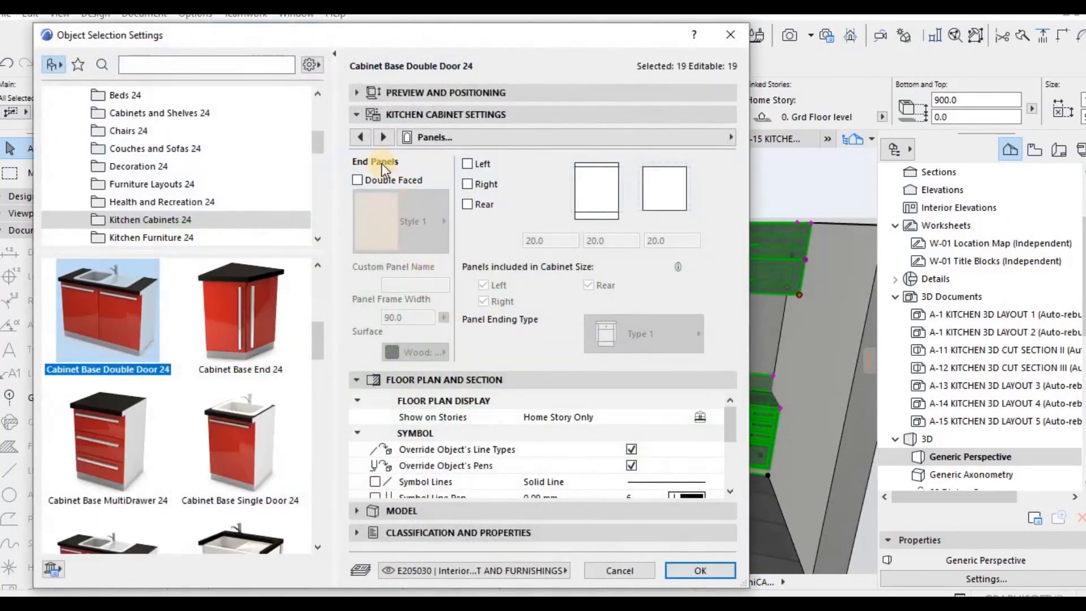
pyautogui.click(363, 137)
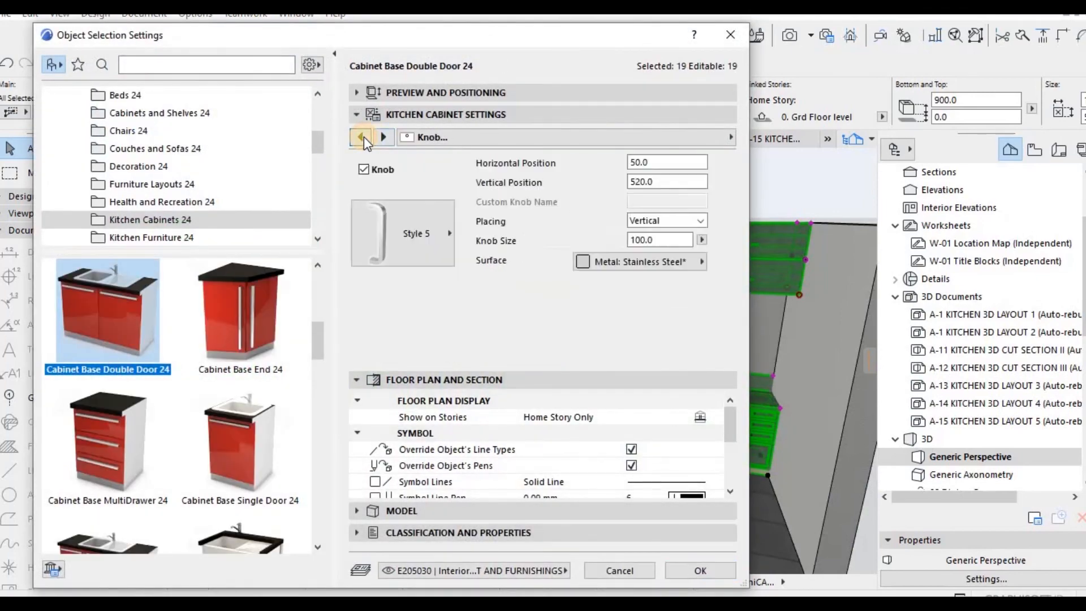
pyautogui.click(363, 137)
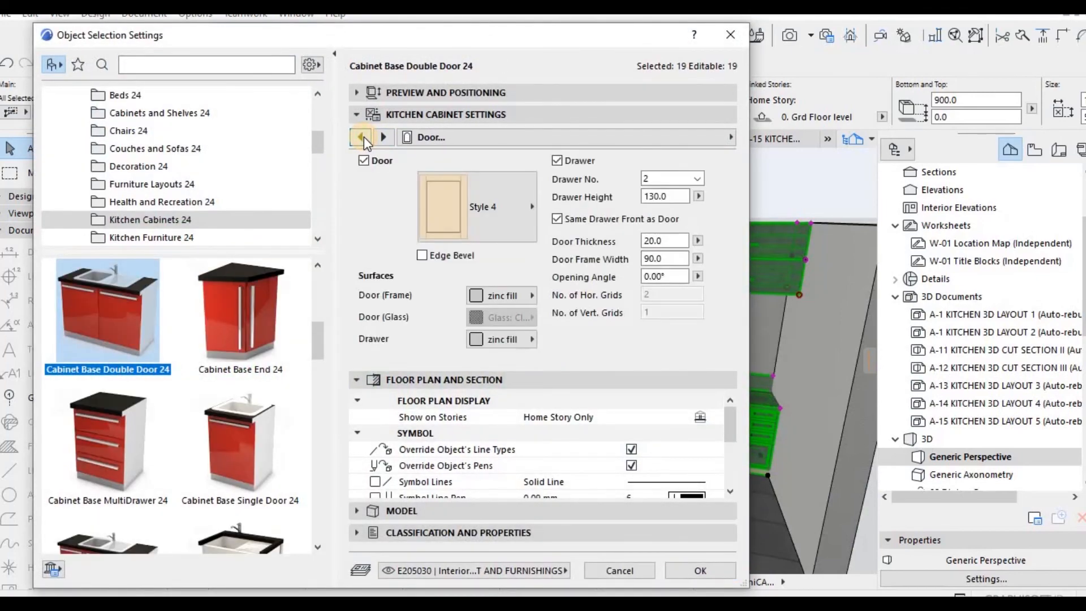
pyautogui.click(505, 295)
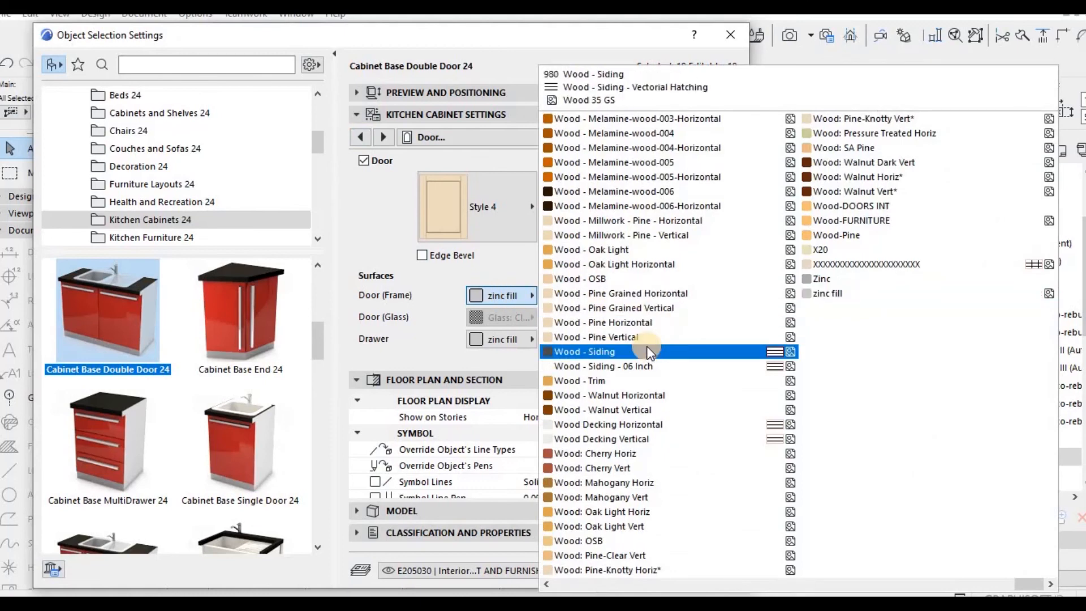
pyautogui.scroll(8, 658, 358)
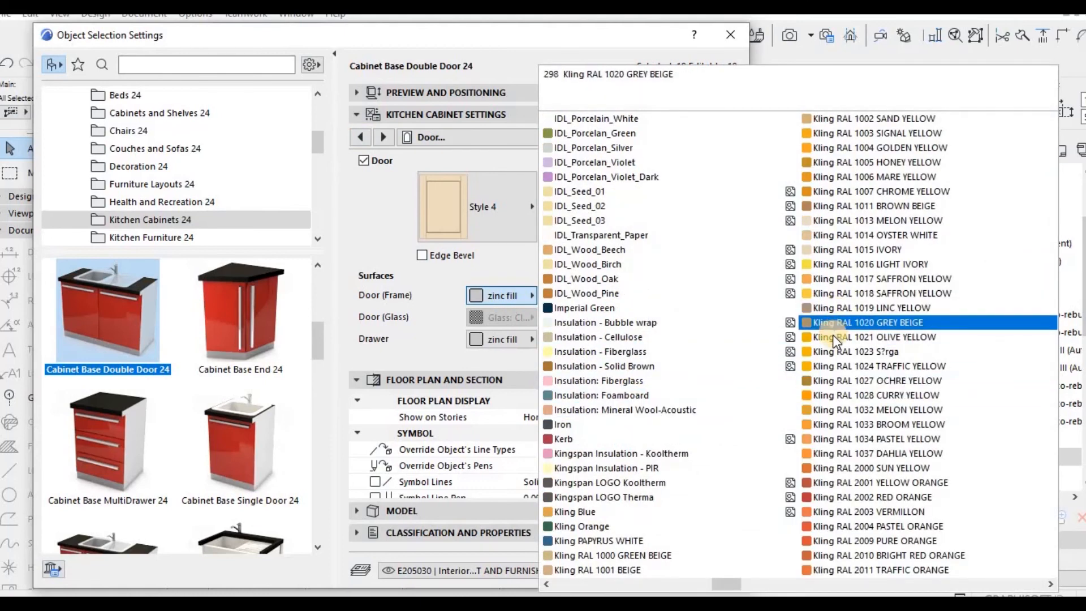
pyautogui.scroll(-5, 637, 431)
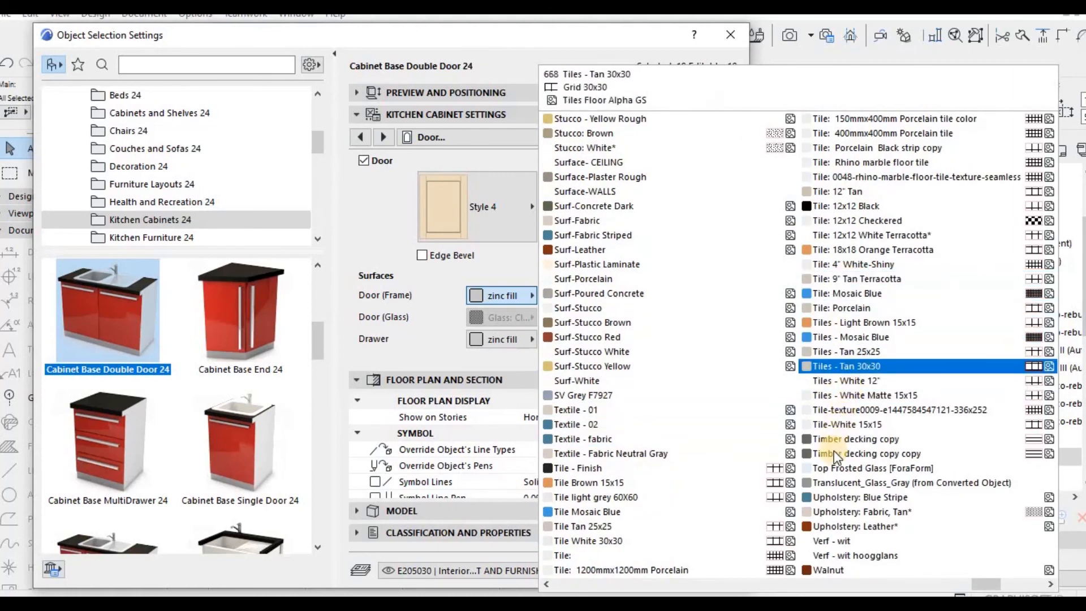
pyautogui.scroll(-2, 831, 527)
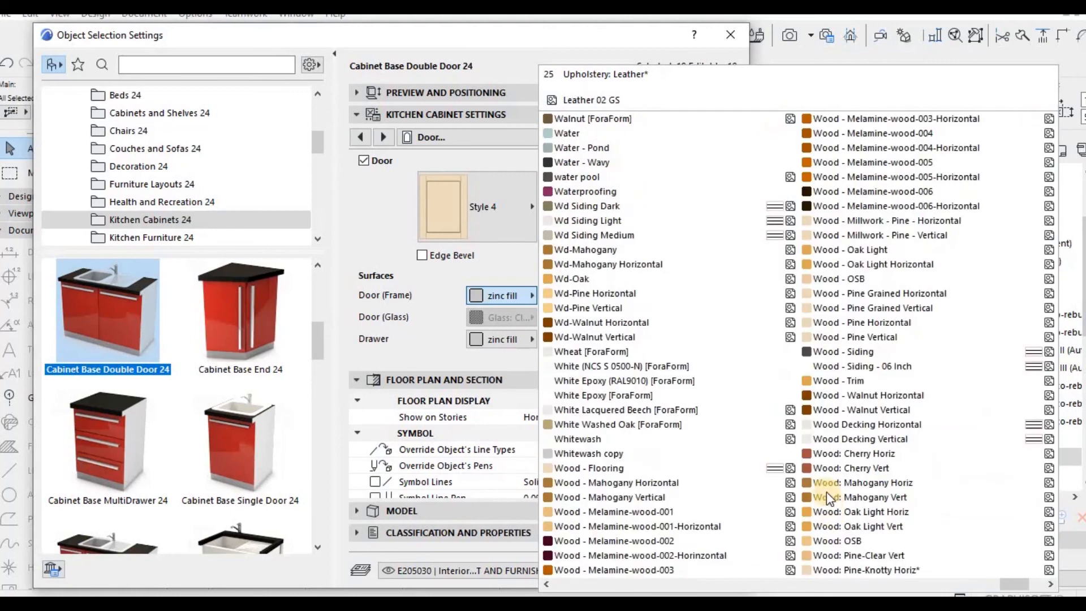
pyautogui.scroll(-1, 827, 483)
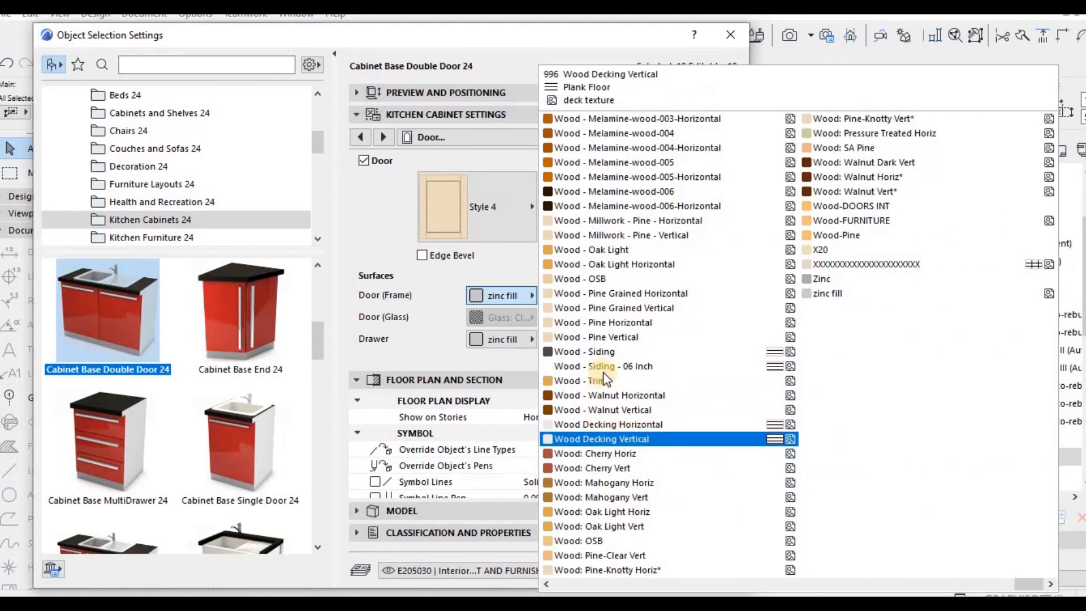
pyautogui.scroll(1, 605, 325)
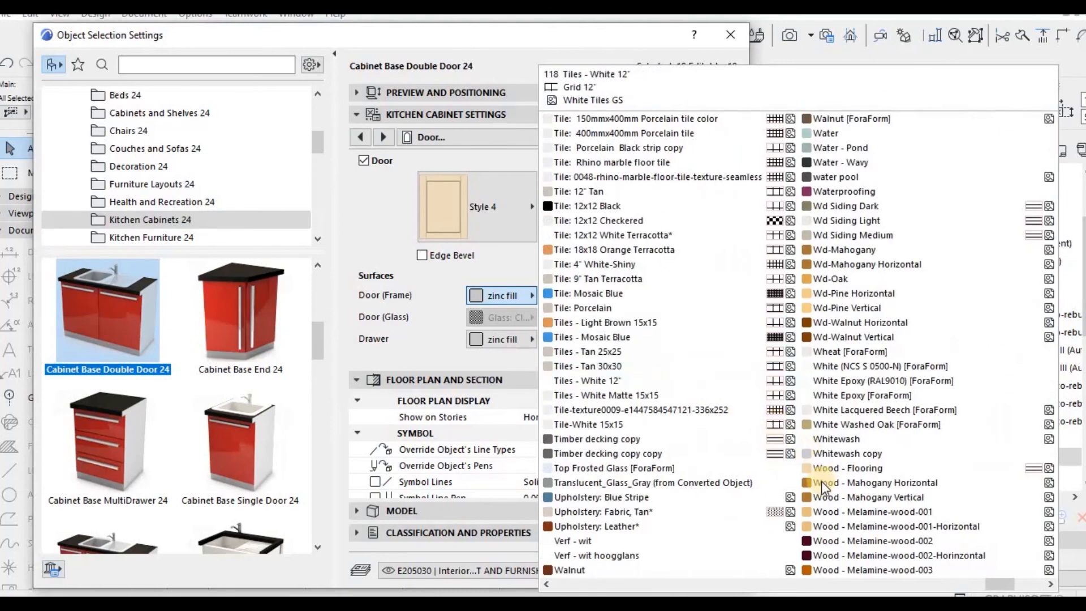
pyautogui.click(834, 439)
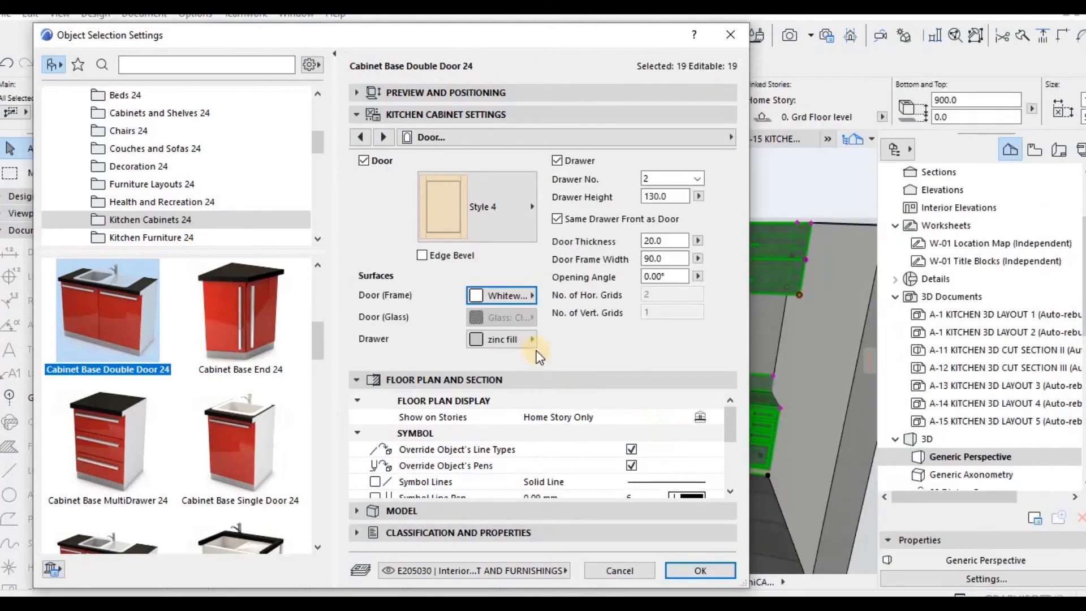
# Set the drawer surface of the selected kitchen cabinets to Whitewash.
pyautogui.click(525, 341)
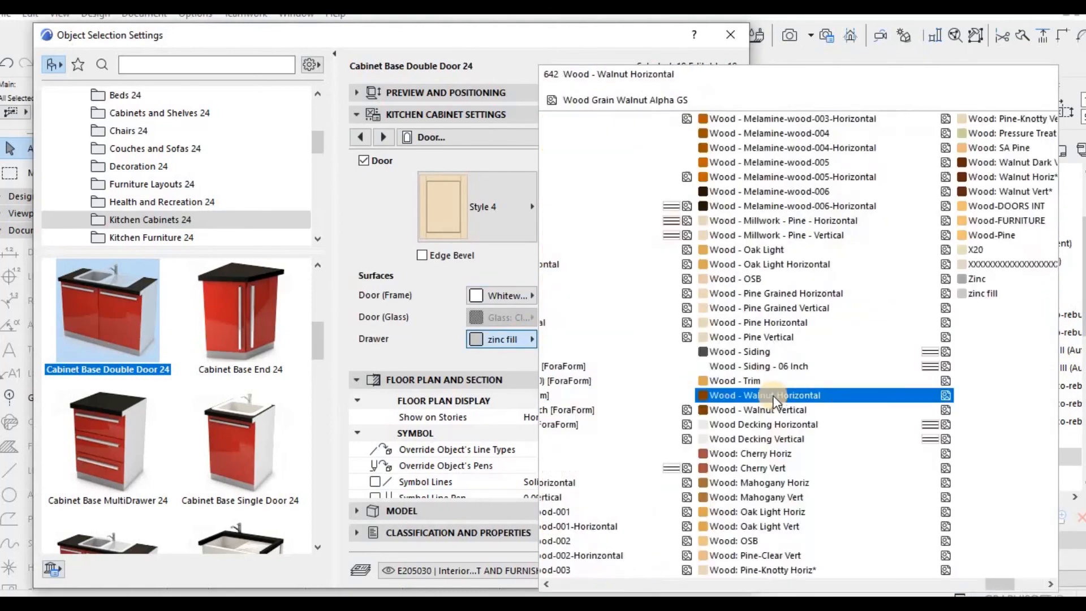
pyautogui.scroll(1, 792, 384)
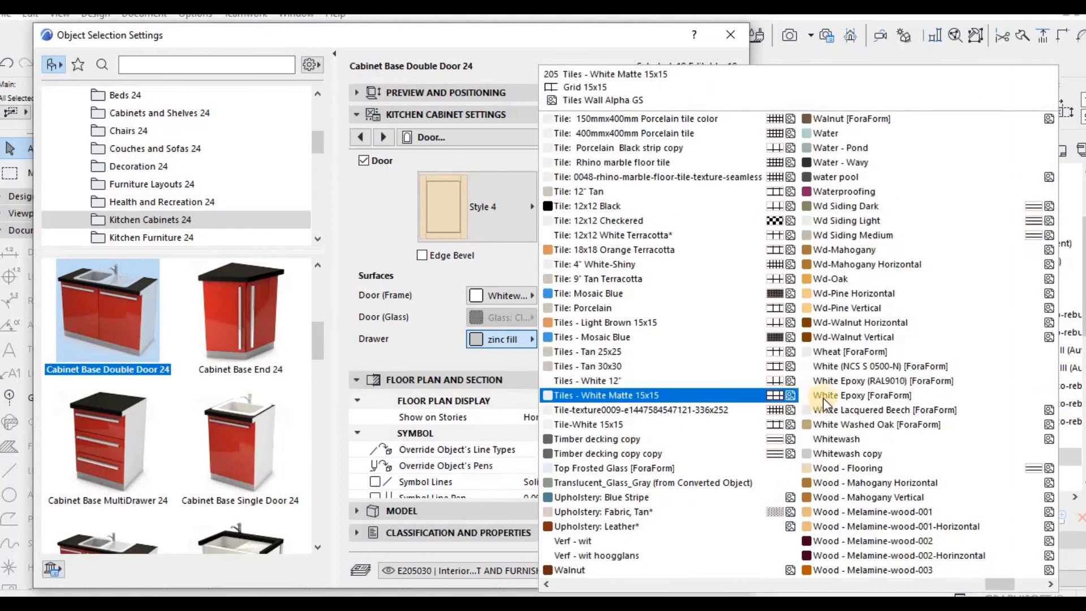
pyautogui.click(836, 439)
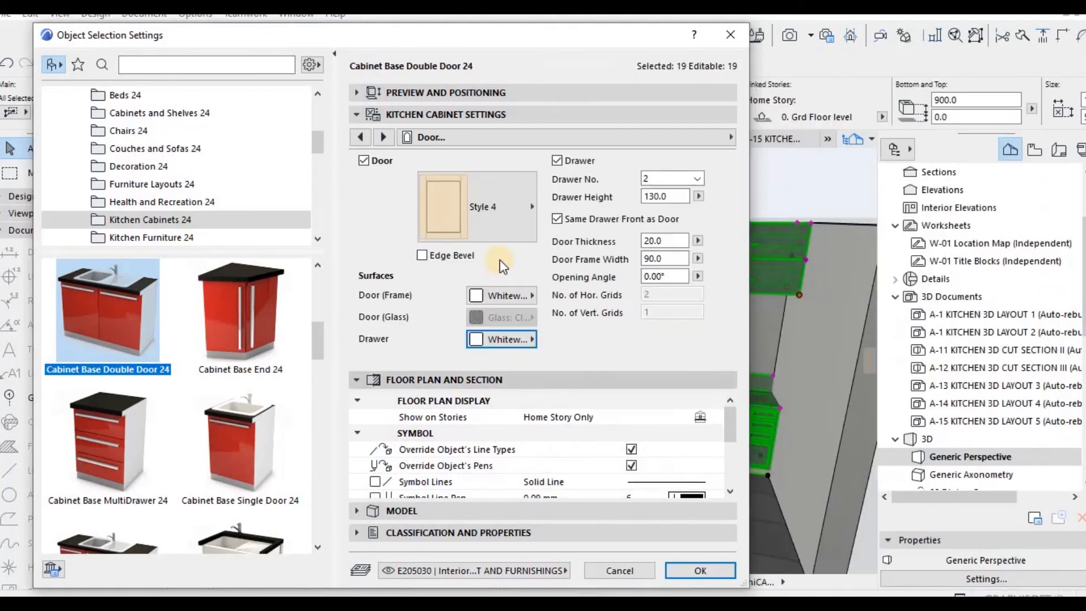
# Review the selected cabinets' knob, panel, 2D representation, 3D surface, minimal space and counter settings, ending at the general cabinet settings.
pyautogui.click(386, 137)
pyautogui.click(385, 137)
pyautogui.click(386, 137)
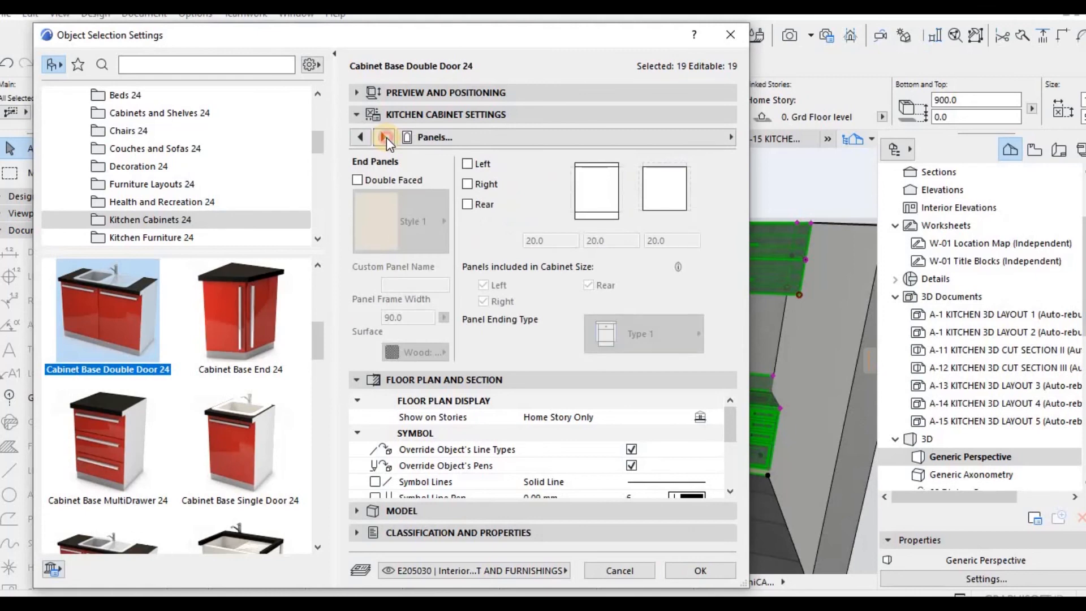
pyautogui.click(386, 137)
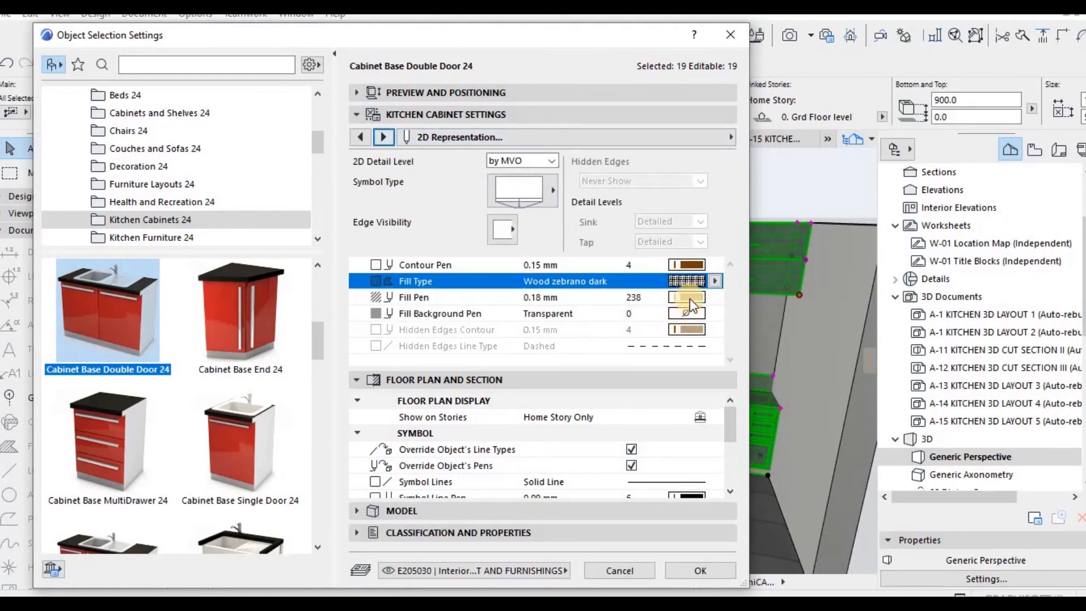
pyautogui.click(385, 137)
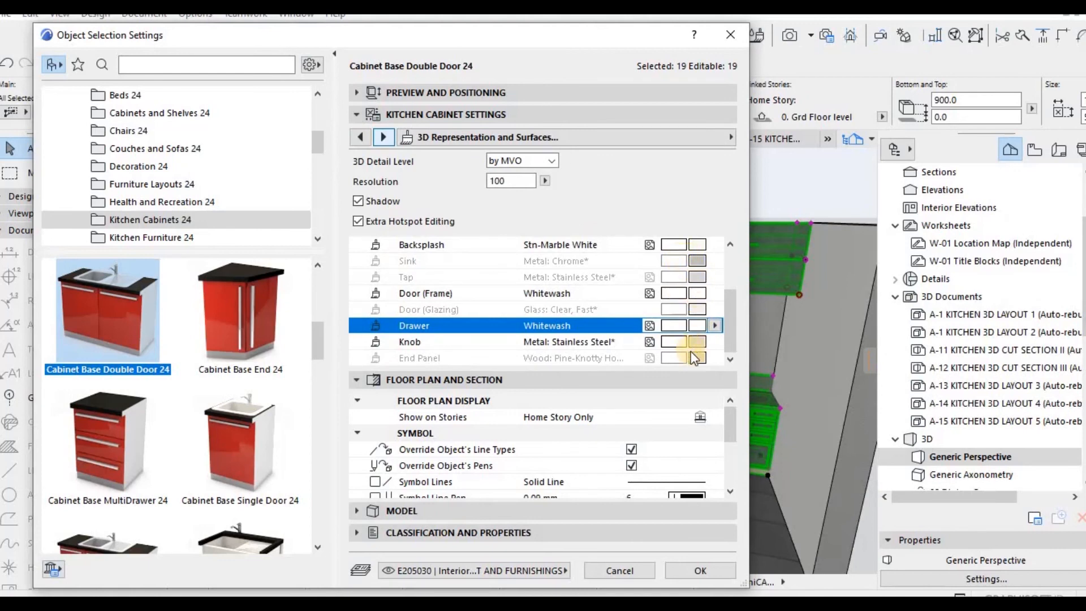
pyautogui.click(383, 139)
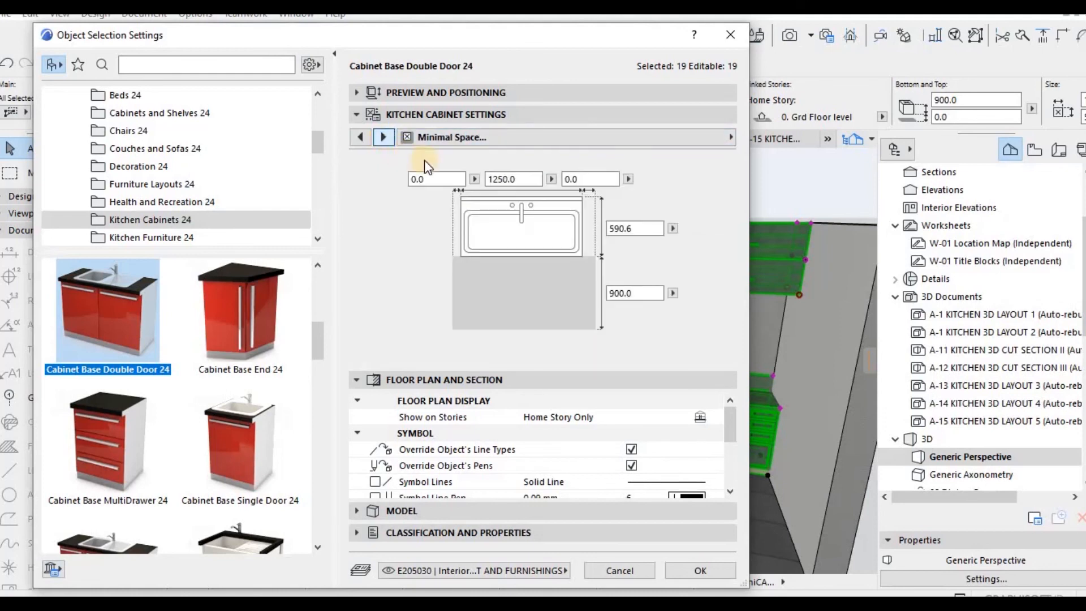
pyautogui.click(361, 136)
pyautogui.click(361, 135)
pyautogui.click(361, 136)
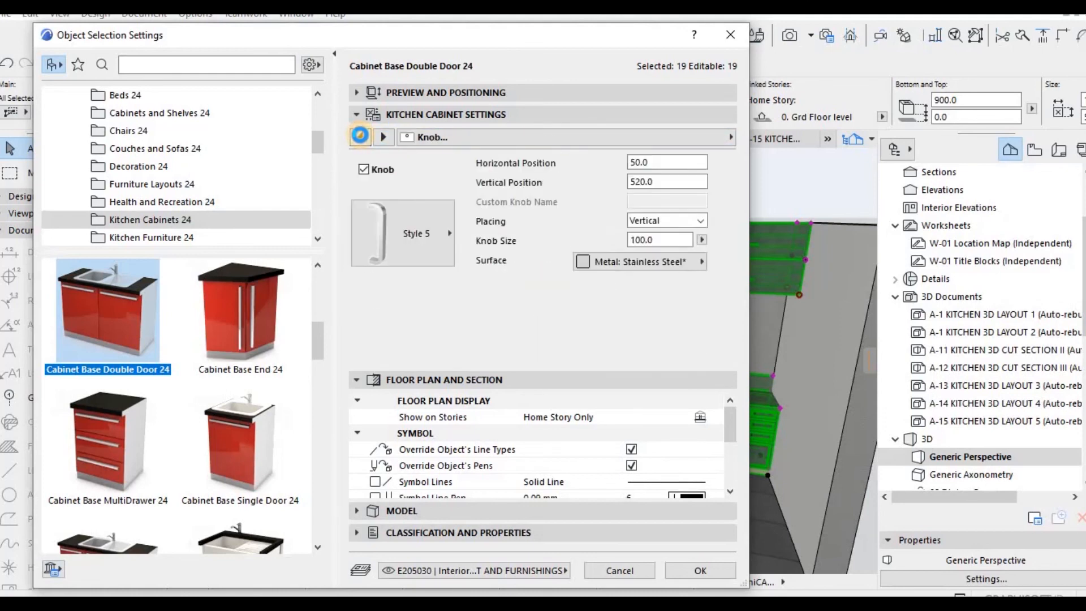
pyautogui.click(361, 136)
pyautogui.click(361, 136)
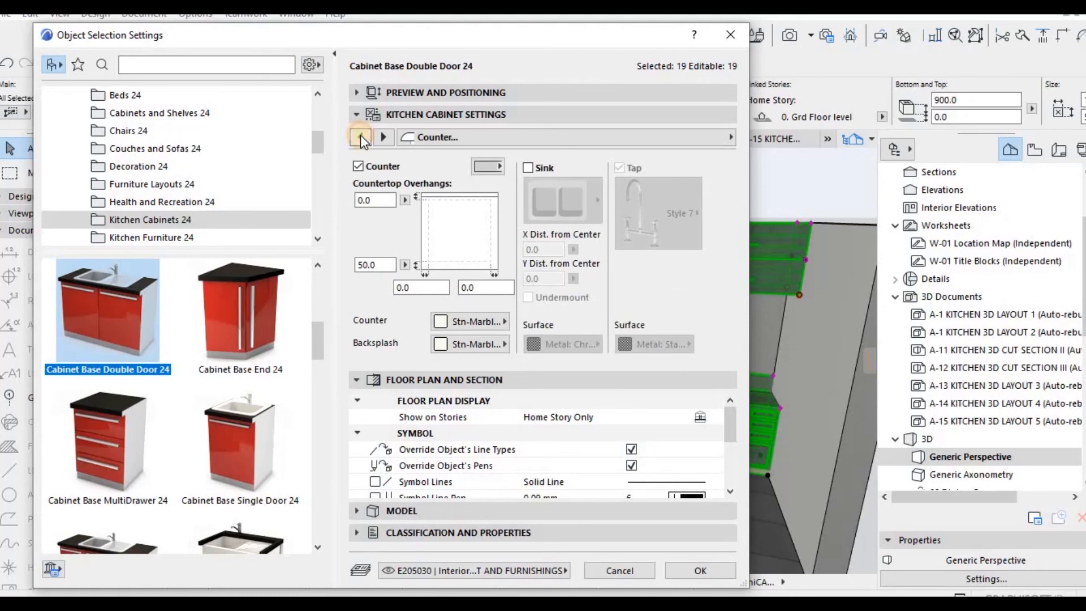
pyautogui.click(361, 137)
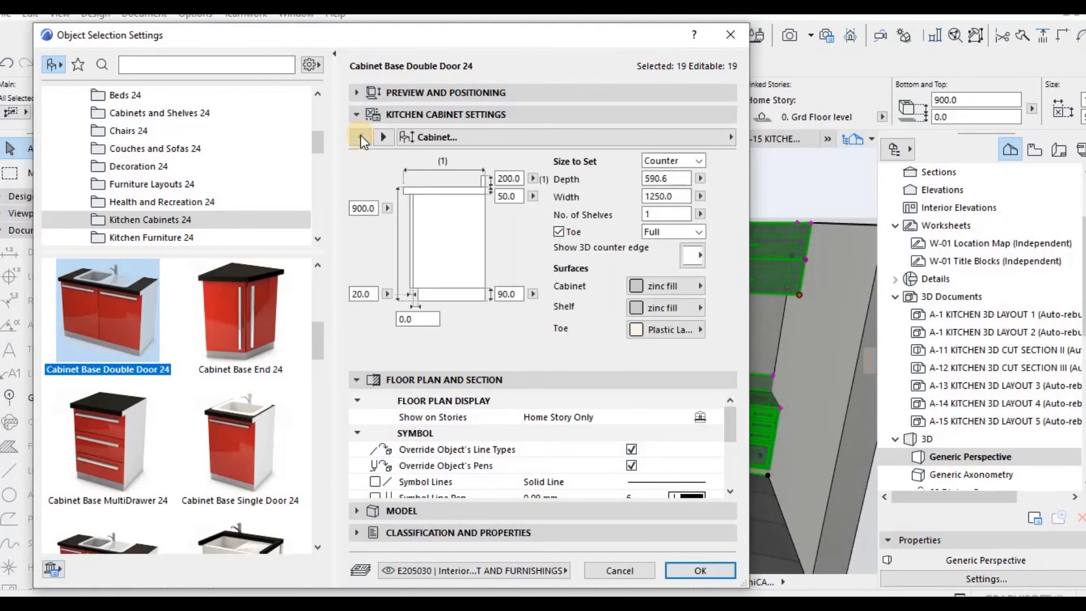
# Set the cabinet and shelf surfaces of the selected kitchen cabinets to Whitewash and apply the settings.
pyautogui.click(650, 286)
pyautogui.scroll(3, 396, 423)
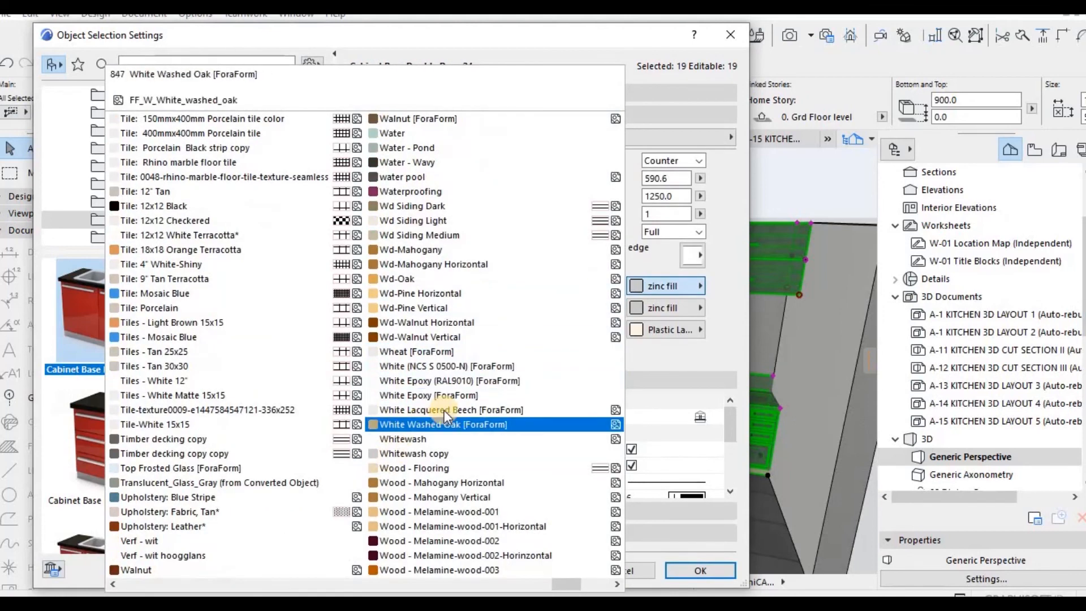
pyautogui.click(439, 439)
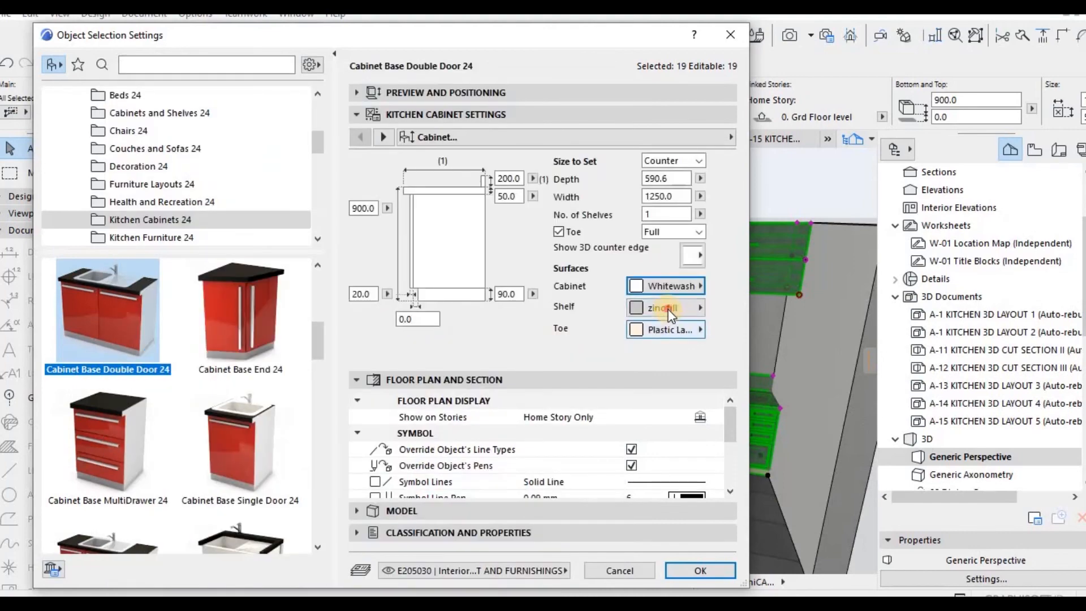
pyautogui.click(669, 312)
pyautogui.scroll(3, 335, 391)
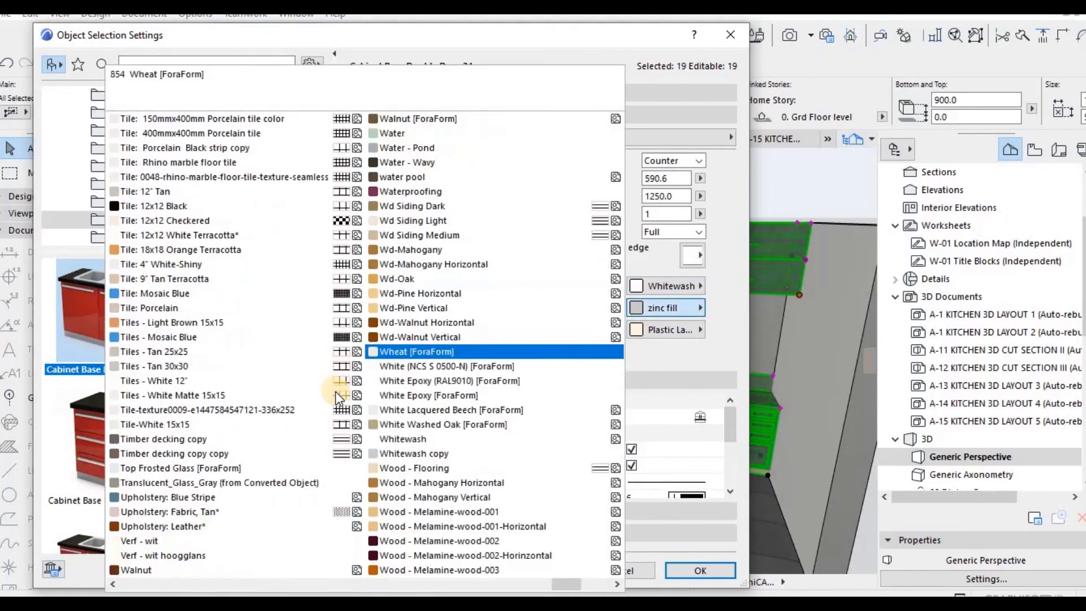
pyautogui.click(423, 438)
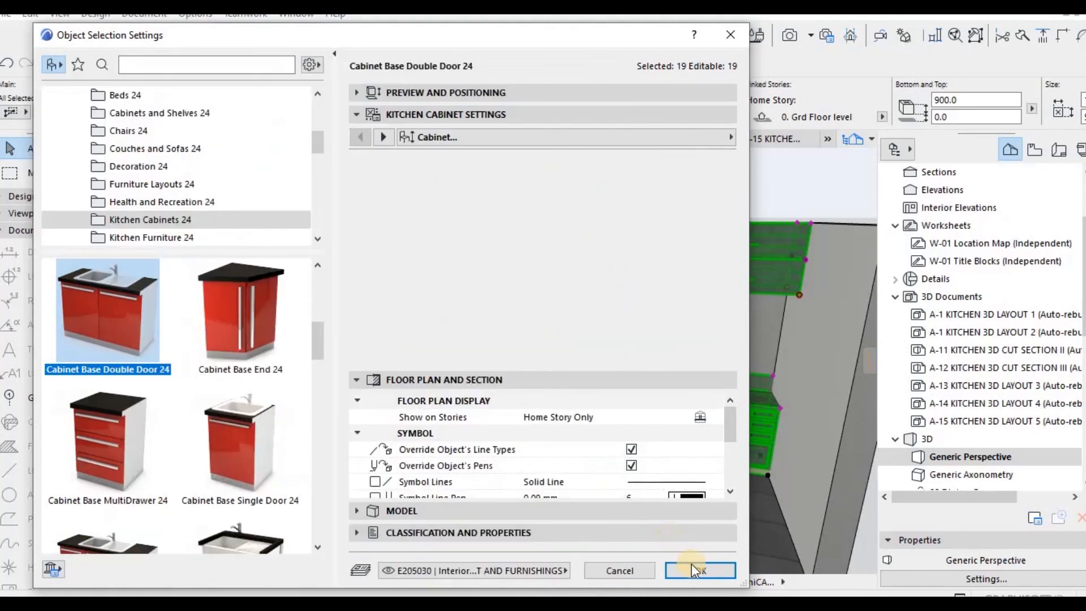
pyautogui.click(693, 569)
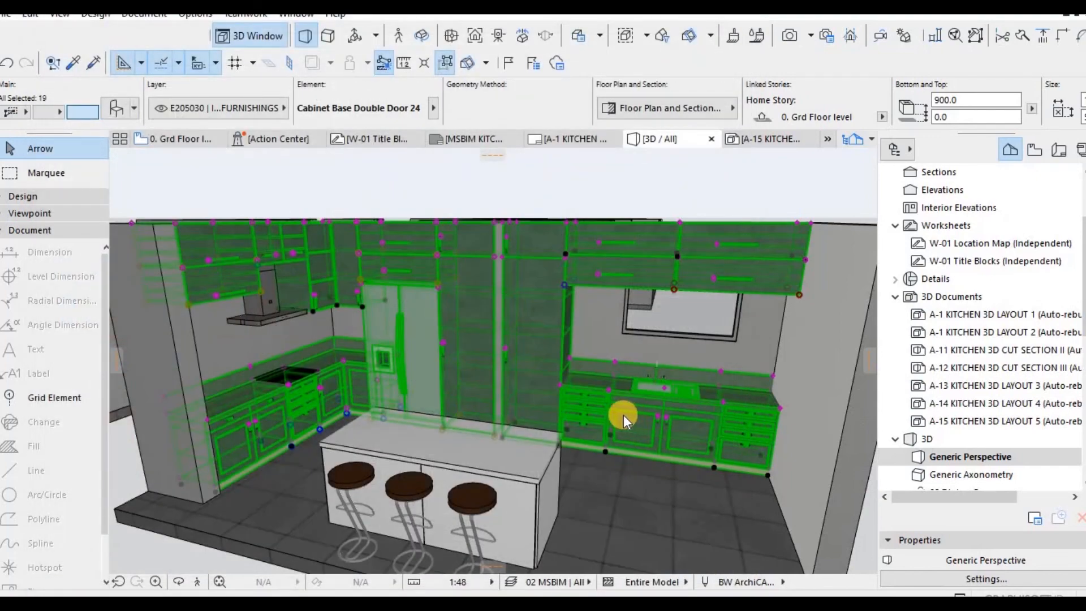
# Deselect the cabinets and inspect the restyled kitchen from another angle in the 3D view.
pyautogui.press('Escape')
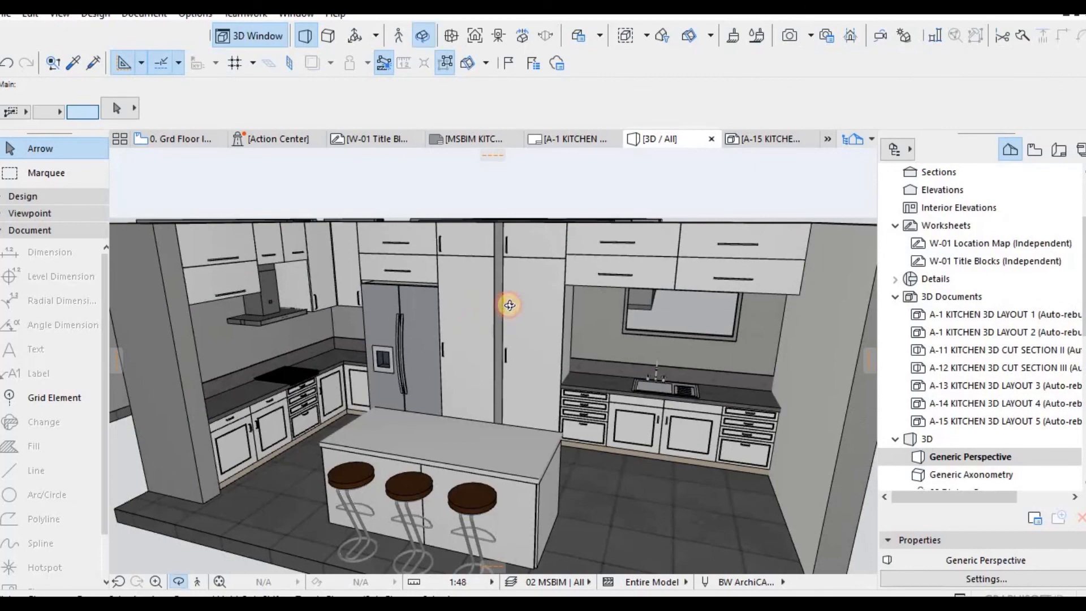
pyautogui.keyDown('shift'); pyautogui.moveTo(509, 303); pyautogui.dragTo(382, 317, button='middle'); pyautogui.keyUp('shift')
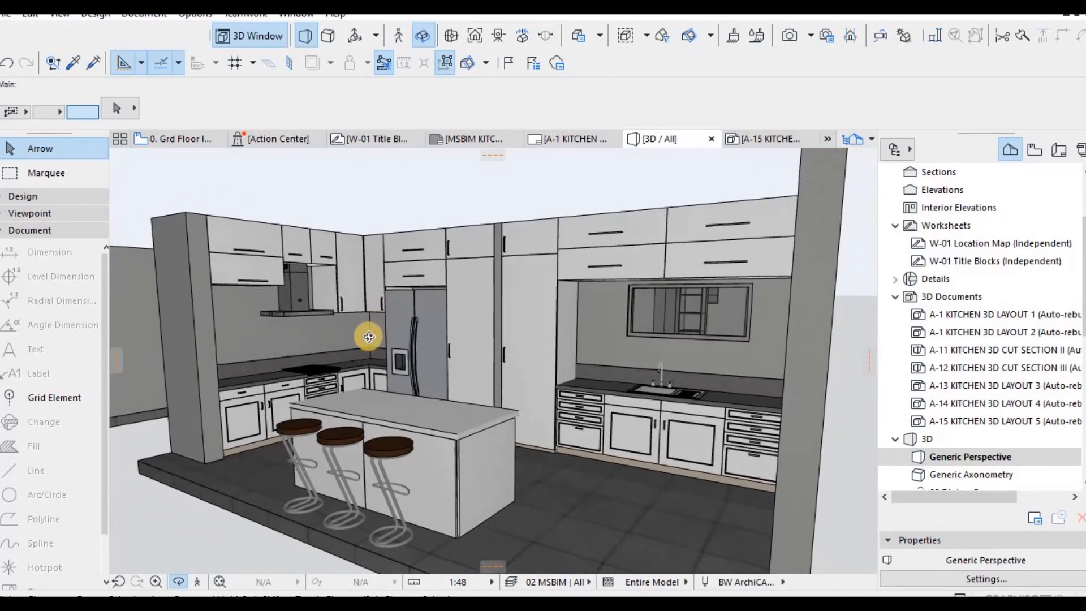
pyautogui.scroll(3, 368, 338)
pyautogui.moveTo(355, 357); pyautogui.dragTo(420, 346)
pyautogui.scroll(-5, 420, 347)
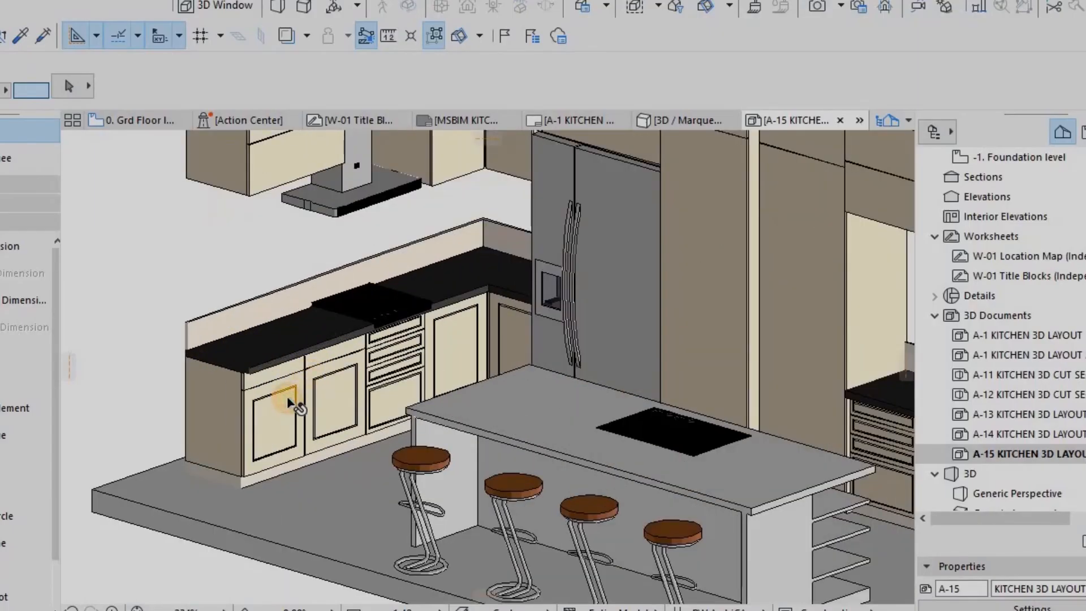
# Clear the cabinet selection in the A-15 3D document, open the A-1 kitchen presentation layout and deselect its floor plan drawing.
pyautogui.click(288, 401)
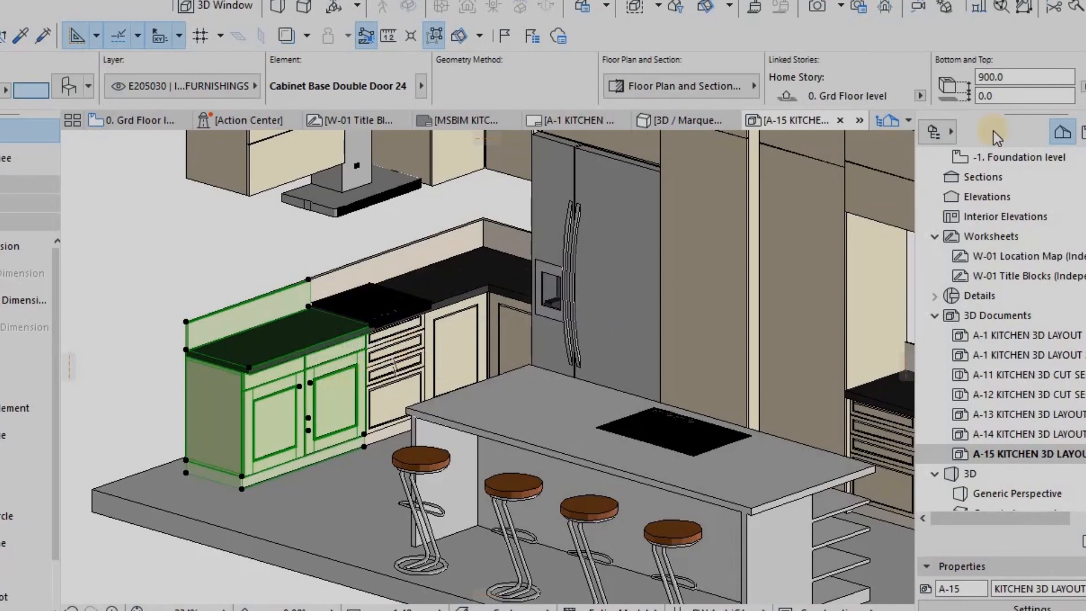
pyautogui.press('Escape')
pyautogui.click(1085, 132)
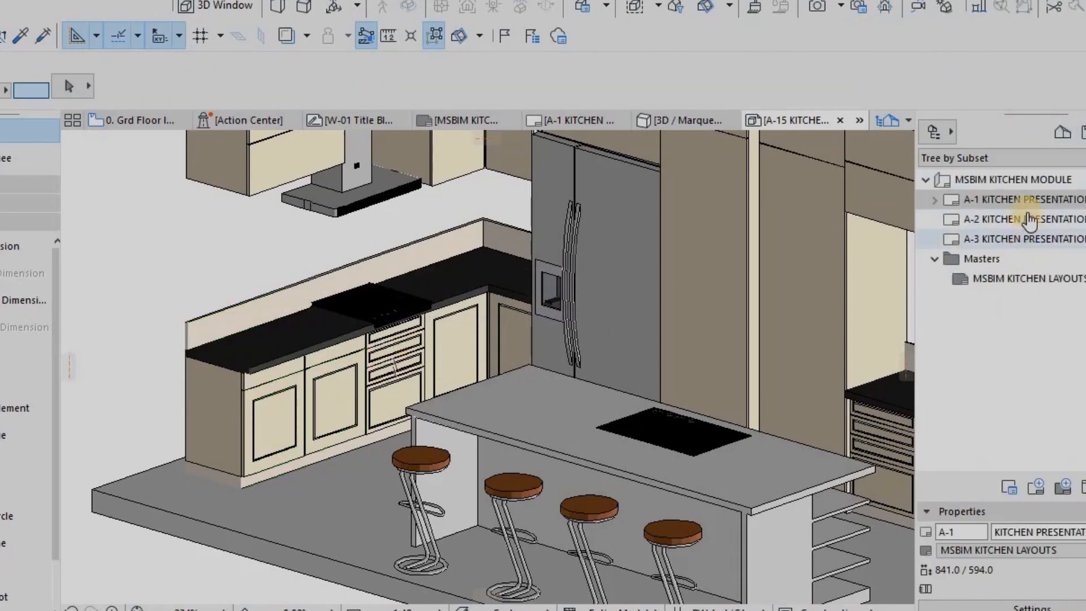
pyautogui.doubleClick(1027, 199)
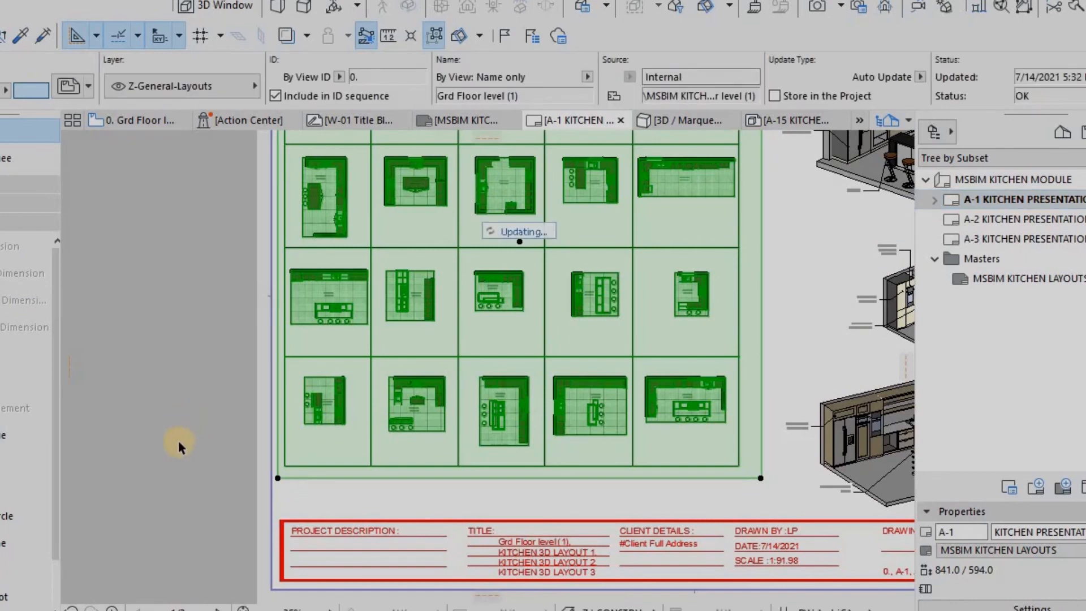
pyautogui.scroll(-3, 176, 426)
pyautogui.click(201, 393)
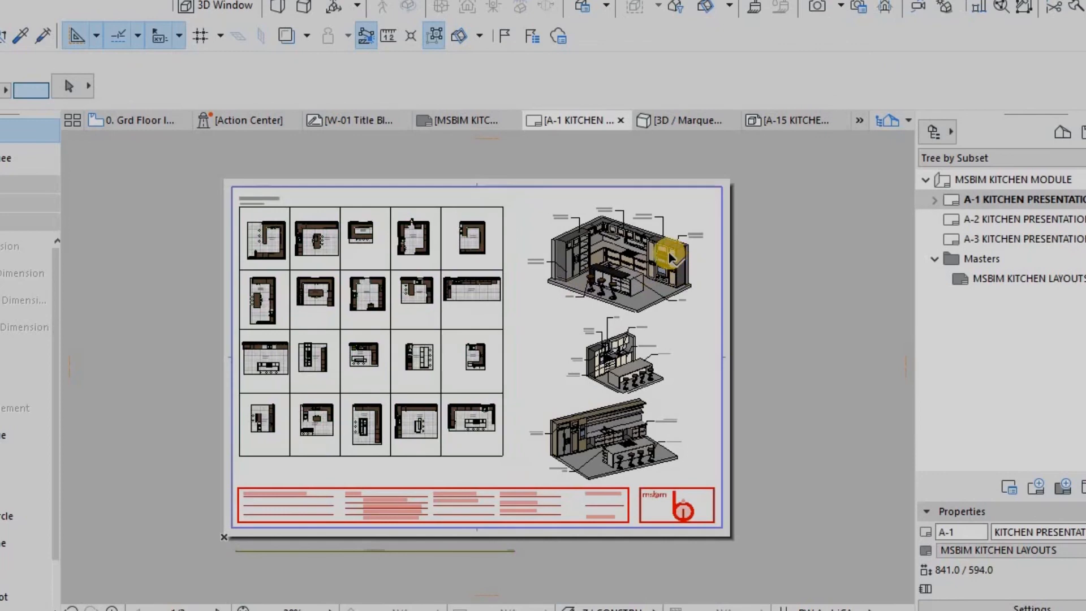
# Examine the cabinet fronts, handle types and labels of the three annotated kitchen 3D drawings on the A-1 layout.
pyautogui.scroll(5, 651, 238)
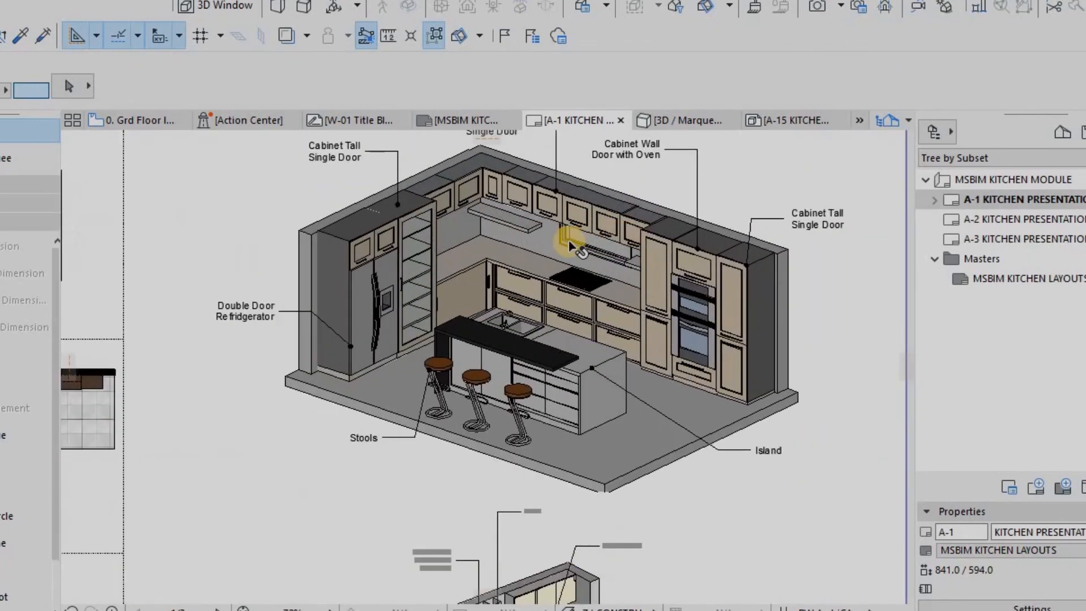
pyautogui.scroll(3, 507, 206)
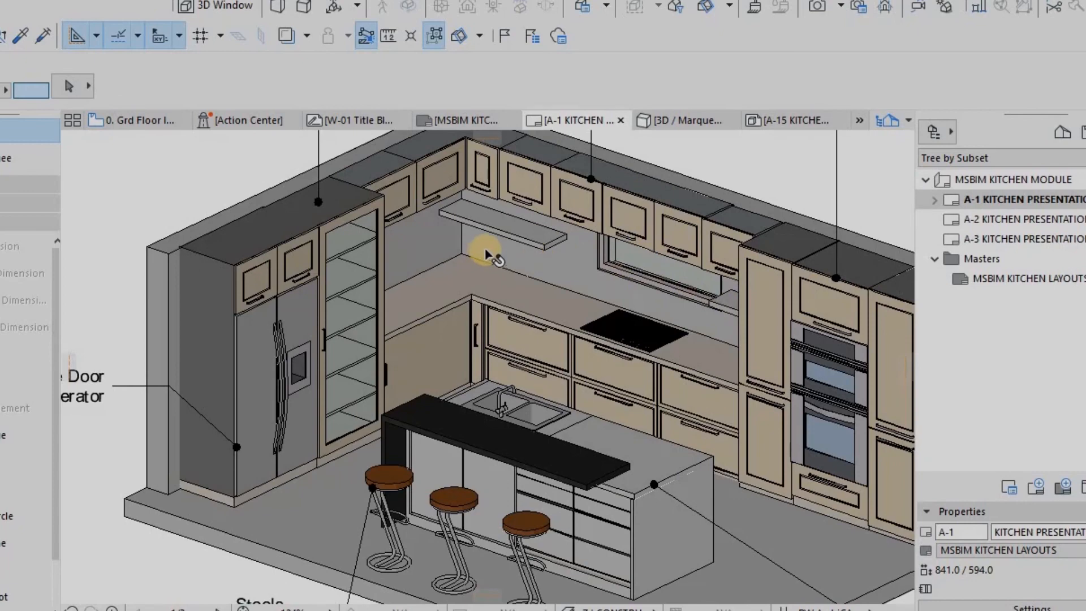
pyautogui.scroll(-4, 488, 255)
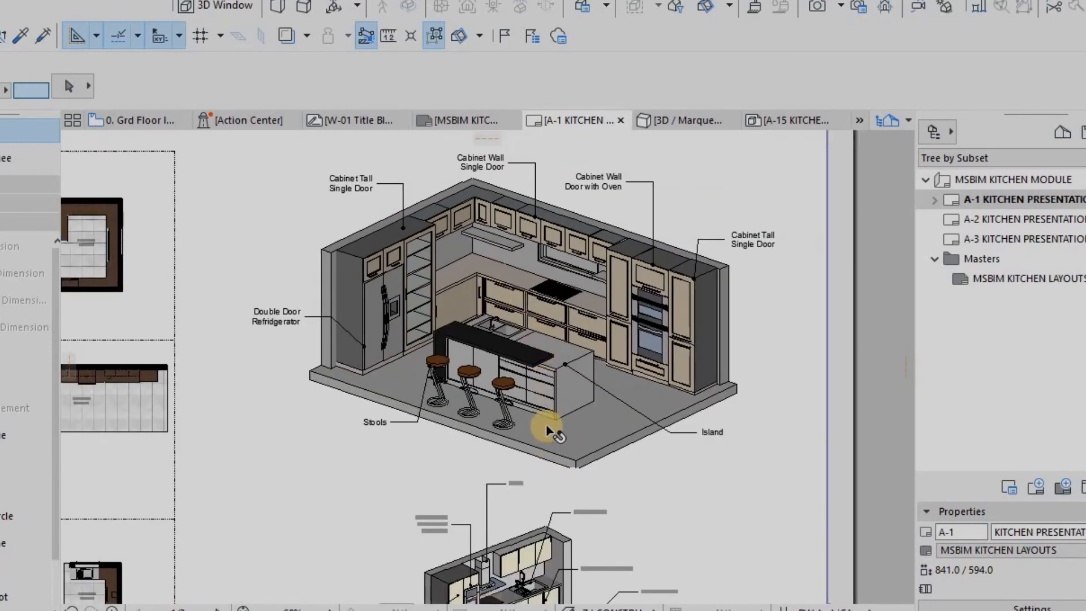
pyautogui.scroll(-4, 551, 463)
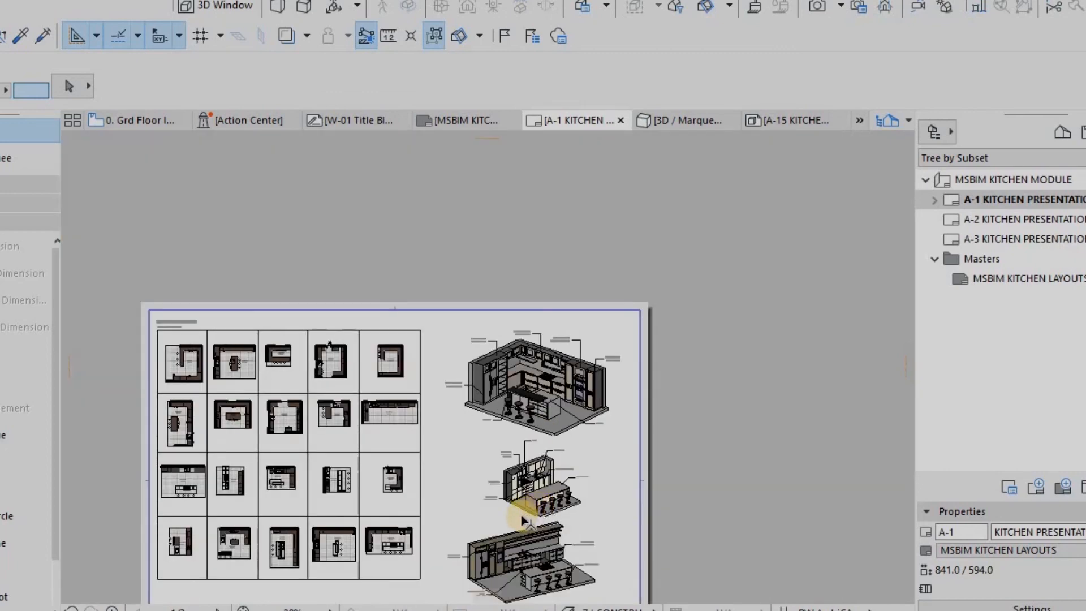
pyautogui.scroll(4, 523, 498)
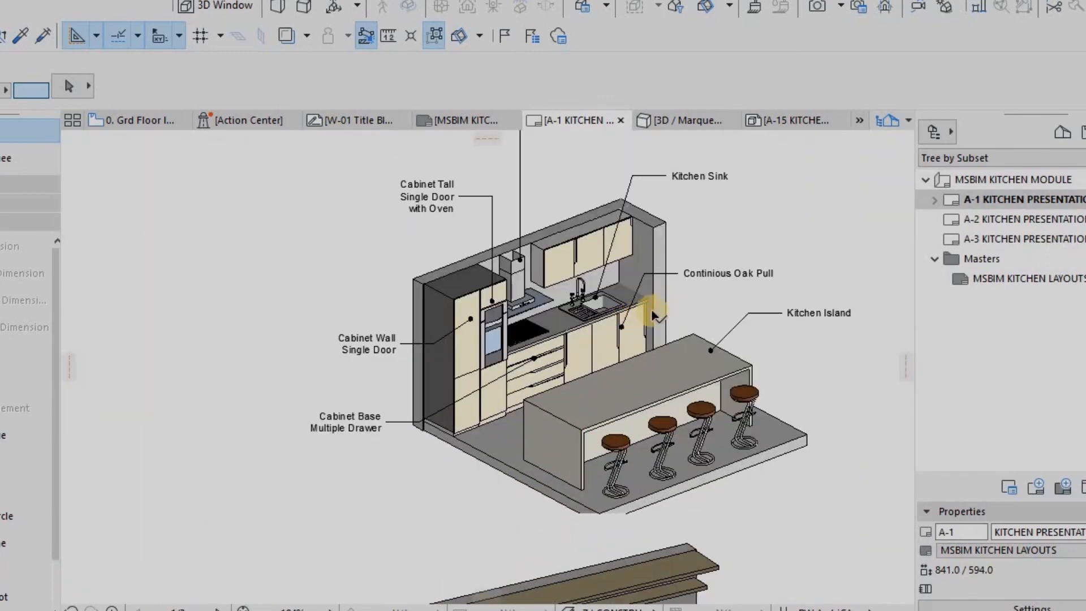
pyautogui.scroll(3, 653, 314)
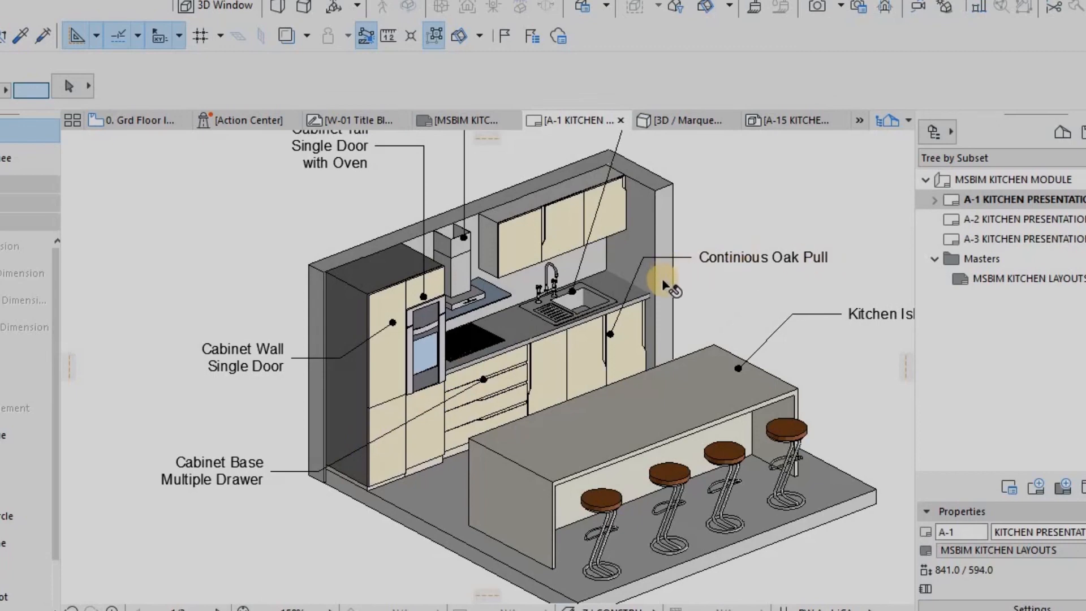
pyautogui.scroll(-5, 664, 286)
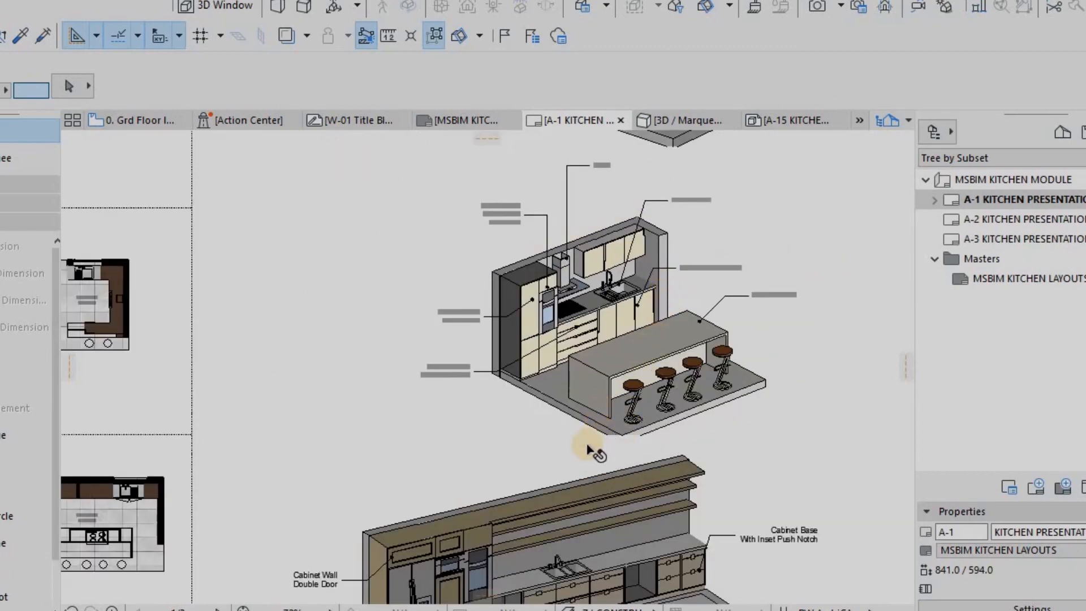
pyautogui.scroll(-3, 577, 518)
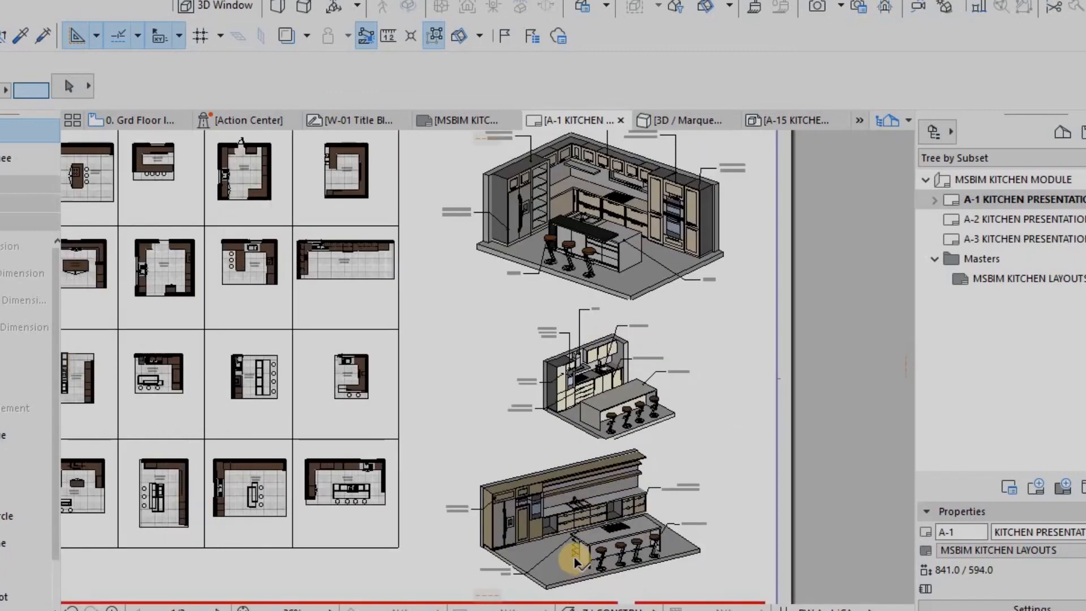
pyautogui.scroll(5, 574, 560)
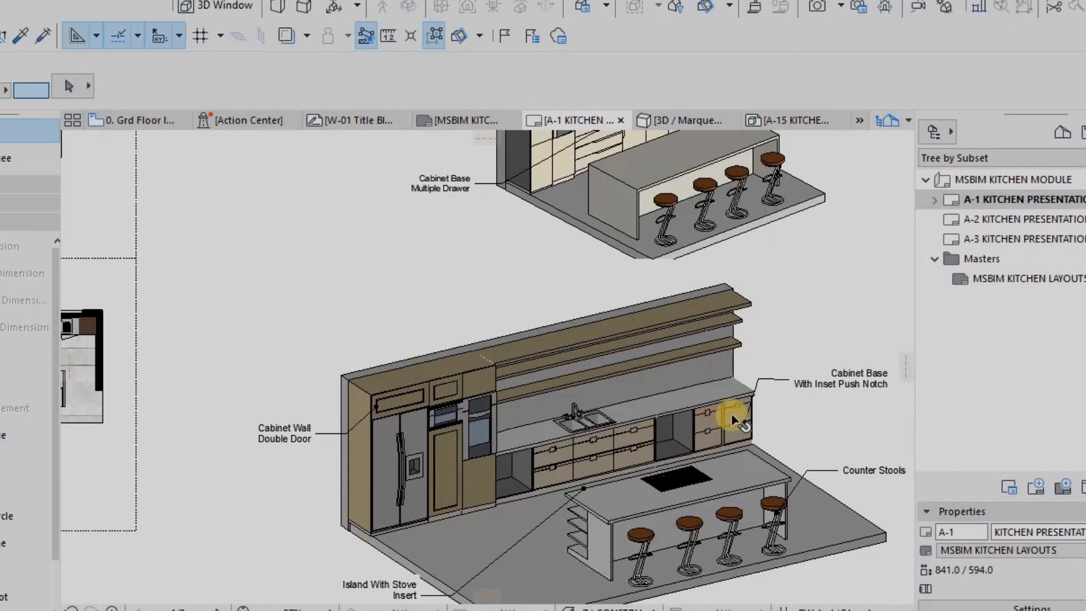
pyautogui.scroll(4, 734, 419)
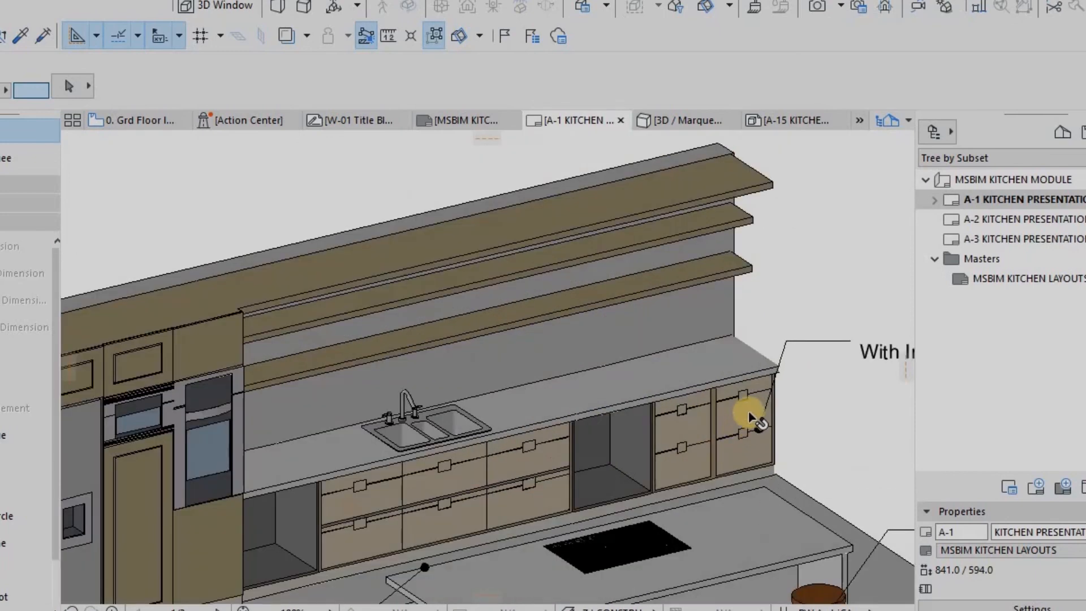